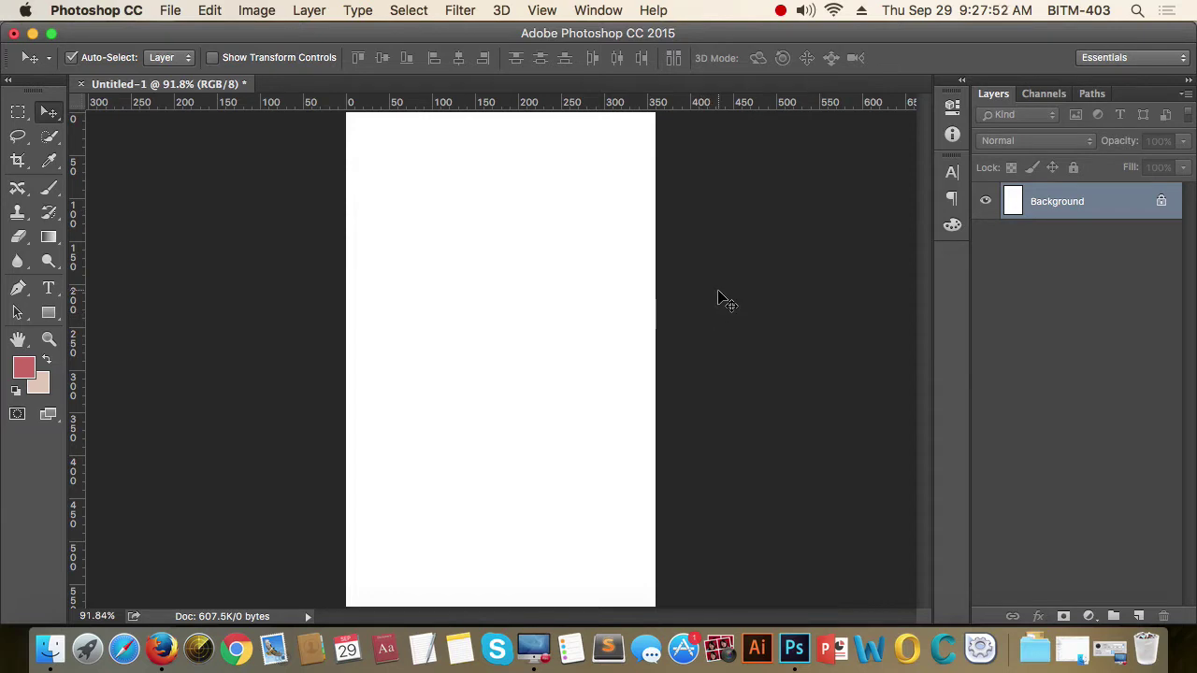
Scroll the Photoshop workspace up and down before starting a new document.
scroll(708, 297, "down", 1)
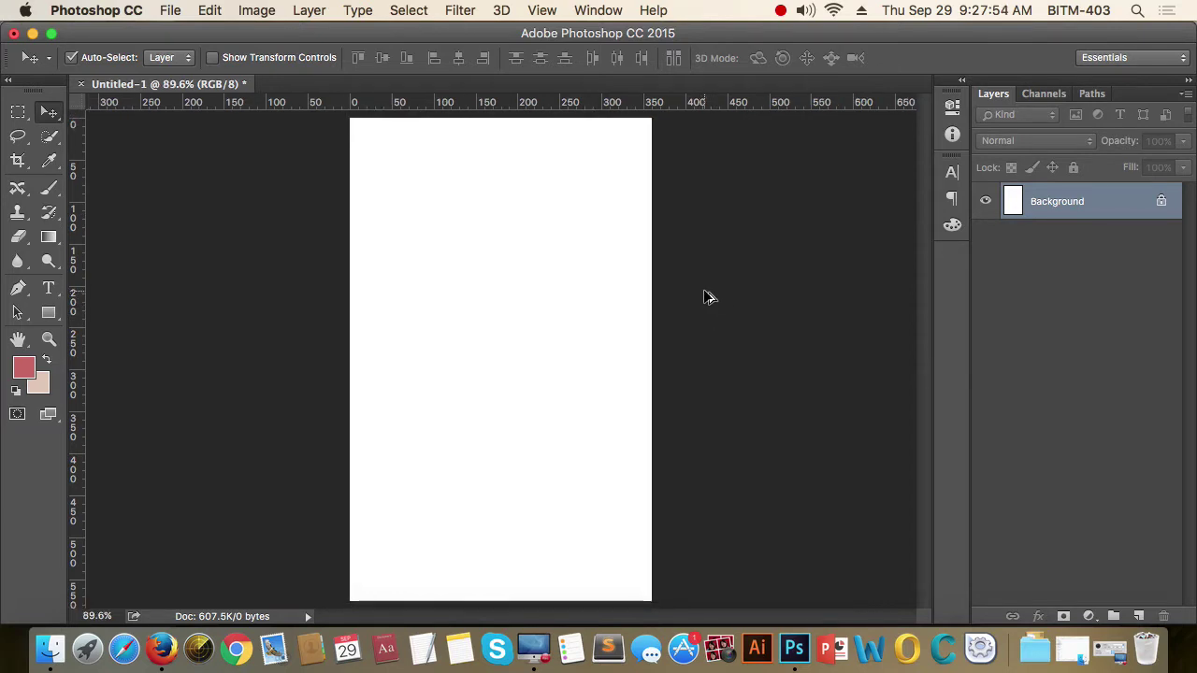
scroll(708, 297, "down", 1)
scroll(708, 297, "up", 1)
Create a new document in Inches, 5 wide by 8 tall, at 72 ppi.
key("super+n")
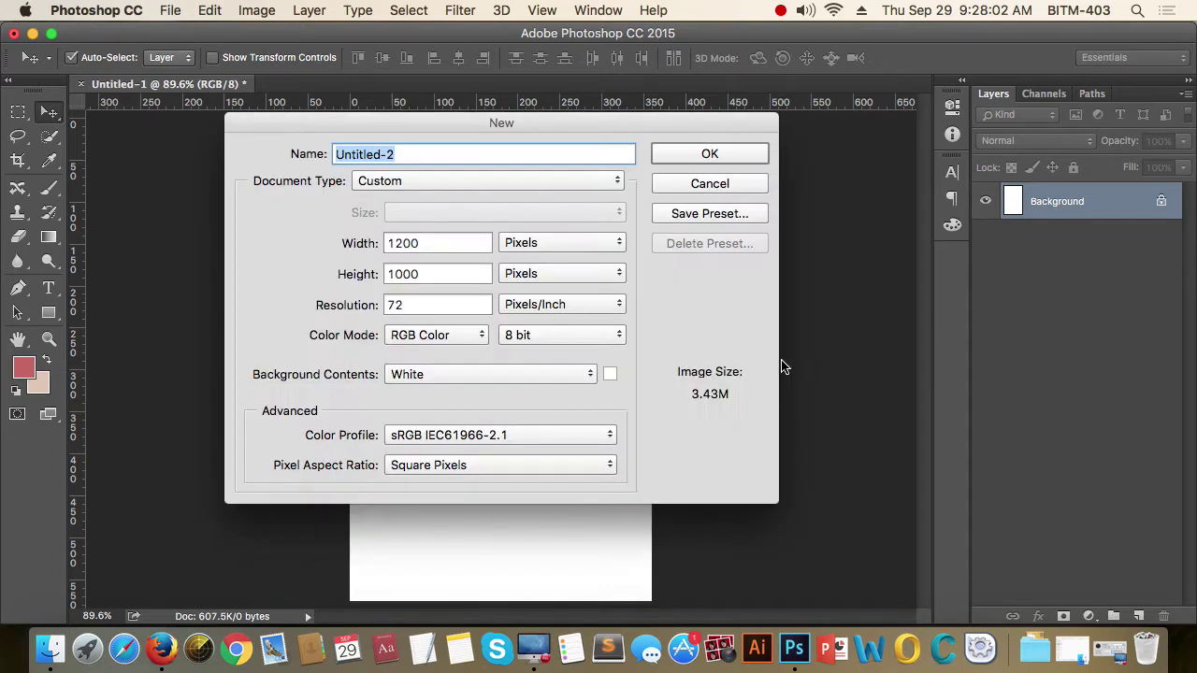
left_click(582, 243)
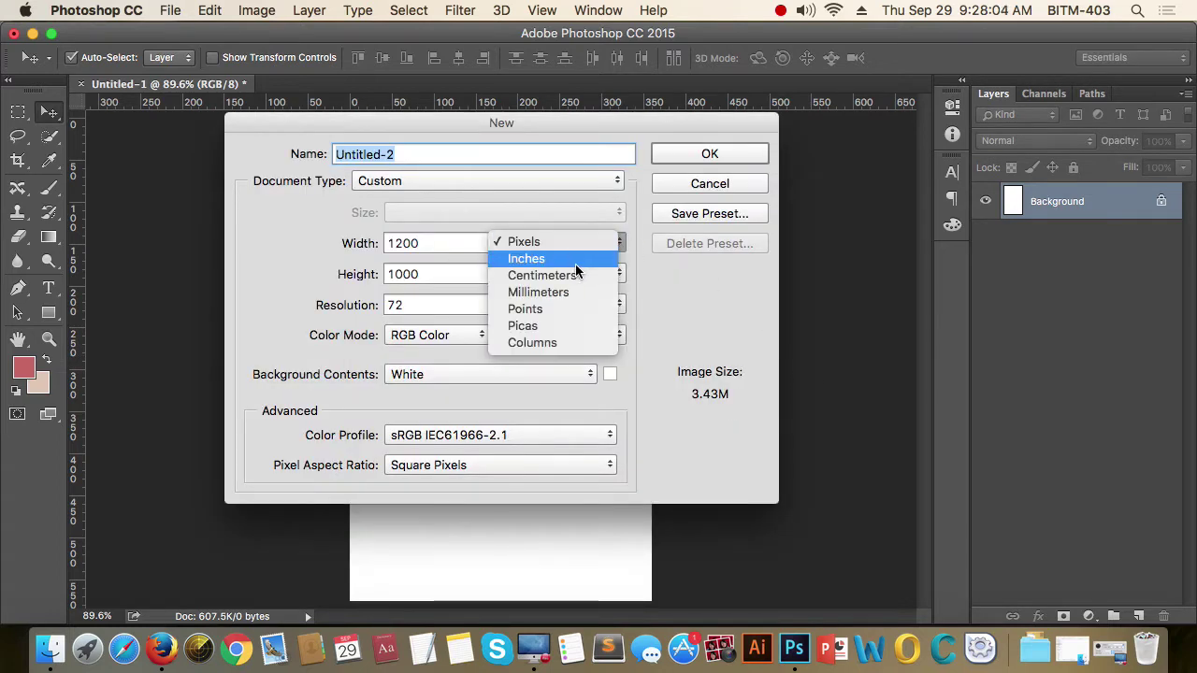
left_click(570, 258)
type("5")
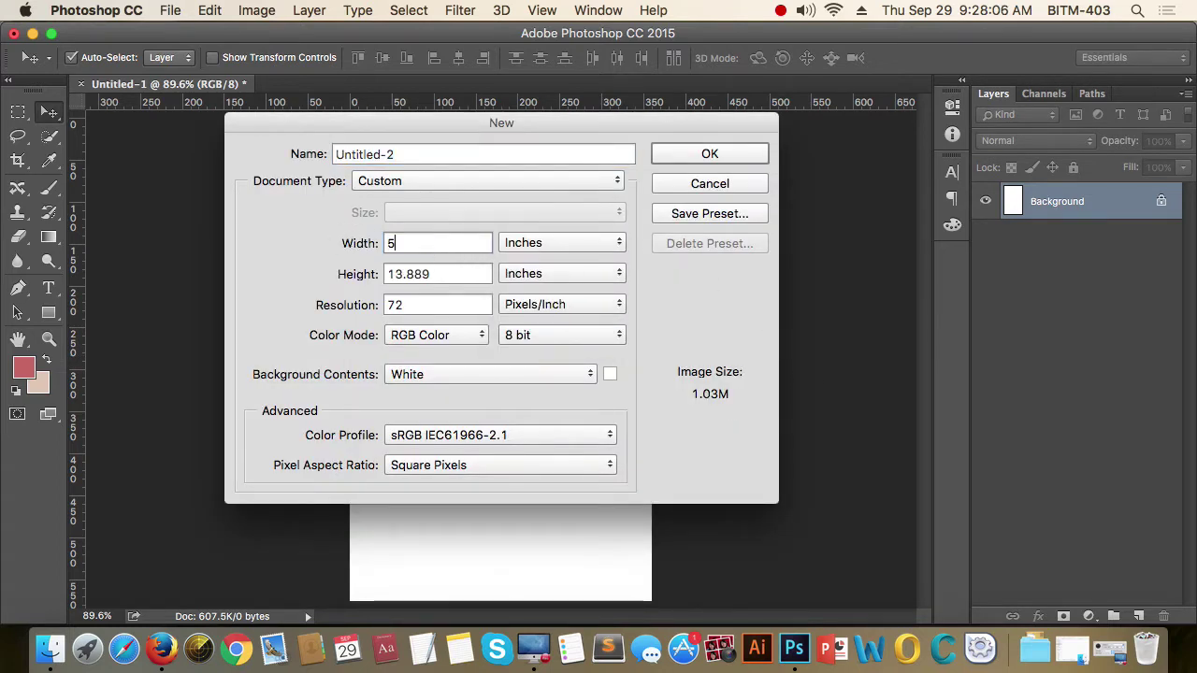
key("Tab")
type("8")
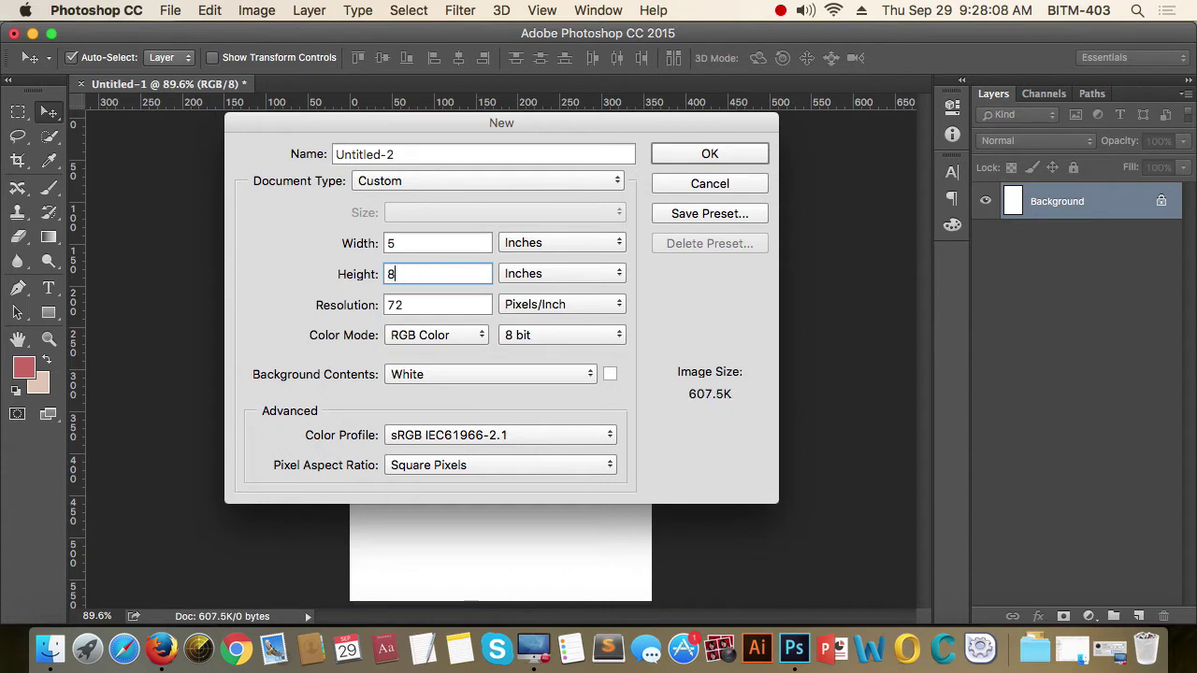
key("Tab")
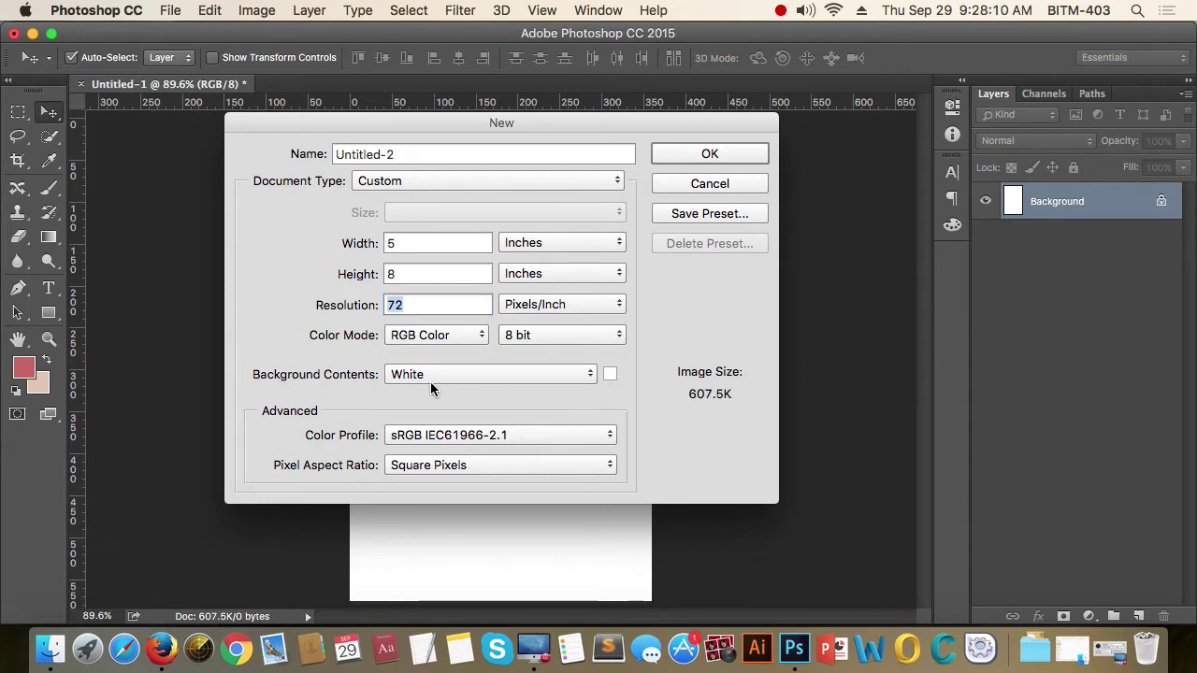
left_click_drag(708, 133, 771, 125)
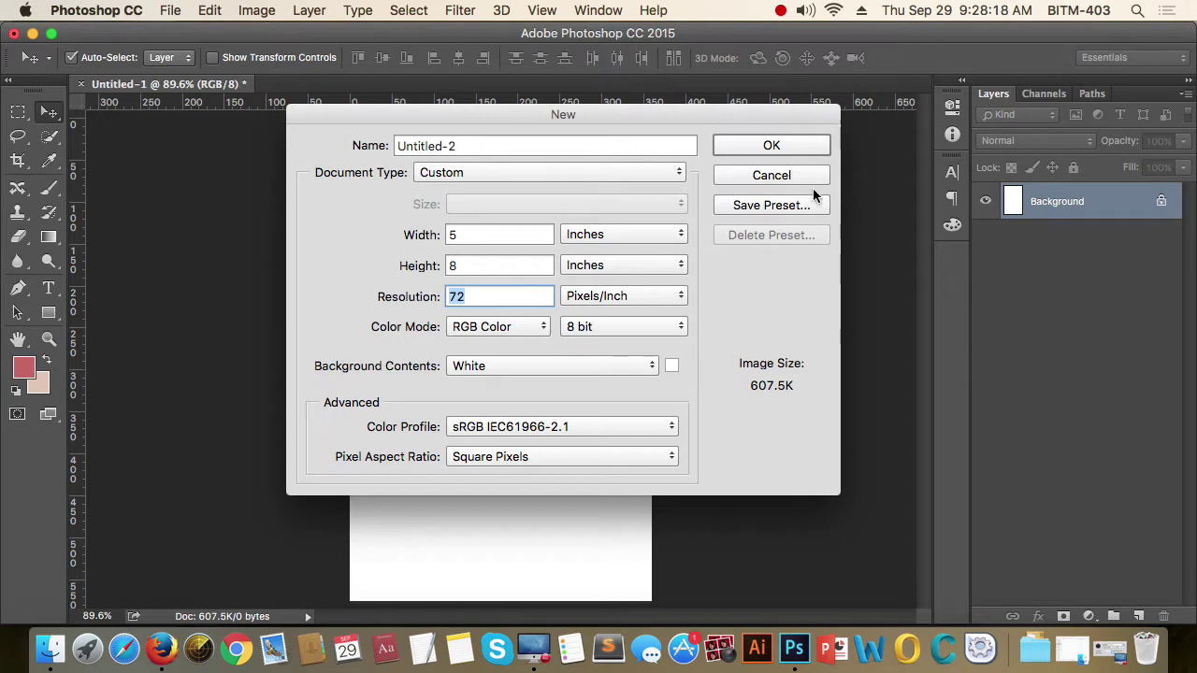
left_click(771, 145)
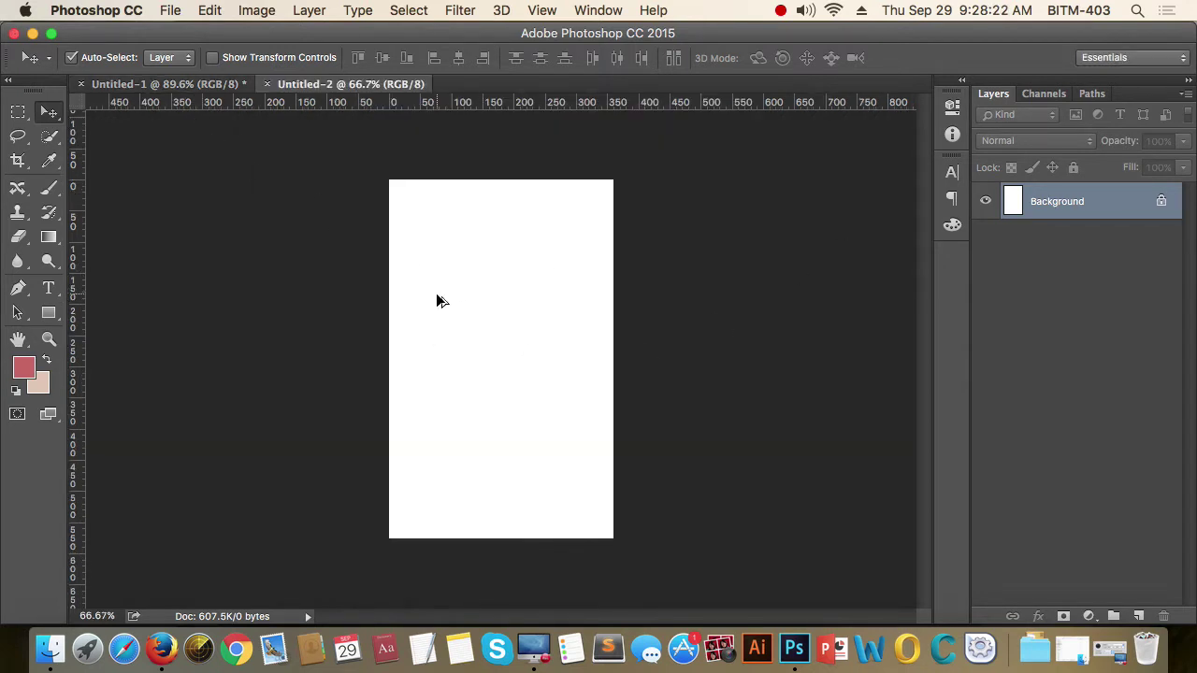
scroll(436, 301, "up", 1)
scroll(436, 301, "up", 2)
scroll(435, 301, "up", 1)
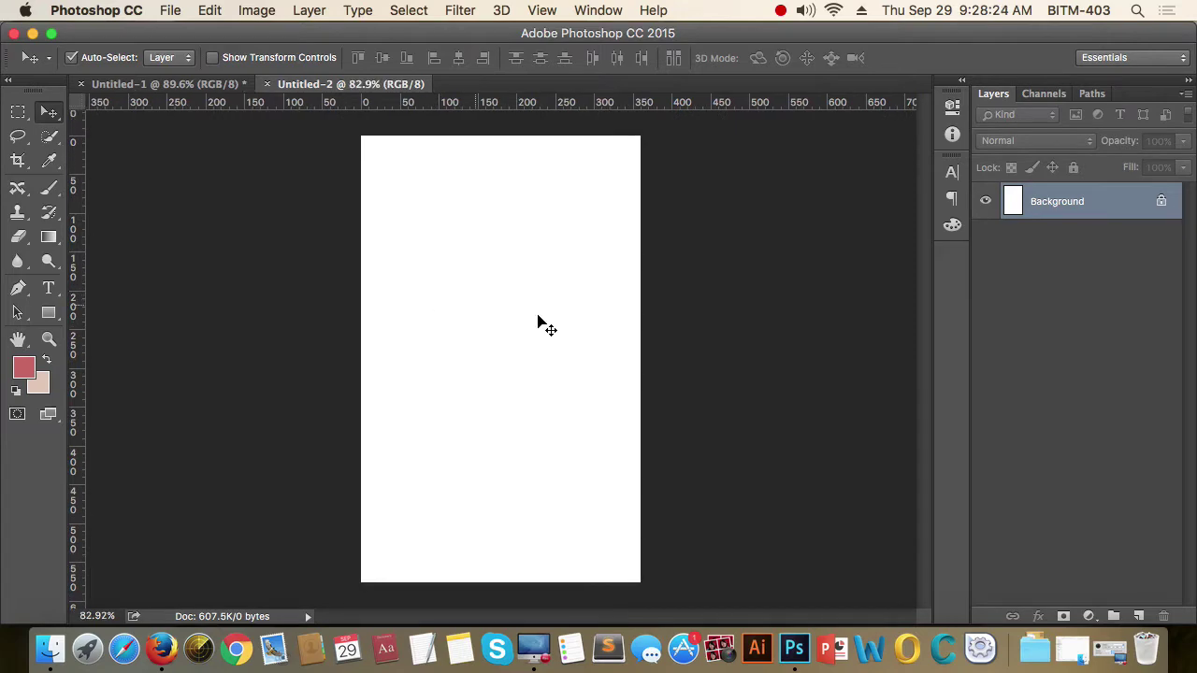
Copy the starry night-sky photo from Firefox using Copy Image.
key("super+Tab")
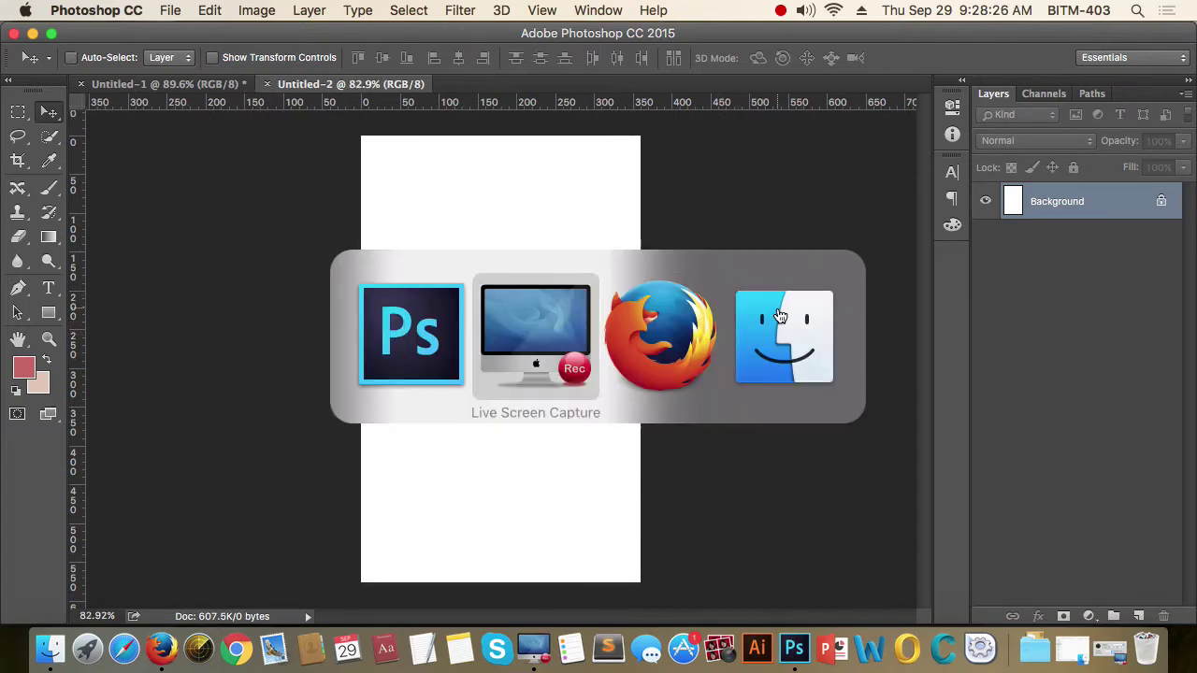
left_click(653, 346)
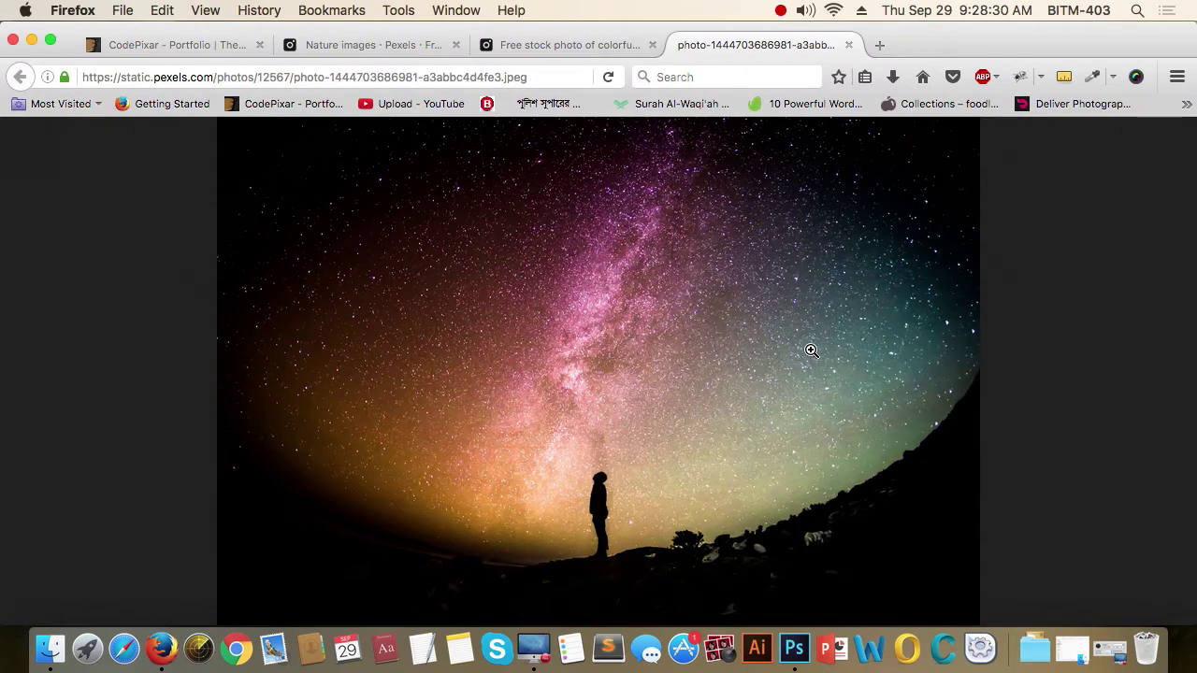
right_click(622, 263)
left_click(702, 274)
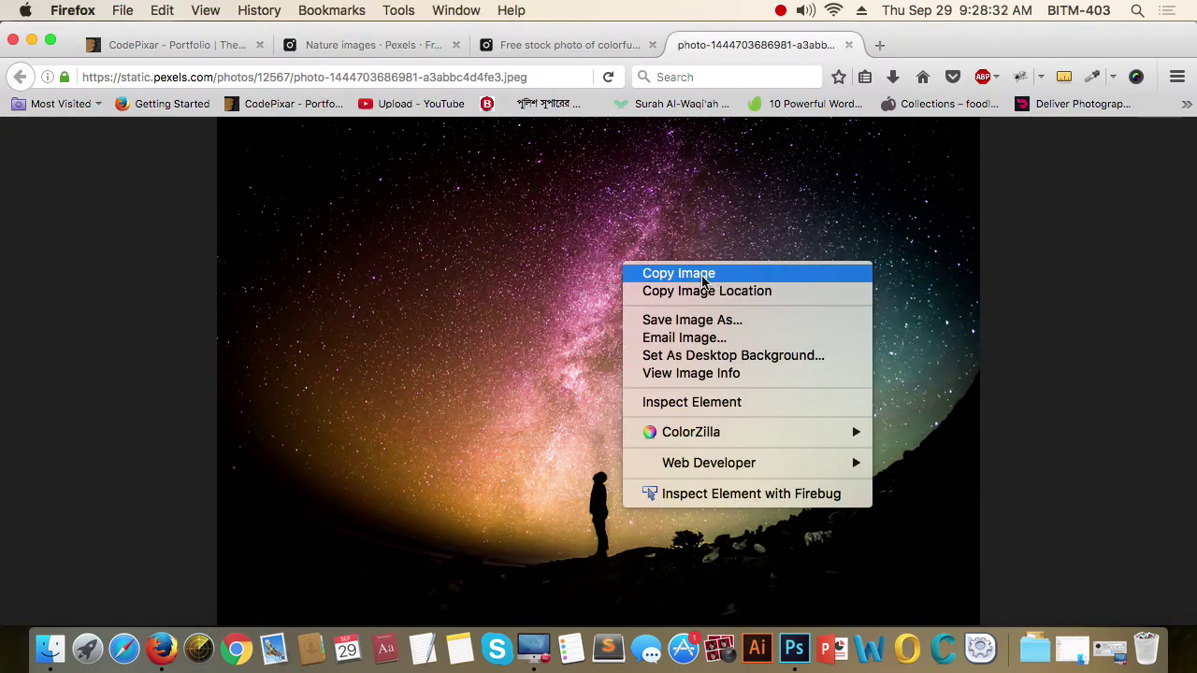
key("super+Tab")
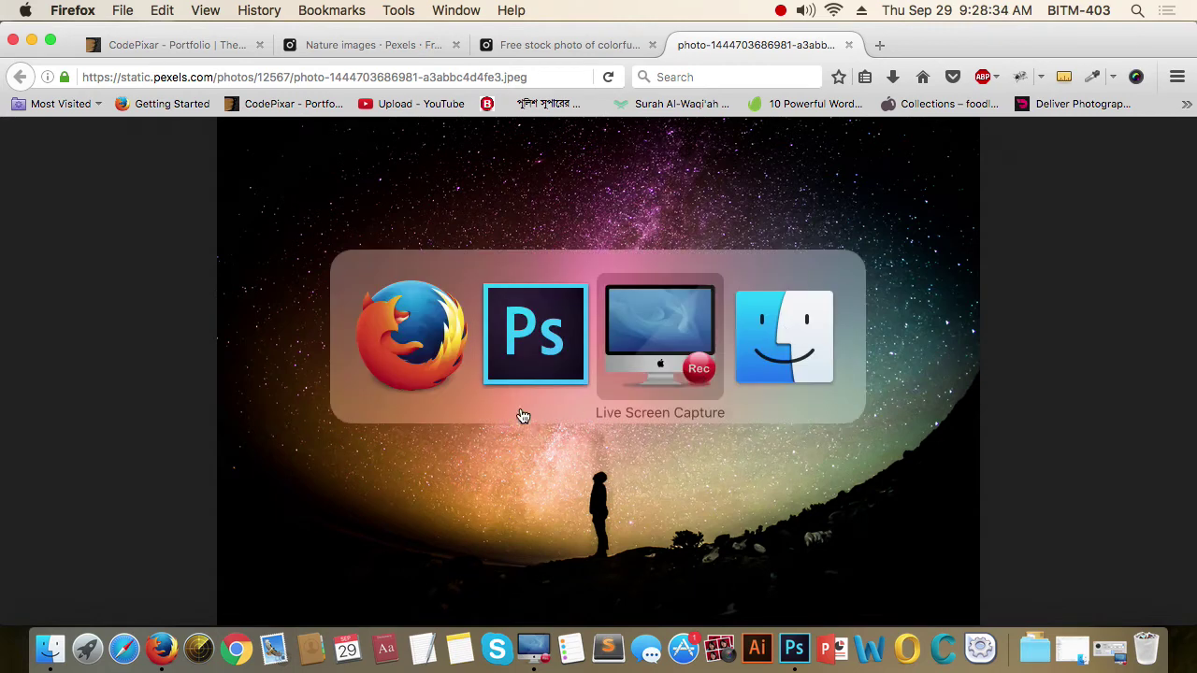
Paste the night-sky photo into Untitled-2 as a new layer and shrink it with Free Transform.
left_click(542, 366)
key("super")
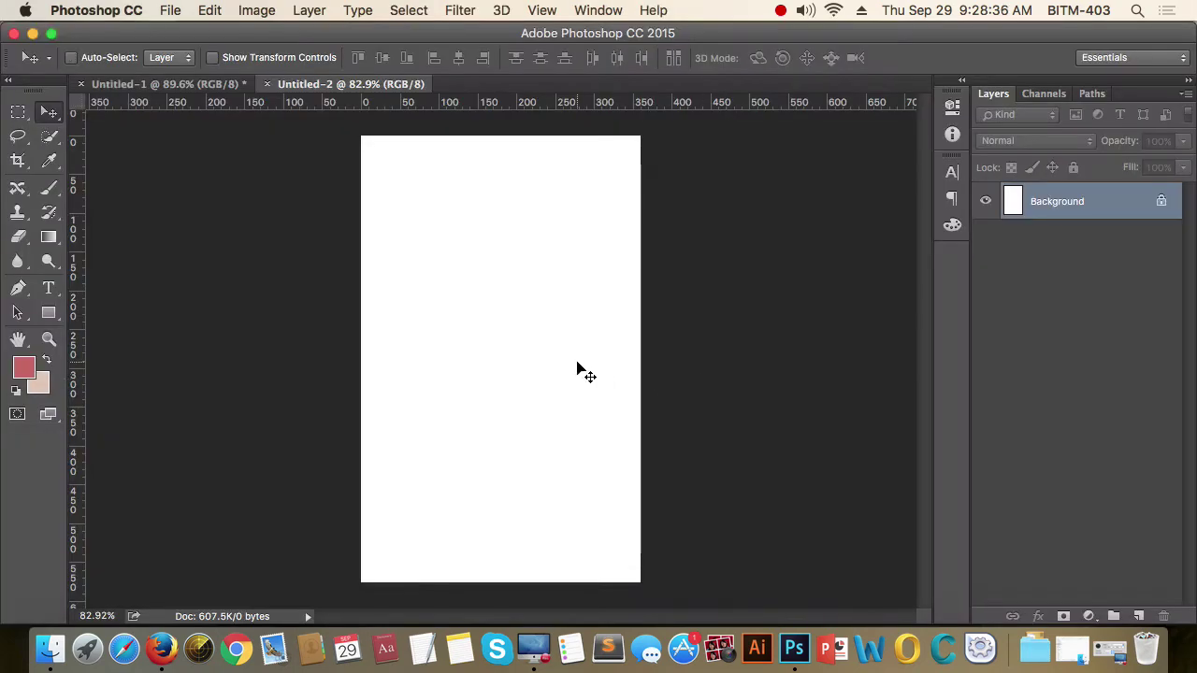
key("super+v")
key("super+t")
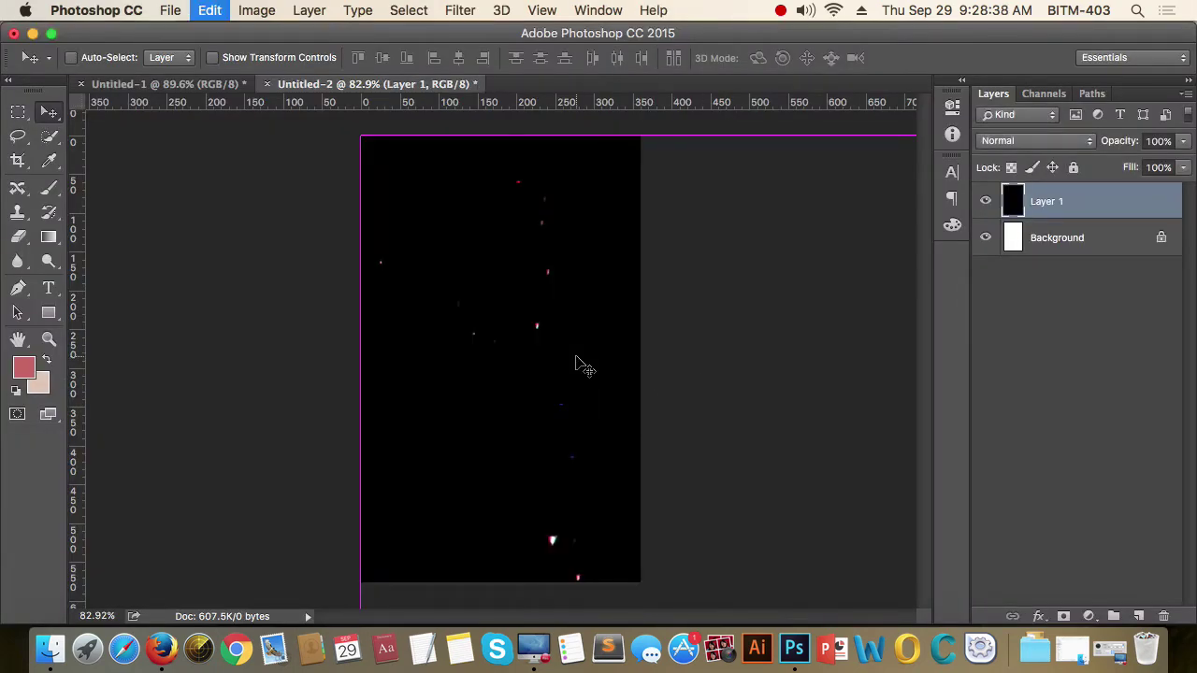
key("super+0")
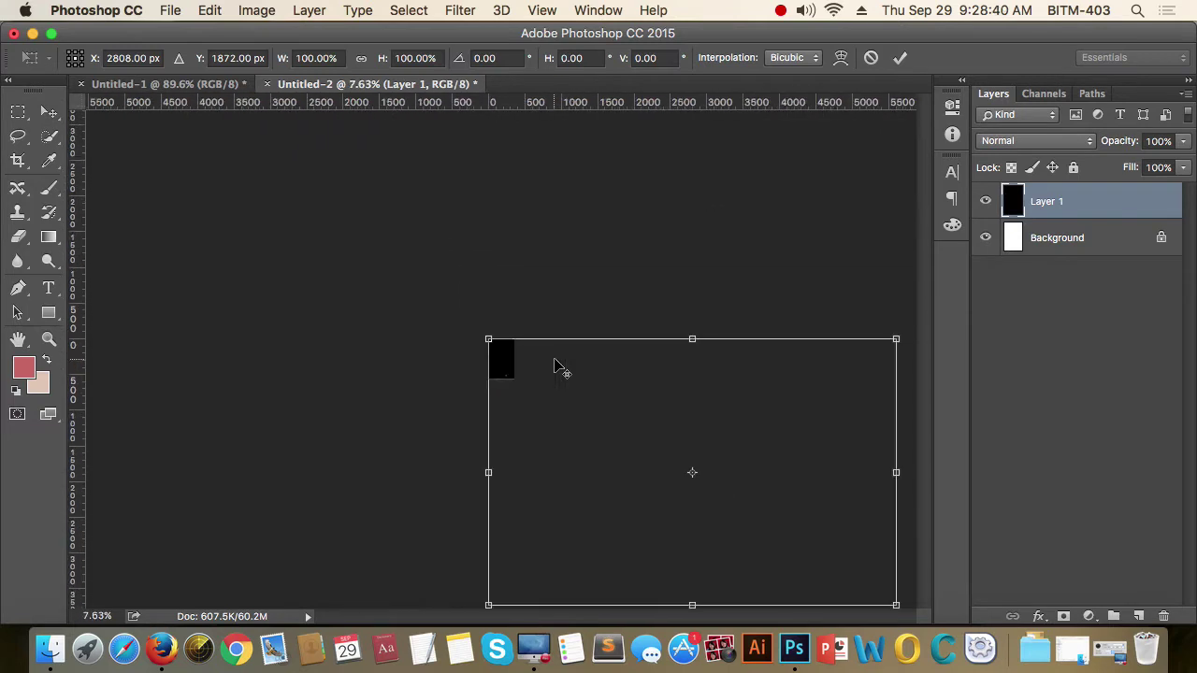
left_click_drag(769, 503, 590, 405)
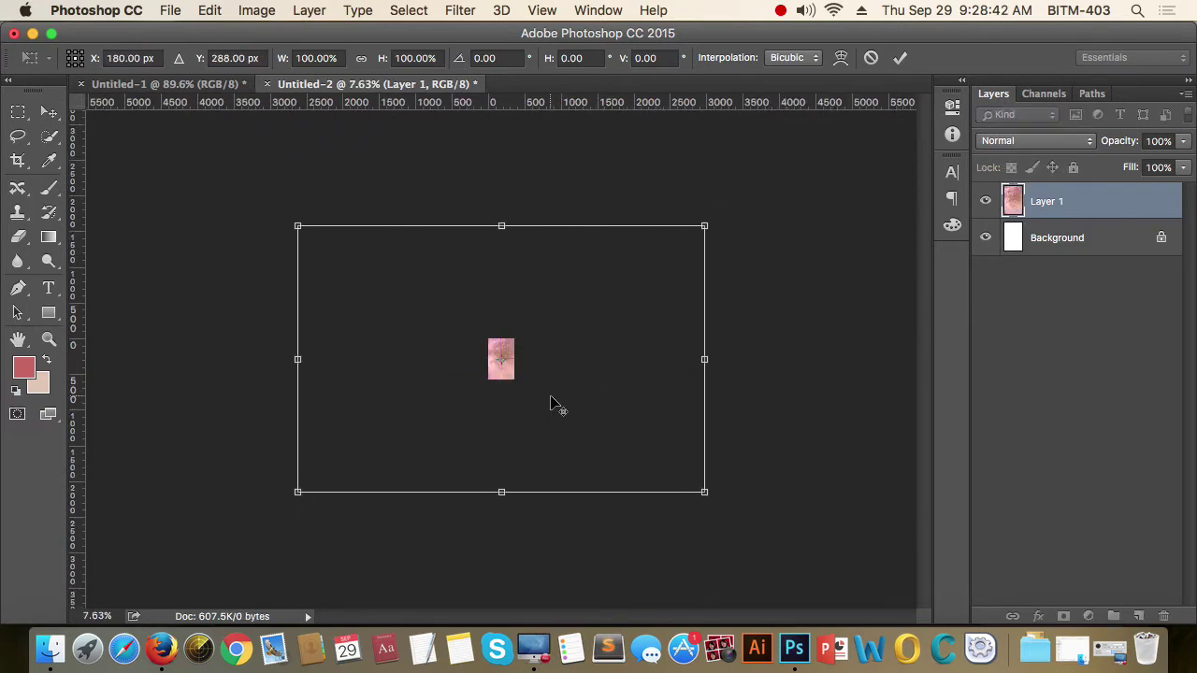
left_click_drag(704, 491, 536, 363)
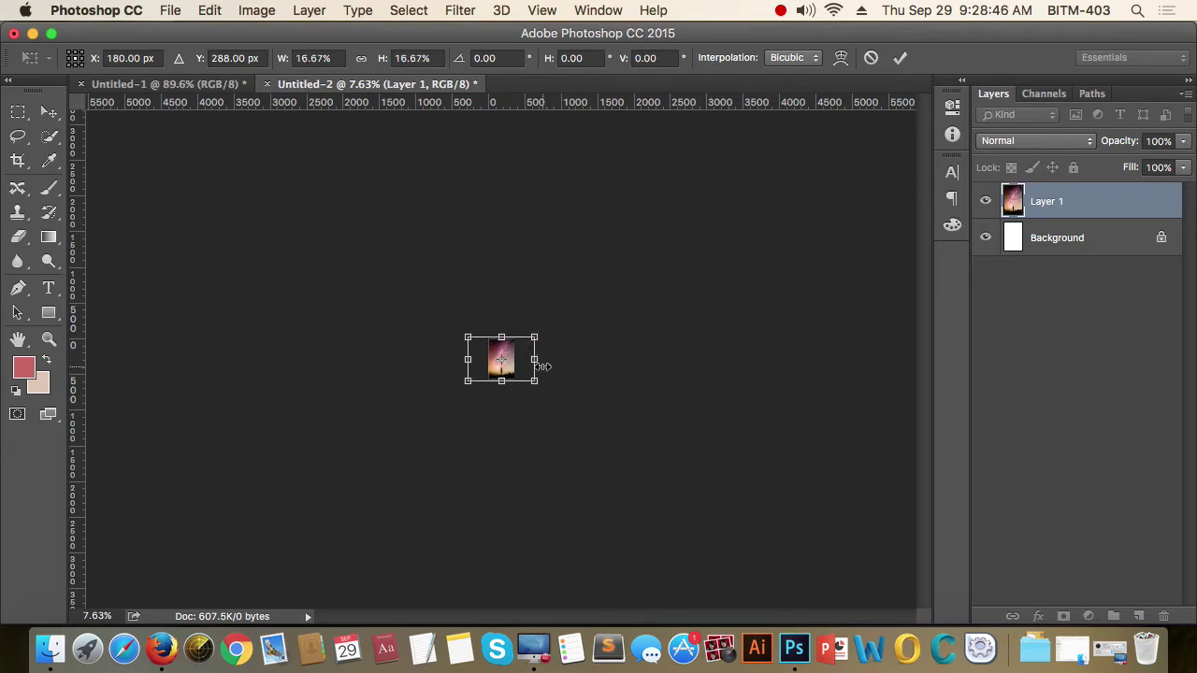
Shrink the photo slightly more to fit the 5 × 8 page, apply it, and nudge it right.
key("super+0")
scroll(503, 378, "up", 1)
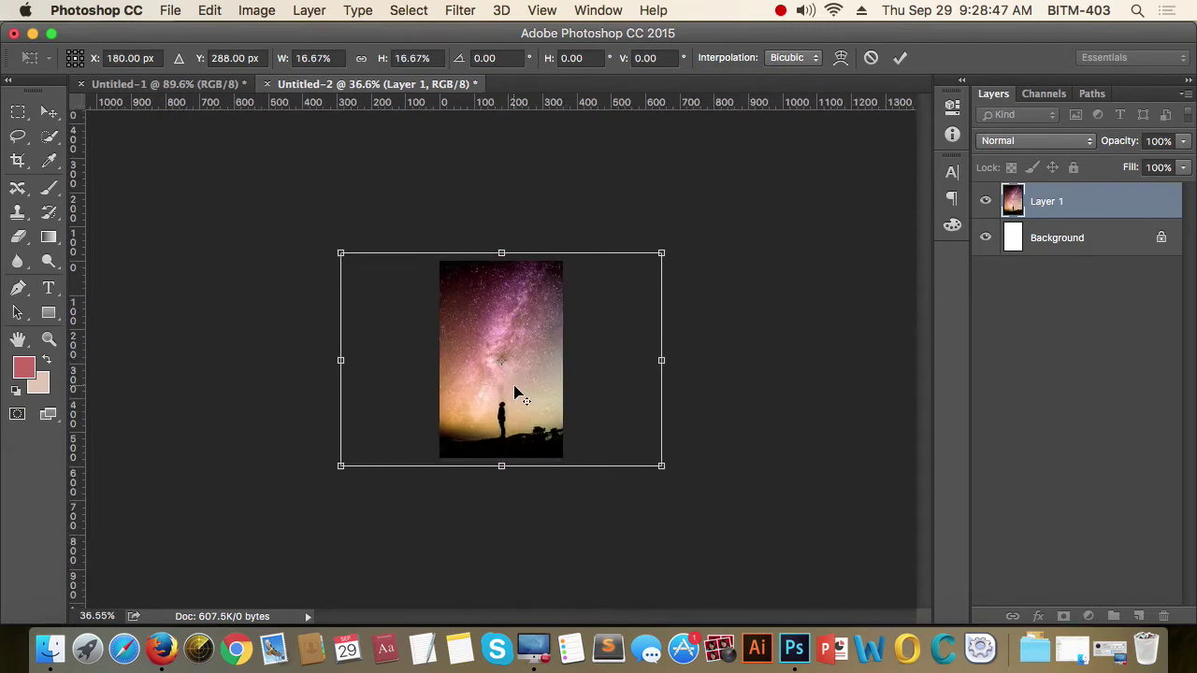
left_click(662, 467)
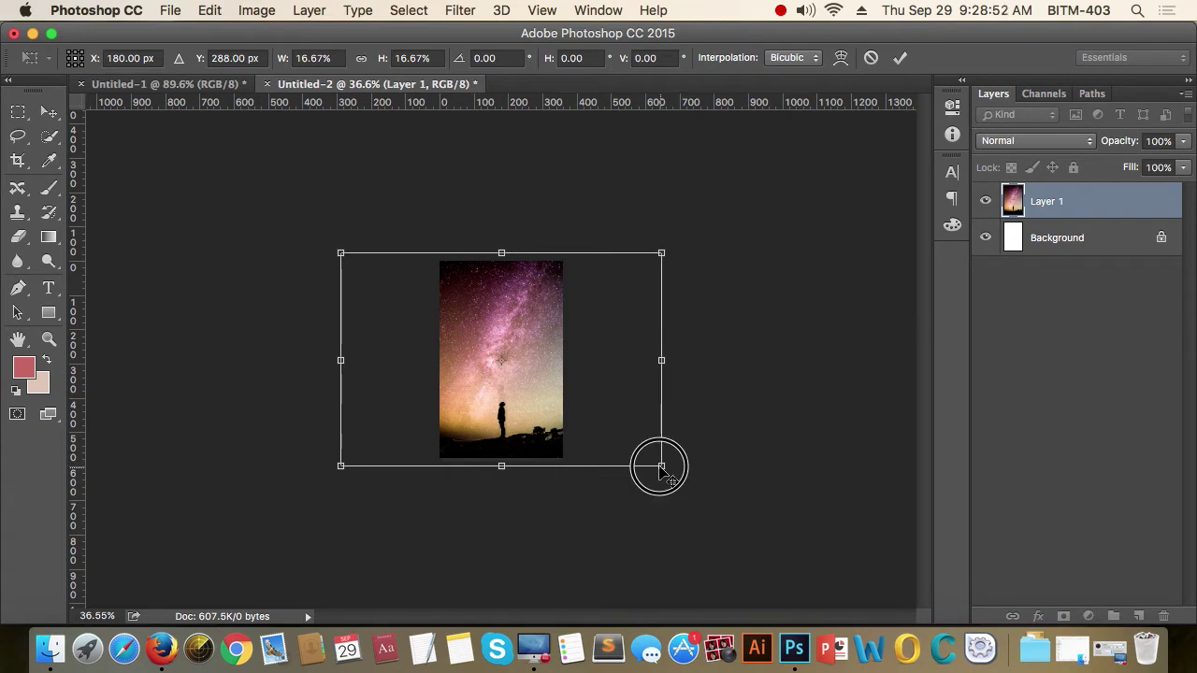
left_click_drag(661, 467, 653, 461)
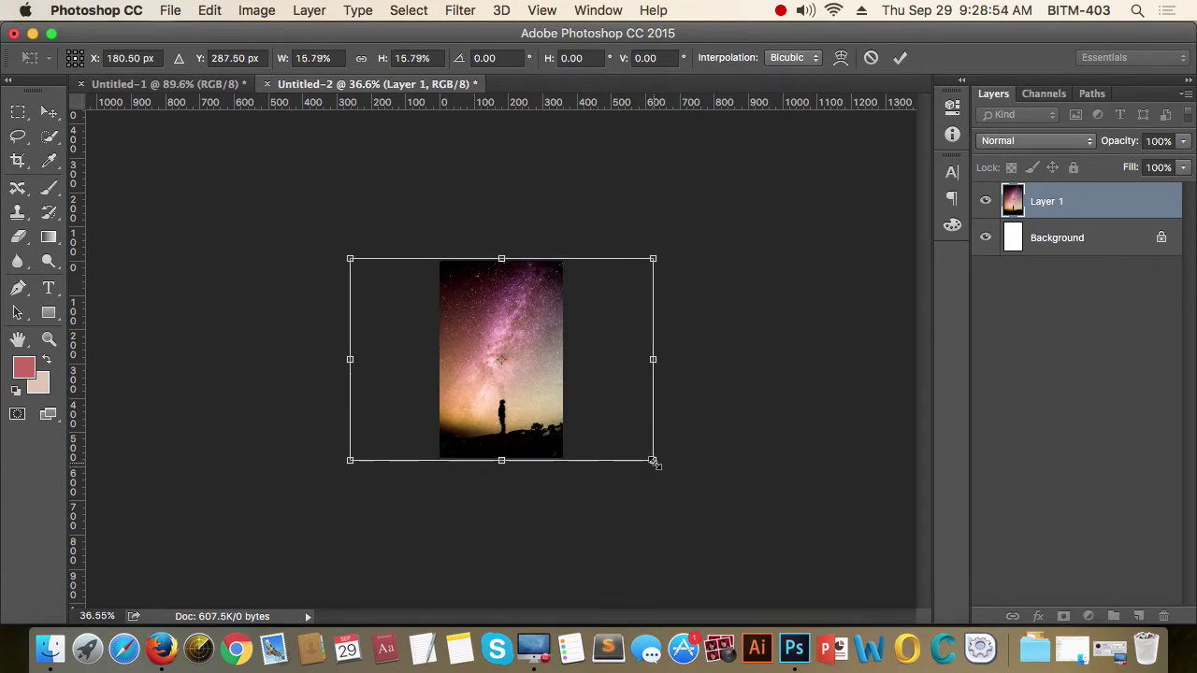
key("Return")
key("super+0")
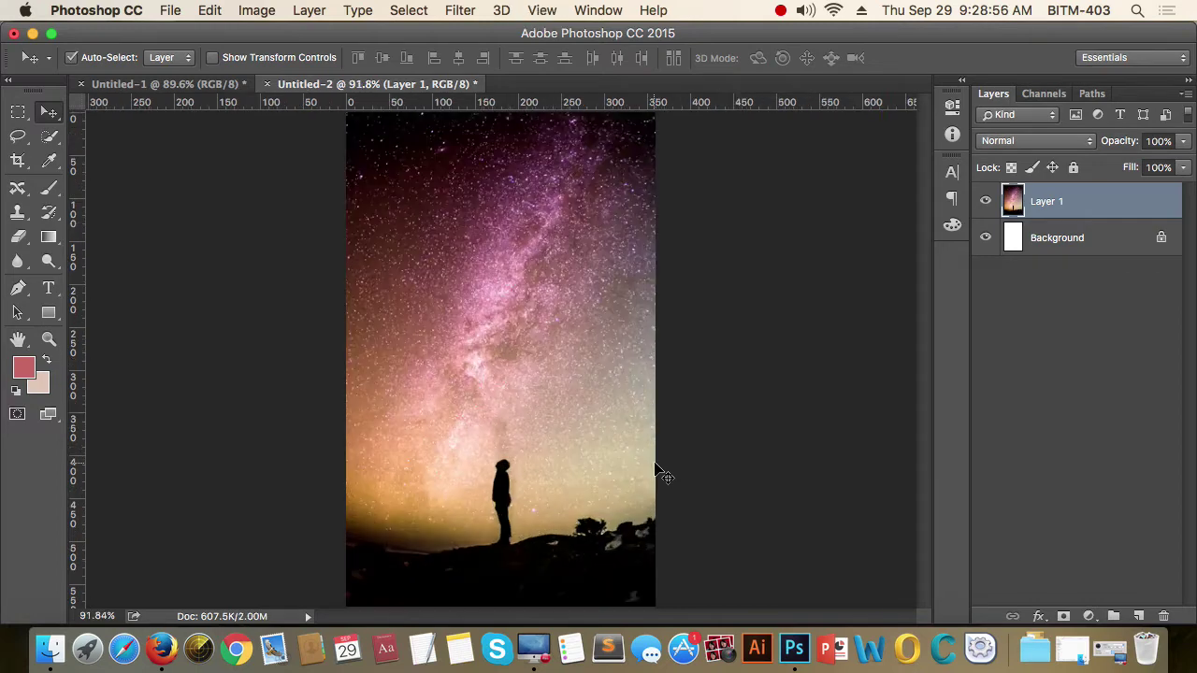
scroll(721, 364, "down", 2)
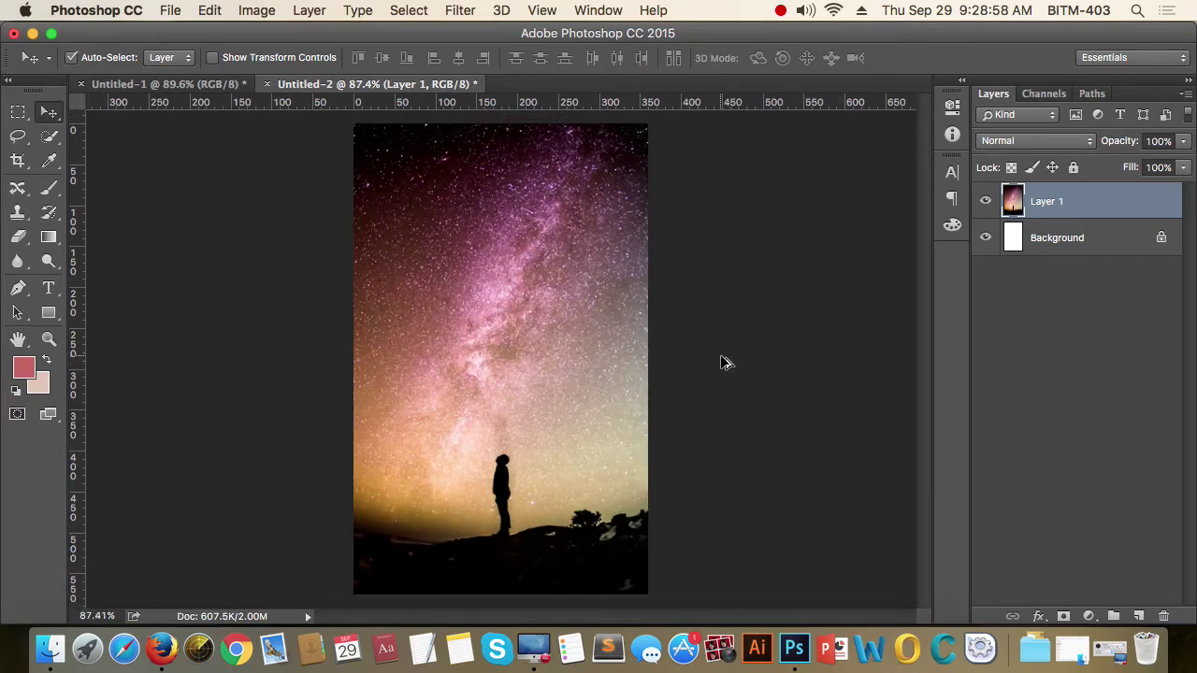
scroll(723, 362, "down", 1)
key("super+0")
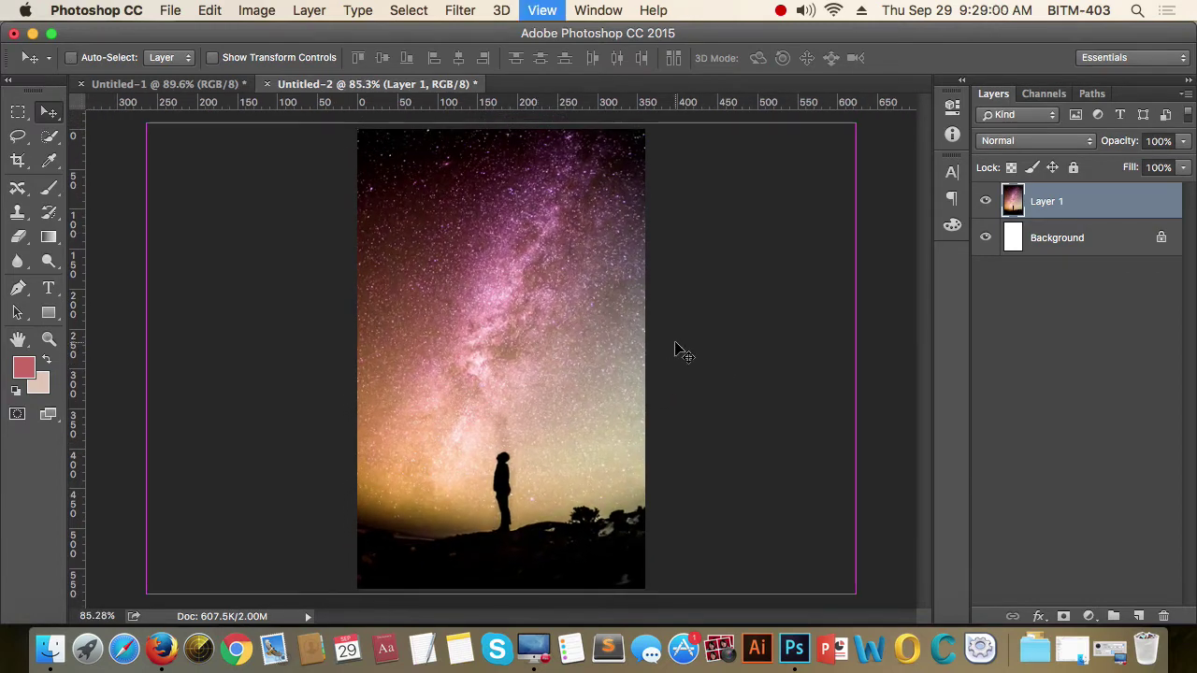
scroll(642, 373, "down", 1)
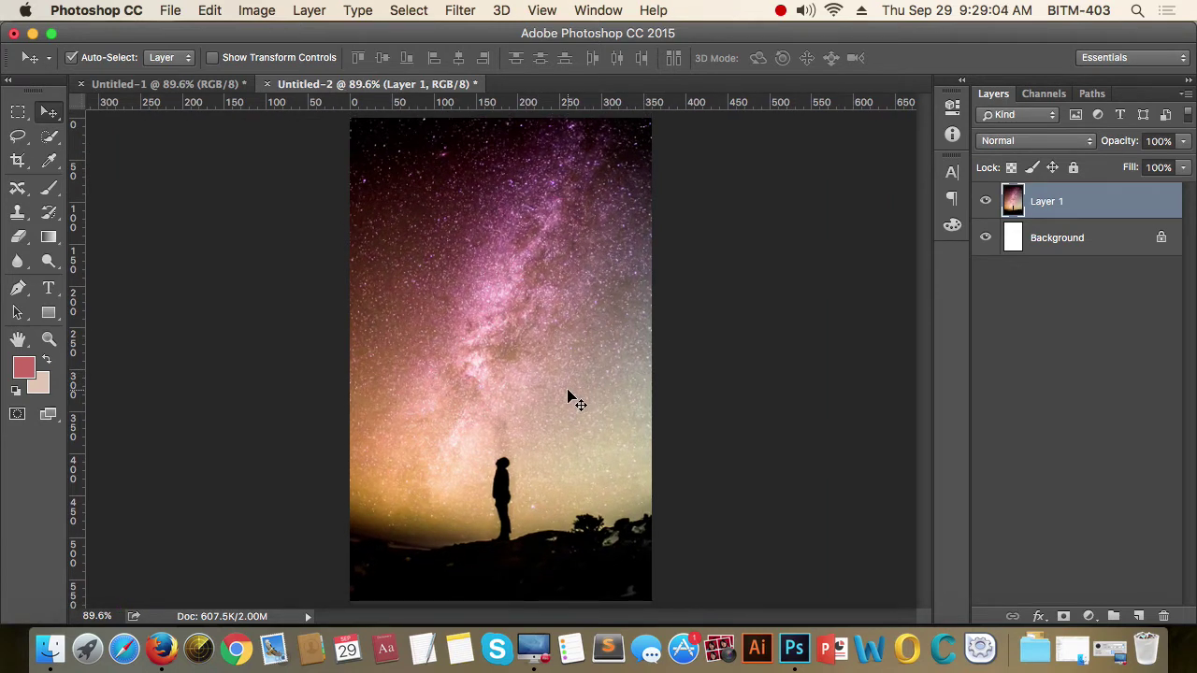
key("shift+Right")
Nudge the night-sky photo further right and zoom in to check it covers the canvas.
key("shift+Right")
key("shift+Right")
key("shift+Right")
key("shift+Right")
key("shift+Right")
key("shift+Right")
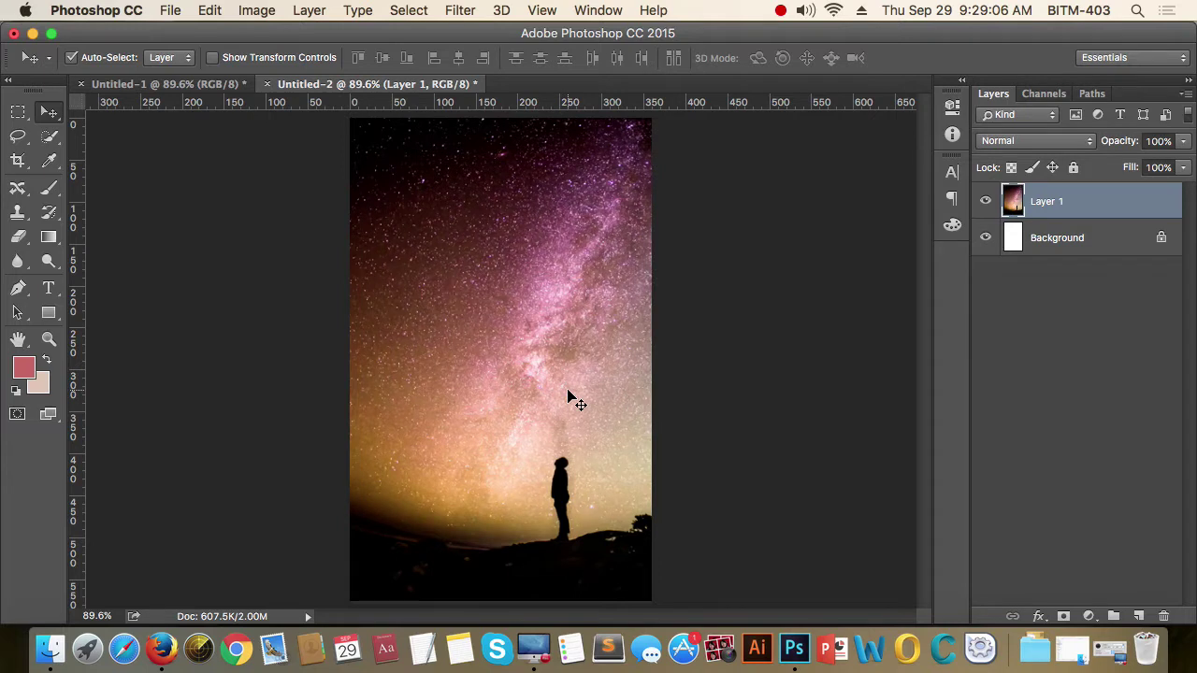
key("shift+Right")
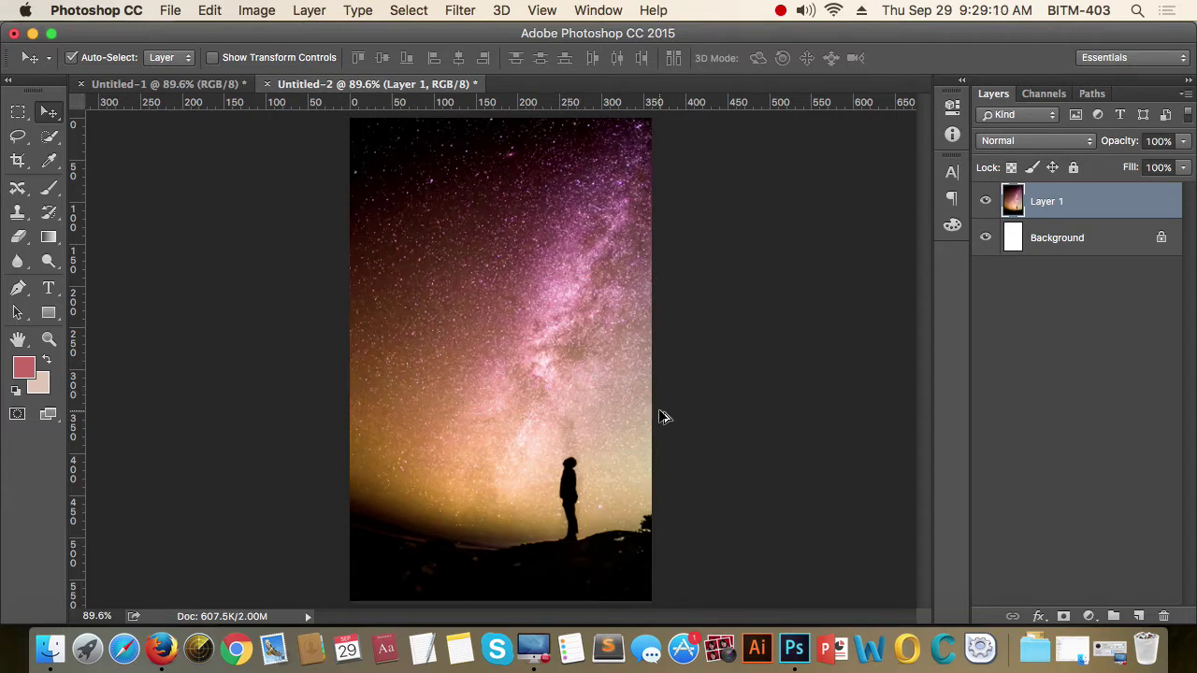
scroll(662, 417, "down", 1)
scroll(662, 417, "down", 1)
scroll(661, 417, "down", 1)
scroll(607, 411, "up", 1)
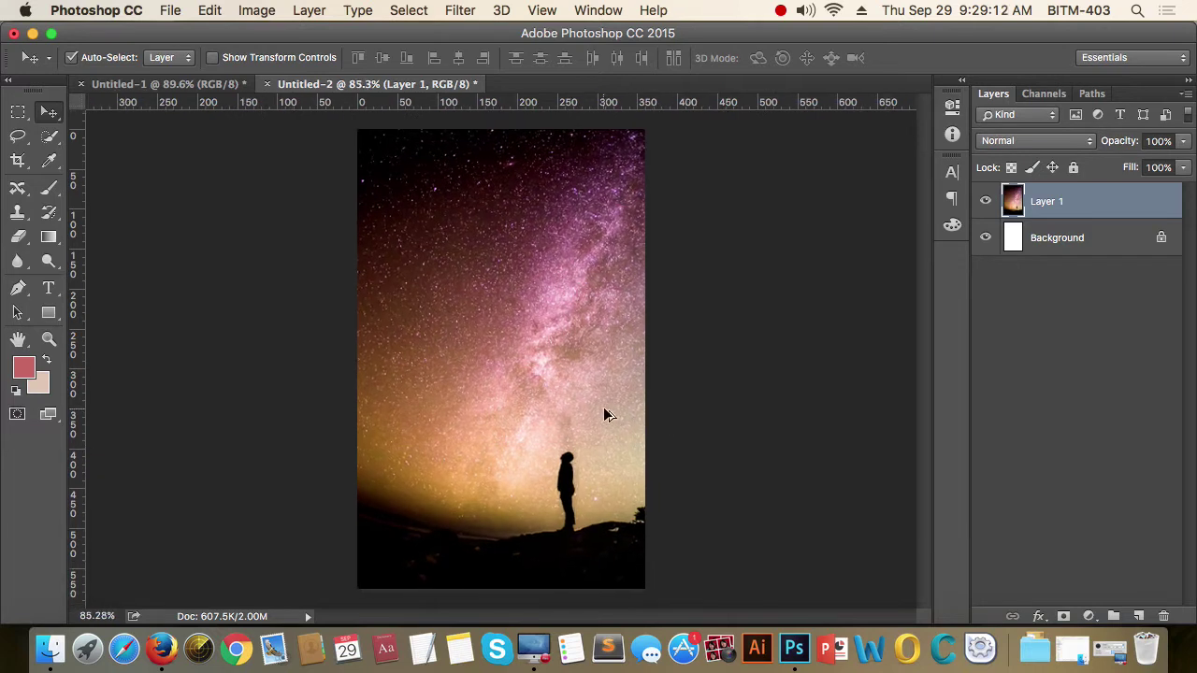
scroll(612, 419, "up", 1)
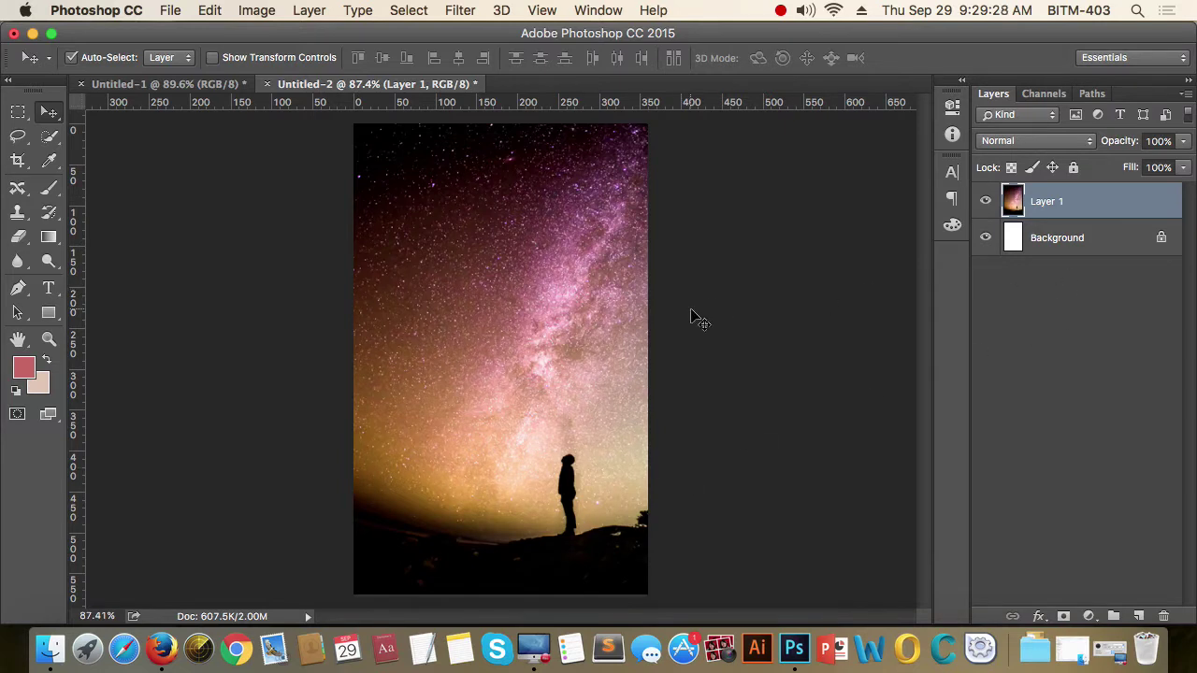
scroll(510, 366, "up", 1)
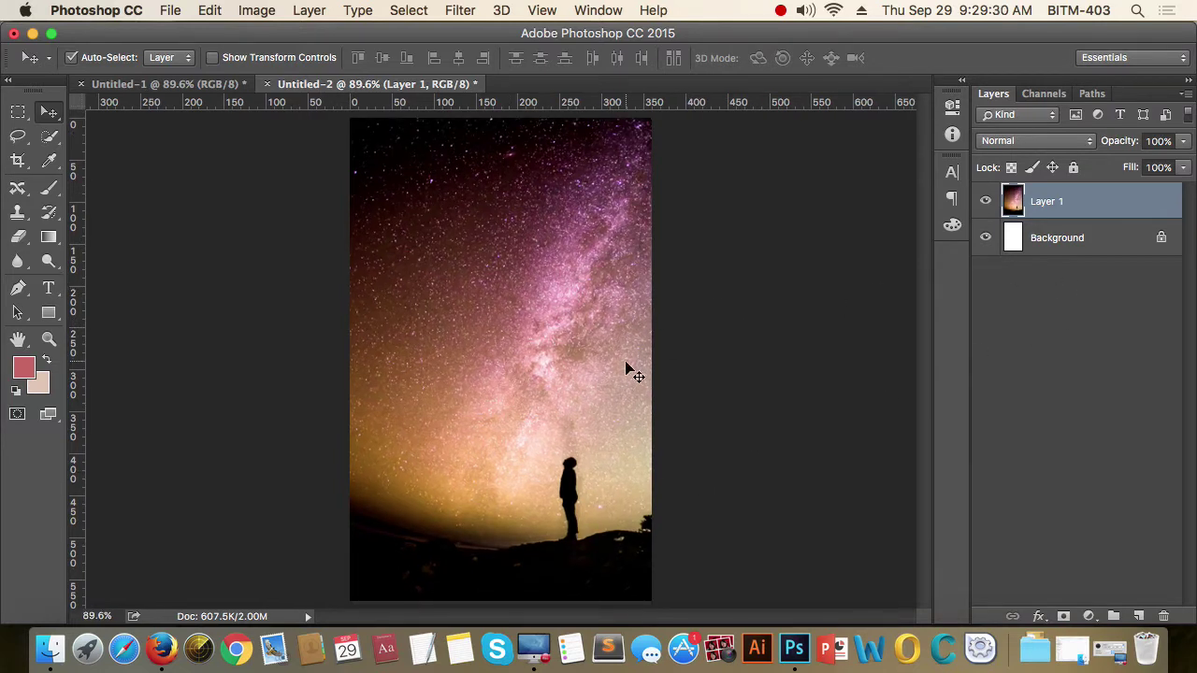
key("super+plus")
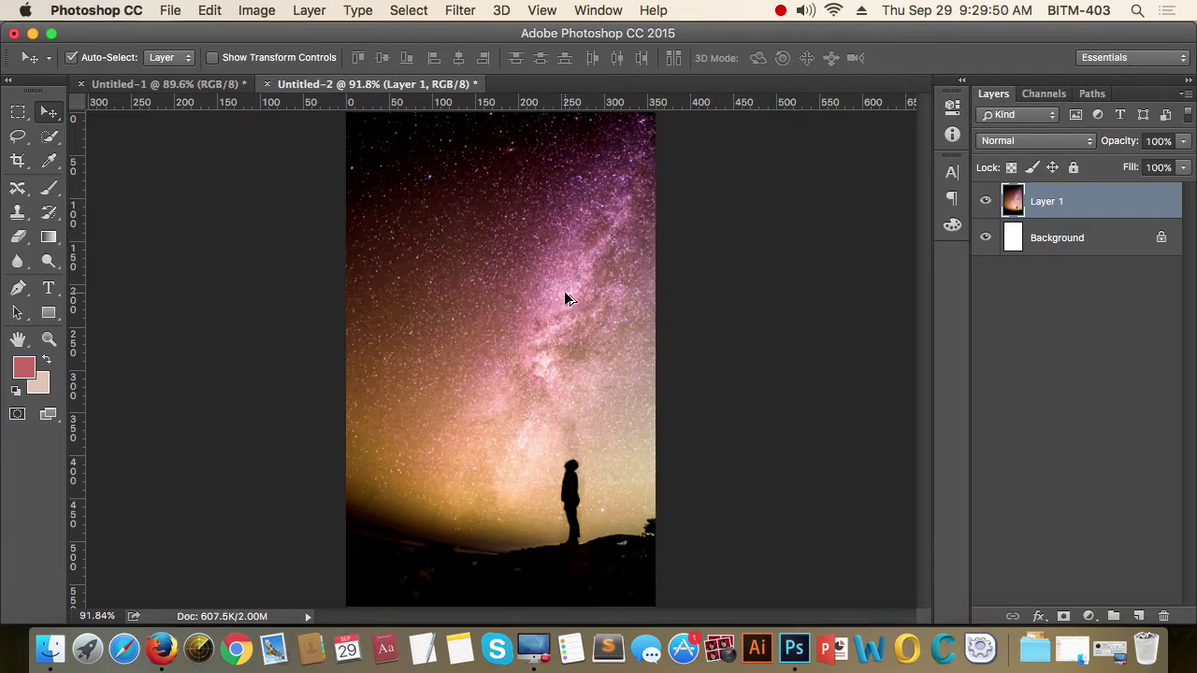
scroll(565, 299, "down", 2)
scroll(565, 299, "down", 1)
scroll(565, 299, "up", 1)
scroll(566, 300, "up", 1)
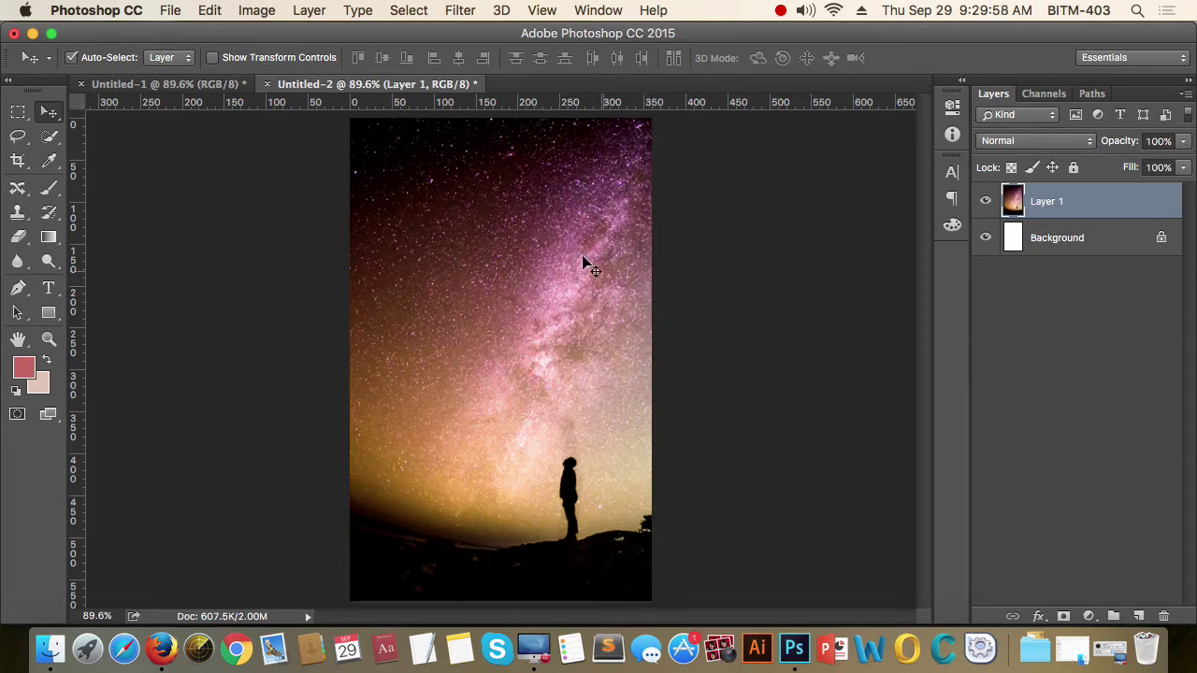
left_click_drag(83, 256, 445, 262)
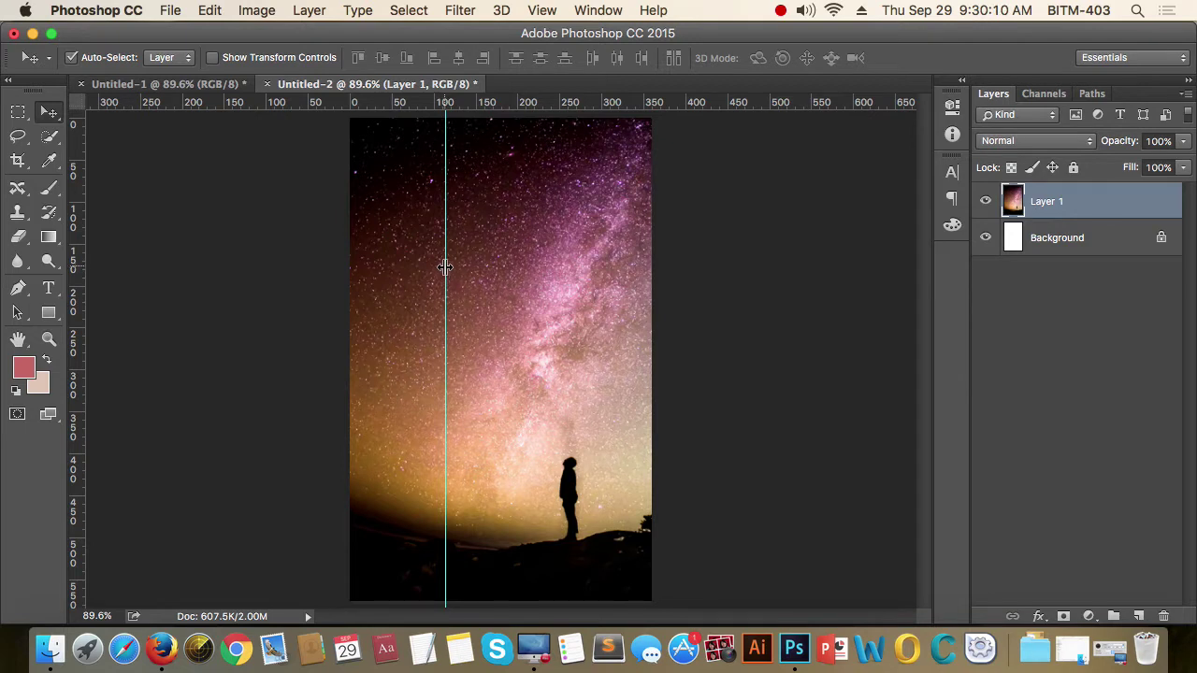
mouse_move(445, 266)
left_mouse_down()
mouse_move(556, 259)
mouse_move(387, 240)
mouse_move(532, 260)
left_mouse_up()
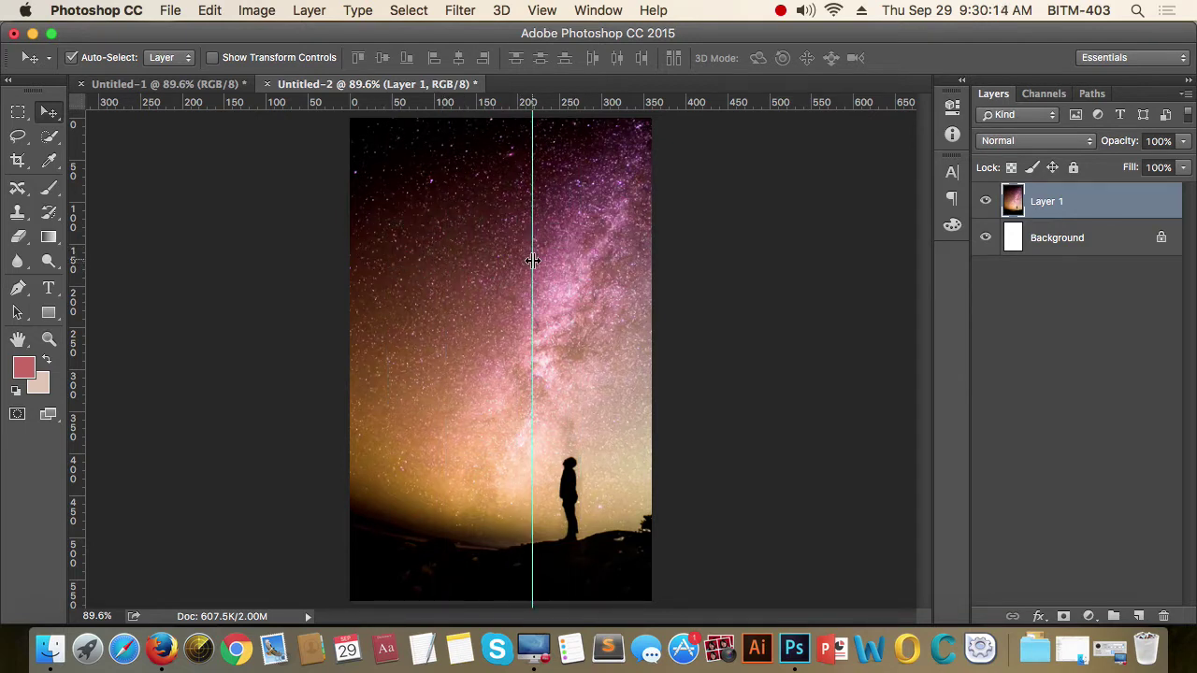
left_click_drag(532, 260, 19, 257)
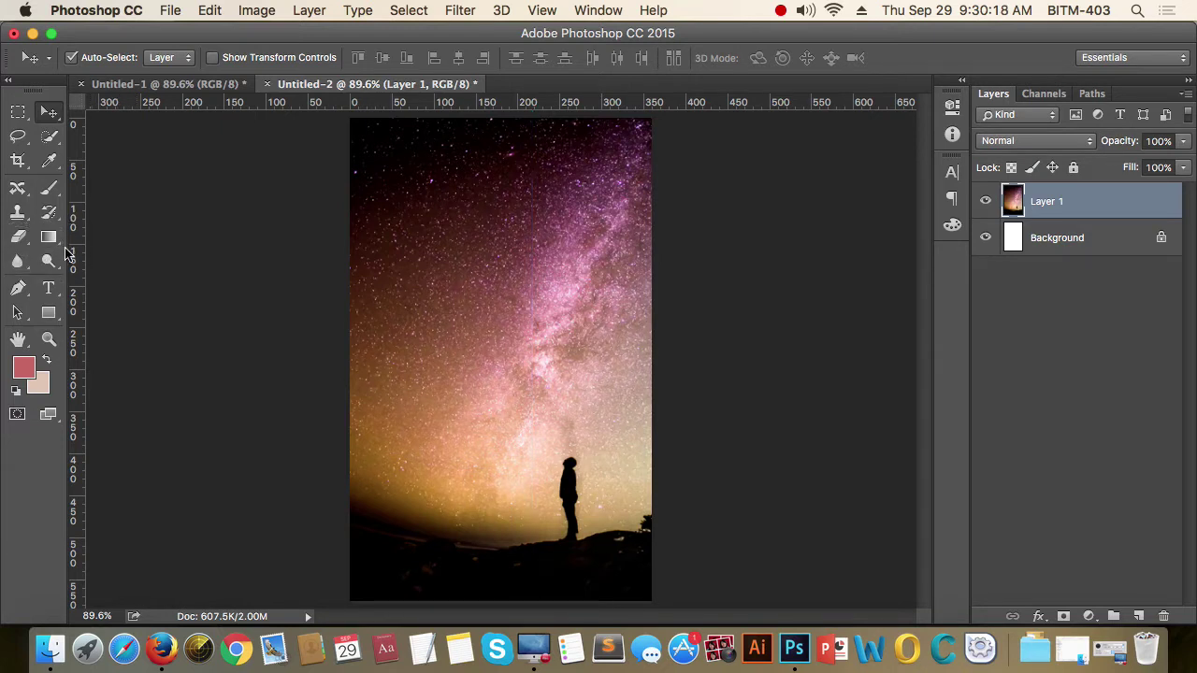
mouse_move(73, 251)
left_mouse_down()
mouse_move(460, 249)
mouse_move(37, 245)
left_mouse_up()
mouse_move(533, 104)
left_mouse_down()
mouse_move(560, 276)
mouse_move(586, 5)
left_mouse_up()
Create a Vertical guide at Position 0.5 inch with View > New Guide.
left_click(543, 10)
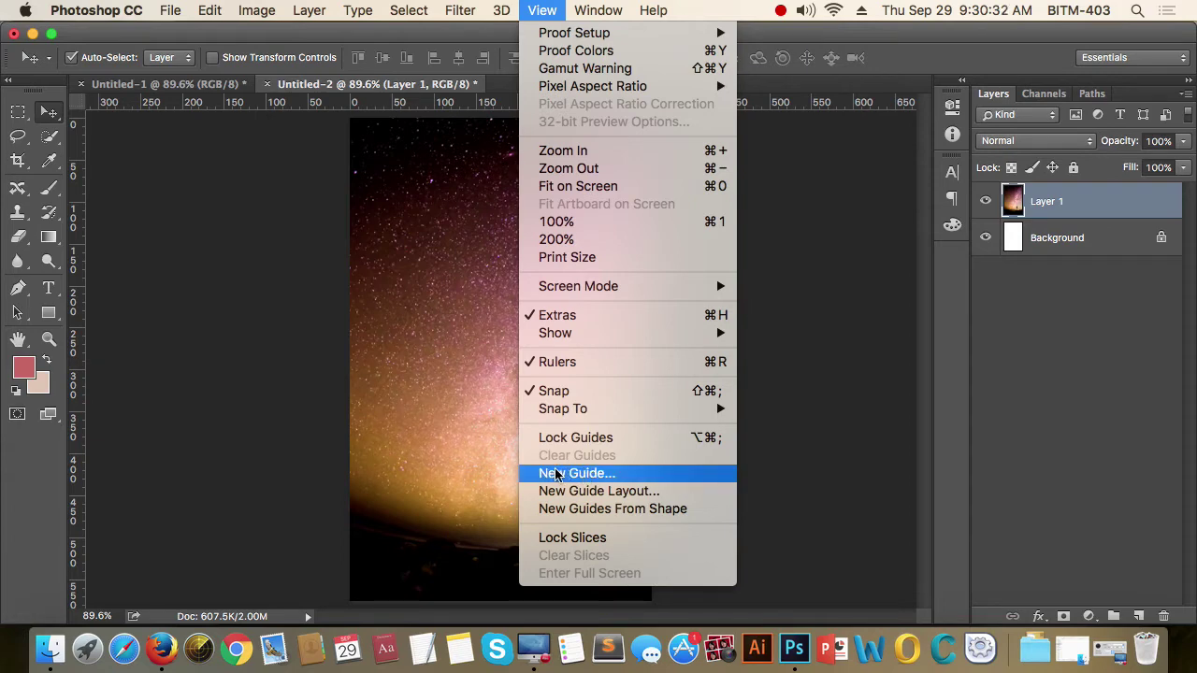
left_click(577, 476)
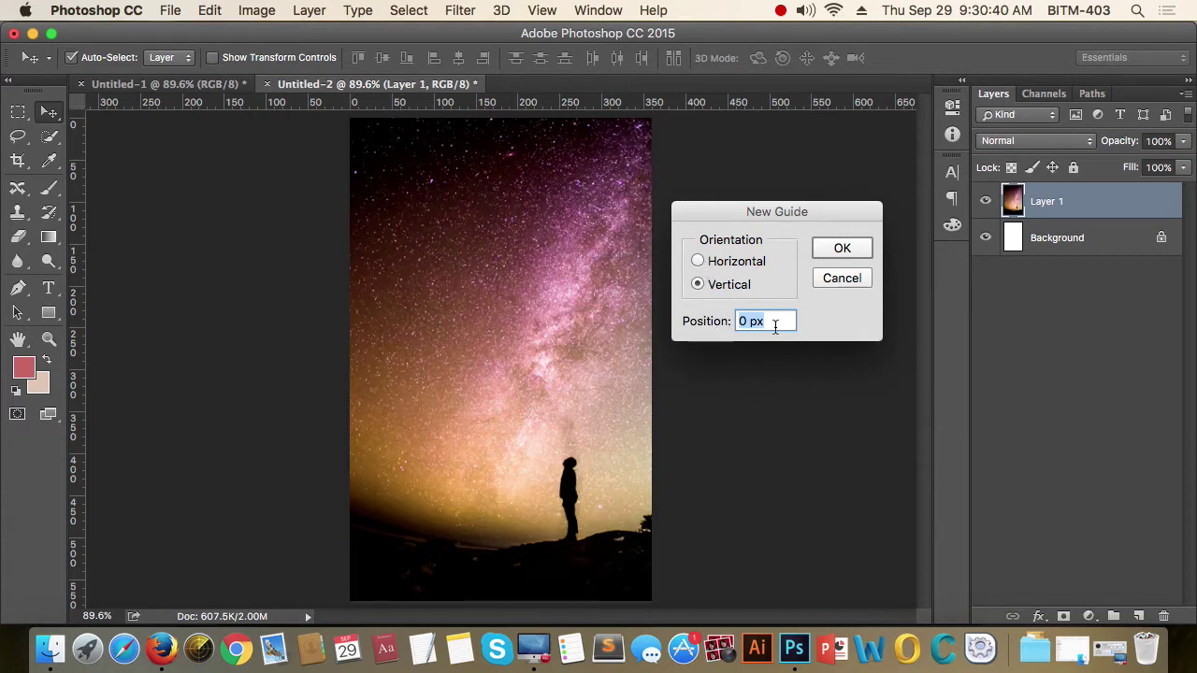
left_click_drag(790, 220, 783, 208)
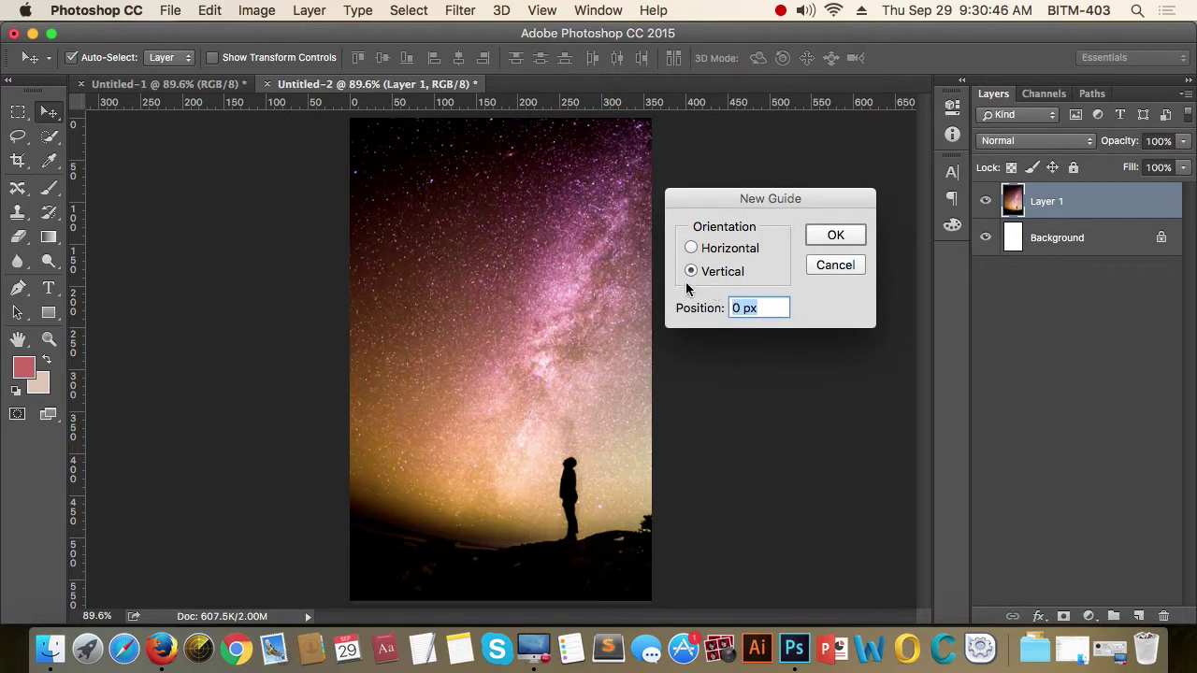
key("BackSpace")
type(".5 inch")
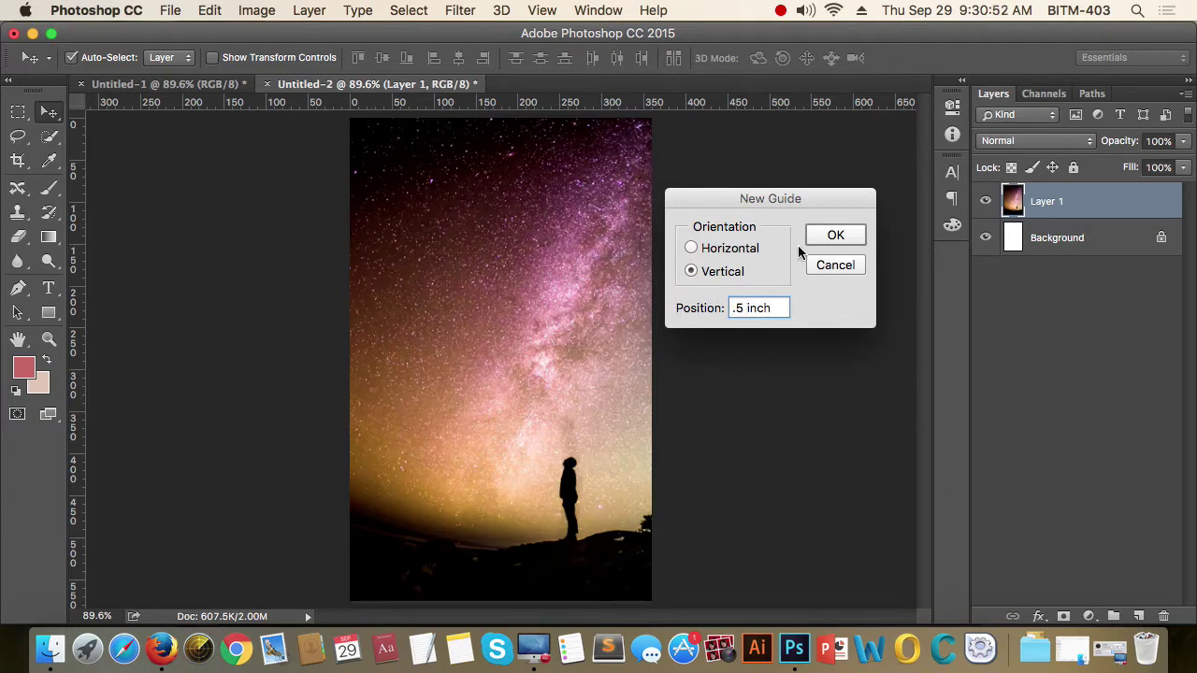
left_click(837, 238)
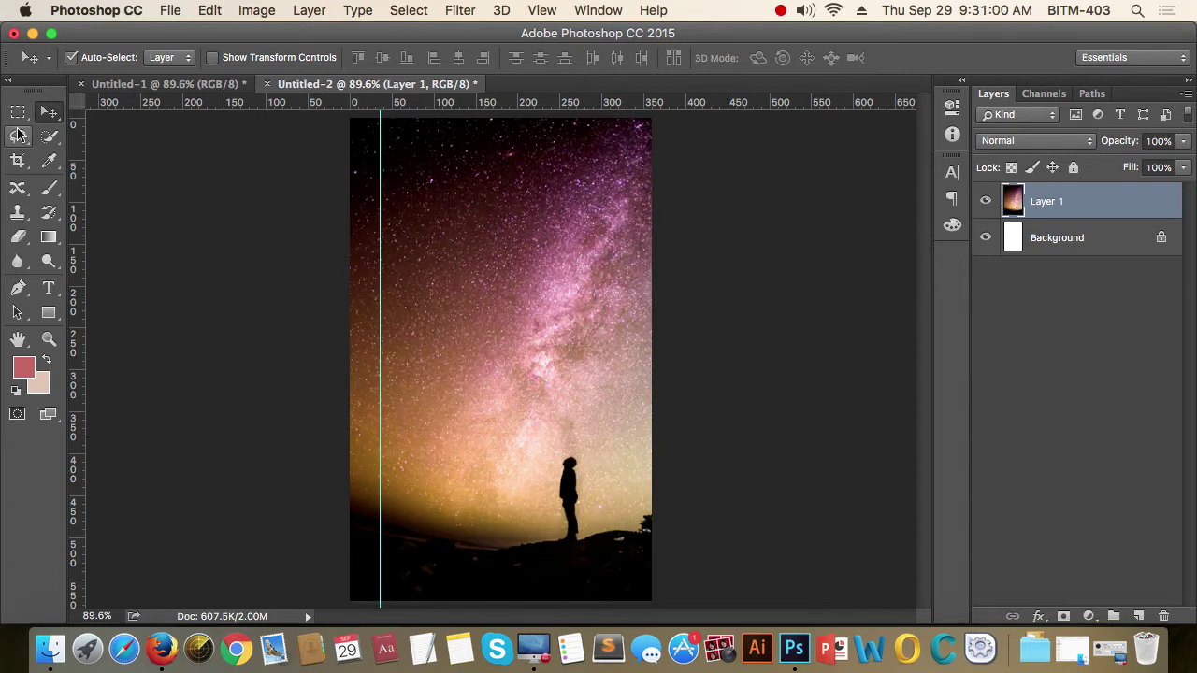
Discard a trial marquee selection and set the ruler units to Inches.
left_click(17, 114)
left_click_drag(350, 185, 383, 250)
left_click(535, 225)
right_click(622, 106)
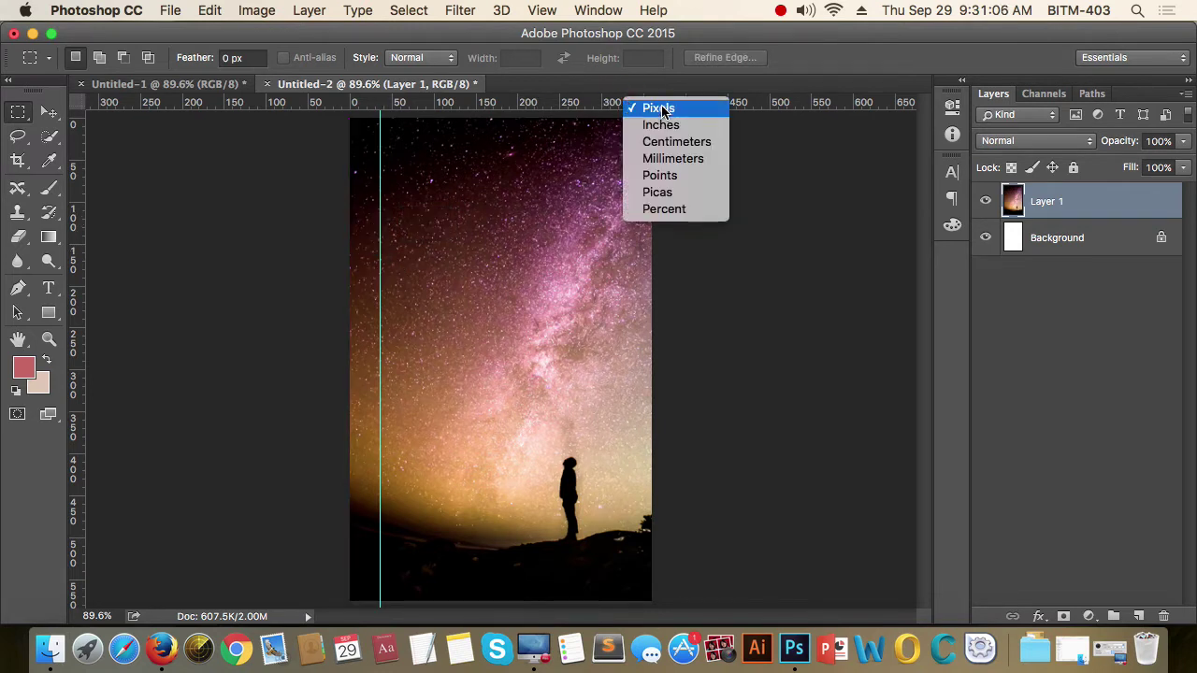
left_click(664, 134)
Drag a marquee from the left edge to the guide to confirm it sits at 0.5 inch.
left_click_drag(302, 196, 378, 266)
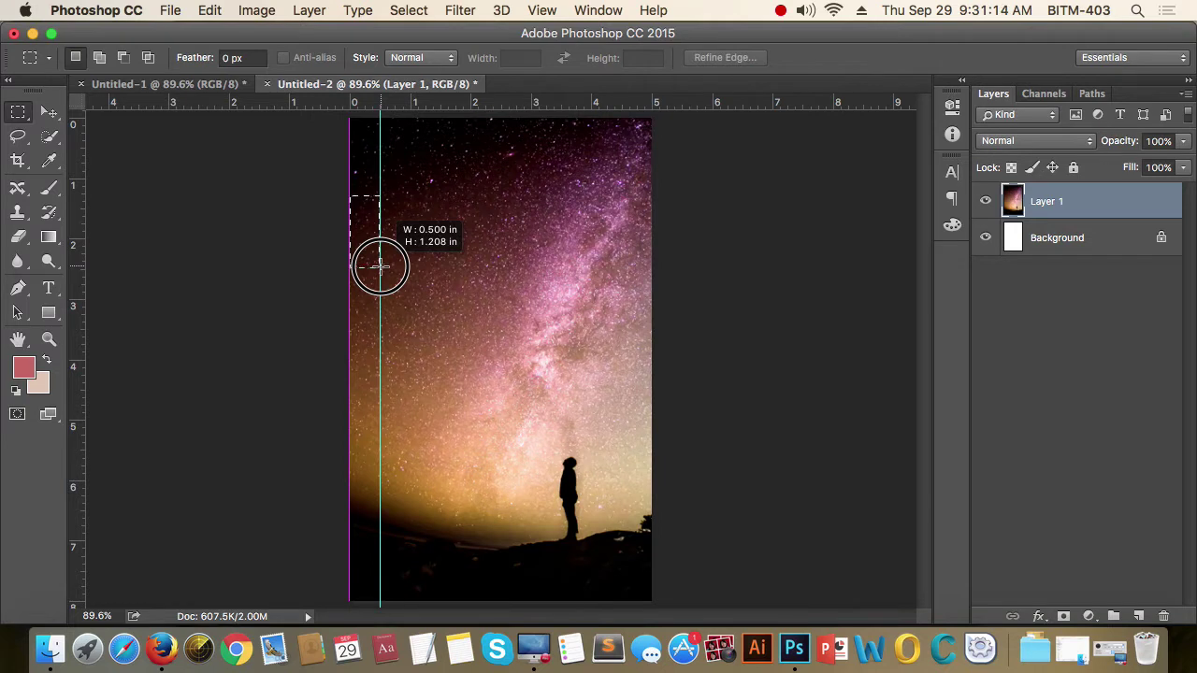
left_click_drag(380, 267, 380, 266)
left_click(426, 178)
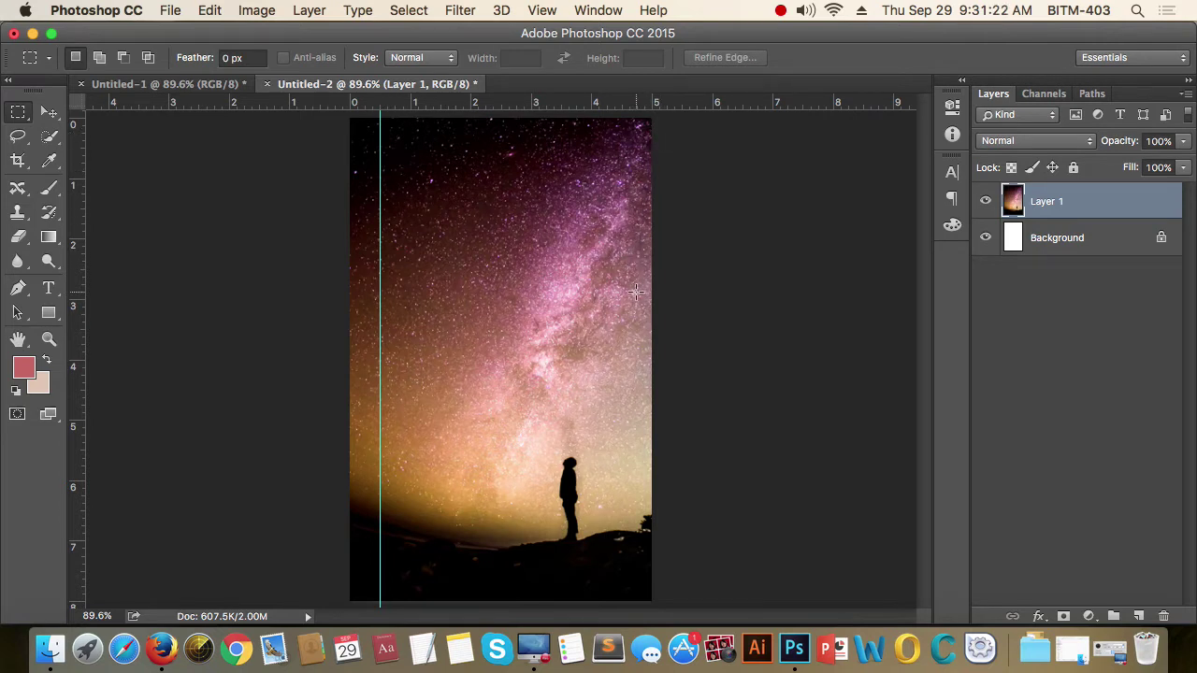
left_click(541, 11)
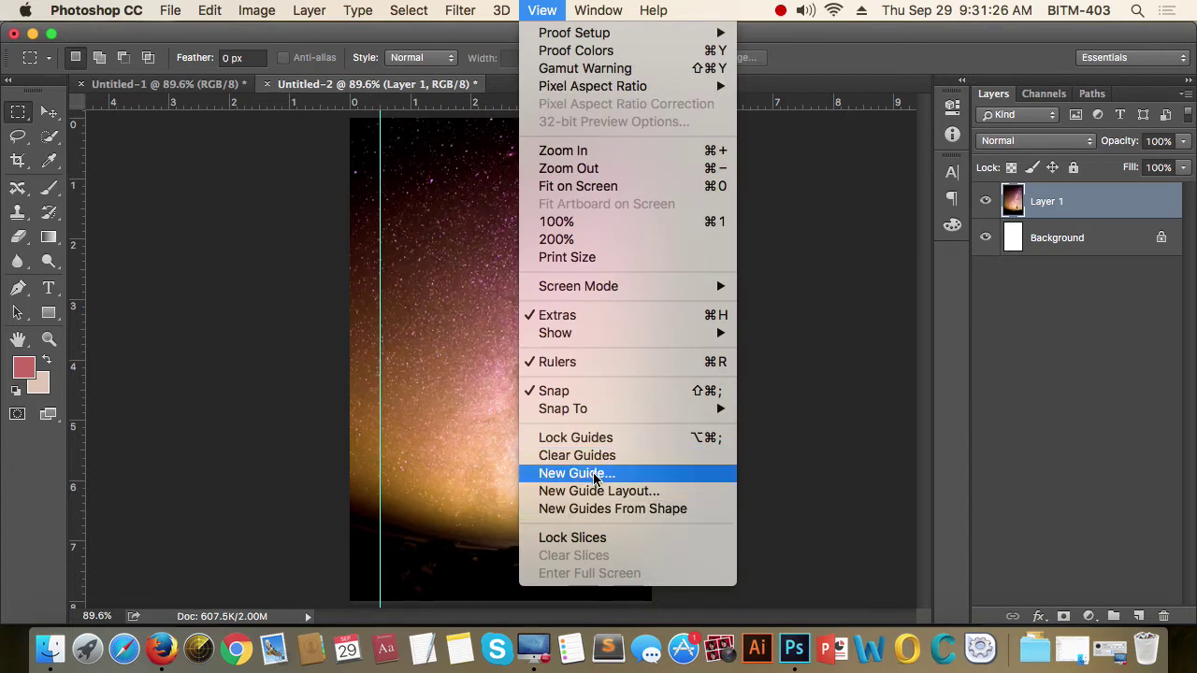
Create a Vertical guide at Position 4.5 inches.
left_click(596, 474)
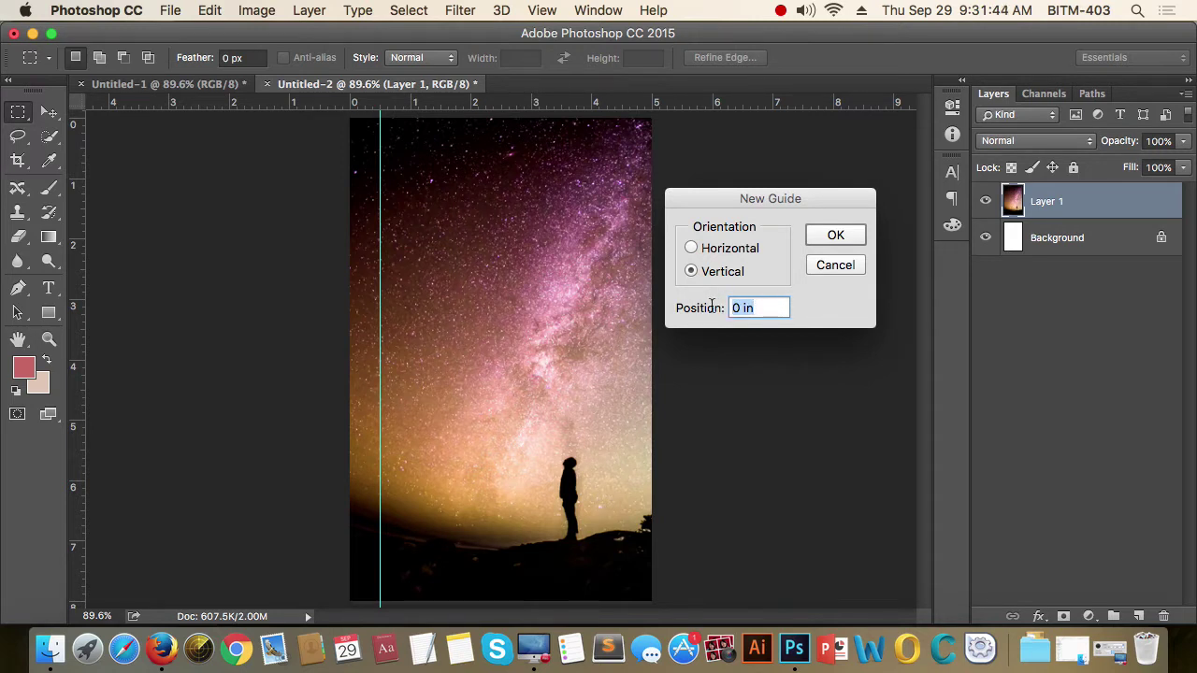
left_click_drag(804, 205, 817, 194)
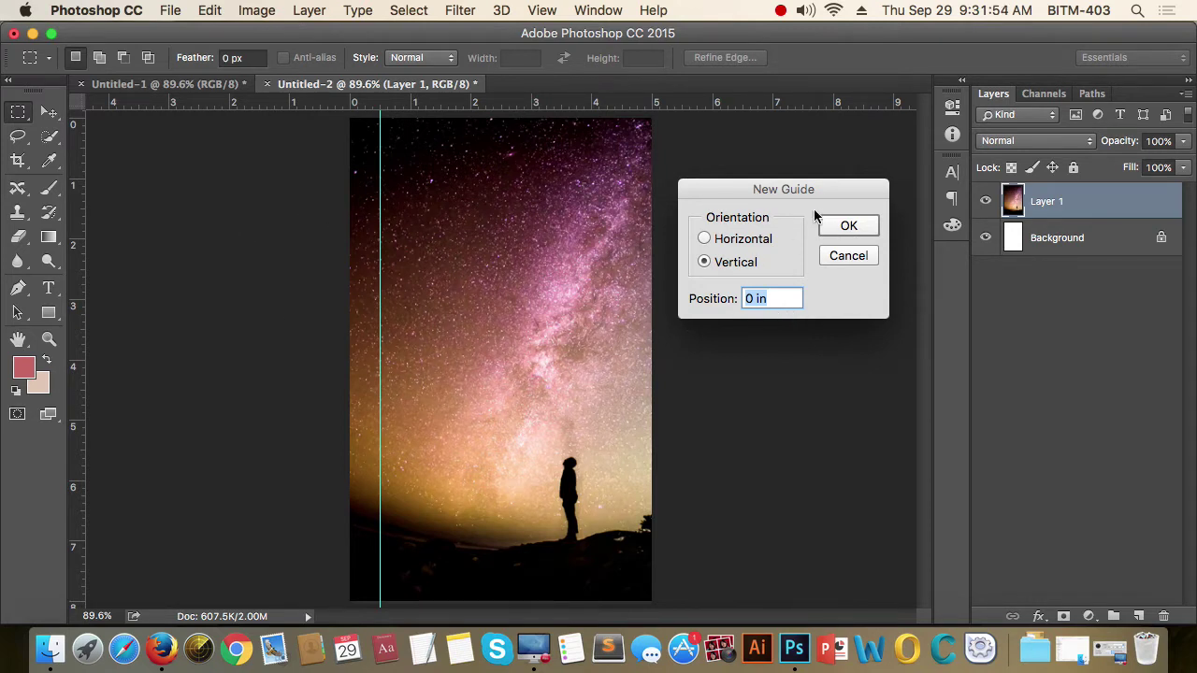
left_click_drag(815, 185, 817, 181)
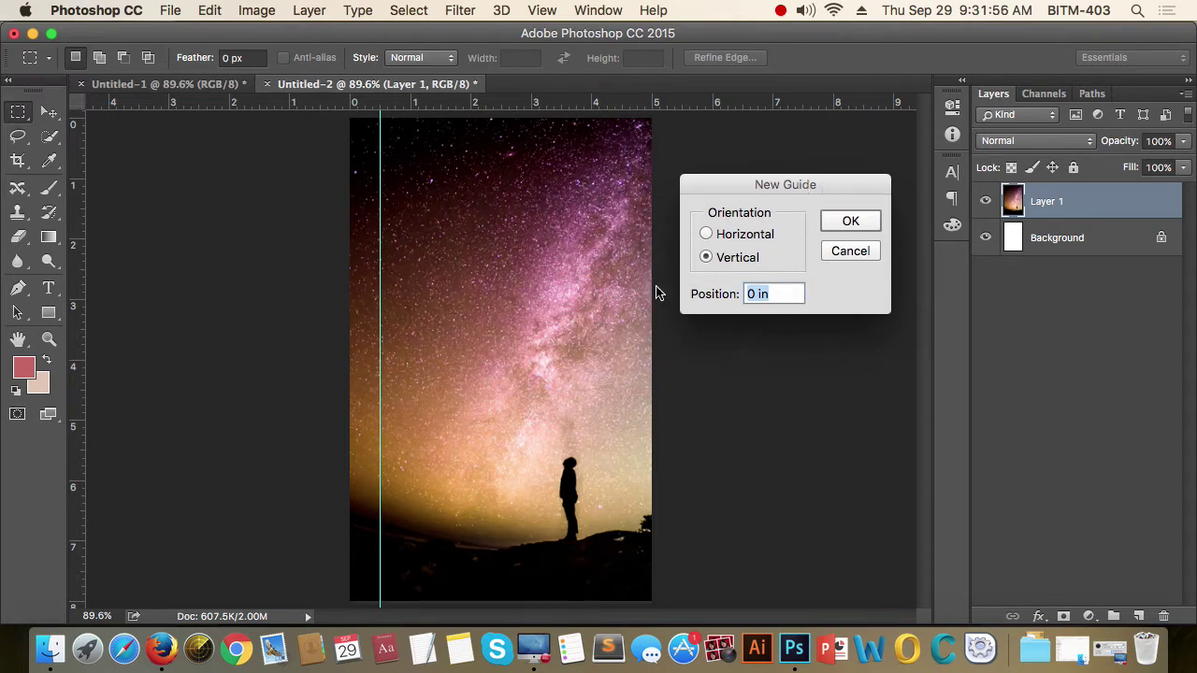
type("4.5")
left_click(849, 221)
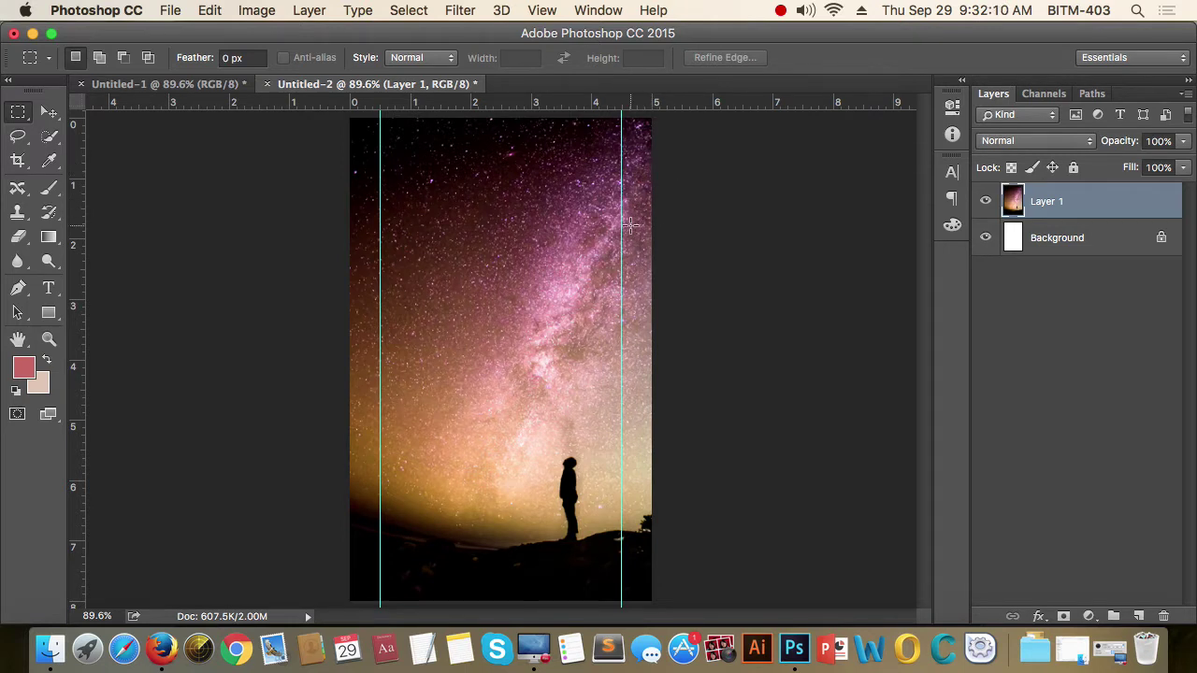
Add a Horizontal guide at 0.5 inch from the top.
left_click(542, 10)
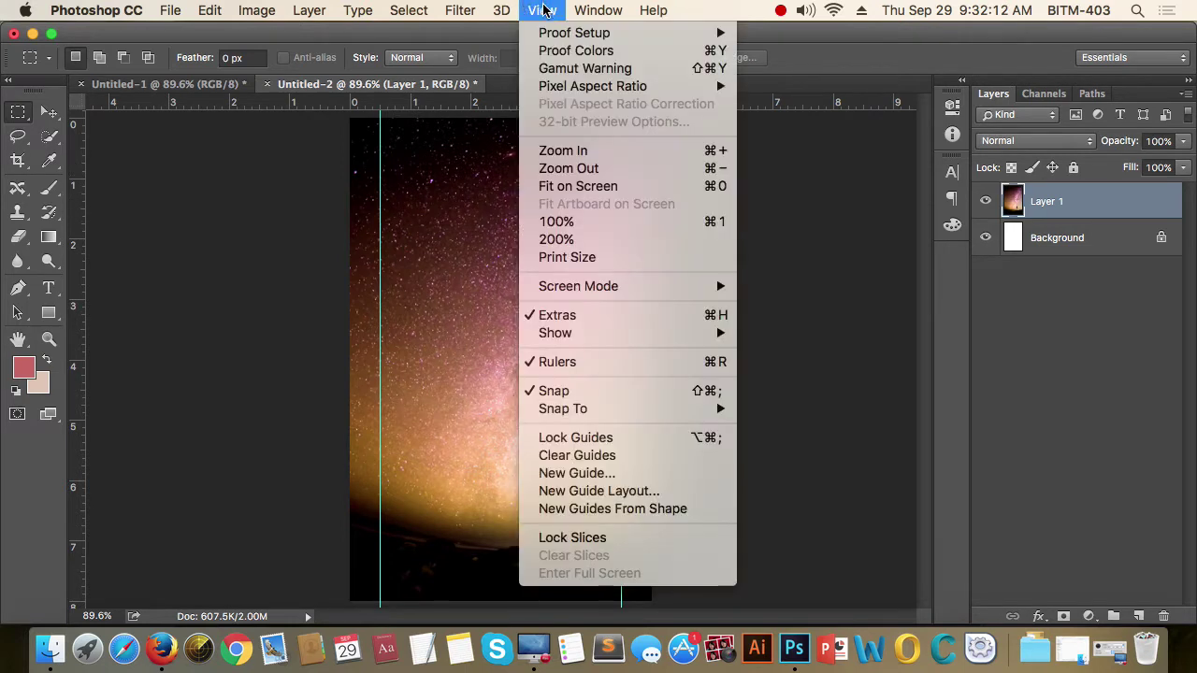
left_click(593, 475)
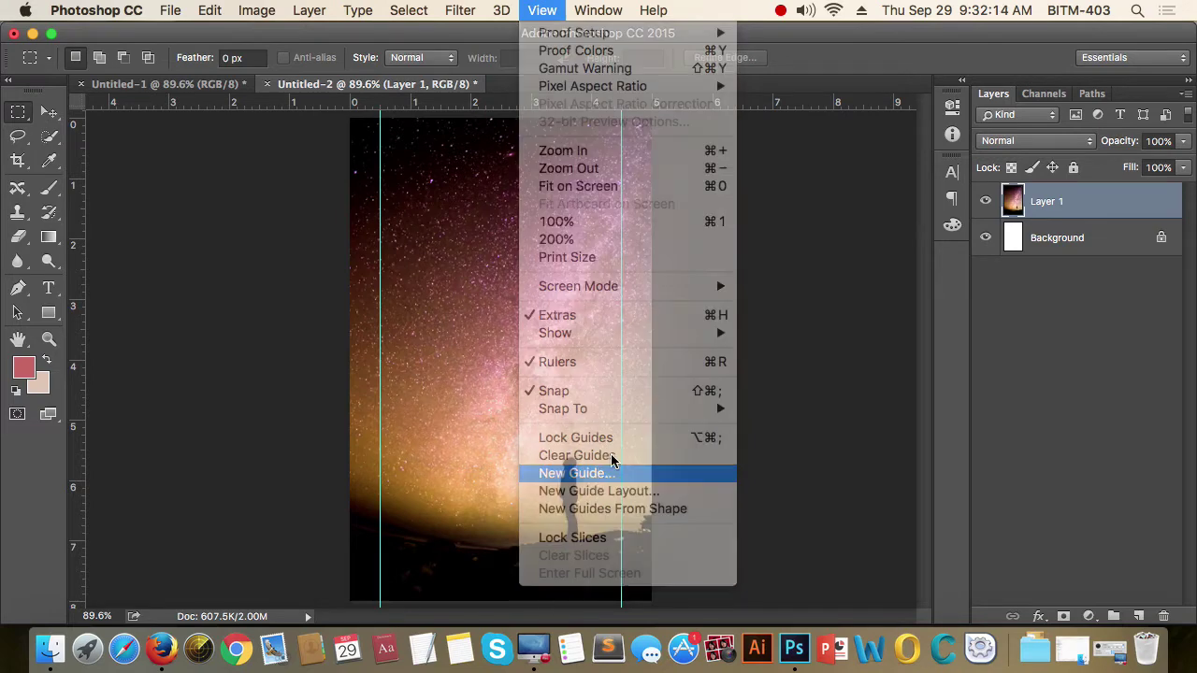
left_click(722, 234)
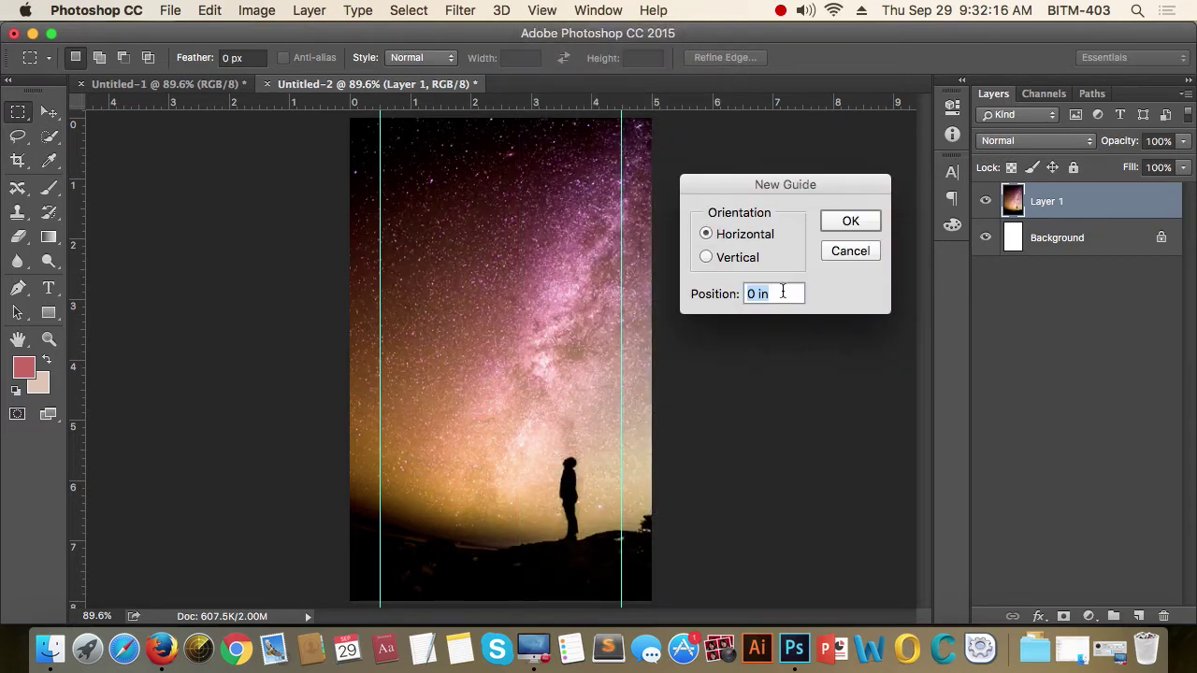
key("BackSpace")
key("Return")
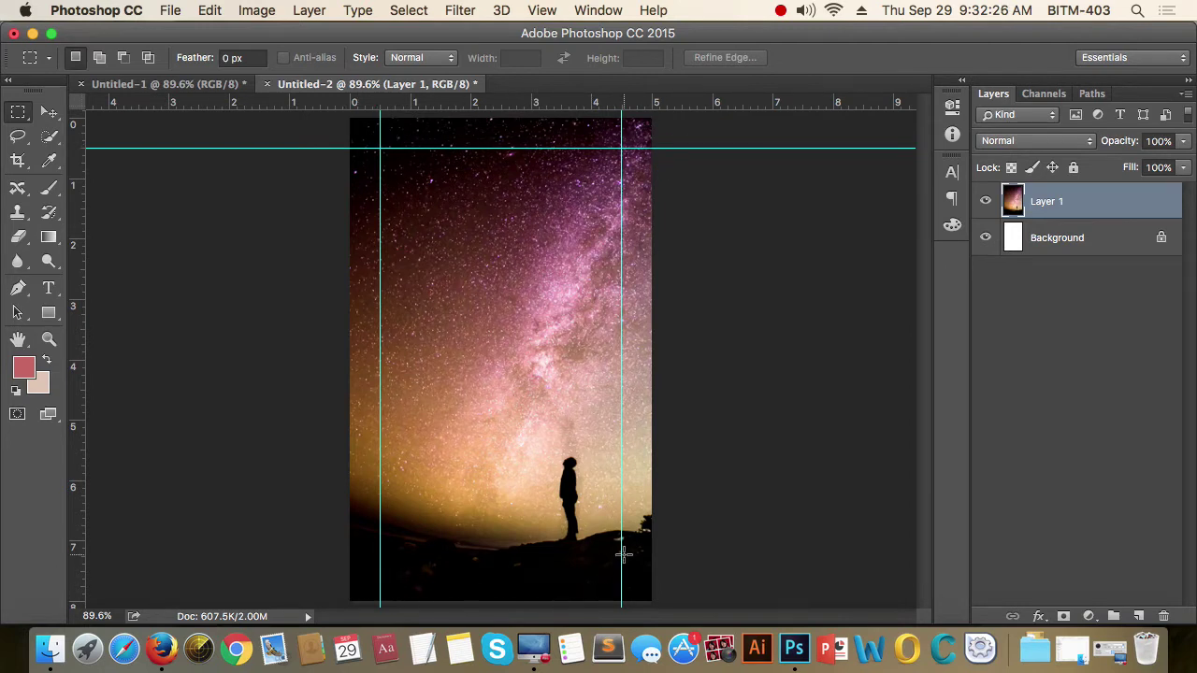
Add a second Horizontal guide at 7.5 inches for the bottom margin.
left_click(541, 11)
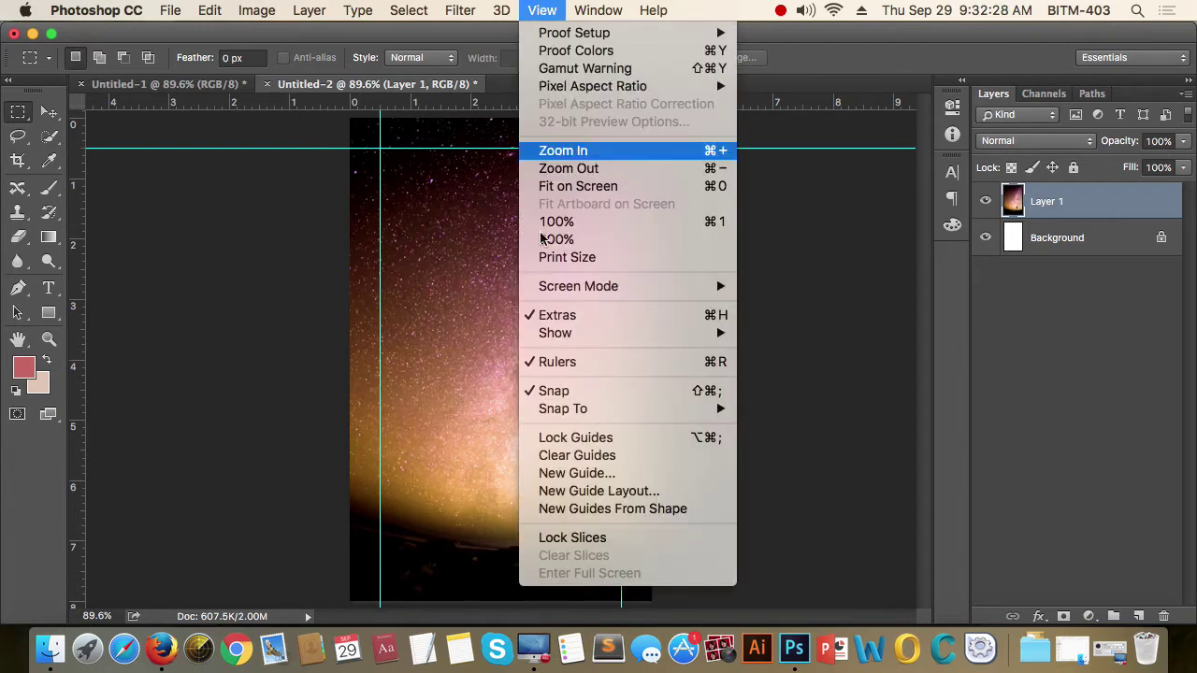
left_click(616, 480)
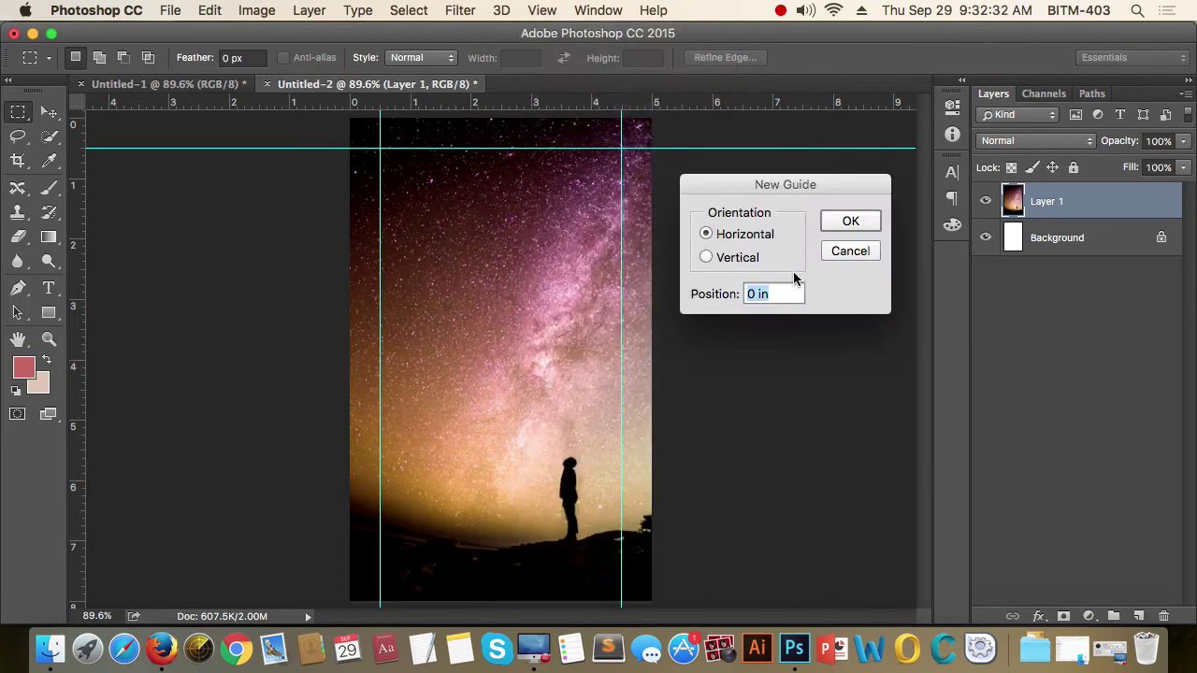
type("7.5")
left_click_drag(847, 183, 846, 176)
left_click(838, 213)
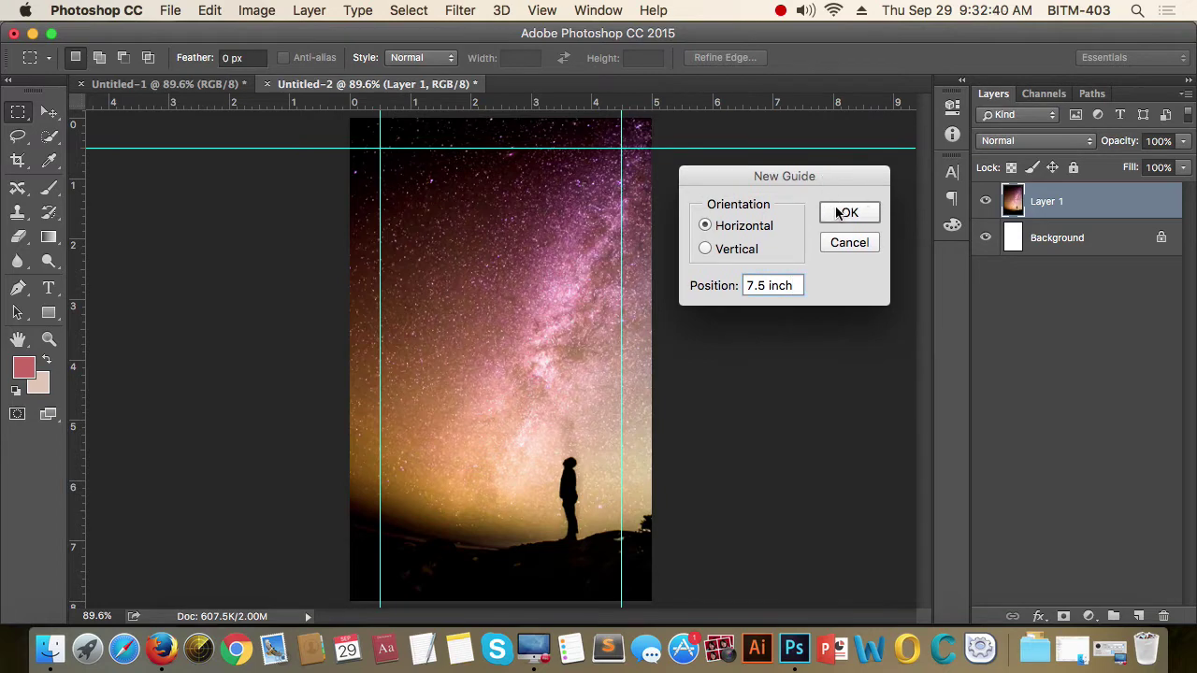
left_click(48, 112)
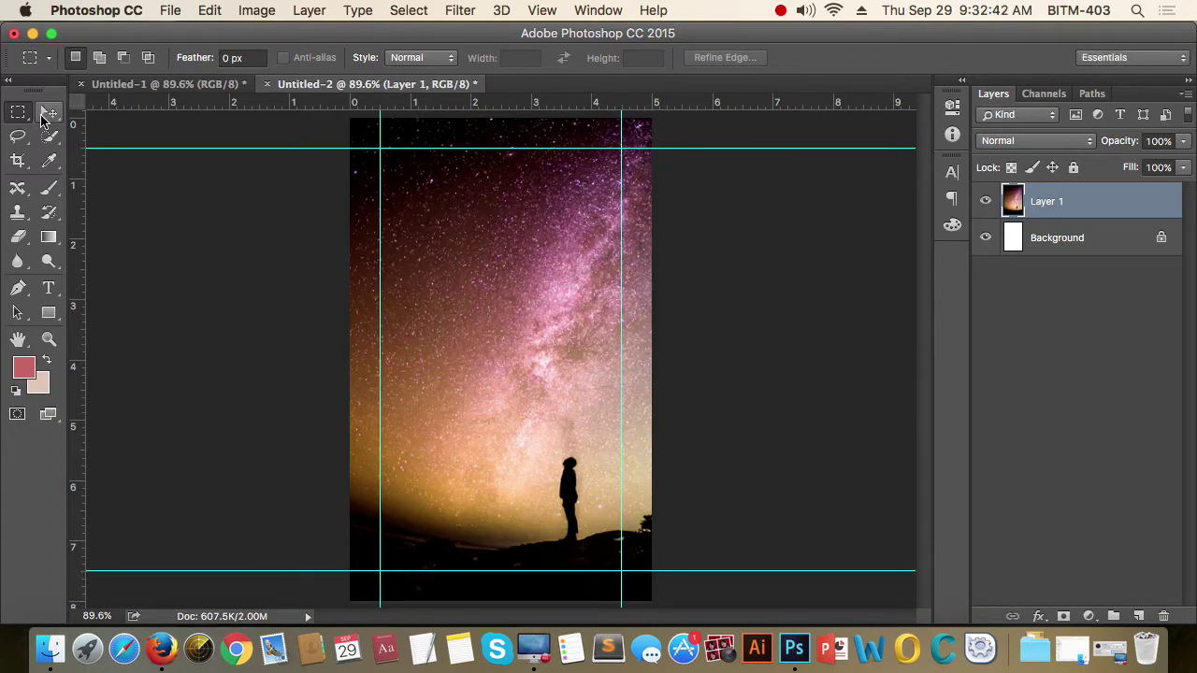
scroll(572, 397, "down", 2)
scroll(572, 397, "down", 3)
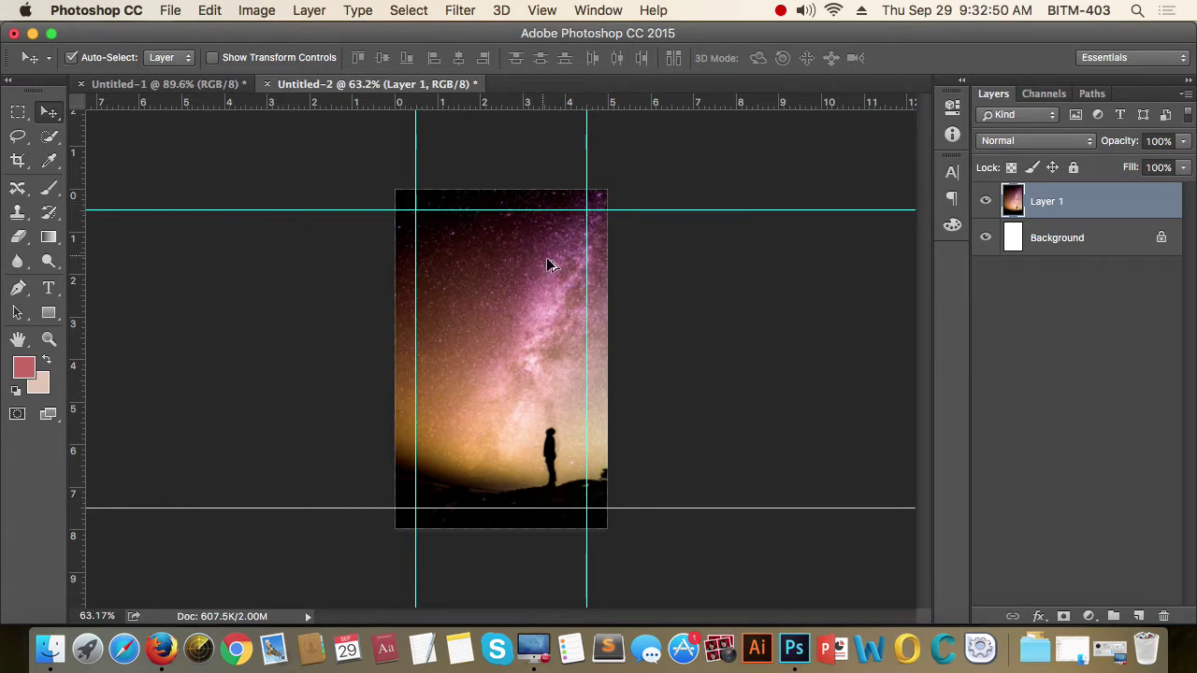
scroll(549, 266, "up", 2)
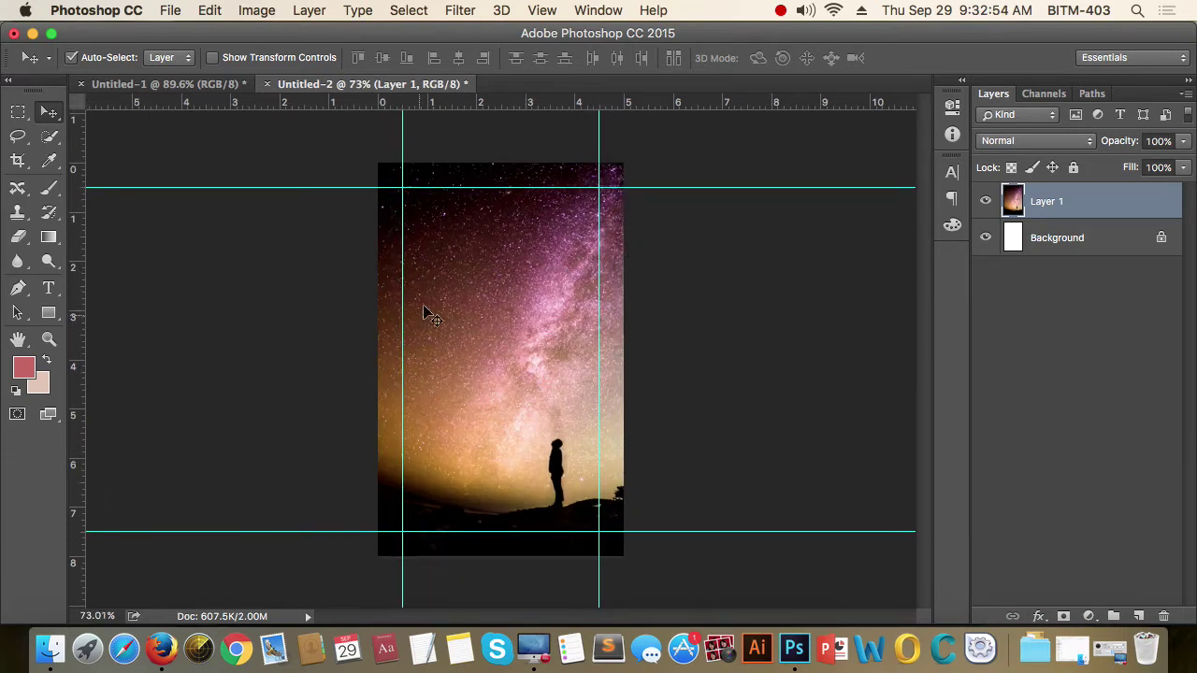
scroll(521, 328, "up", 1)
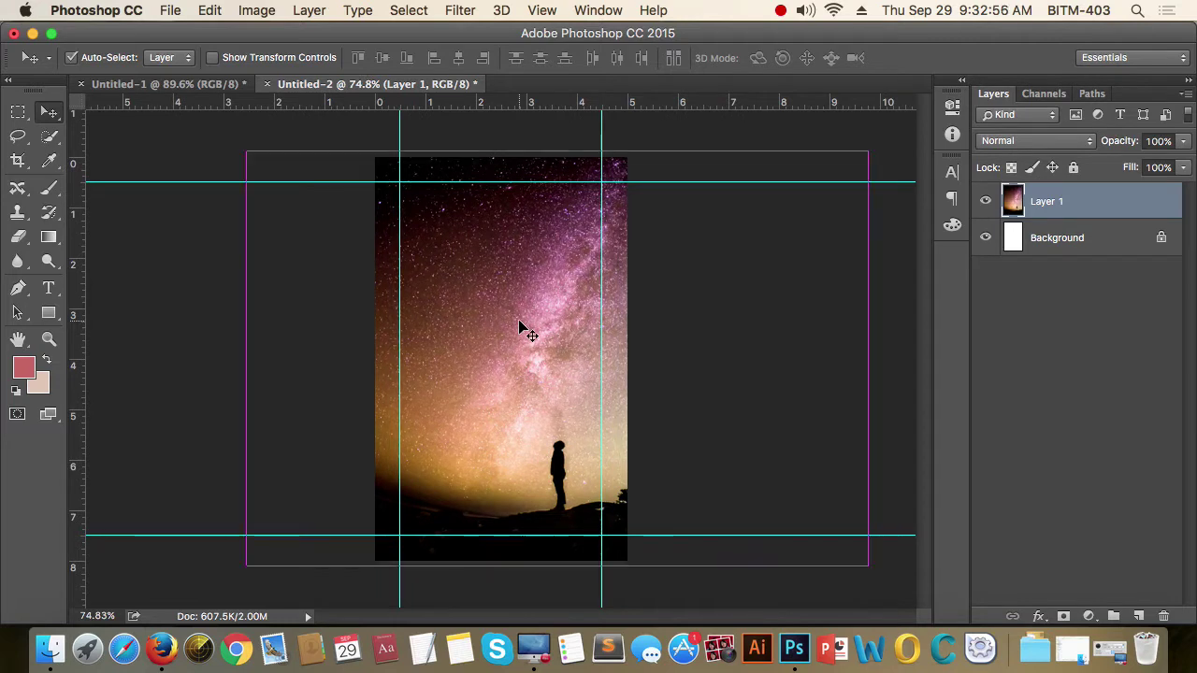
scroll(550, 229, "up", 3)
scroll(556, 219, "up", 1)
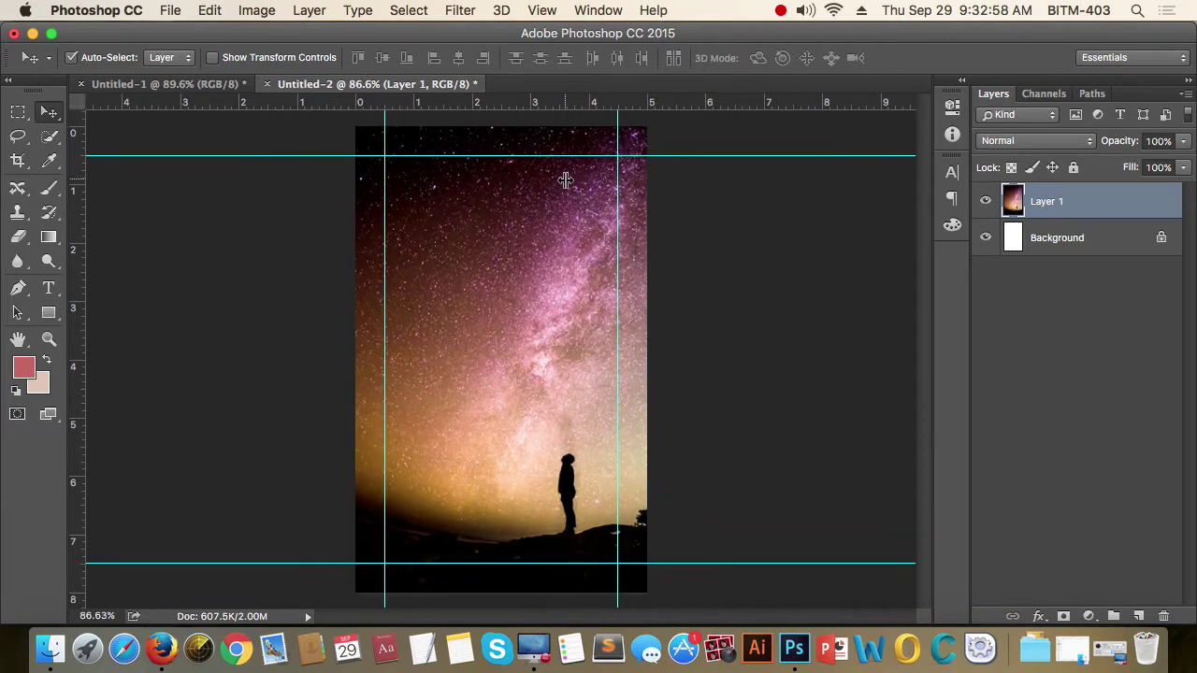
scroll(557, 217, "up", 2)
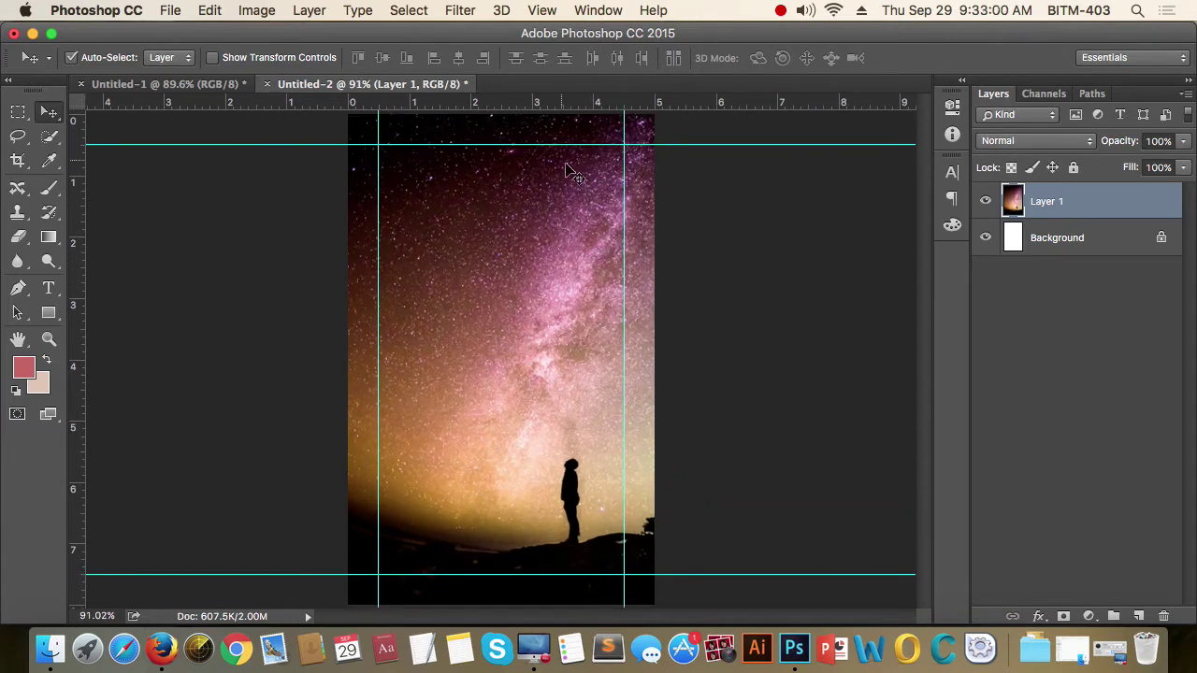
scroll(574, 192, "up", 1)
scroll(568, 238, "up", 1)
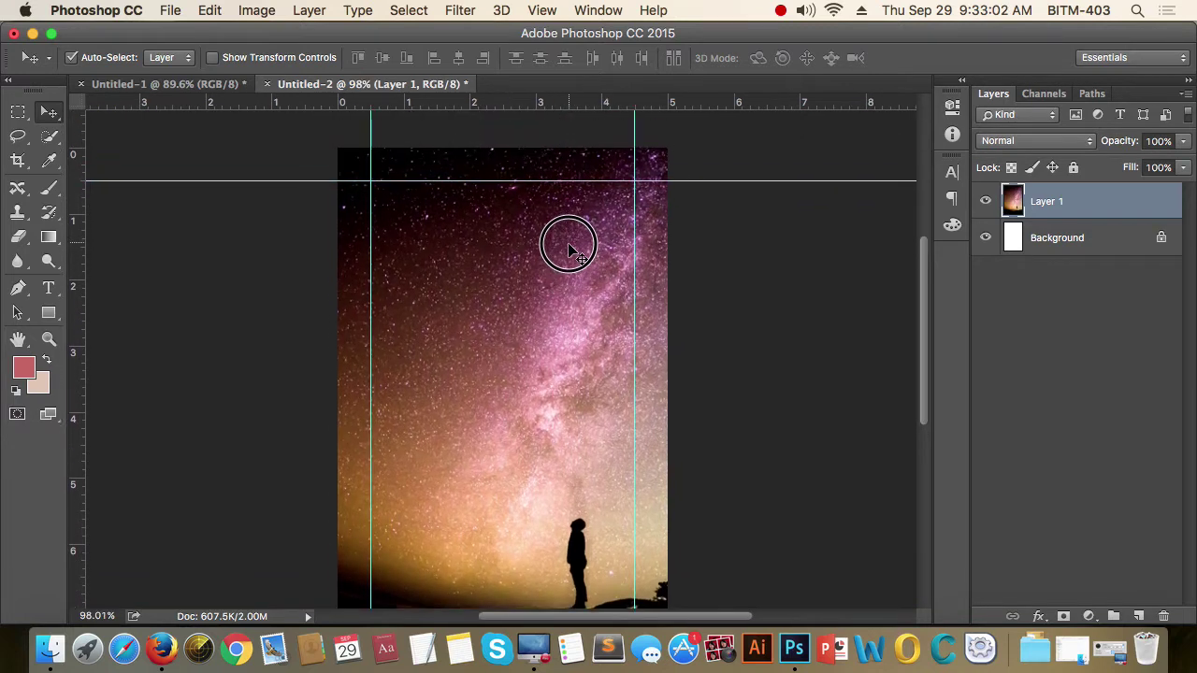
scroll(571, 245, "up", 1)
scroll(572, 245, "up", 1)
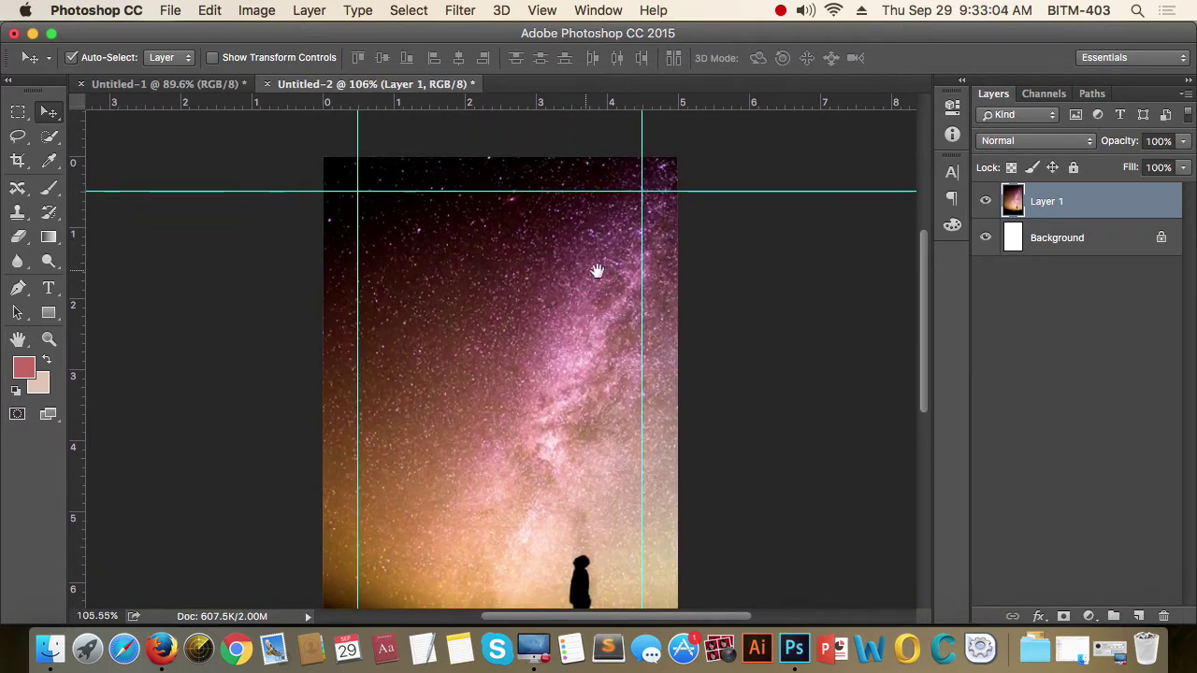
Add a type layer reading 'Book Club' on the upper cover and select all its text.
left_click(49, 288)
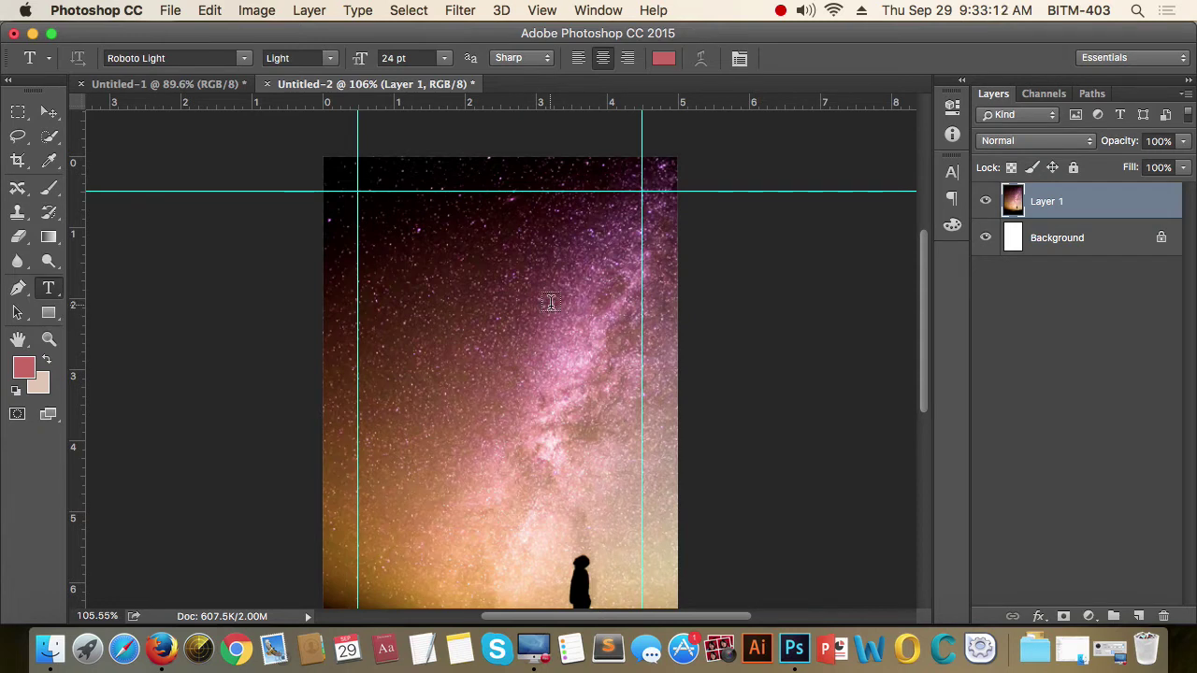
left_click(550, 298)
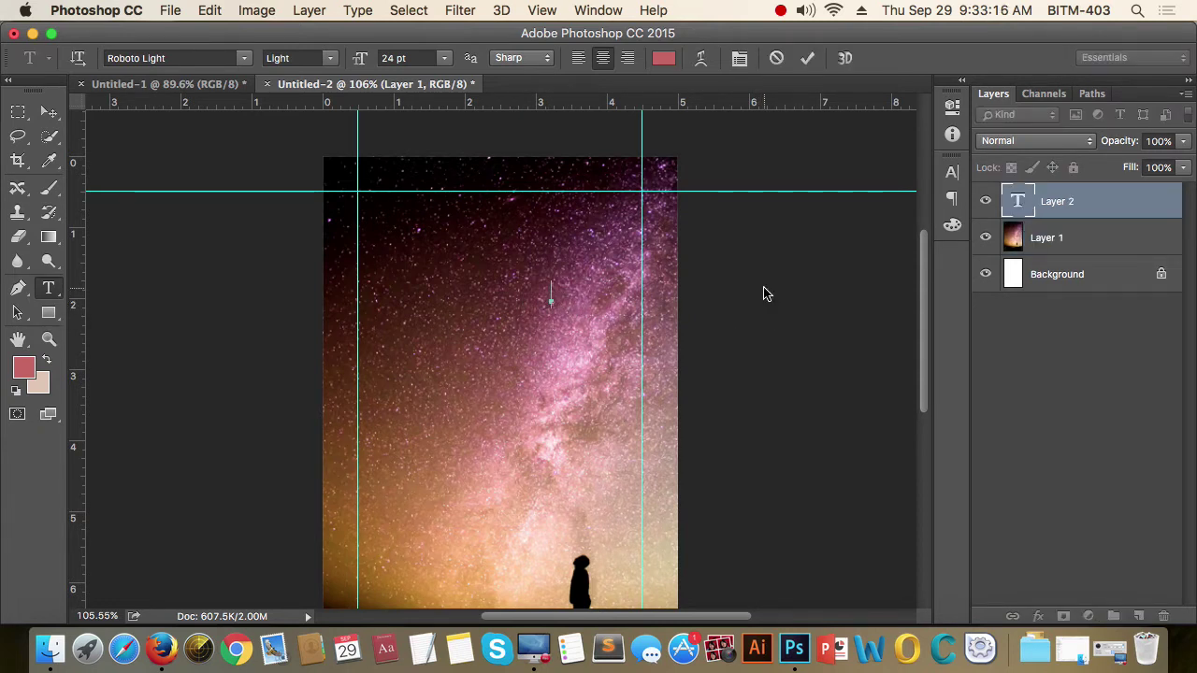
type("Book")
type(" Club")
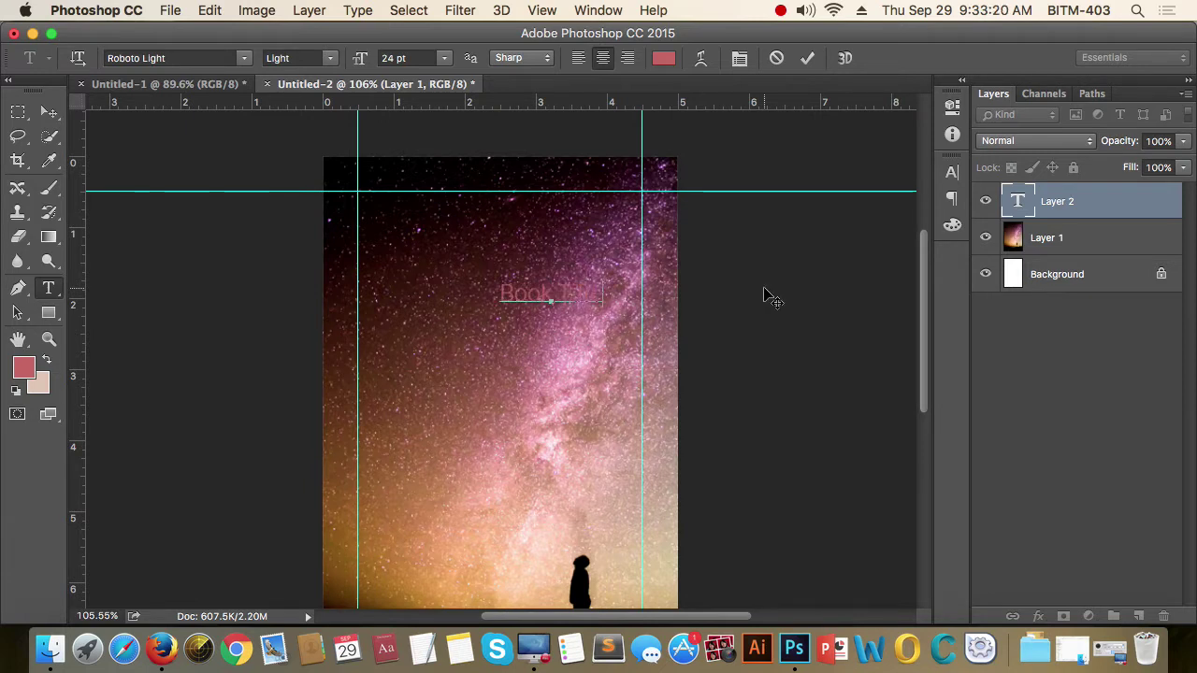
key("super+a")
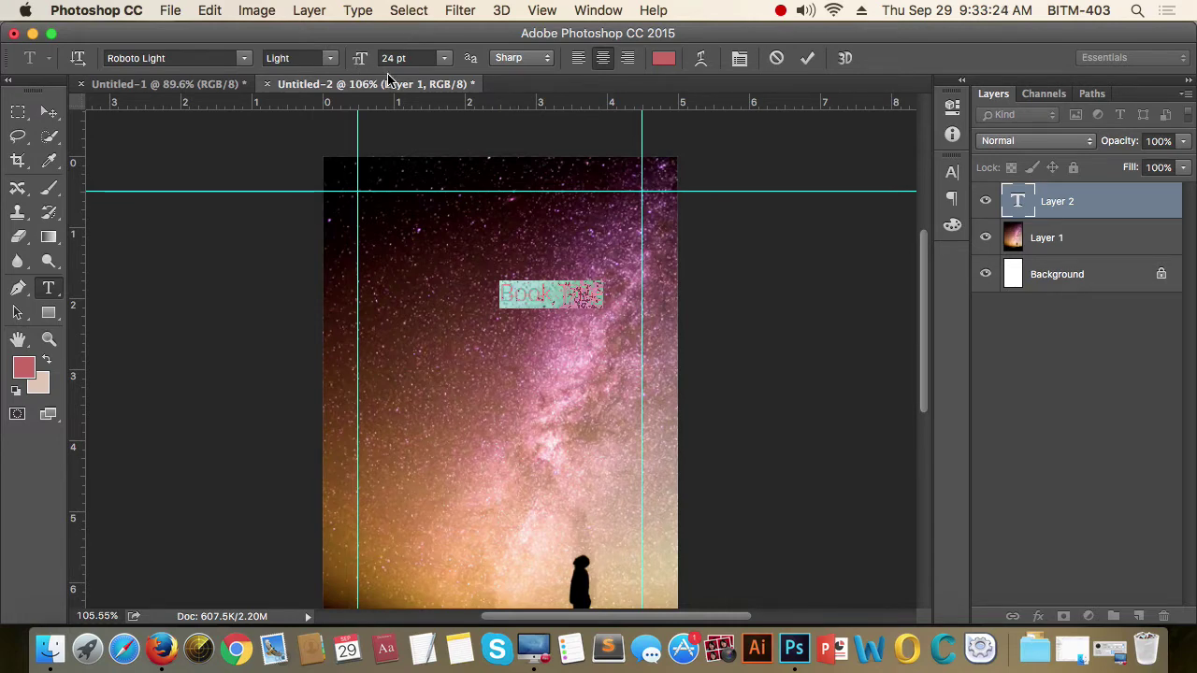
Search the font list by name and set the title font to Roboto Bold.
left_click(243, 58)
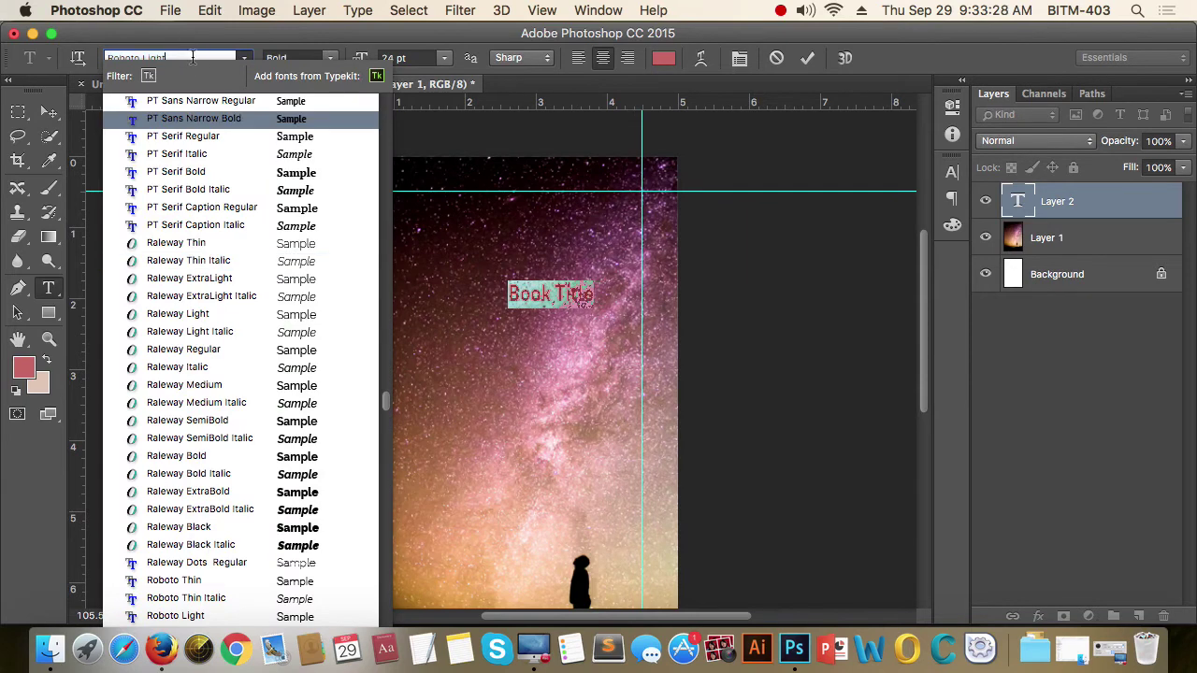
left_click(245, 57)
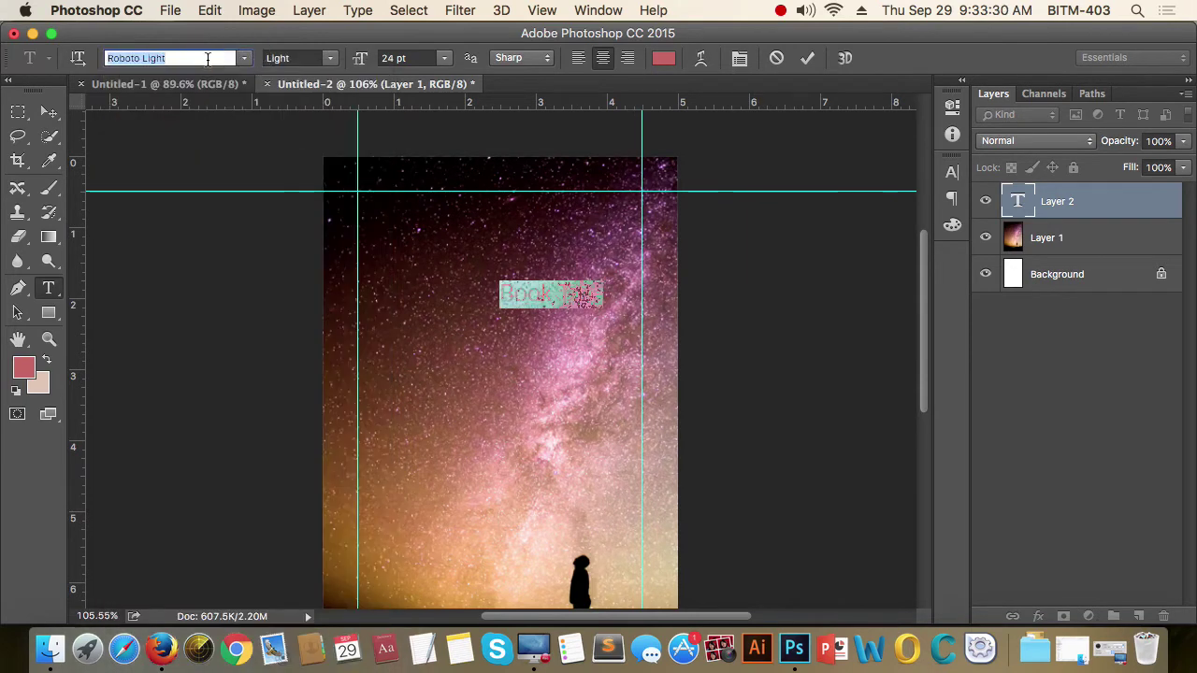
key("BackSpace")
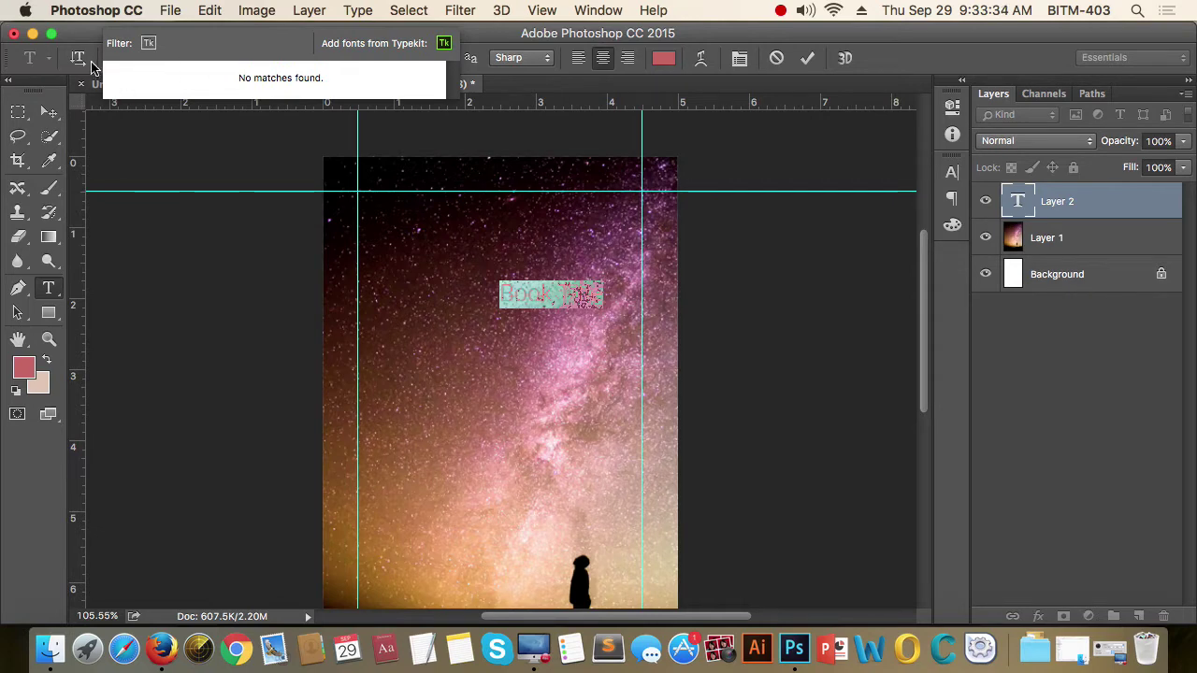
left_click(91, 61)
left_click(178, 58)
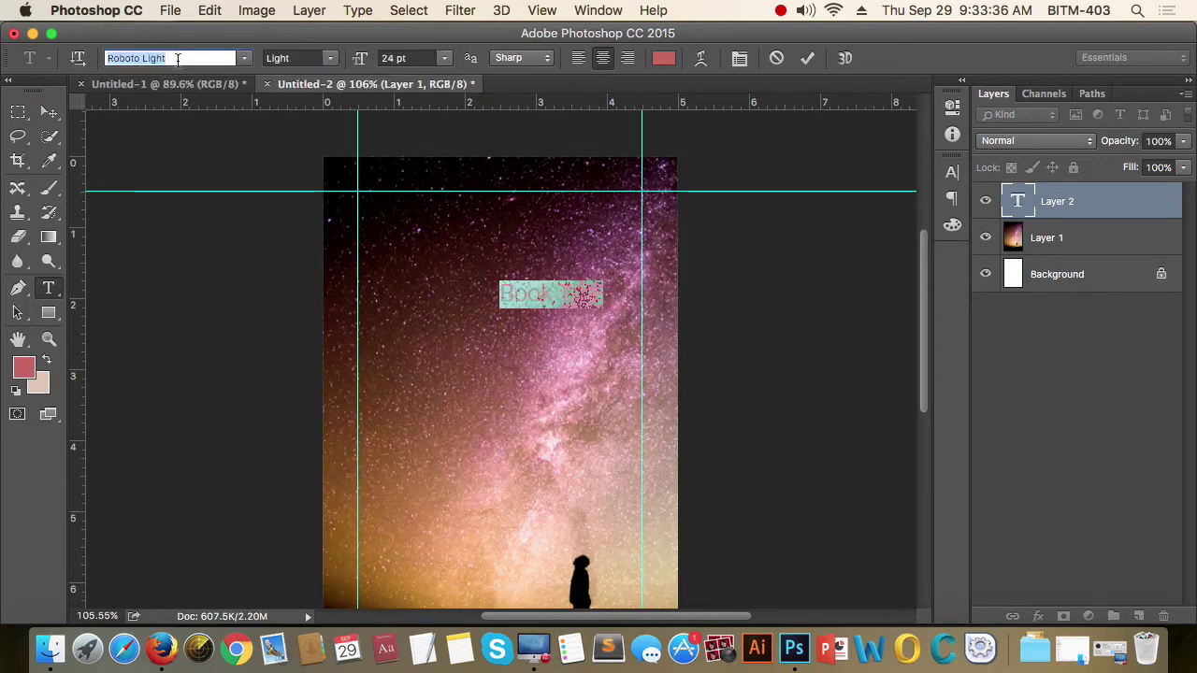
type("mont")
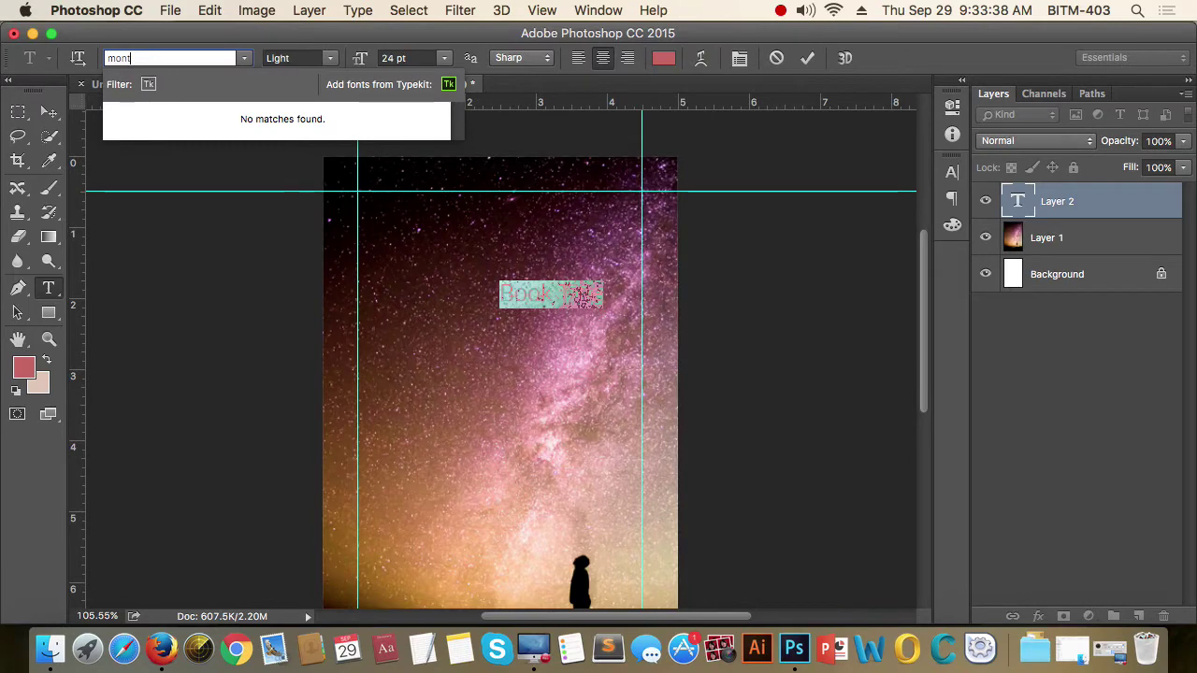
key("BackSpace")
key("BackSpace")
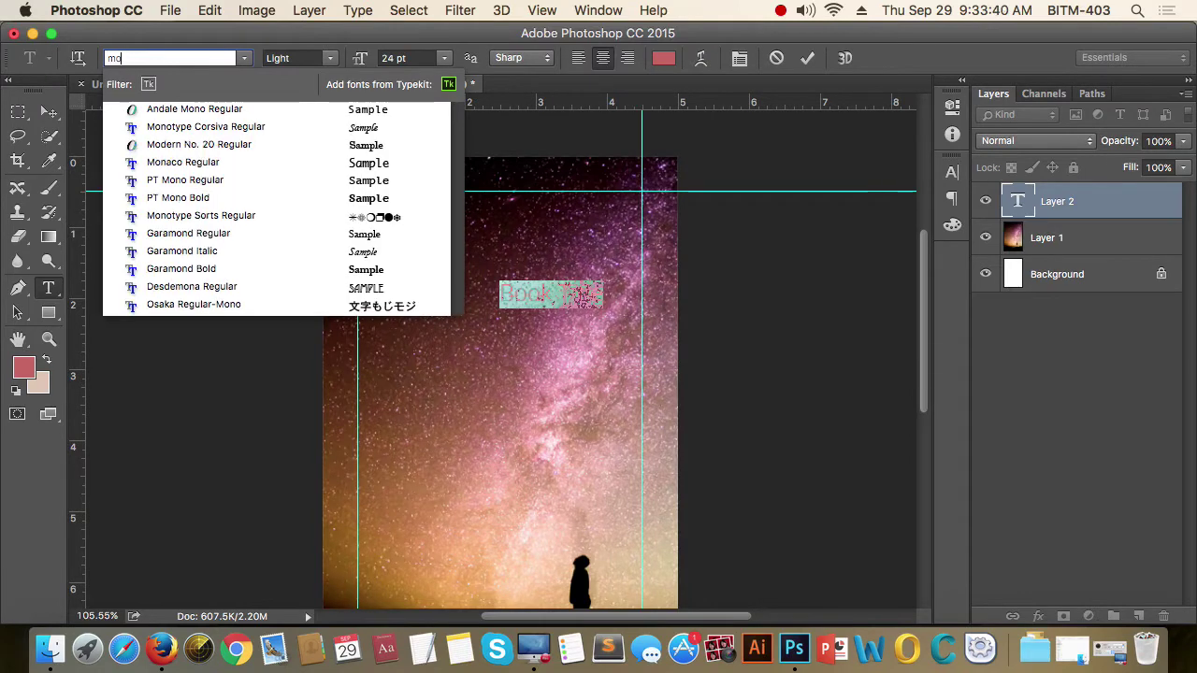
key("BackSpace")
key("BackSpace")
type("la")
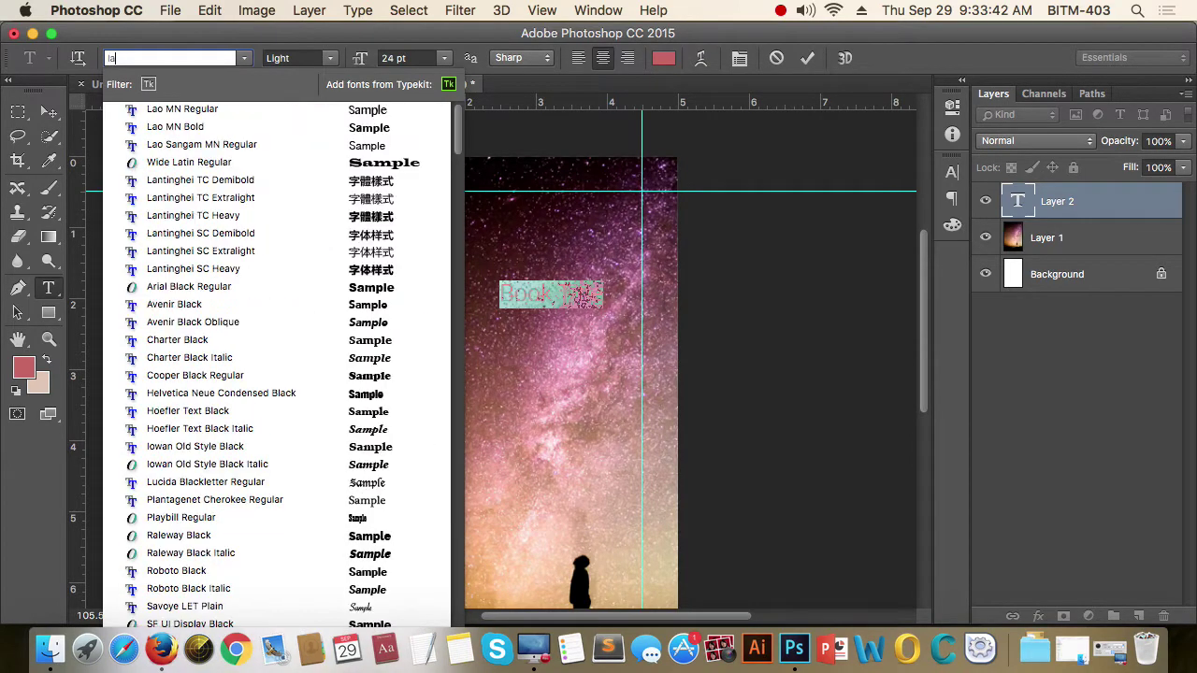
type("to")
key("BackSpace")
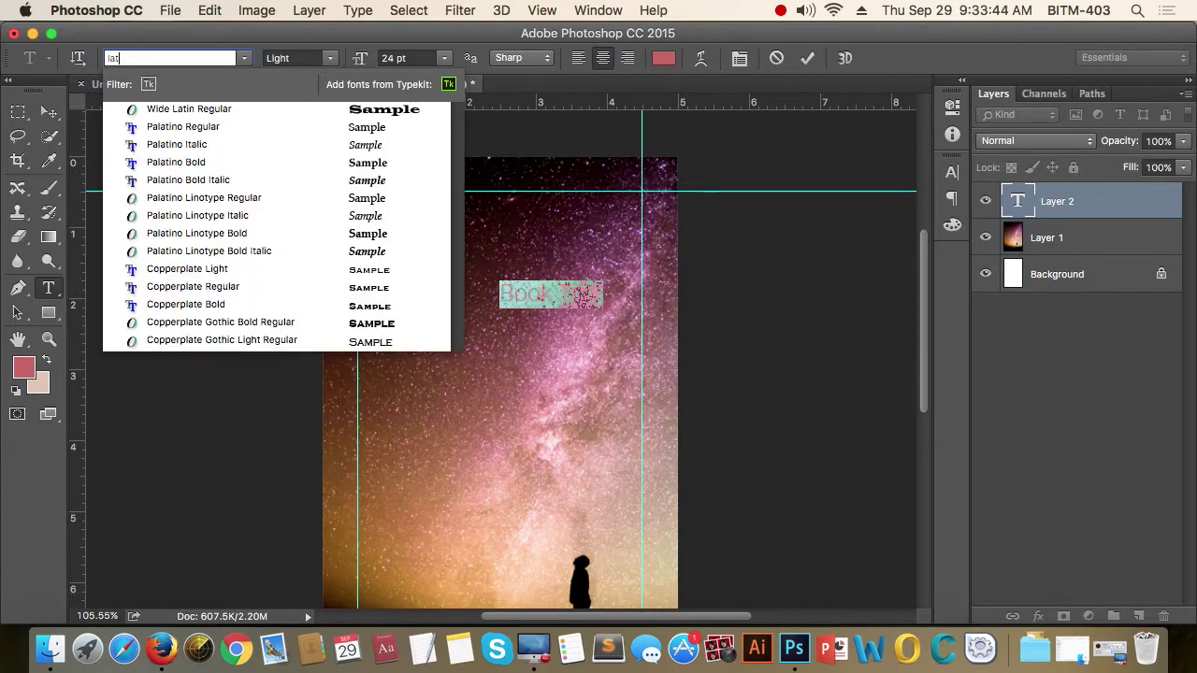
key("BackSpace")
key("BackSpace")
key("BackSpace")
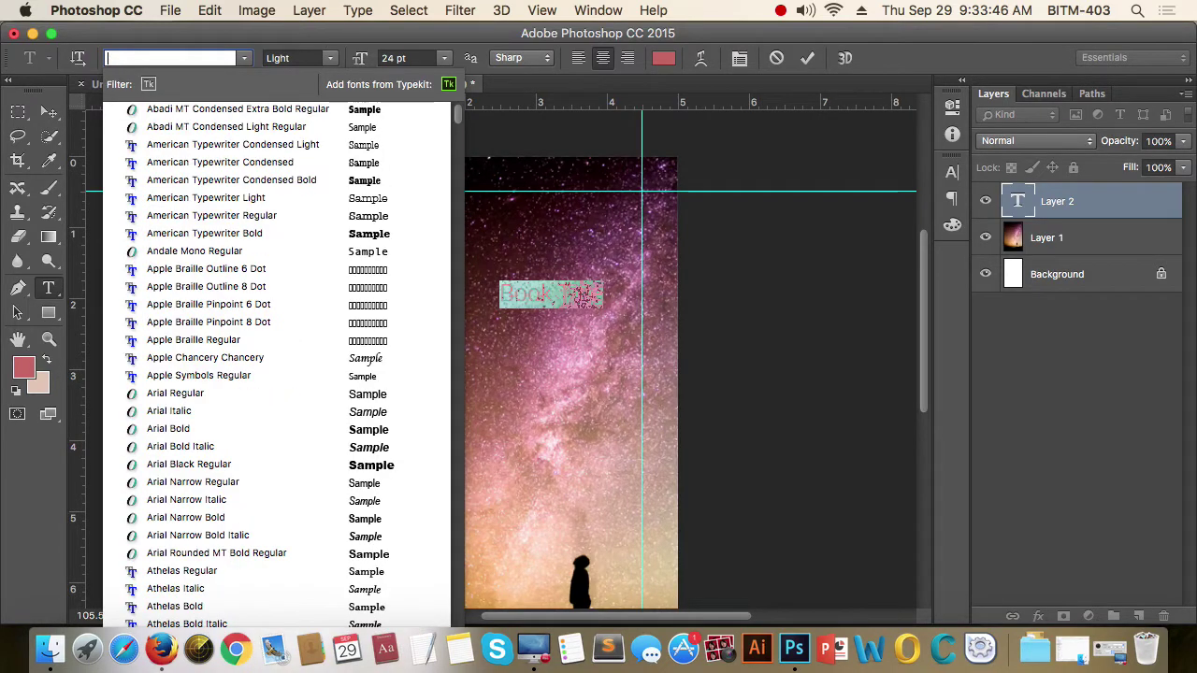
type("roboto")
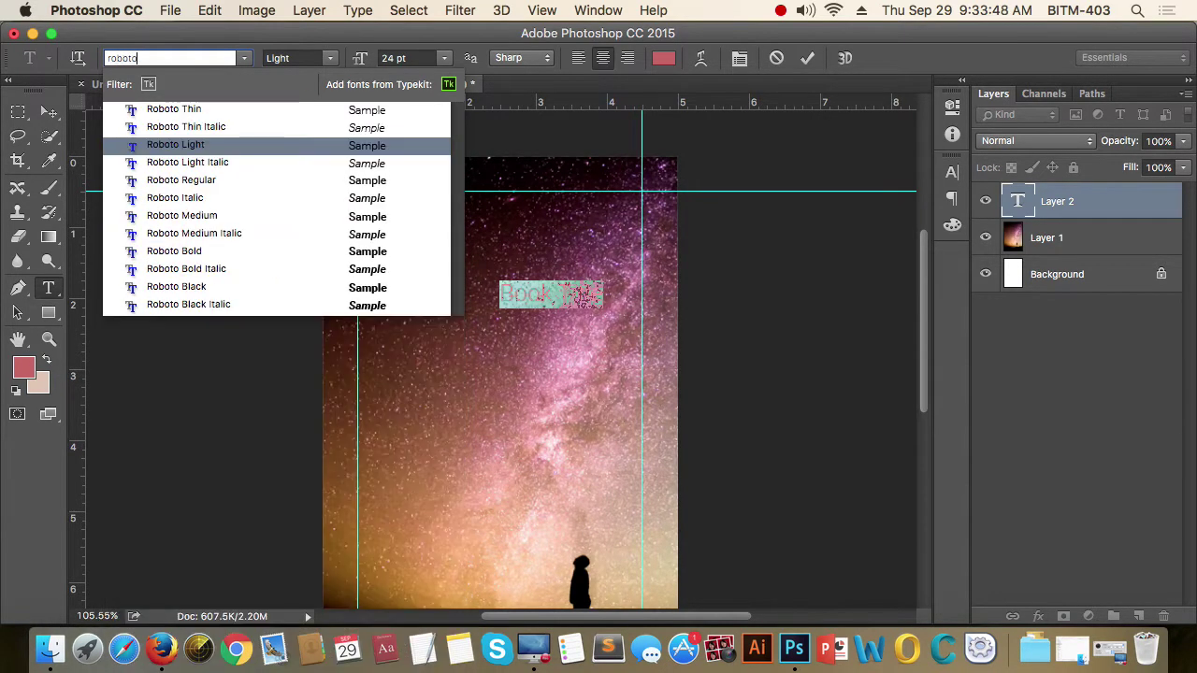
key("Down")
key("Down")
key("Down")
key("Down")
key("Down")
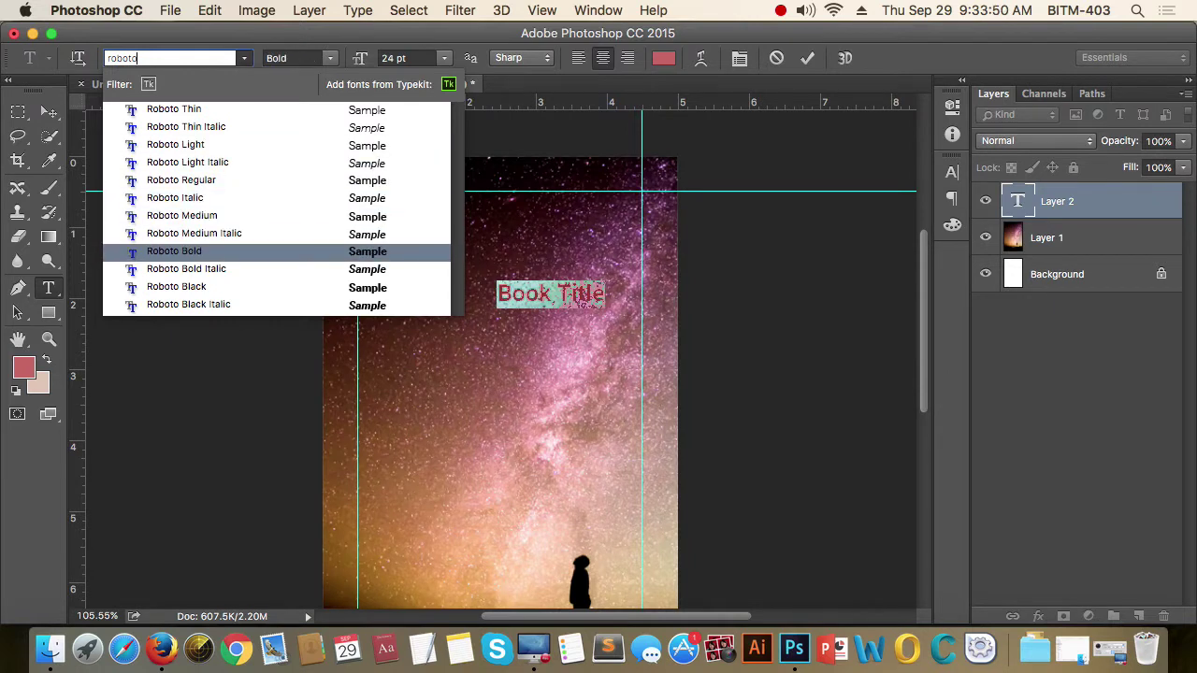
key("Return")
Set the title size to 36 pt and commit the text.
key("Tab")
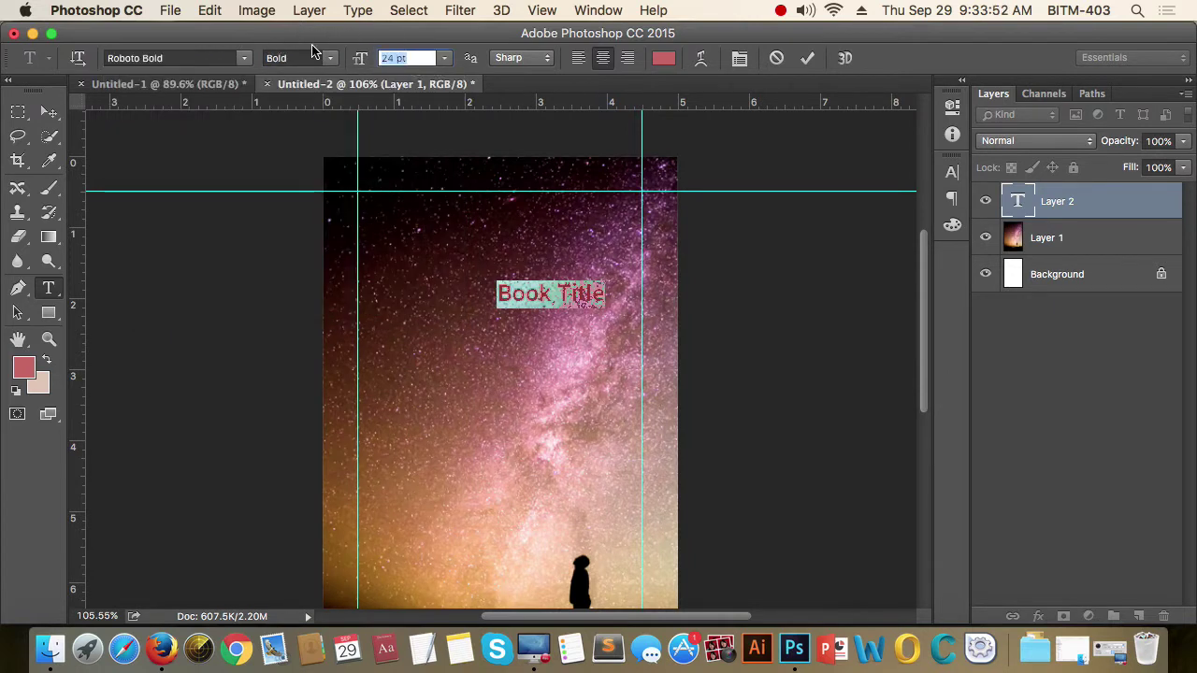
type("36")
key("Return")
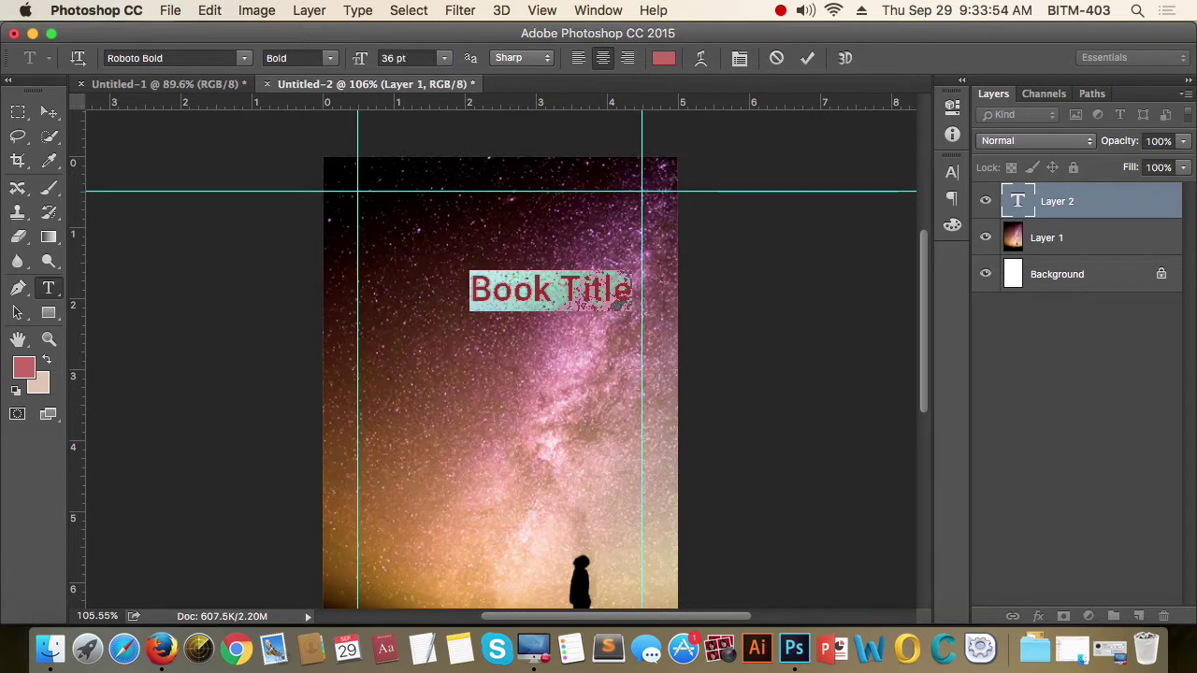
key("super+Return")
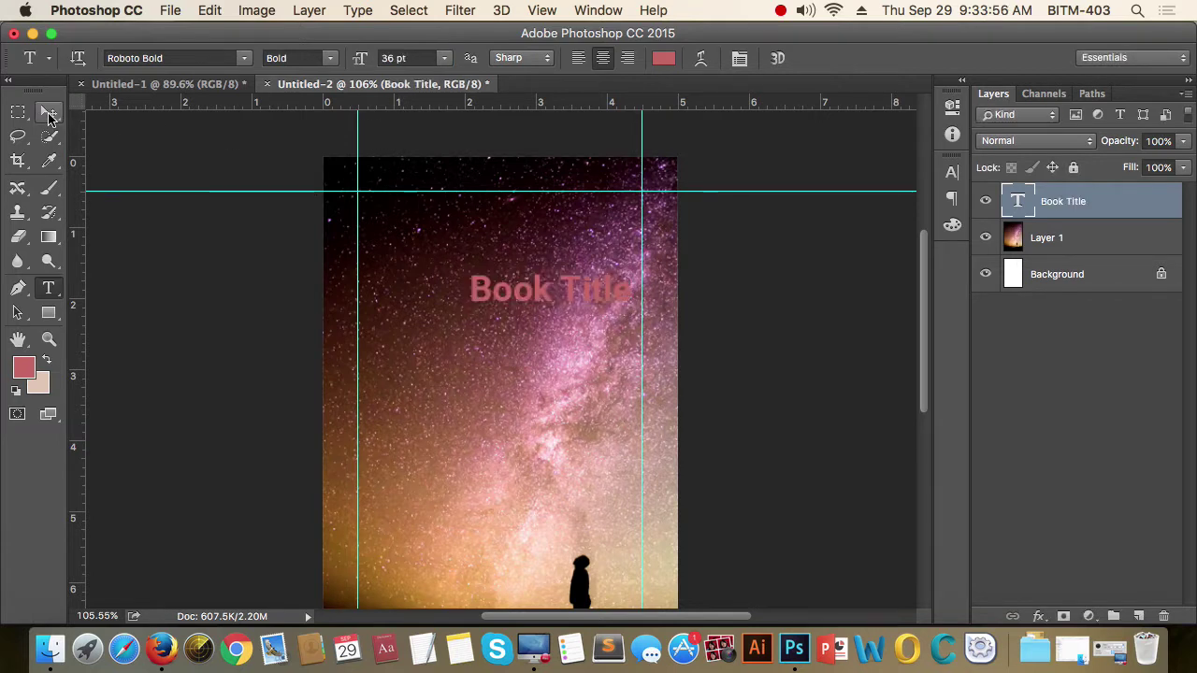
Move the title higher on the cover and change its text colour to white (#ffffff).
left_click(49, 114)
left_click_drag(536, 286, 536, 219)
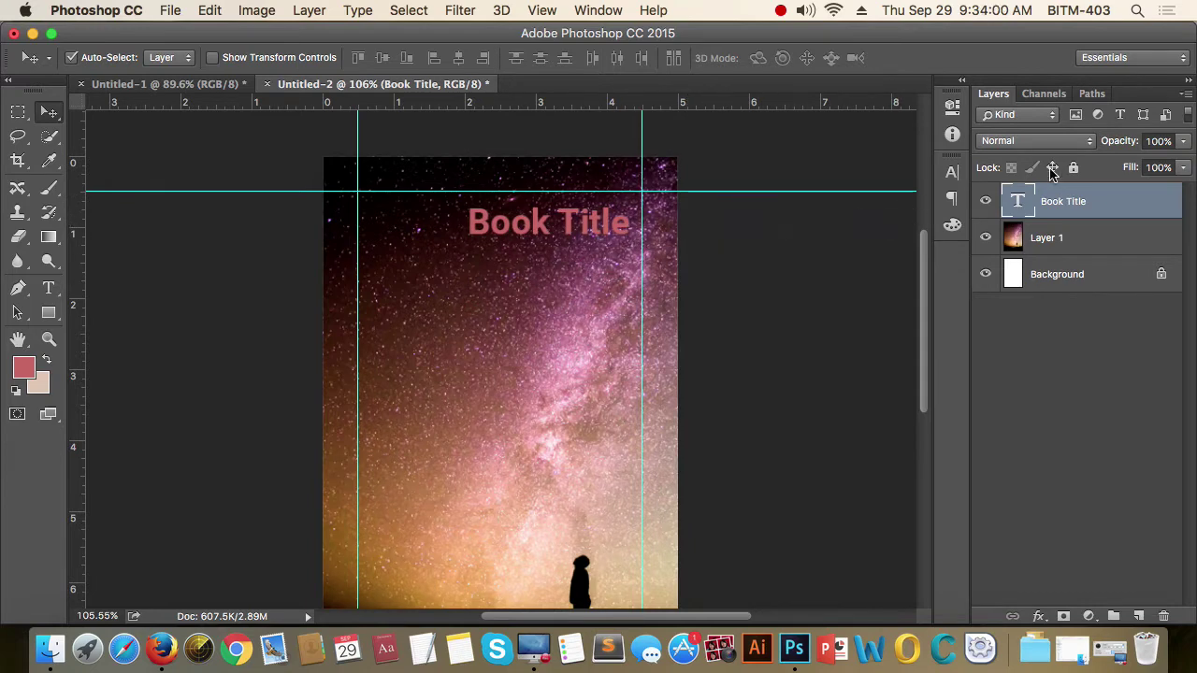
double_click(1019, 201)
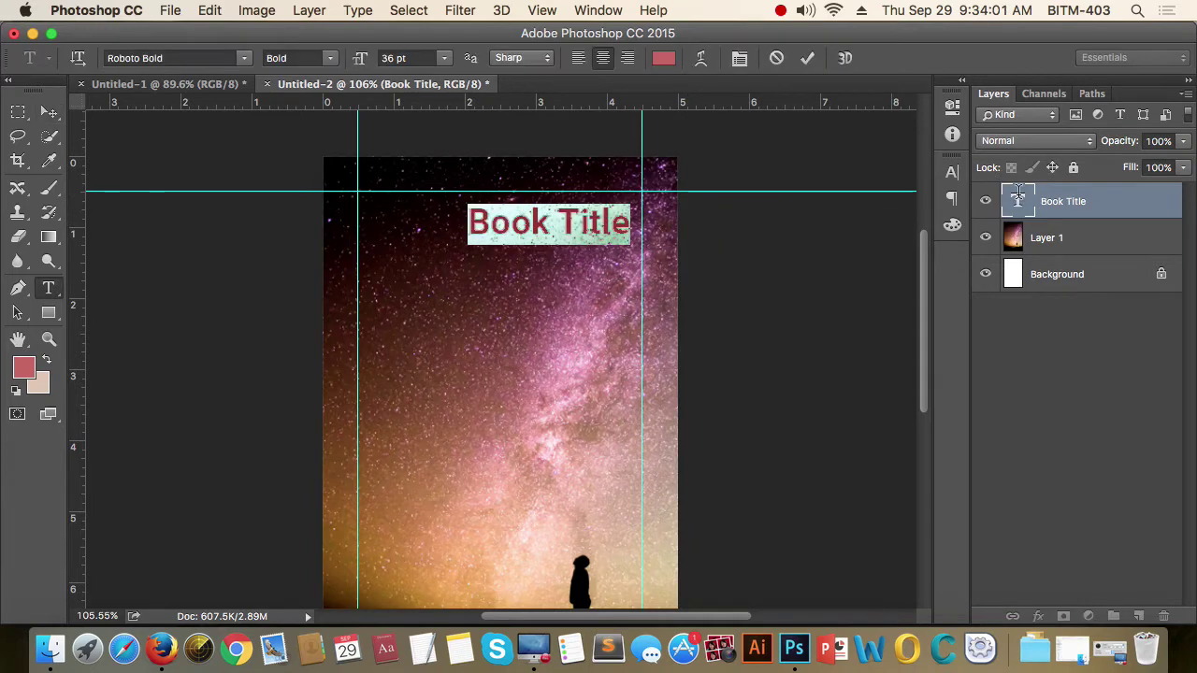
left_click(662, 58)
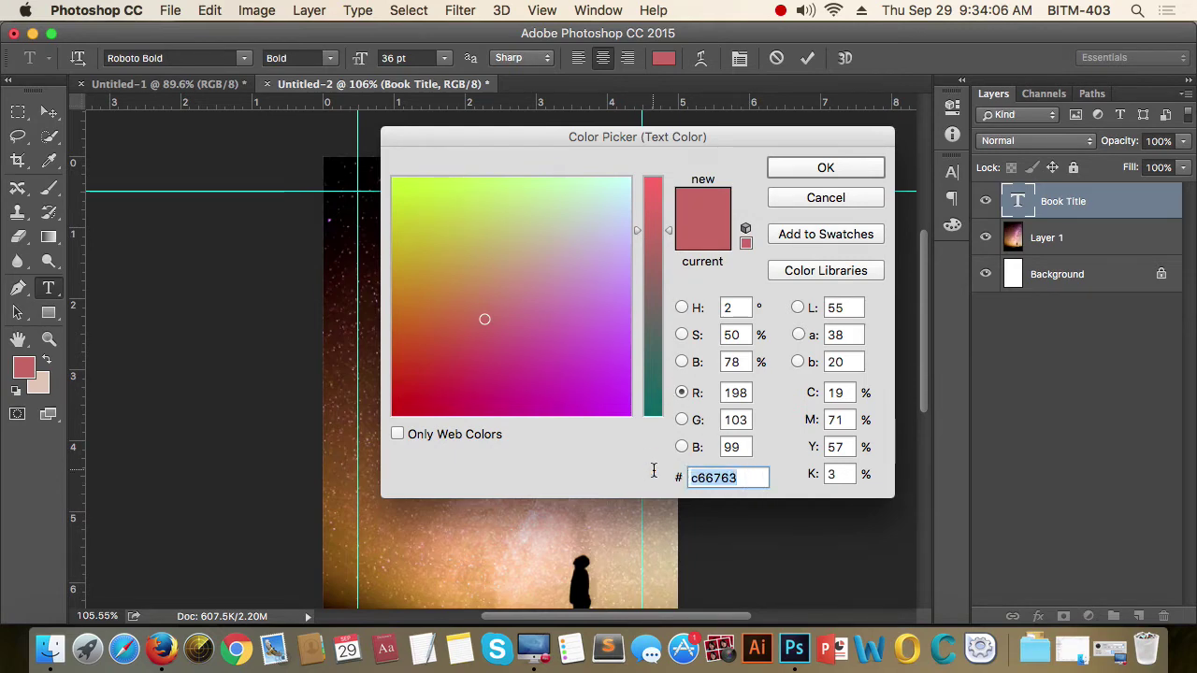
type("ffffff")
key("Return")
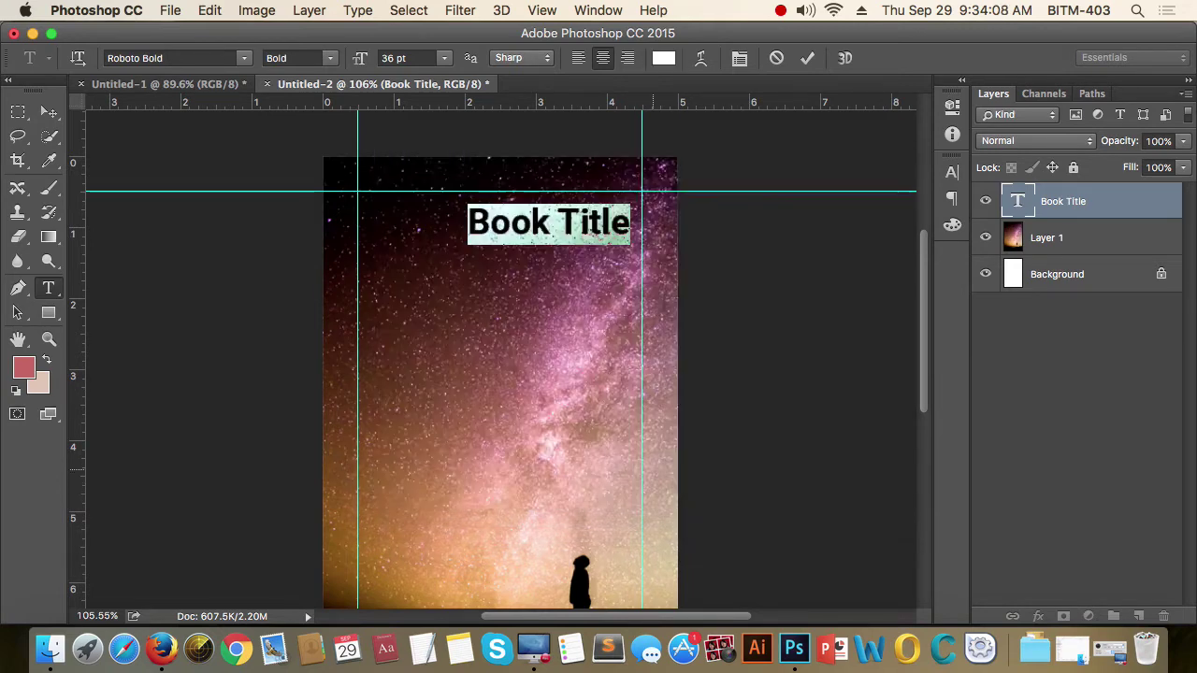
key("ctrl+Return")
Snap the title against the top and right guides, zooming in to verify alignment.
key("v")
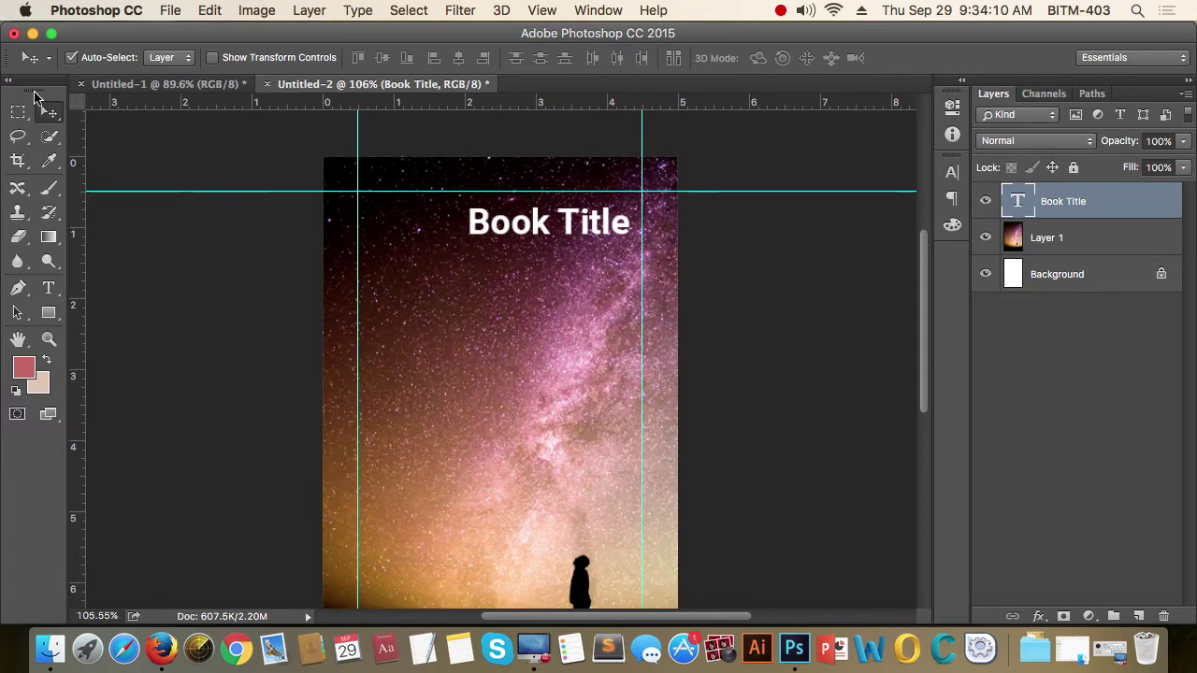
left_click_drag(589, 247, 600, 217)
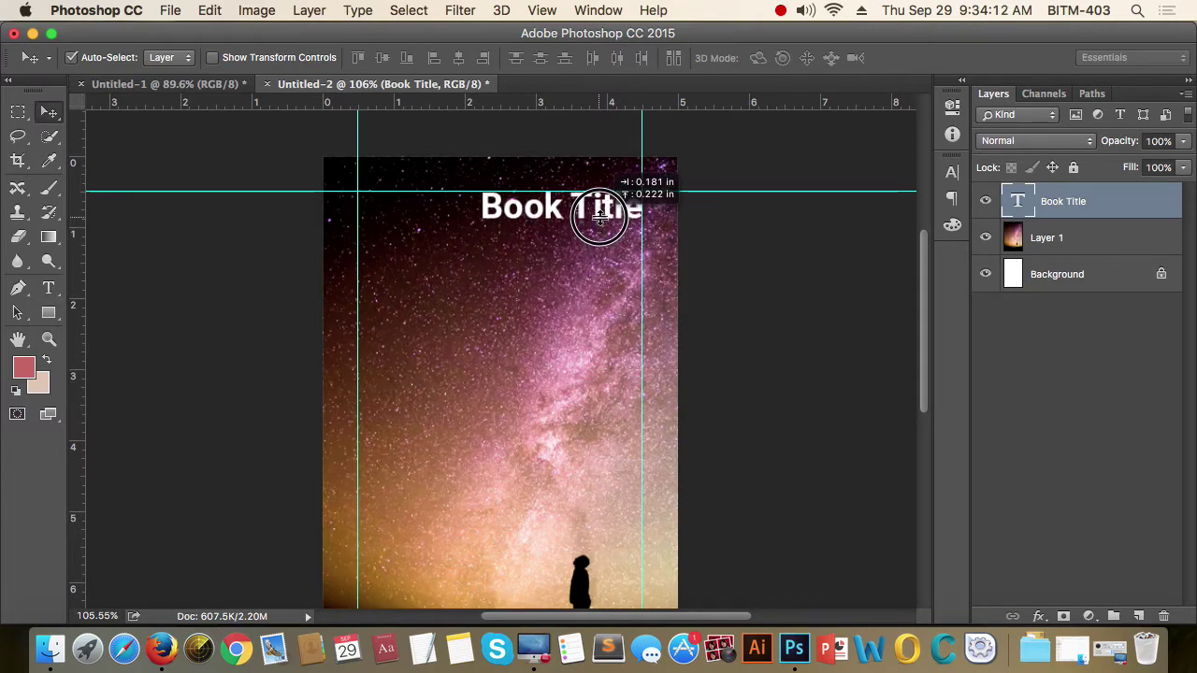
scroll(640, 192, "up", 5)
scroll(654, 243, "up", 2)
scroll(668, 281, "up", 1)
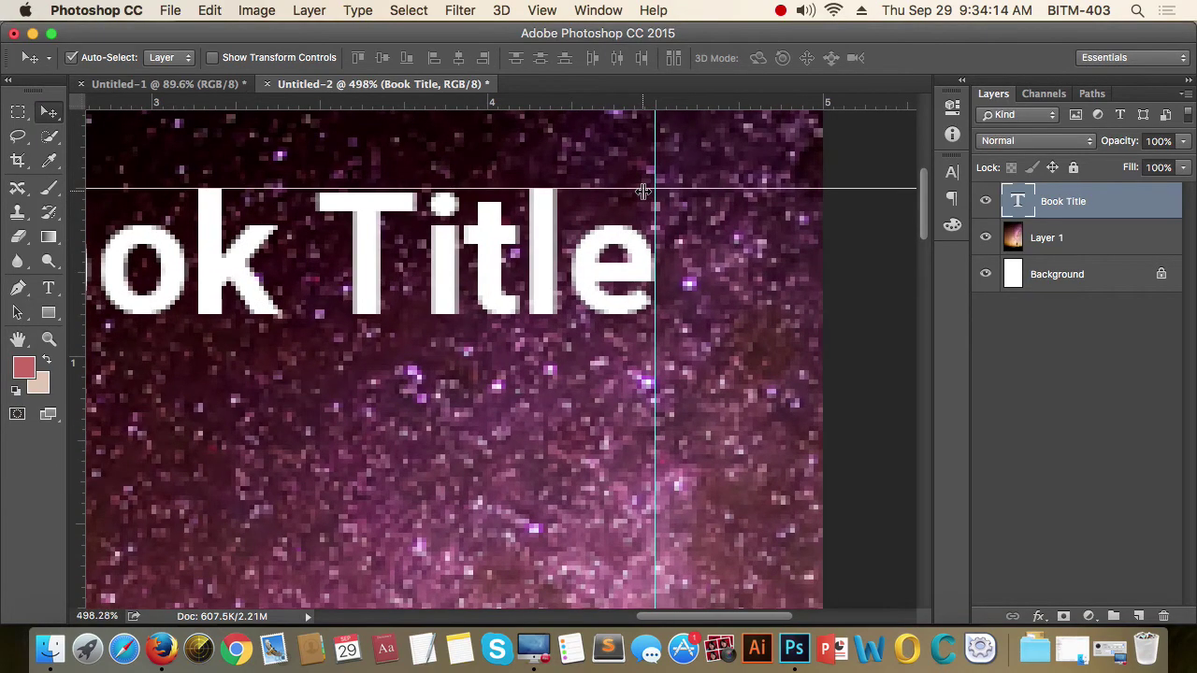
scroll(639, 315, "down", 3)
scroll(641, 302, "down", 2)
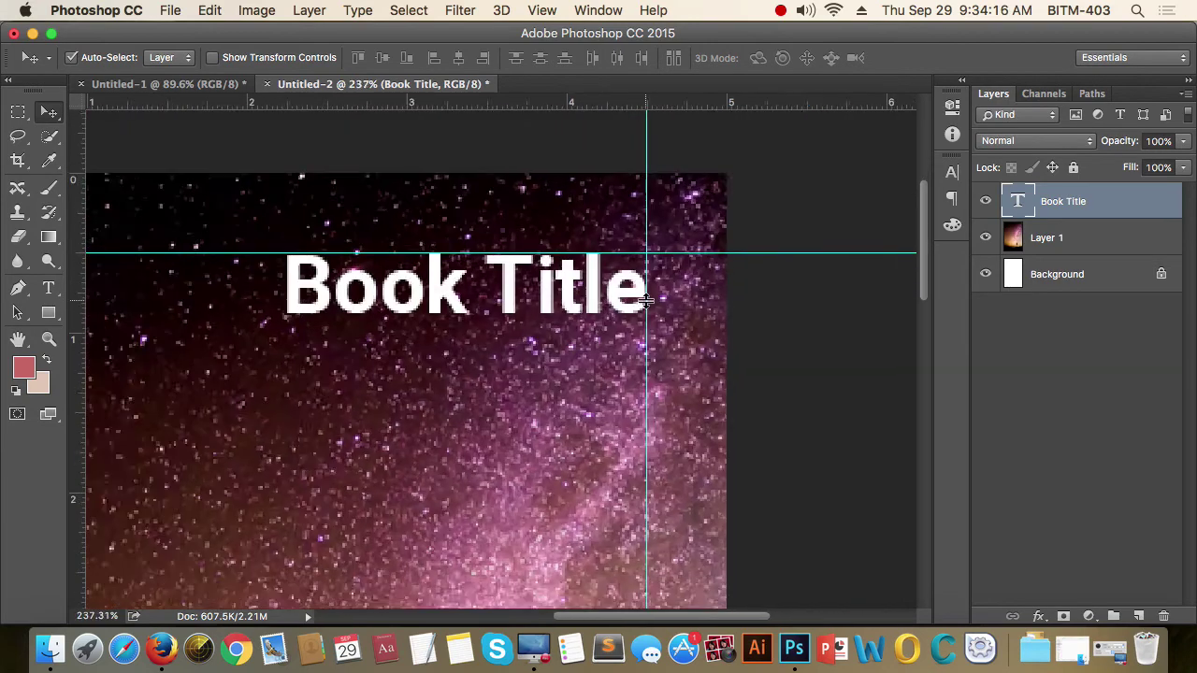
scroll(641, 302, "down", 3)
scroll(645, 300, "down", 1)
scroll(645, 300, "down", 1)
scroll(595, 275, "down", 1)
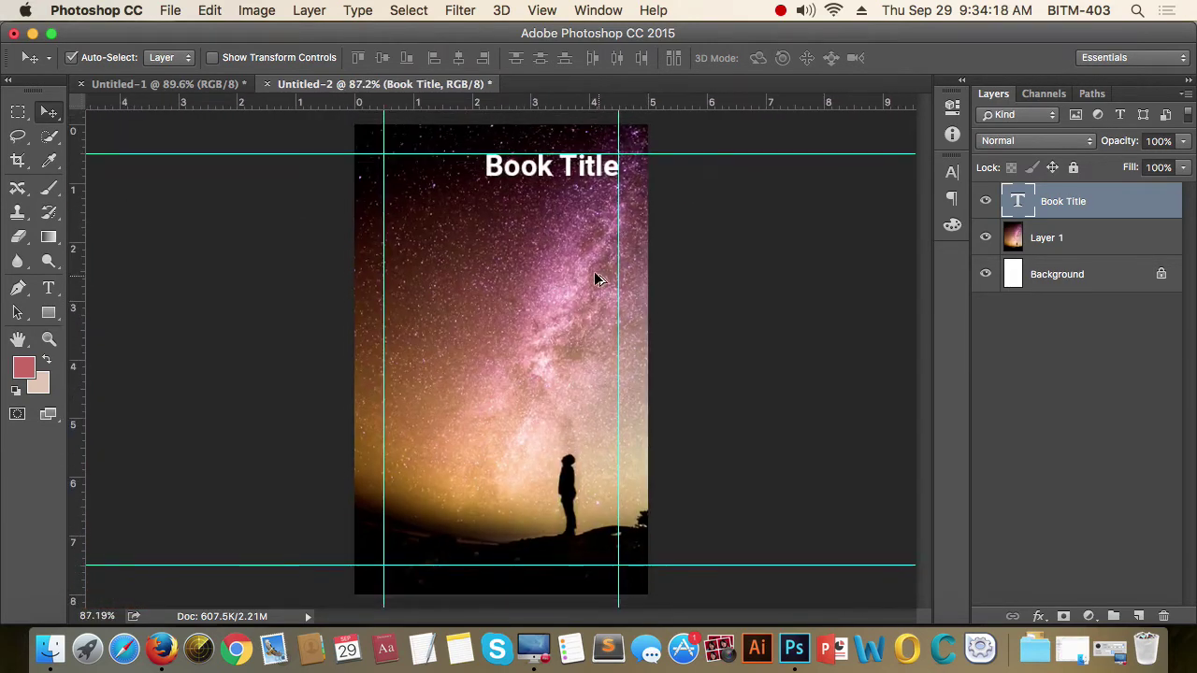
scroll(596, 275, "down", 1)
scroll(592, 271, "down", 2)
scroll(592, 271, "up", 1)
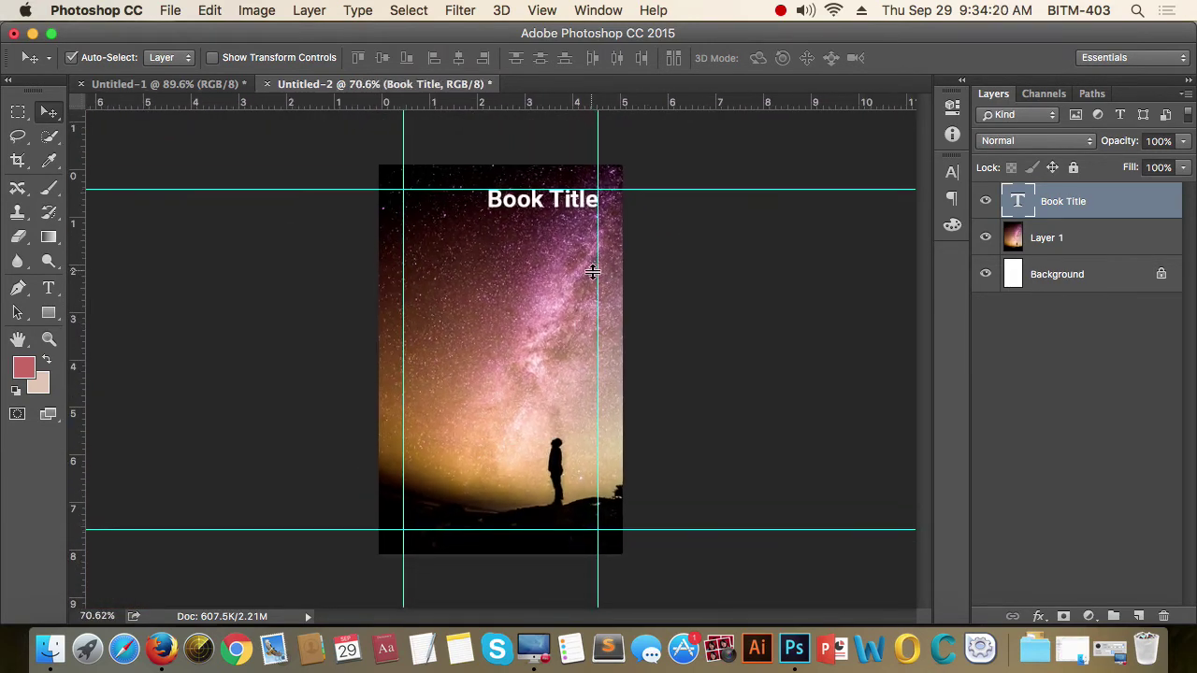
scroll(589, 269, "up", 1)
scroll(560, 233, "up", 1)
scroll(543, 204, "up", 1)
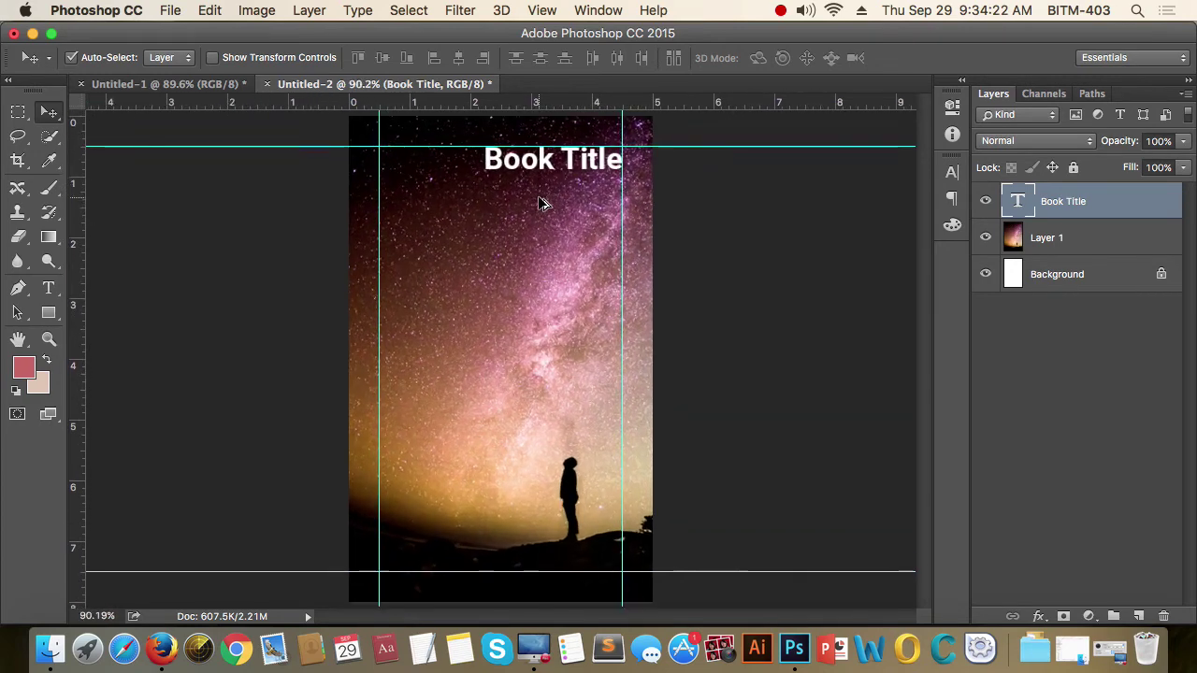
scroll(552, 215, "up", 1)
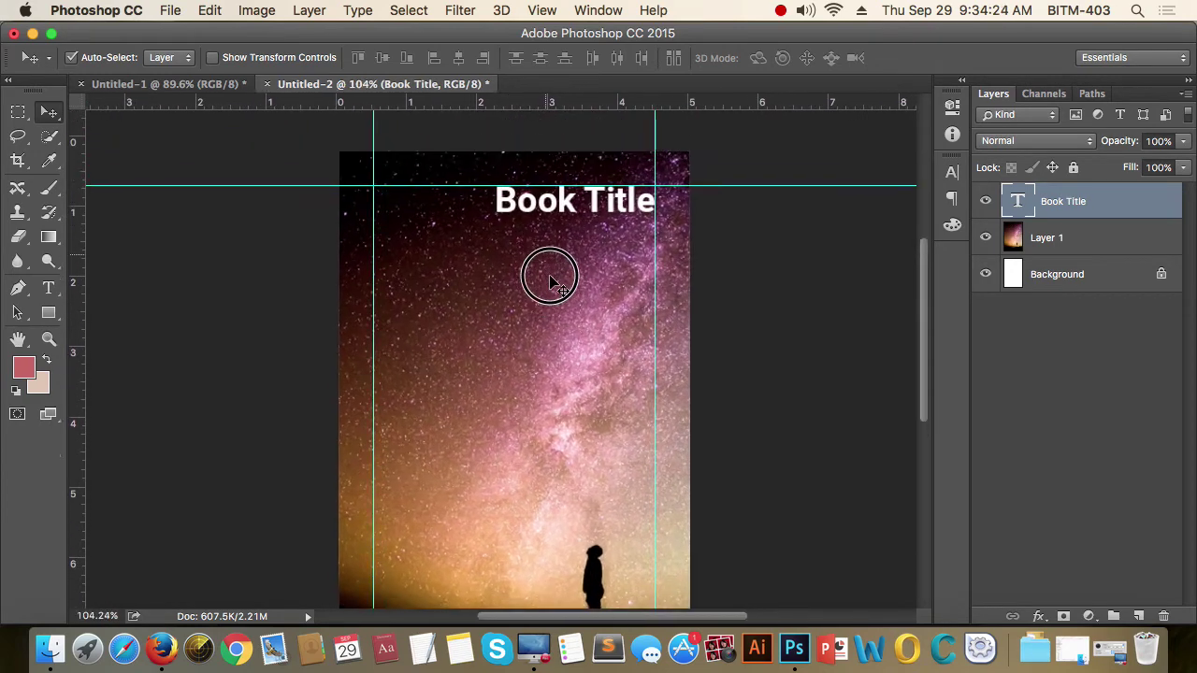
scroll(543, 213, "up", 2)
scroll(548, 209, "up", 1)
scroll(505, 182, "up", 1)
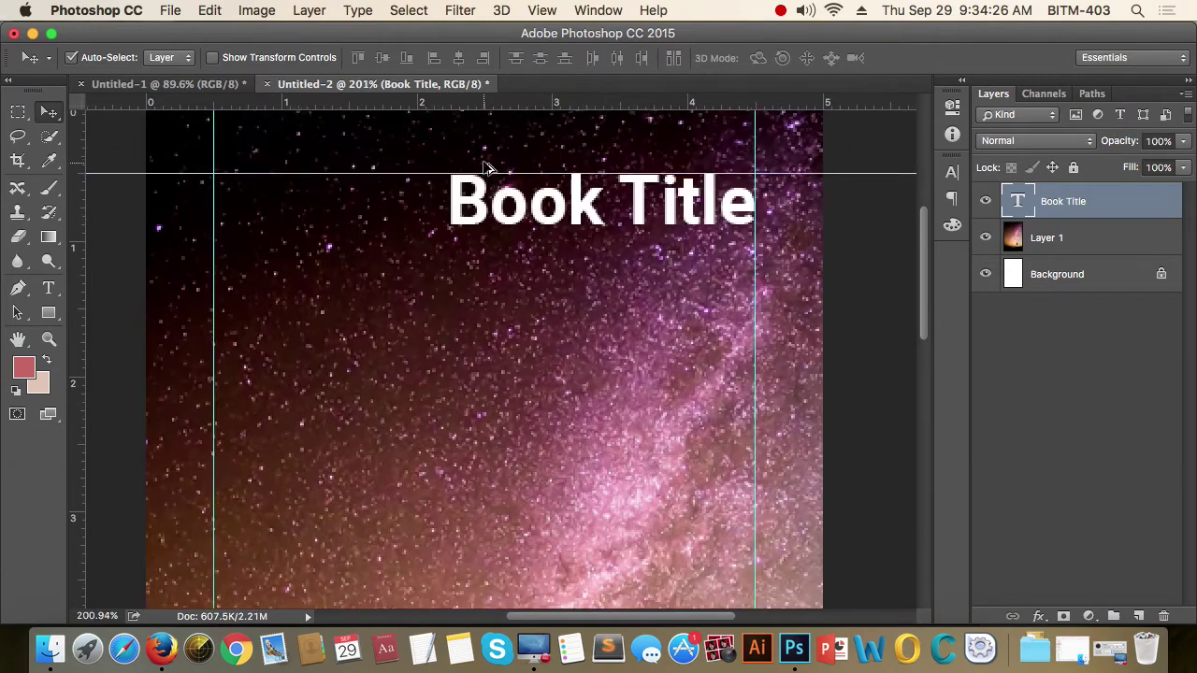
scroll(486, 168, "up", 3)
scroll(486, 175, "up", 1)
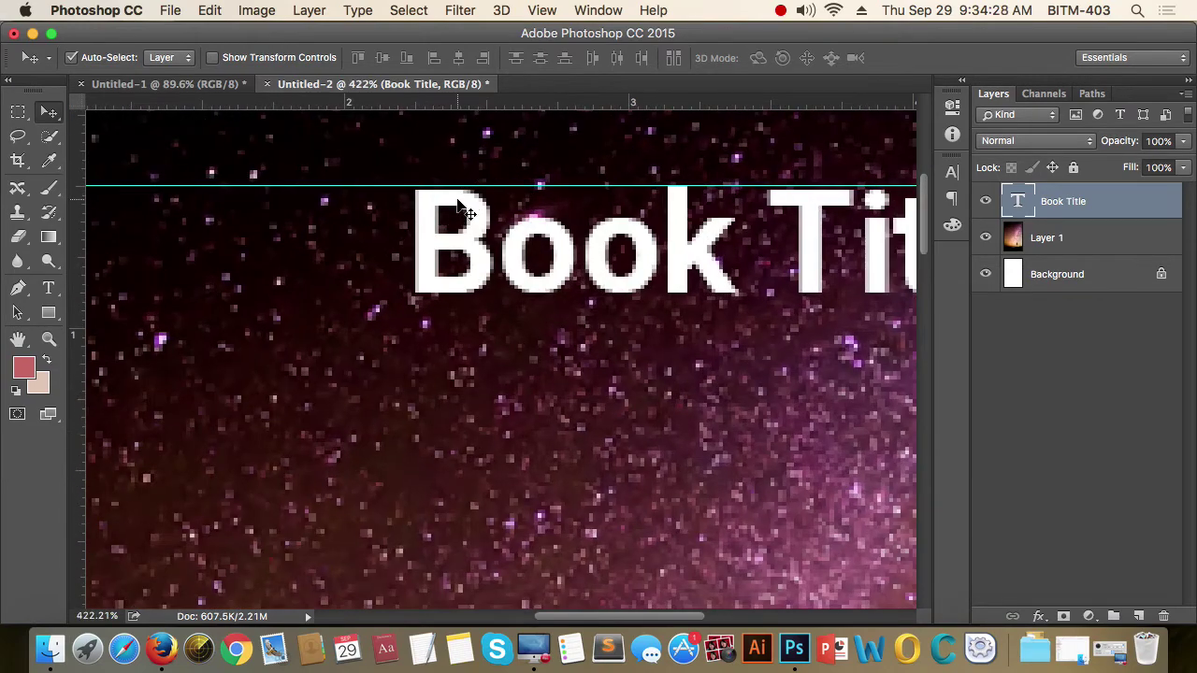
scroll(458, 205, "down", 1)
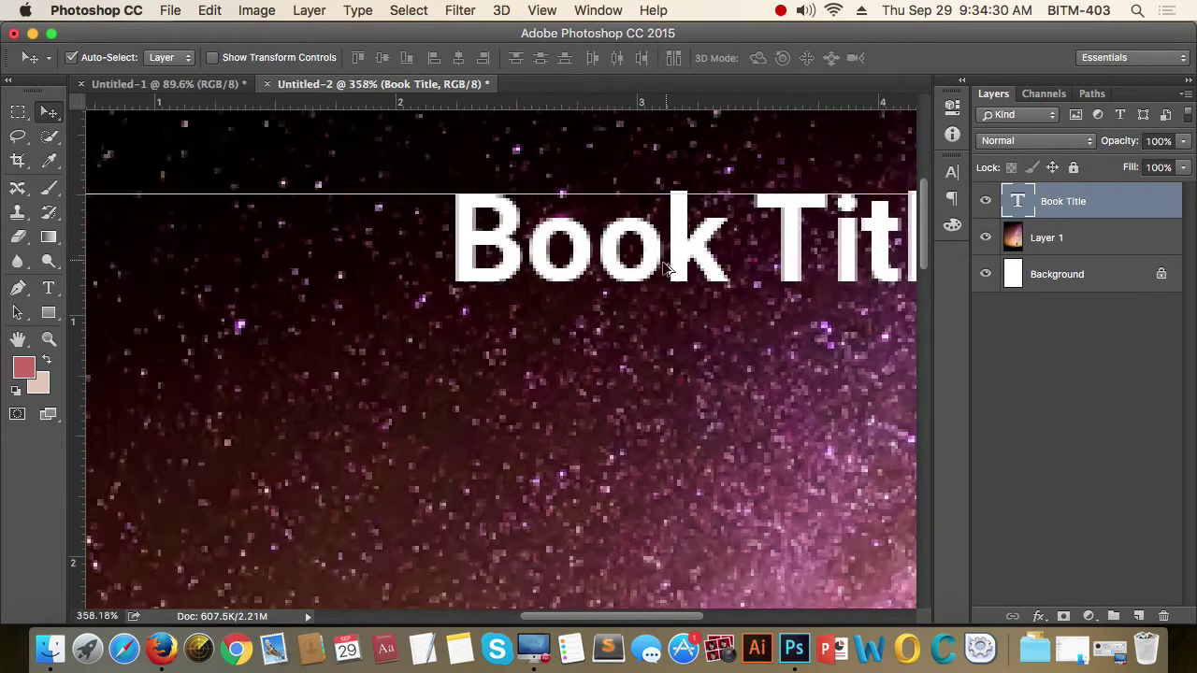
scroll(561, 233, "down", 3)
scroll(655, 271, "down", 1)
scroll(654, 271, "down", 1)
scroll(655, 271, "down", 1)
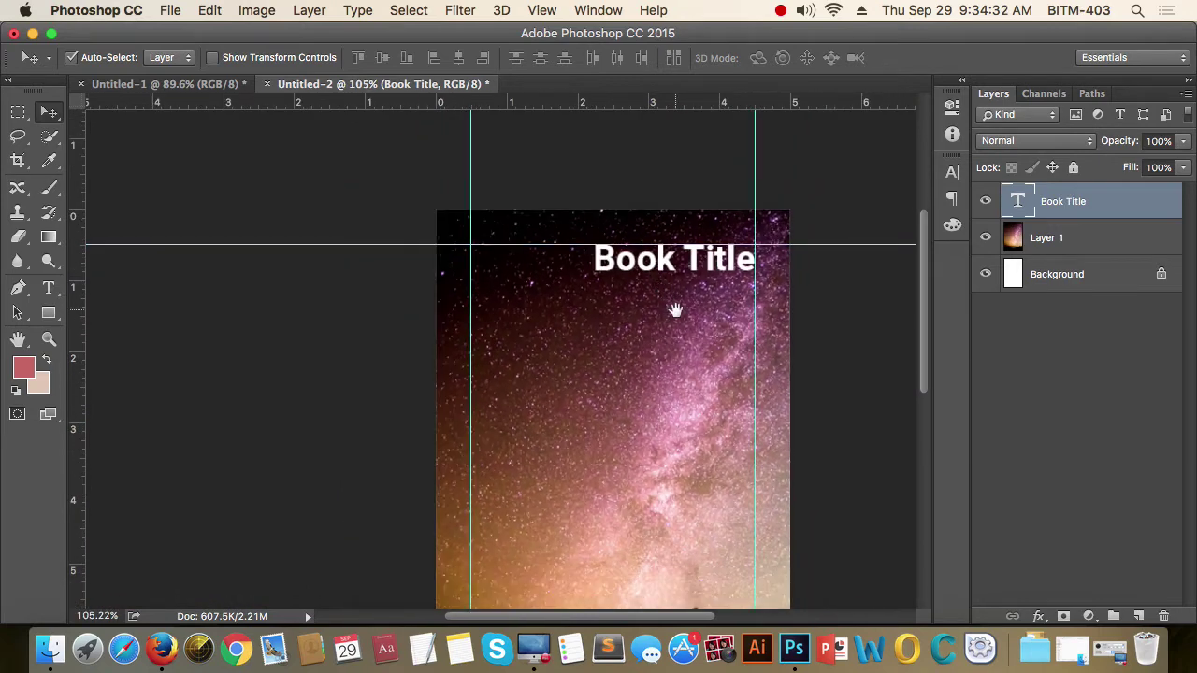
scroll(655, 271, "down", 2)
scroll(651, 273, "down", 1)
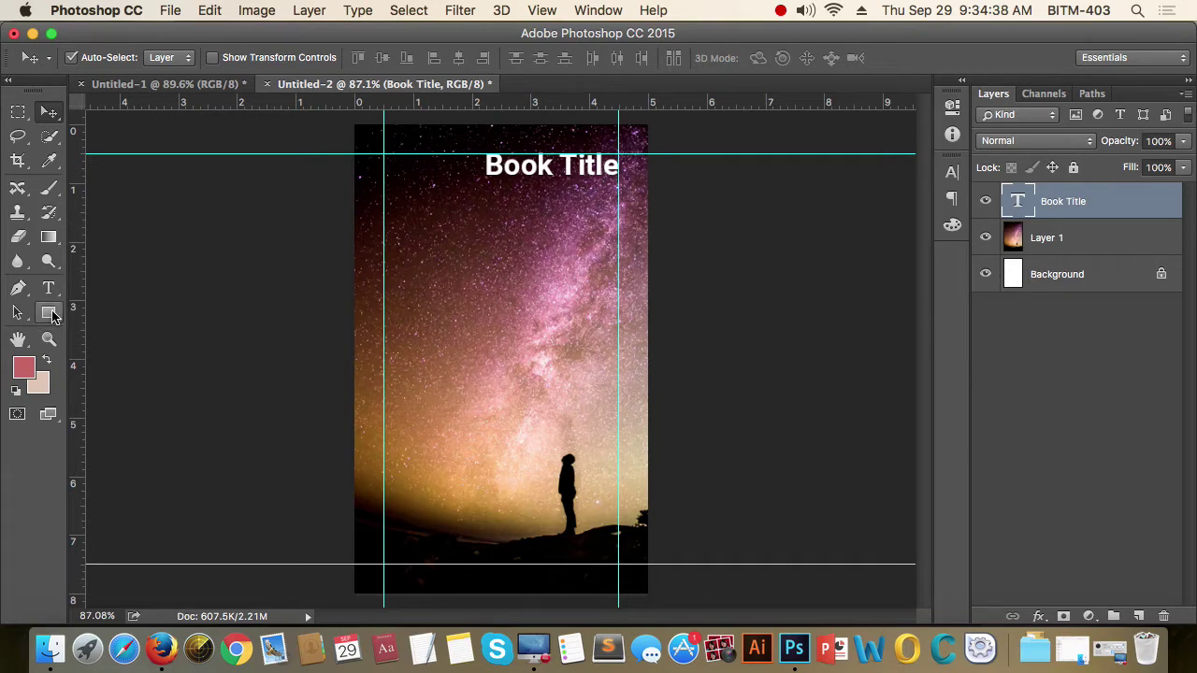
Draw a rectangle beneath the Book Title and give it a solid colour fill.
left_click(48, 313)
scroll(514, 191, "up", 1)
scroll(486, 192, "up", 3)
mouse_move(480, 200)
left_mouse_down()
mouse_move(489, 333)
mouse_move(756, 309)
left_mouse_up()
scroll(477, 322, "up", 1)
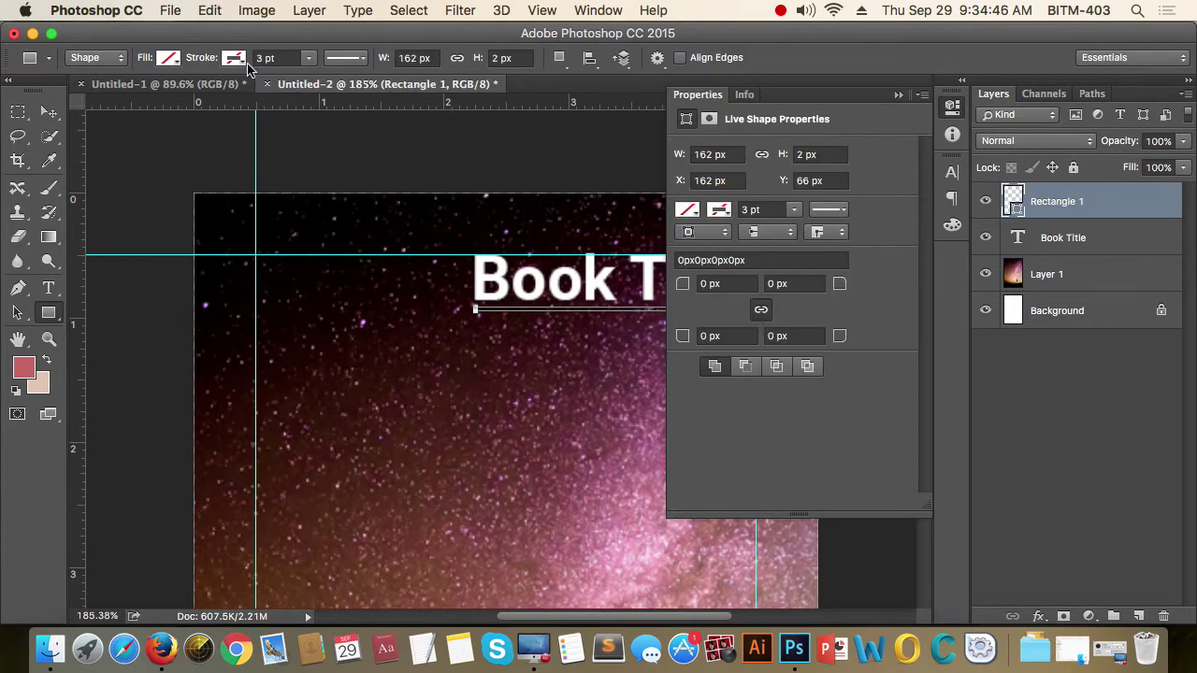
left_click(169, 59)
left_click(125, 94)
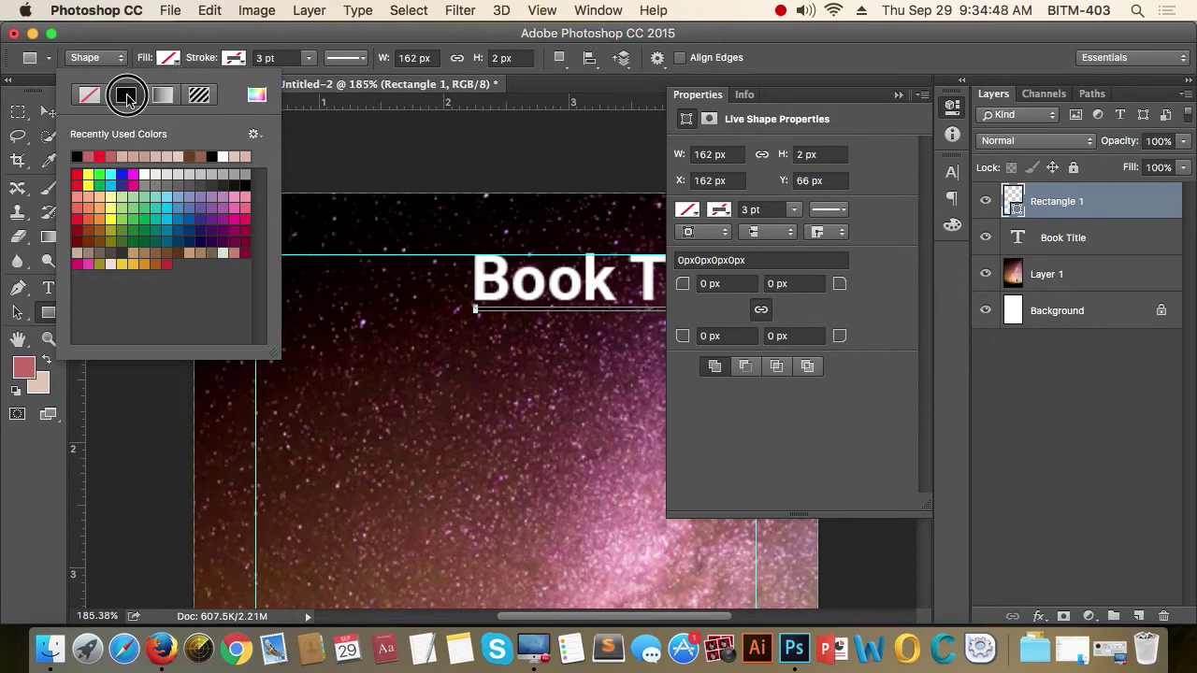
left_click(1022, 456)
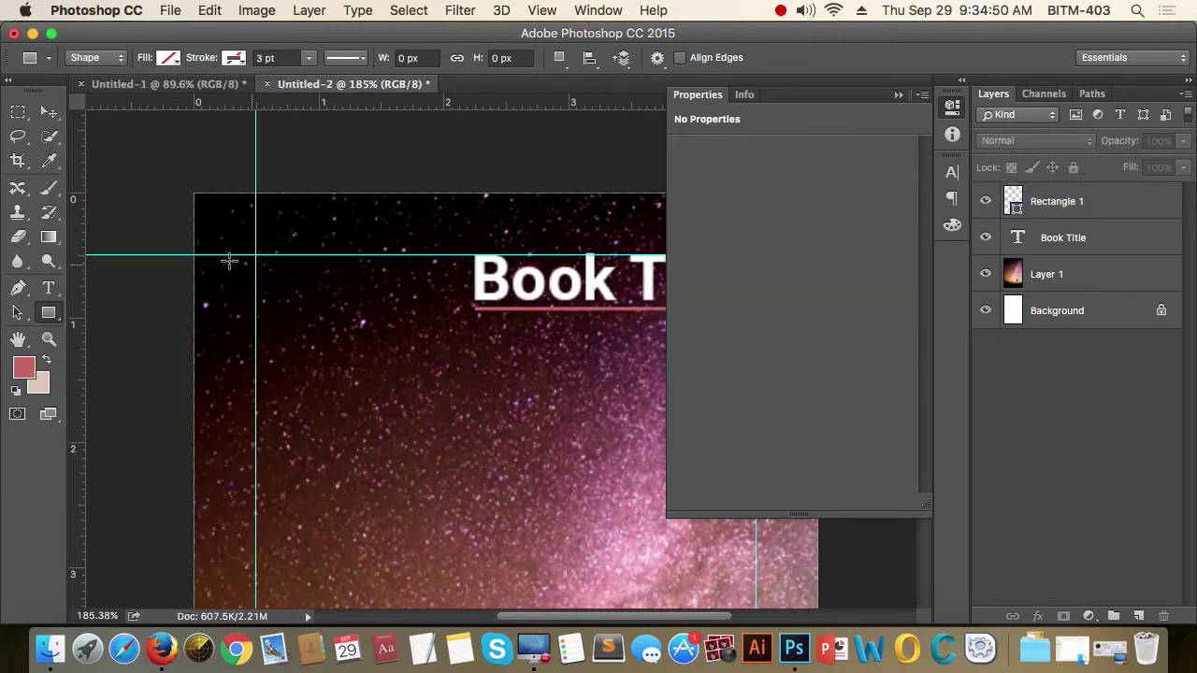
left_click(952, 106)
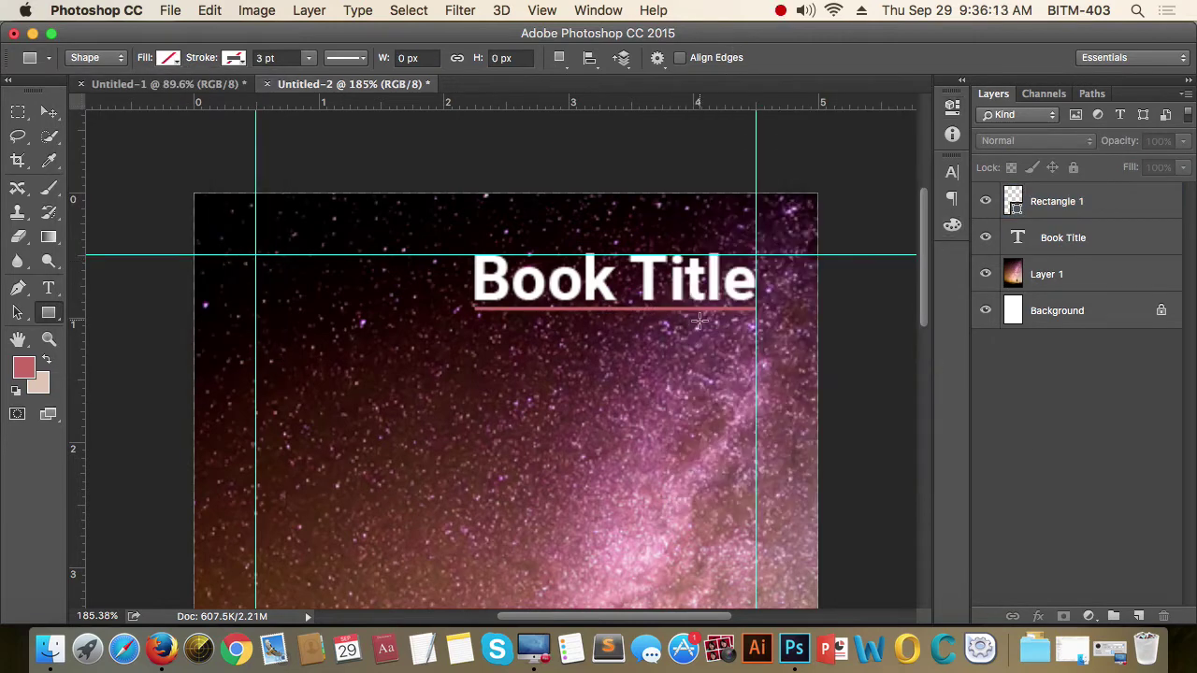
Set the Rectangle 1 bar's height to 1 px and its fill colour to #fff.
key("v")
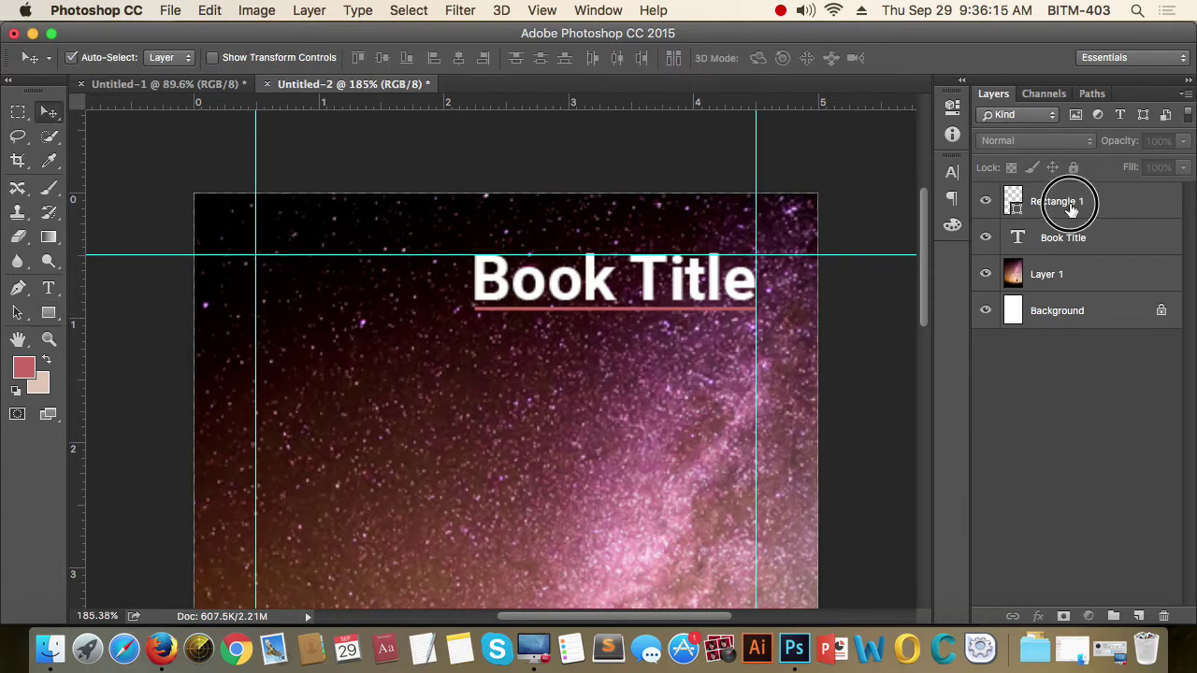
left_click(1075, 202)
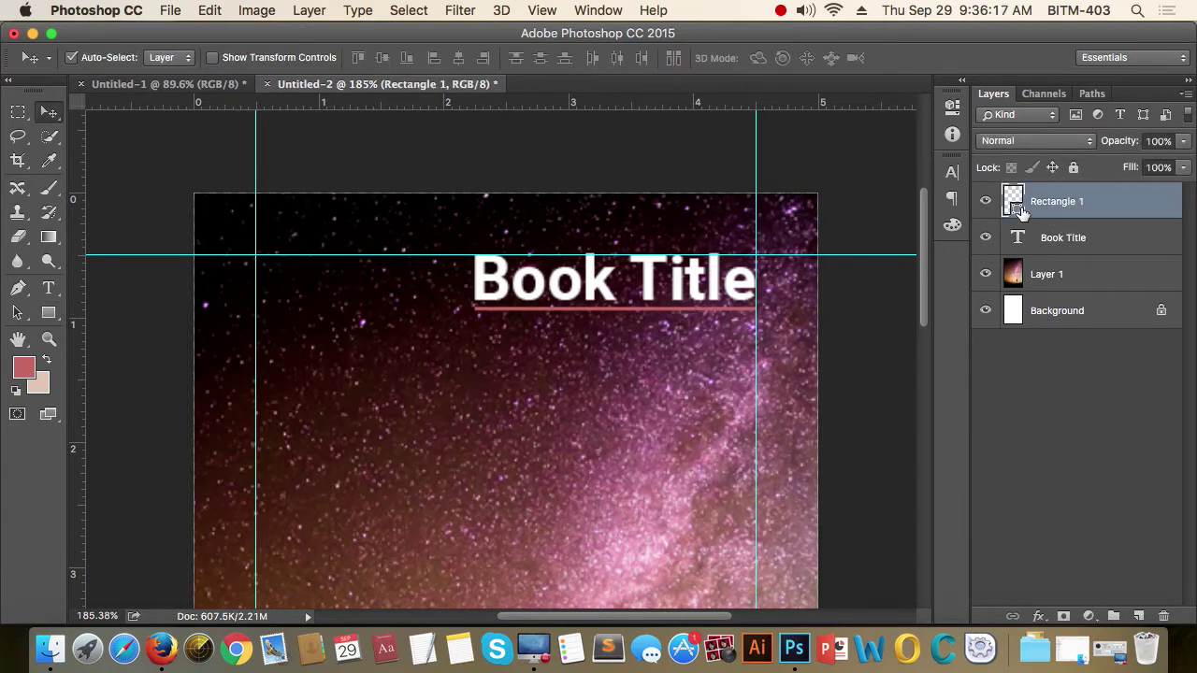
key("a")
left_click(575, 58)
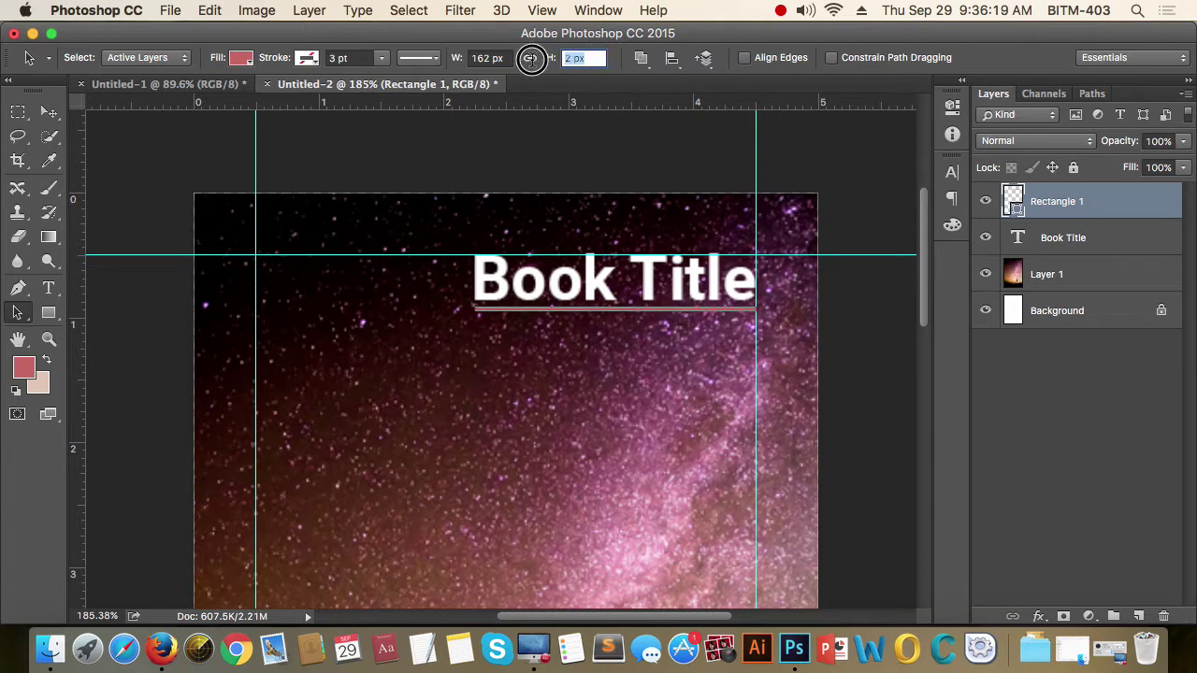
type("1")
key("Return")
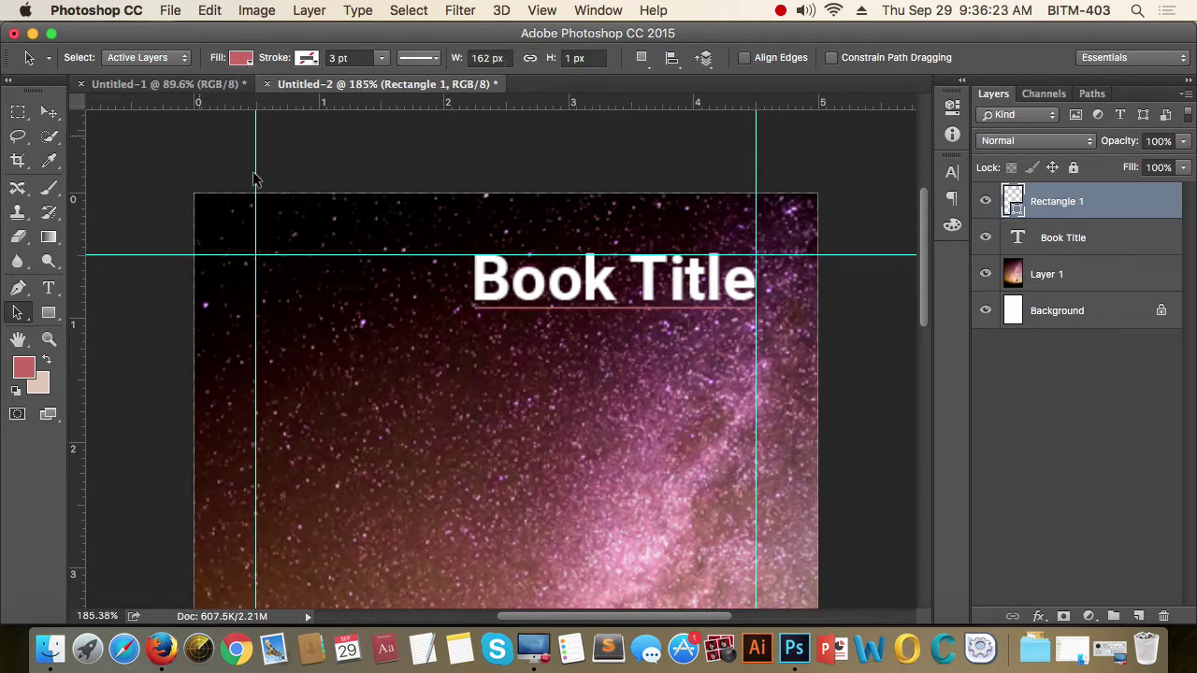
double_click(1014, 208)
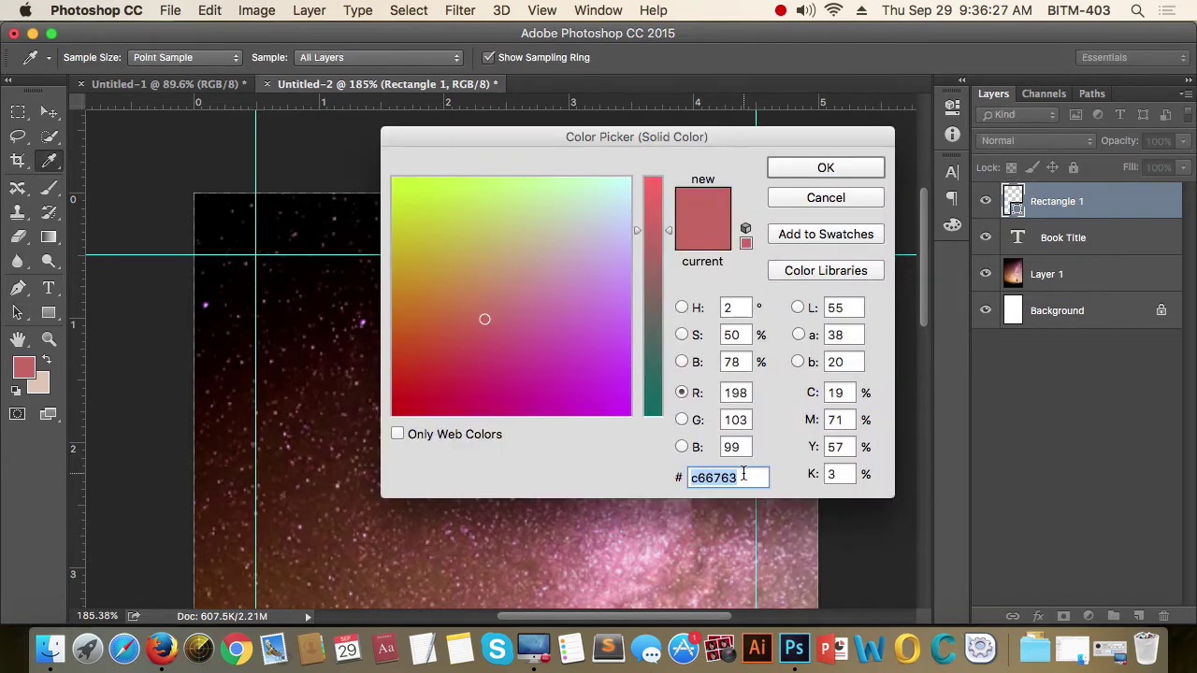
type("fff")
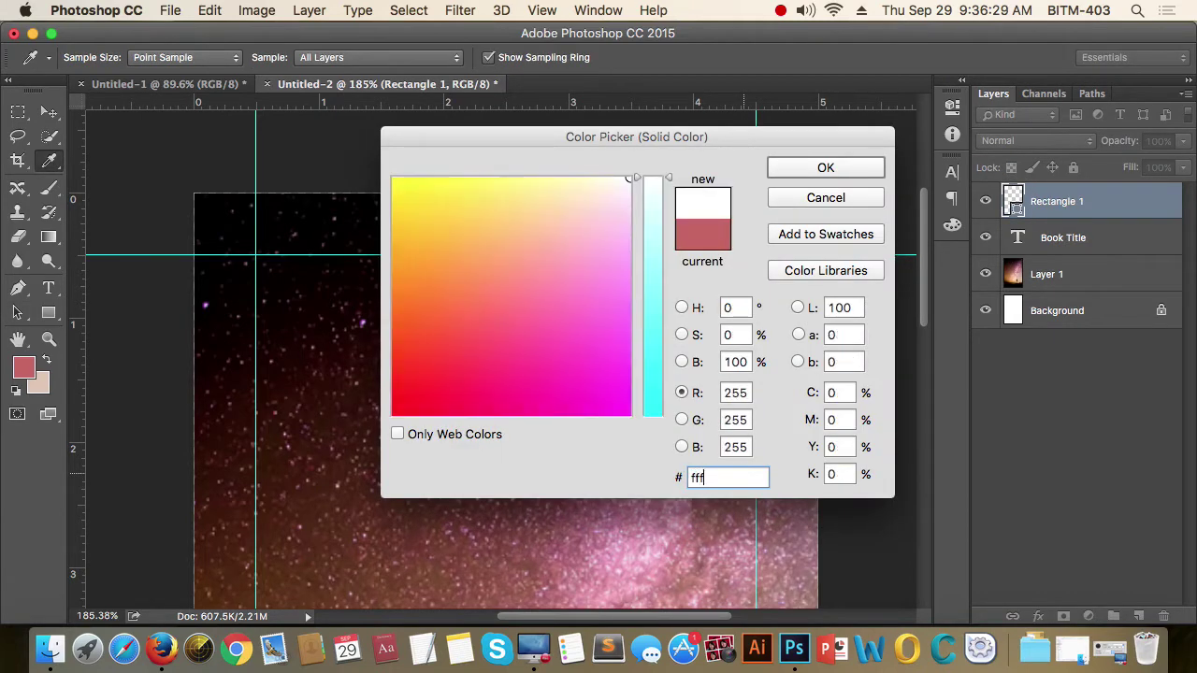
key("Return")
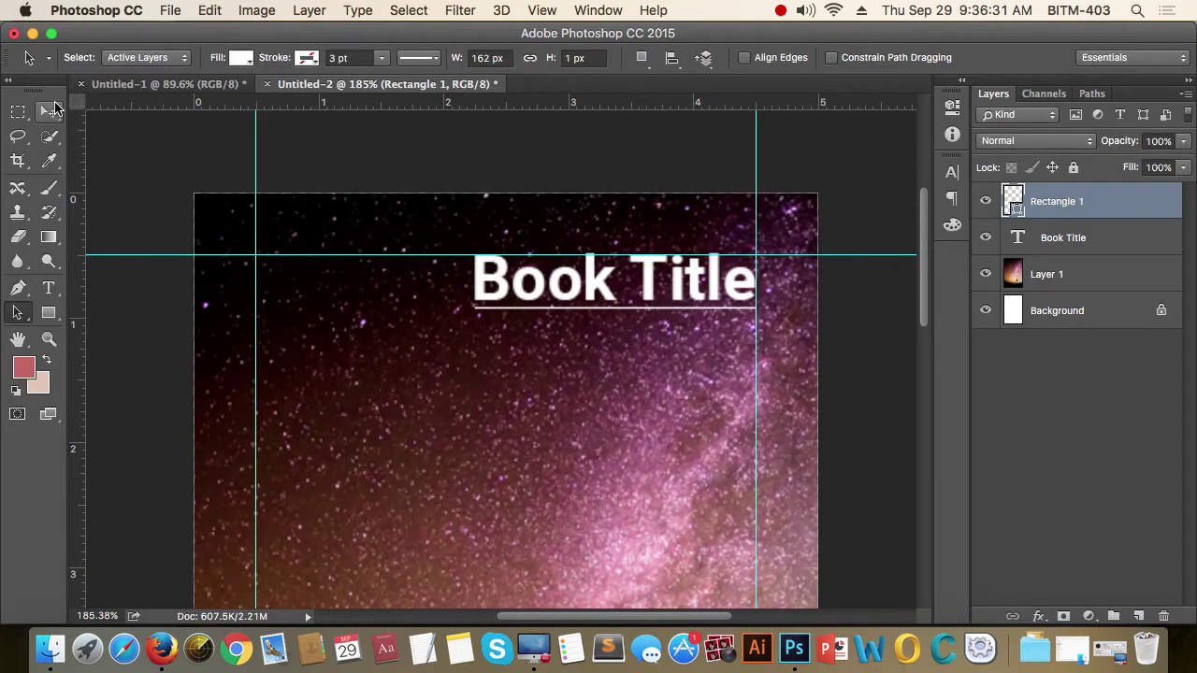
left_click(49, 111)
Nudge the Rectangle 1 underline up and down with arrow keys, zooming in to check the gap.
scroll(706, 267, "up", 3)
scroll(589, 346, "up", 2)
scroll(589, 346, "up", 1)
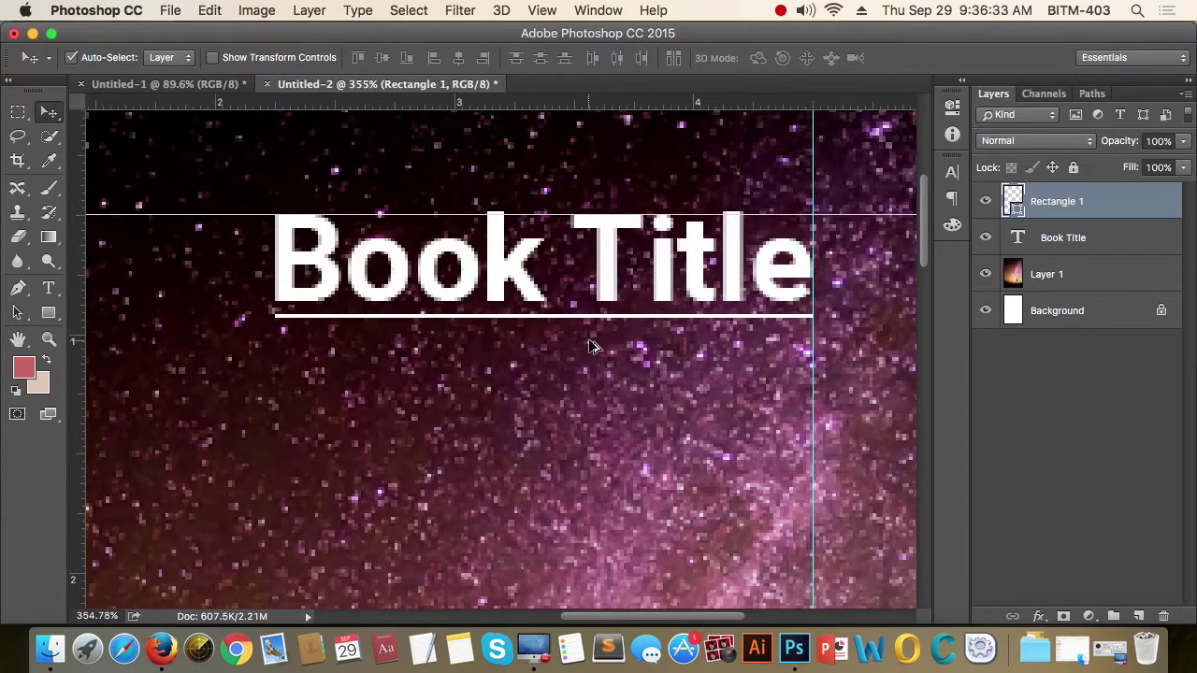
scroll(591, 344, "up", 3)
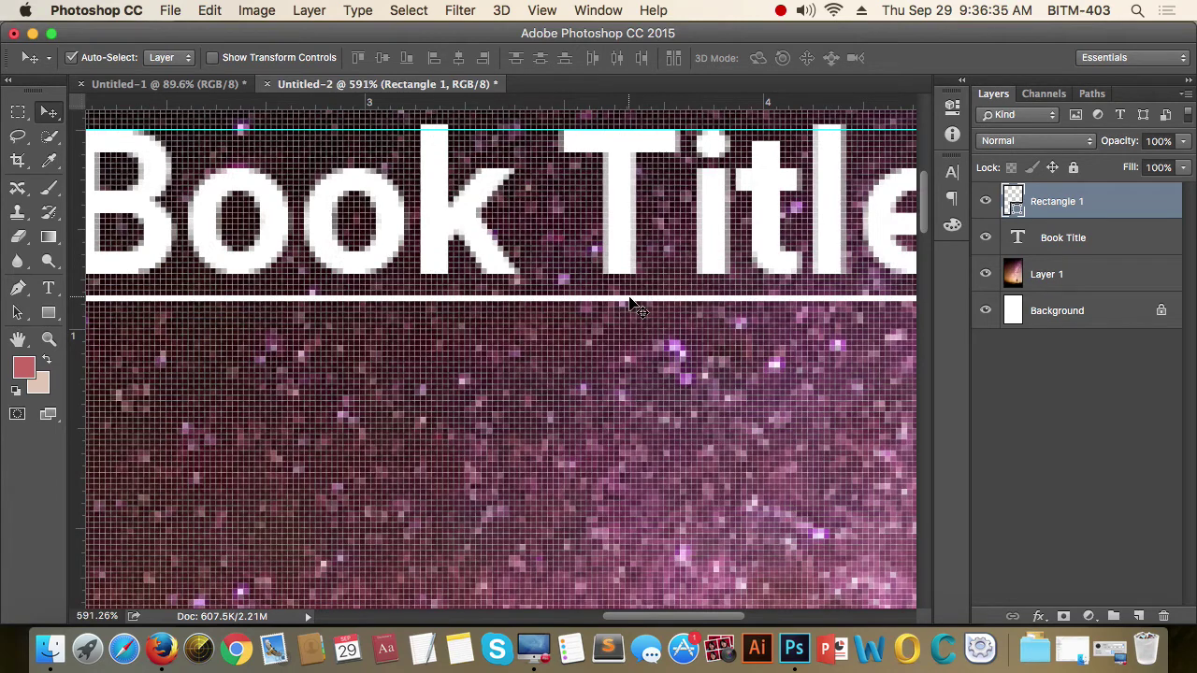
key("Up")
key("Up")
key("Up")
key("Up")
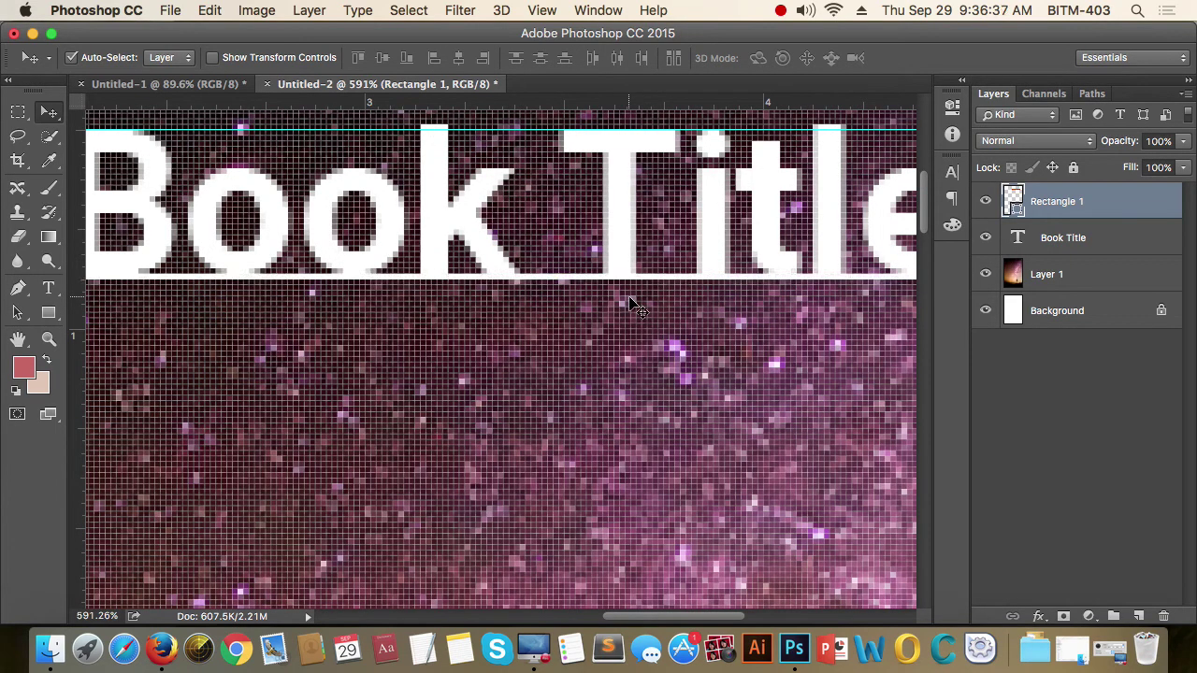
key("shift+Down")
key("super+1")
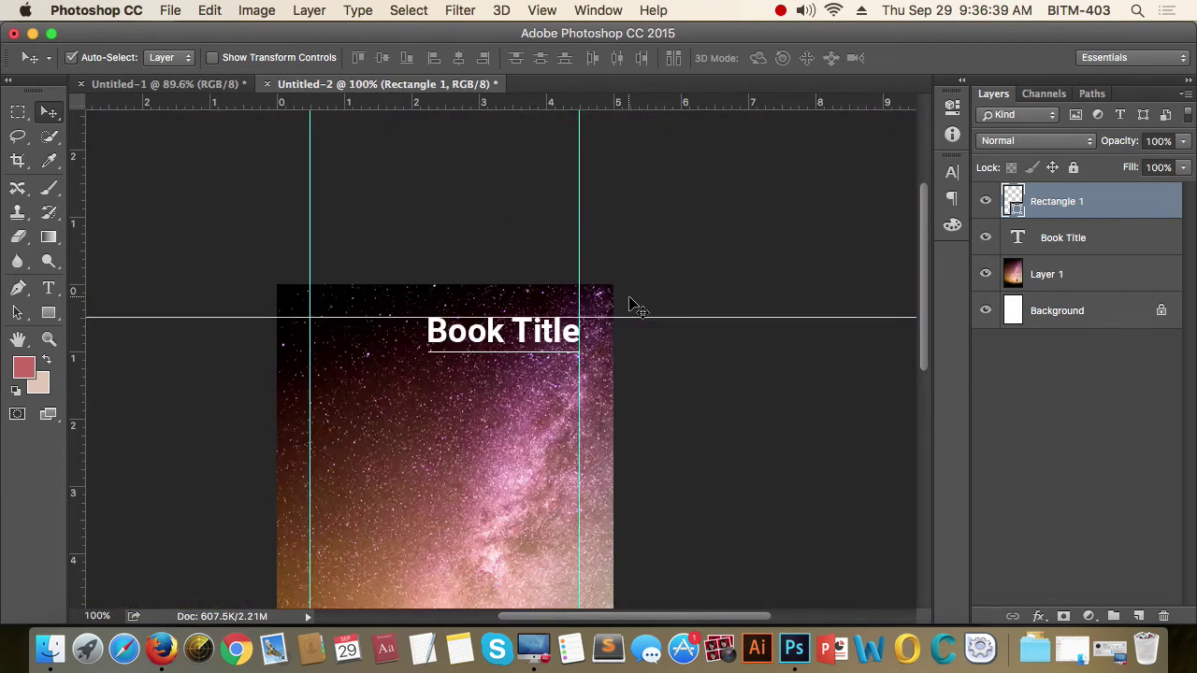
mouse_move(506, 365)
left_mouse_down()
mouse_move(648, 348)
mouse_move(660, 312)
left_mouse_up()
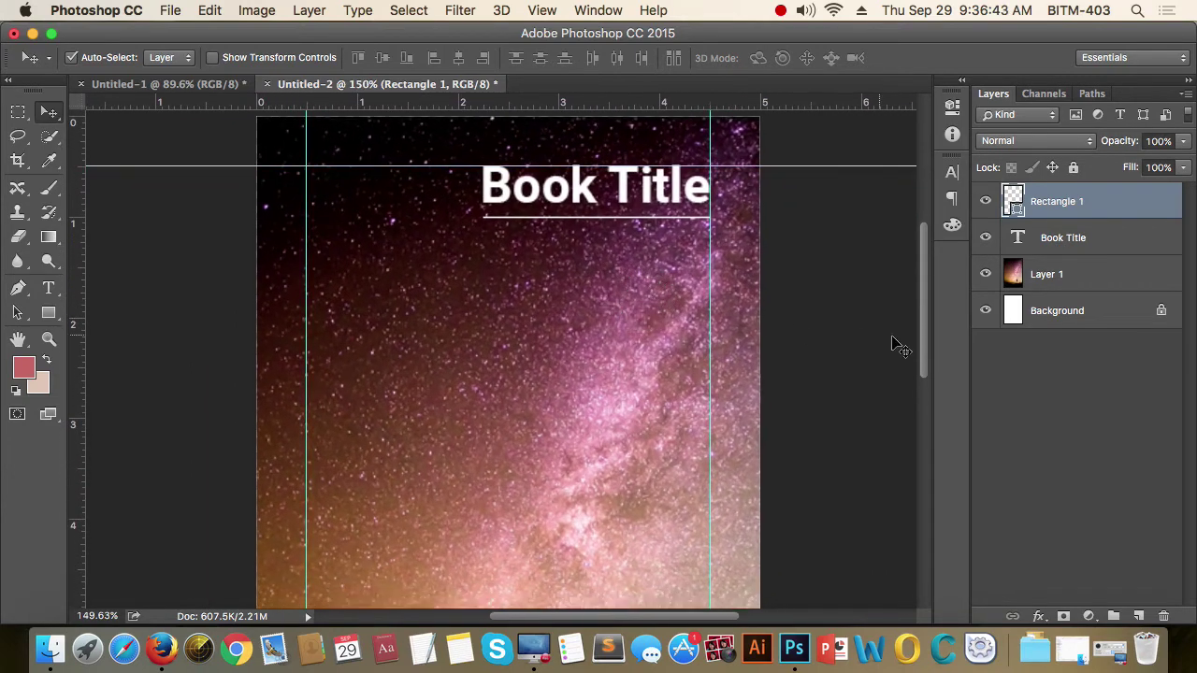
mouse_move(646, 309)
left_mouse_down()
mouse_move(661, 334)
mouse_move(653, 321)
left_mouse_up()
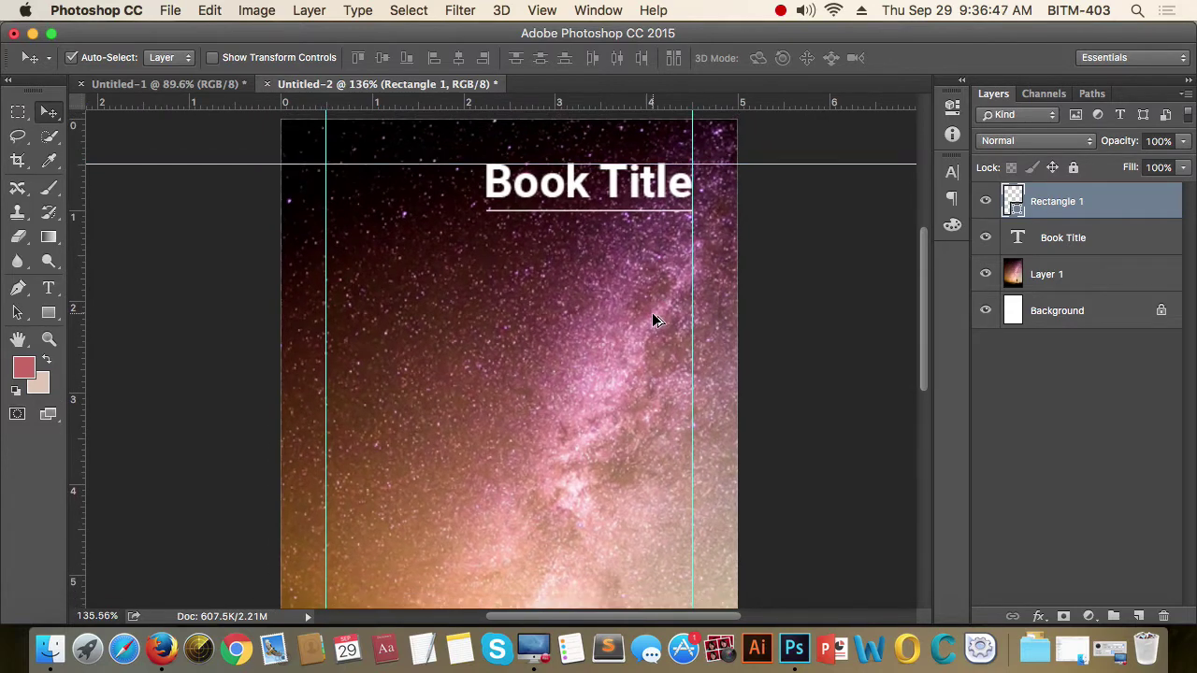
scroll(654, 321, "down", 1)
scroll(653, 320, "down", 5)
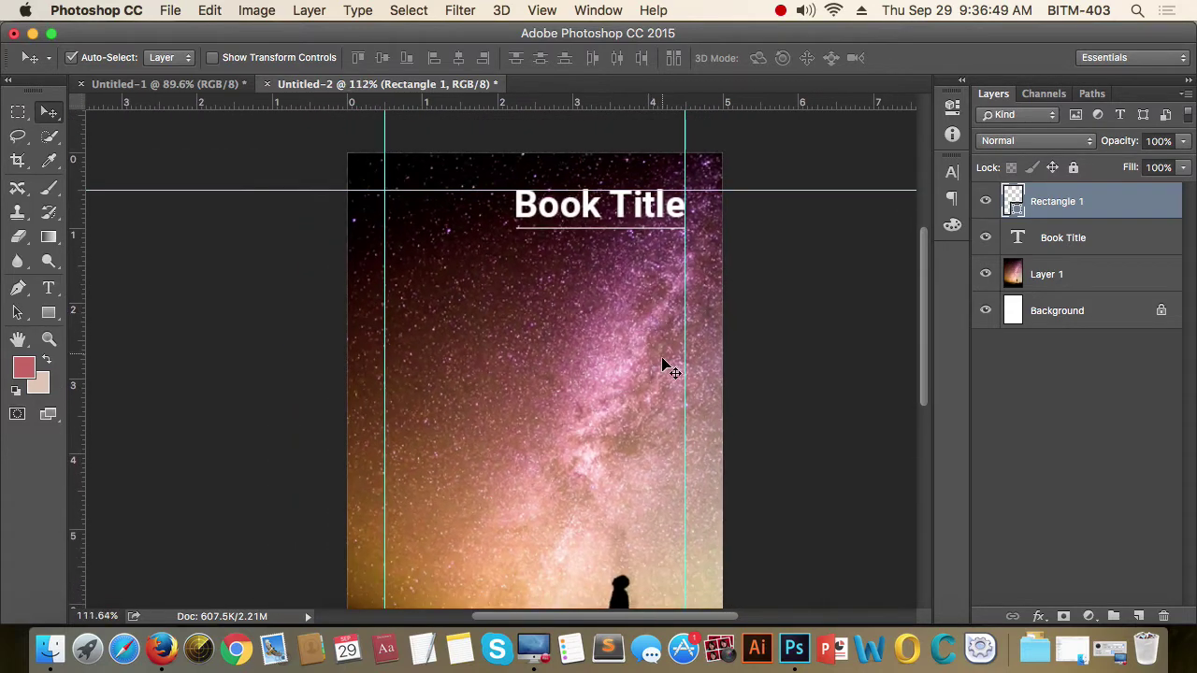
scroll(662, 365, "down", 3)
scroll(646, 326, "down", 3)
scroll(670, 361, "down", 5)
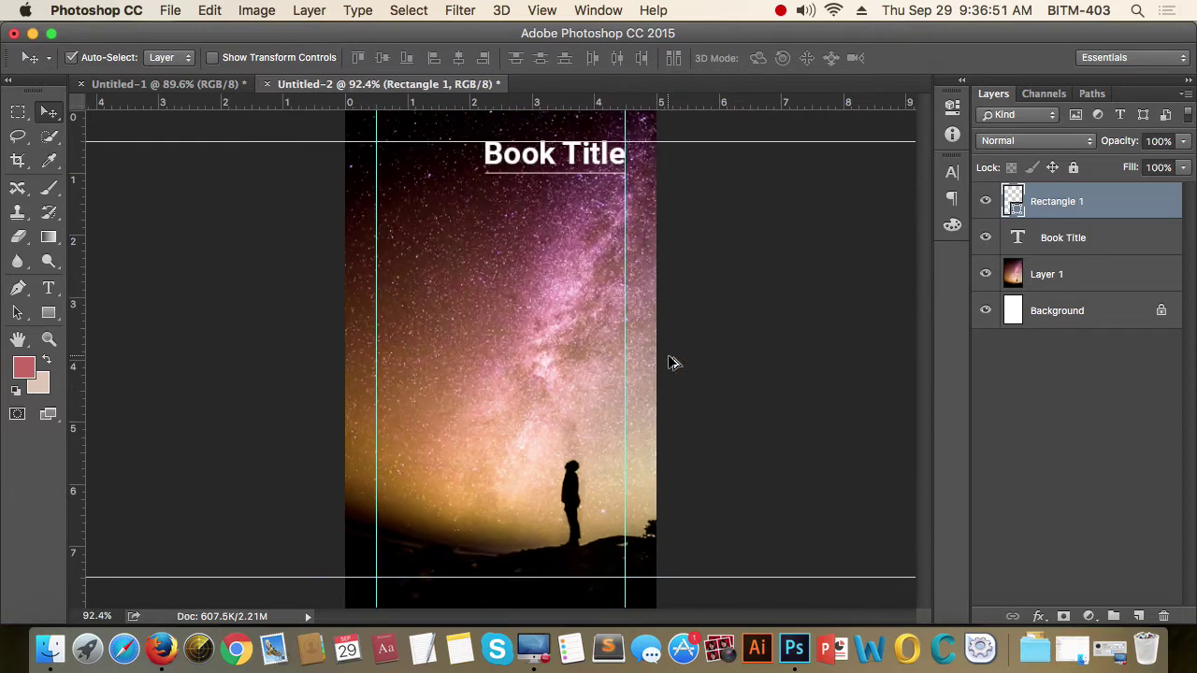
scroll(669, 361, "down", 1)
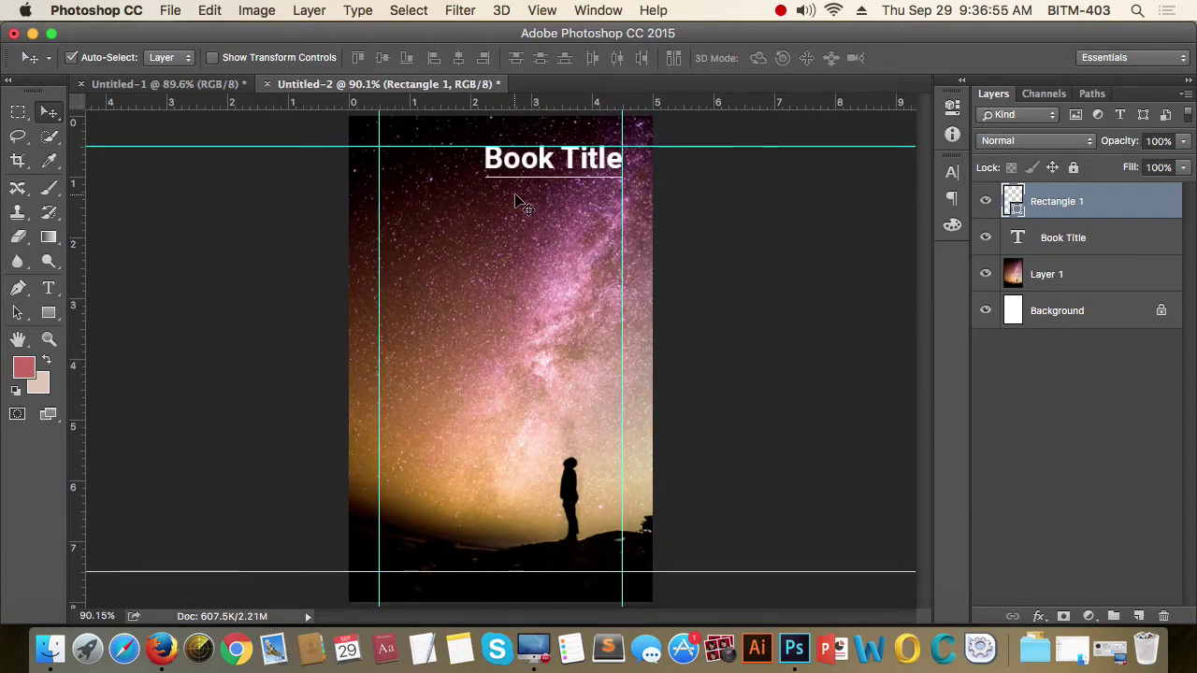
scroll(548, 280, "up", 2)
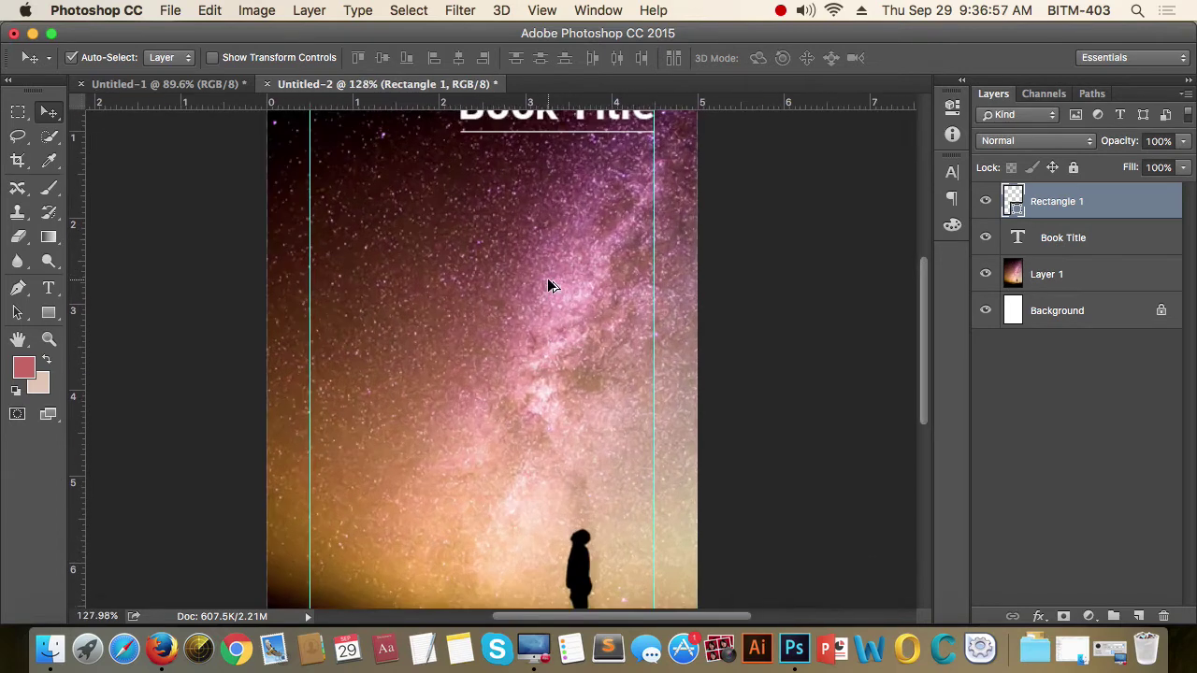
scroll(580, 299, "up", 1)
scroll(604, 286, "up", 1)
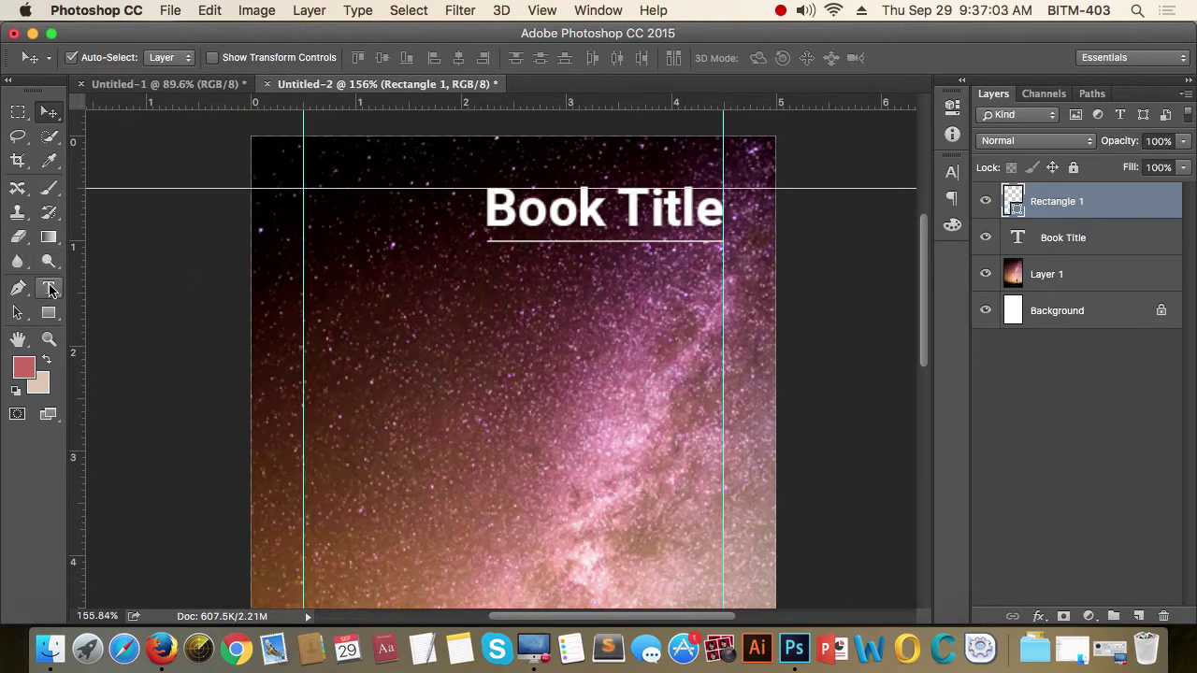
Right-align the Book Title text and commit the edit.
left_click(47, 288)
left_click(49, 112)
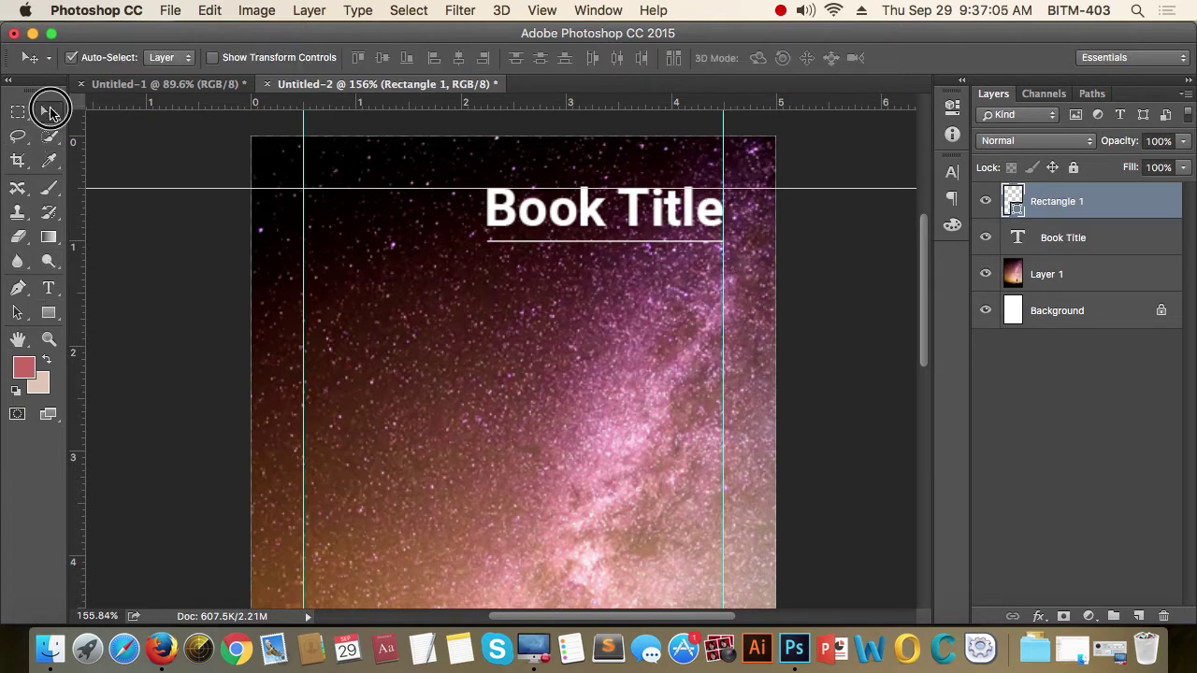
left_click(633, 229)
key("t")
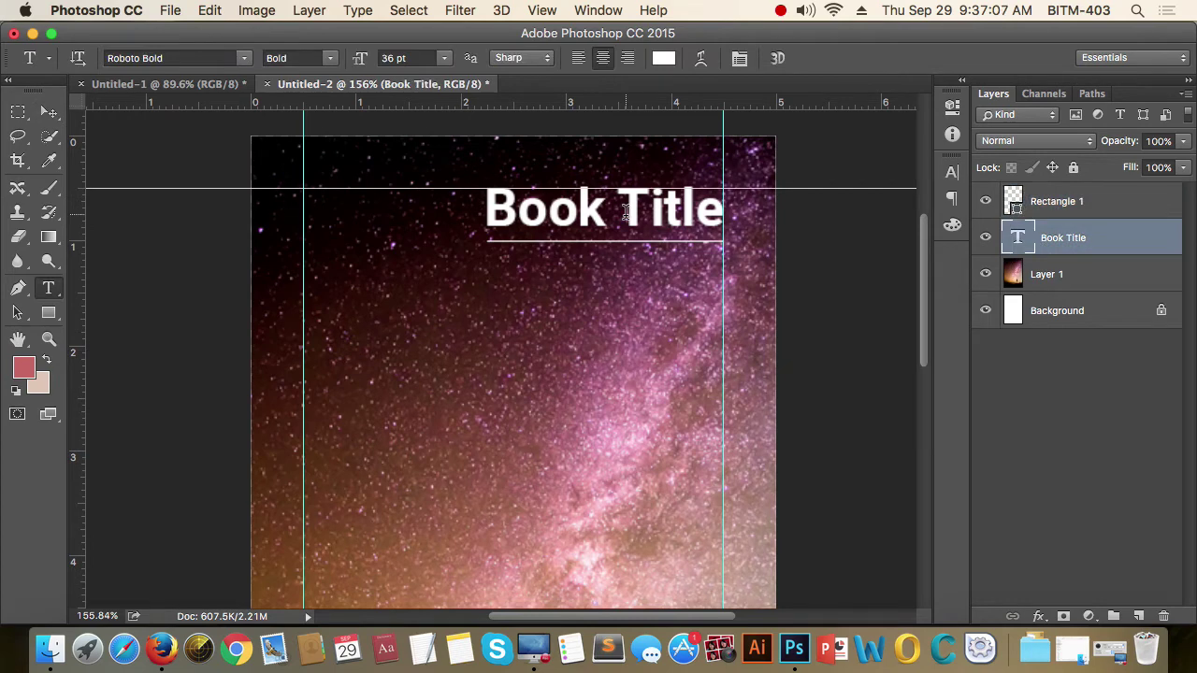
left_click(626, 213)
key("super+a")
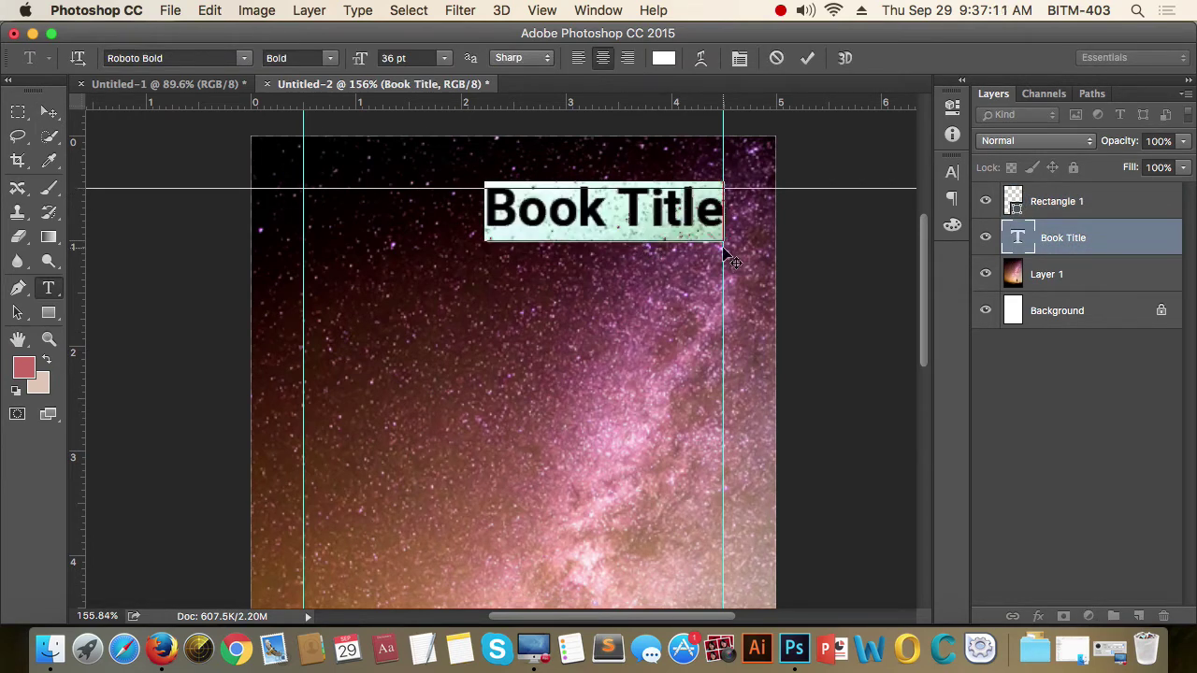
left_click(628, 58)
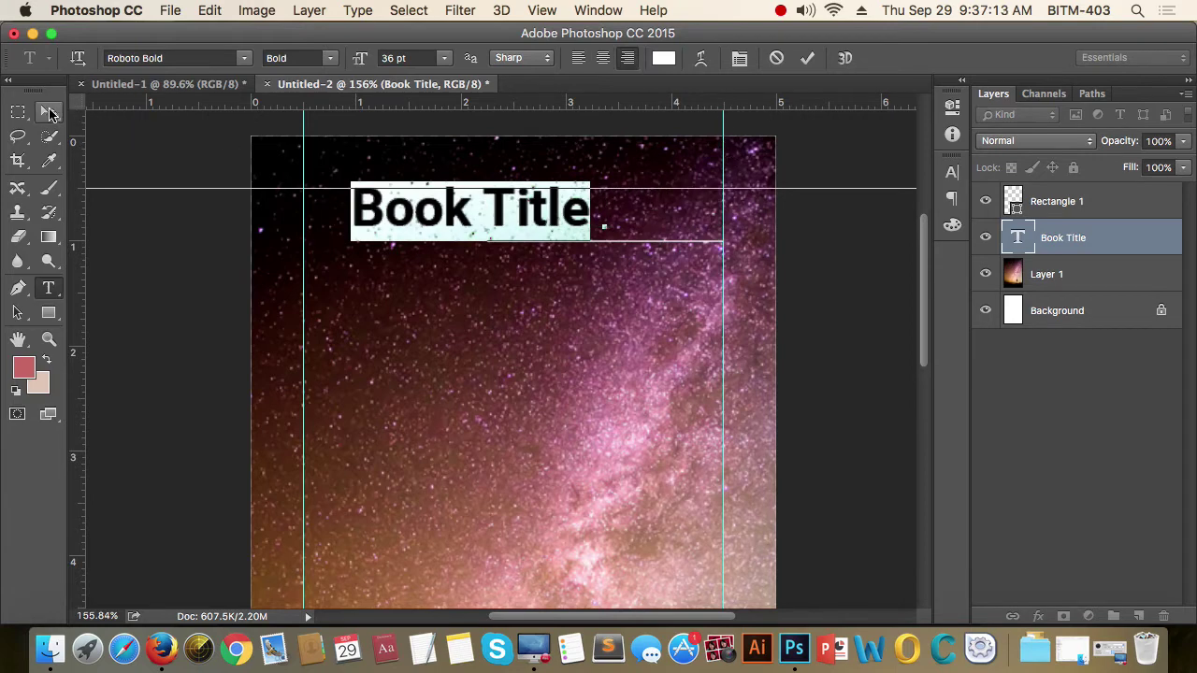
left_click(48, 112)
Move the title onto the right guide, then Option-drag a copy below the underline.
left_click_drag(553, 220, 729, 229)
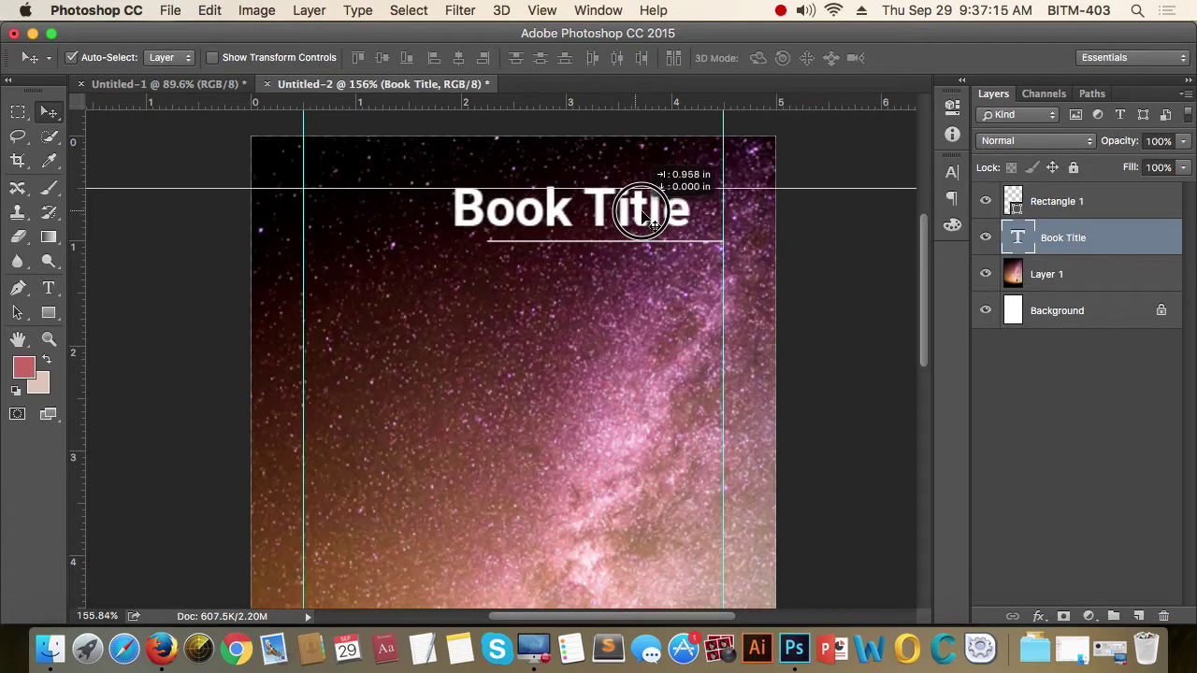
scroll(732, 230, "up", 10)
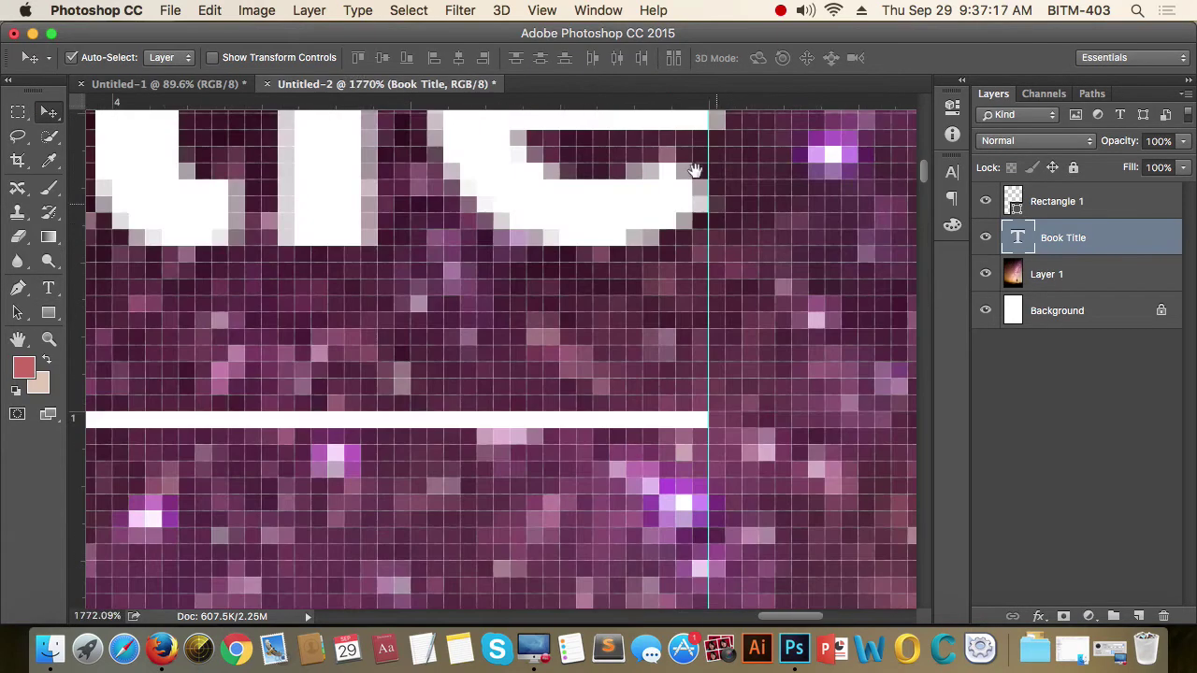
left_click_drag(694, 171, 696, 356)
key("Left")
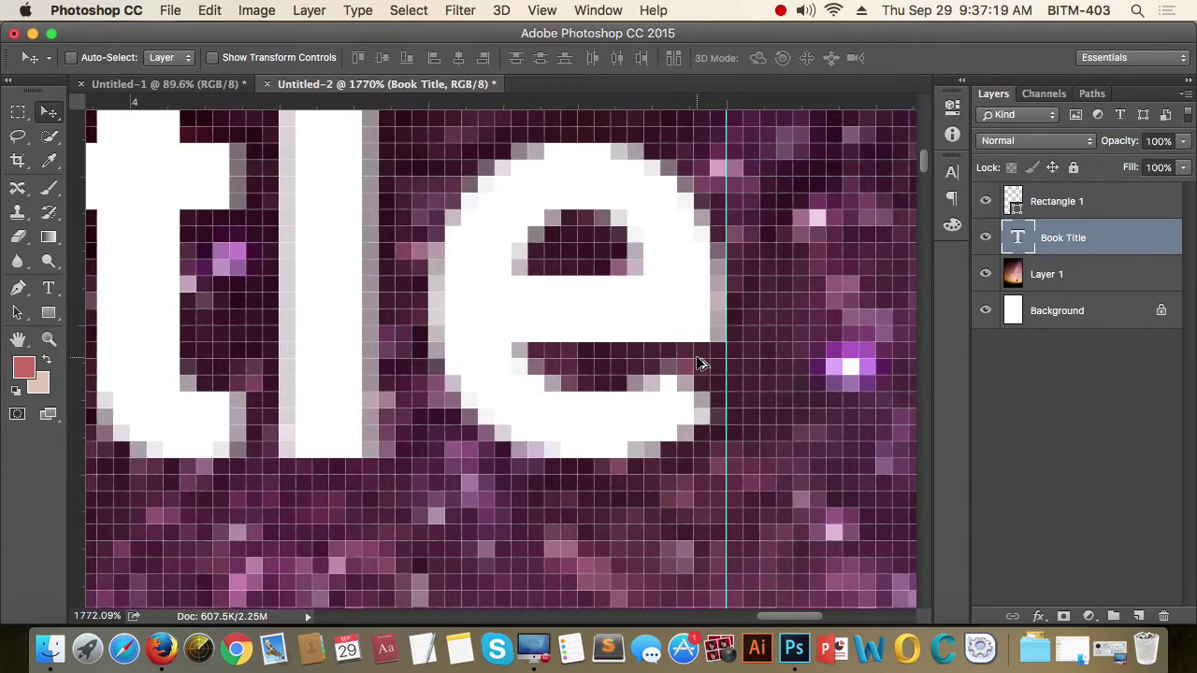
scroll(700, 361, "down", 10)
scroll(426, 412, "up", 2)
left_click_drag(455, 401, 612, 275)
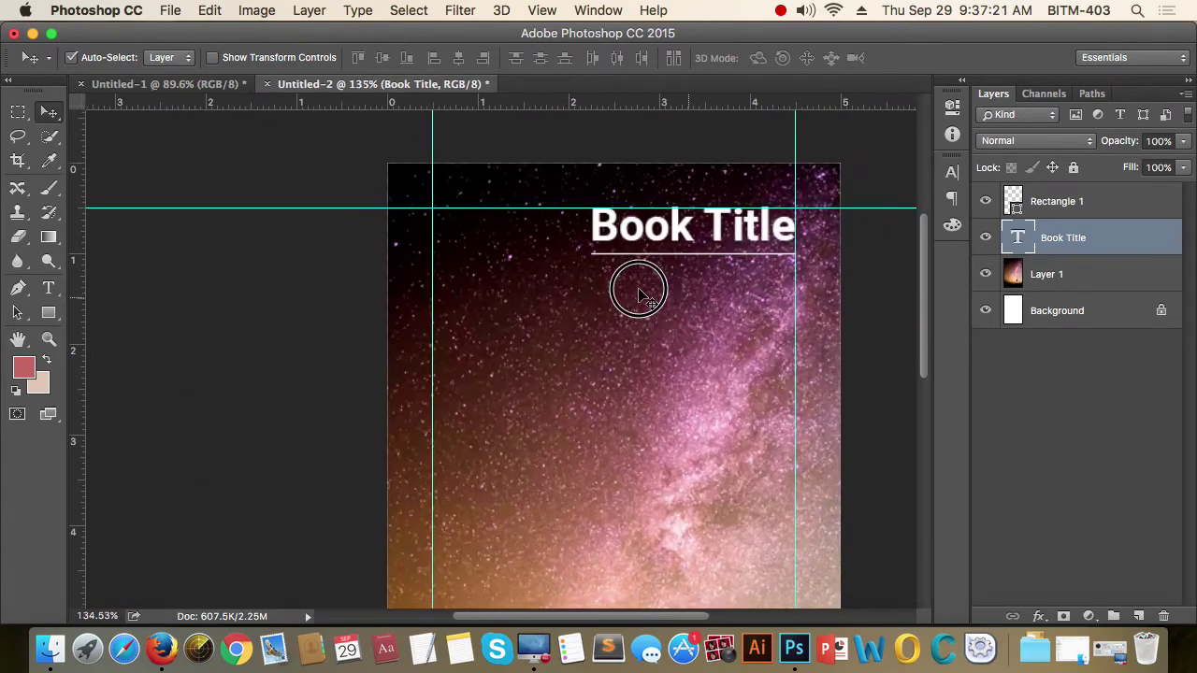
scroll(613, 276, "down", 2)
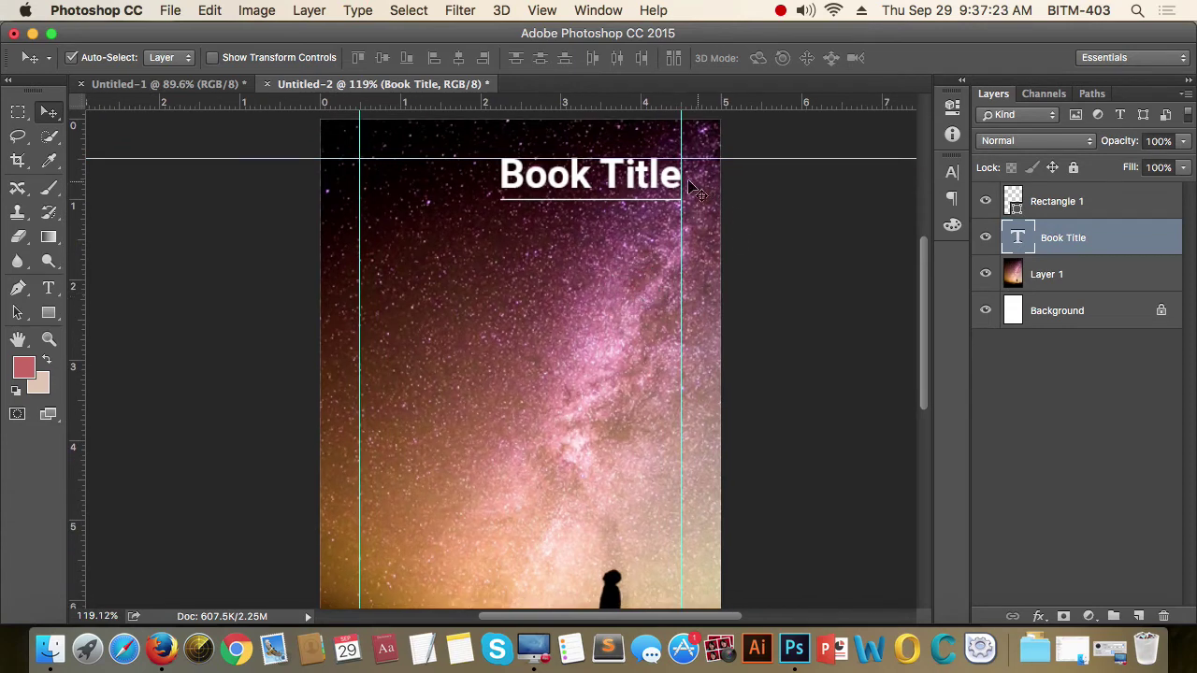
left_click_drag(583, 182, 611, 245)
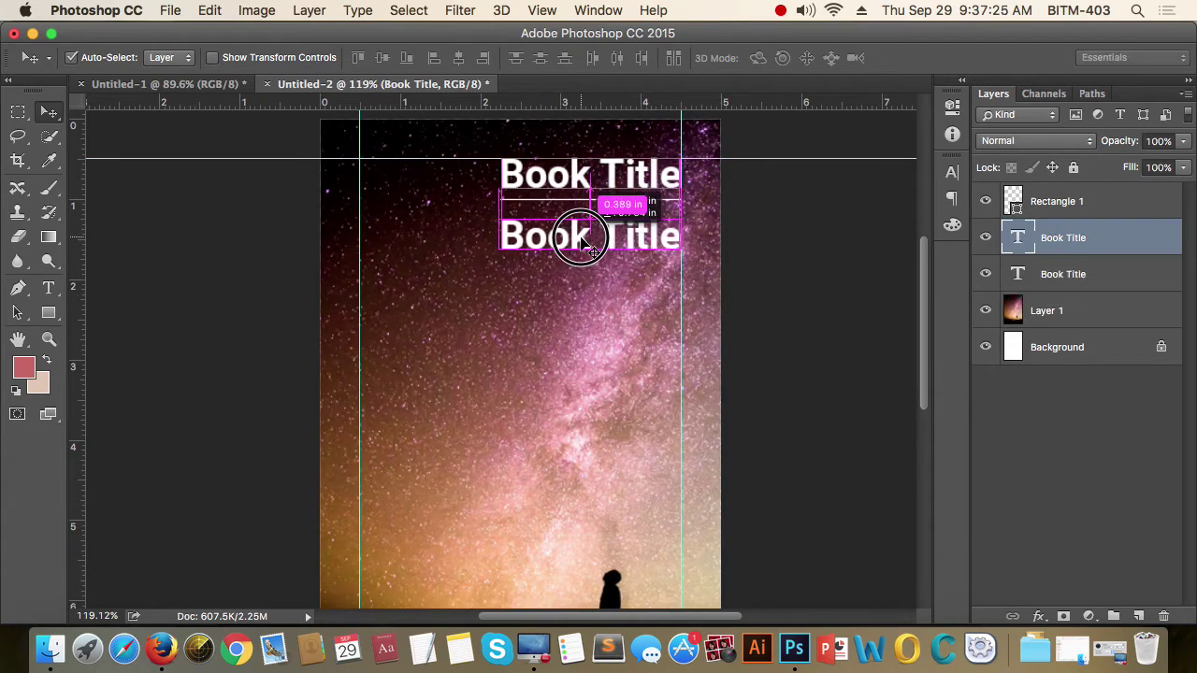
Replace the copied title's text with 'Author Name'.
double_click(614, 250)
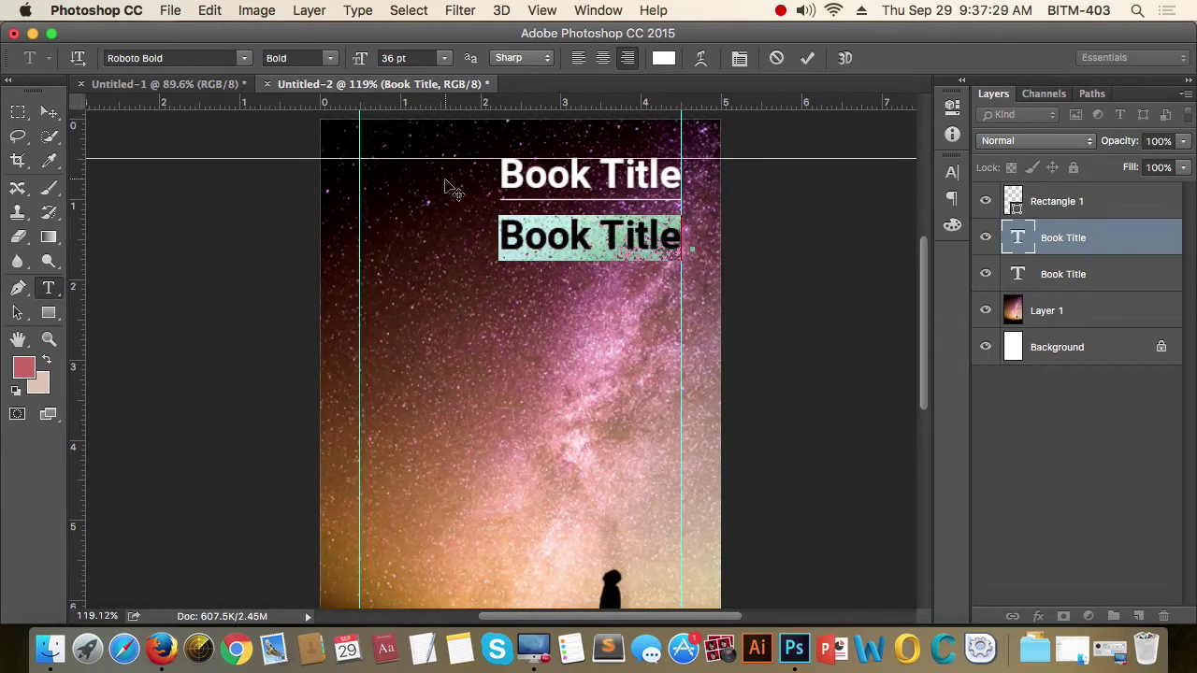
type("Auth")
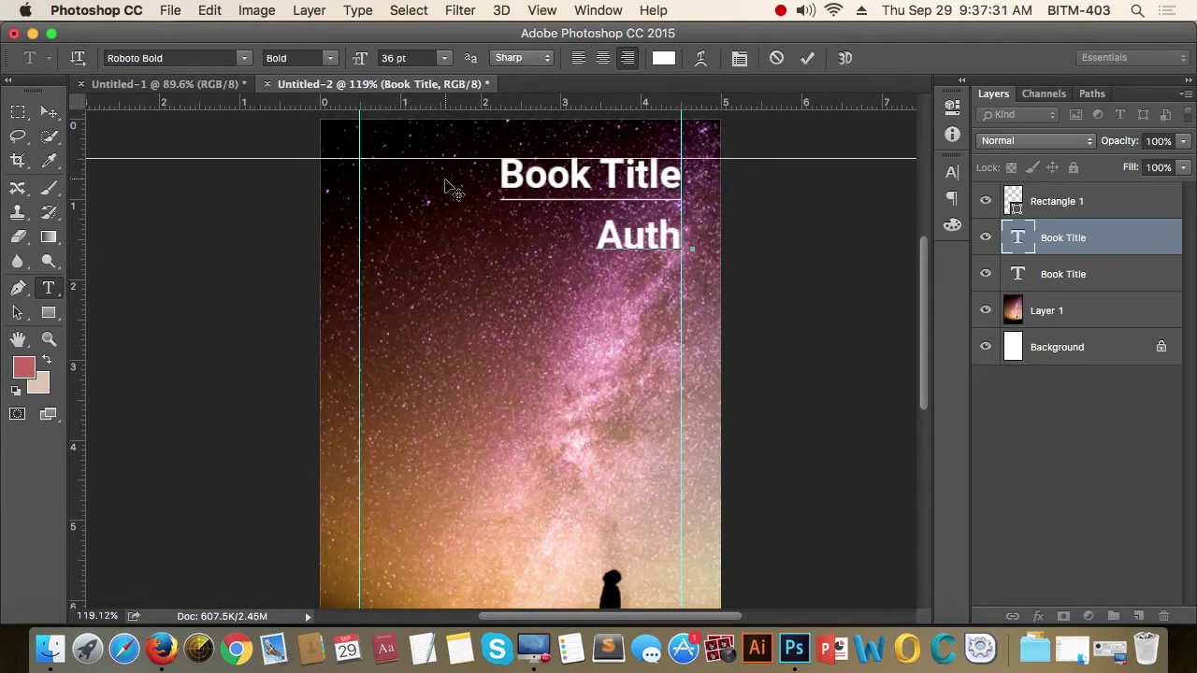
type("or Namr")
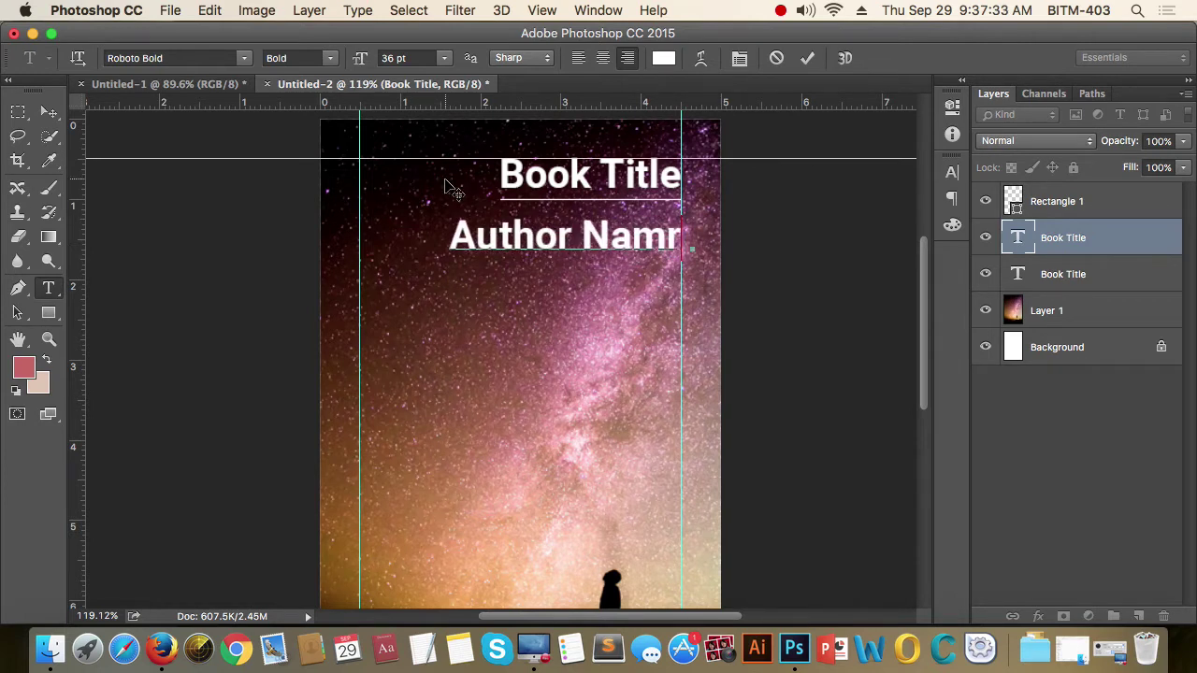
key("BackSpace")
type("e")
Make the Author Name line 18 pt Regular weight and commit it.
key("ctrl+a")
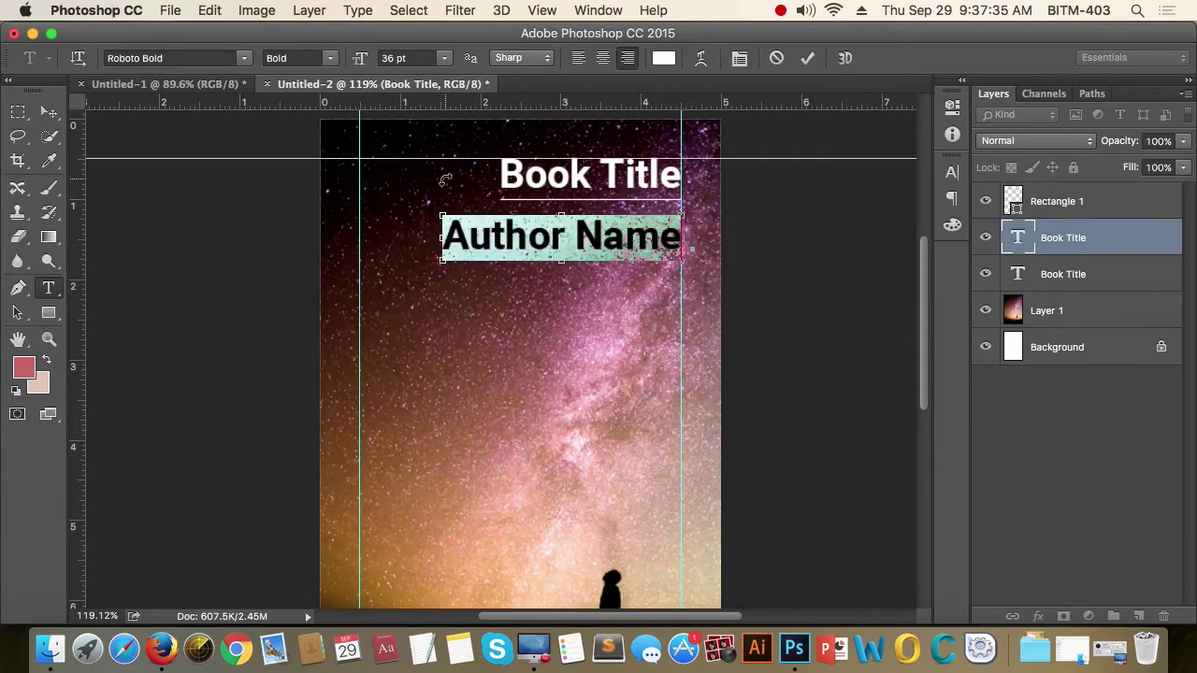
left_click(426, 58)
type("18")
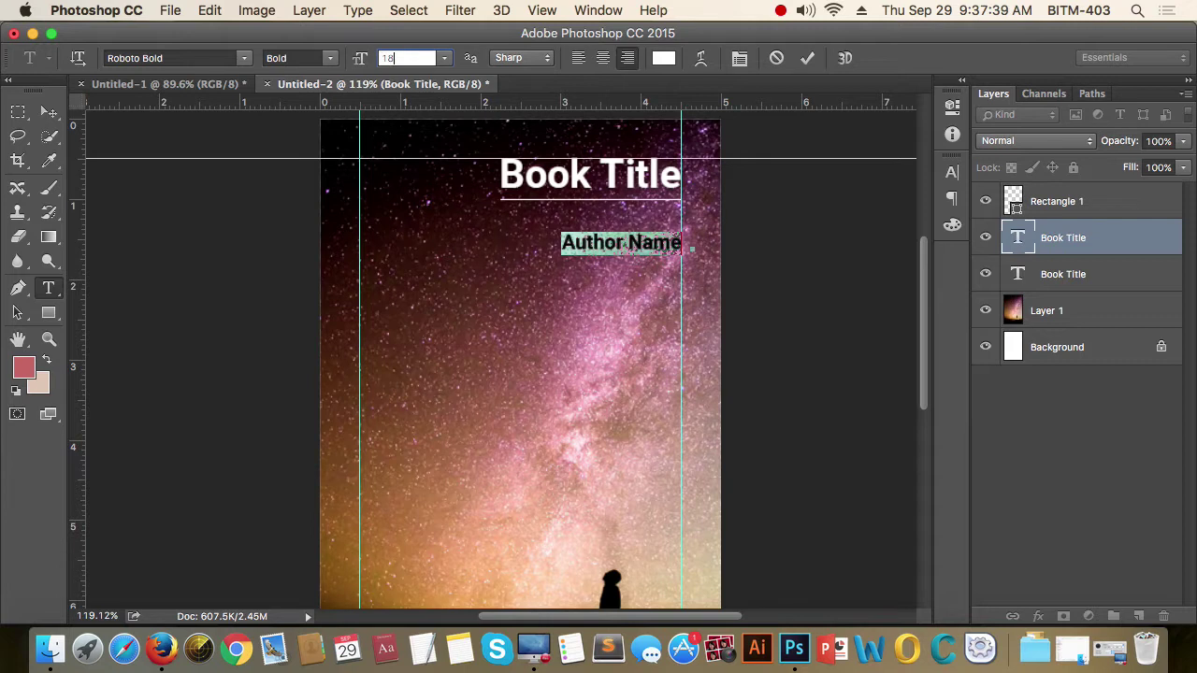
left_click(314, 58)
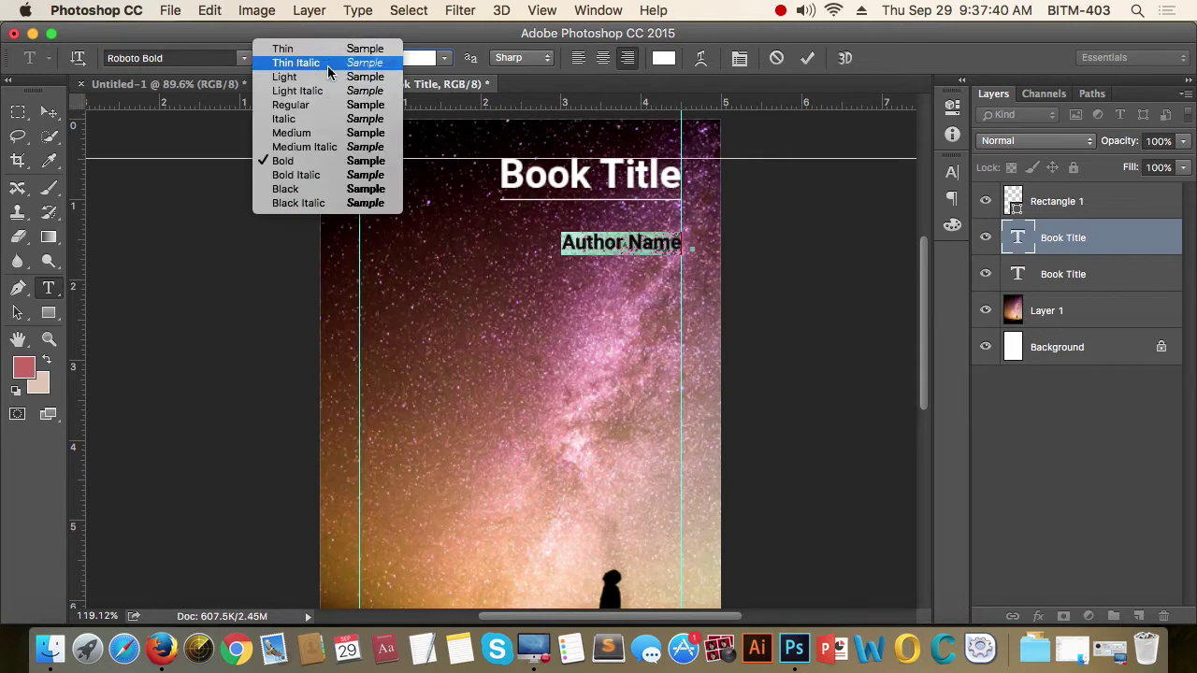
left_click(298, 105)
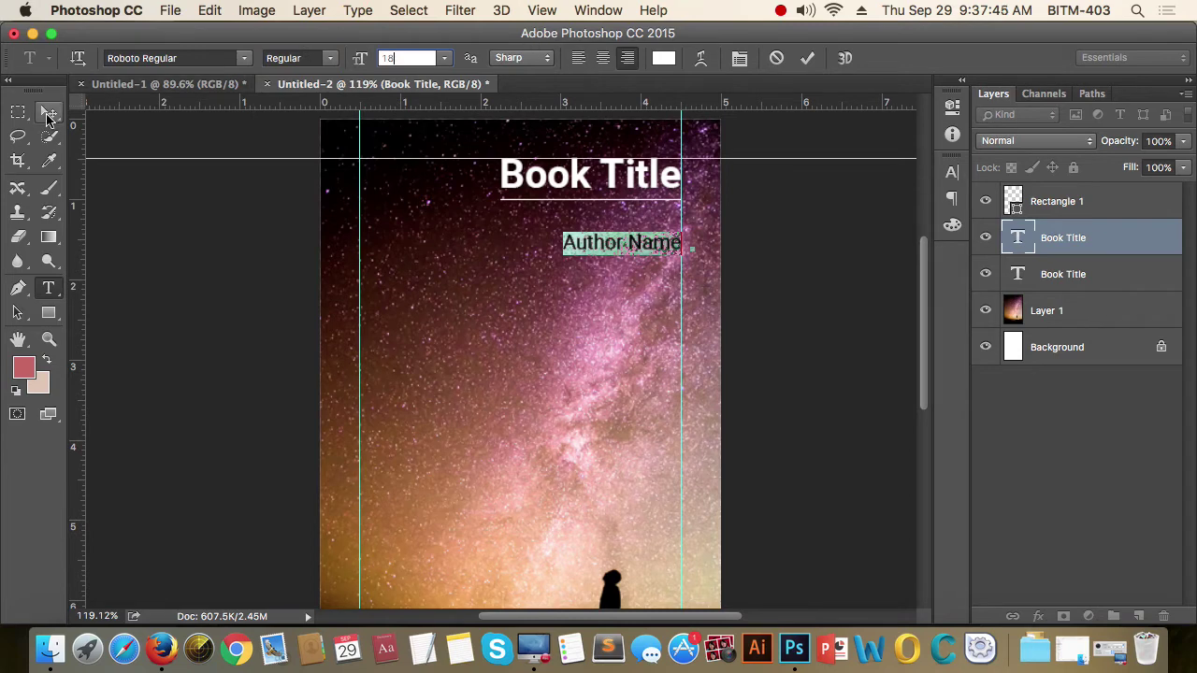
left_click(49, 112)
Nudge Author Name just beneath the underline and fit the whole cover in view.
scroll(694, 246, "up", 3)
scroll(659, 248, "up", 2)
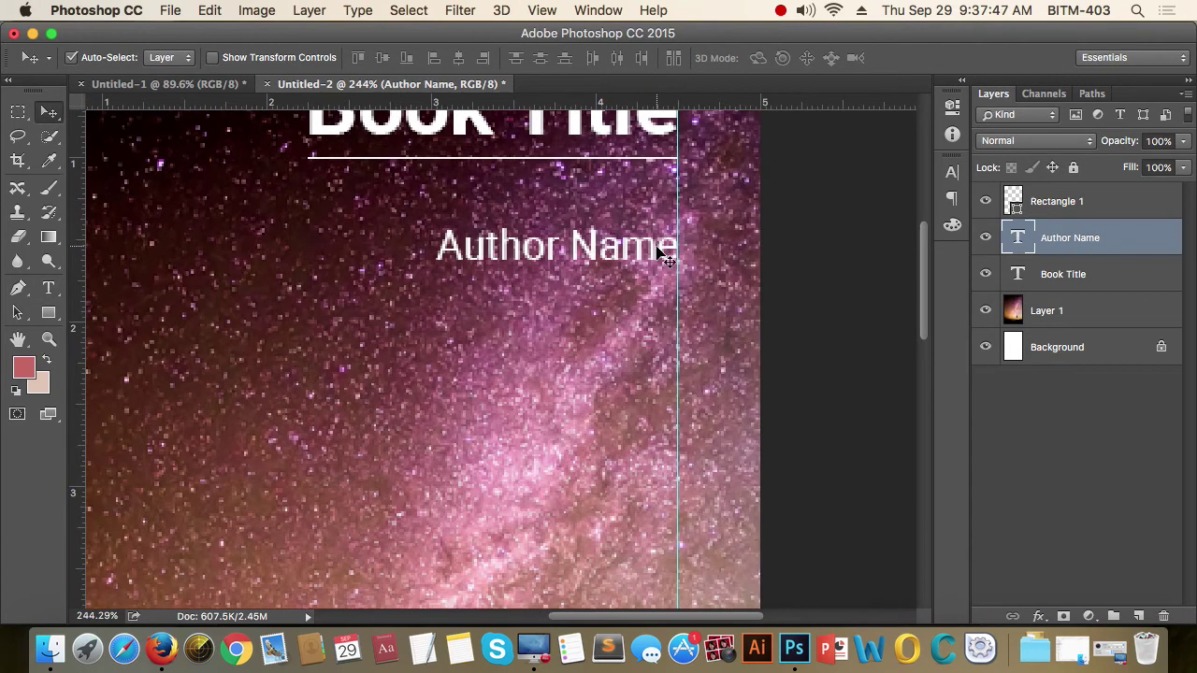
key("shift+Up")
key("shift+Up")
key("shift+Up")
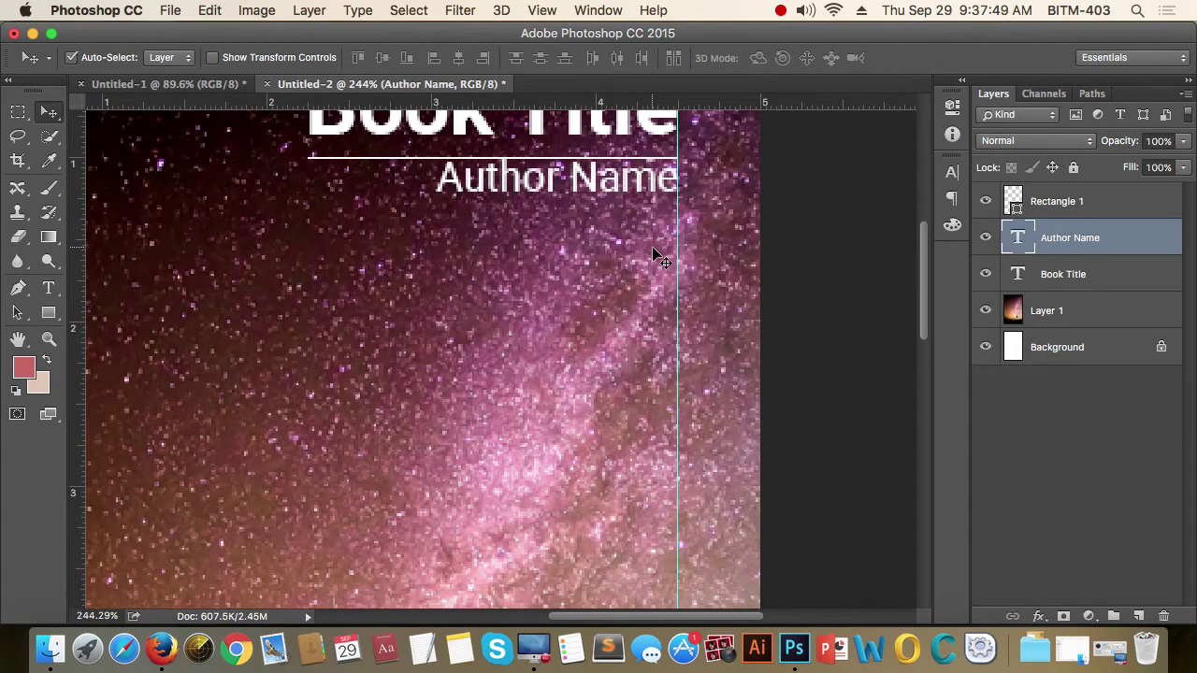
key("Up")
key("shift+Down")
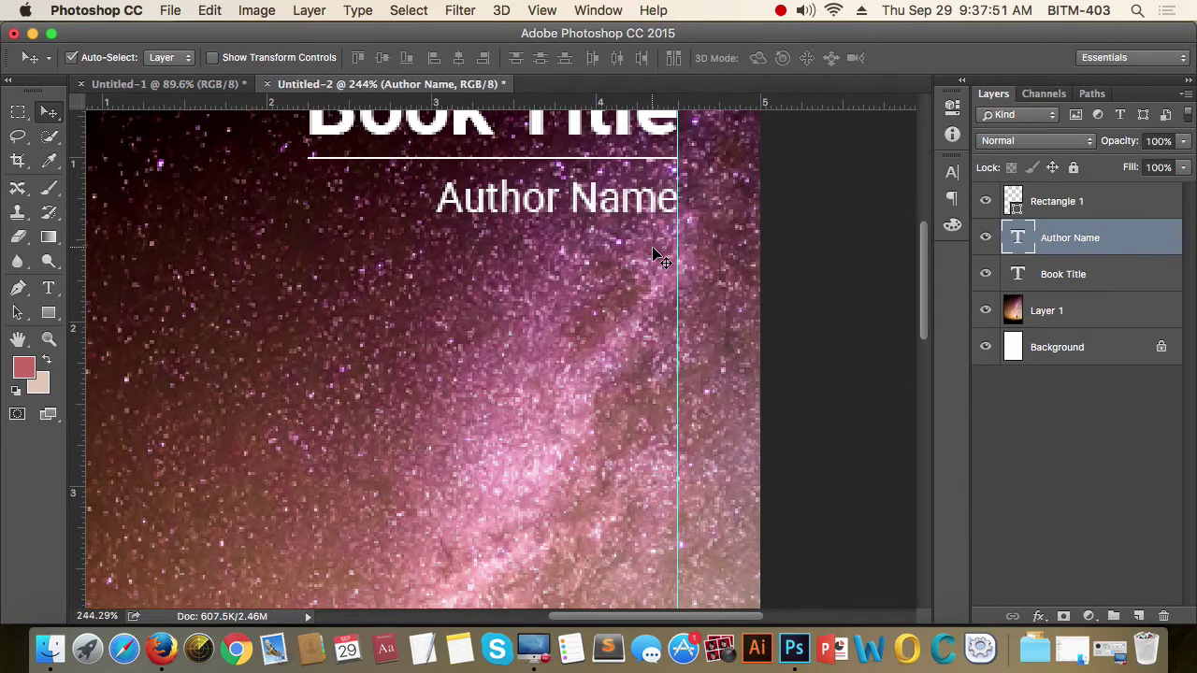
key("super+1")
key("super+0")
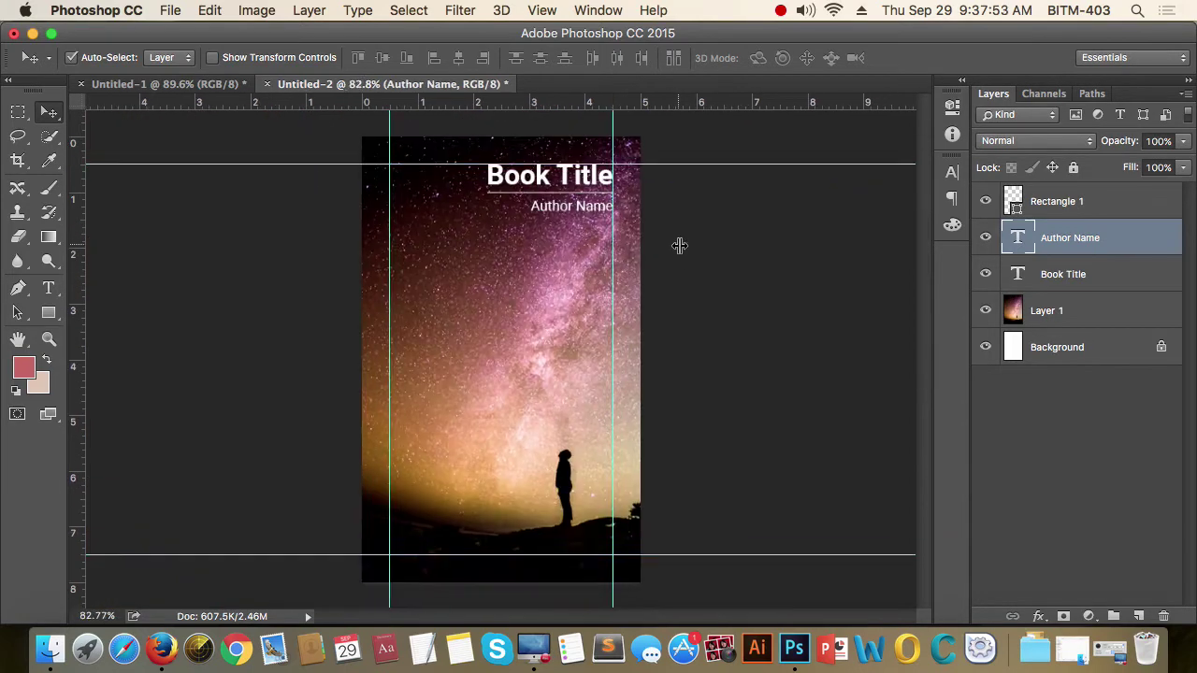
scroll(558, 203, "up", 1)
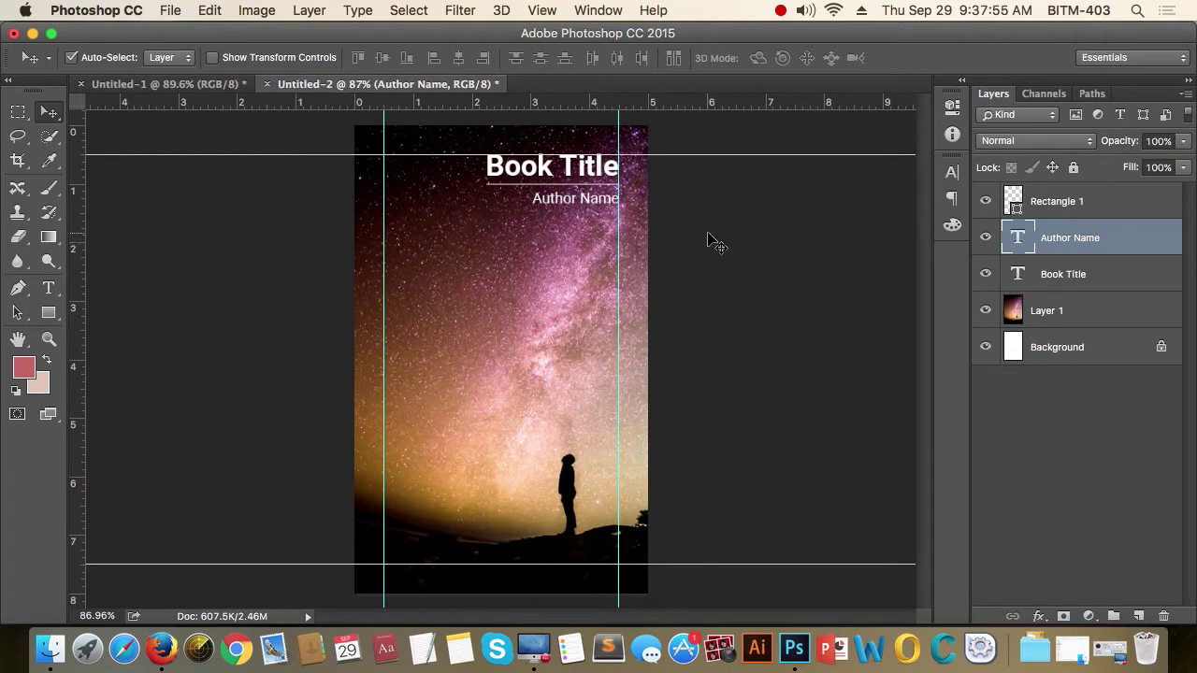
key("super")
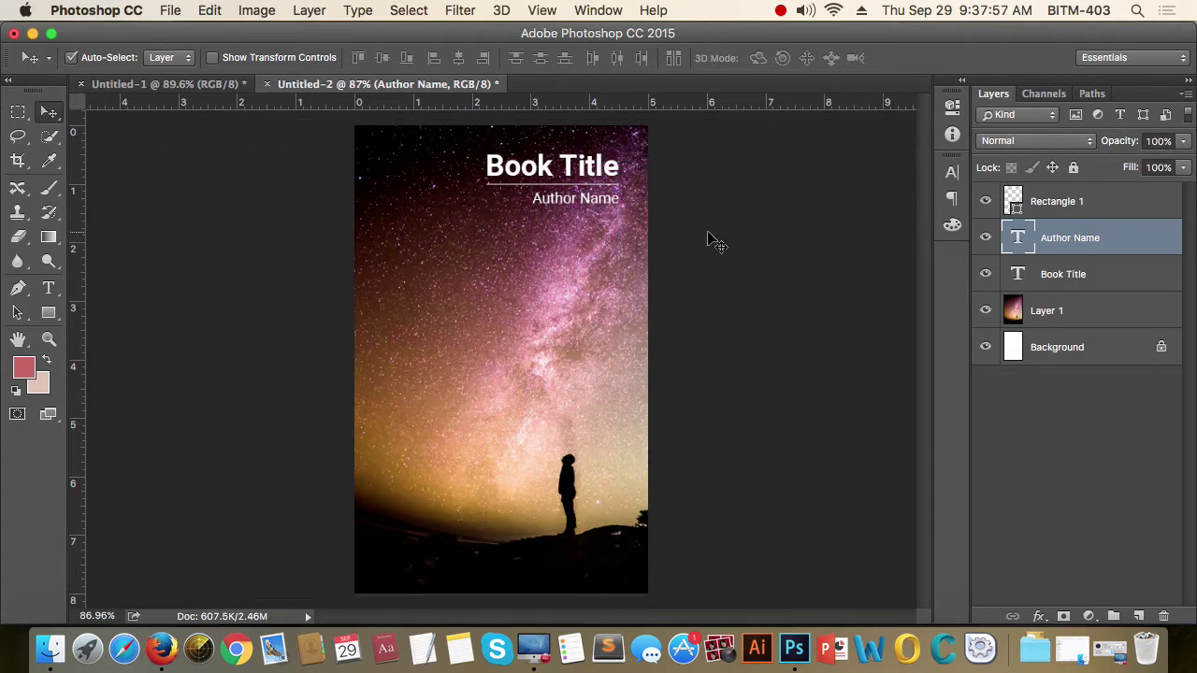
key("super+semicolon")
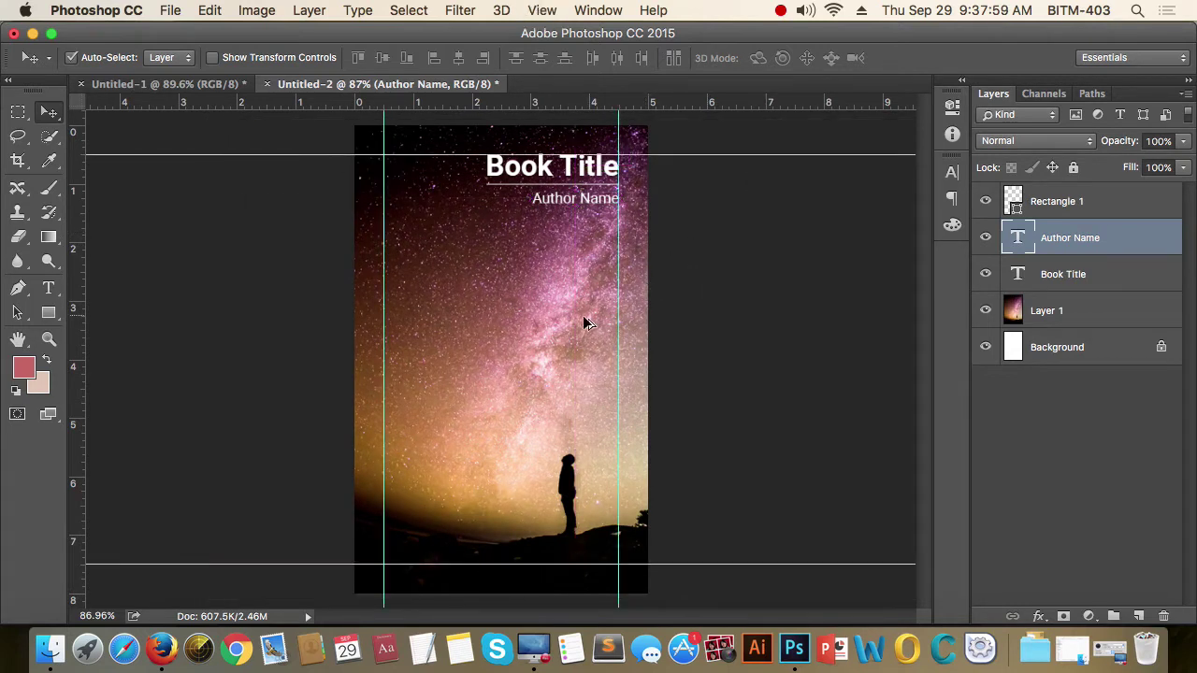
scroll(581, 323, "up", 1)
scroll(636, 297, "down", 1)
scroll(658, 417, "down", 1)
scroll(660, 412, "down", 1)
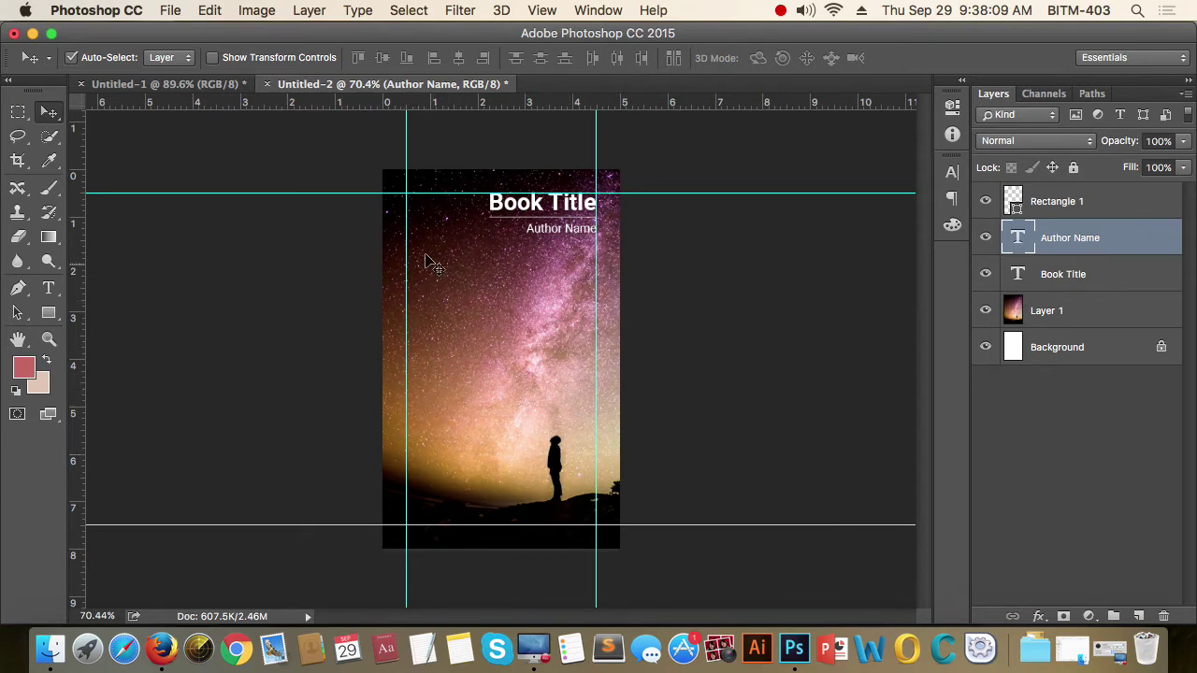
scroll(484, 404, "up", 3)
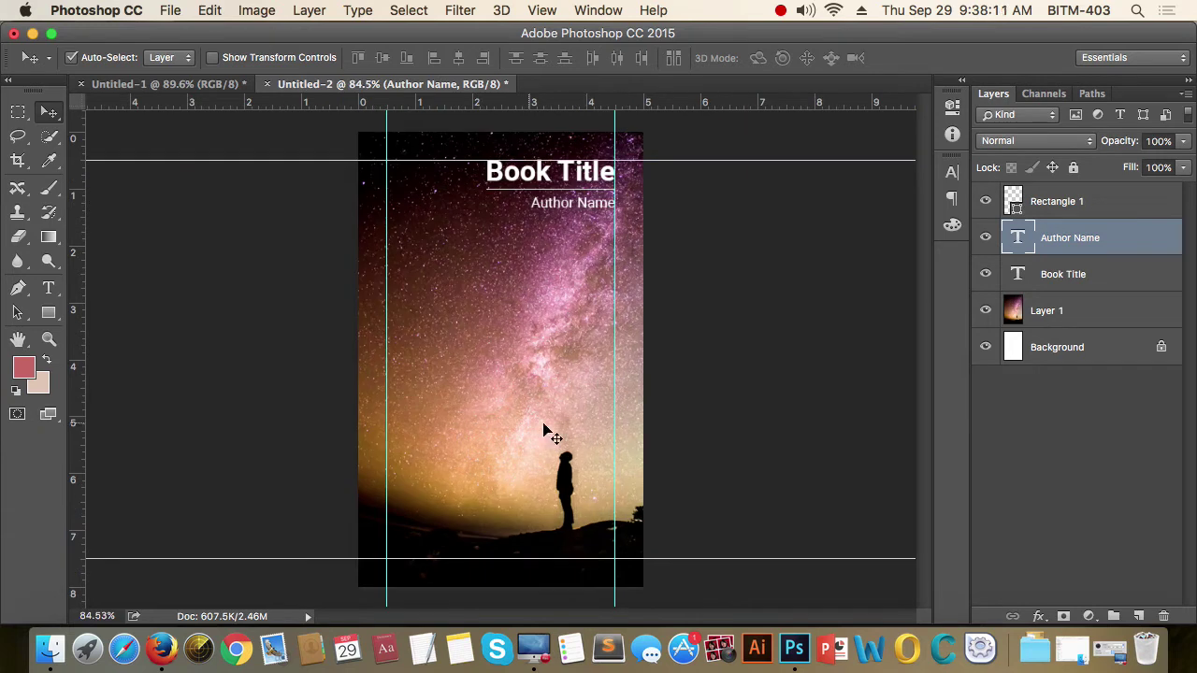
scroll(548, 427, "up", 1)
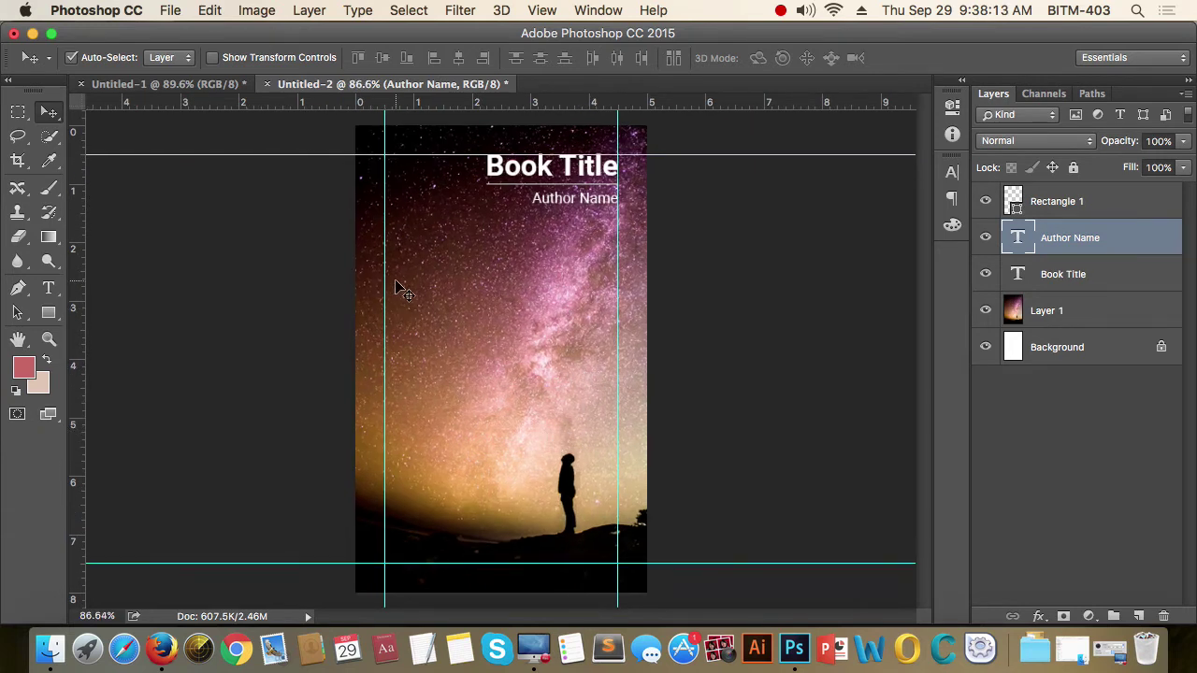
scroll(447, 318, "down", 1)
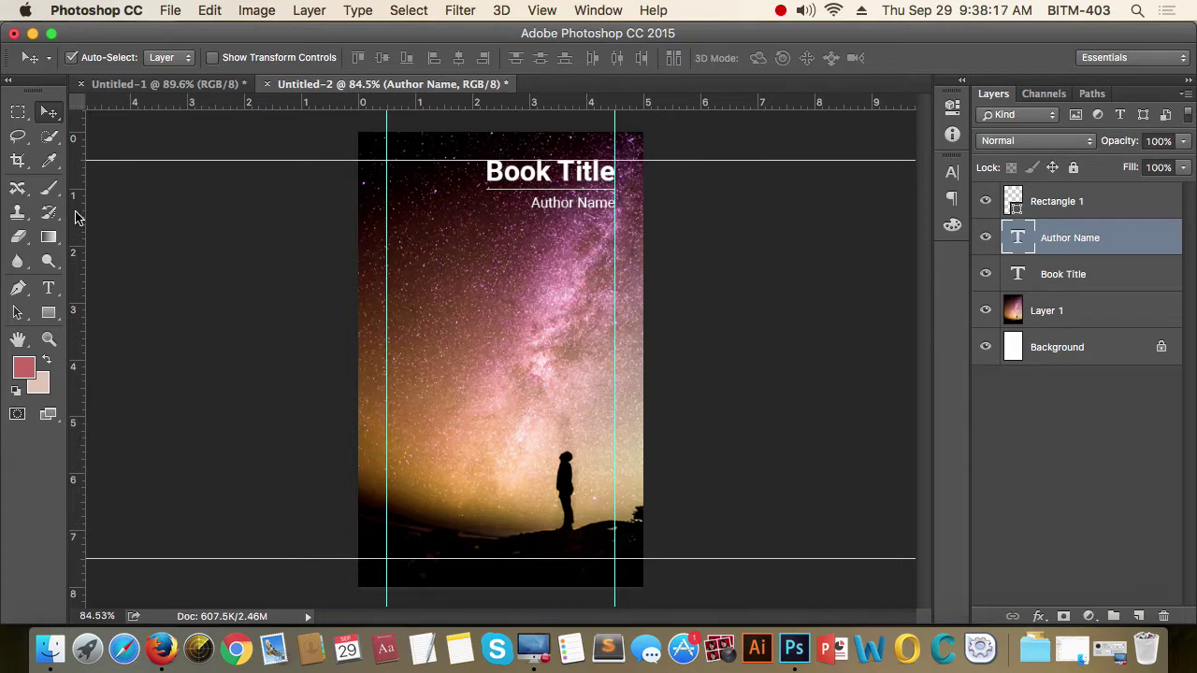
Create a 100 × 100 px rectangle shape, then resize it to 50 × 50 px.
left_click(48, 313)
left_click(470, 304)
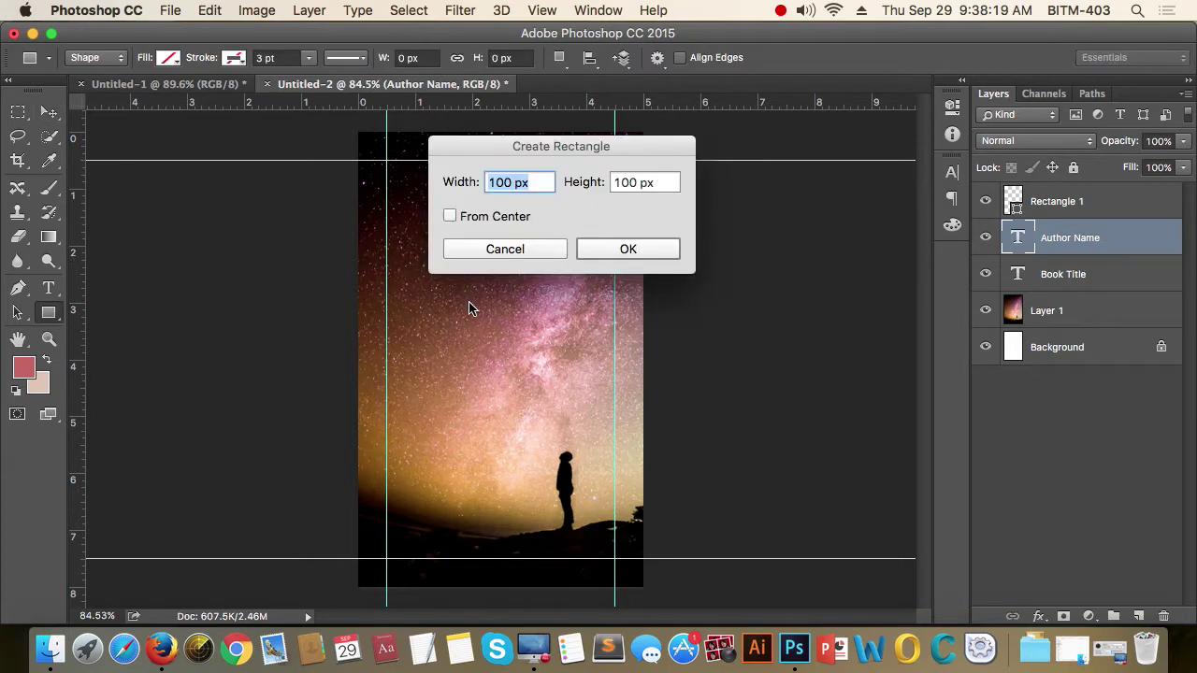
key("Return")
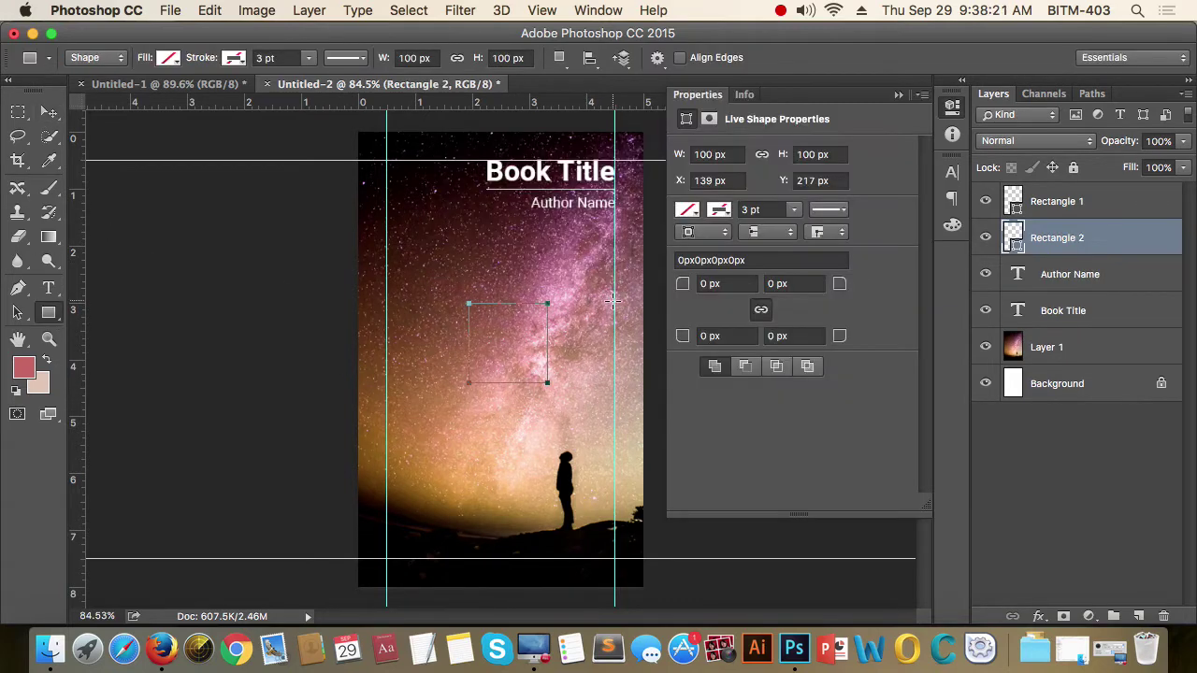
double_click(734, 154)
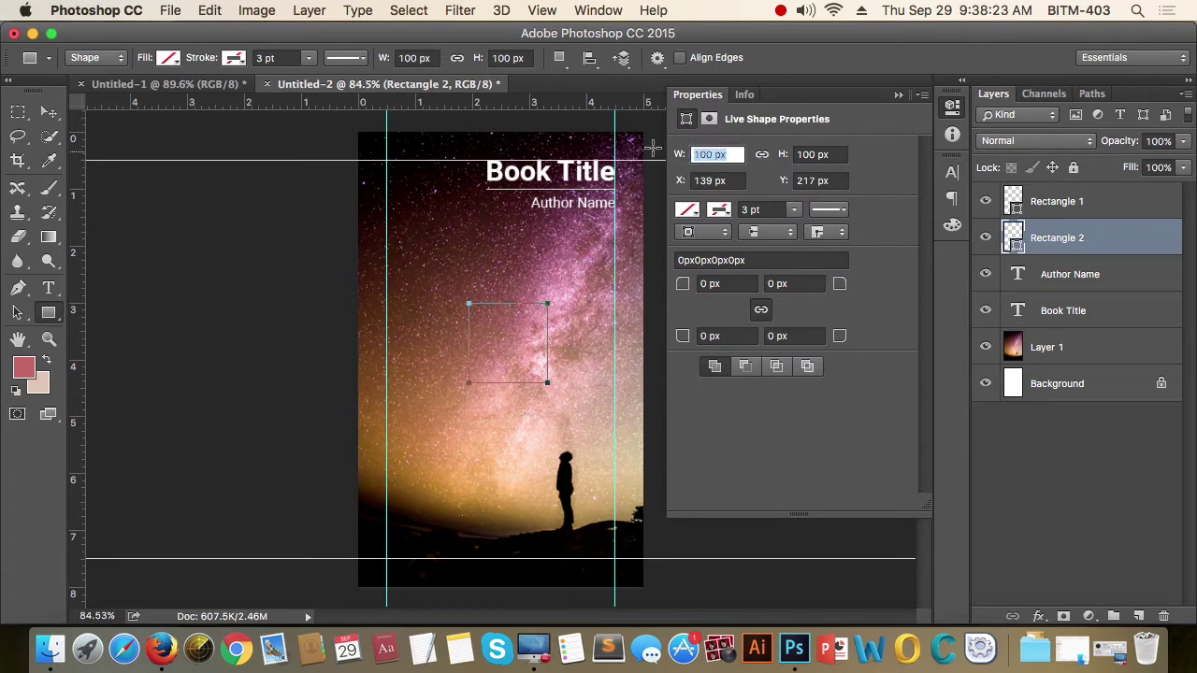
type("50")
key("Tab")
type("50")
key("Return")
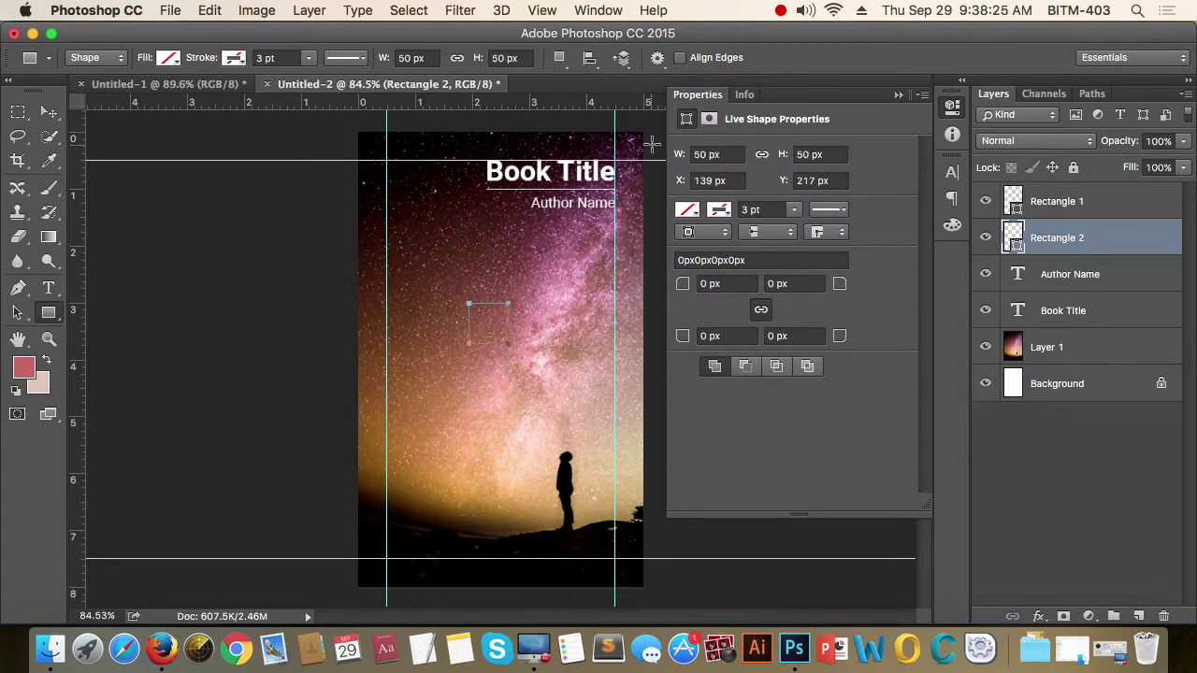
Resize the rectangle to a 70 × 70 px square, correcting a mistyped 701 height.
double_click(735, 154)
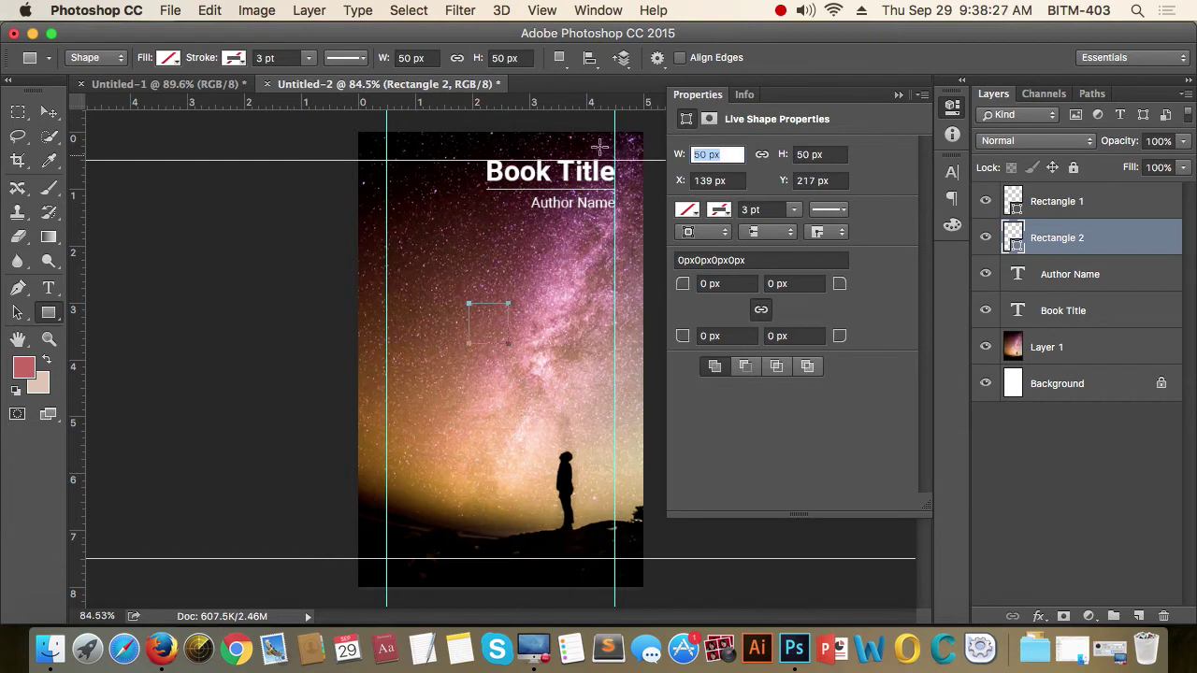
type("70")
key("Tab")
type("701")
key("Return")
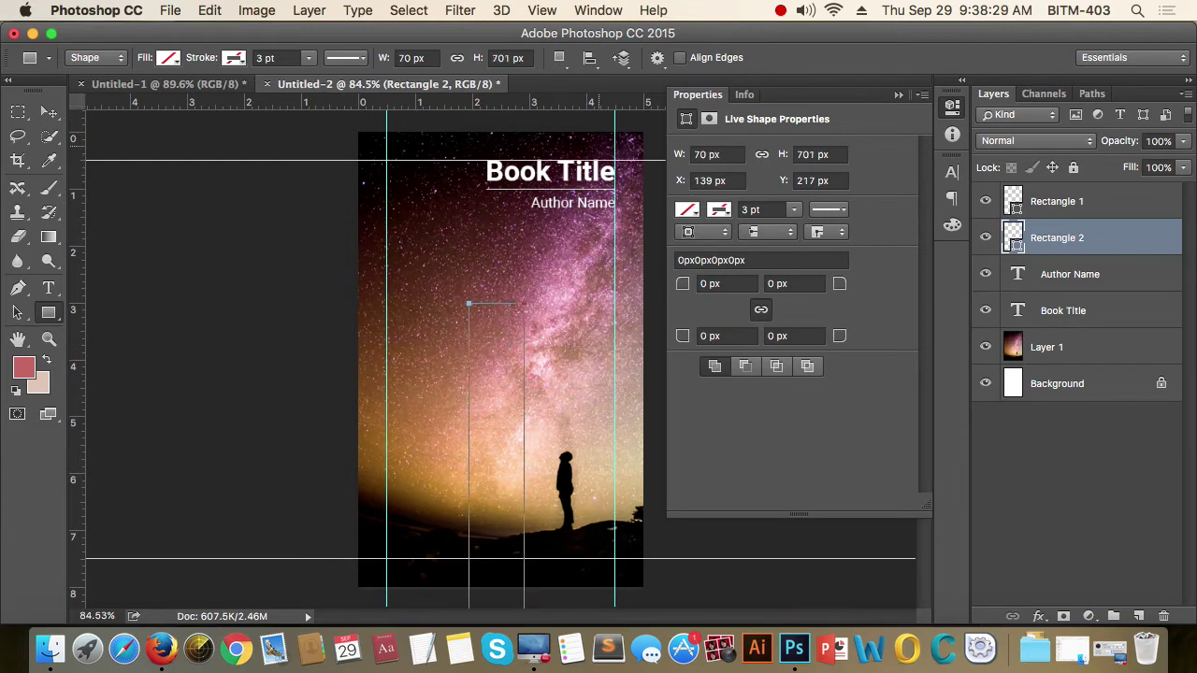
left_click(839, 155)
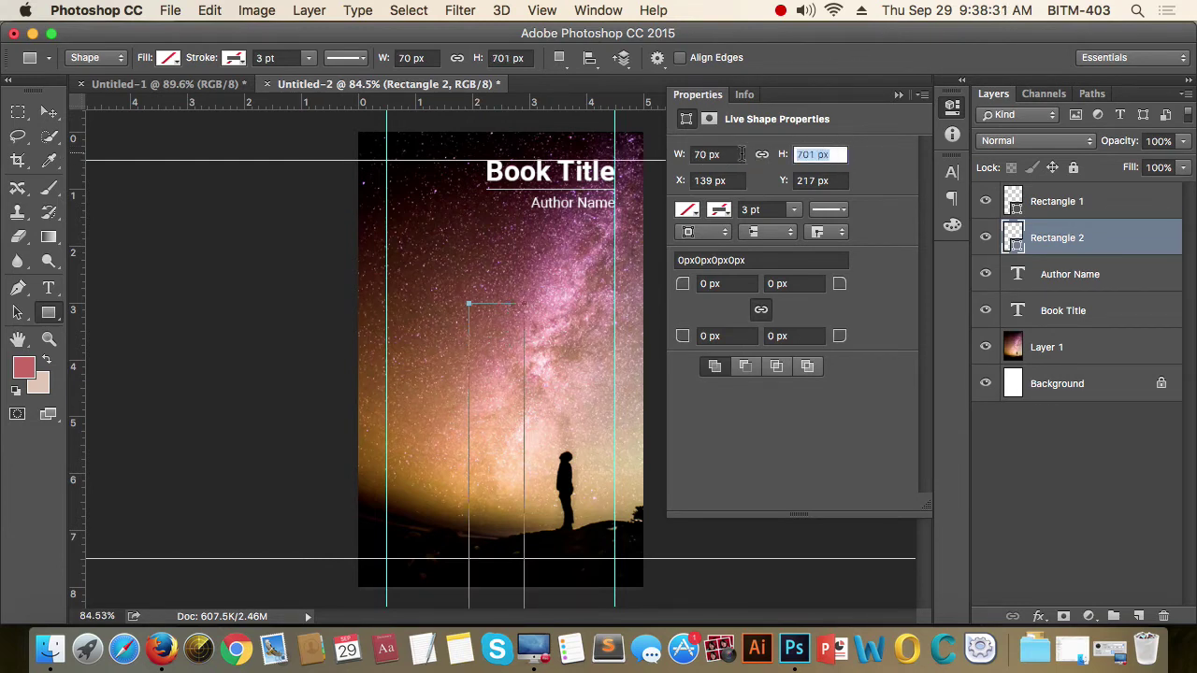
type("70")
key("Return")
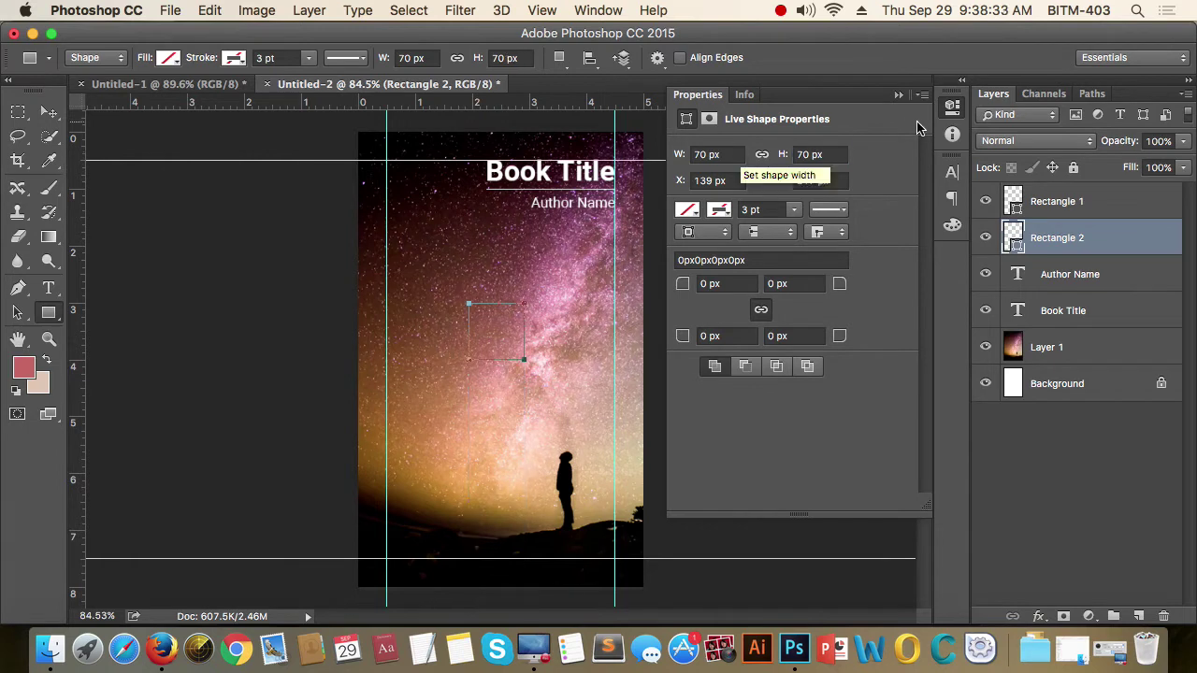
Give the square a solid white fill.
left_click(897, 94)
left_click(168, 58)
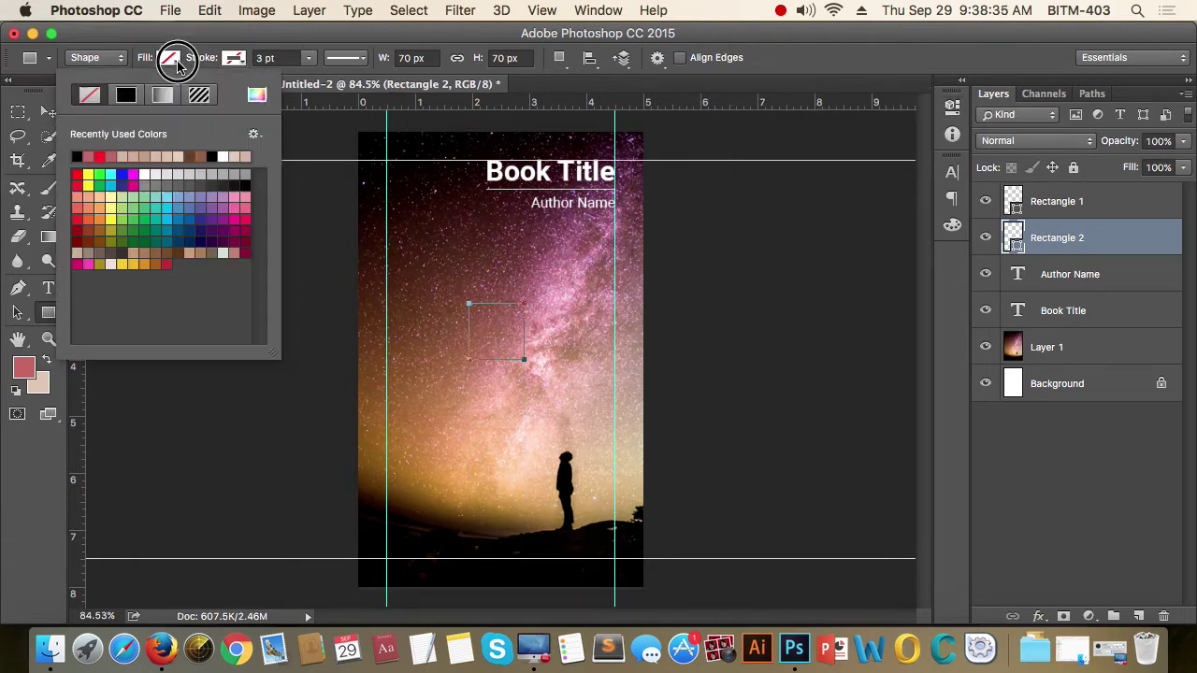
left_click(127, 94)
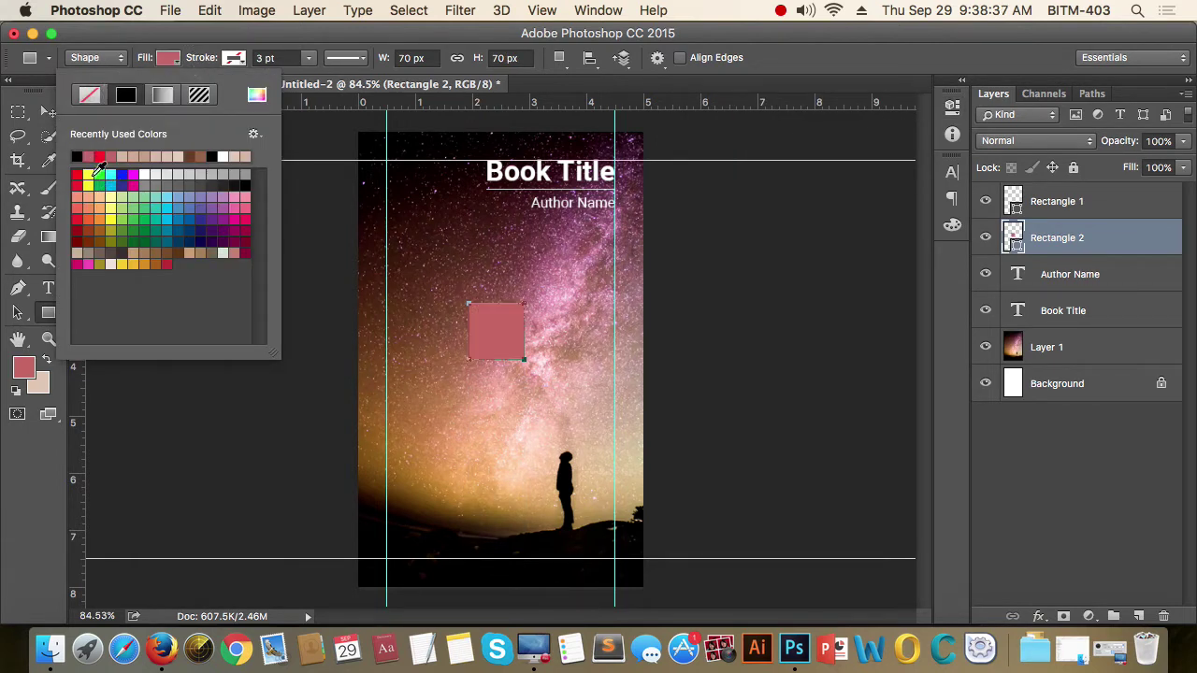
left_click(147, 174)
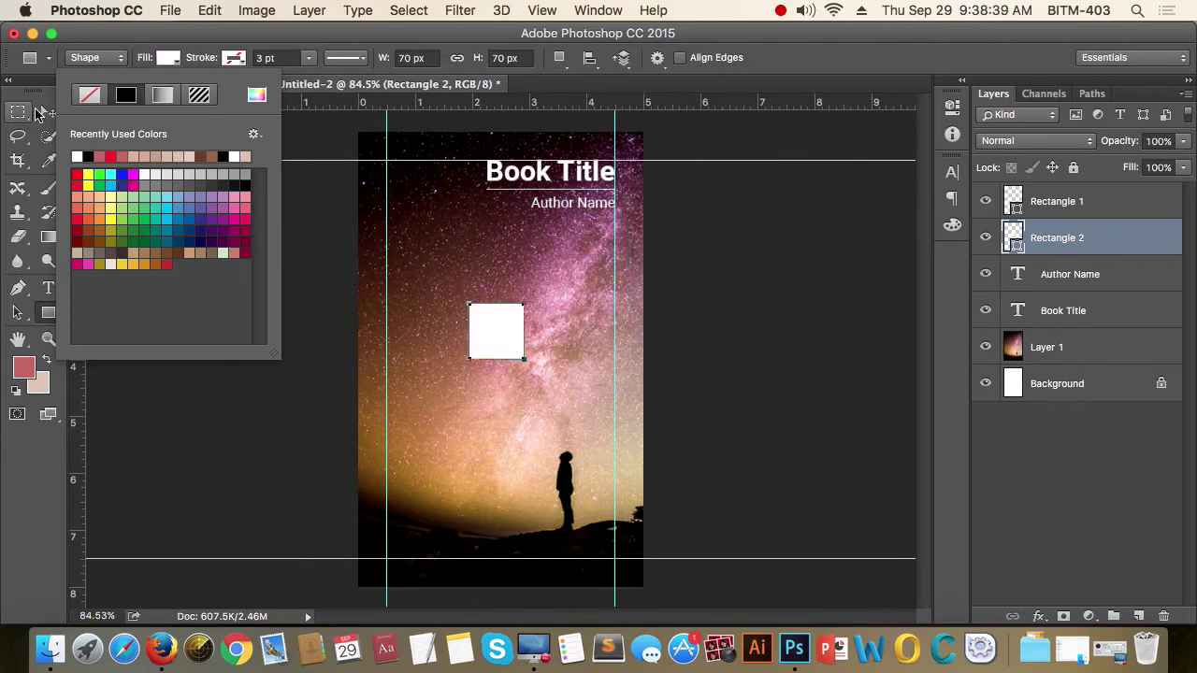
left_click(49, 113)
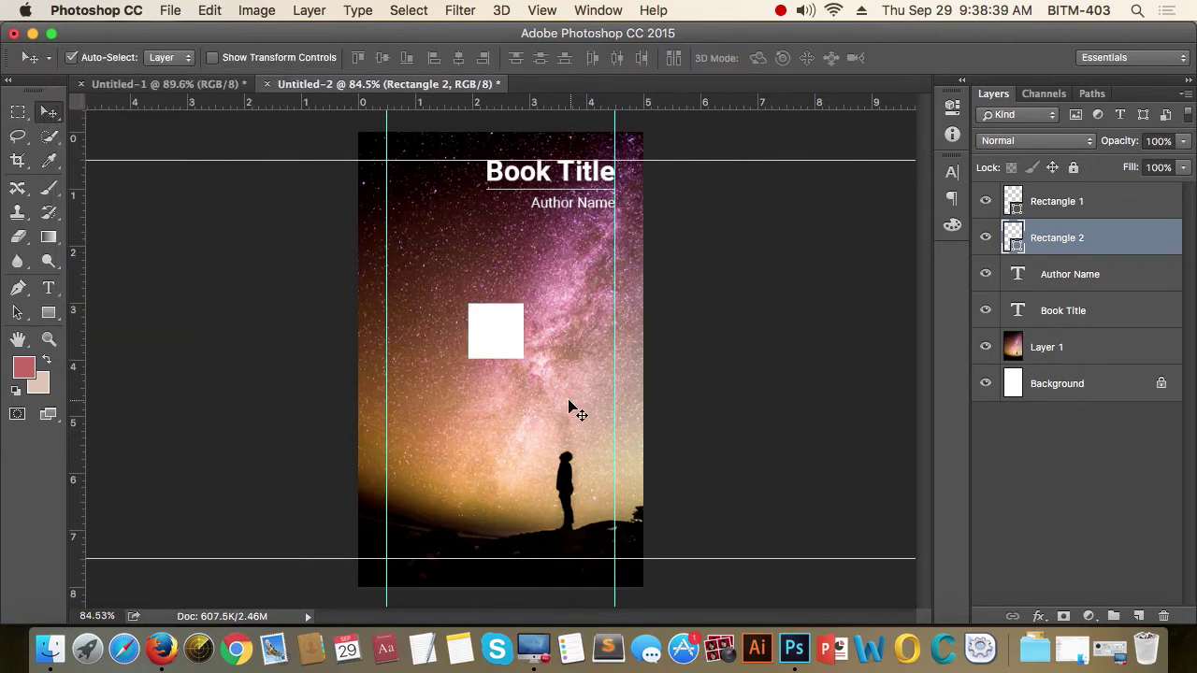
Rotate the white square 45° with Free Transform into a diamond.
double_click(1017, 240)
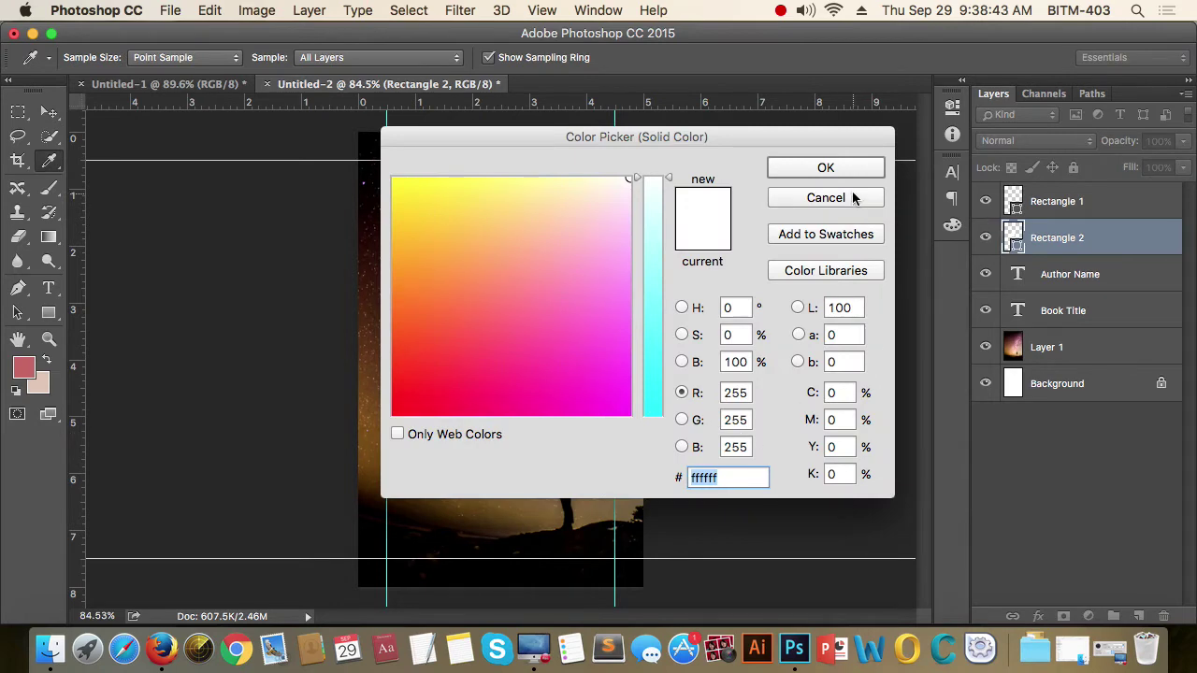
left_click(828, 172)
key("super+t")
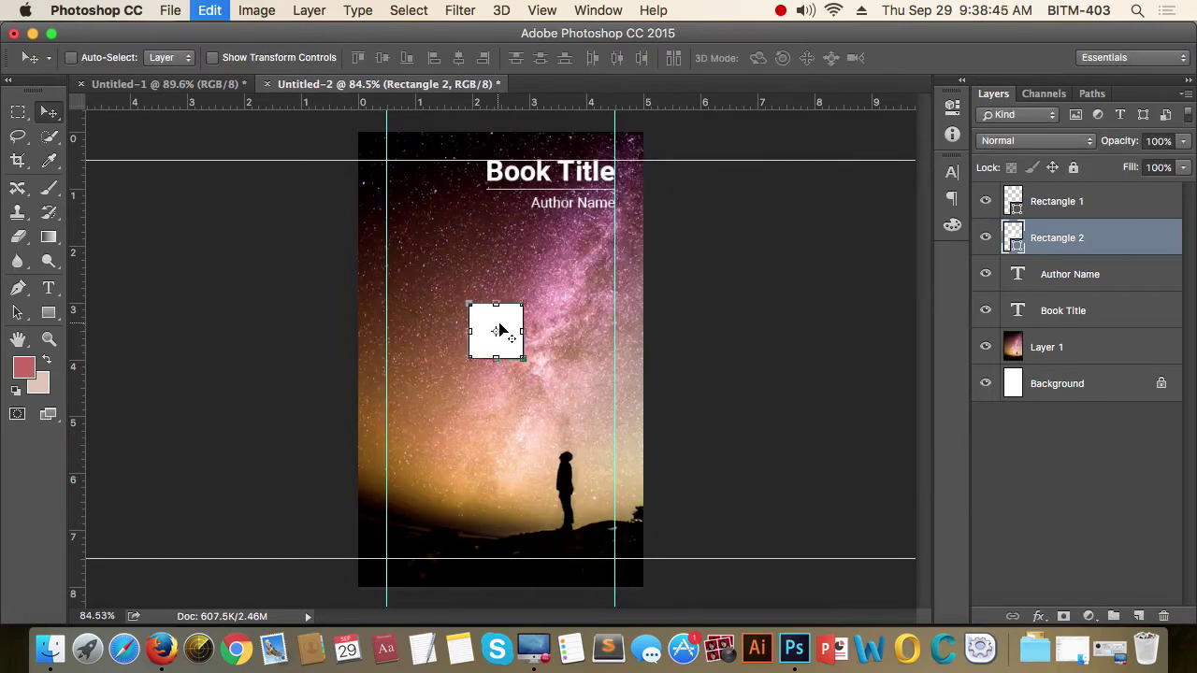
left_click_drag(535, 300, 559, 348)
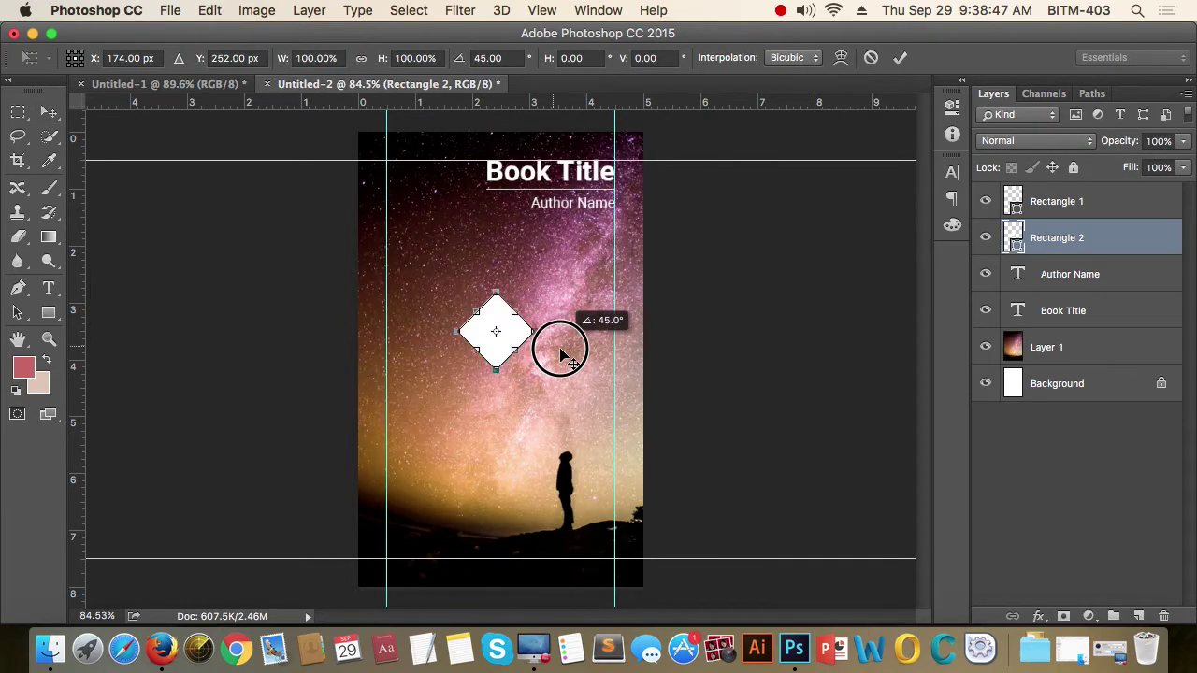
key("Return")
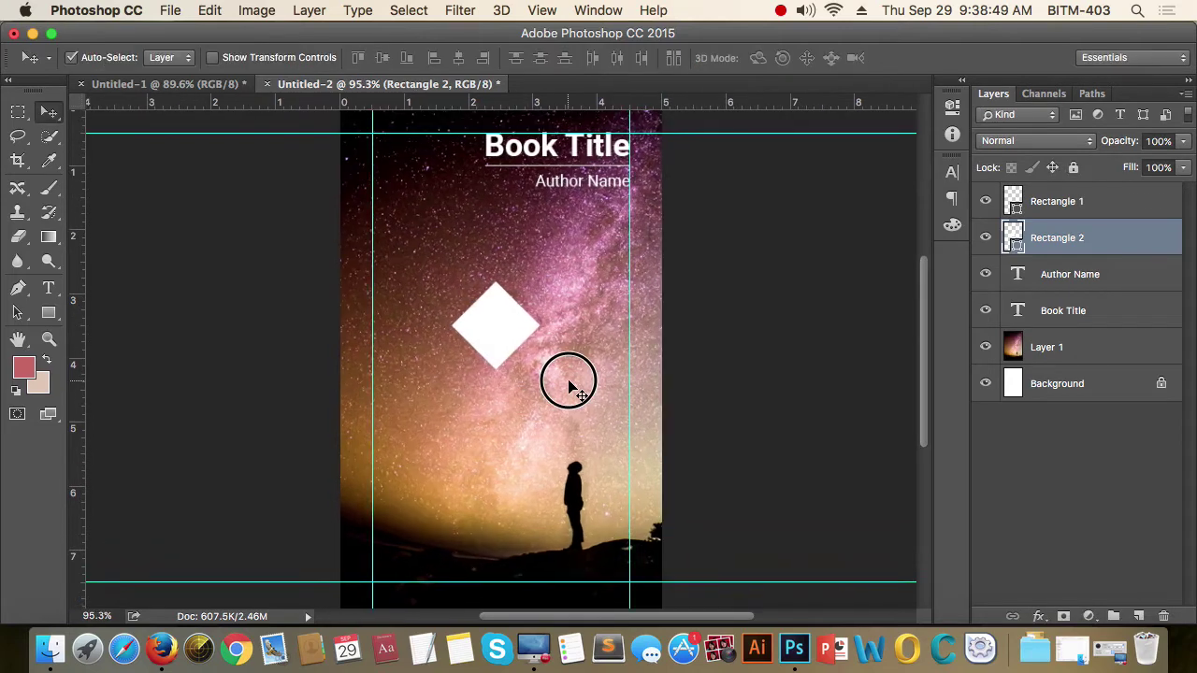
Move the diamond to the cover's bottom edge and Alt-drag a copy beside it.
scroll(660, 277, "down", 2)
left_click_drag(490, 343, 491, 578)
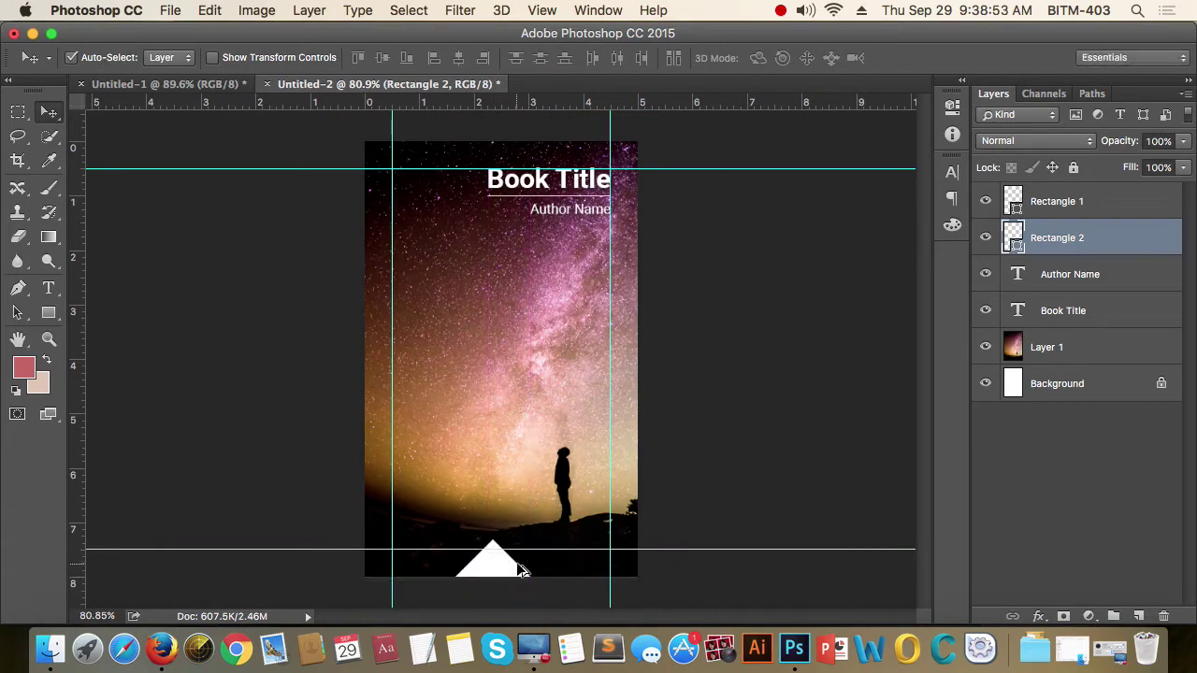
left_click_drag(503, 560, 424, 563)
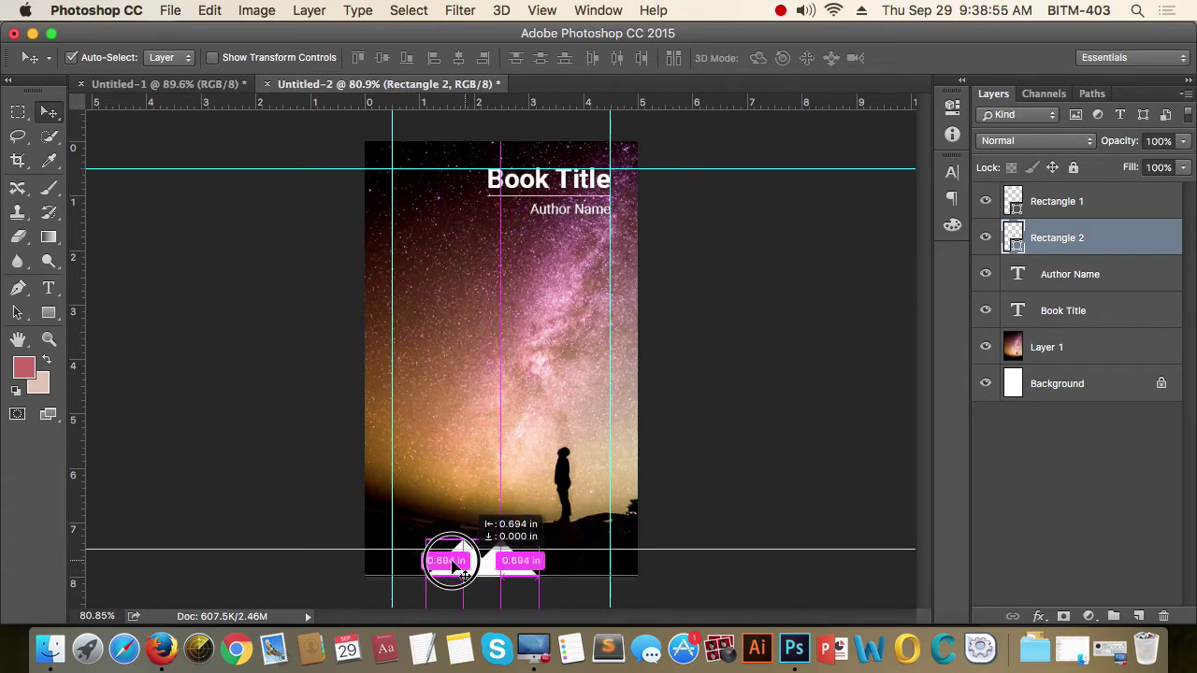
Select both bottom triangles and nudge them slightly right.
scroll(426, 563, "up", 2)
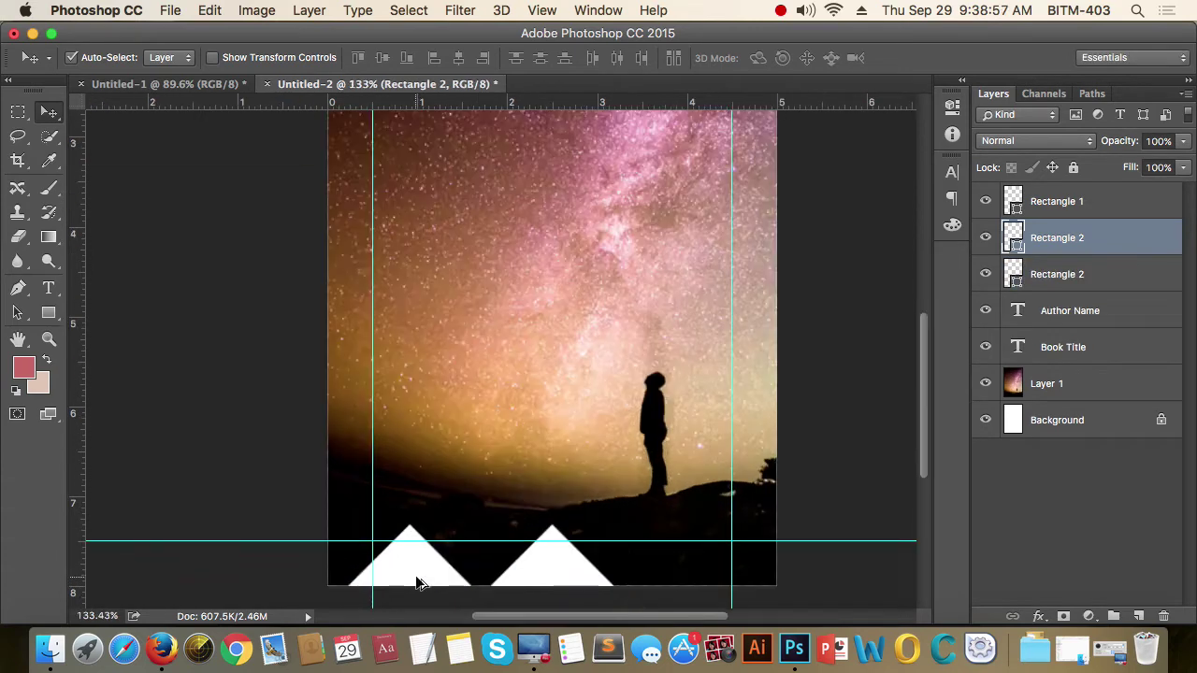
scroll(484, 542, "up", 2)
scroll(555, 299, "up", 2)
scroll(564, 365, "up", 1)
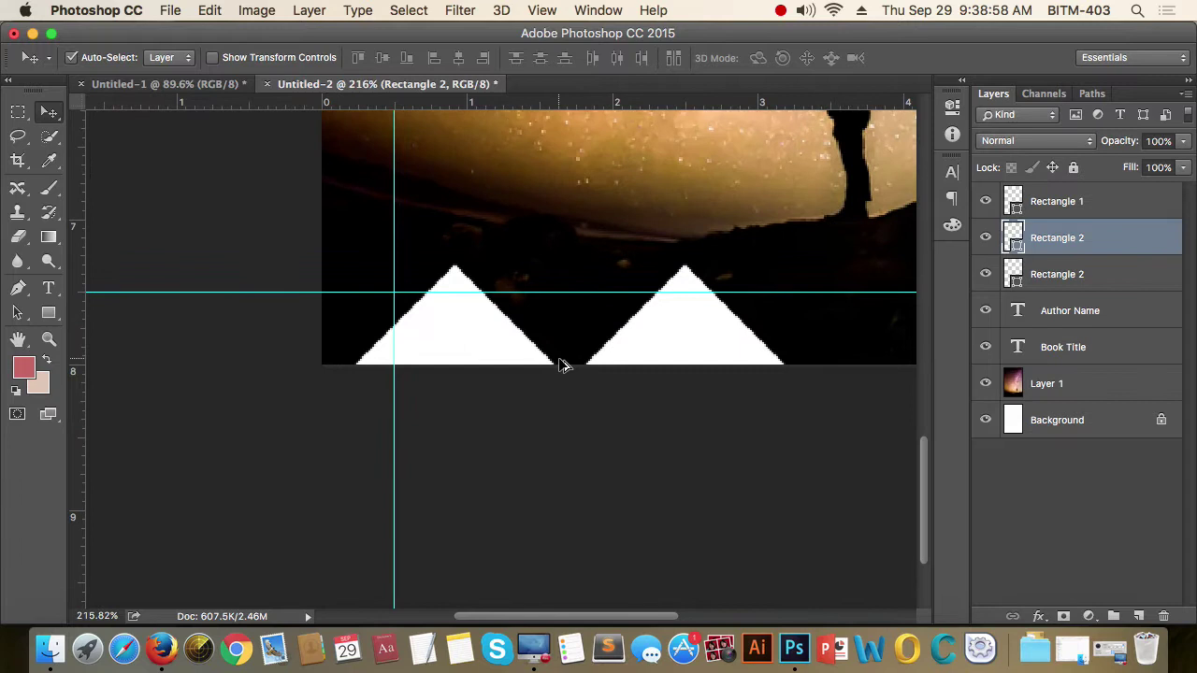
left_click(654, 342)
left_click(456, 344, "shift")
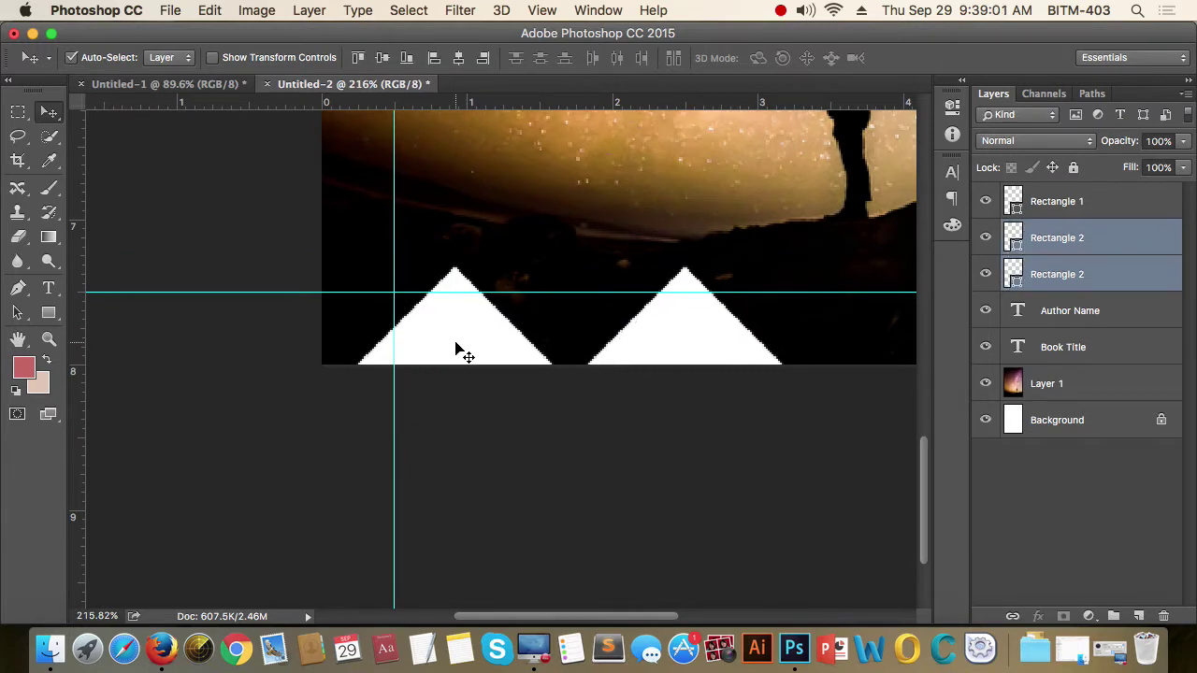
key("shift+Left")
key("shift+Right")
key("Right")
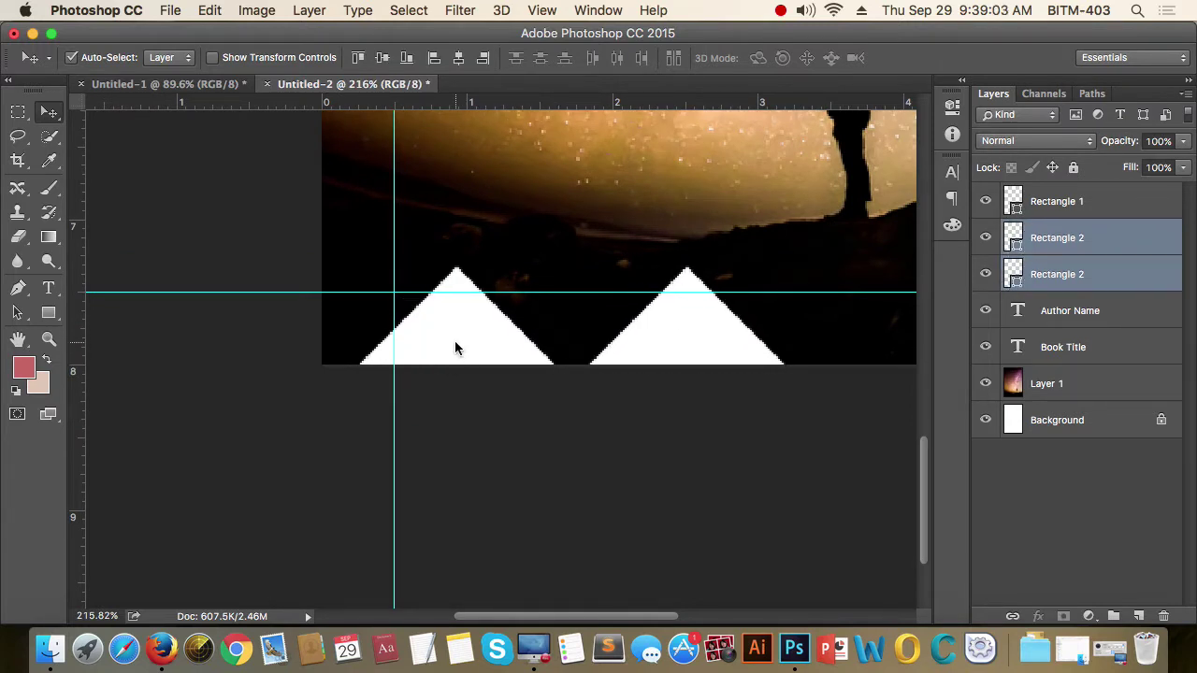
key("Right")
key("Right")
key("Right")
key("Right")
Copy one triangle upward as a diamond between the triangles and nudge it into place.
scroll(486, 313, "down", 2)
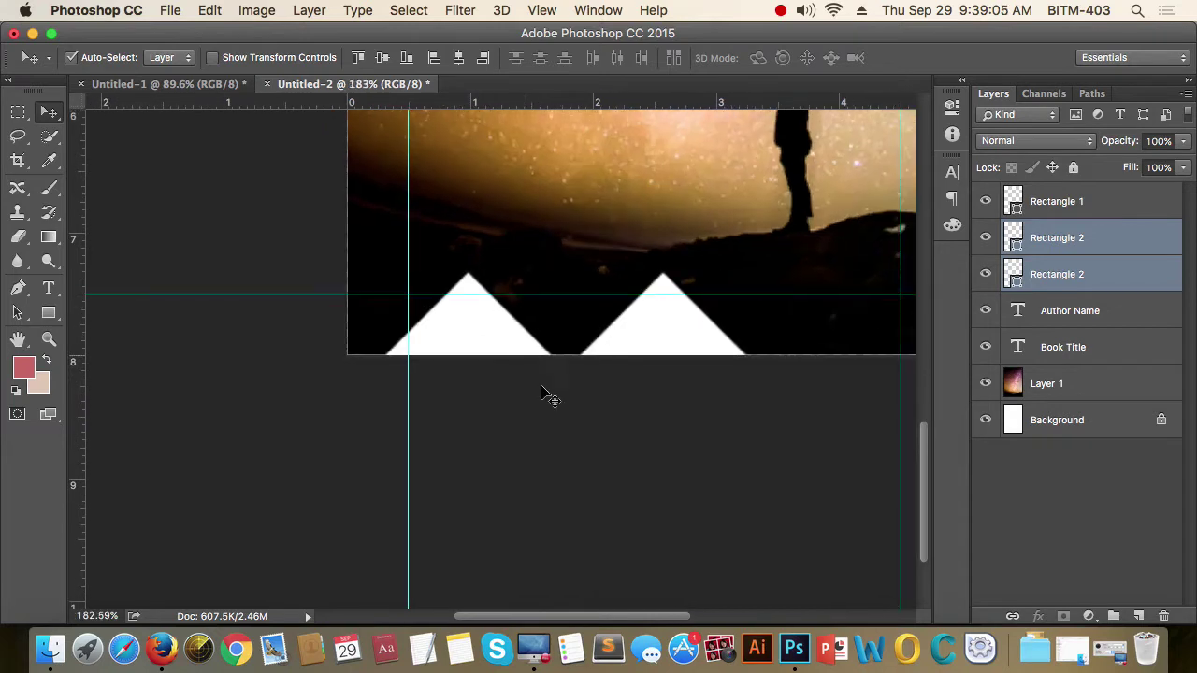
left_click(508, 369)
left_click_drag(494, 334, 575, 223)
key("Down")
key("Down")
key("Down")
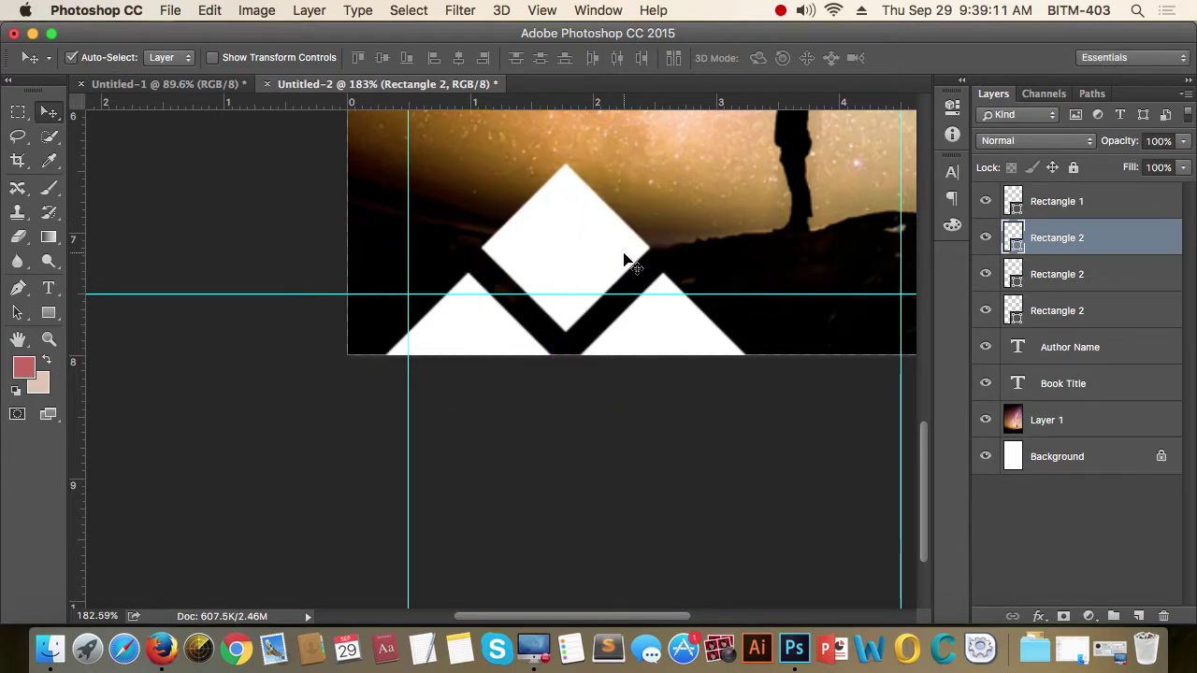
key("Left")
key("Left")
key("Left")
Copy both bottom triangles upward into two diamonds.
scroll(624, 259, "down", 1)
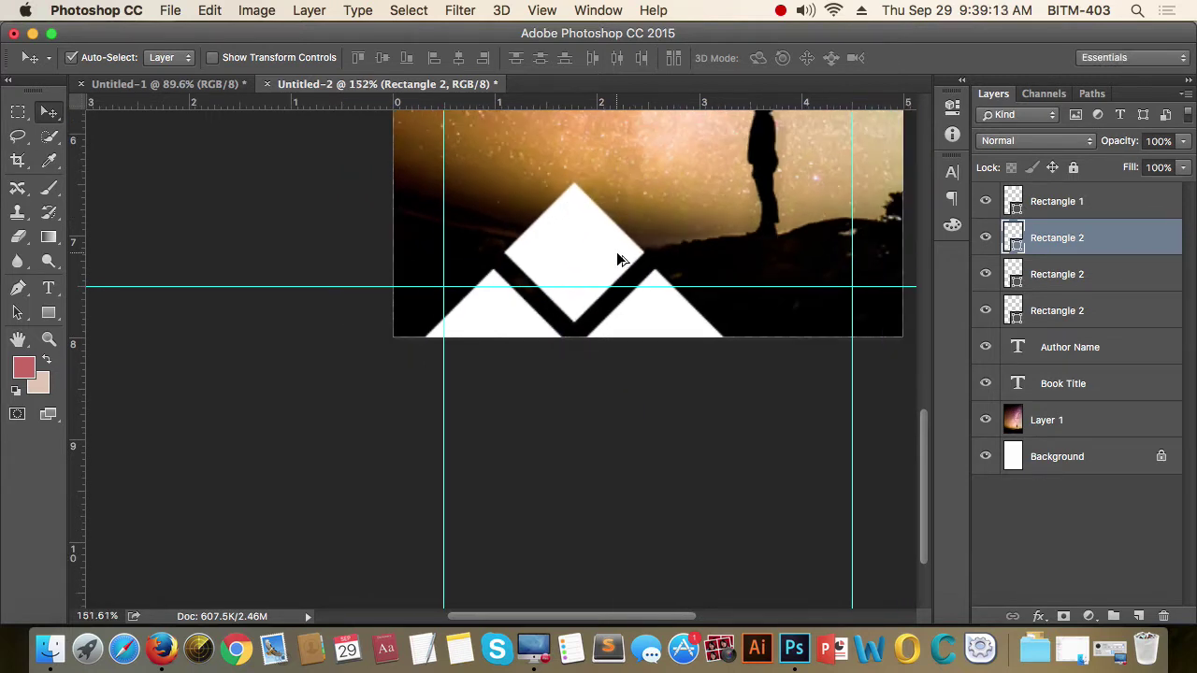
scroll(620, 259, "down", 1)
scroll(604, 277, "down", 1)
left_click(529, 383)
left_click(654, 374, "shift")
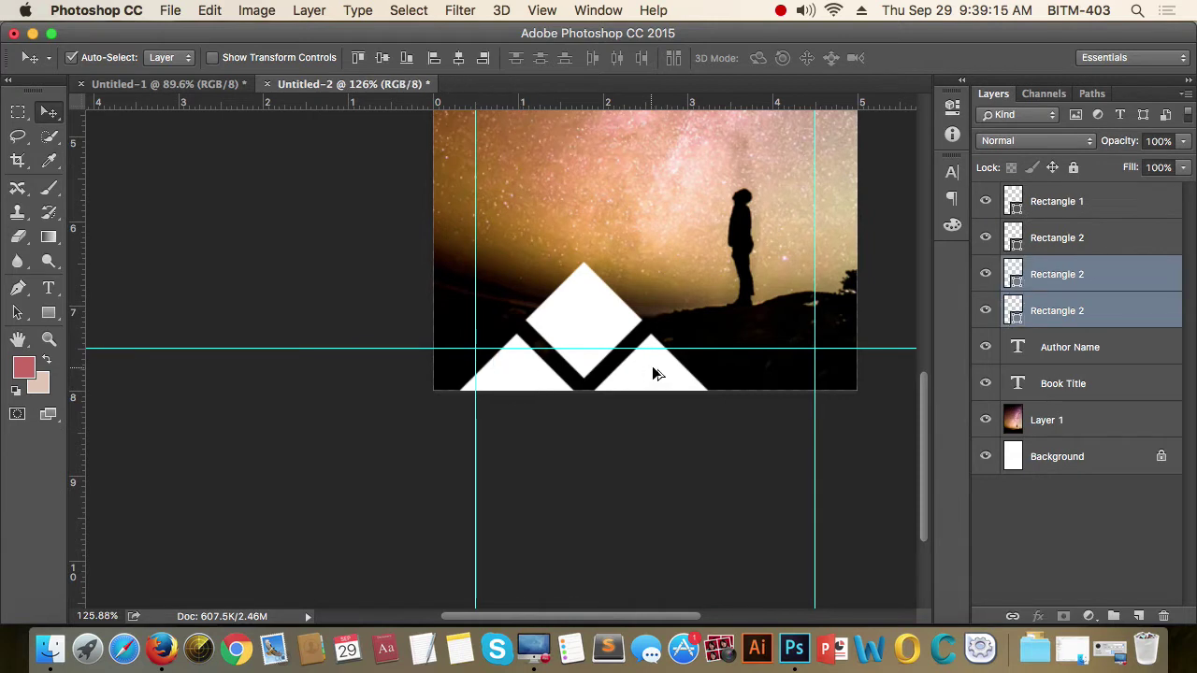
left_click_drag(655, 374, 652, 229)
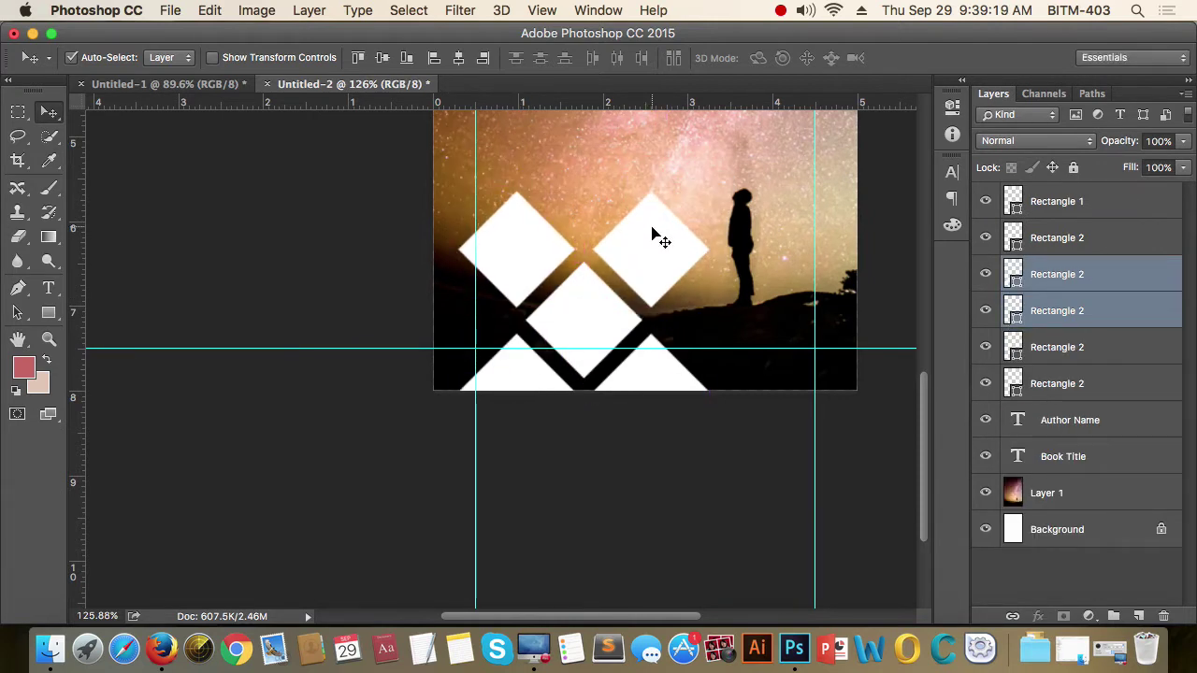
Copy the centre diamond upward to start the next lattice row.
scroll(655, 234, "down", 2)
left_click_drag(589, 259, 575, 353)
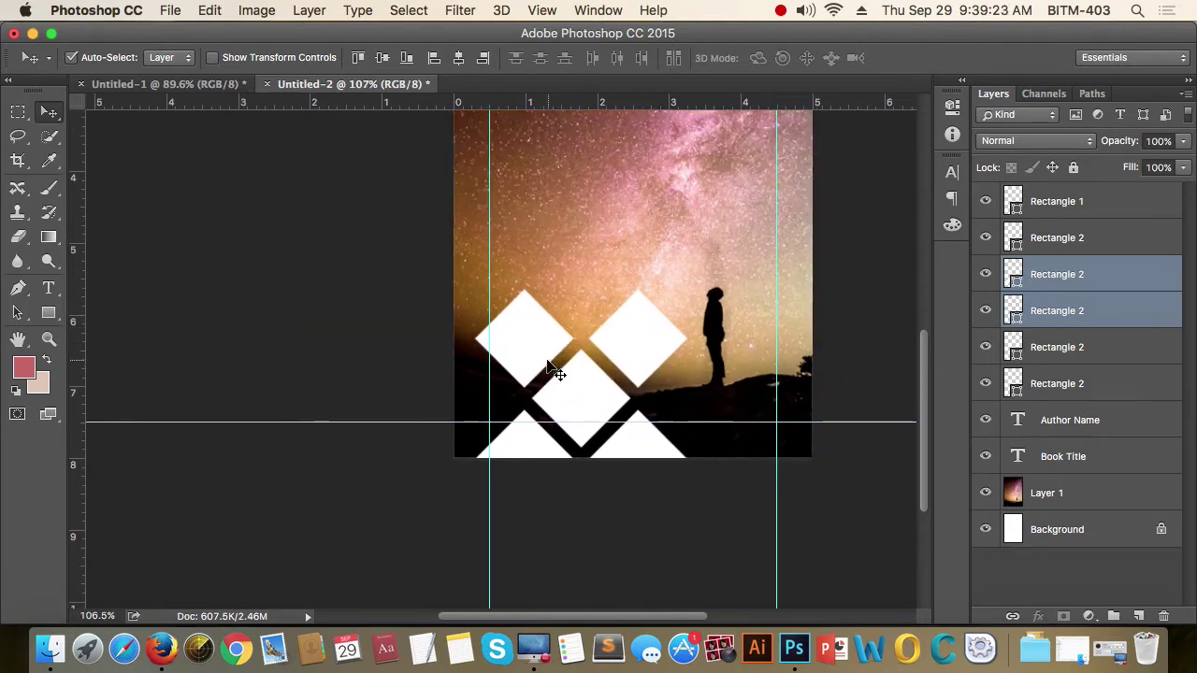
left_click(655, 558)
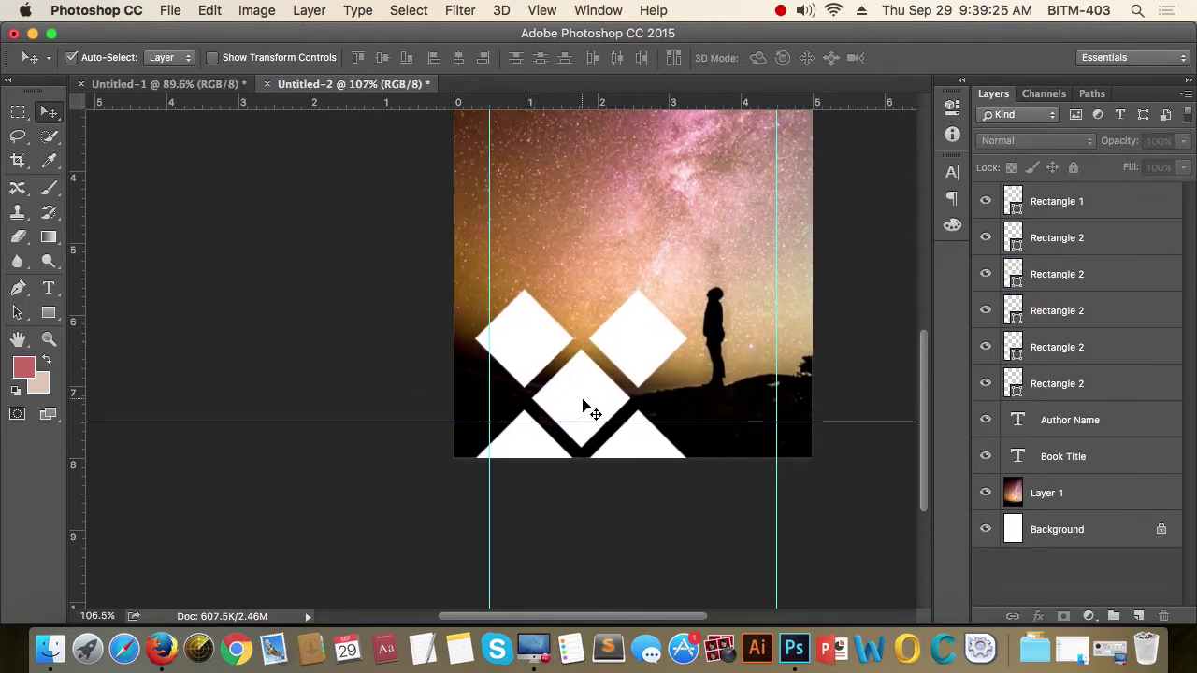
left_click_drag(583, 405, 587, 272)
Copy the two upper diamonds further up and one diamond out to the left edge.
left_click(540, 349)
left_click(620, 342, "shift")
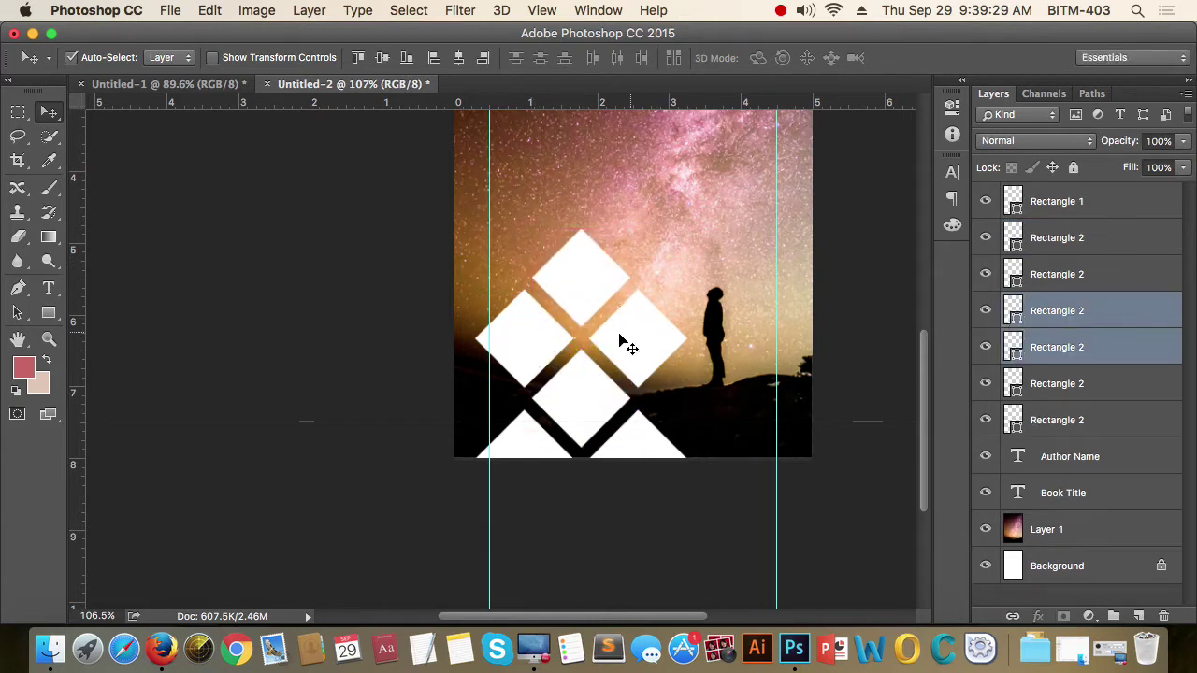
left_click_drag(535, 329, 537, 209)
left_click(525, 348)
left_click_drag(525, 344, 462, 277)
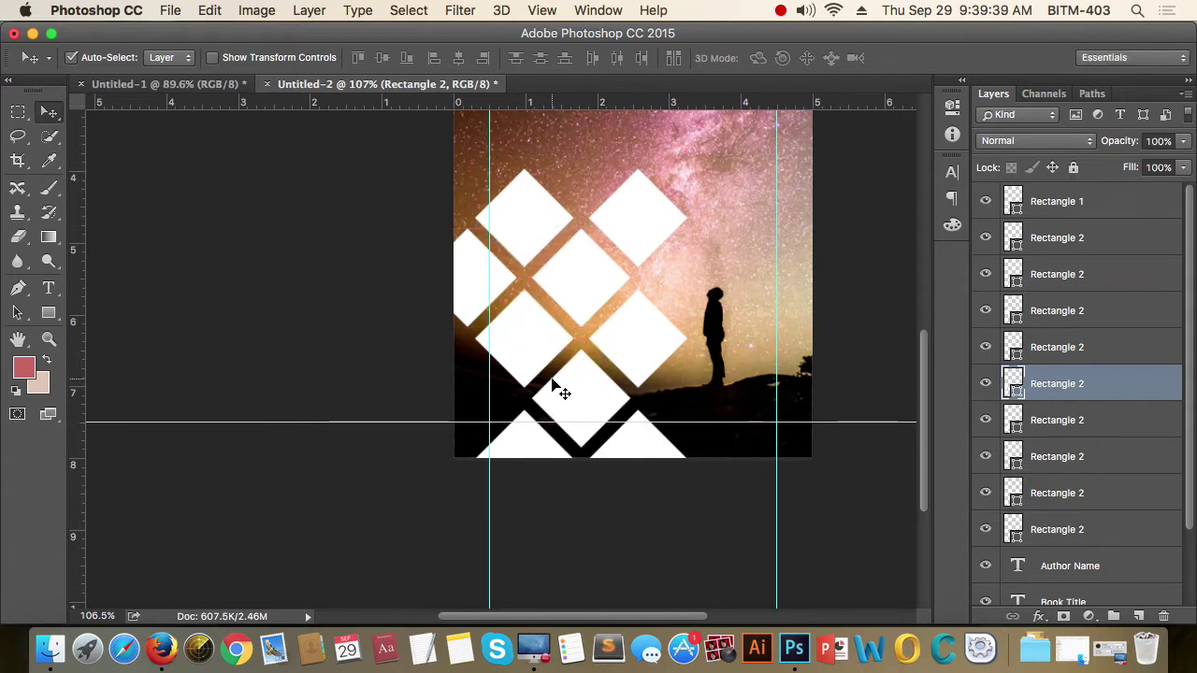
Select several diamonds, test-nudge them right and back left, then clear the selection.
left_click(546, 215, "shift")
left_click(633, 230, "shift")
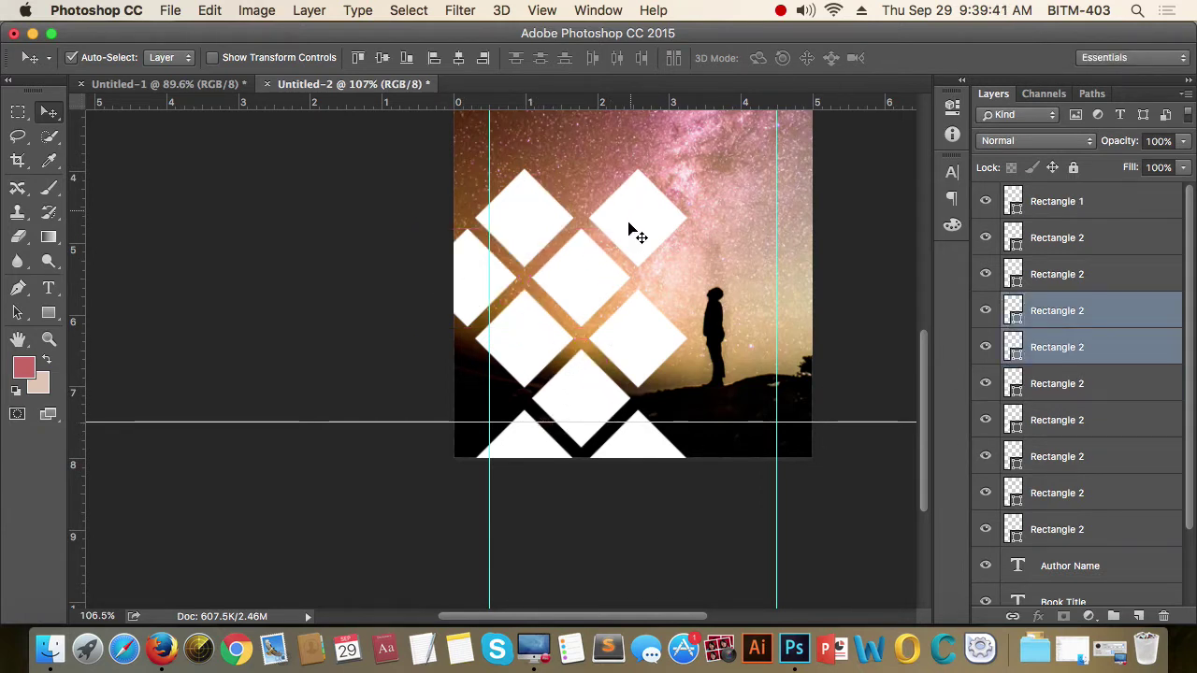
left_click(579, 280, "shift")
key("shift+Right")
left_click(528, 352, "shift")
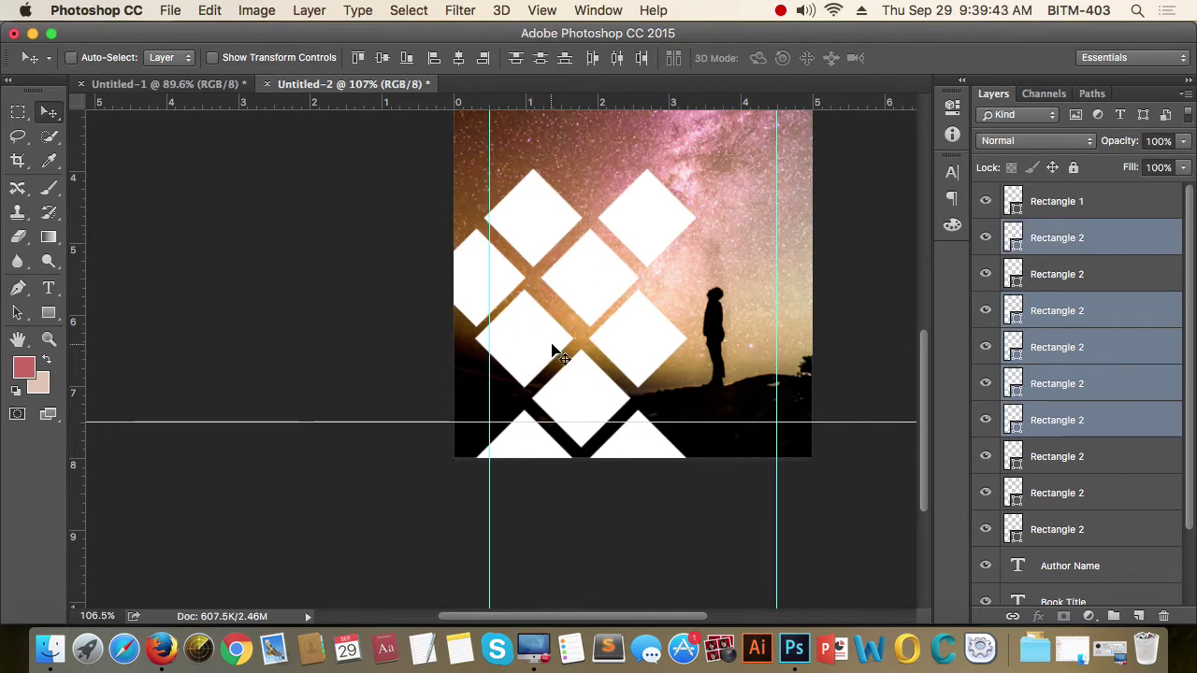
key("shift+Left")
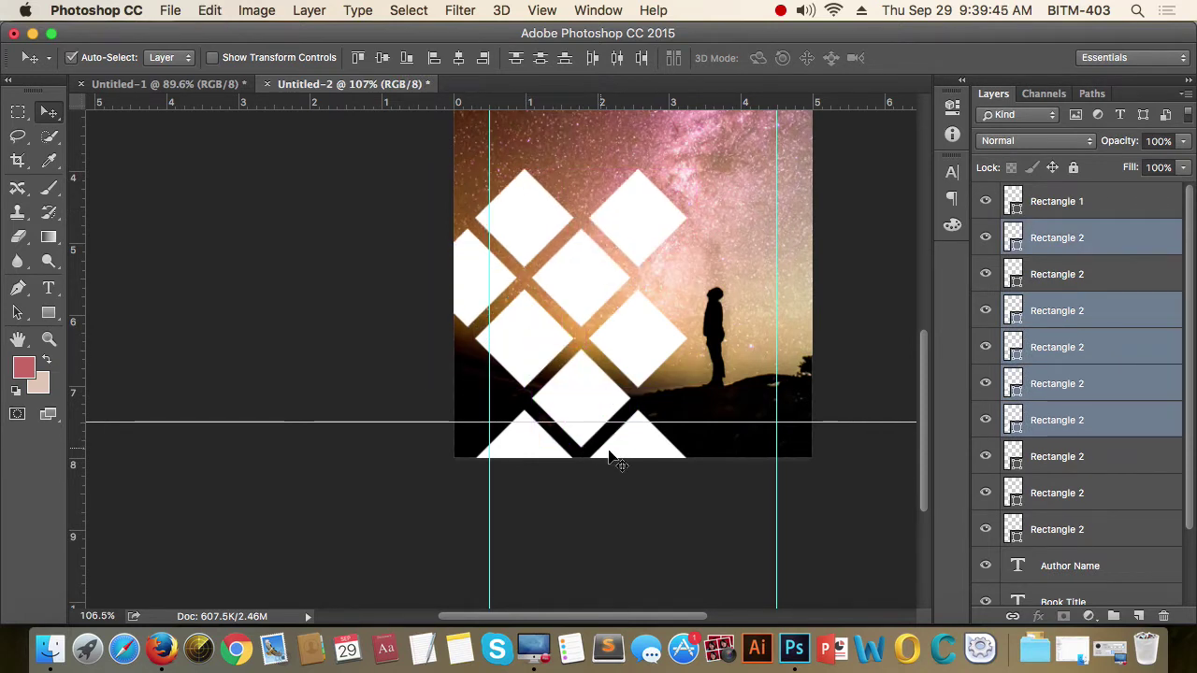
left_click(393, 354, "super")
Select all nine lattice diamonds and nudge them two pixels left.
left_click(512, 231, "super")
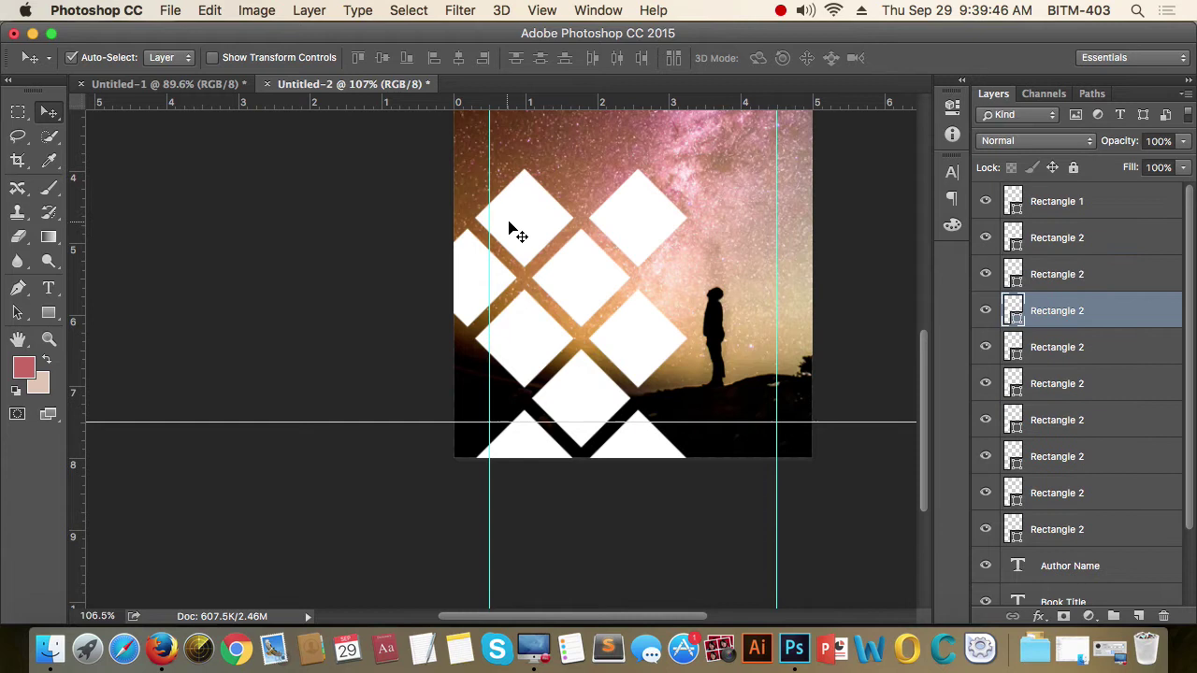
left_click(643, 204, "shift")
left_click(580, 270, "shift")
left_click(462, 273, "shift")
left_click(522, 332, "shift")
left_click(666, 344, "shift")
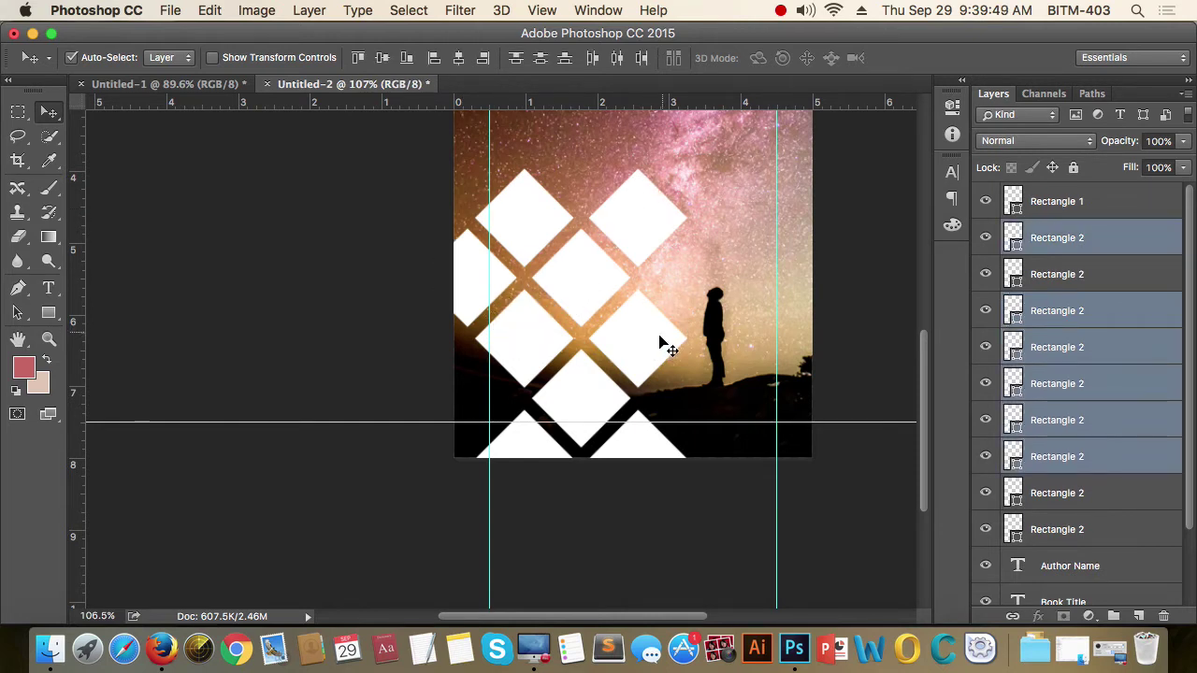
left_click(587, 391, "shift")
left_click(630, 445, "shift")
left_click(545, 449, "shift")
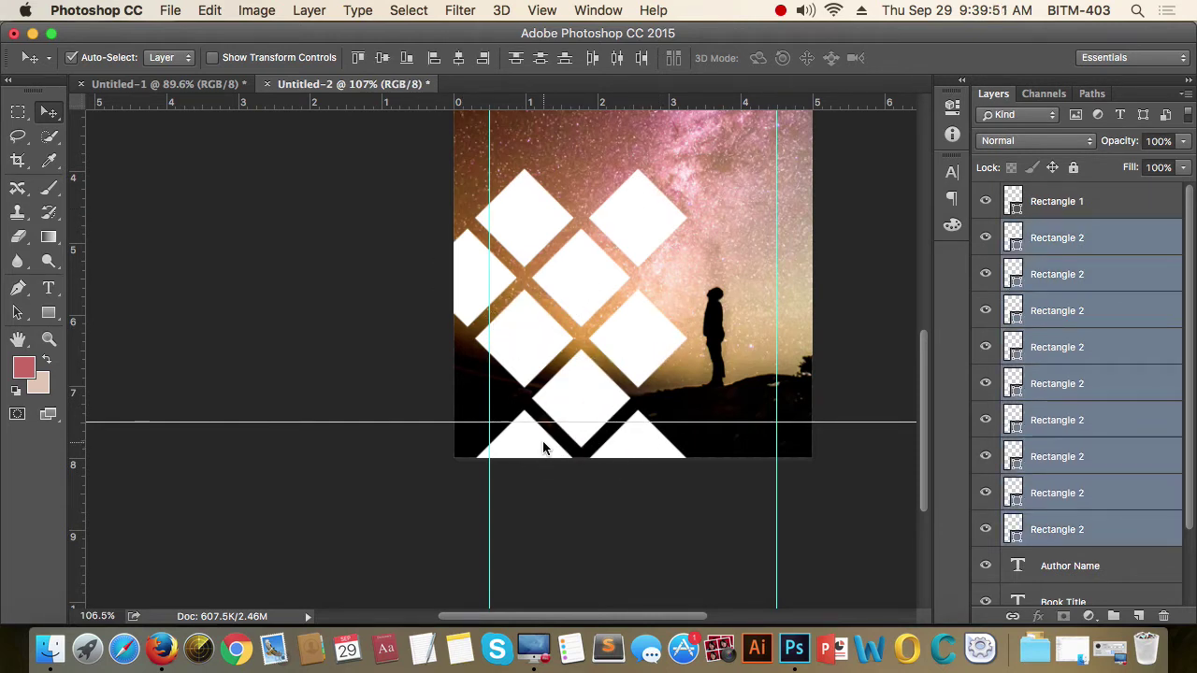
key("Left")
key("Left")
key("Left")
key("Left")
key("Left")
key("Left")
key("Left")
key("Left")
key("Left")
key("Left")
key("Left")
key("Left")
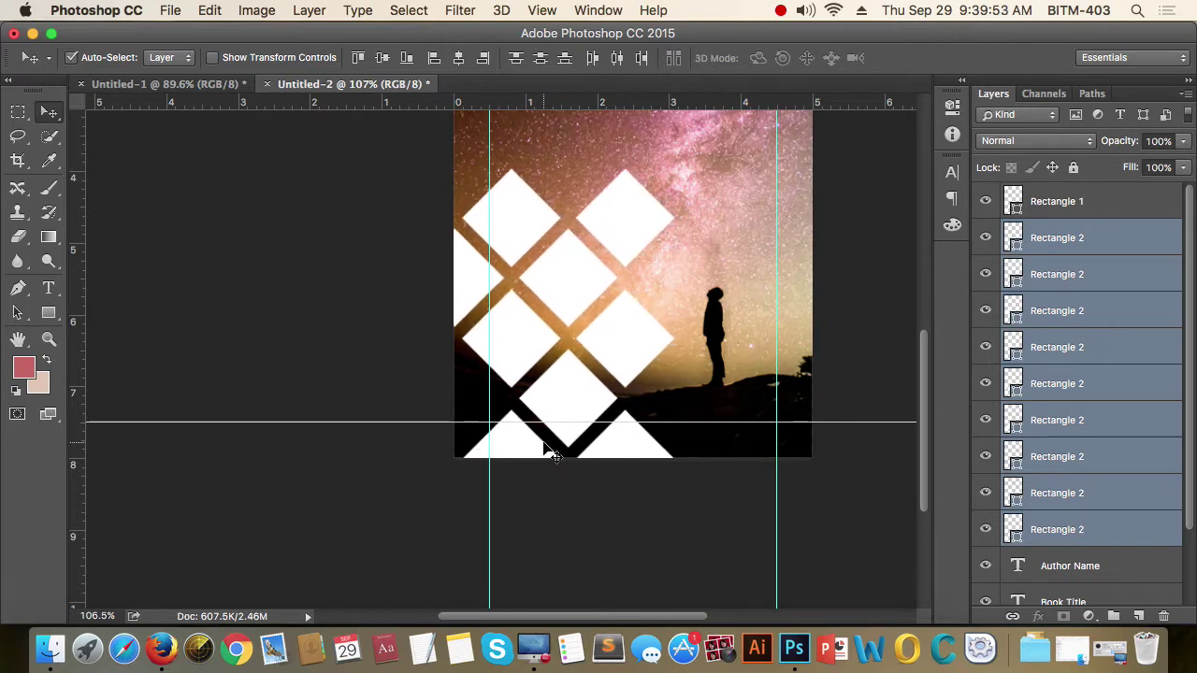
key("Left")
Review the shifted lattice, deselect it and select a single diamond.
scroll(548, 445, "down", 1)
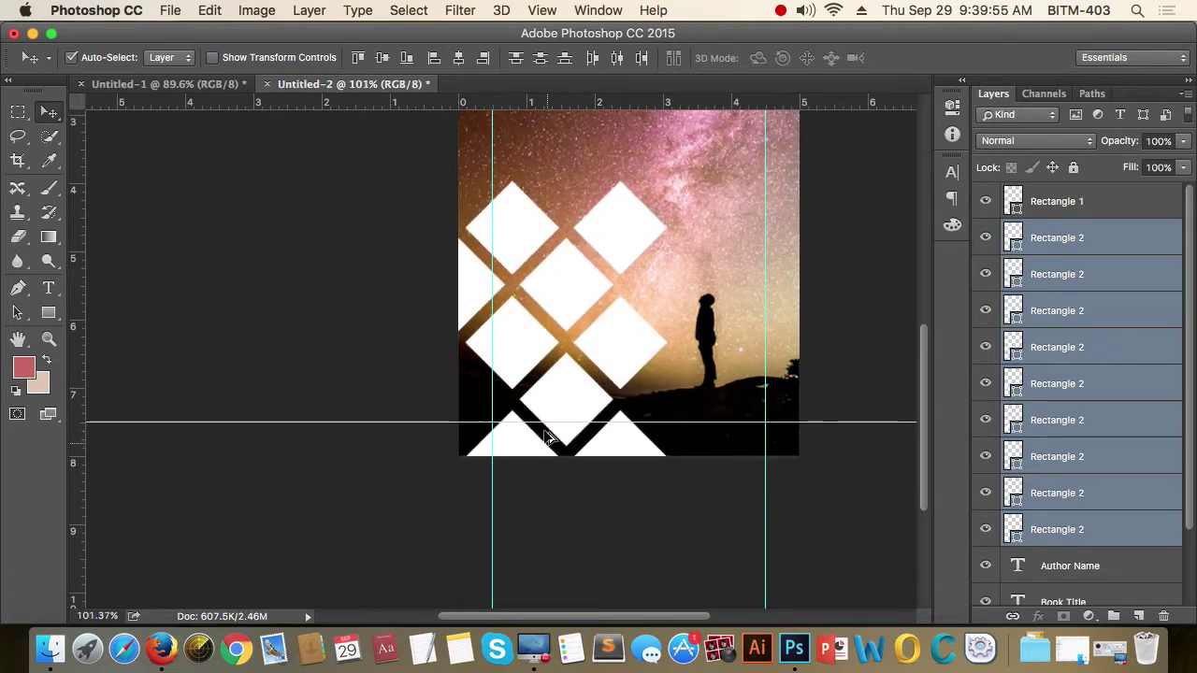
scroll(548, 445, "down", 1)
scroll(548, 445, "down", 2)
scroll(455, 465, "down", 2)
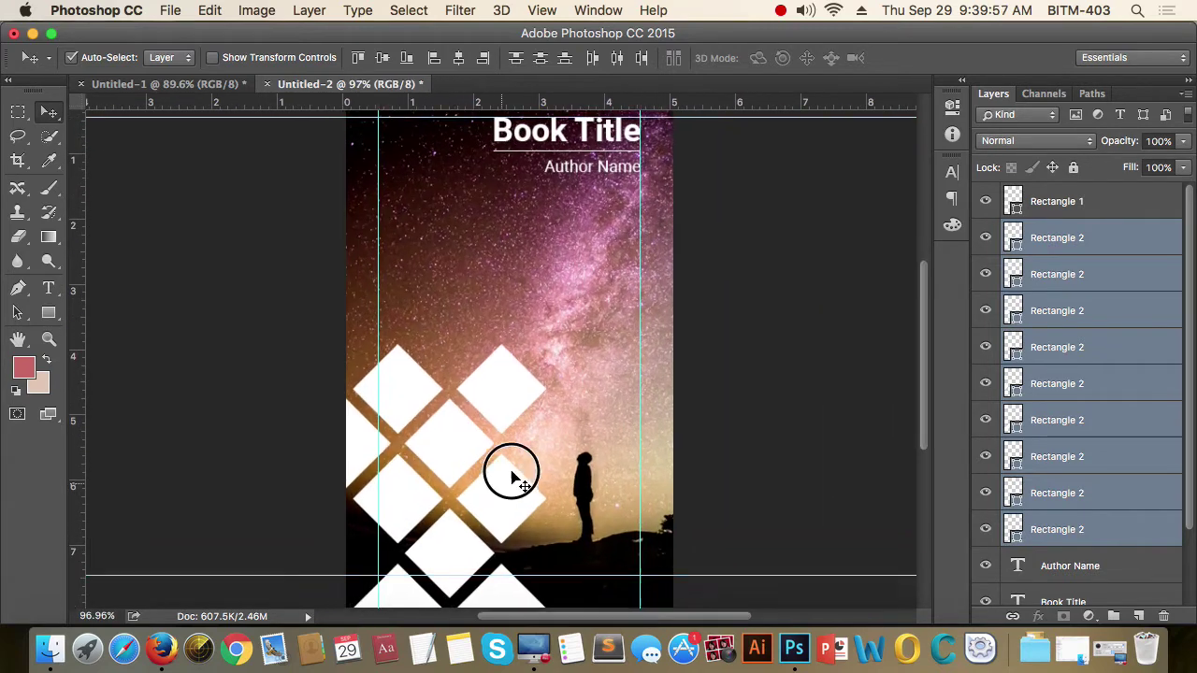
scroll(587, 411, "up", 2)
left_click(569, 579)
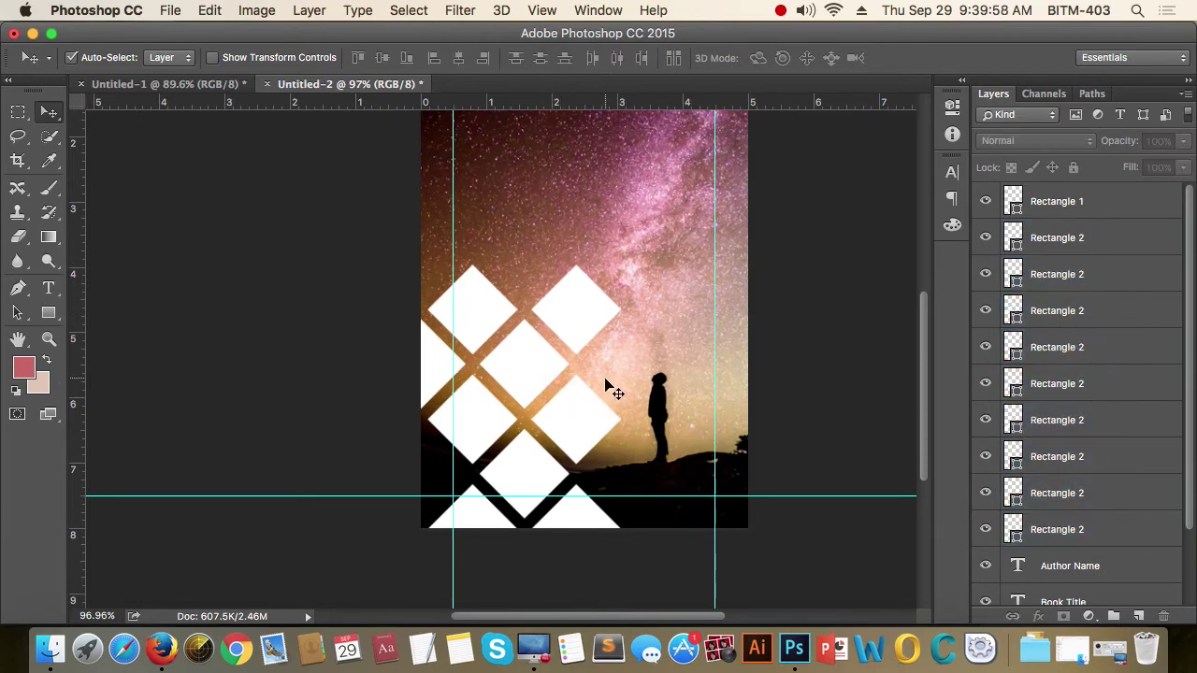
left_click(567, 414)
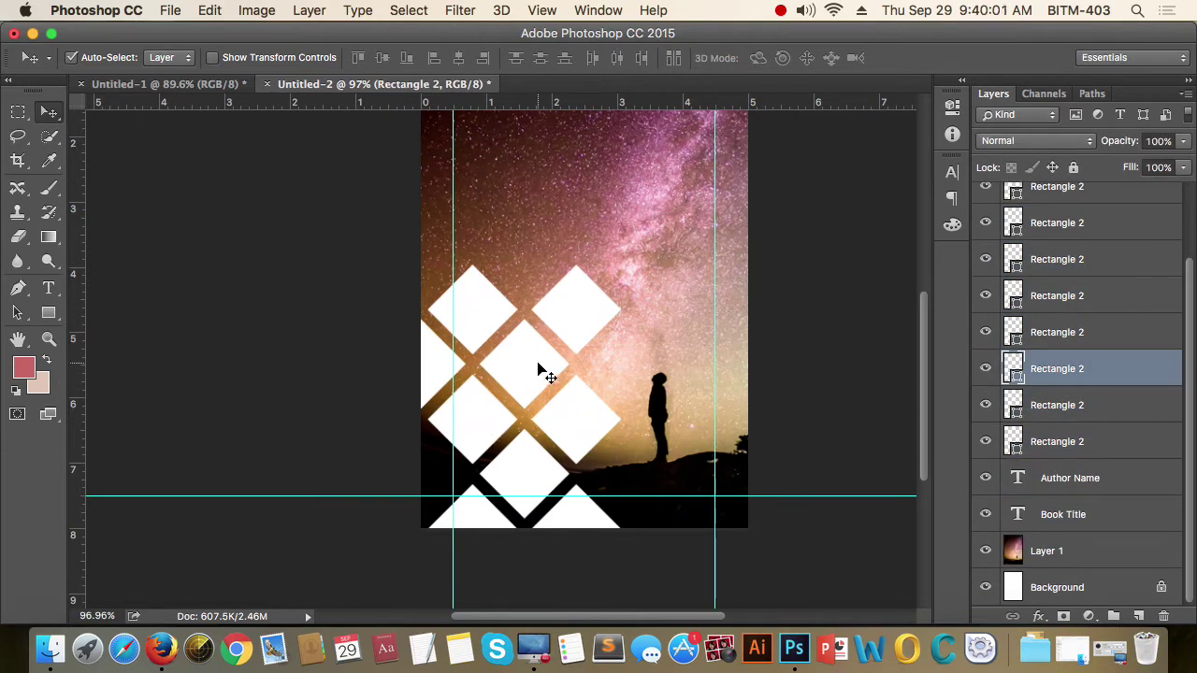
Try copying three diamonds upward, then undo the misplaced copies.
left_click(538, 367)
left_click(574, 308, "shift")
left_click(480, 308, "shift")
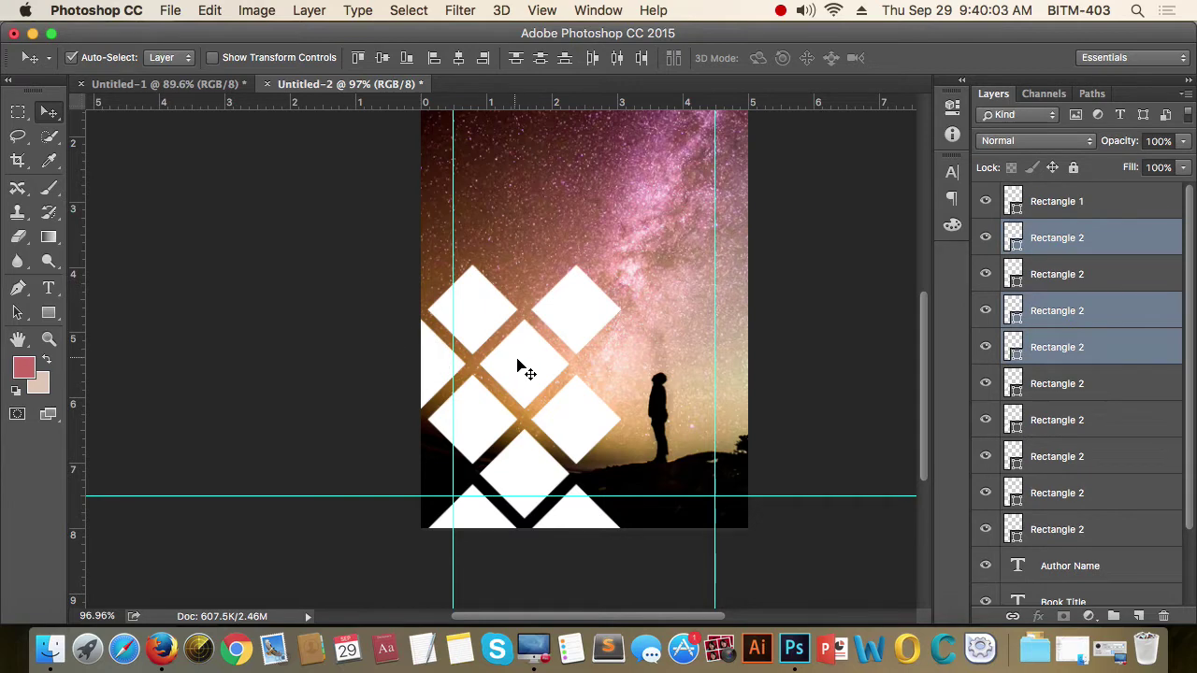
left_click_drag(526, 342, 533, 267)
key("super+z")
Reselect lattice diamonds and Alt-drag copies upward to extend the lattice.
left_click(524, 371, "shift")
left_click(405, 355)
left_click(494, 365)
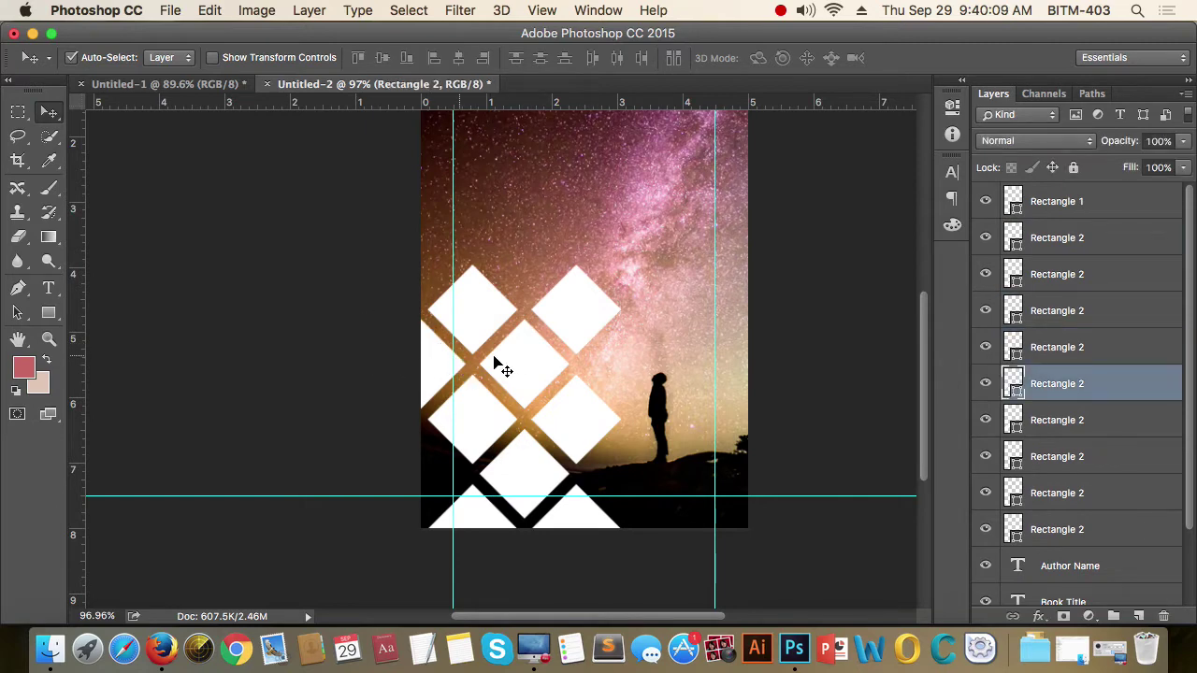
left_click(565, 332, "shift")
left_click(502, 326, "shift")
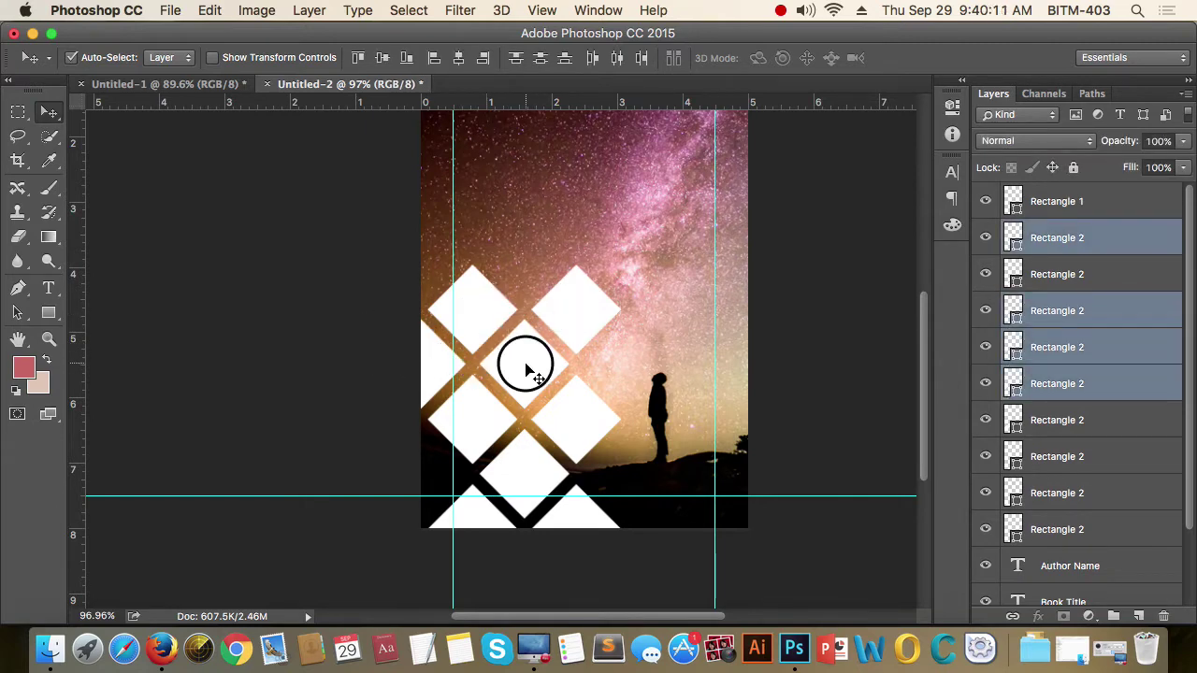
left_click_drag(521, 352, 535, 254)
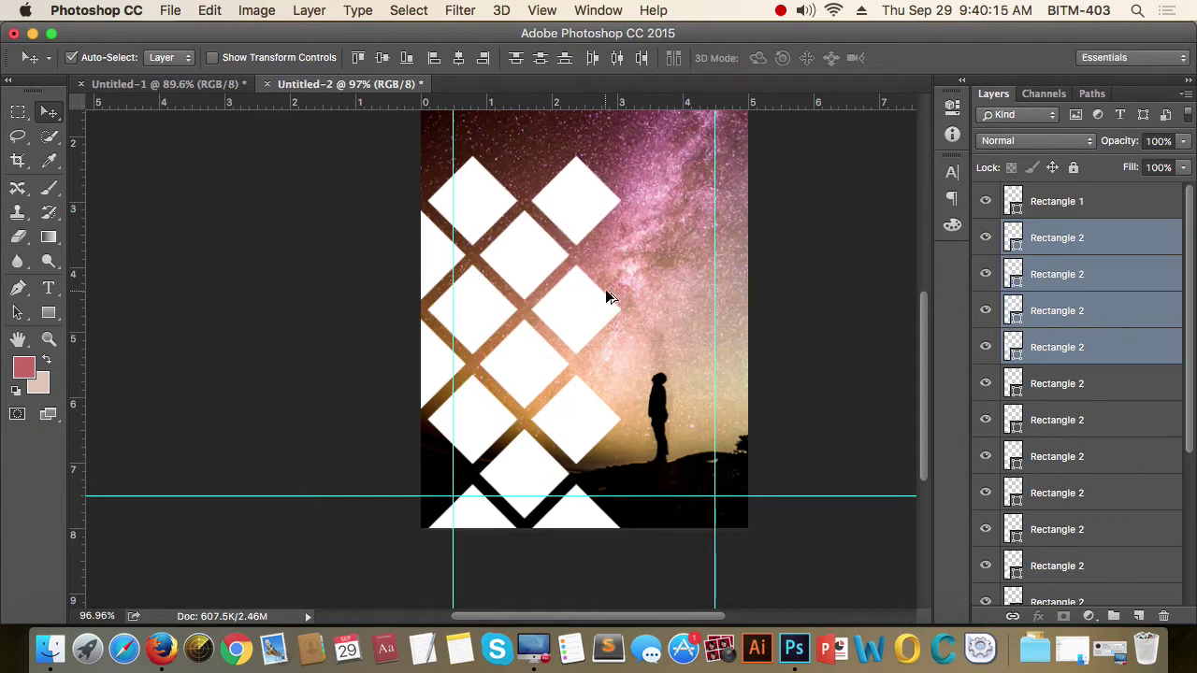
Move a diamond upward along the cover's left edge.
scroll(606, 297, "down", 3)
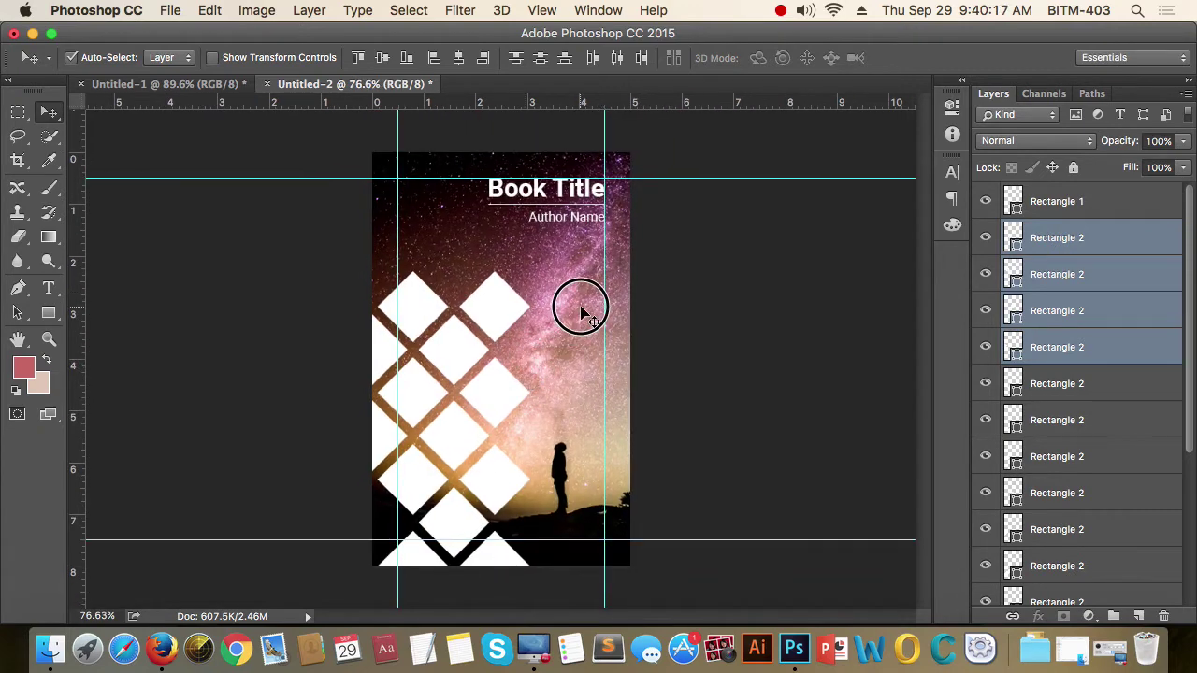
scroll(521, 366, "down", 1)
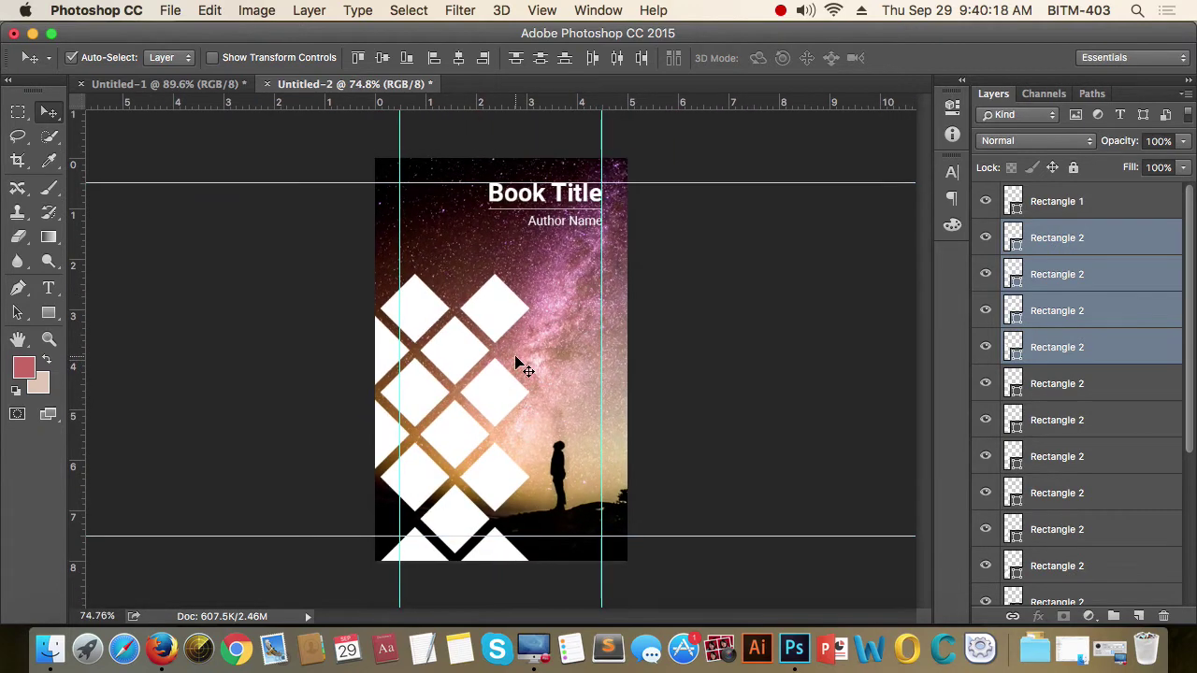
left_click(385, 353)
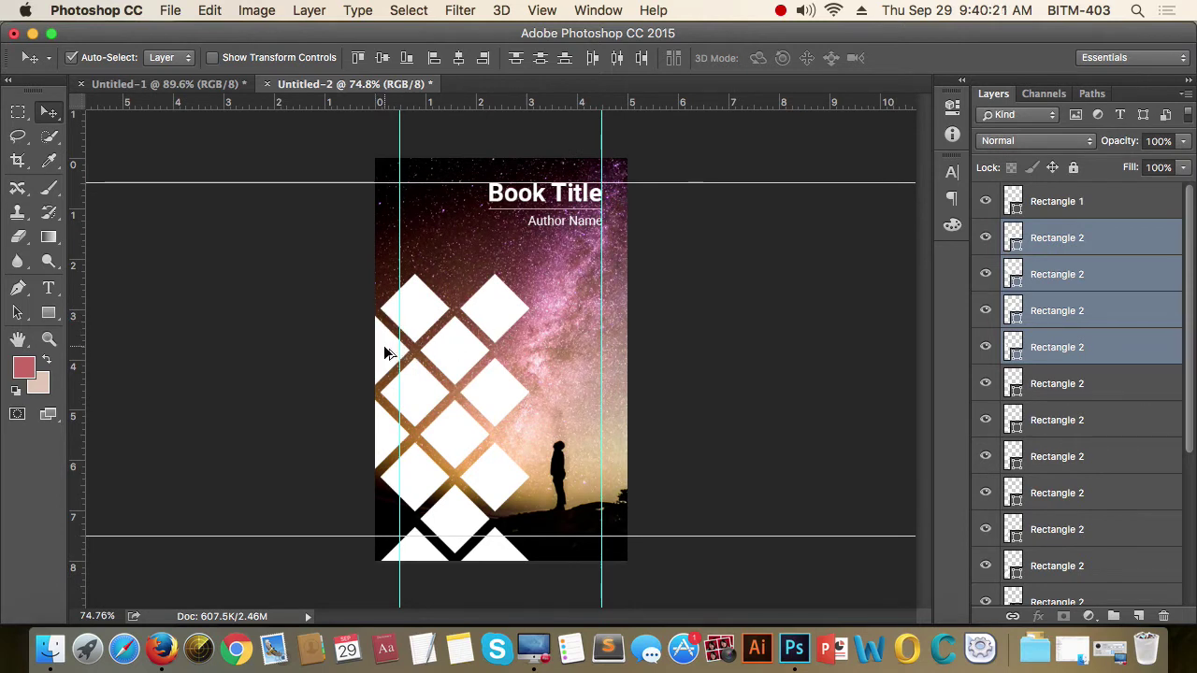
left_click_drag(387, 352, 388, 267)
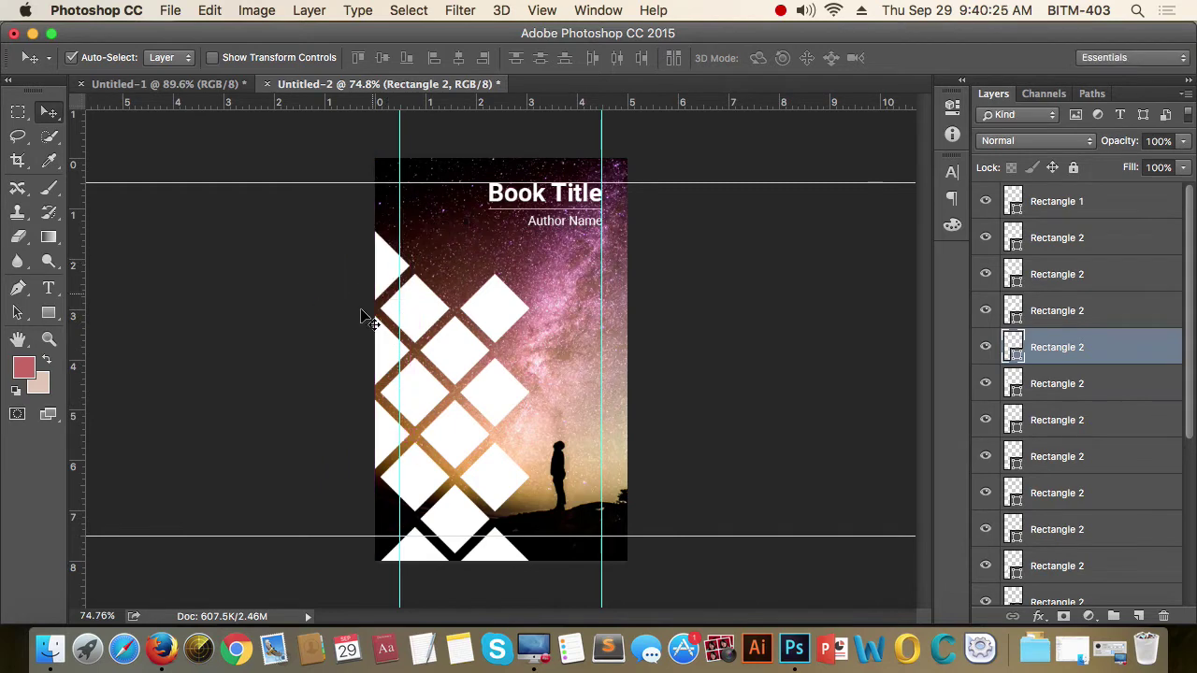
Shift one diamond up-right into the lattice and the left half-diamond up to the top corner.
left_click(505, 312)
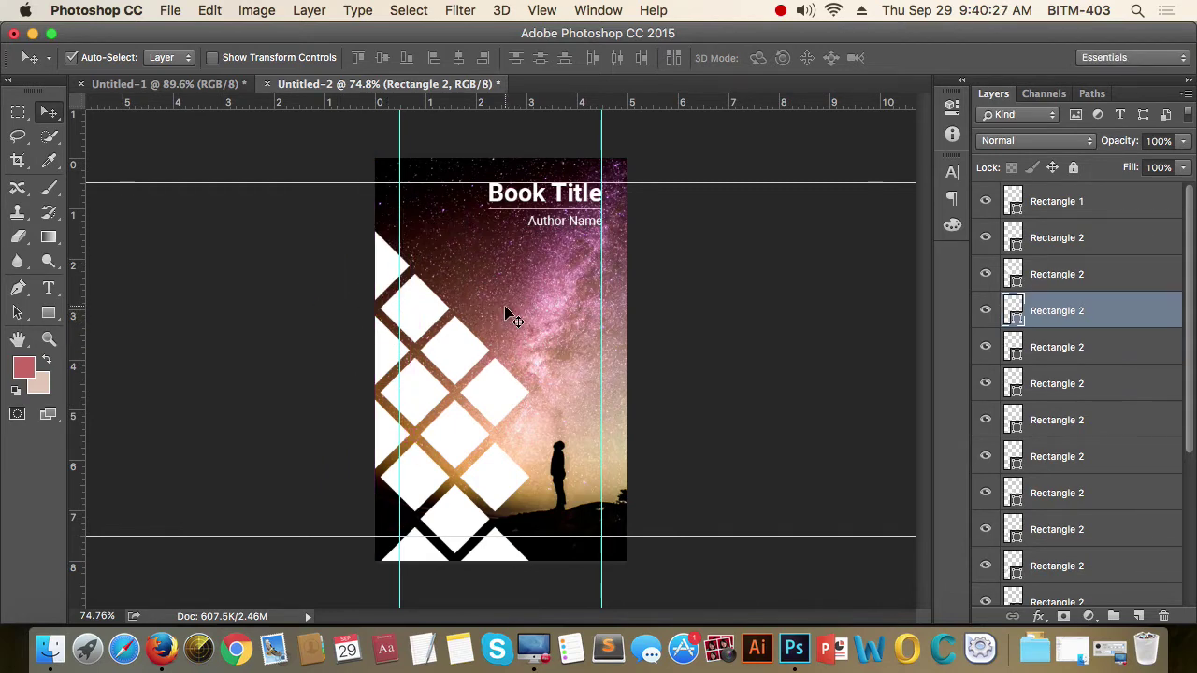
scroll(513, 318, "down", 2)
scroll(517, 321, "up", 2)
left_click(432, 315)
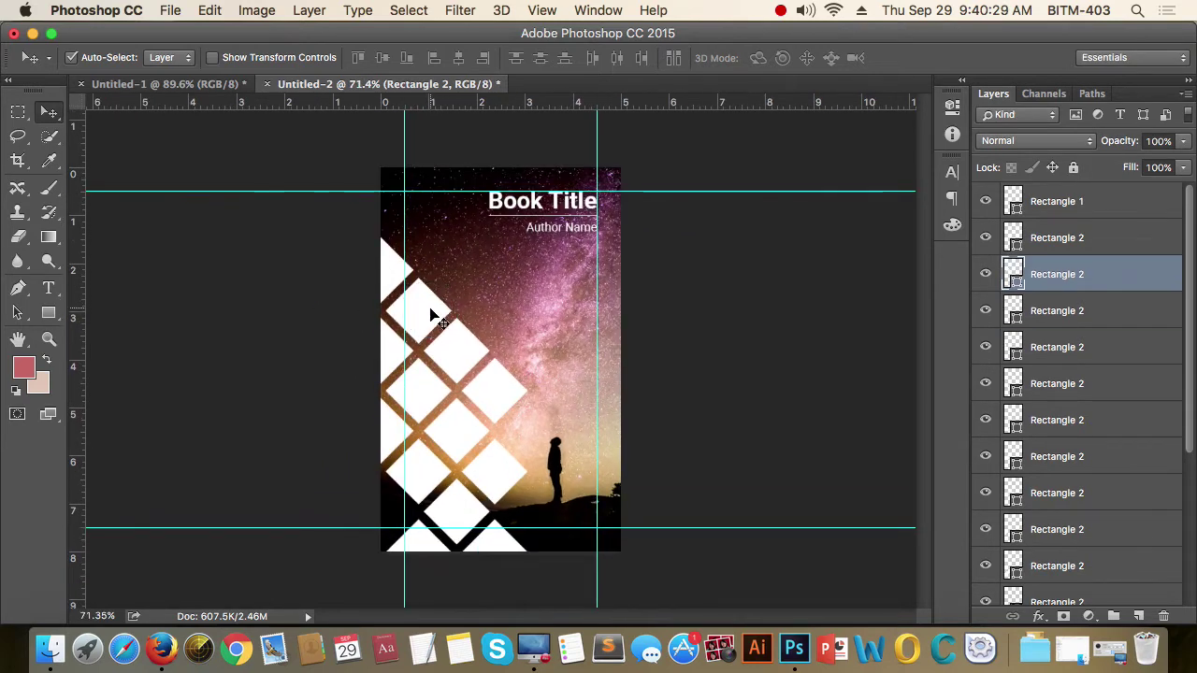
left_click_drag(432, 315, 467, 270)
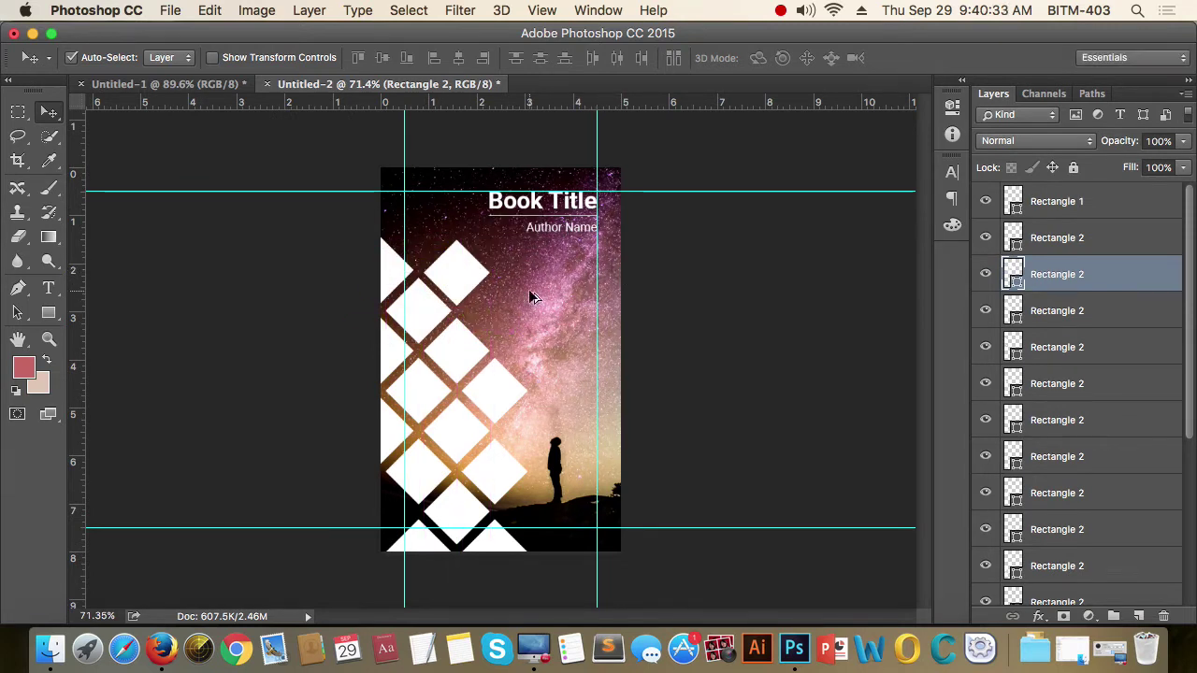
left_click_drag(395, 273, 392, 192)
scroll(327, 277, "down", 5)
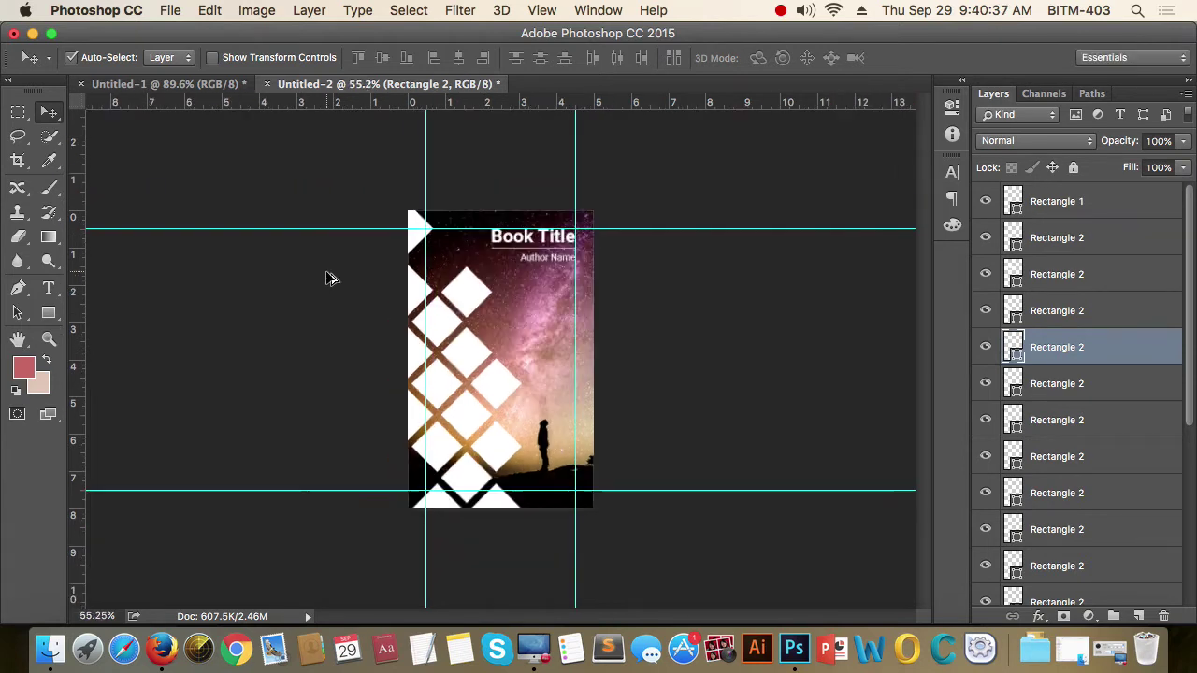
scroll(467, 327, "up", 1)
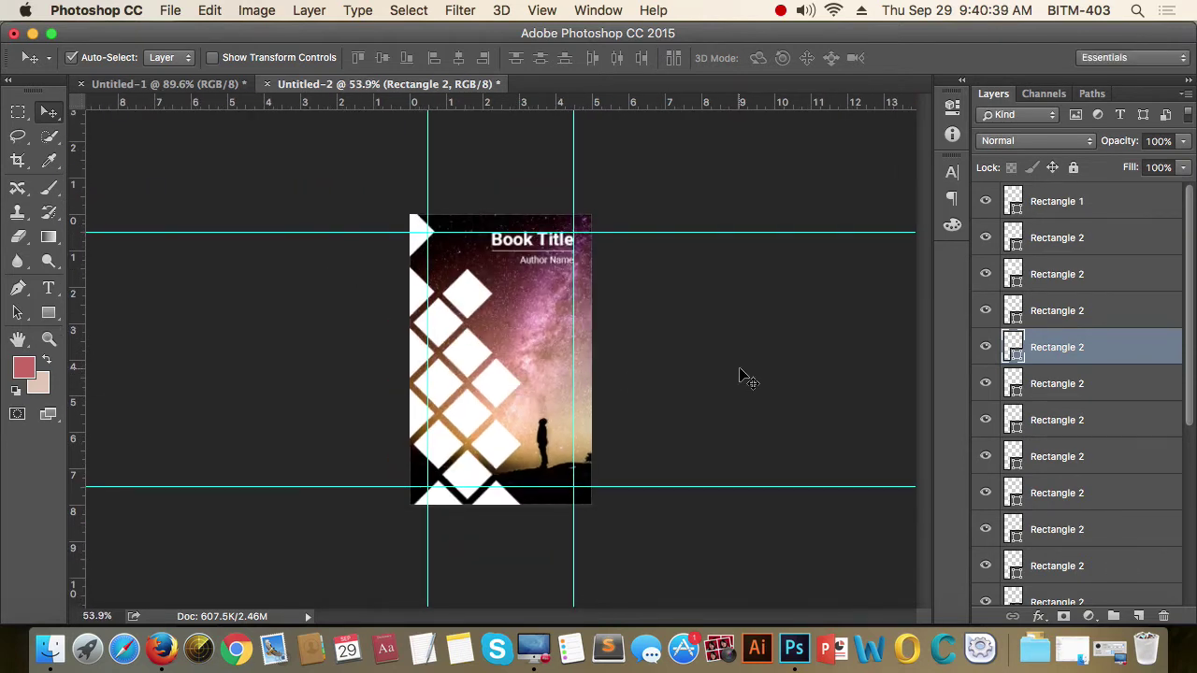
key("alt+super+a")
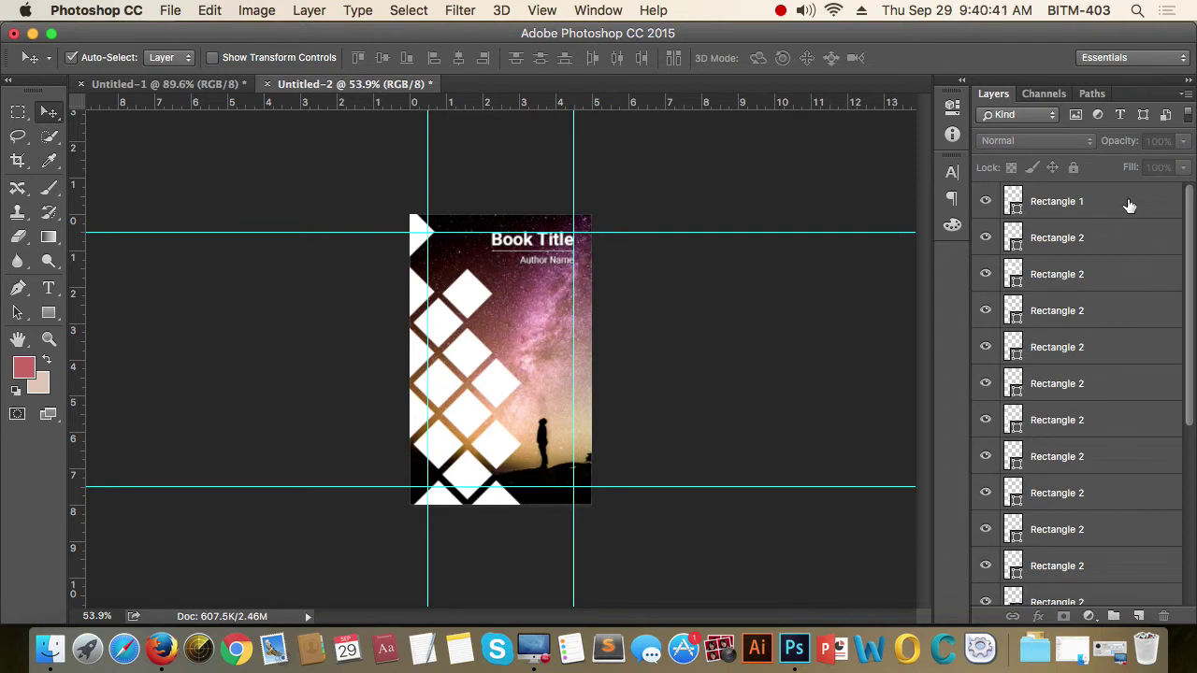
Group Rectangle 1 through the last Rectangle 2 layer into Group 1.
left_click(1129, 204)
scroll(1098, 374, "down", 5)
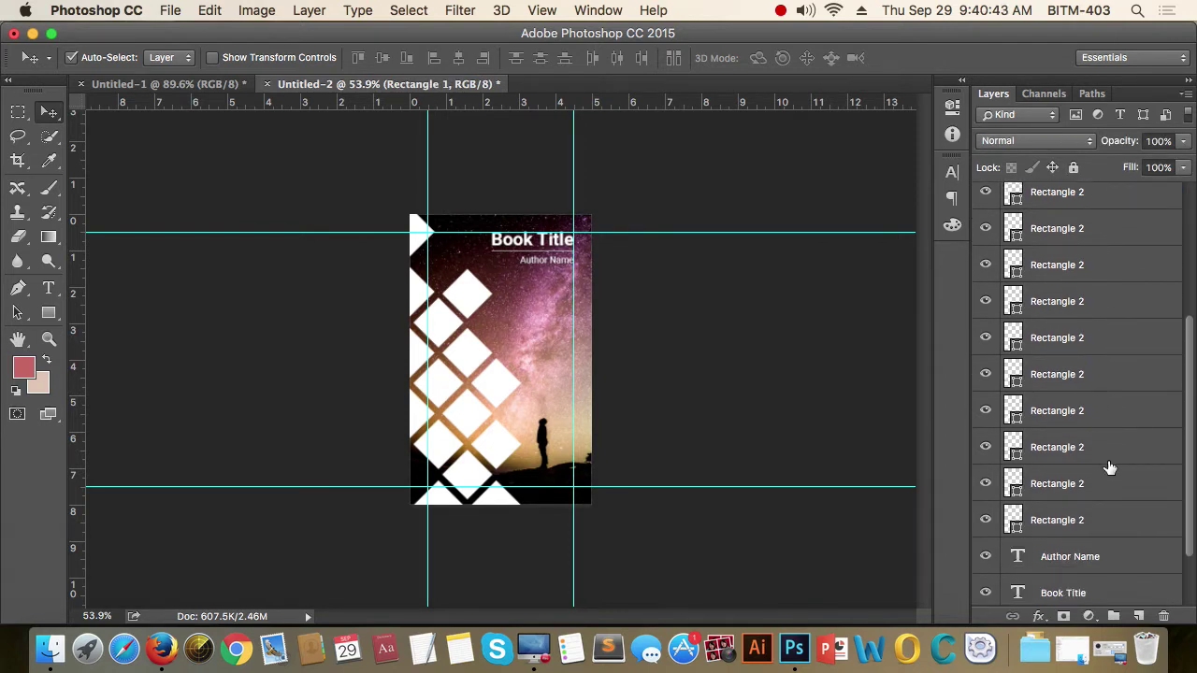
left_click(1104, 521, "shift")
key("super+g")
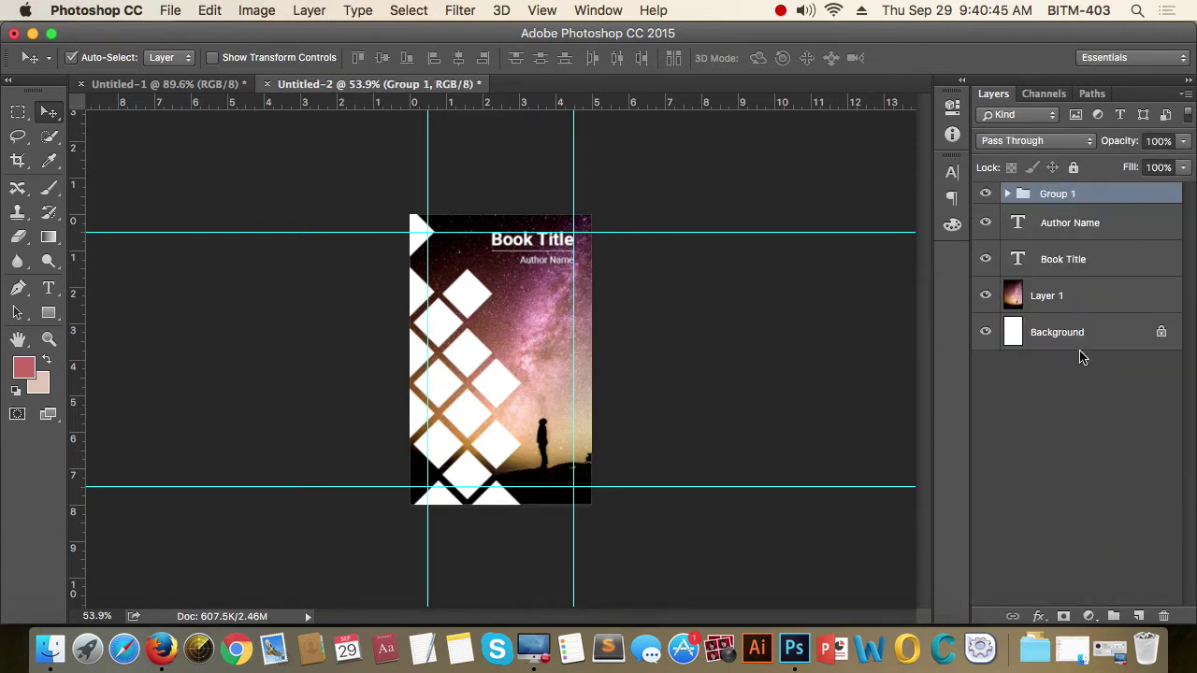
left_click(987, 194)
Expand Group 1 and drag Rectangle 1 out above the group.
scroll(603, 257, "up", 2)
scroll(533, 262, "up", 1)
scroll(561, 225, "up", 2)
scroll(580, 209, "up", 3)
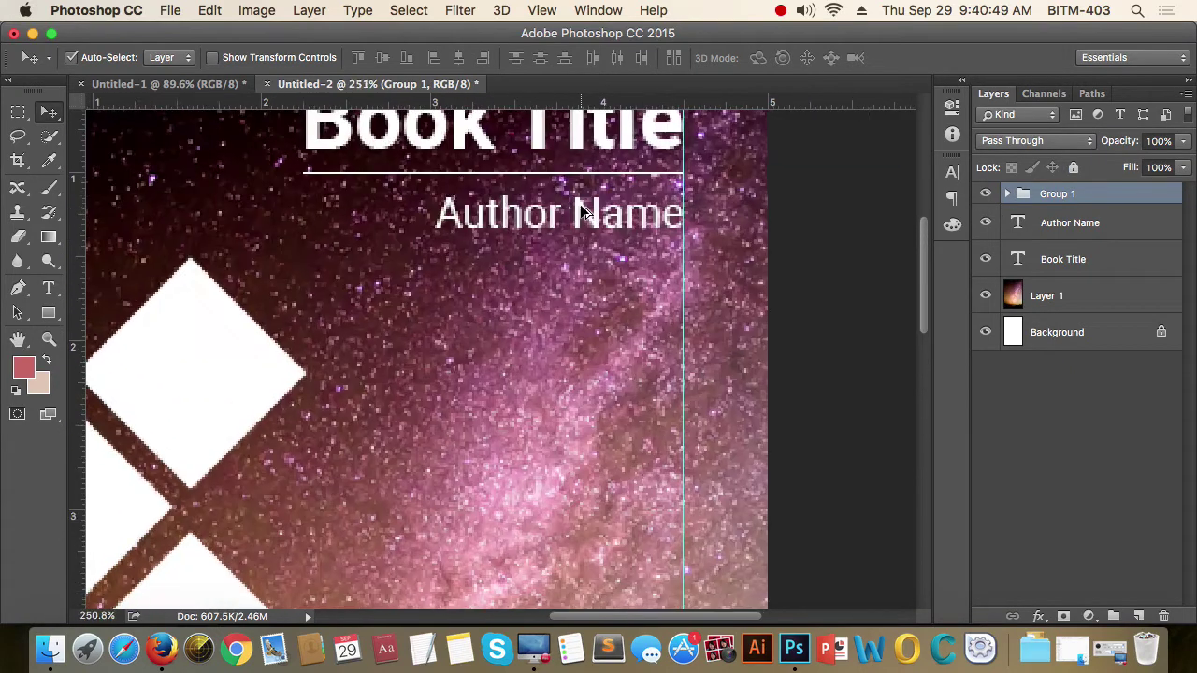
scroll(589, 201, "up", 1)
left_click(596, 171)
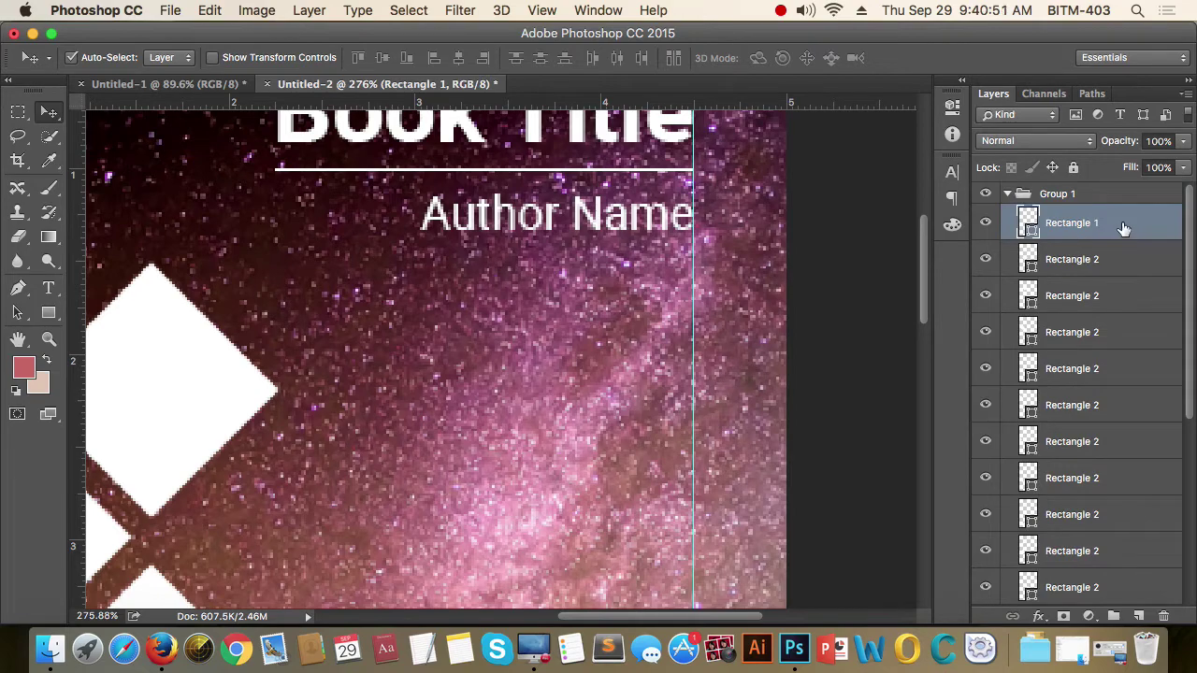
left_click_drag(1123, 228, 1116, 190)
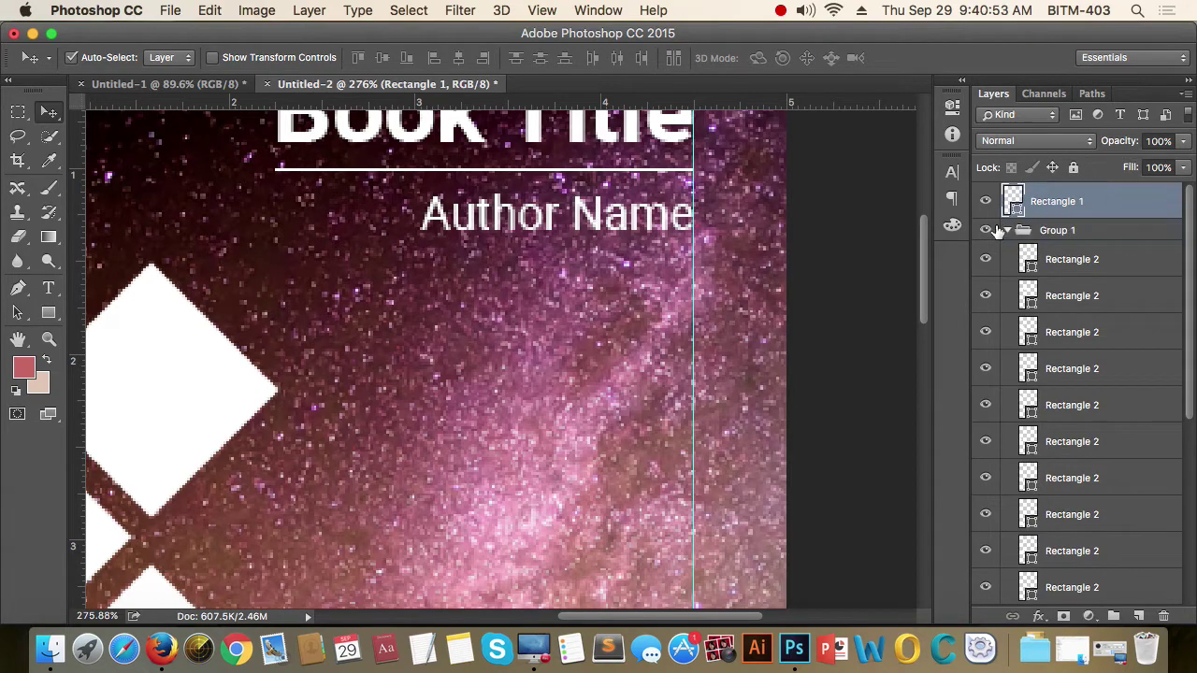
left_click(1007, 230)
Scroll the Layers panel back down and select Group 1.
scroll(841, 286, "down", 1)
scroll(842, 286, "down", 2)
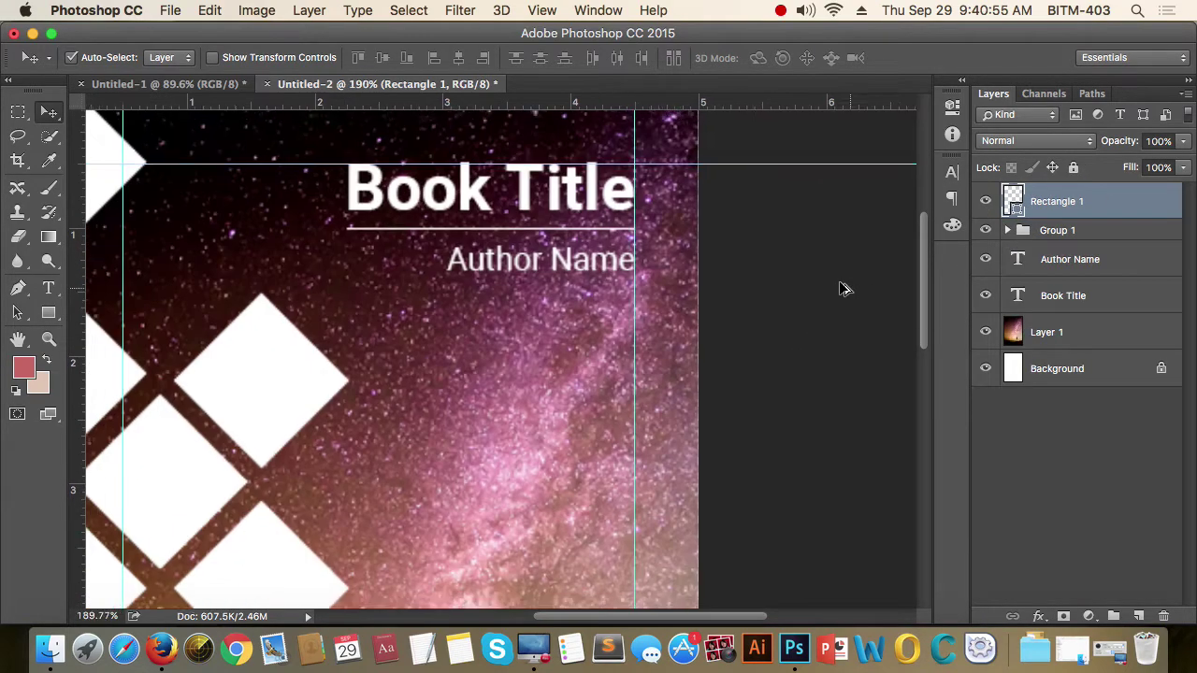
scroll(841, 286, "down", 2)
scroll(592, 422, "down", 1)
scroll(542, 416, "down", 1)
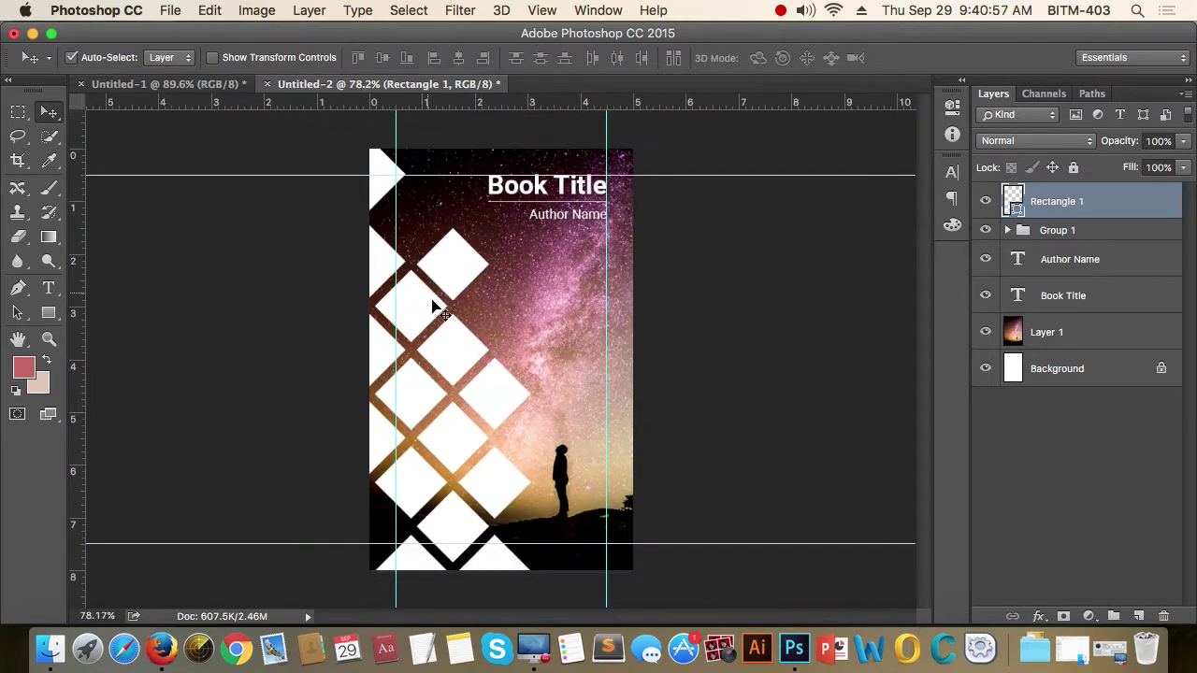
left_click(1056, 239)
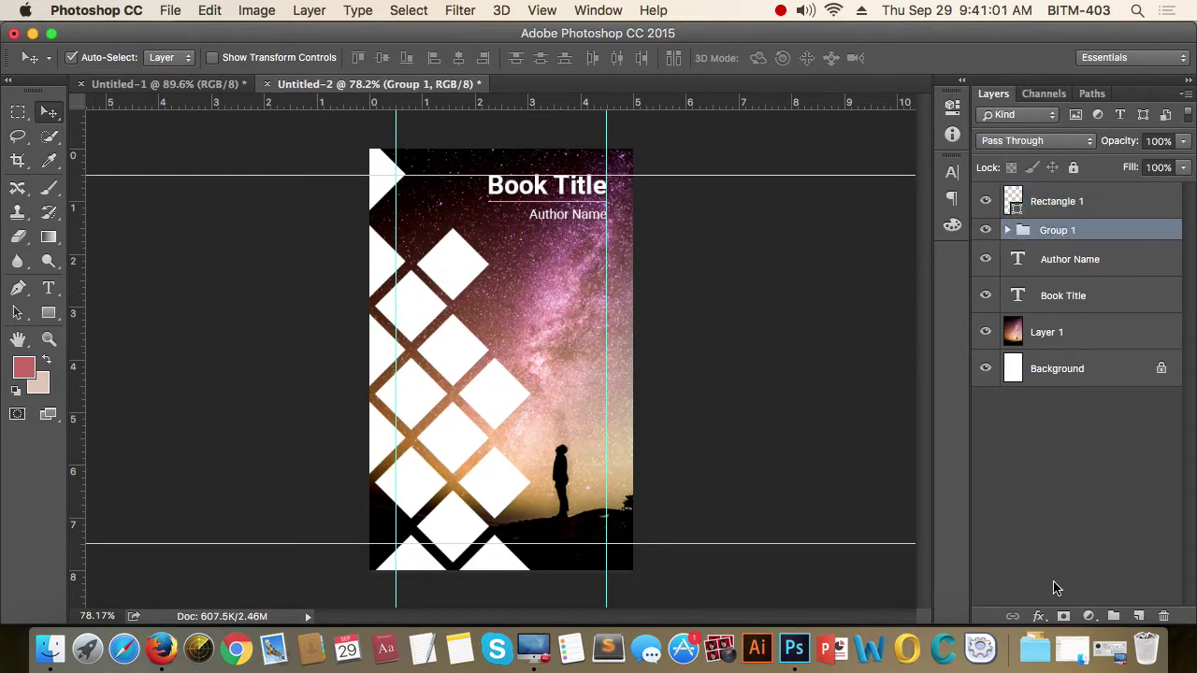
Add a black (000000) Color Overlay effect to Group 1's diamond lattice.
left_click(1039, 617)
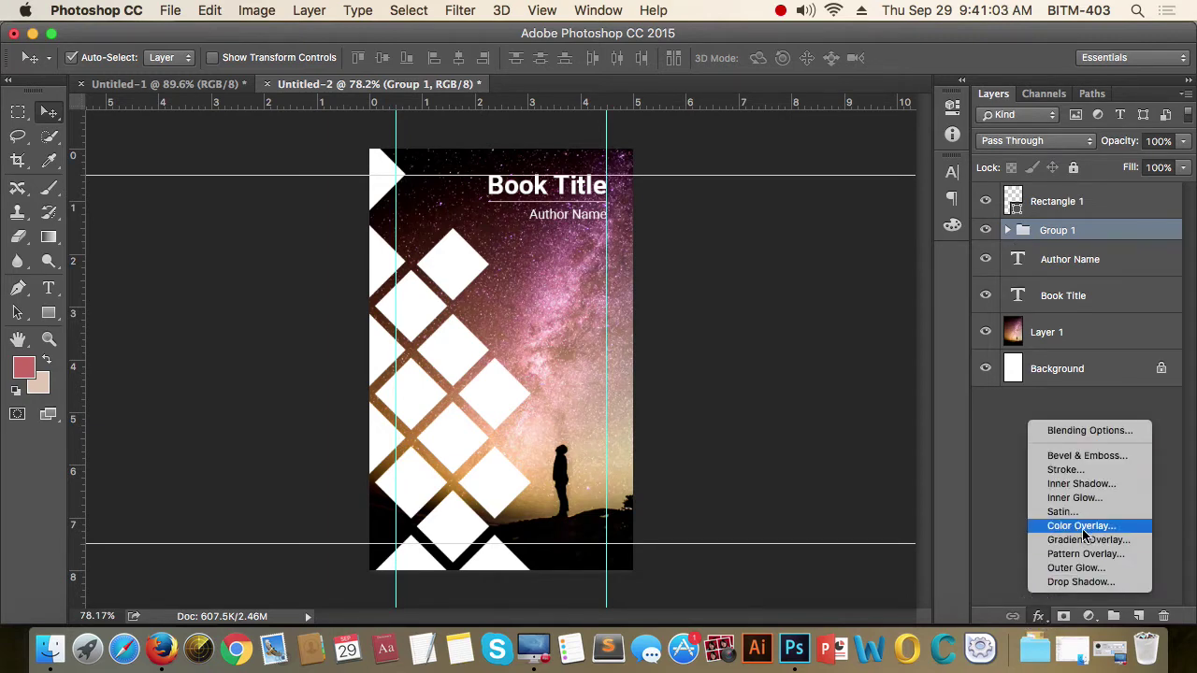
left_click(1084, 528)
left_click(738, 181)
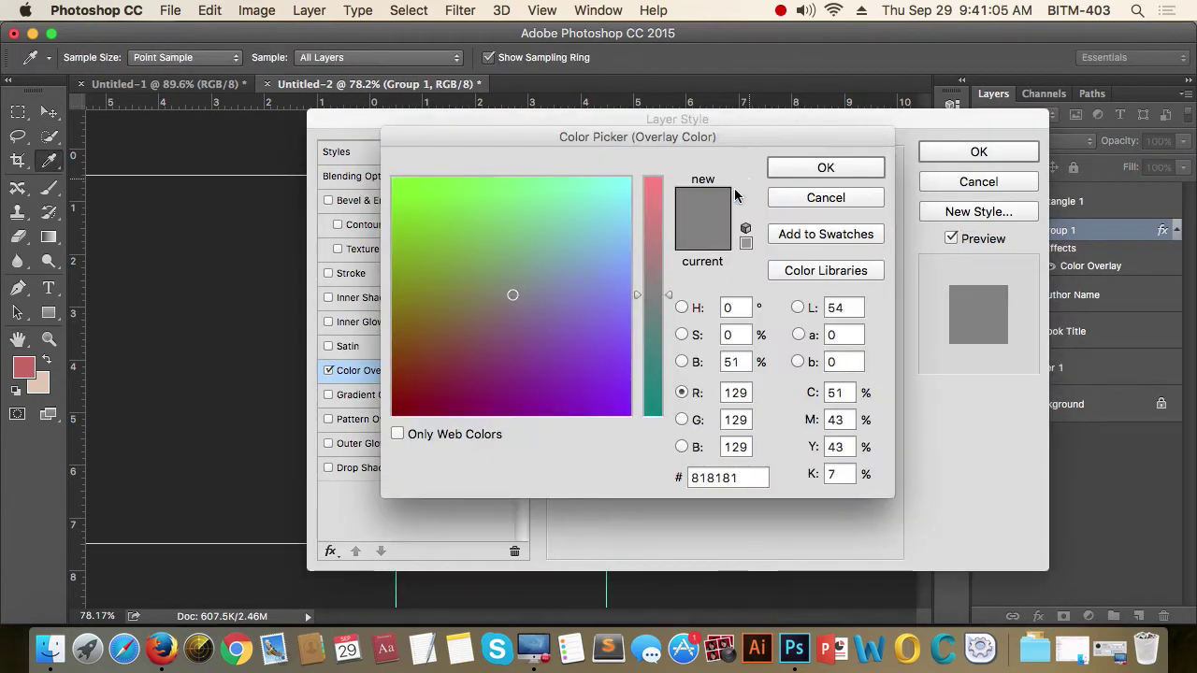
double_click(734, 478)
type("000")
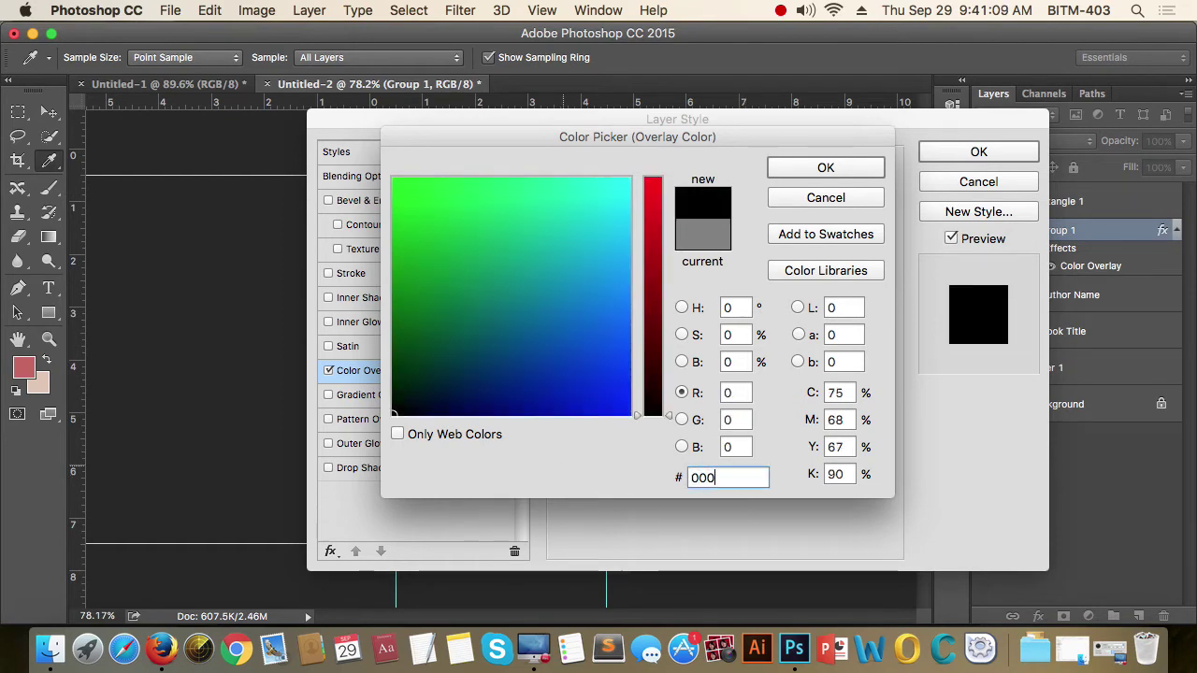
key("Return")
left_click(977, 153)
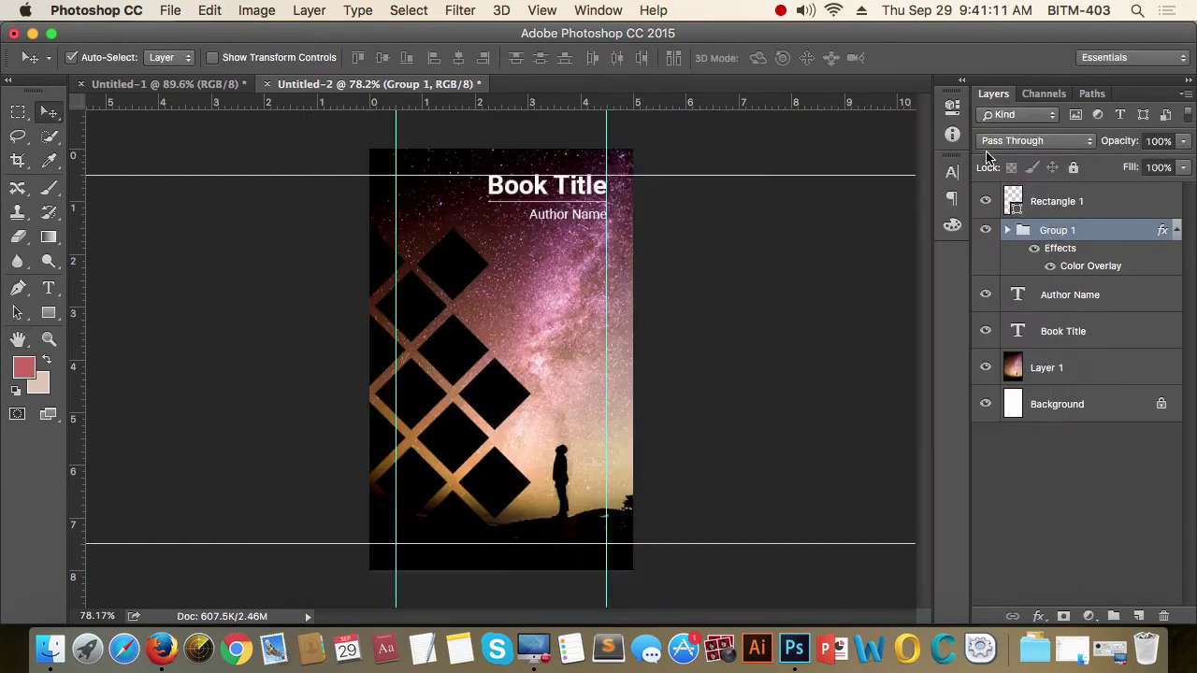
left_click(1176, 231)
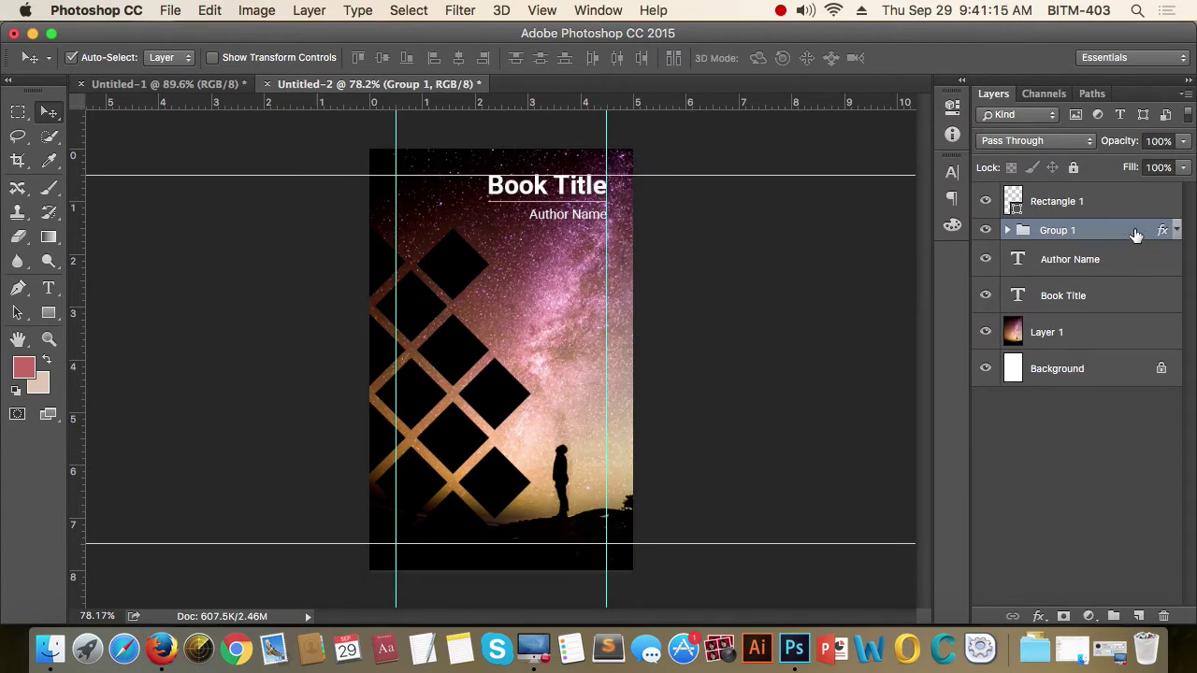
Try Group 1 opacity at 50% and 20%, settling on 30%.
key("5")
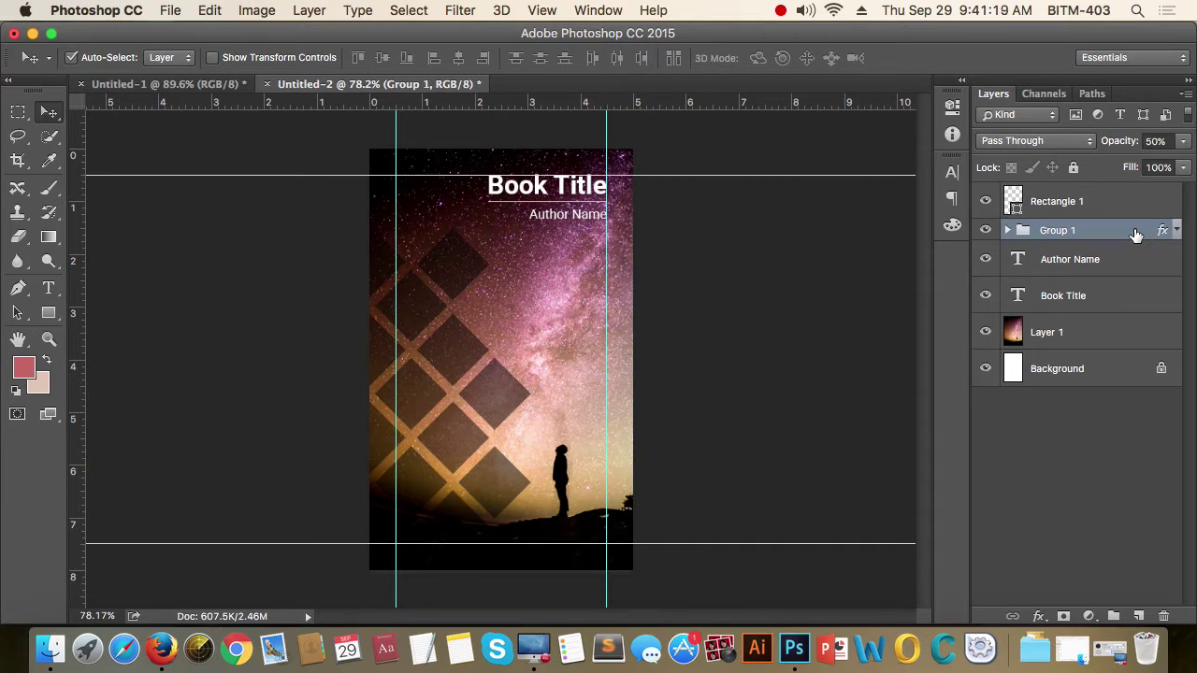
scroll(597, 400, "down", 1)
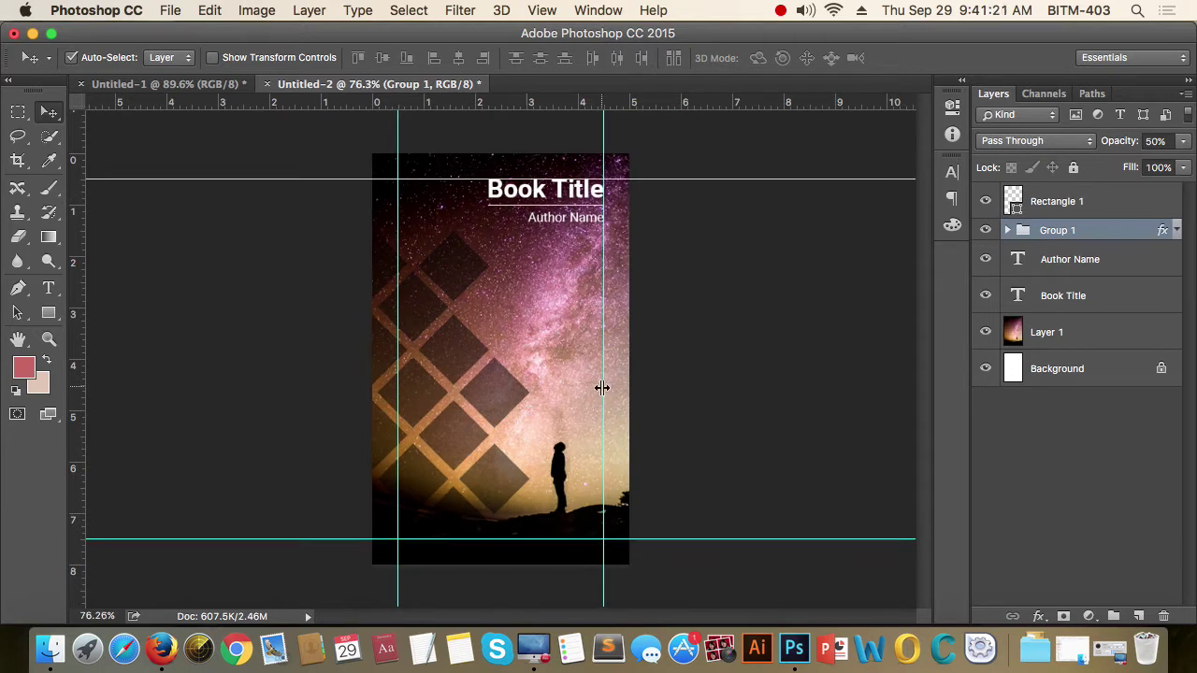
key("2")
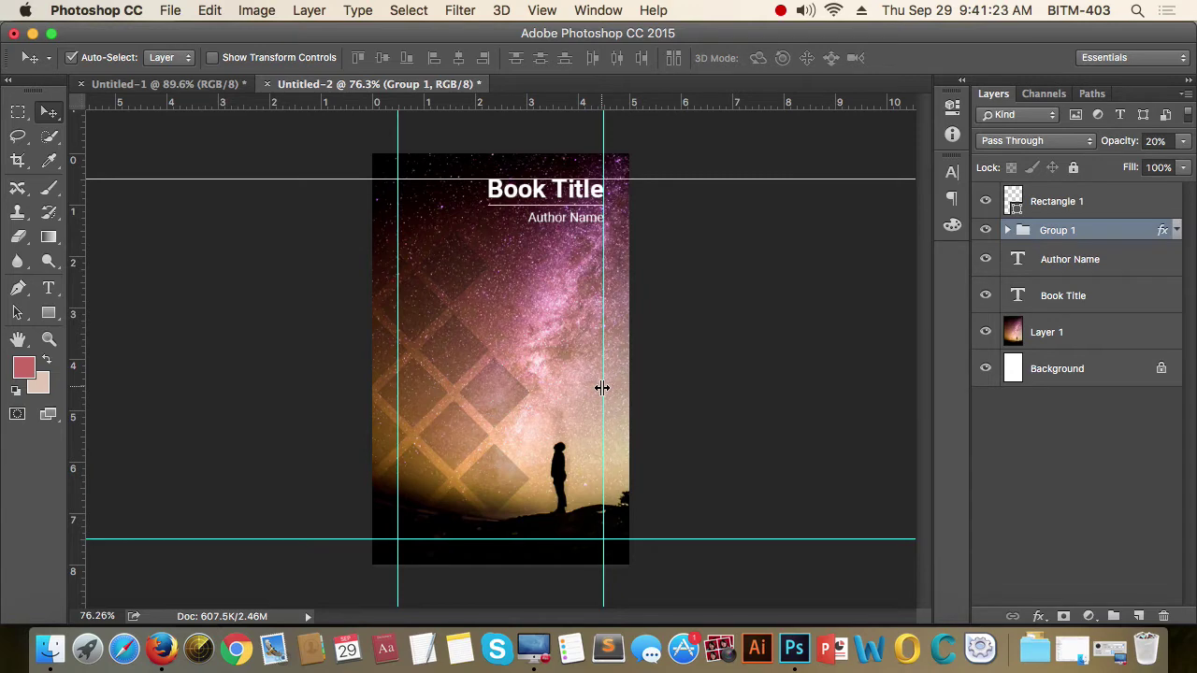
key("3")
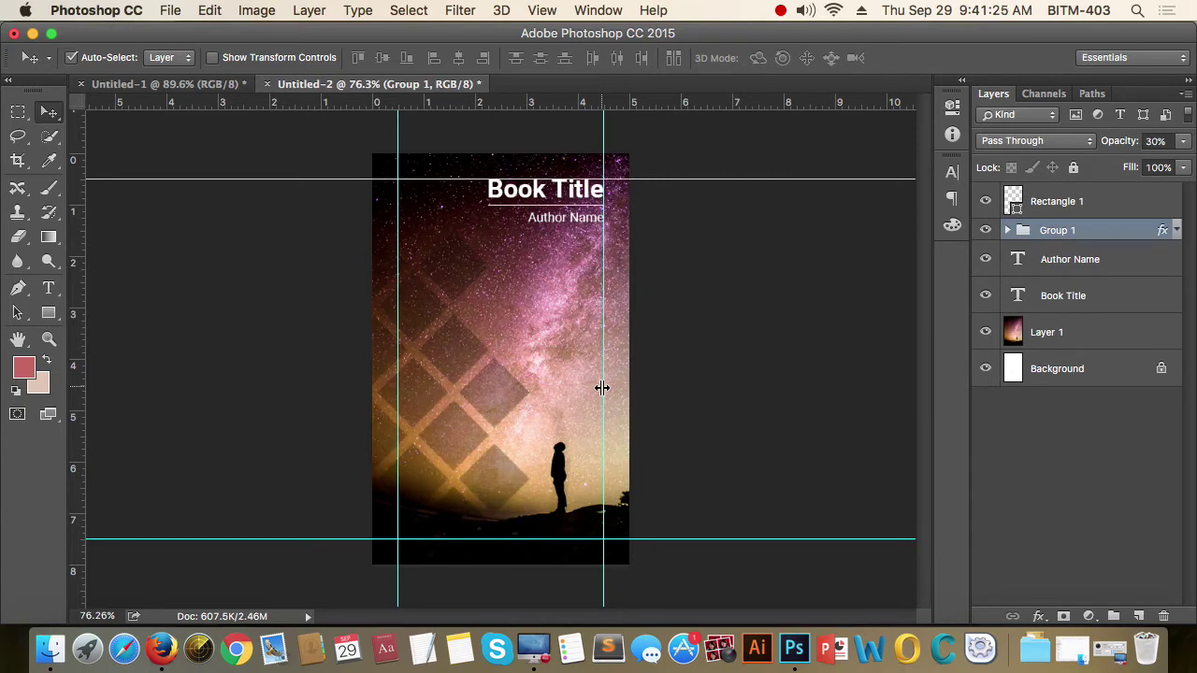
scroll(394, 436, "up", 3)
scroll(475, 473, "down", 2)
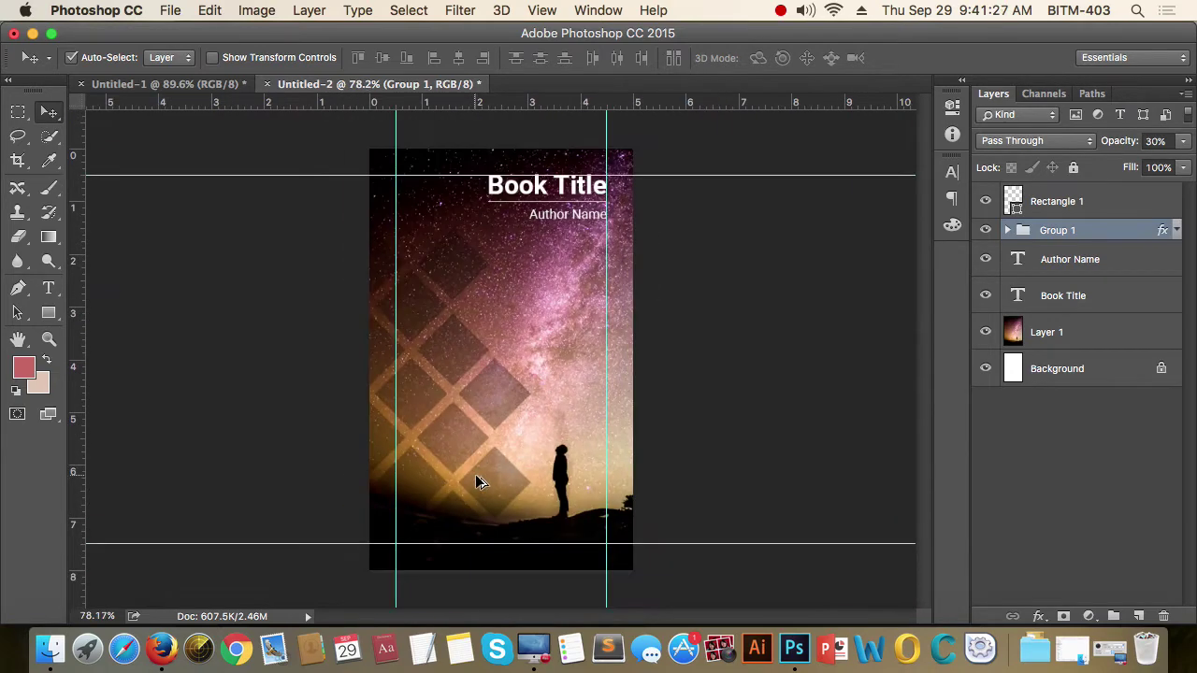
scroll(499, 455, "down", 1)
scroll(499, 458, "down", 1)
Raise the lattice group's opacity to 40% and inspect the whole cover.
key("4")
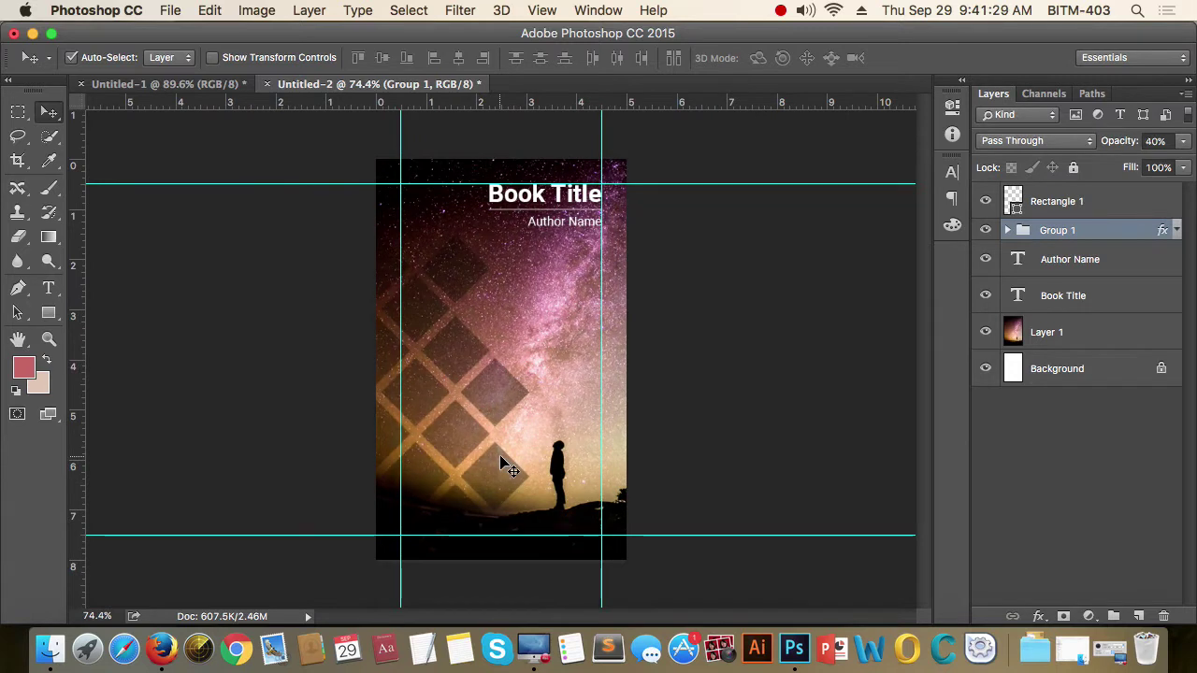
scroll(471, 454, "down", 1)
scroll(516, 439, "down", 1)
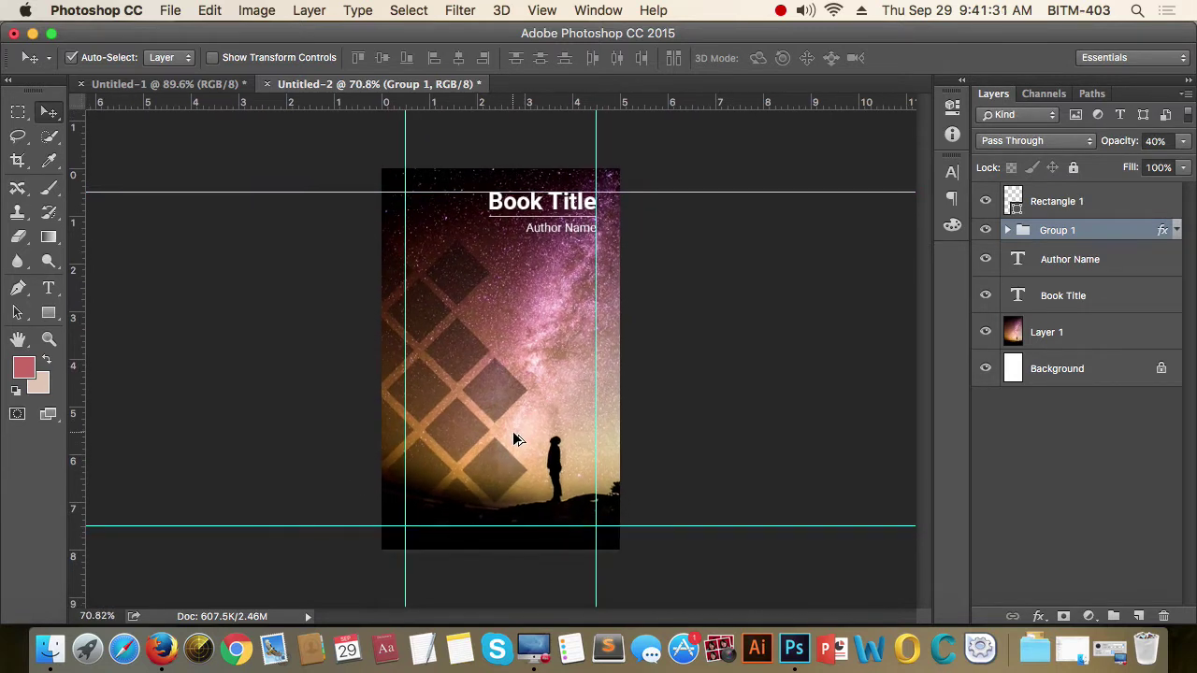
scroll(481, 339, "down", 1)
scroll(481, 339, "down", 1)
scroll(481, 338, "down", 1)
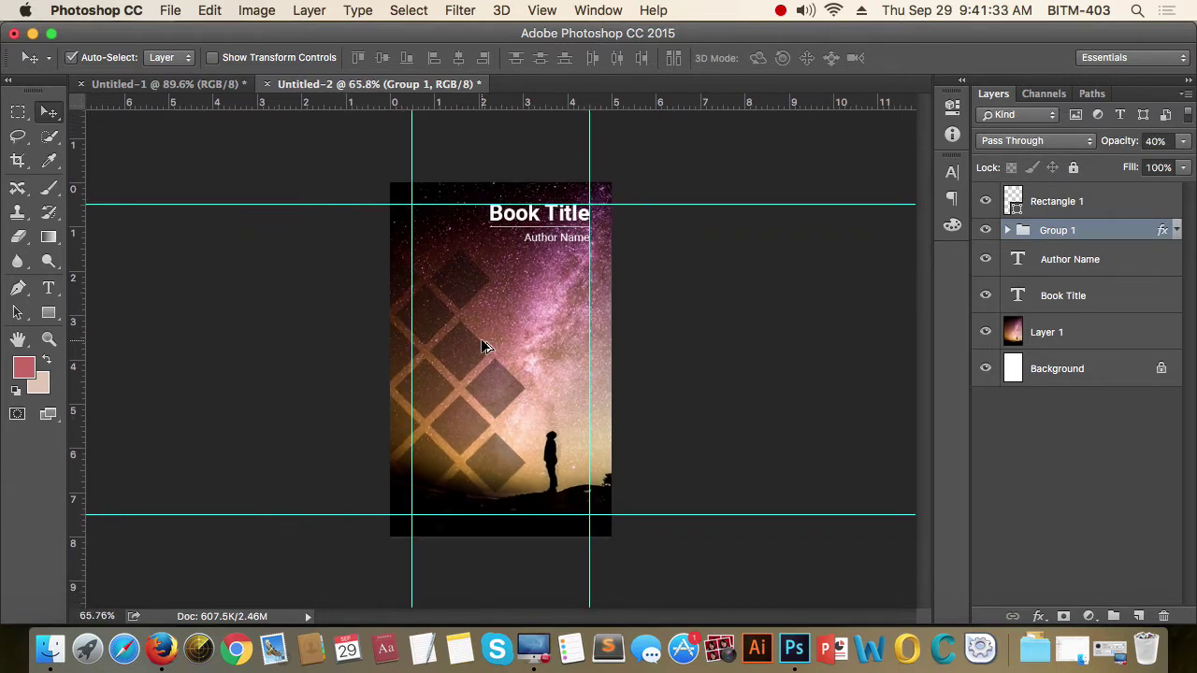
scroll(549, 394, "up", 2)
scroll(580, 419, "up", 1)
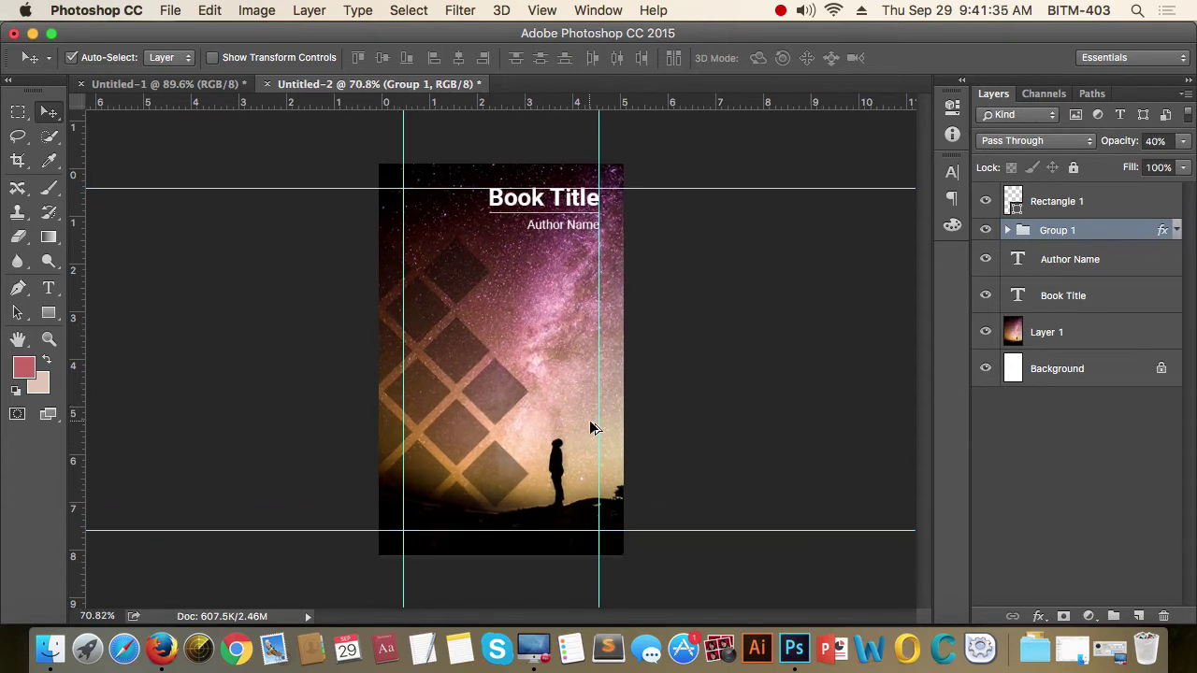
scroll(580, 402, "up", 1)
scroll(582, 401, "down", 2)
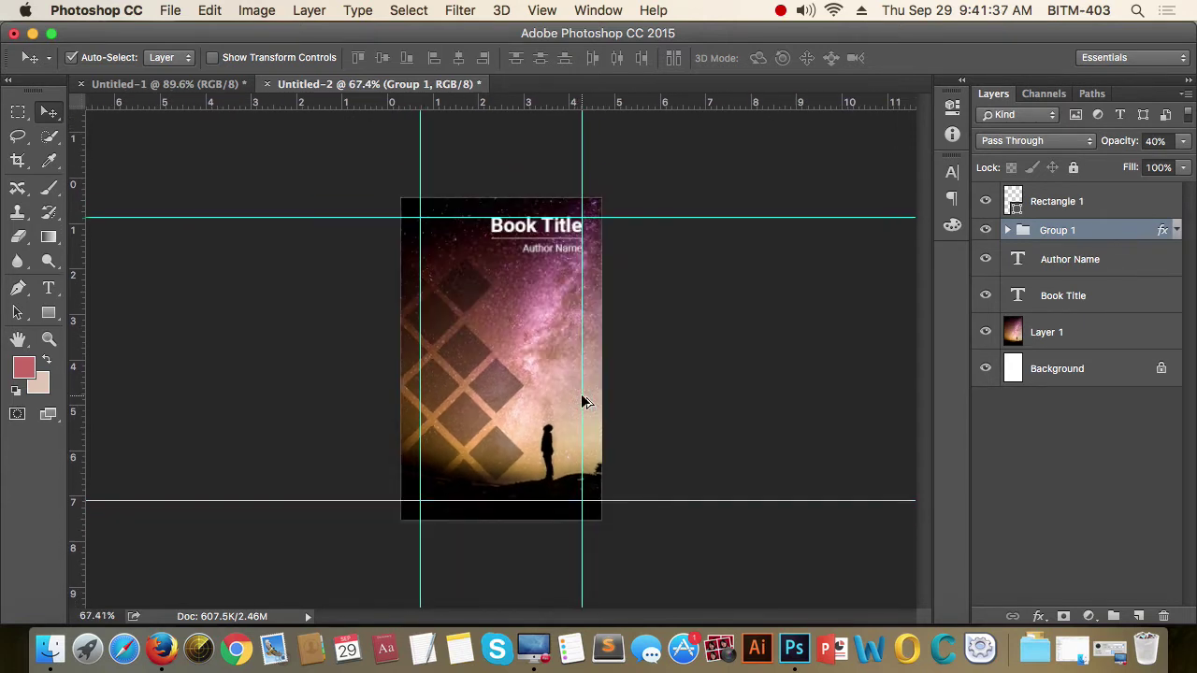
scroll(583, 401, "down", 2)
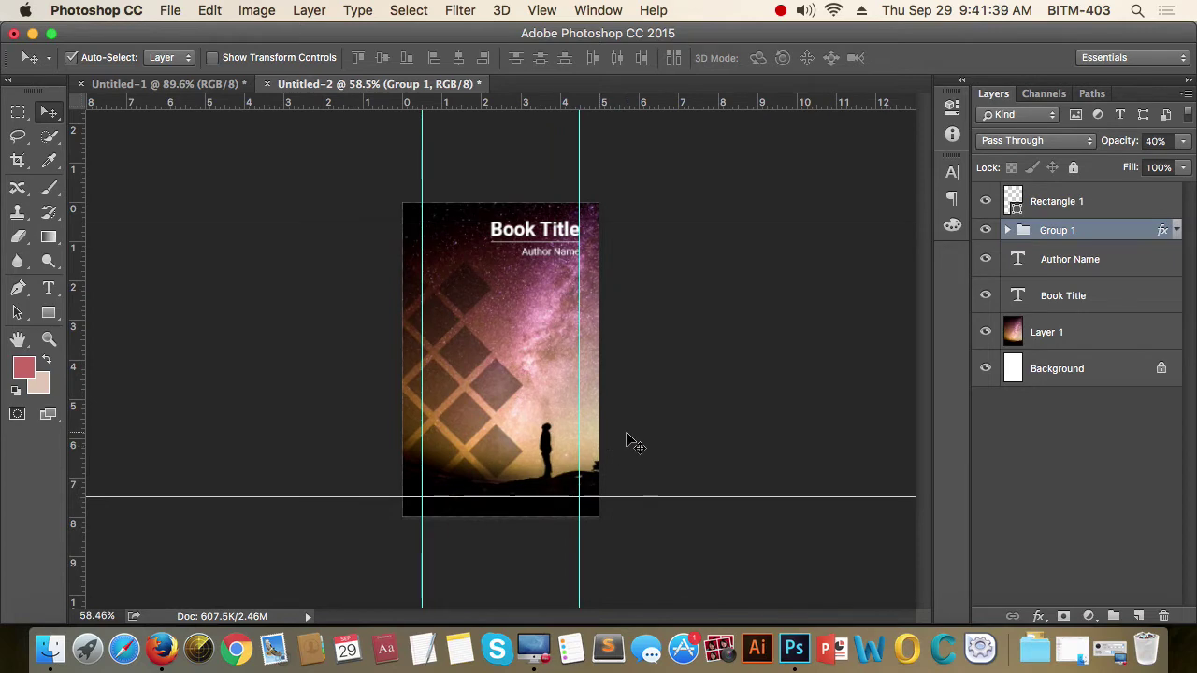
scroll(626, 433, "up", 5)
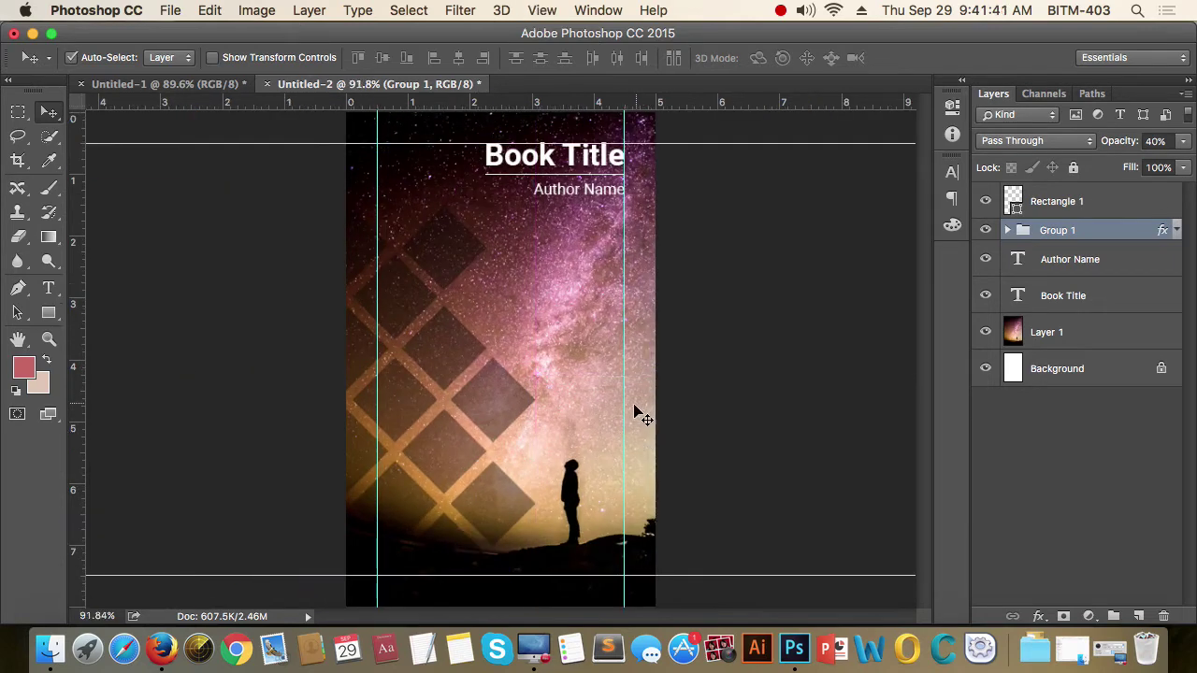
scroll(596, 544, "up", 1)
scroll(615, 551, "up", 1)
left_click_drag(615, 551, 627, 320)
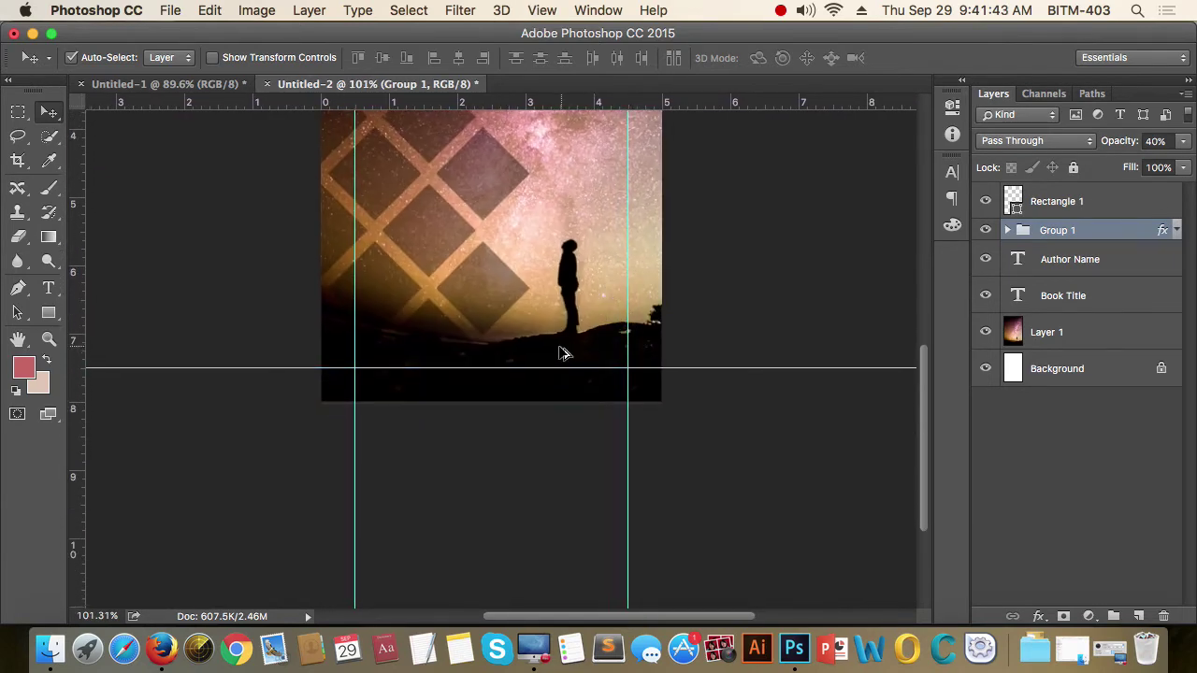
scroll(561, 346, "up", 3)
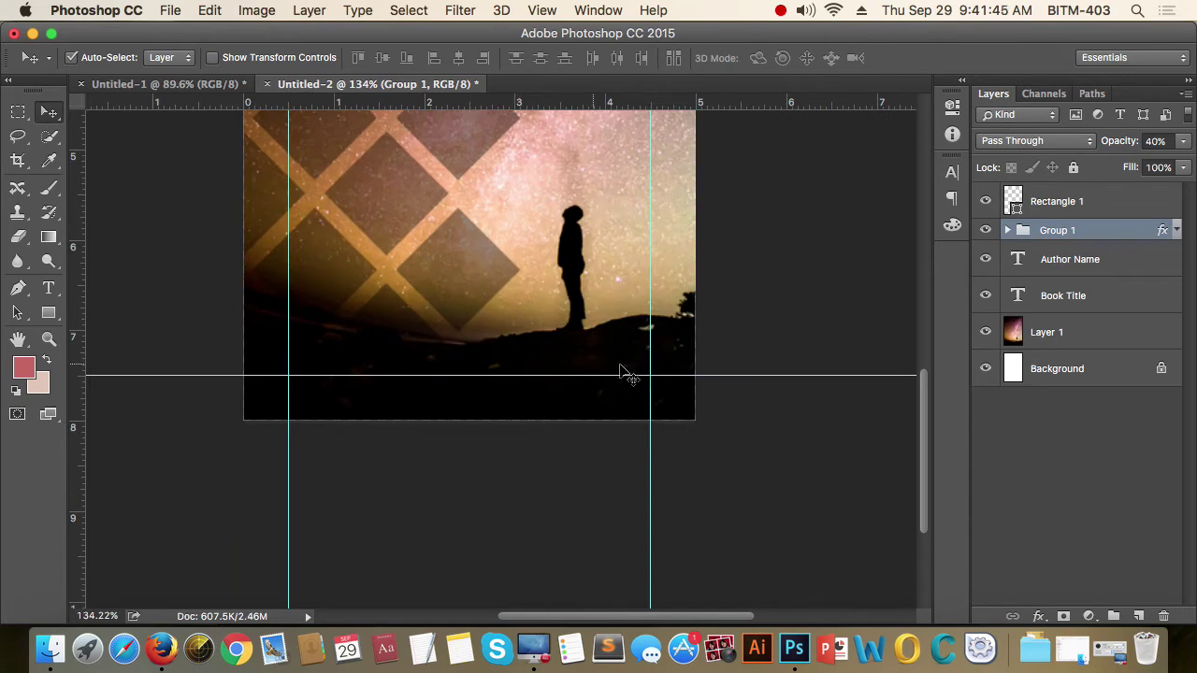
scroll(693, 398, "down", 2)
scroll(691, 390, "down", 2)
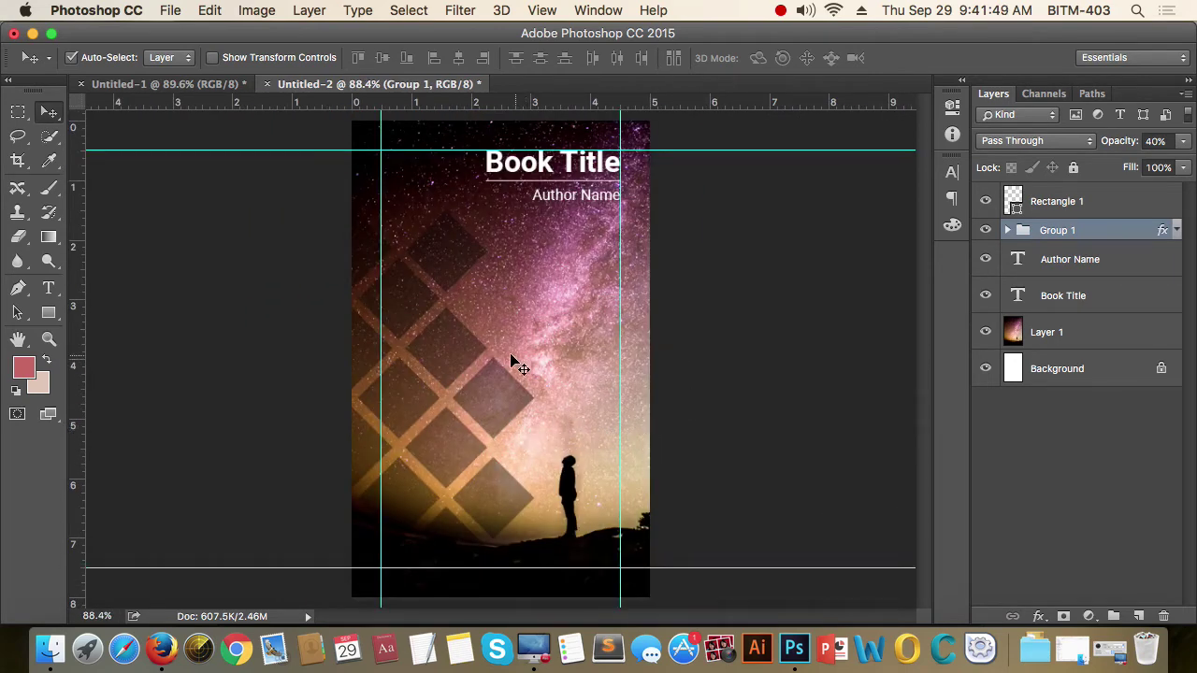
scroll(611, 368, "down", 2)
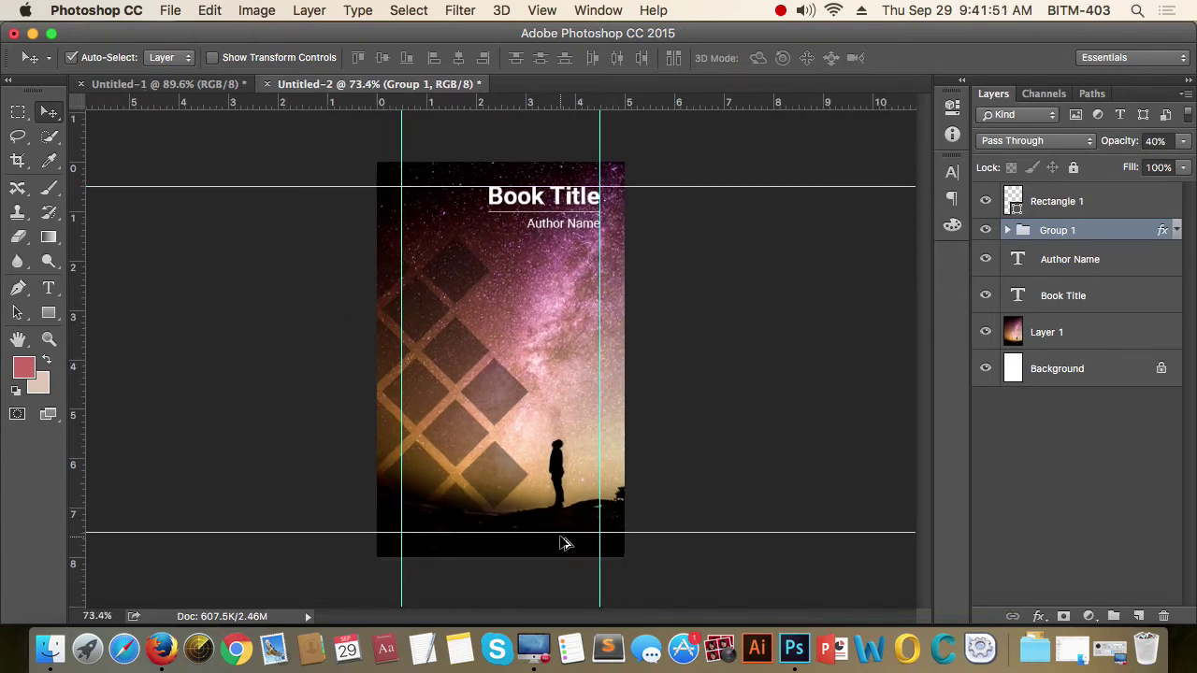
scroll(564, 542, "up", 3)
scroll(561, 542, "down", 1)
scroll(593, 419, "down", 2)
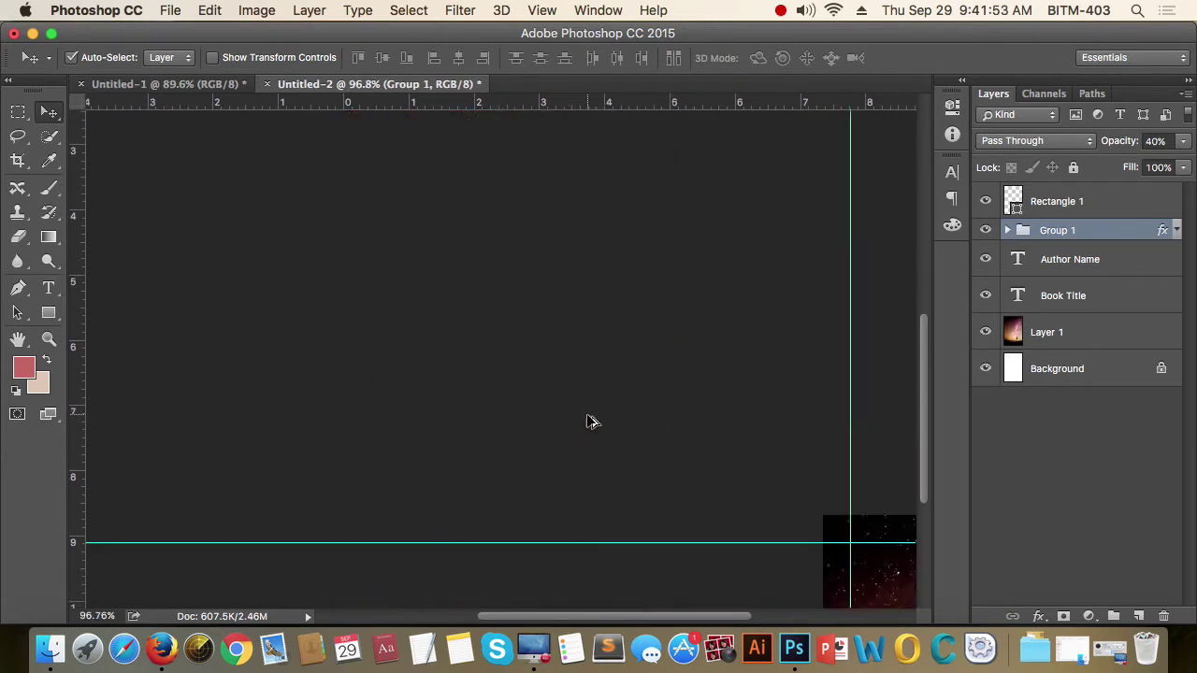
Nudge the starry photo layer up and back down to check its position, then pick the Rectangle tool.
left_click(565, 478)
key("shift+Up")
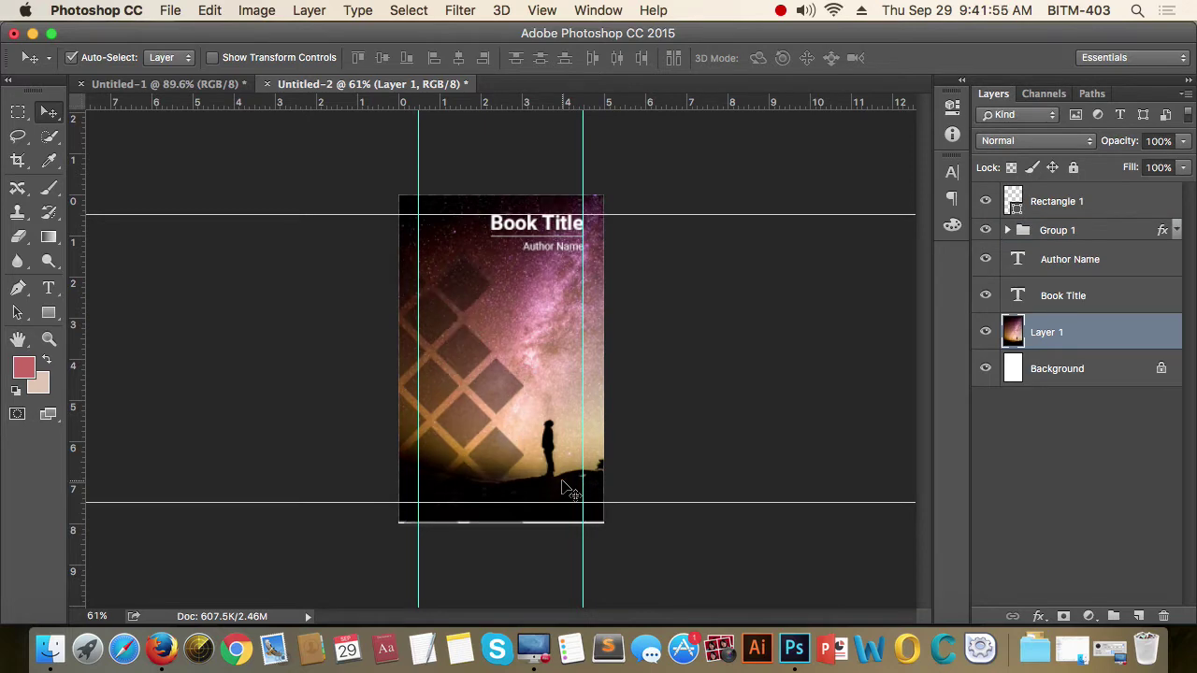
key("shift+Up")
key("shift+Down")
key("shift+Down")
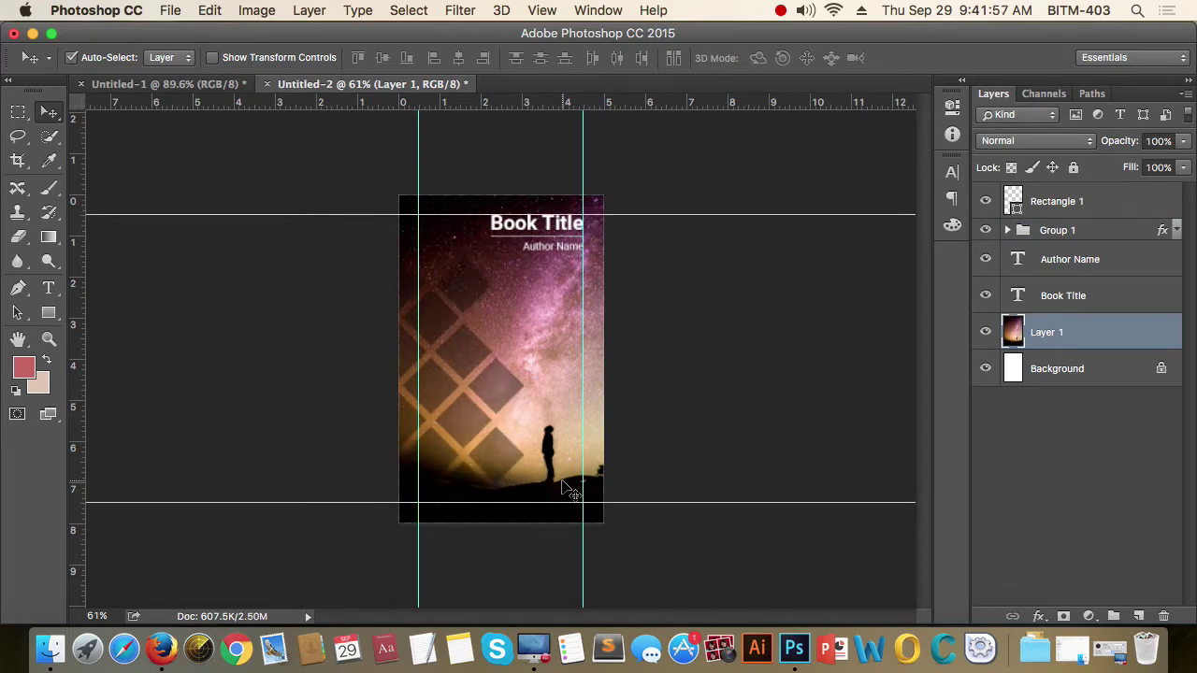
scroll(542, 491, "up", 1)
scroll(523, 495, "up", 1)
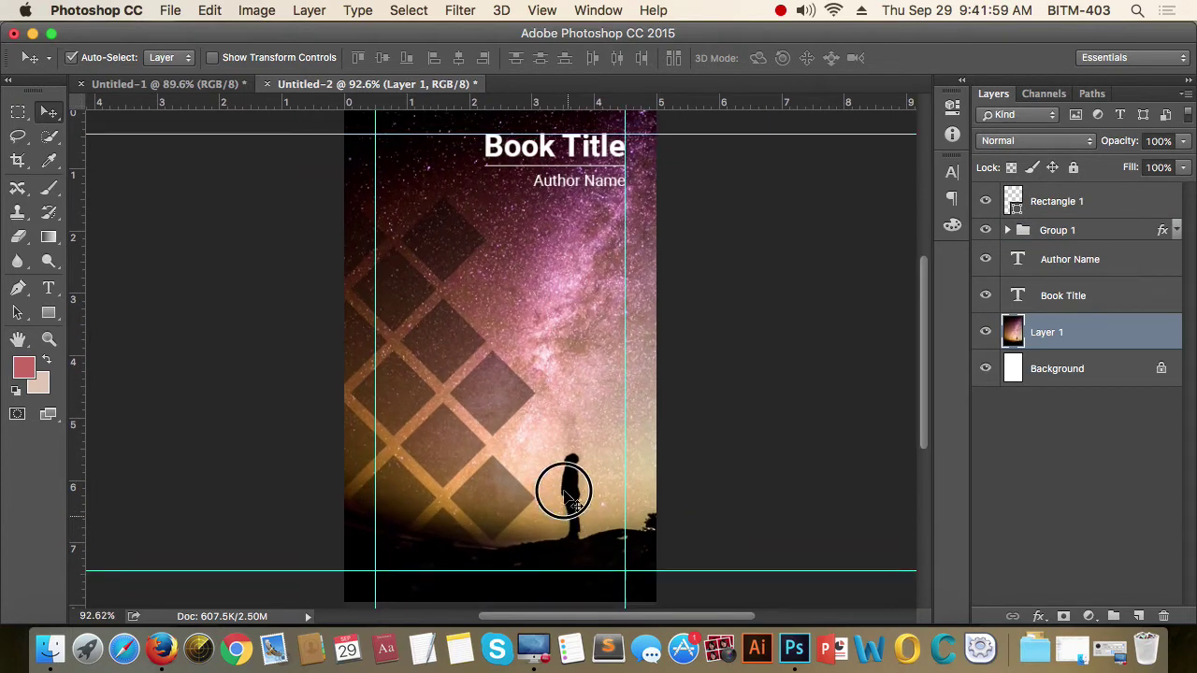
scroll(579, 421, "down", 3)
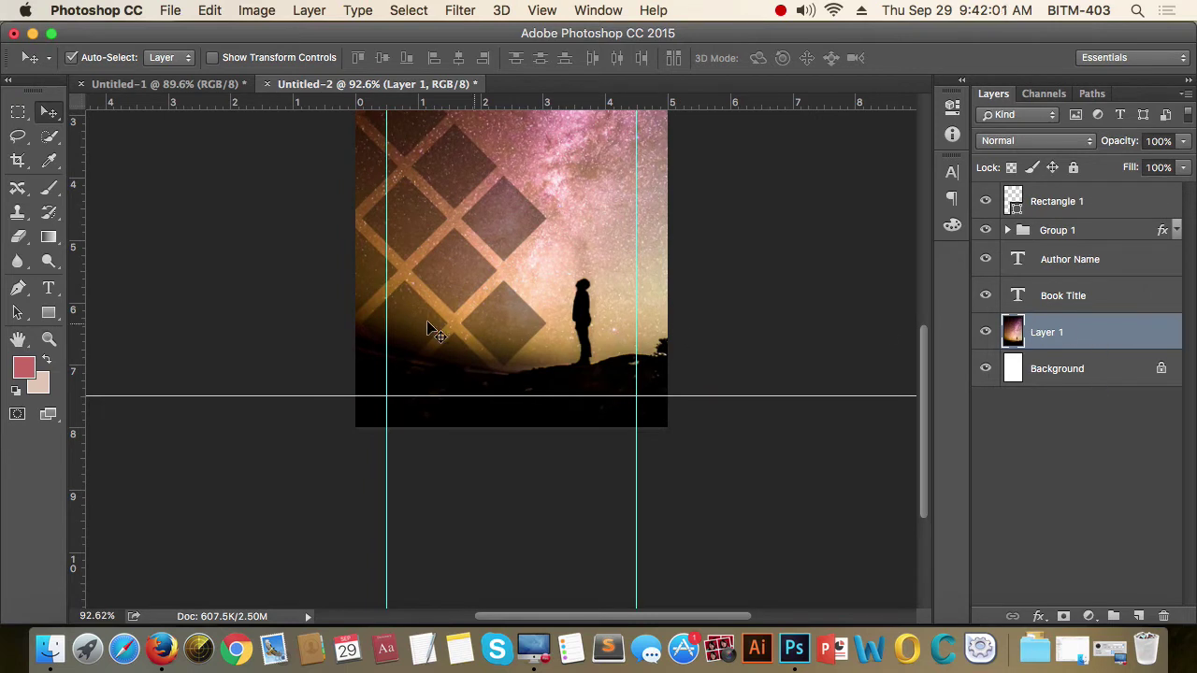
left_click(51, 315)
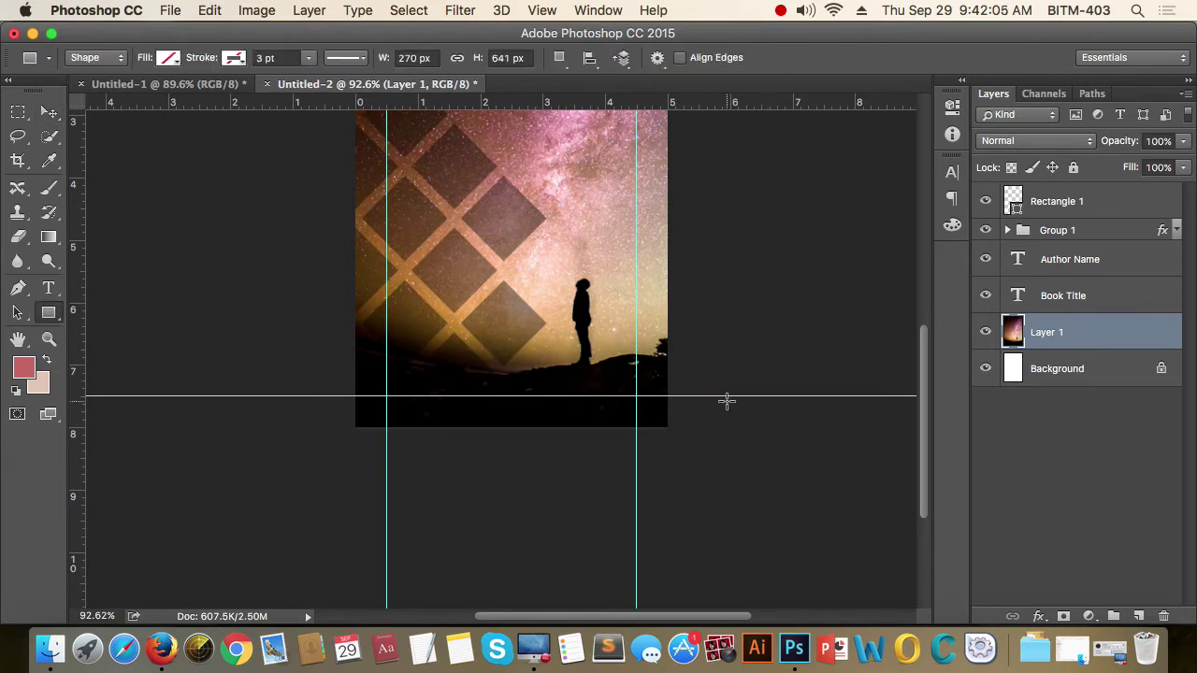
scroll(615, 348, "down", 1)
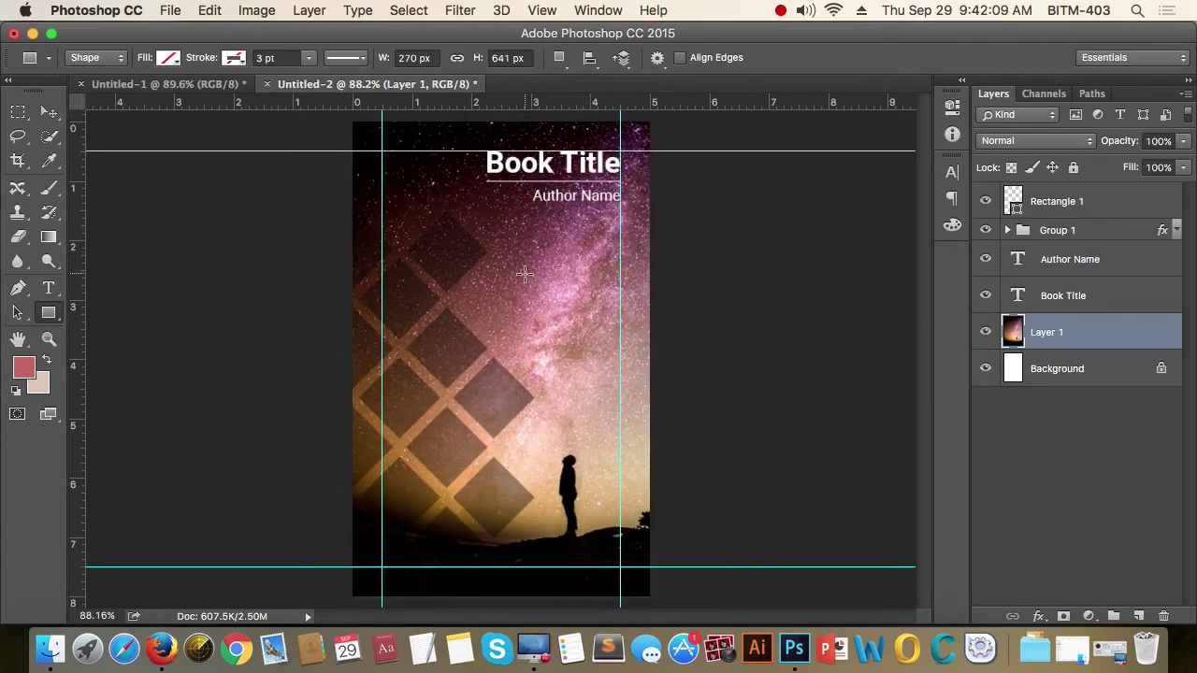
Create a 5 × 1 inch rectangle shape.
left_click(645, 429)
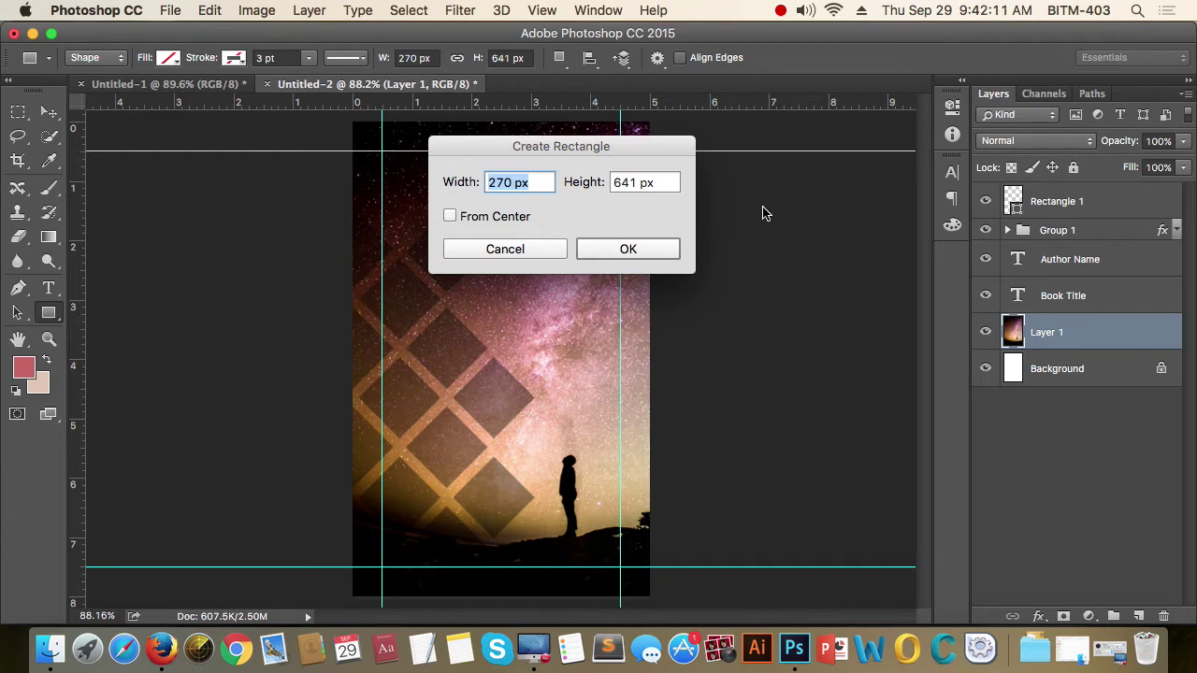
type("5")
key("Tab")
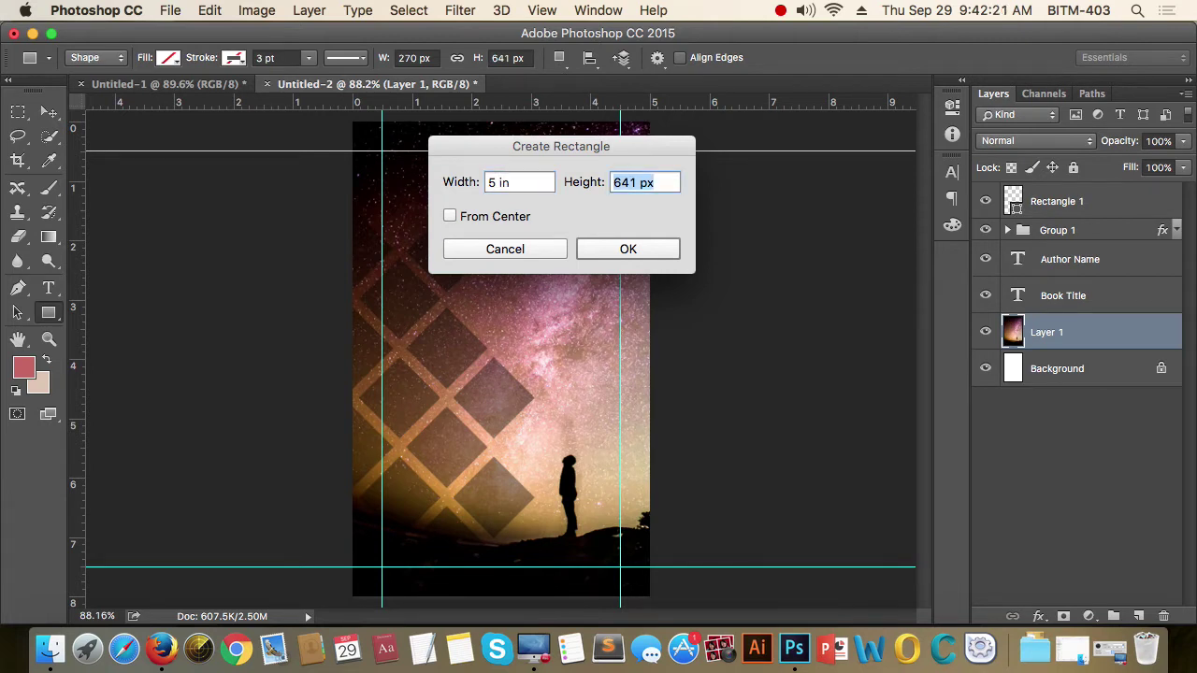
type("1 inch")
key("Return")
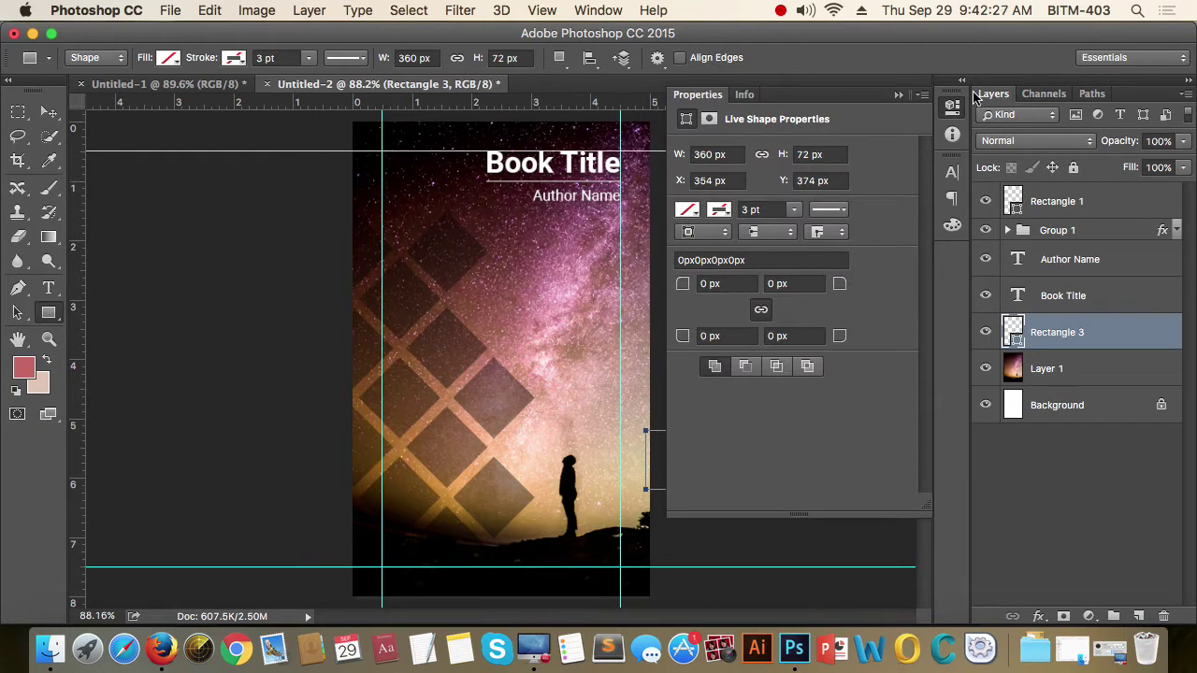
left_click(897, 97)
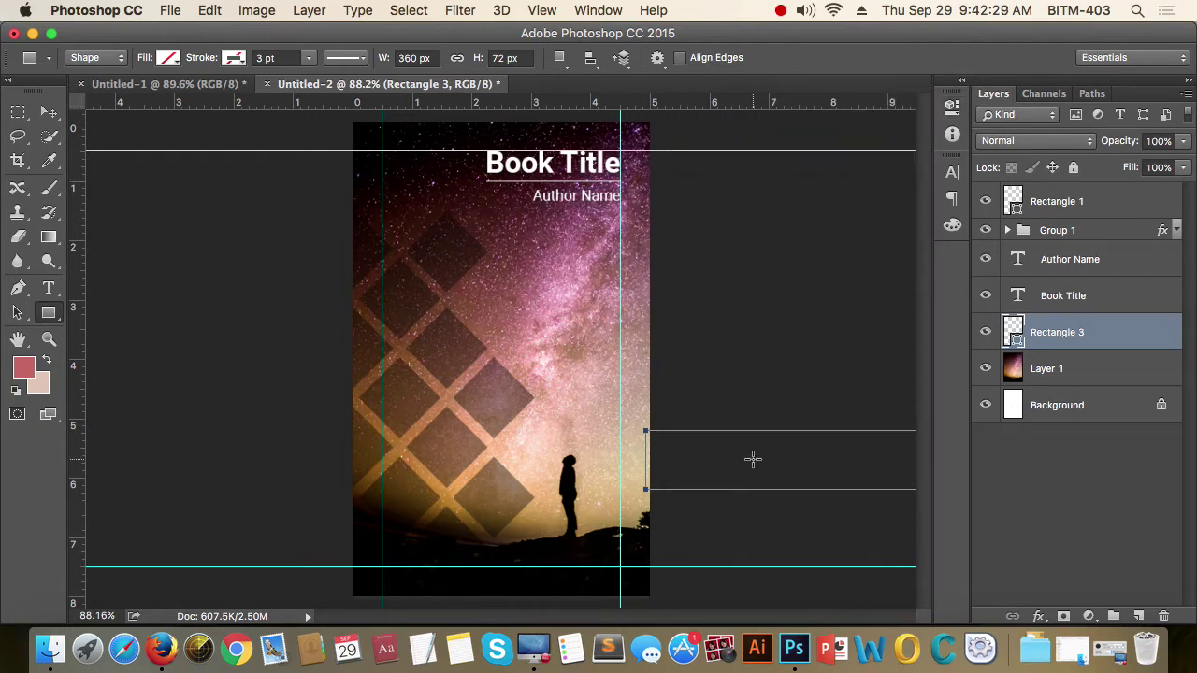
Select the new rectangle layer and set its colour to black (000000).
key("v")
left_click_drag(764, 459, 631, 470)
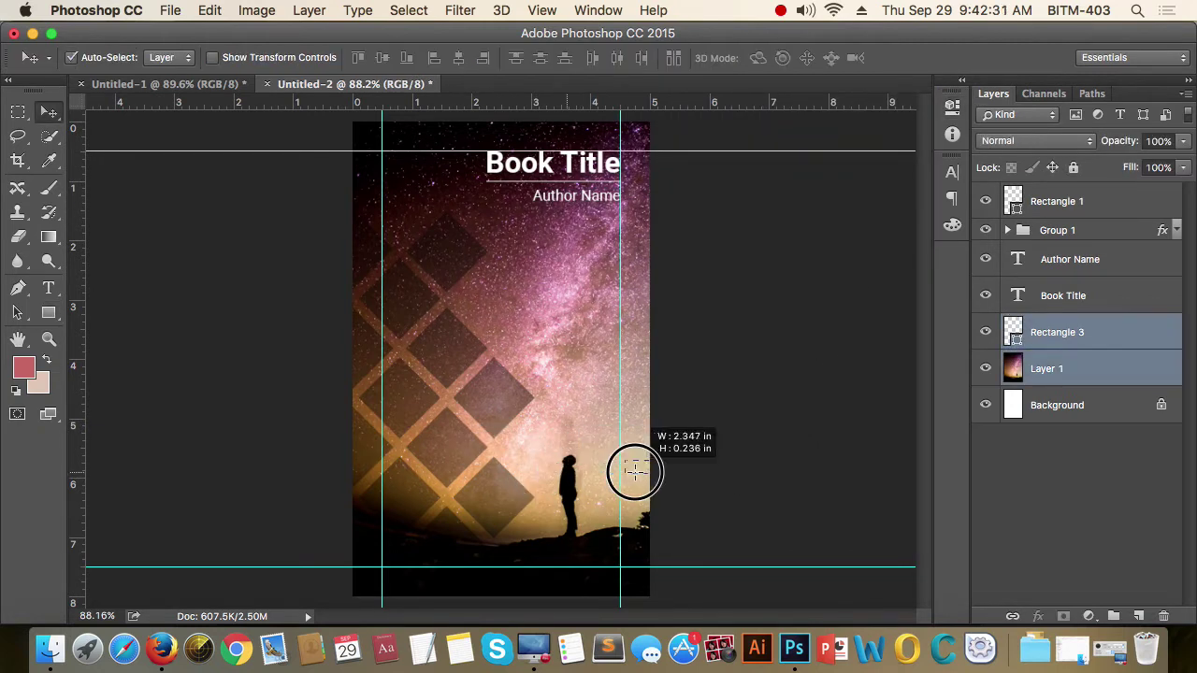
left_click(1068, 331)
double_click(1014, 343)
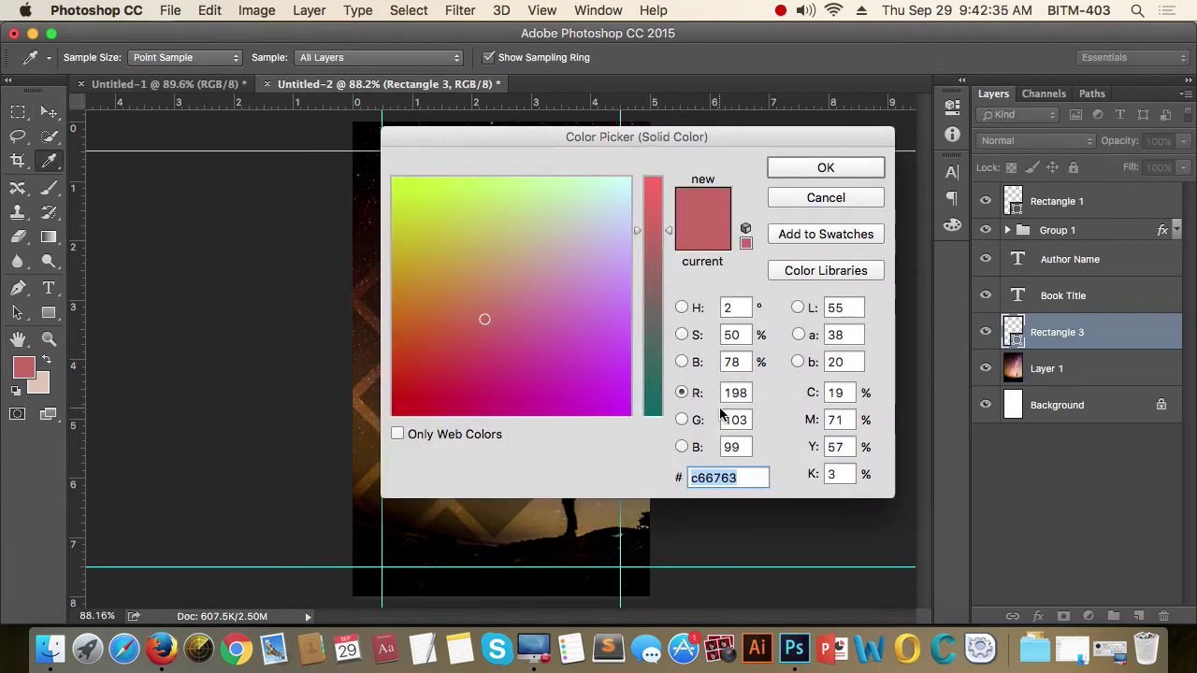
type("000000")
key("Return")
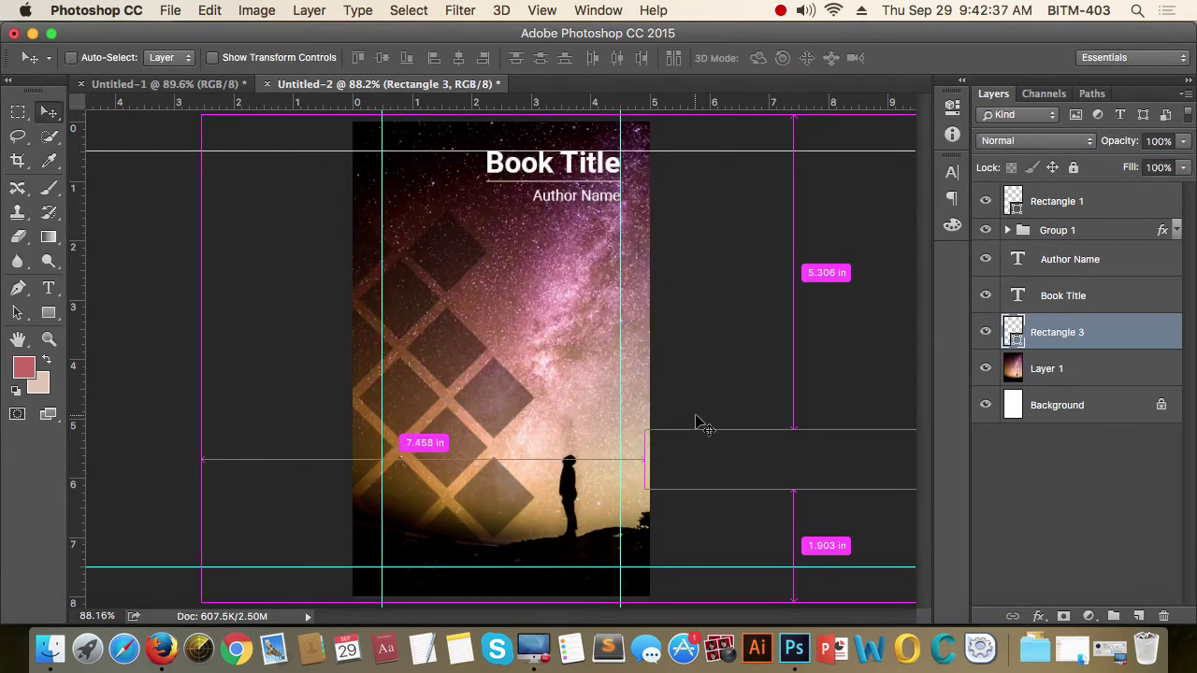
Free Transform the rectangle onto the lower part of the cover.
key("ctrl+t")
left_click_drag(700, 486, 531, 554)
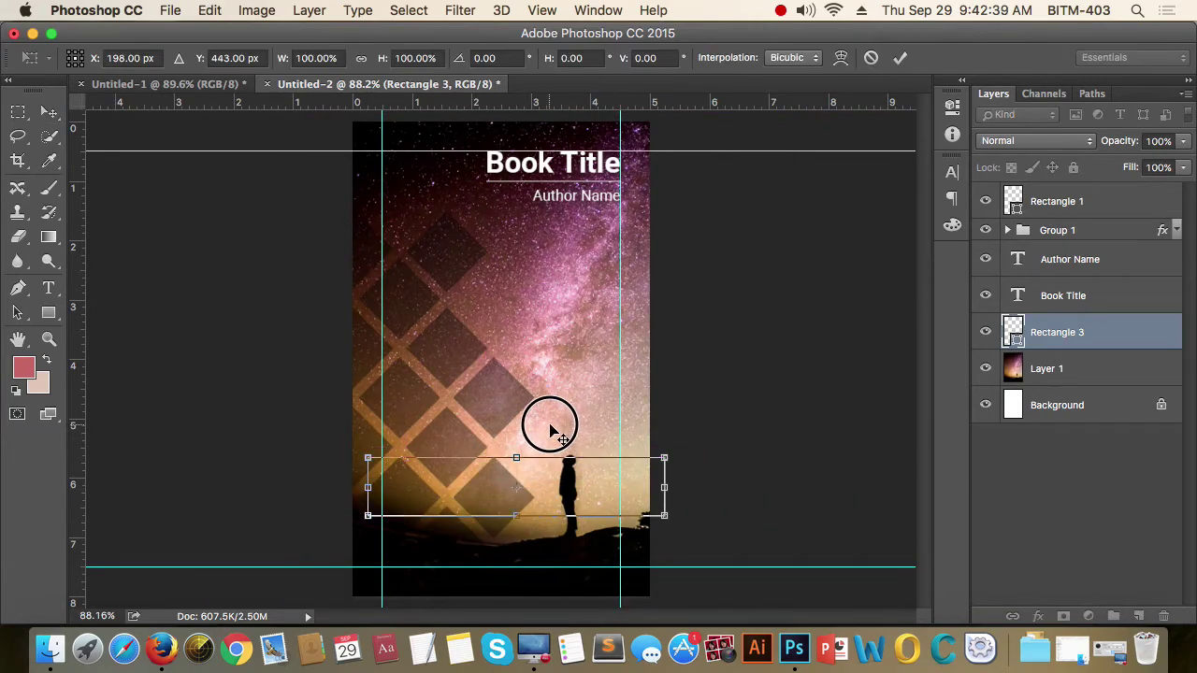
key("Return")
scroll(573, 498, "up", 1)
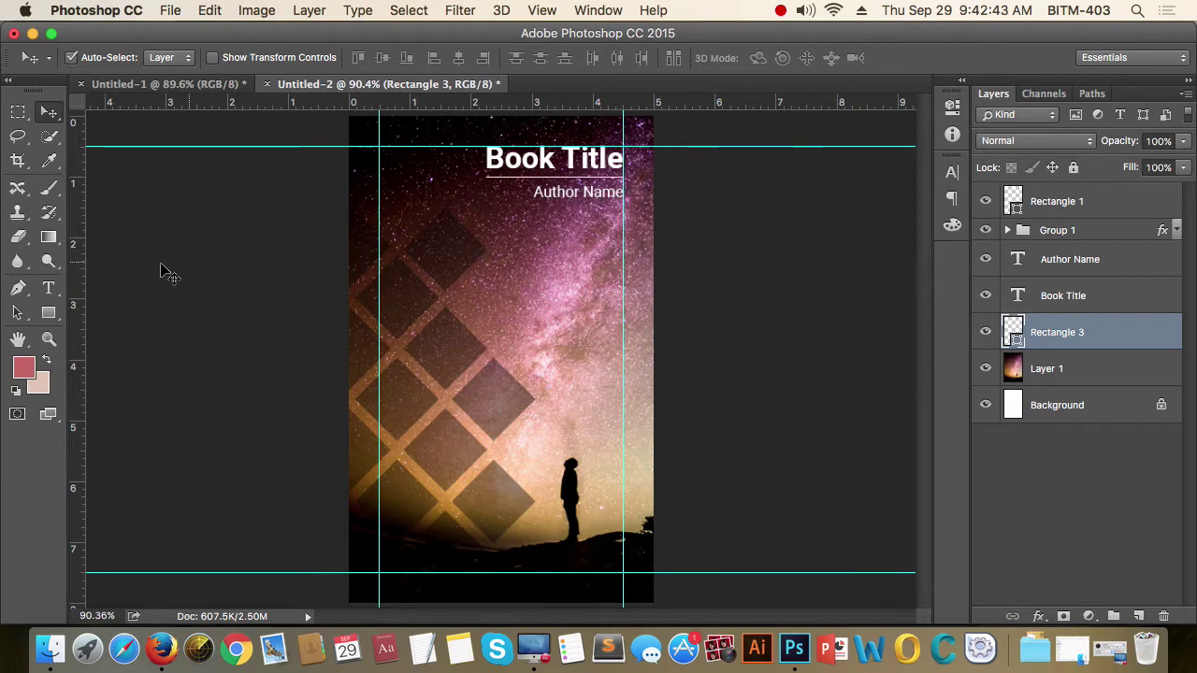
left_click(48, 312)
left_click(177, 61)
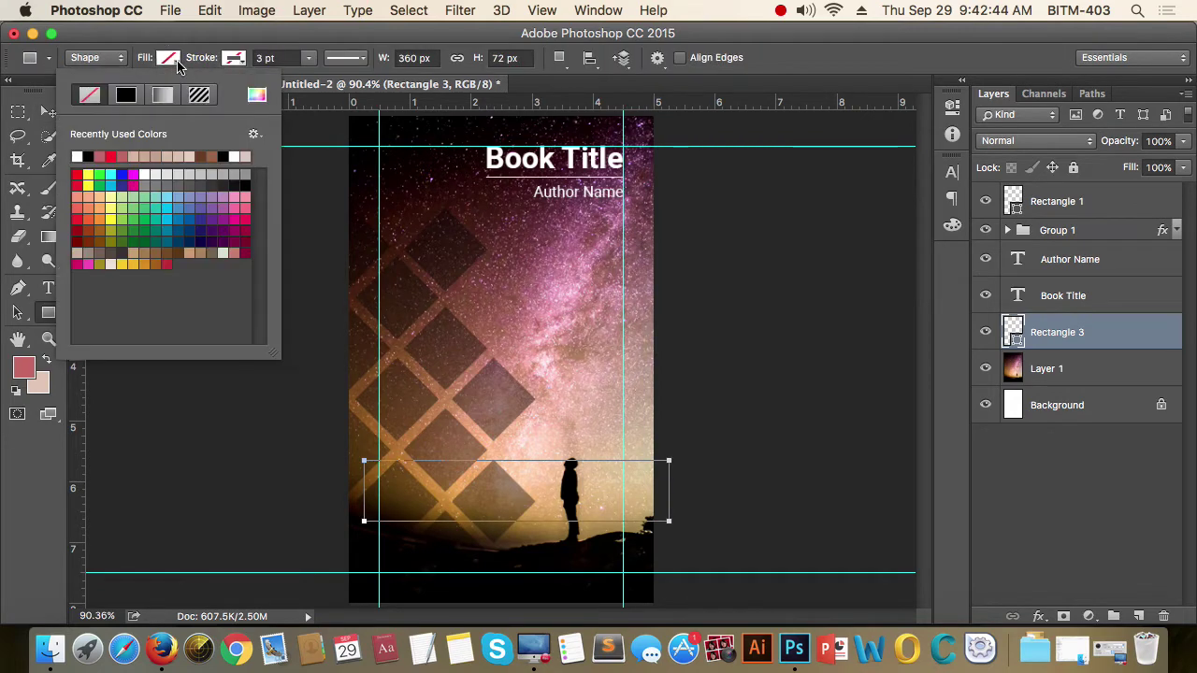
Fill the band solid black and align its bottom with the cover's bottom edge.
left_click(125, 97)
left_click(49, 111)
scroll(520, 513, "up", 1)
scroll(560, 517, "down", 2)
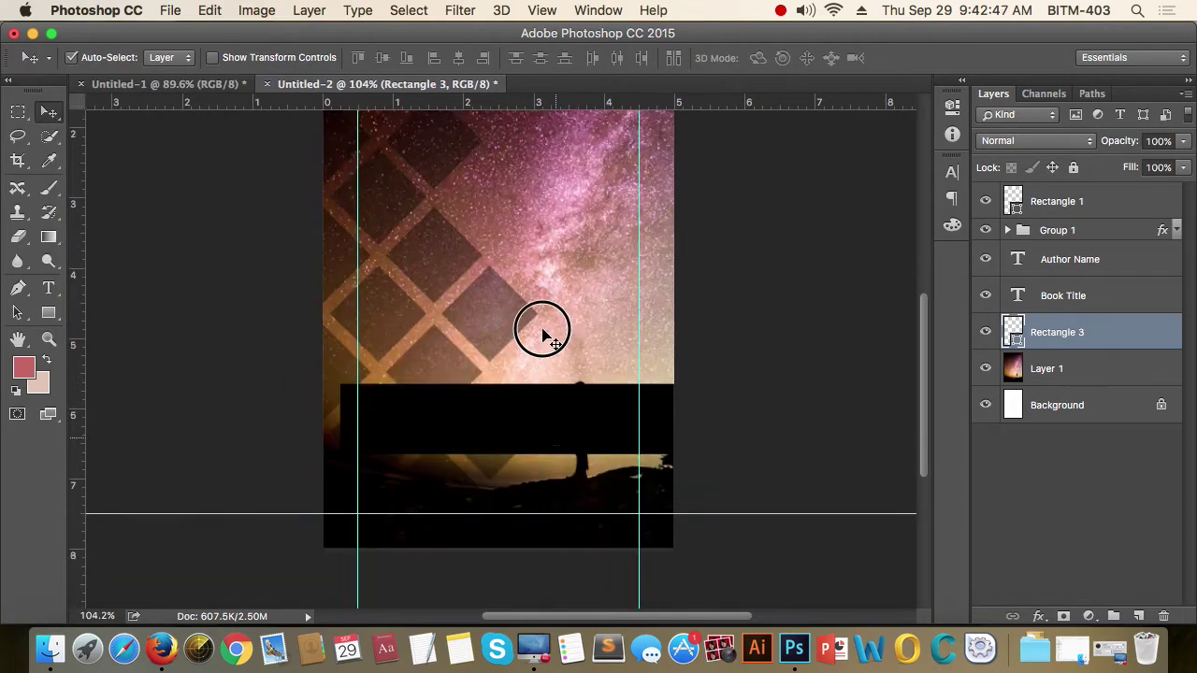
scroll(543, 331, "down", 2)
mouse_move(609, 300)
left_mouse_down()
mouse_move(577, 374)
mouse_move(599, 342)
left_mouse_up()
scroll(593, 398, "up", 3)
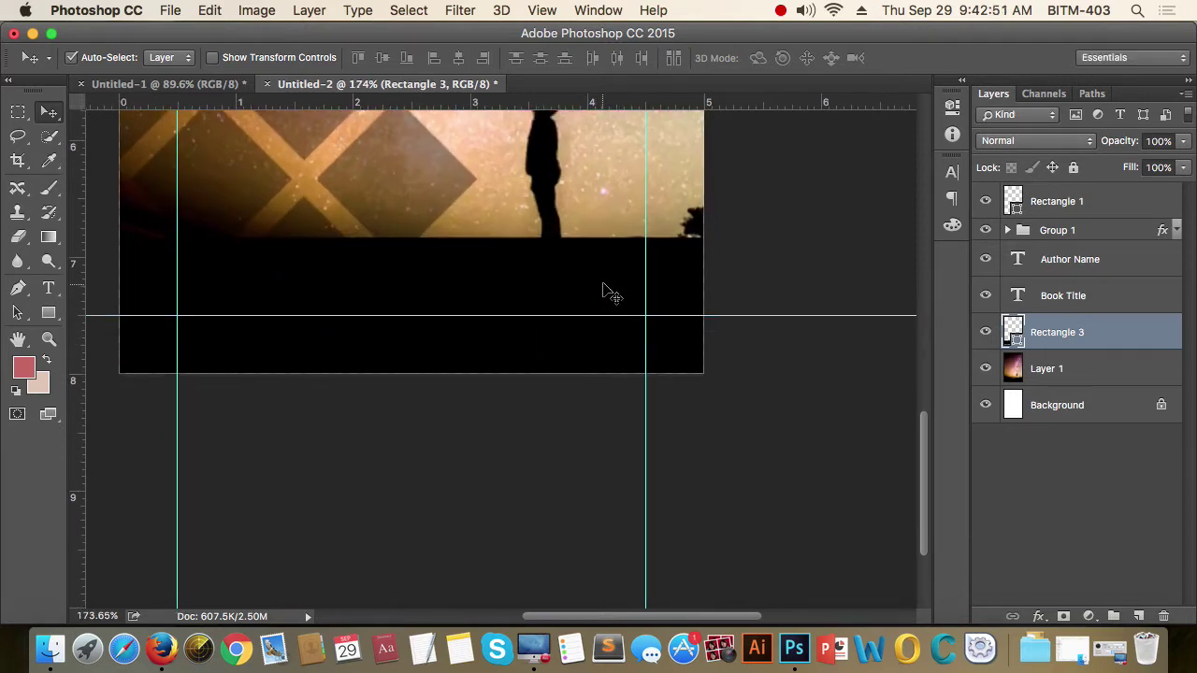
key("ctrl+a")
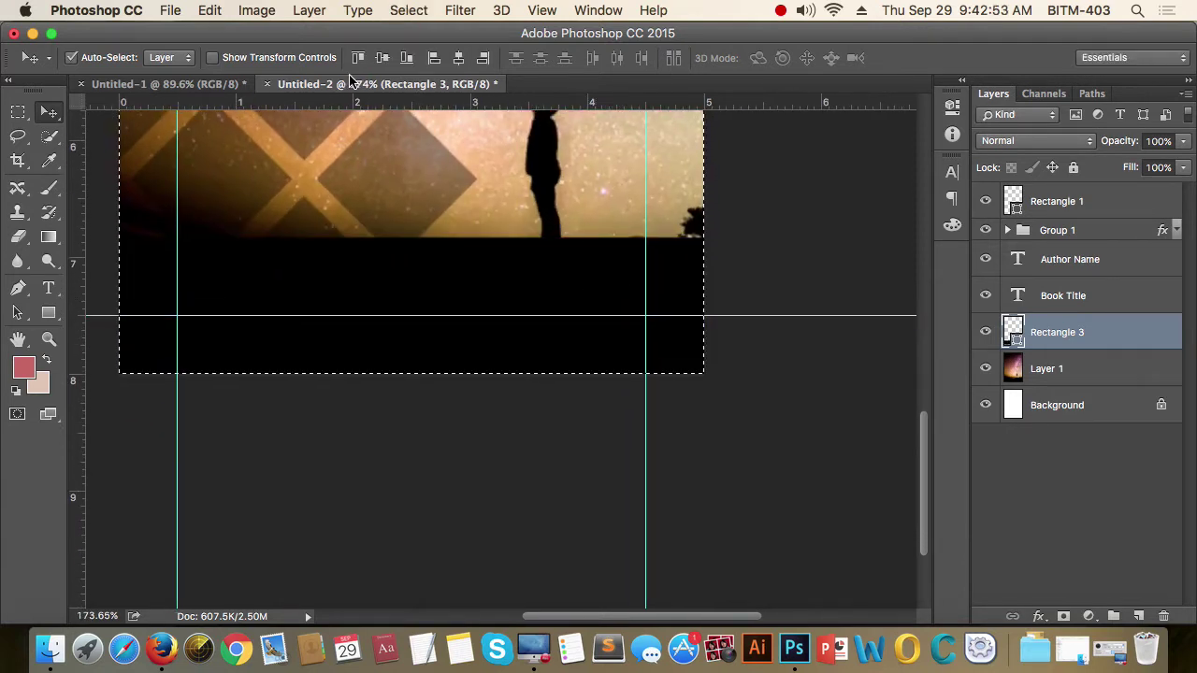
left_click(407, 57)
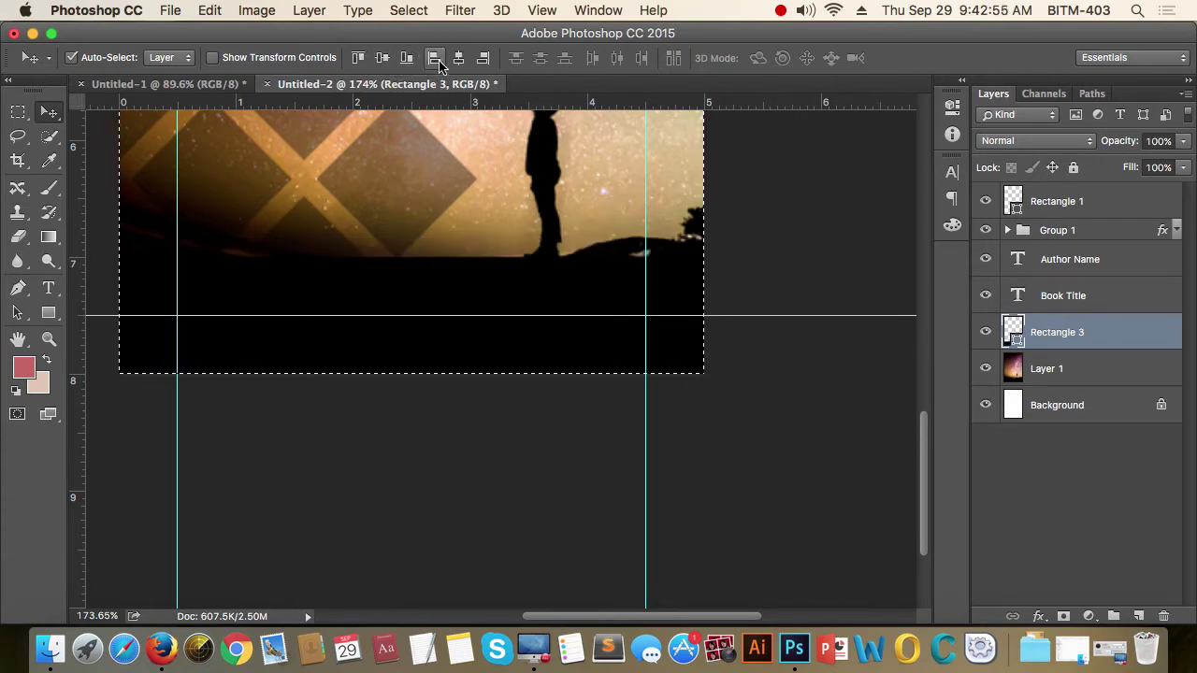
key("ctrl+d")
Make the band taller by raising its top anchor points with Direct Selection.
scroll(610, 272, "down", 1)
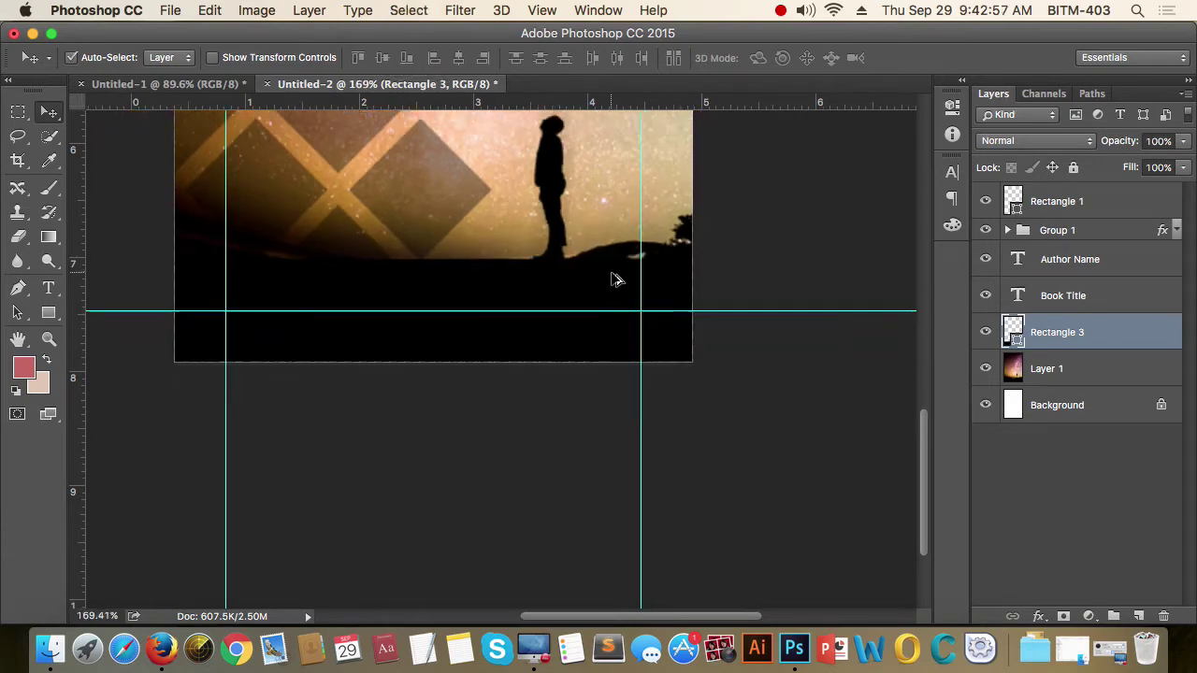
scroll(615, 279, "down", 1)
scroll(611, 281, "down", 1)
scroll(557, 293, "down", 1)
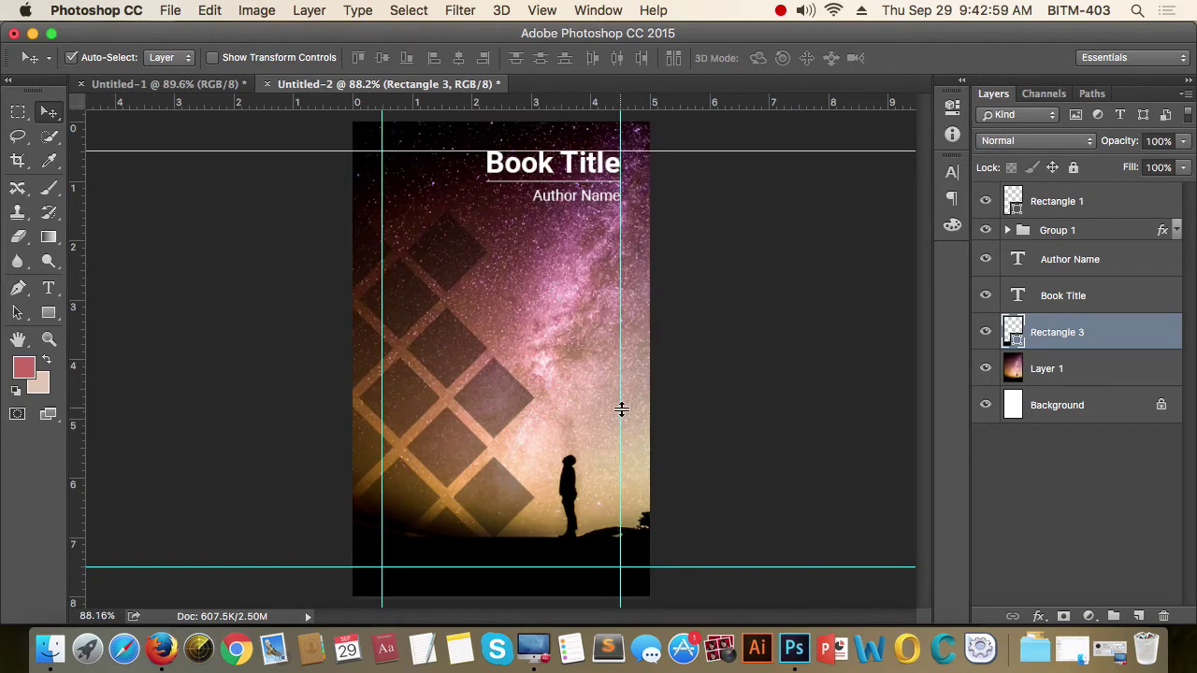
scroll(621, 412, "up", 1)
scroll(619, 414, "up", 1)
left_click_drag(604, 489, 608, 259)
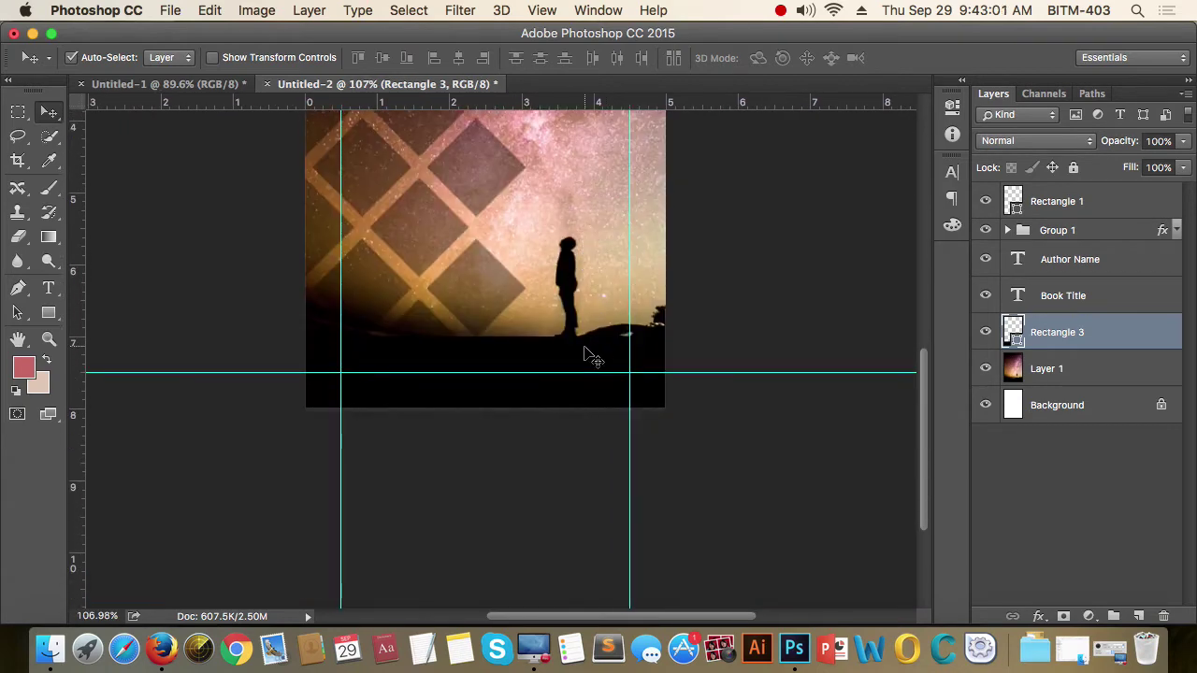
key("a")
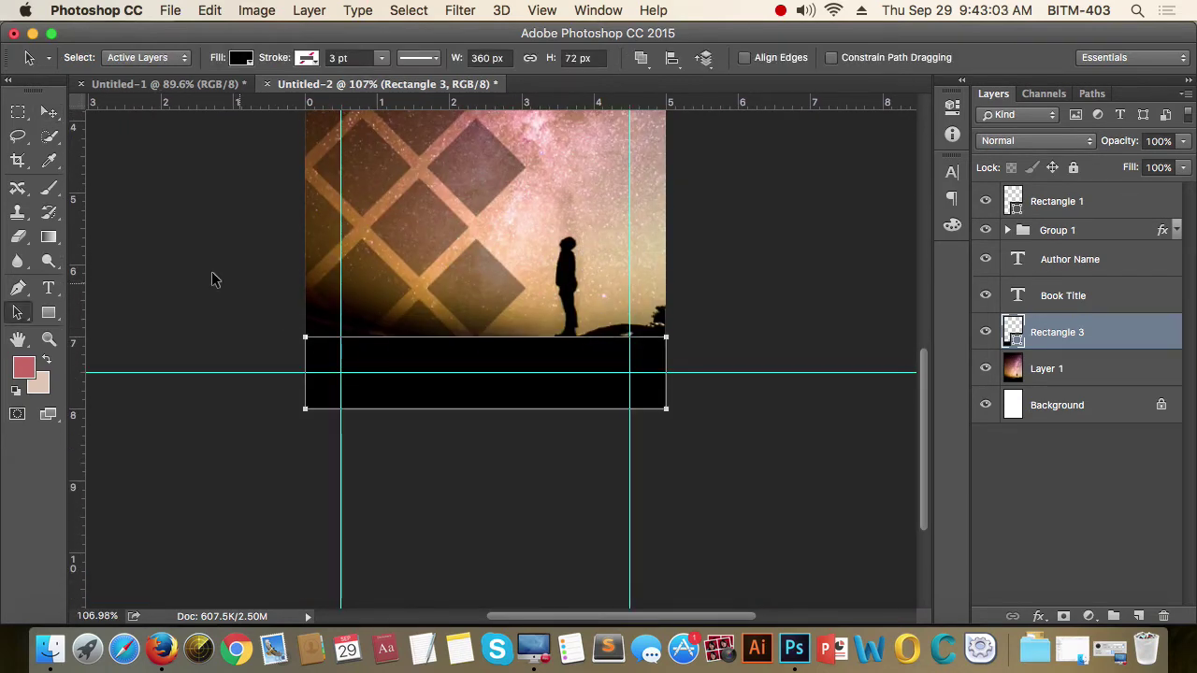
right_click(17, 312)
left_click(96, 327)
mouse_move(245, 324)
left_mouse_down()
mouse_move(675, 356)
mouse_move(667, 308)
left_mouse_up()
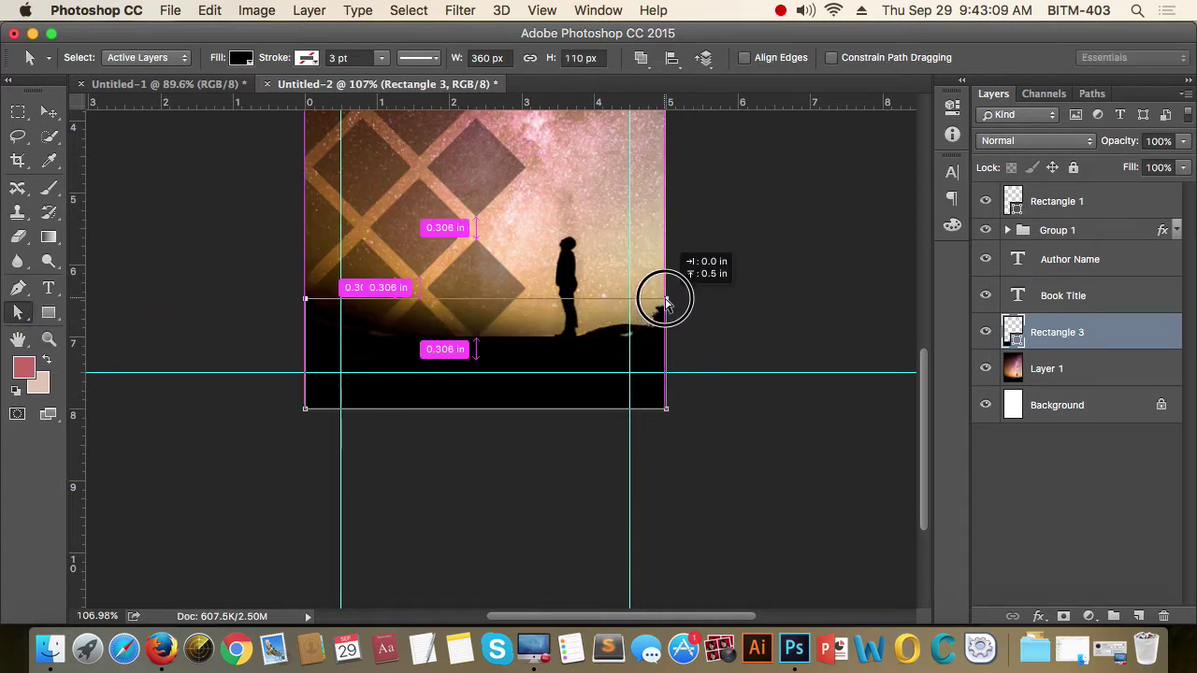
left_click_drag(666, 308, 664, 288)
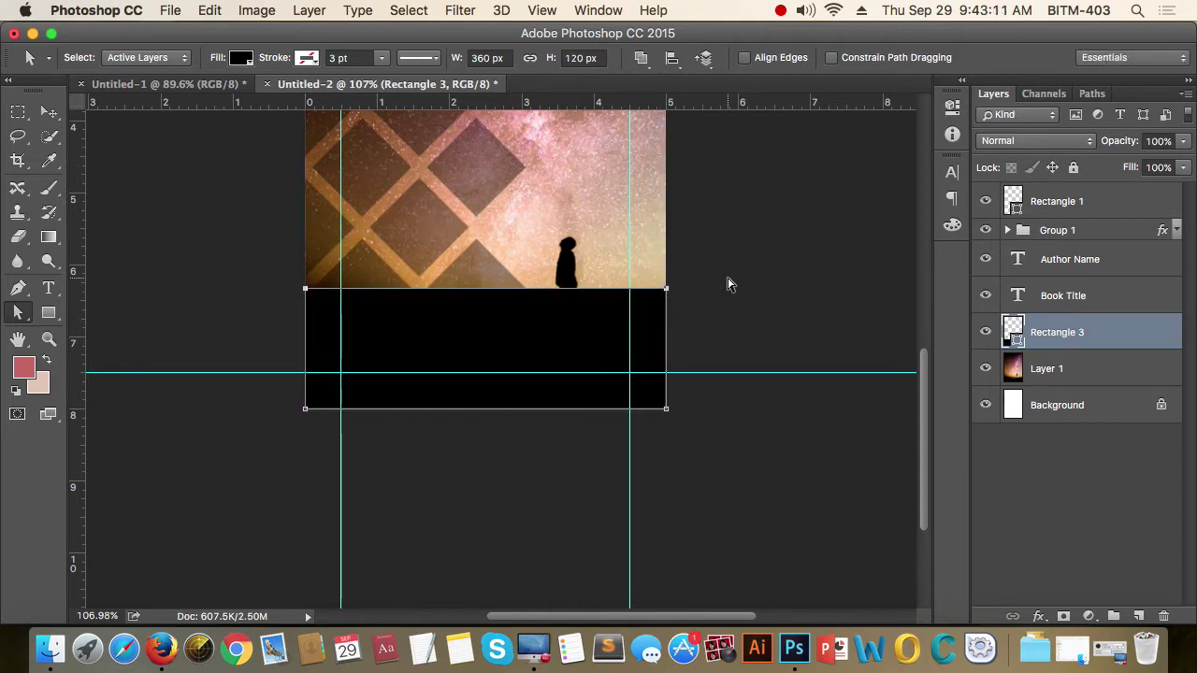
Set the black band's opacity to 70%, stepping up from 50% and 60%.
scroll(552, 417, "down", 2)
scroll(549, 415, "down", 2)
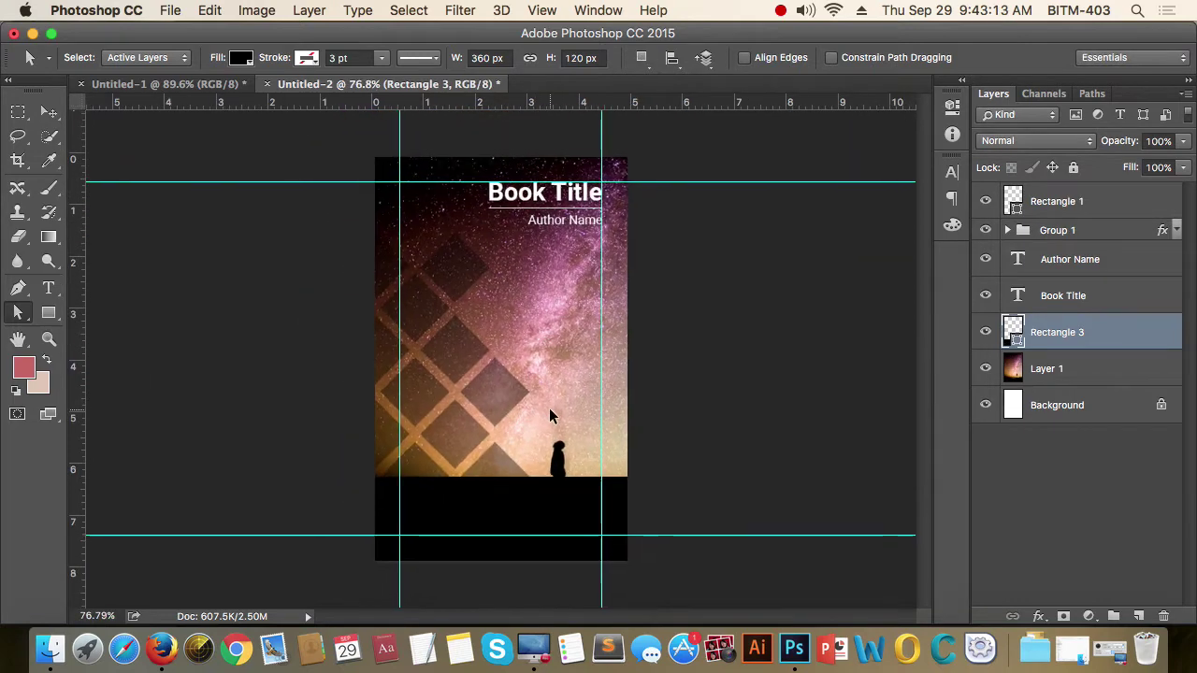
scroll(601, 436, "down", 1)
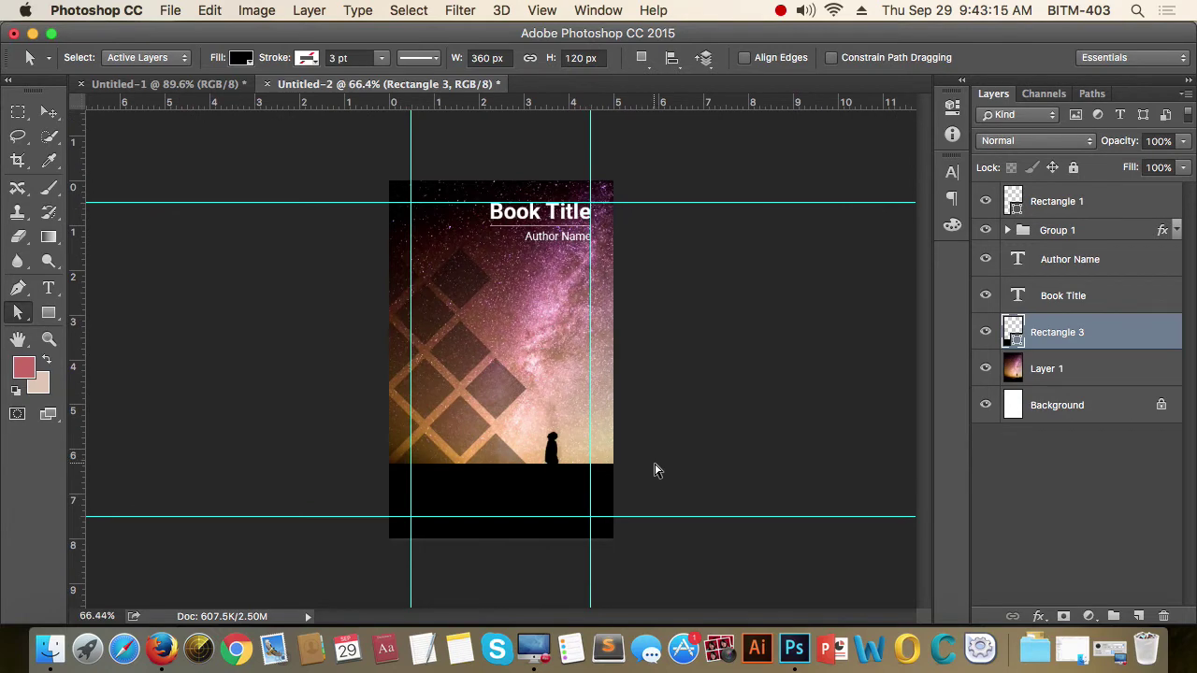
left_click(51, 110)
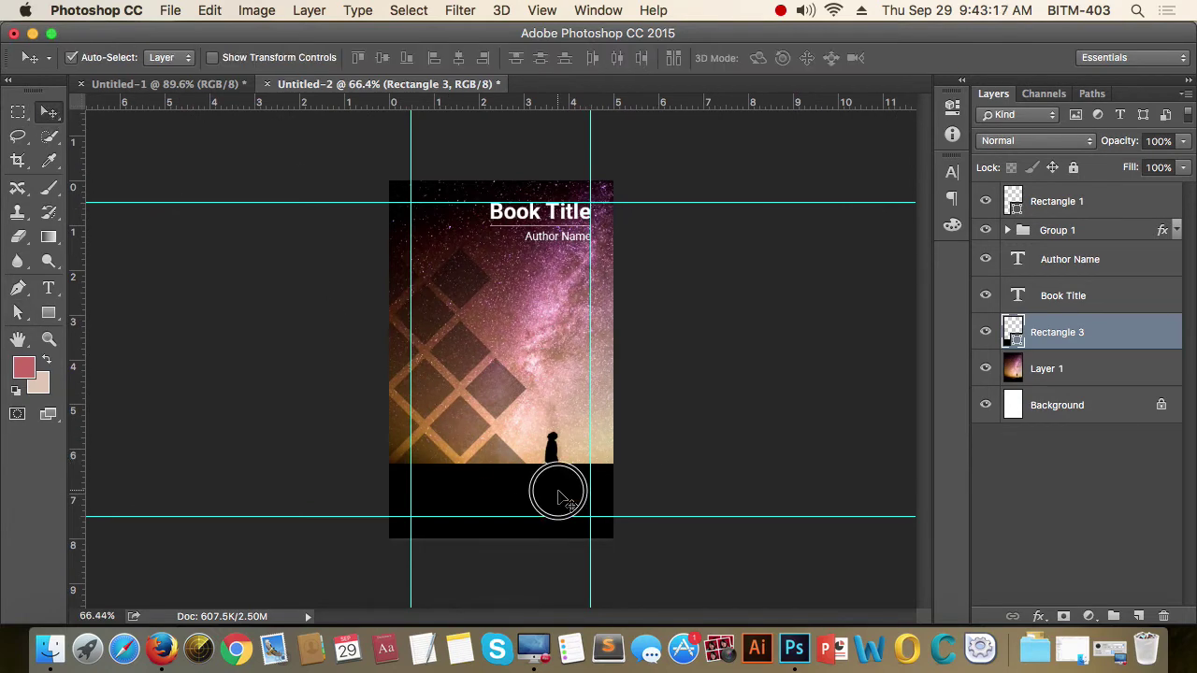
key("5")
scroll(561, 519, "up", 1)
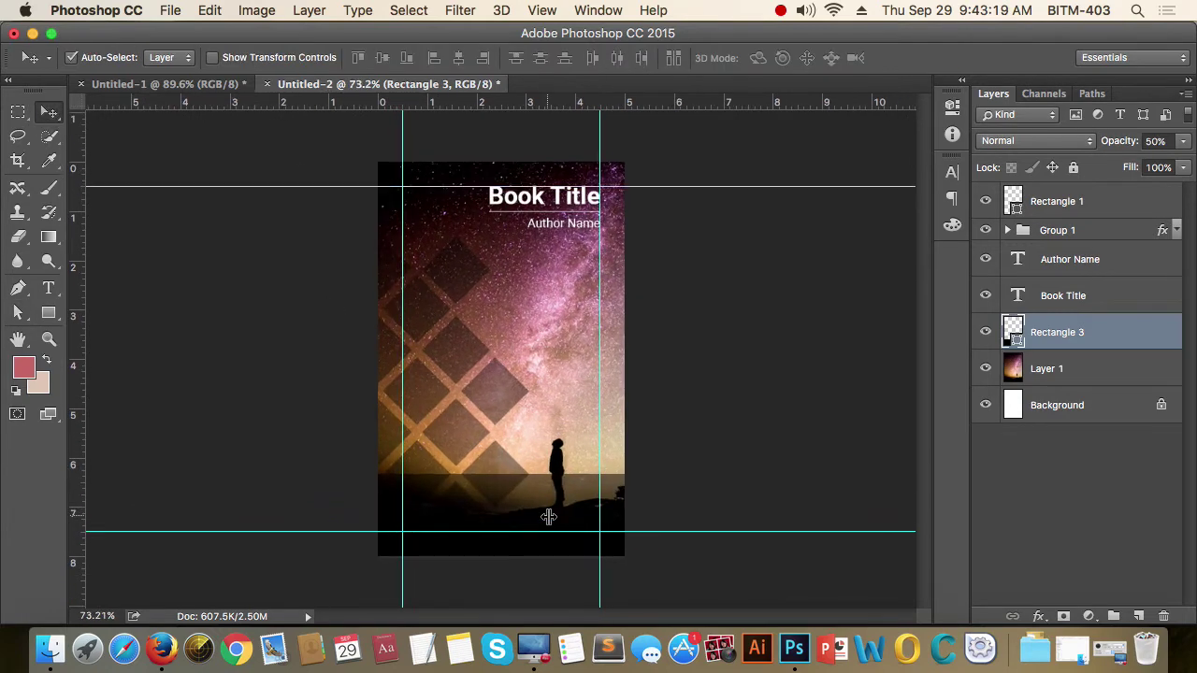
scroll(574, 538, "up", 3)
left_click_drag(612, 525, 611, 286)
scroll(615, 294, "up", 1)
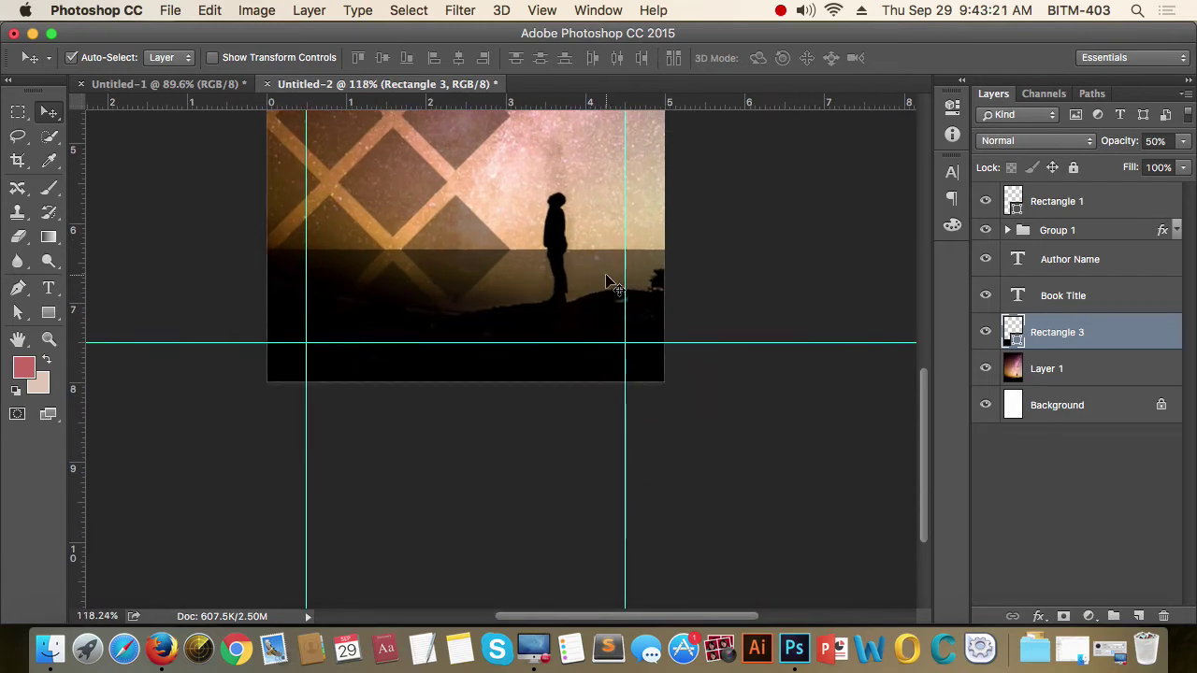
key("6")
key("7")
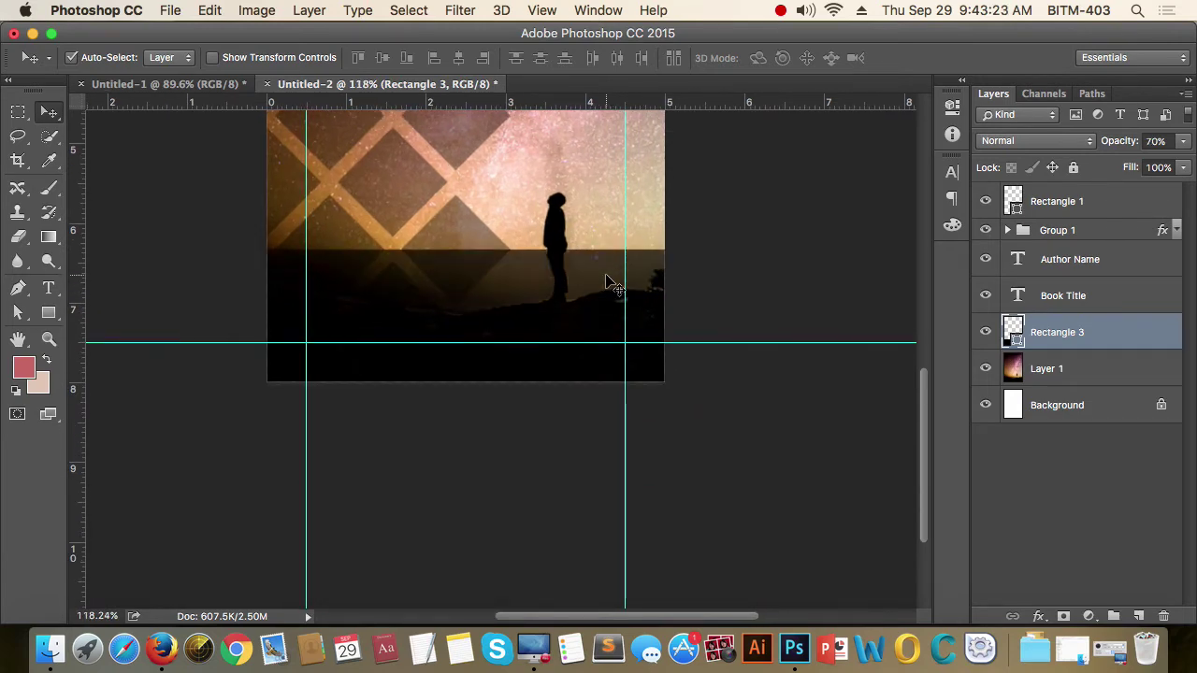
scroll(630, 281, "down", 3)
scroll(589, 383, "up", 1)
scroll(604, 327, "up", 1)
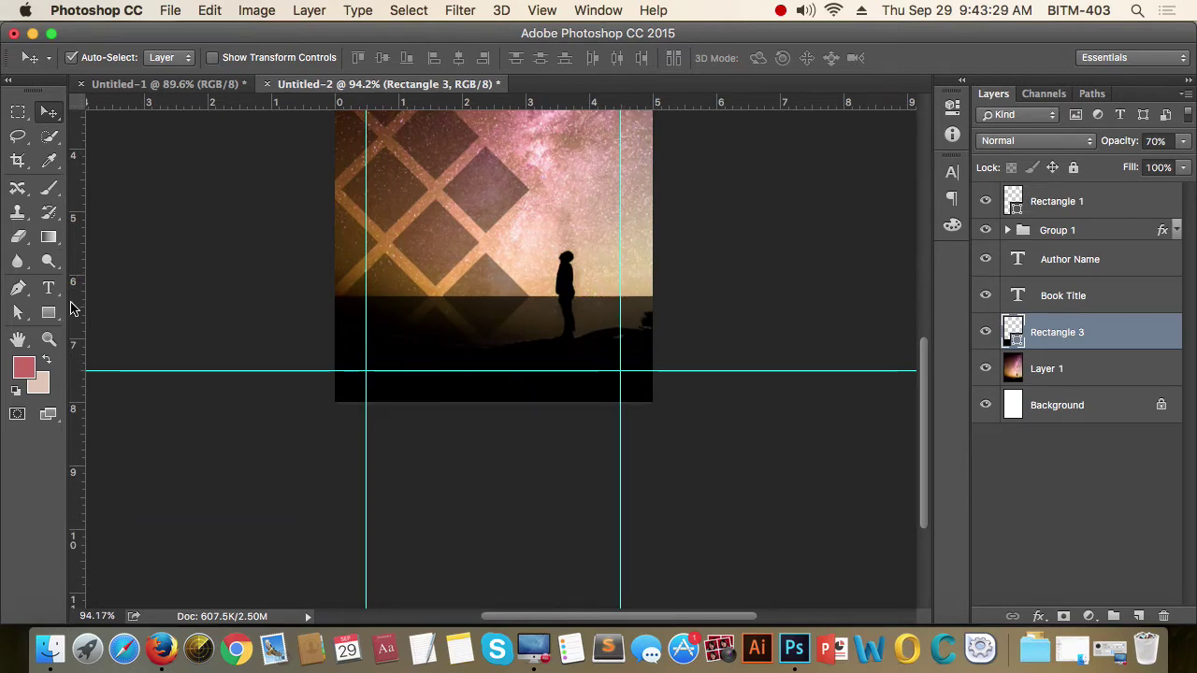
scroll(331, 333, "down", 2)
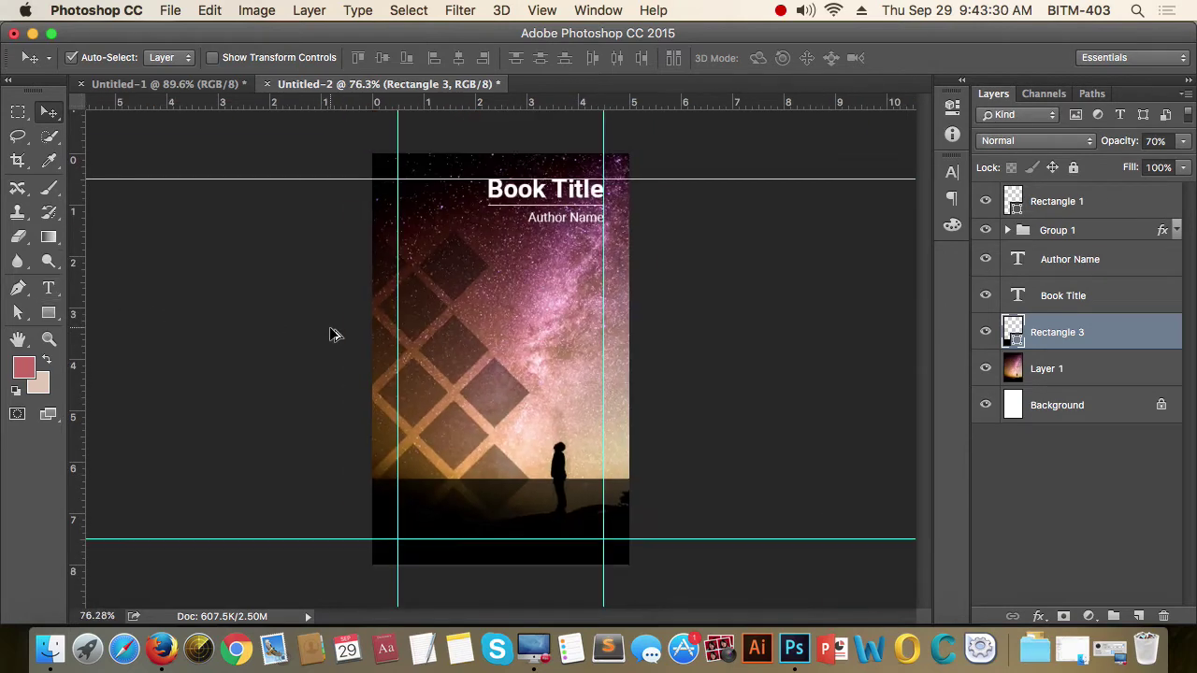
left_click(587, 229)
Copy the Author Name line into the bottom band and retype it as "Publication's Name".
left_click_drag(587, 228, 598, 547)
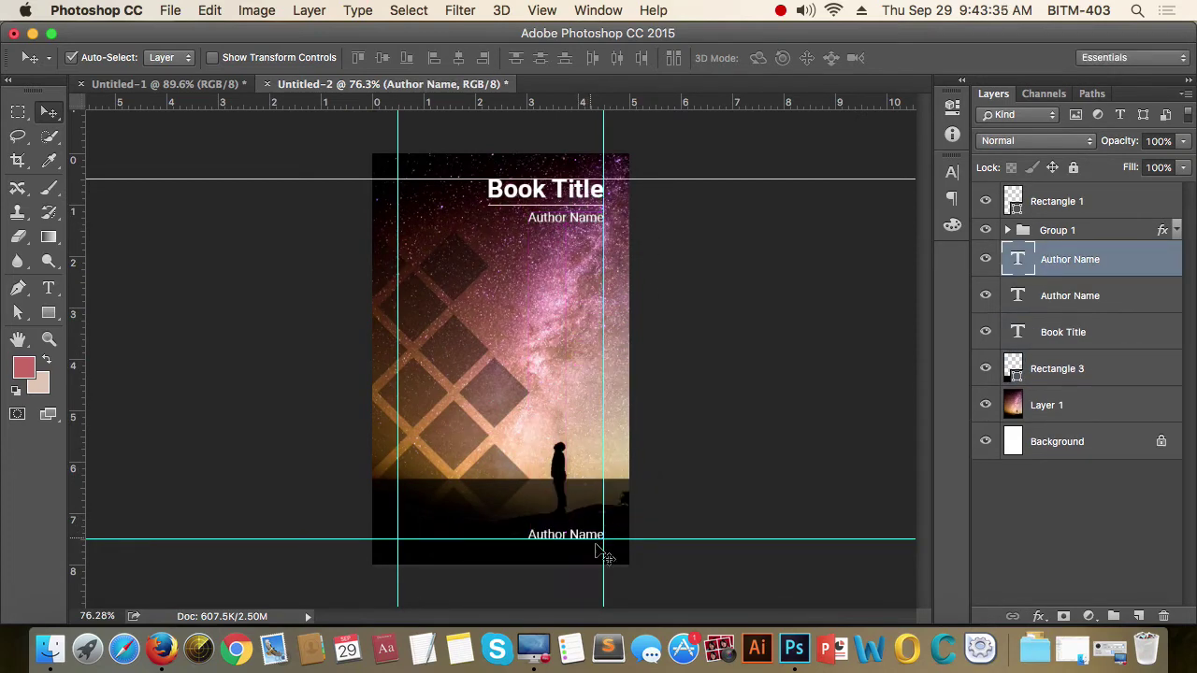
scroll(578, 561, "up", 5)
scroll(578, 568, "down", 5)
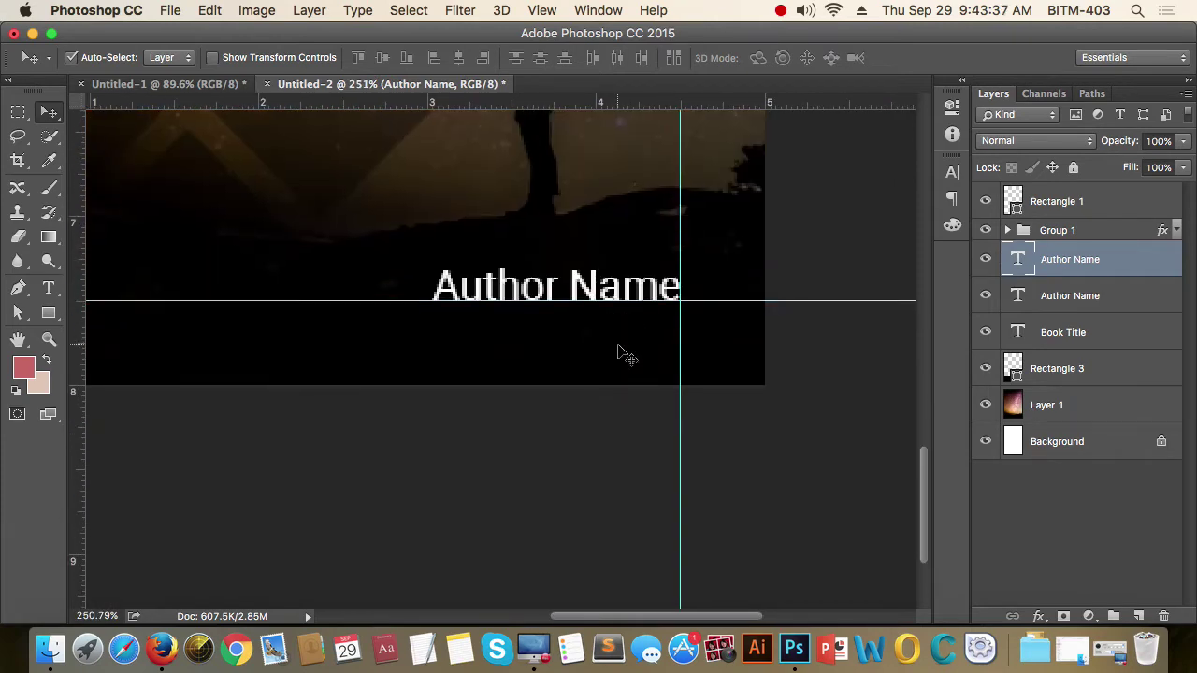
key("t")
left_click(734, 250)
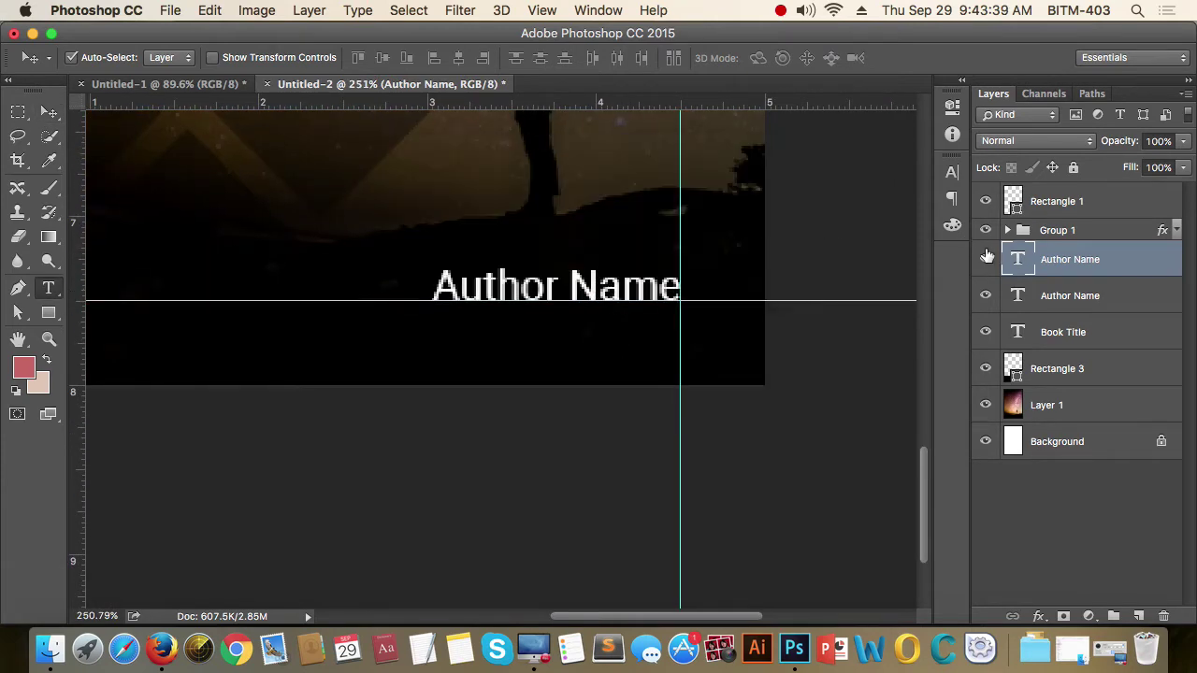
double_click(1022, 265)
scroll(464, 245, "down", 3)
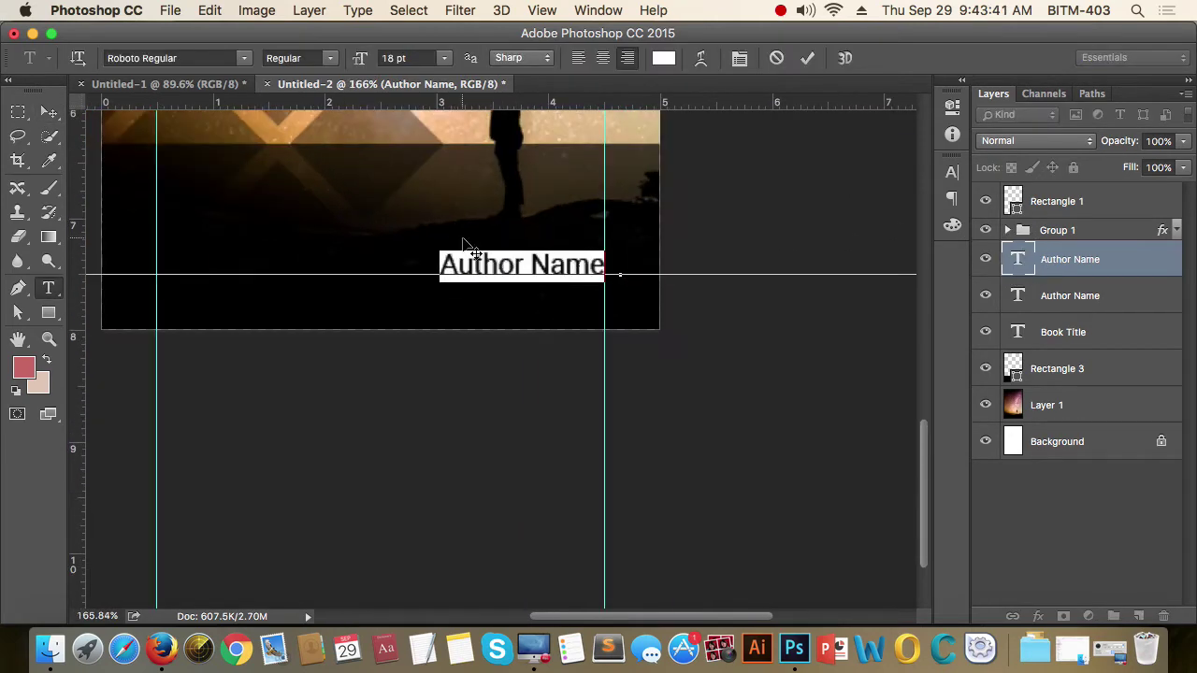
type("P")
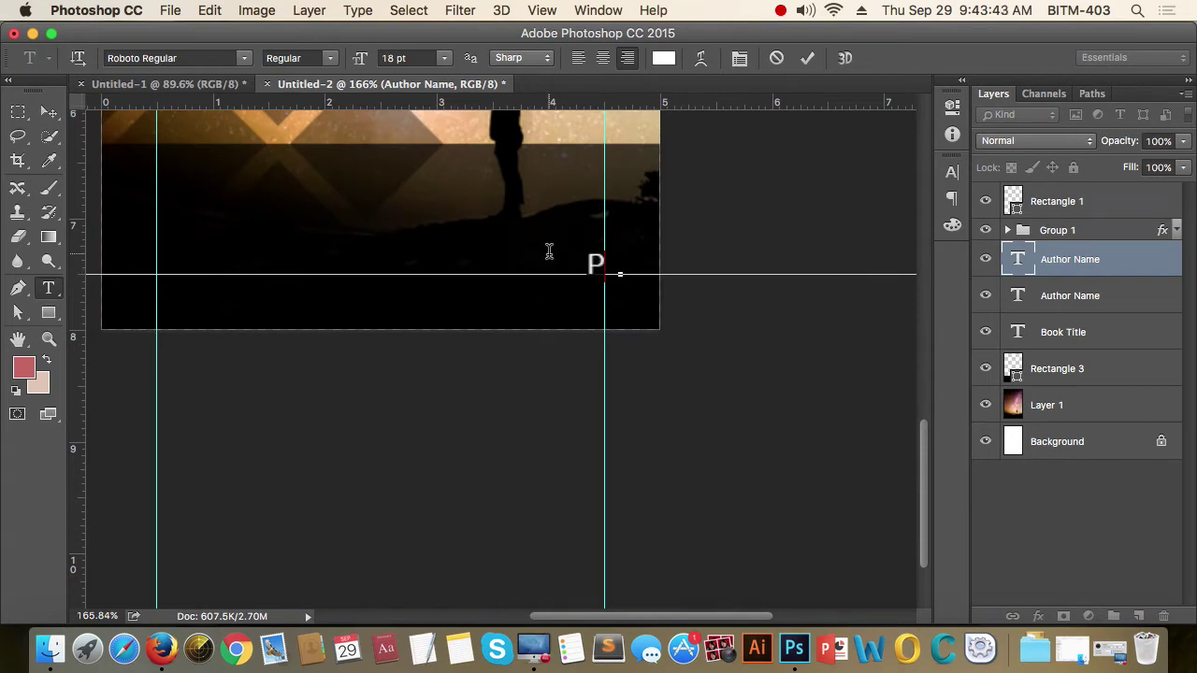
type("ublic")
type("ation")
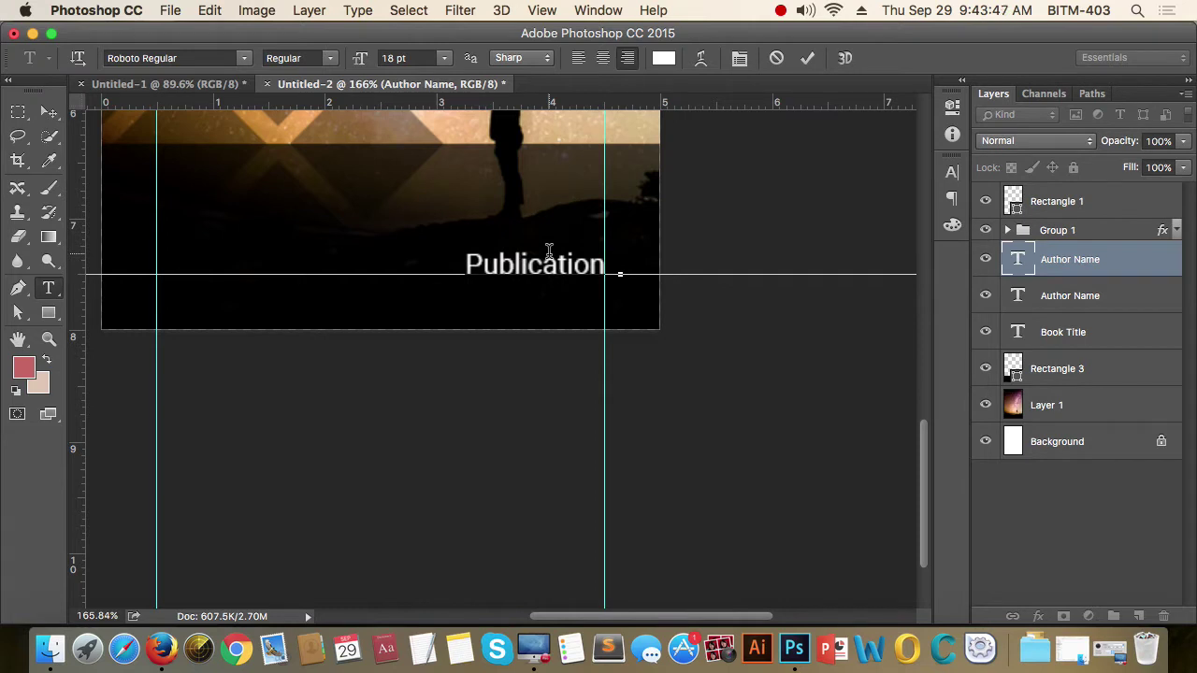
type("'s")
type(" Na")
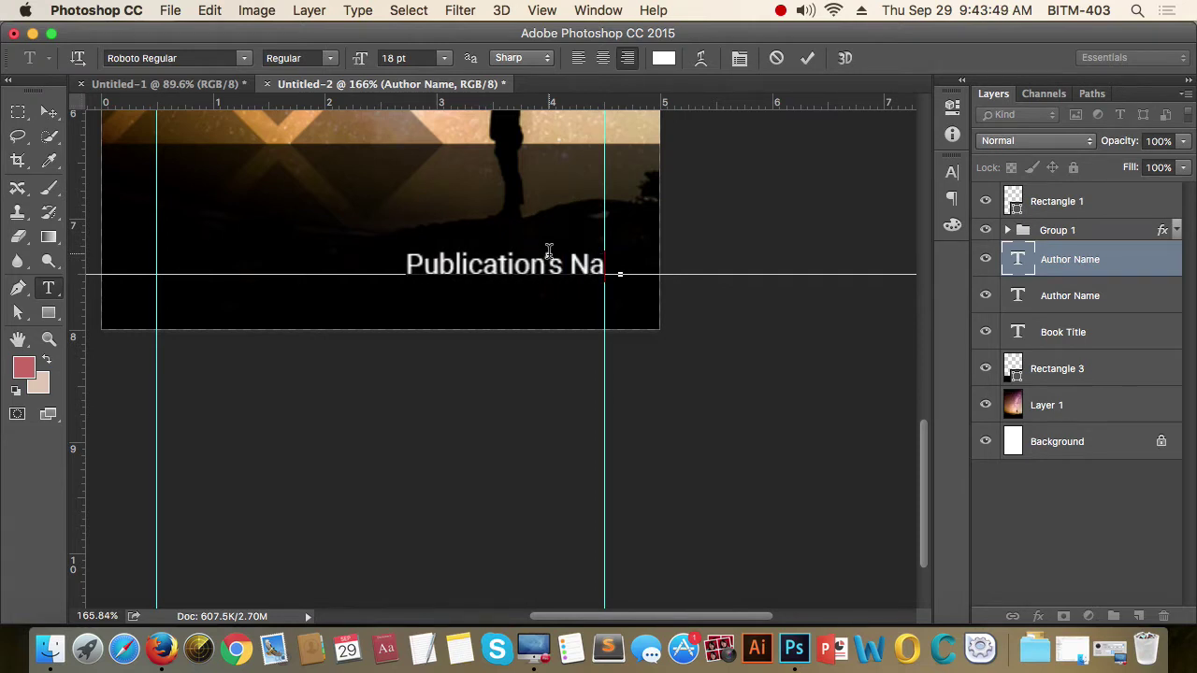
type("me")
left_click(48, 111)
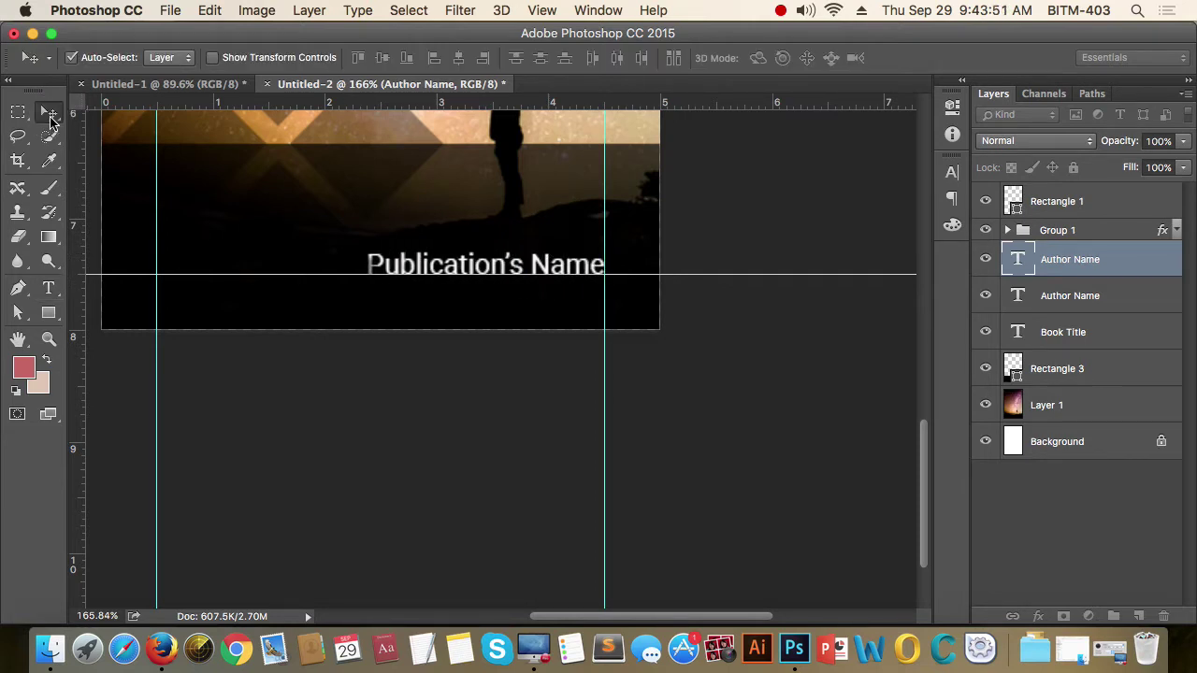
Move the Publication's Name layer to the top of the layer stack.
scroll(547, 328, "down", 3)
scroll(546, 328, "down", 3)
scroll(544, 328, "down", 3)
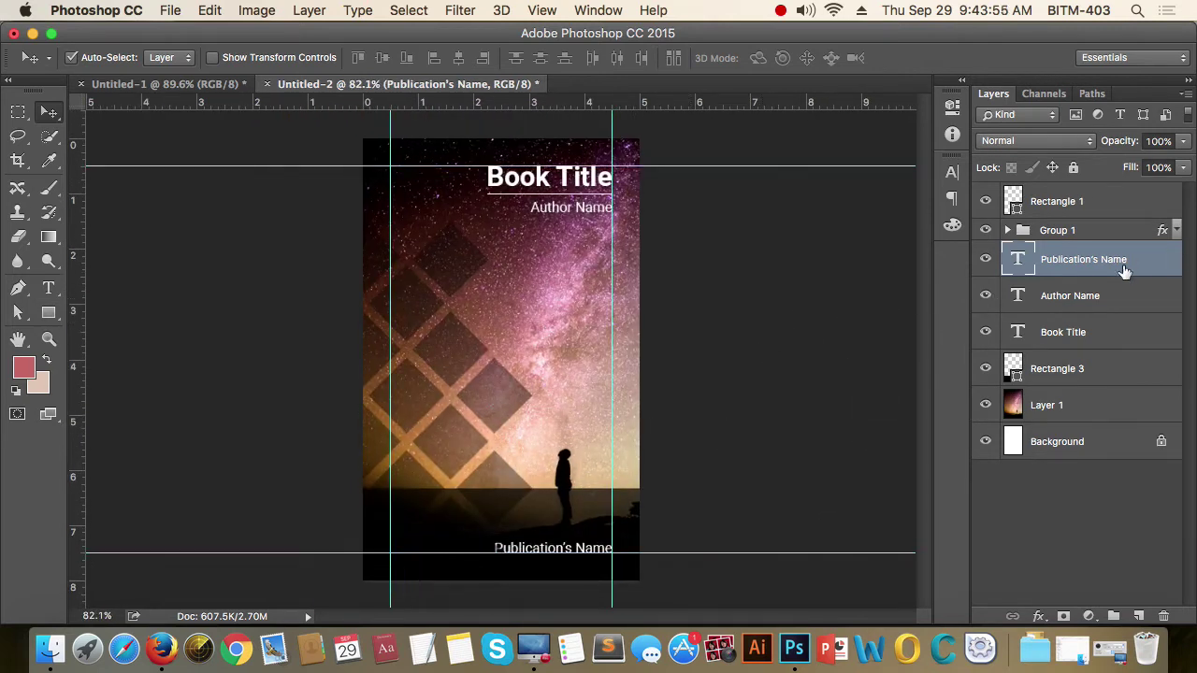
left_click_drag(1142, 268, 1133, 187)
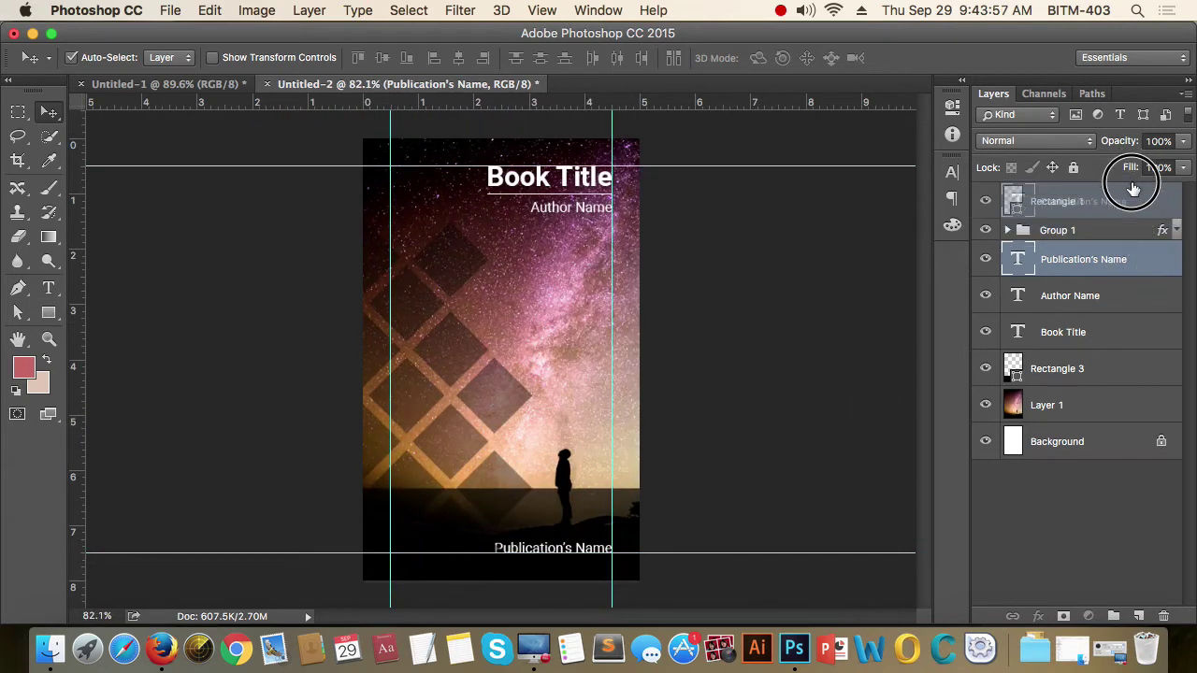
scroll(652, 440, "down", 1)
scroll(651, 439, "down", 2)
scroll(651, 439, "down", 1)
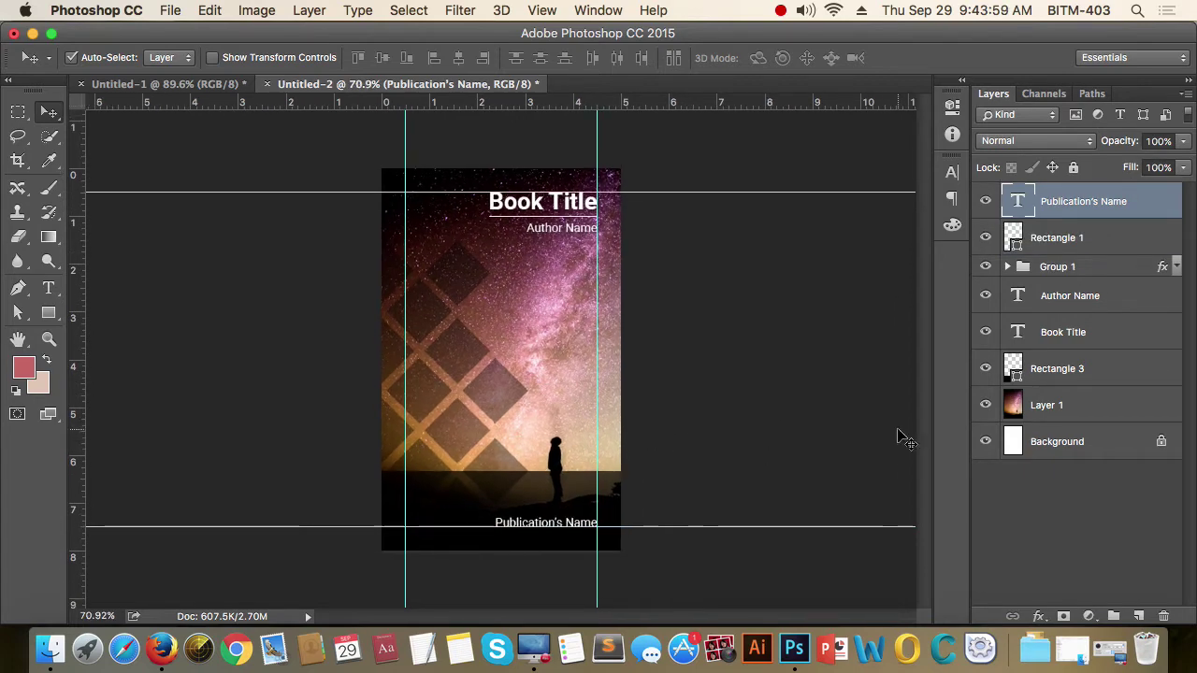
scroll(649, 439, "down", 1)
scroll(647, 438, "down", 2)
Hide the guides with Ctrl+; to preview the finished cover.
key("ctrl")
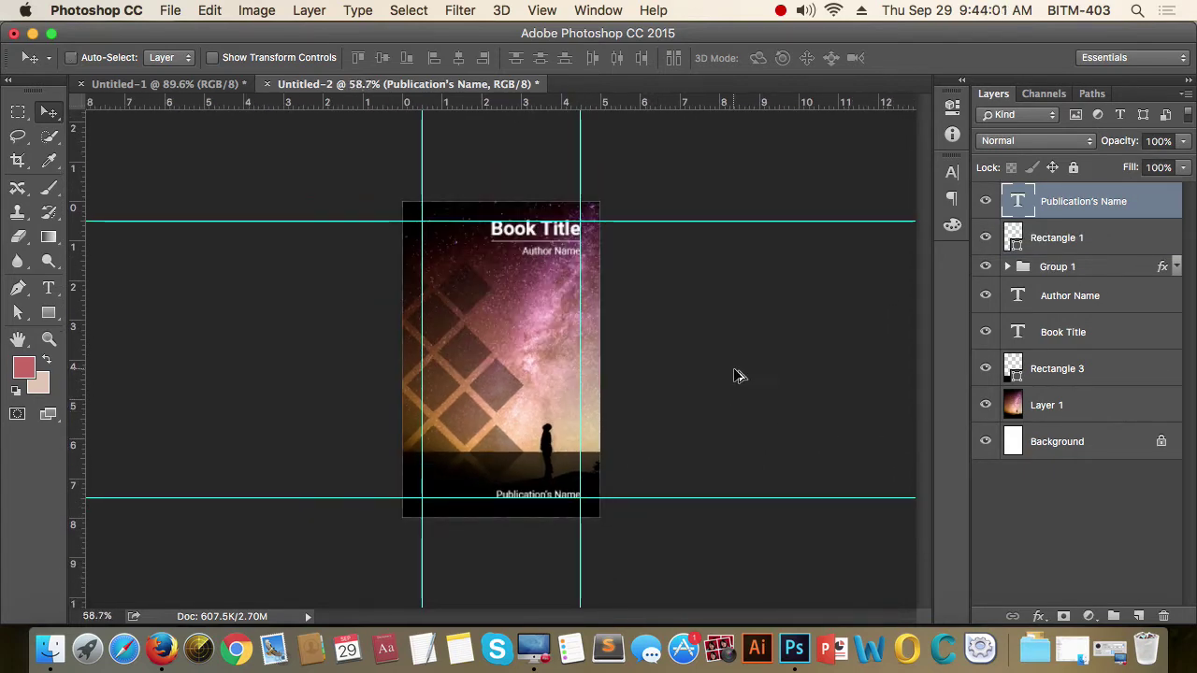
key("ctrl+semicolon")
scroll(734, 343, "down", 1)
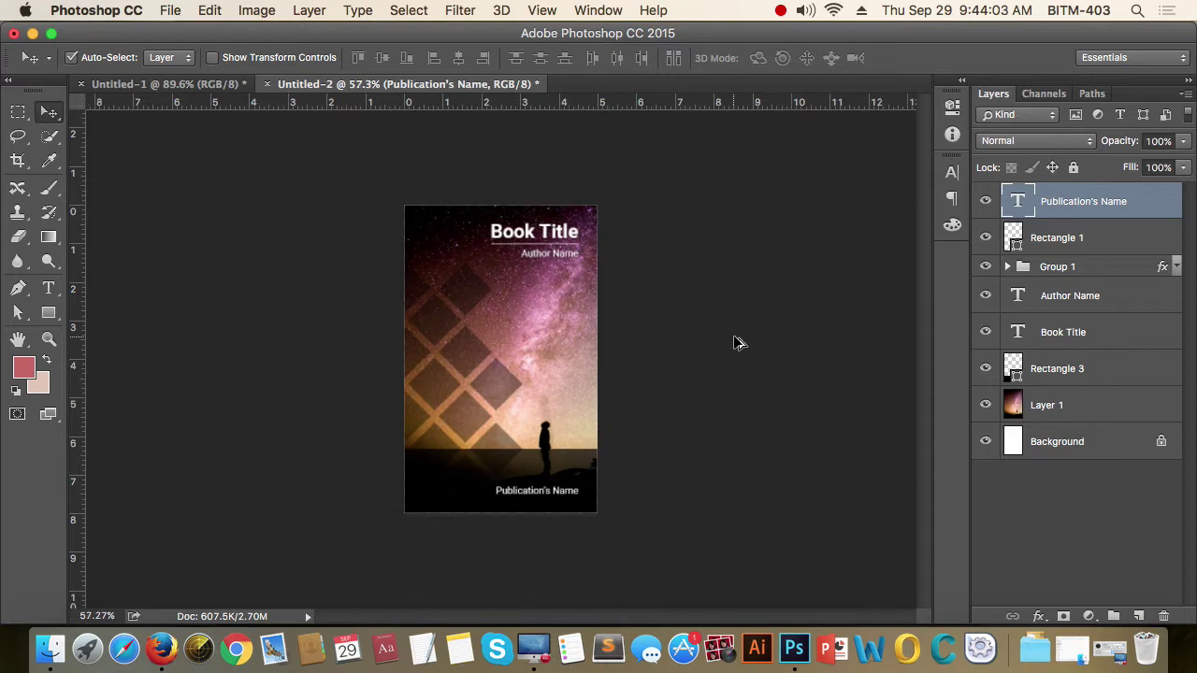
scroll(450, 557, "up", 2)
scroll(450, 557, "up", 1)
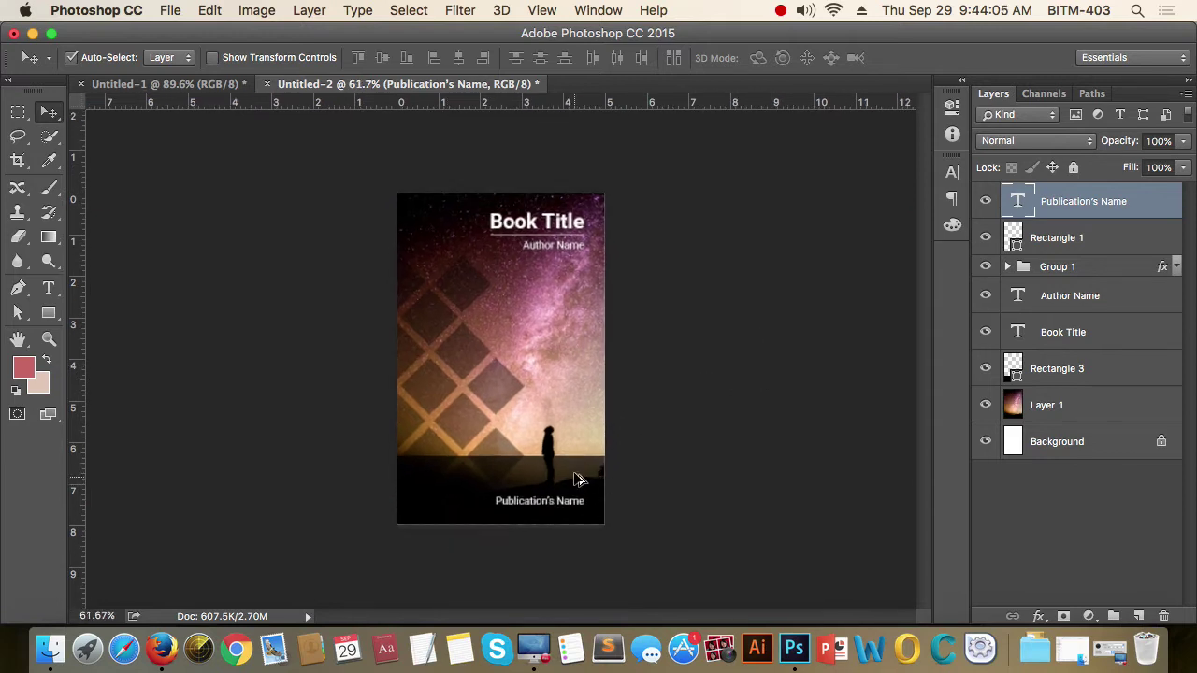
scroll(579, 481, "up", 1)
scroll(601, 375, "up", 1)
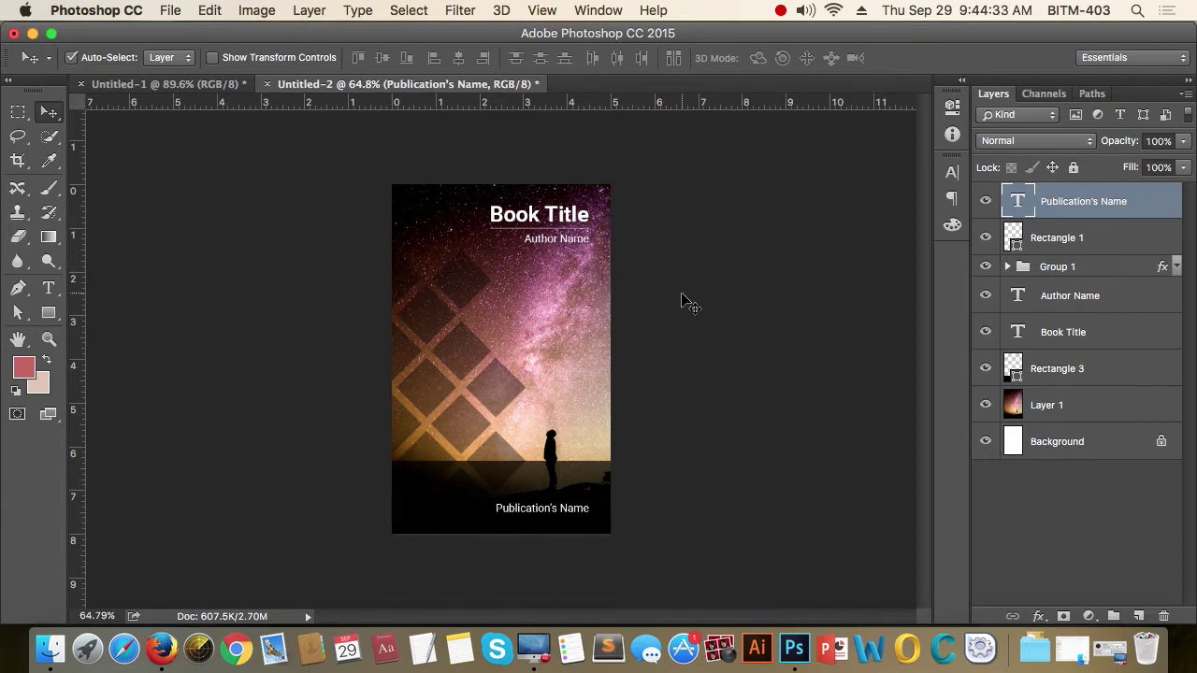
Expand Group 1 in the Layers panel to reveal its applied effects.
scroll(550, 329, "up", 2)
scroll(549, 329, "up", 1)
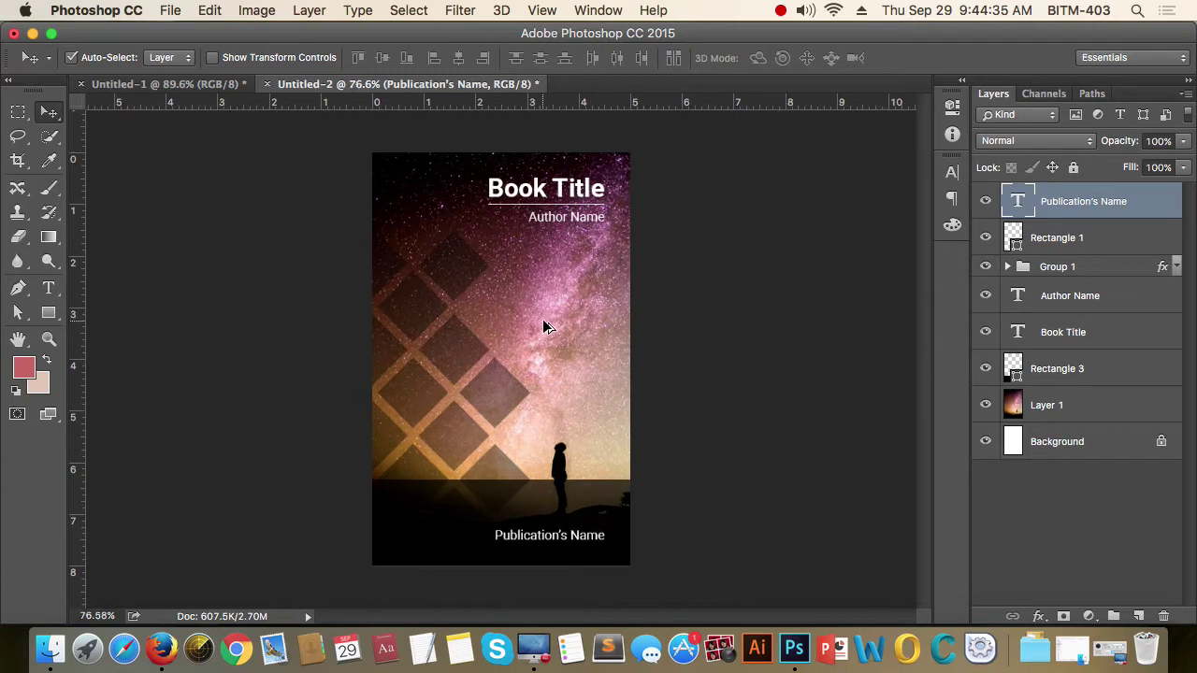
scroll(550, 329, "up", 1)
scroll(550, 329, "up", 1)
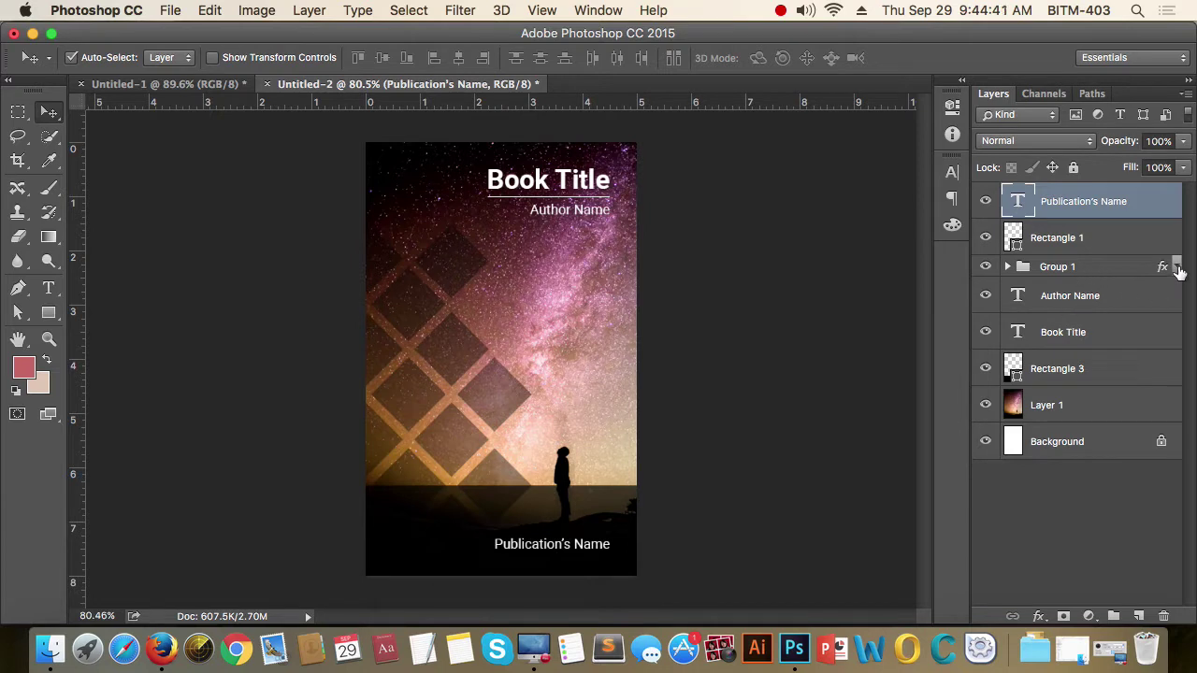
left_click(1177, 267)
scroll(542, 328, "down", 1)
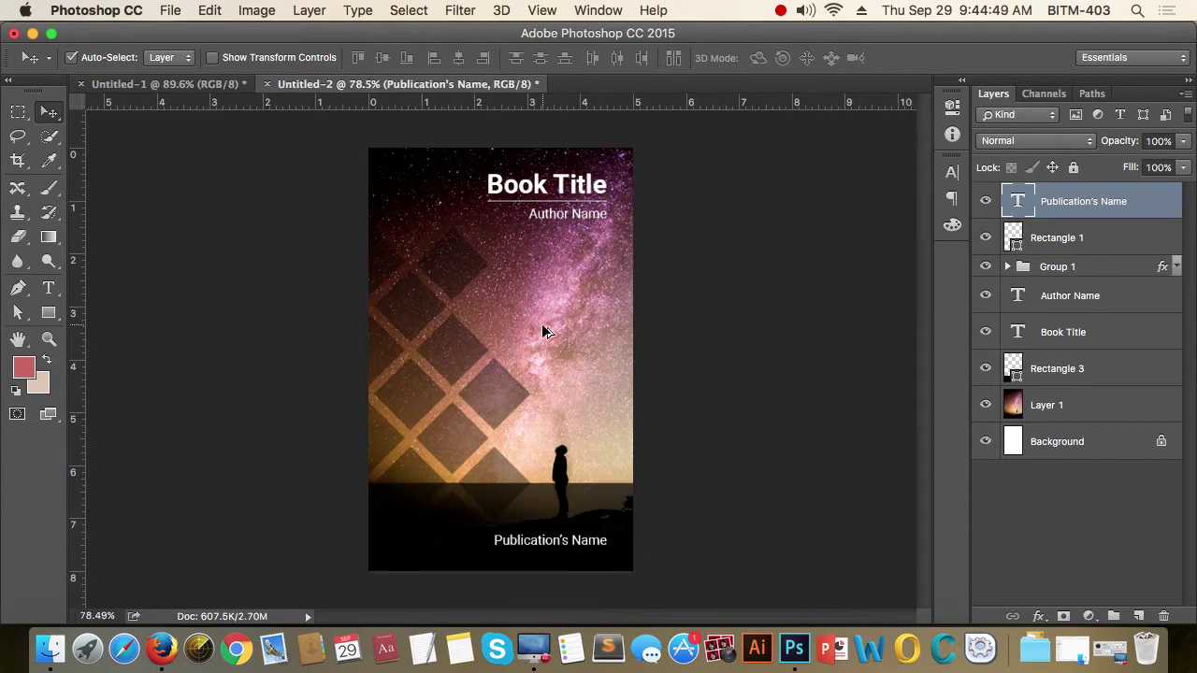
scroll(548, 346, "down", 1)
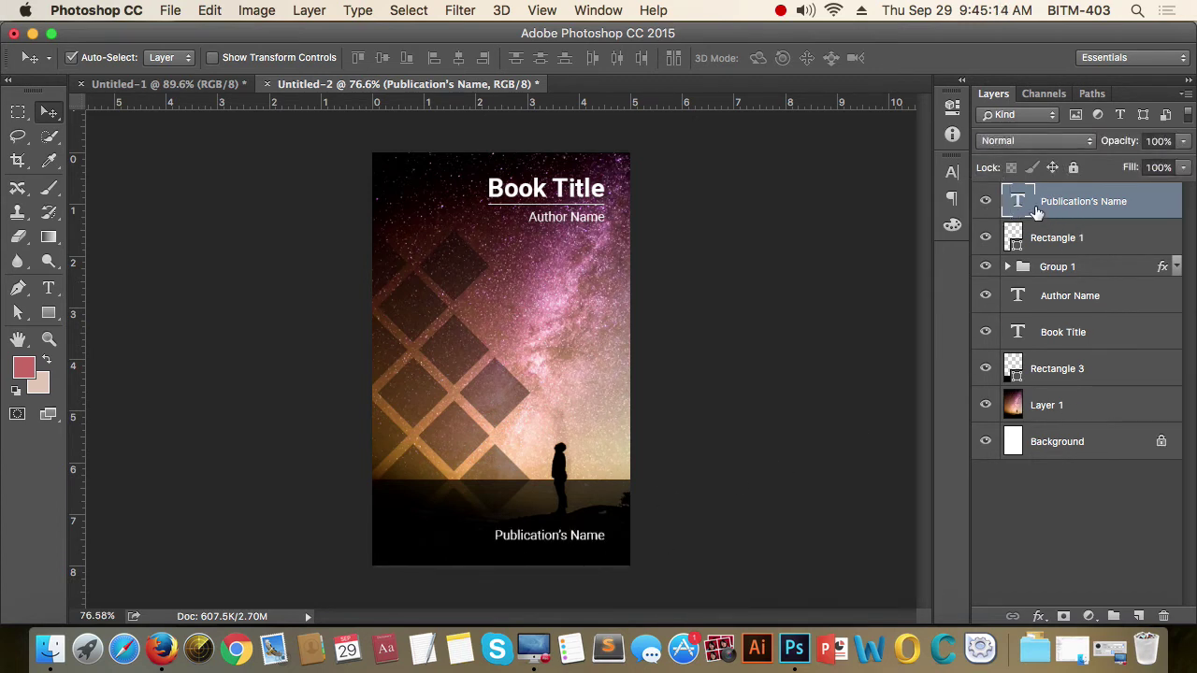
Check Publication's Name visibility, then move Layer 1 to the top and back above Background.
left_click(986, 202)
left_click(986, 202)
left_click(986, 408)
left_click_drag(1080, 409, 1097, 190)
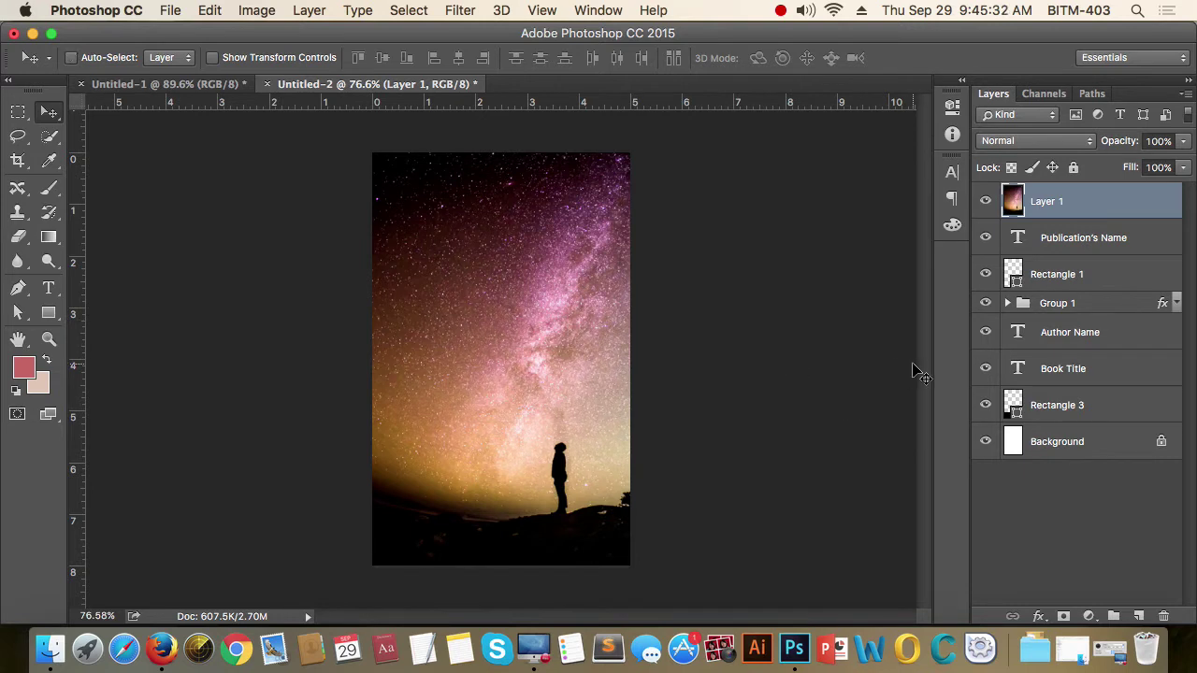
key("super+shift+bracketleft")
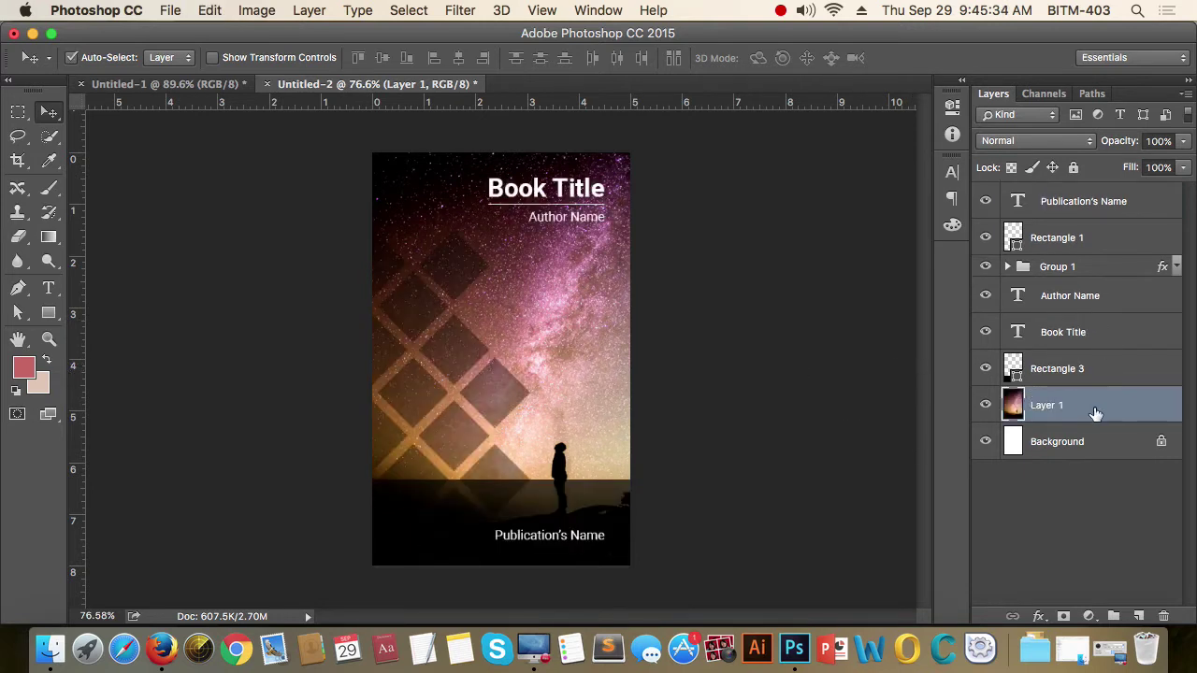
left_click(986, 406)
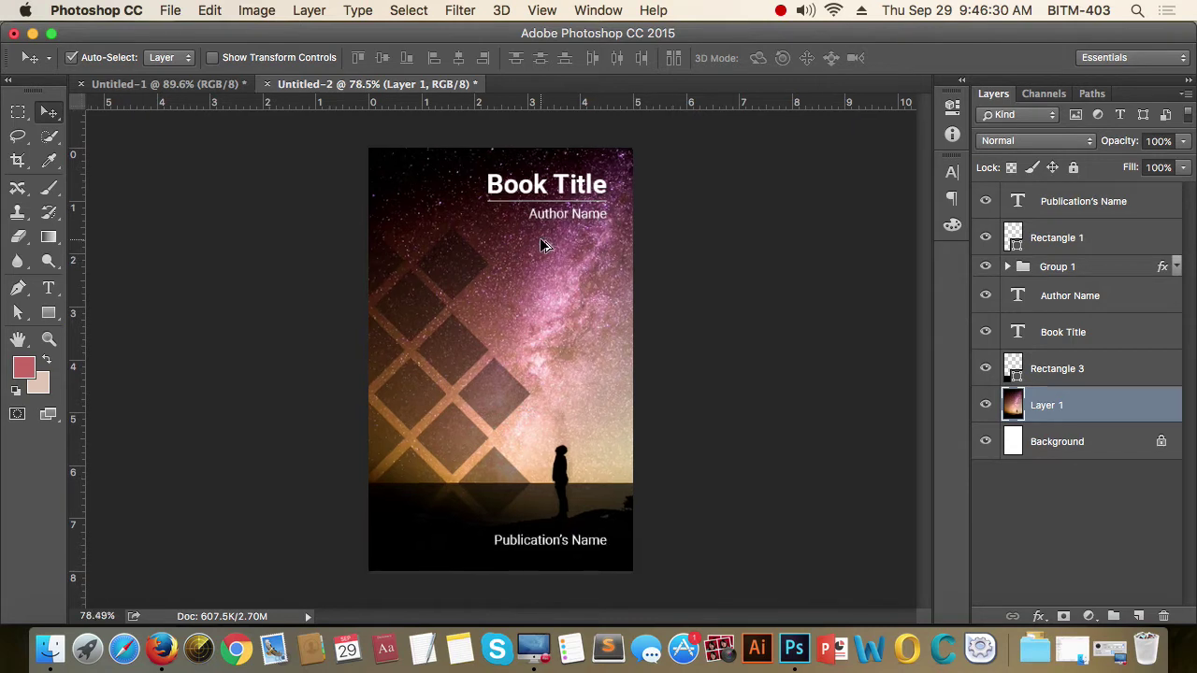
Move Book Title, Rectangle 1 and Author Name to the top and group them as Group 2.
scroll(542, 243, "up", 3, "alt")
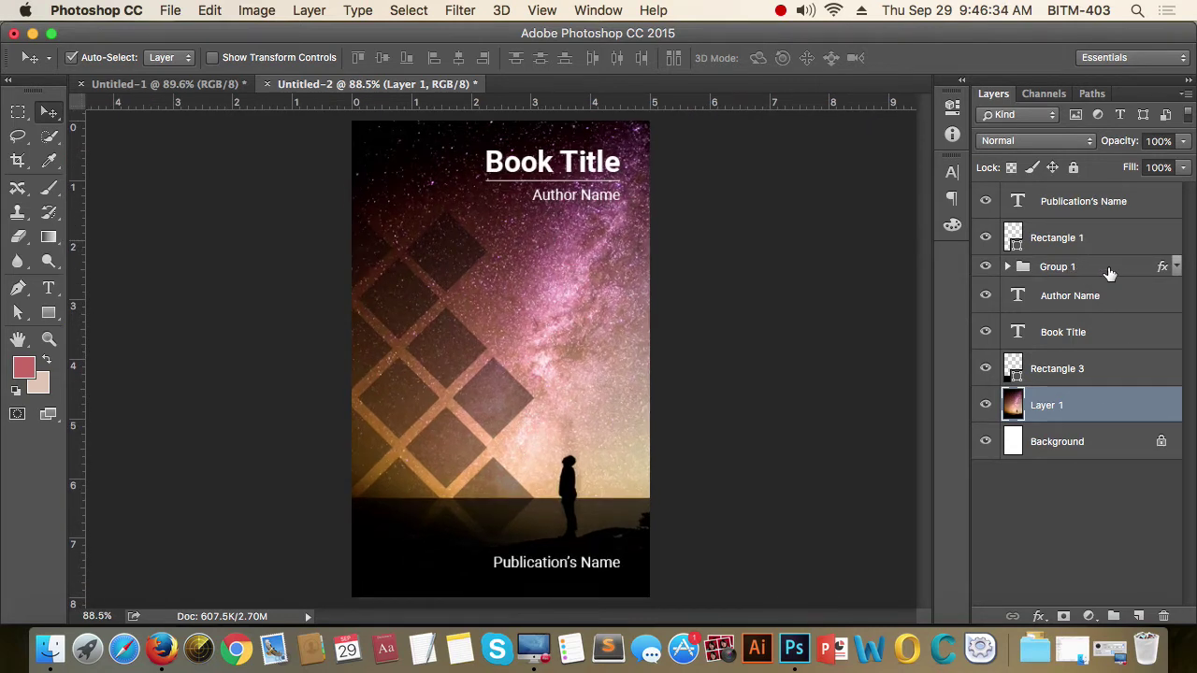
left_click(985, 268)
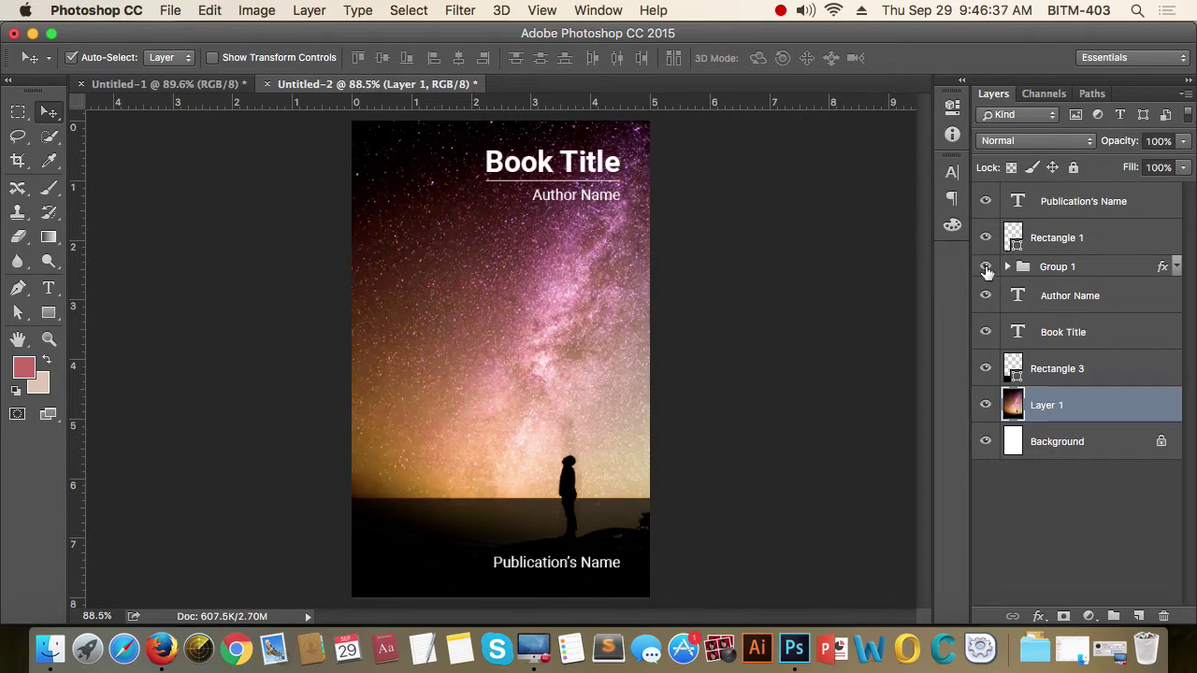
left_click(1087, 240)
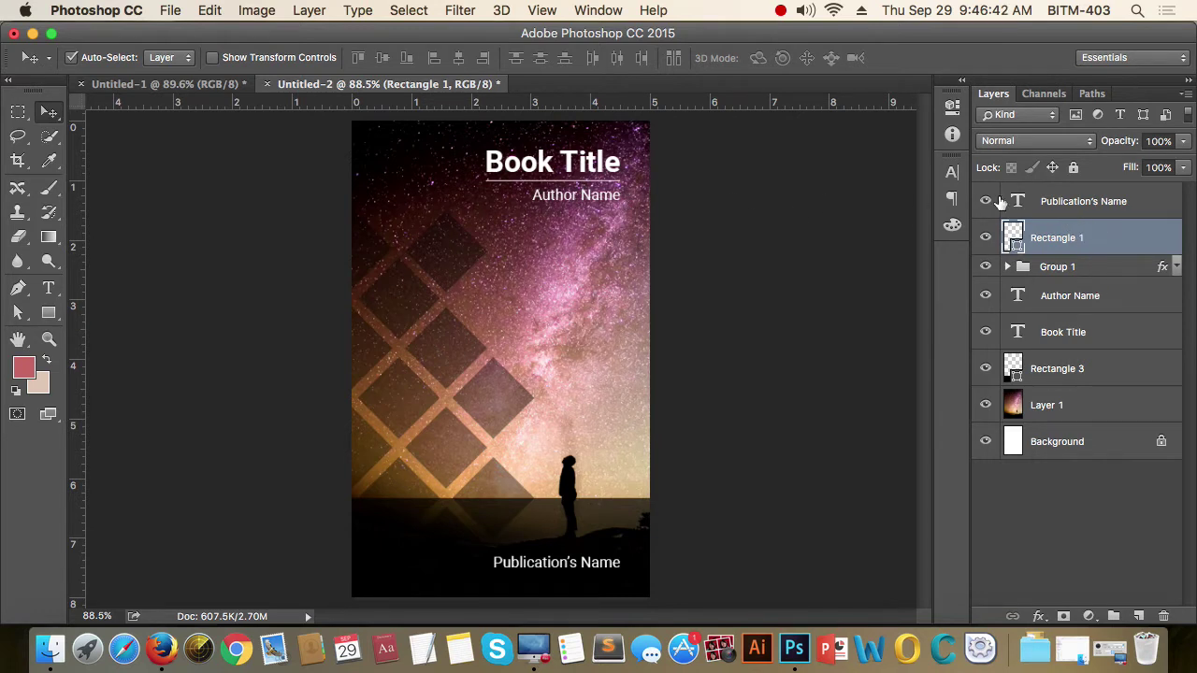
left_click(1136, 342)
left_click_drag(1108, 342, 1113, 213)
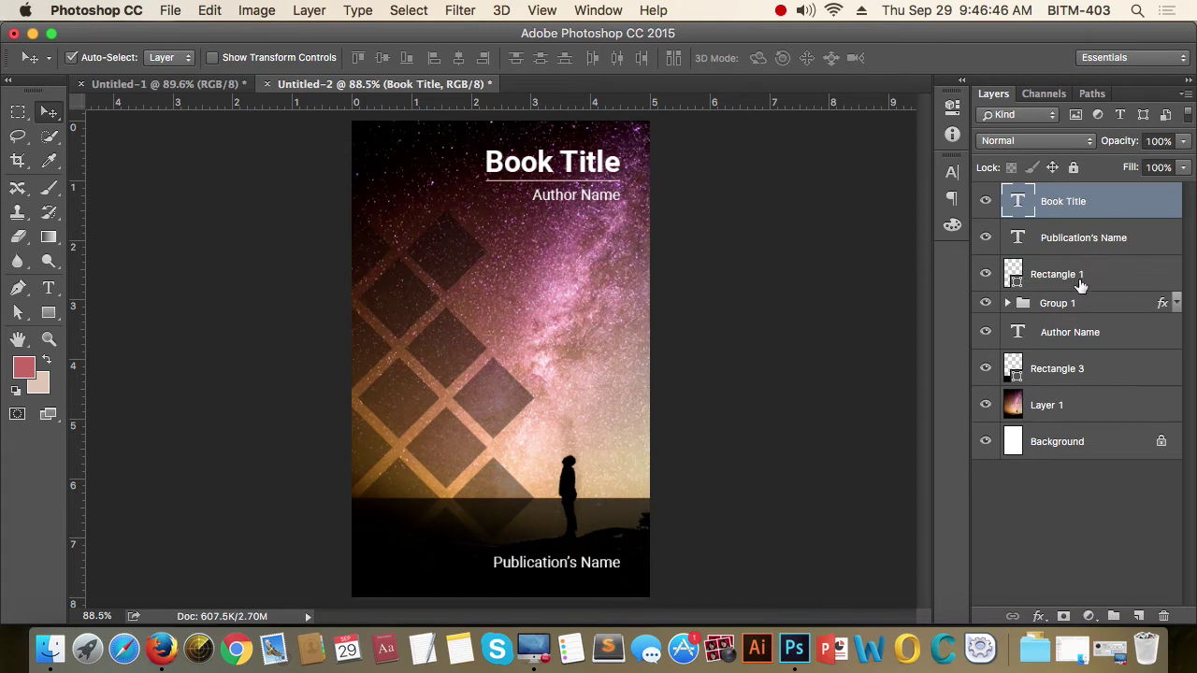
left_click(1137, 337)
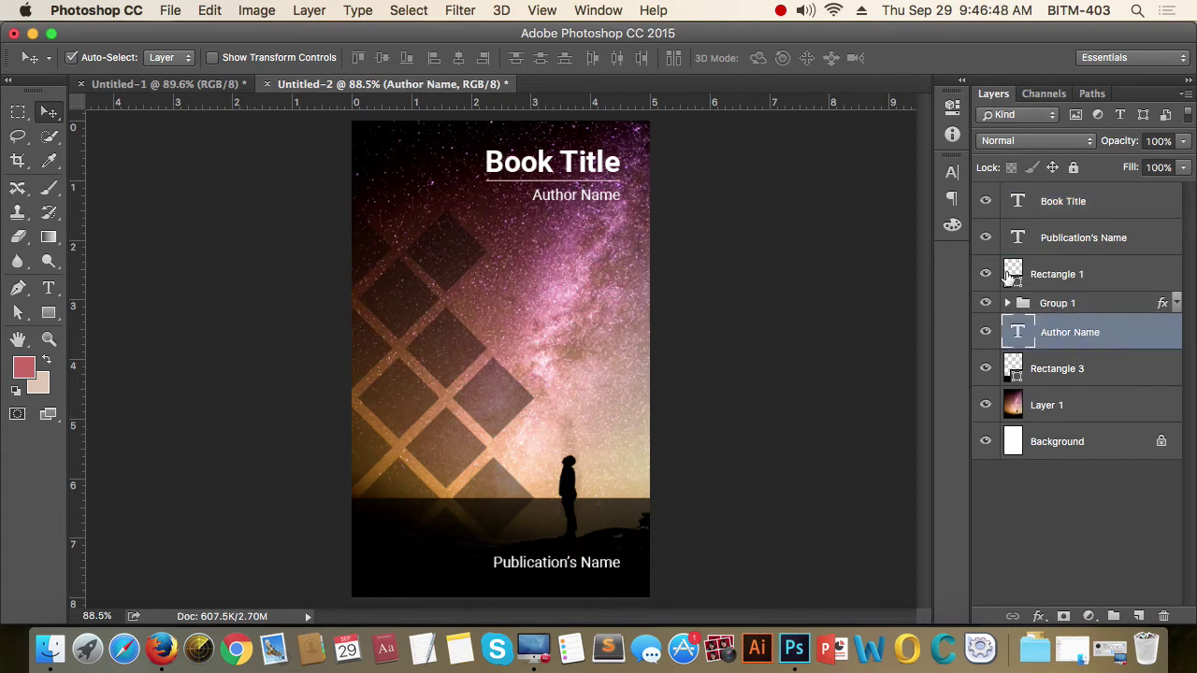
left_click_drag(1089, 278, 1106, 219)
left_click_drag(1108, 337, 1103, 273)
left_click(1103, 202, "shift")
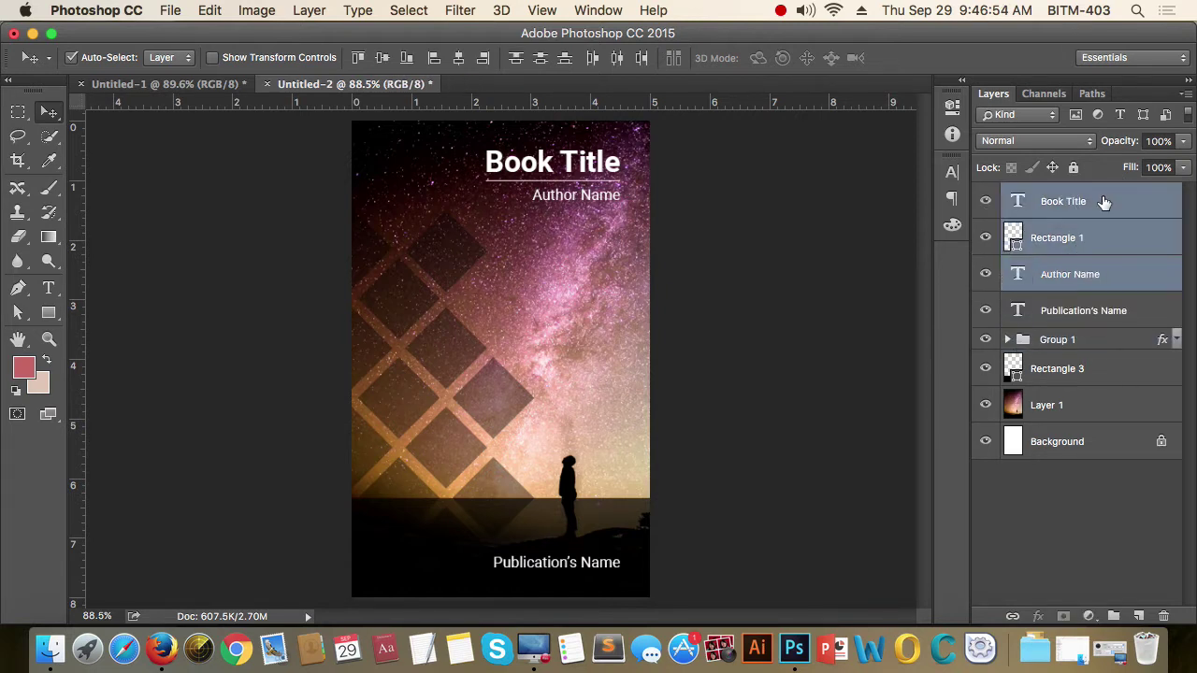
key("ctrl+g")
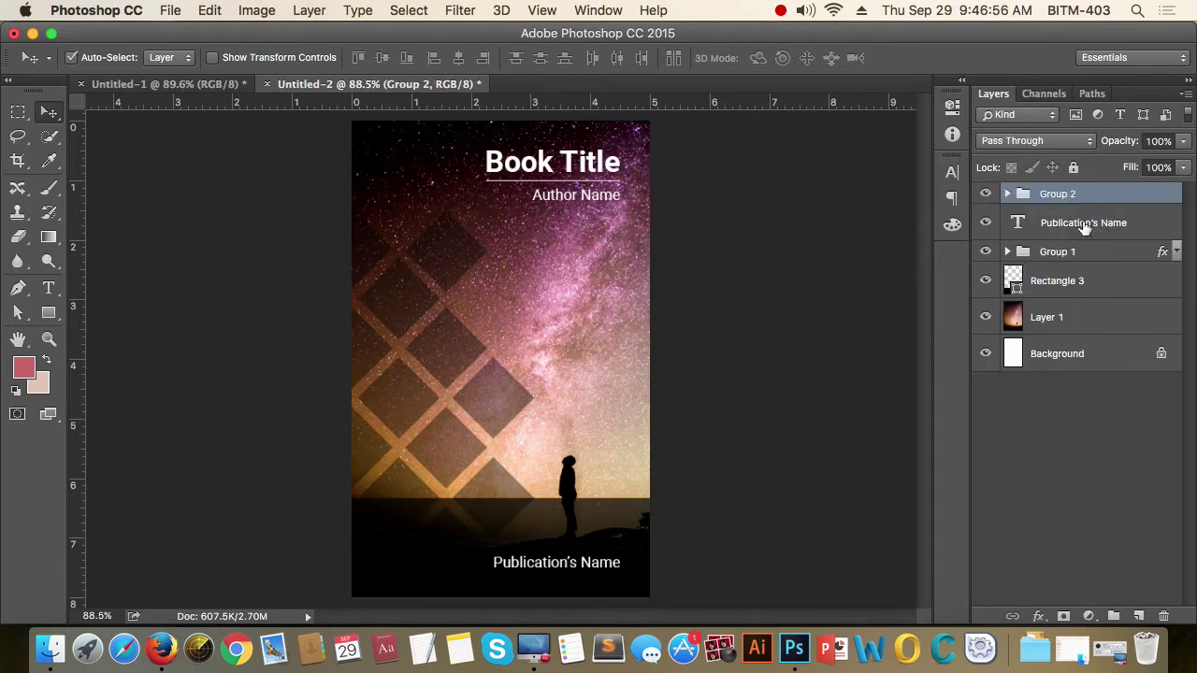
Move Group 1, the diamond pattern, above the Publication's Name layer.
left_click(985, 194)
left_click(1049, 261)
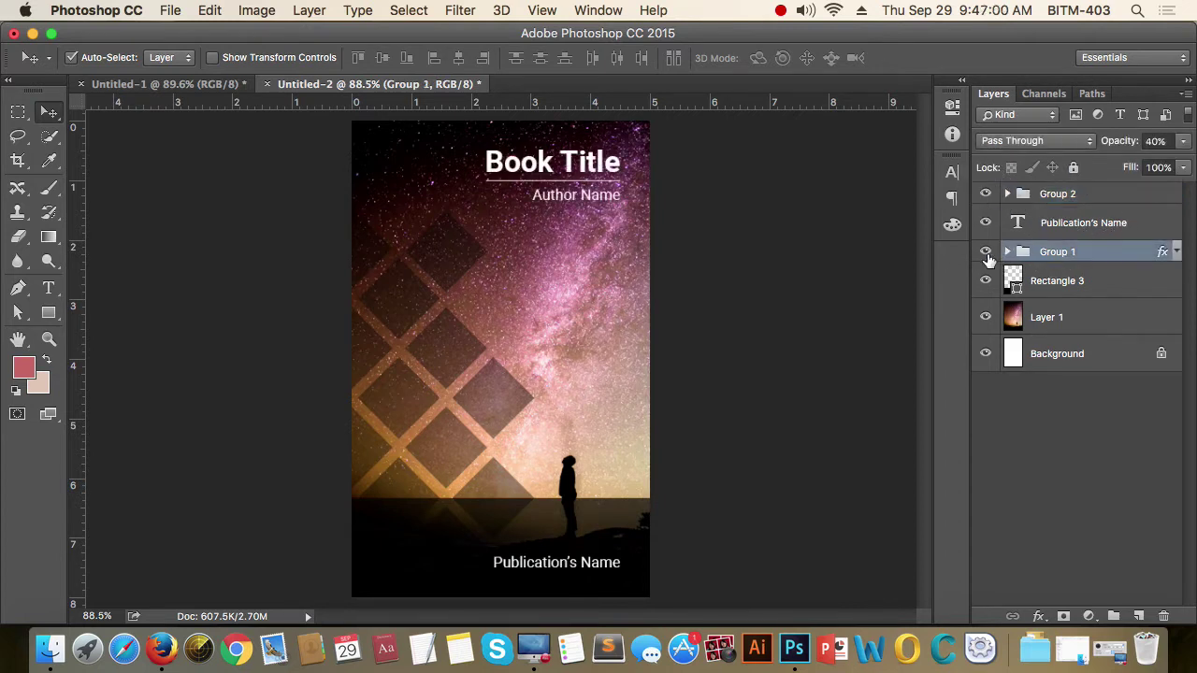
left_click(984, 253)
left_click_drag(1103, 255, 1109, 219)
Toggle Publication's Name, the dark bottom band and the galaxy photo to check them.
left_click(1075, 247)
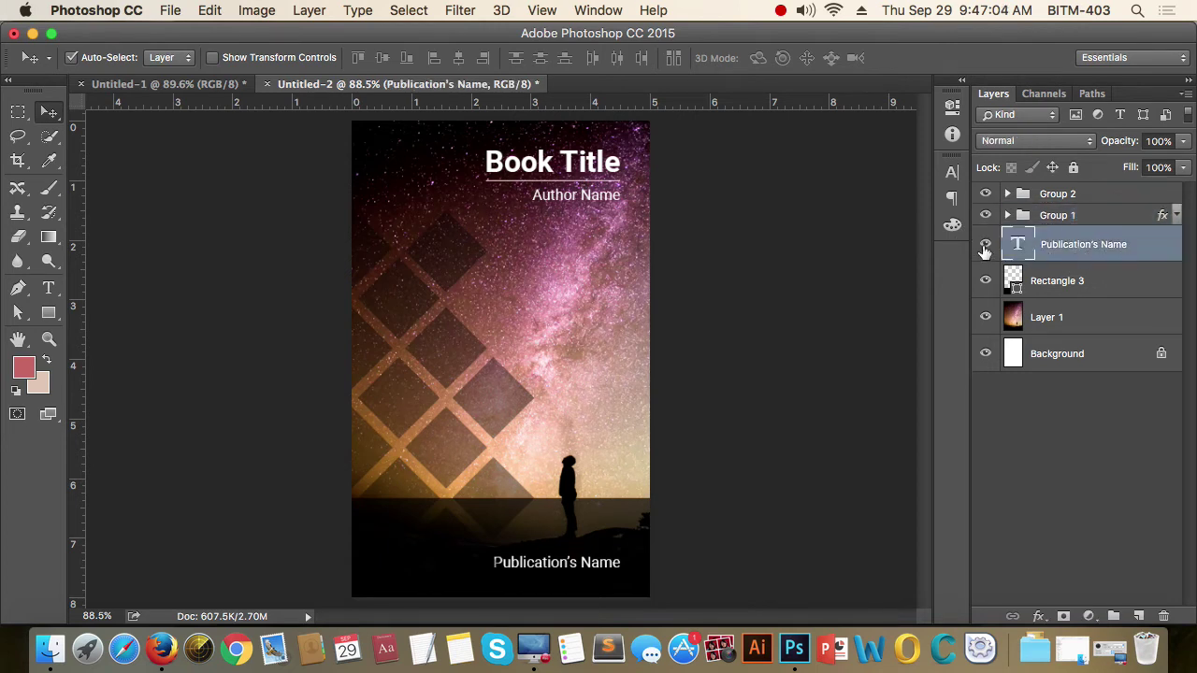
left_click(985, 247)
left_click(984, 281)
left_click(985, 280)
left_click(985, 317)
left_click(986, 319)
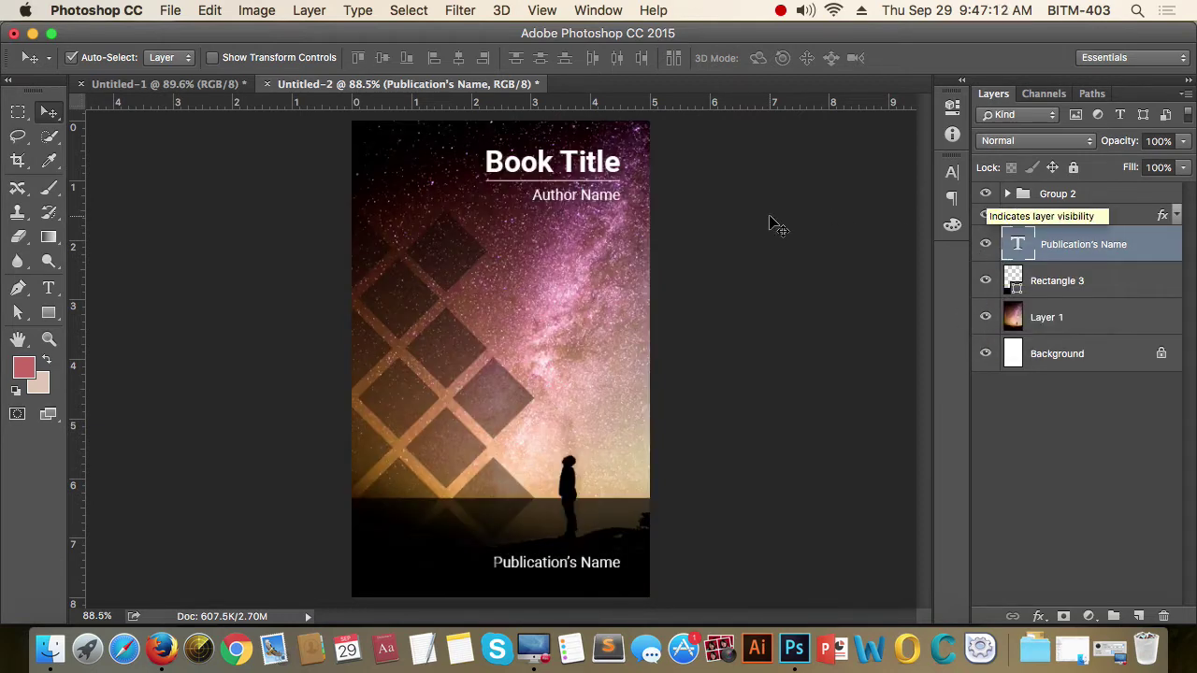
Toggle Group 2, the diamond pattern, dark band and galaxy photo to verify the stacking.
left_click(985, 193)
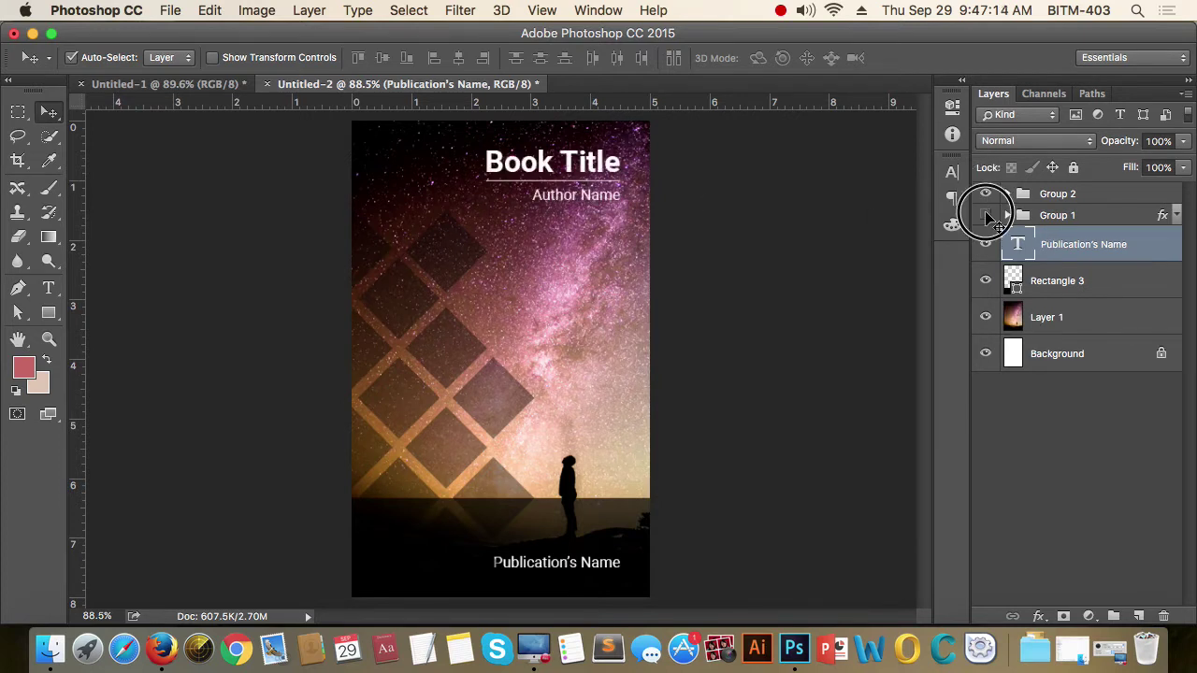
left_click(984, 215)
left_click(984, 215)
left_click(985, 280)
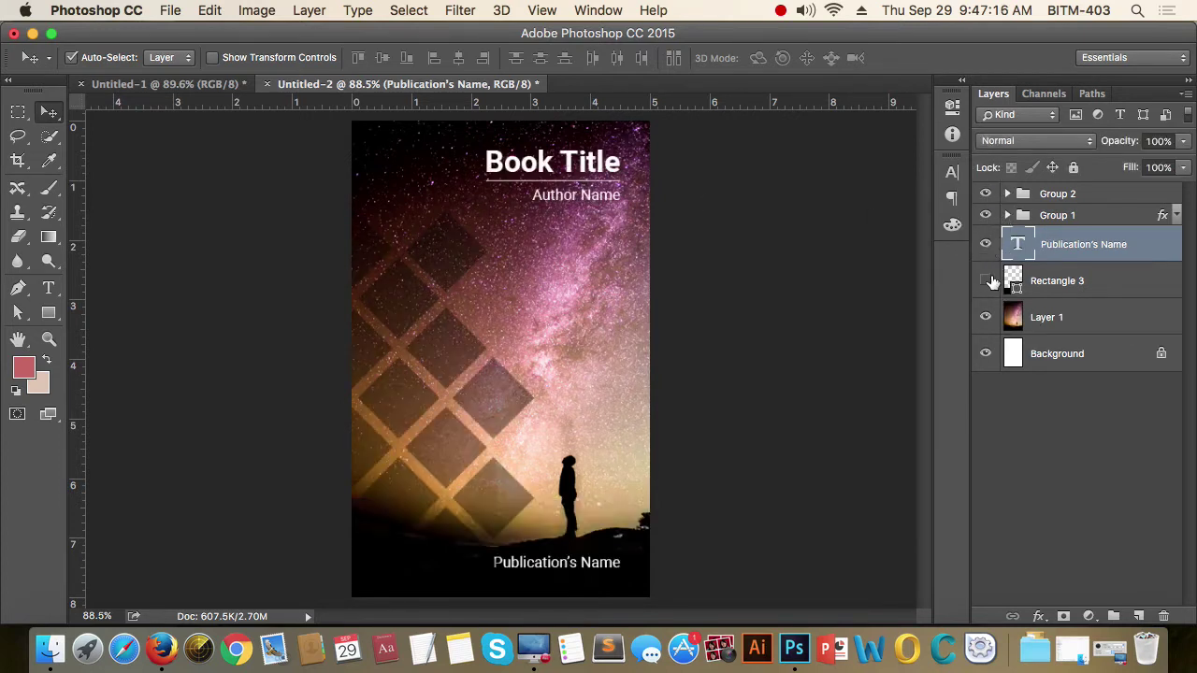
left_click(985, 280)
left_click(985, 317)
left_click(984, 317)
left_click(984, 281)
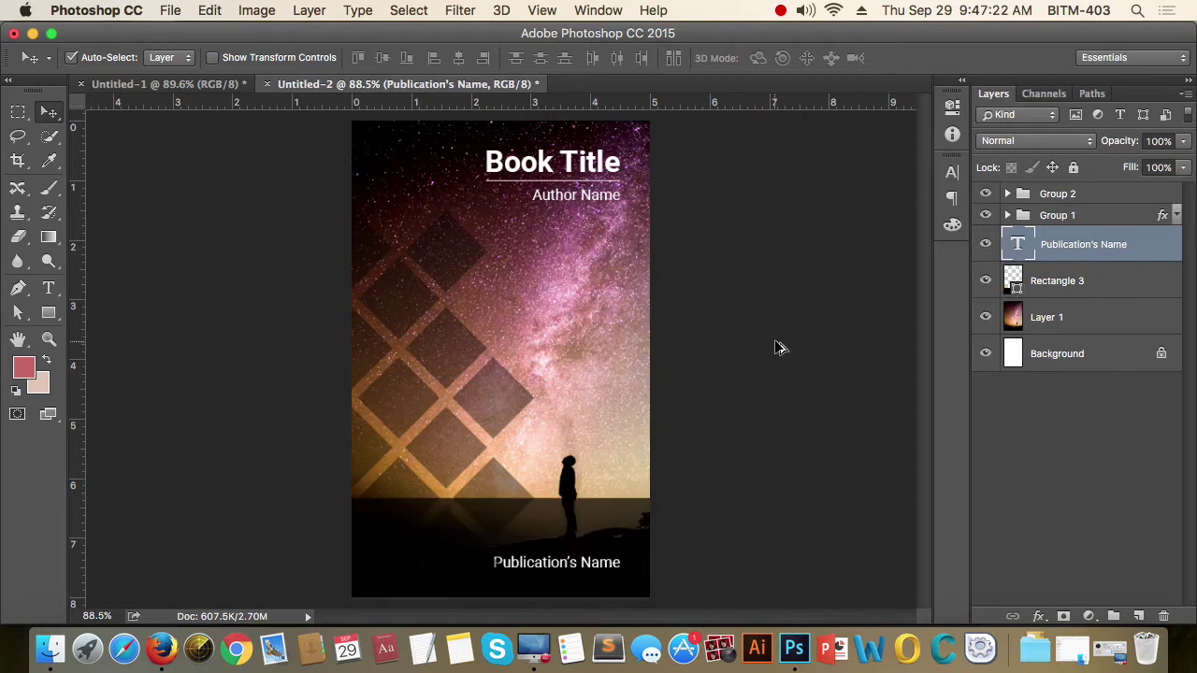
scroll(781, 348, "down", 1)
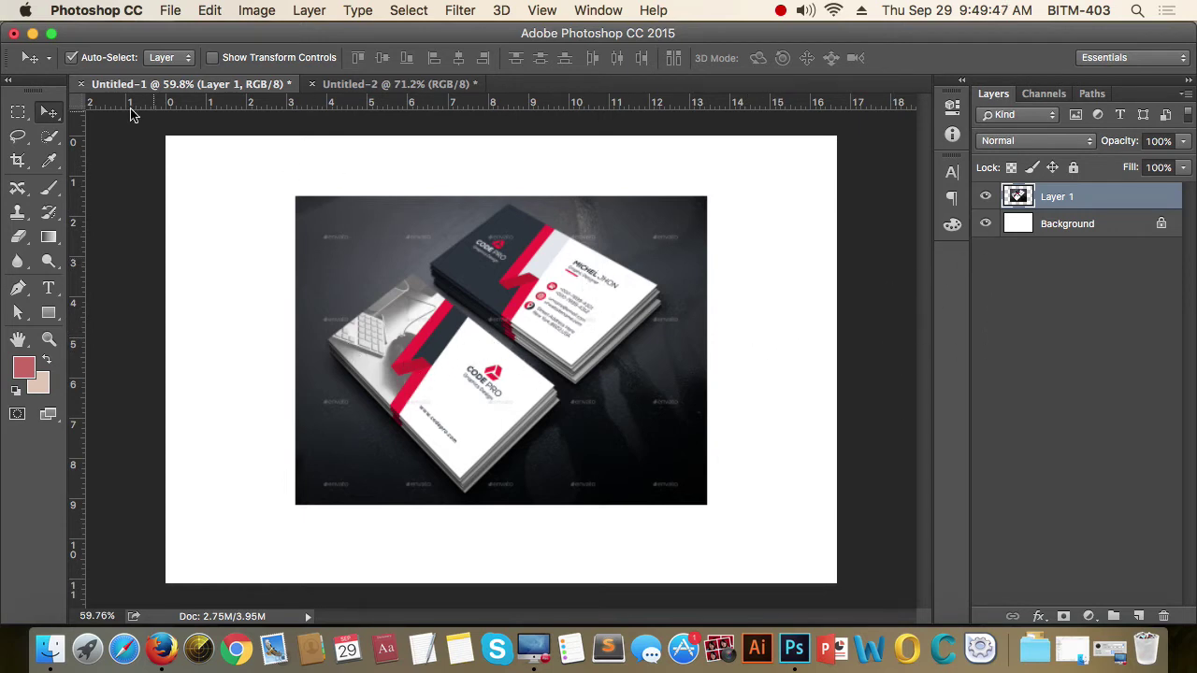
Turn Show Transform Controls on and off again, then open the Edit menu.
left_click(212, 58)
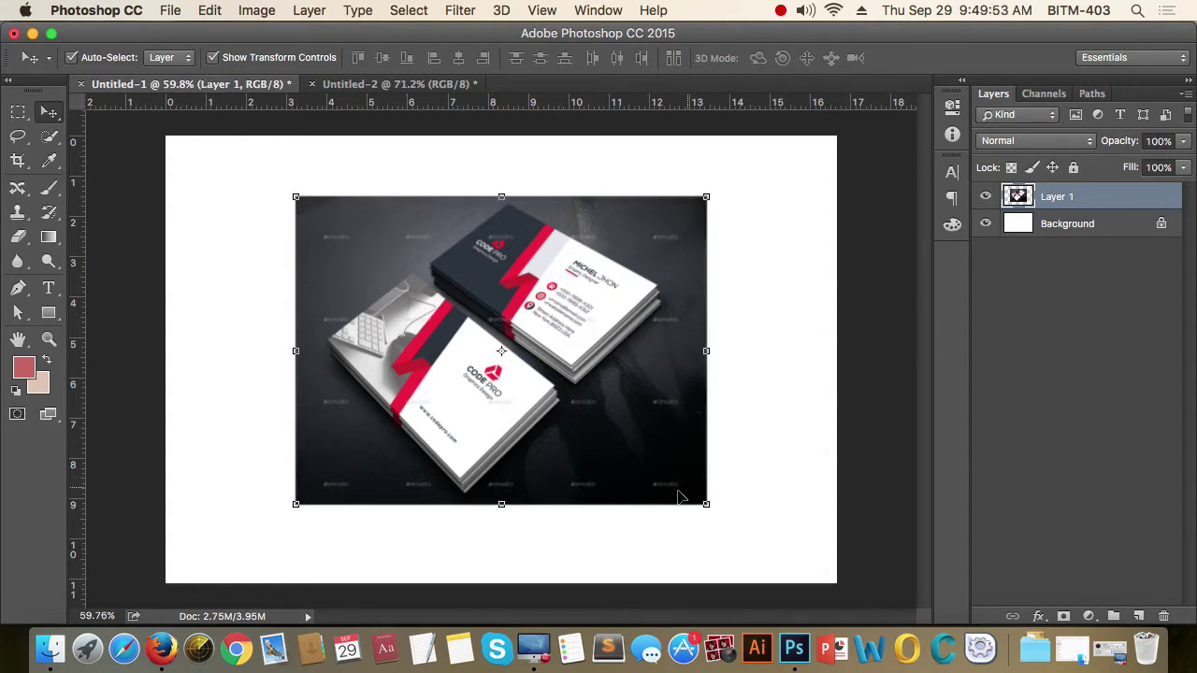
left_click(212, 58)
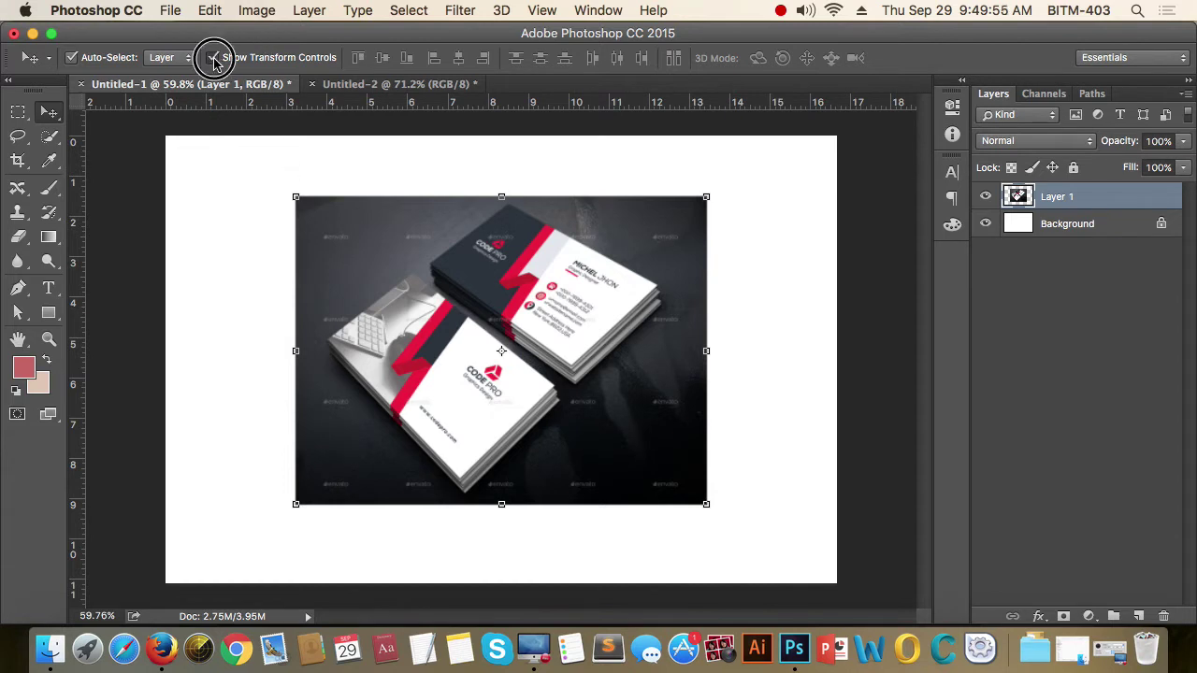
left_click(471, 279)
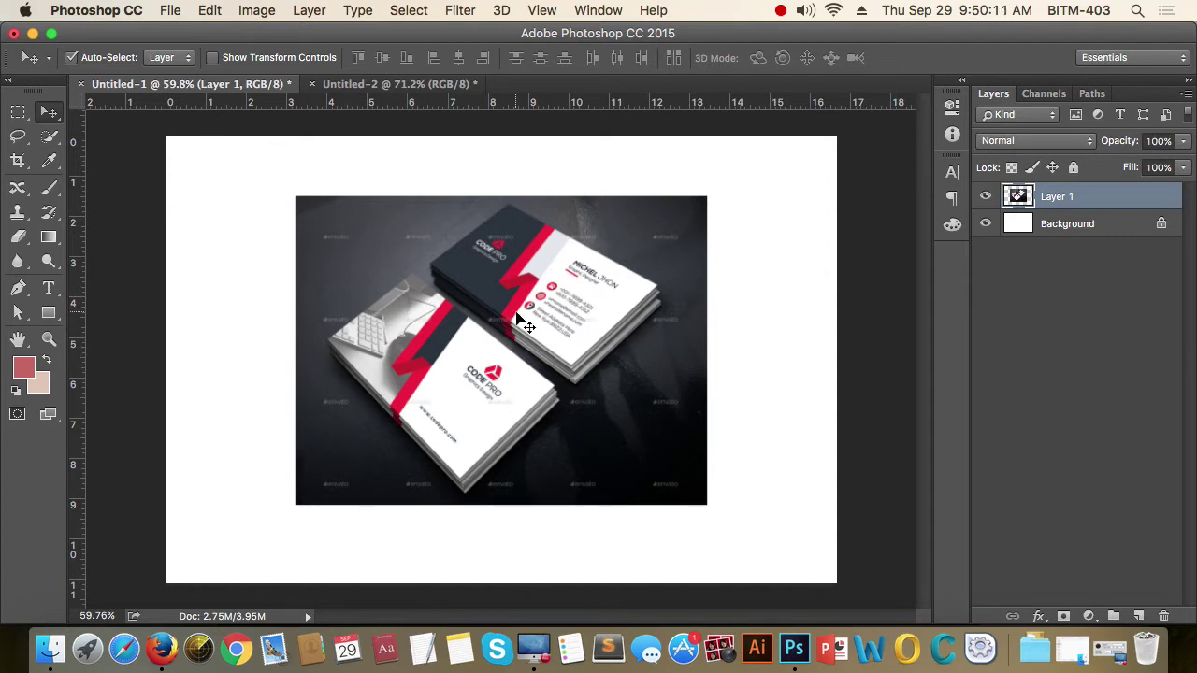
left_click(210, 11)
mouse_move(240, 409)
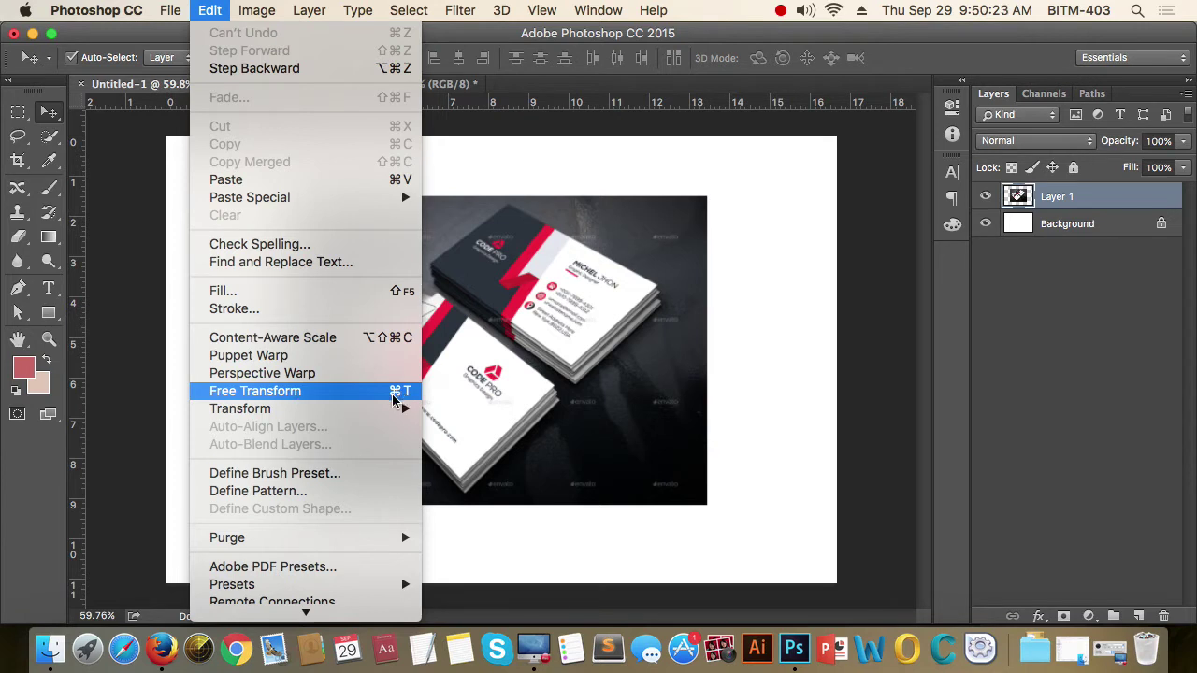
Free Transform the photo, try a slight rotation, and undo back to 100% size.
left_click(645, 295)
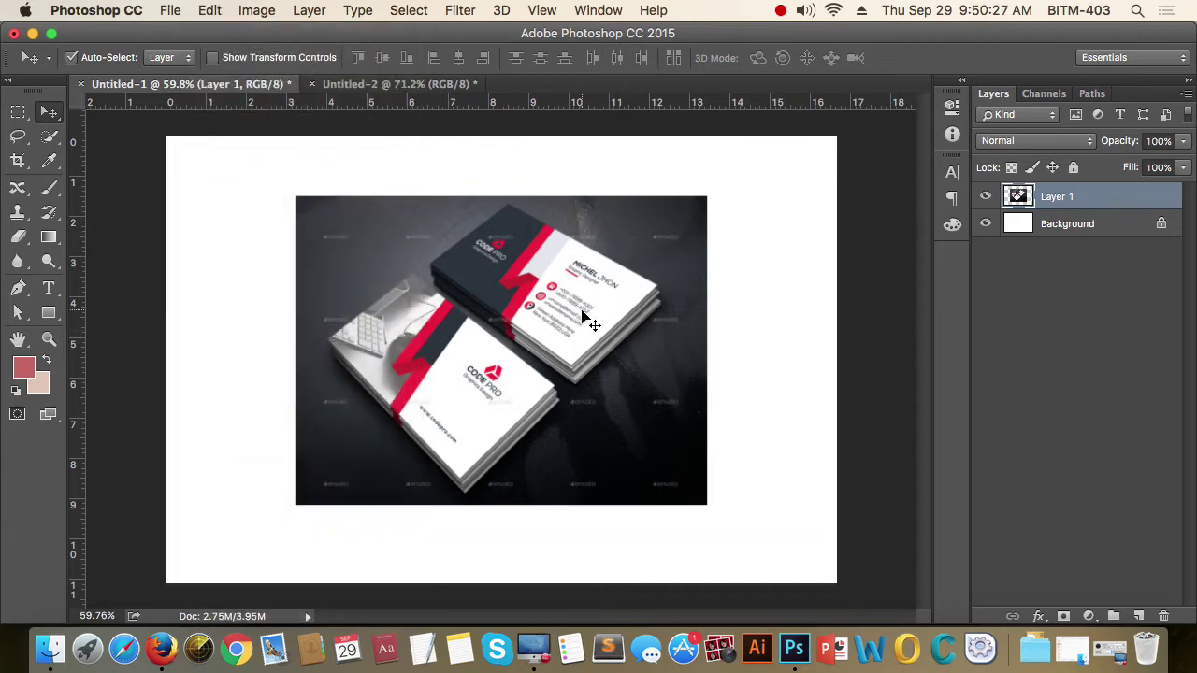
key("ctrl+t")
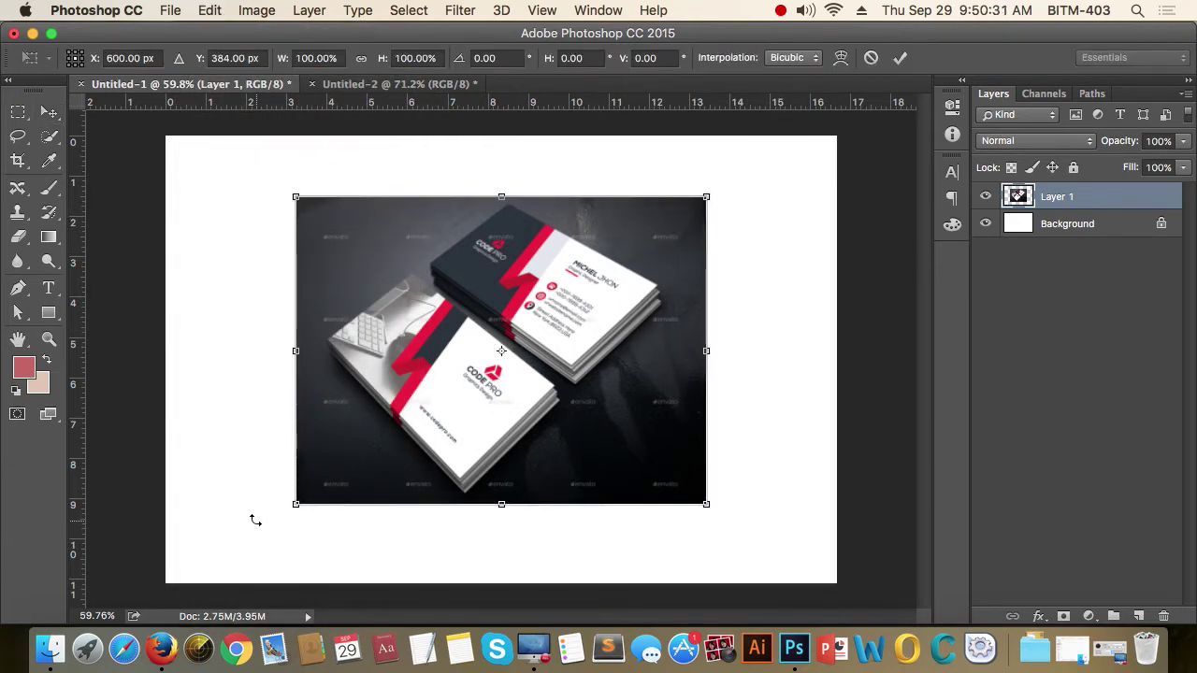
left_click(49, 112)
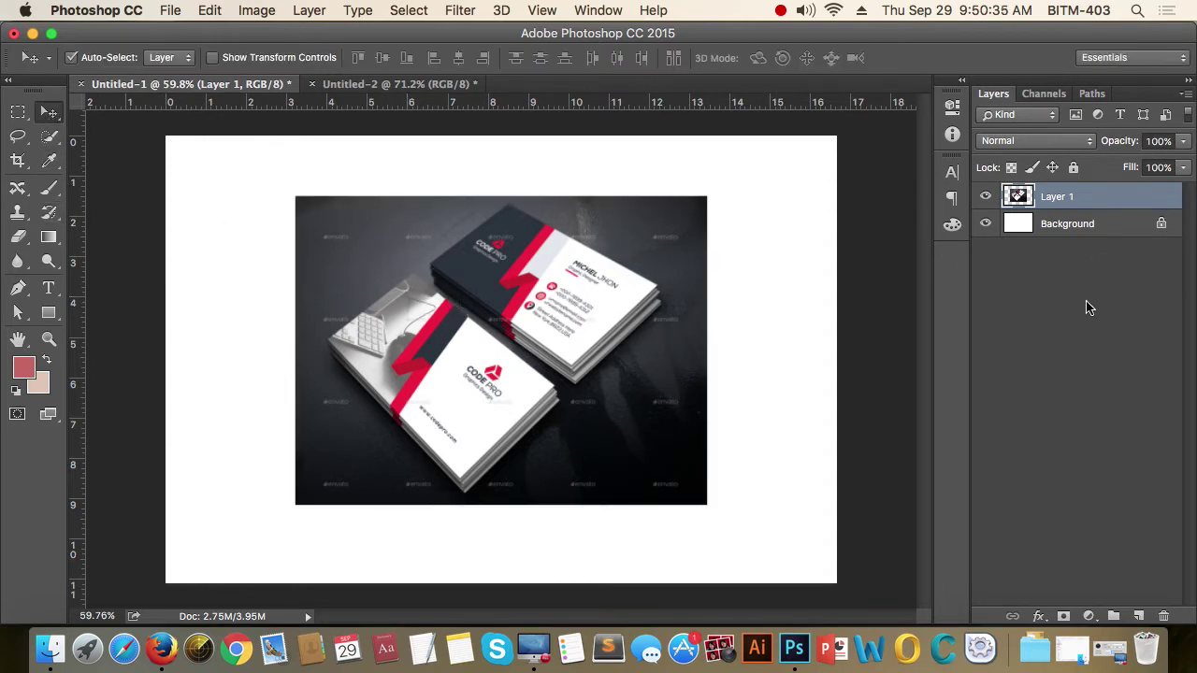
key("ctrl+t")
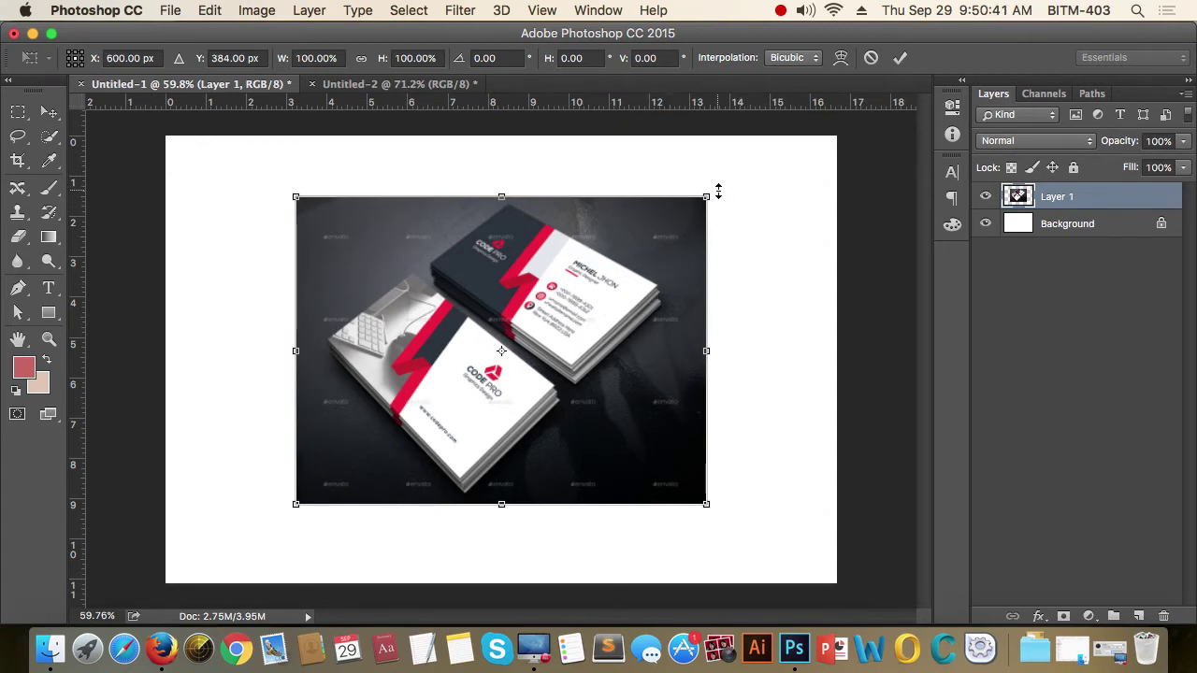
mouse_move(718, 191)
left_mouse_down()
mouse_move(734, 198)
mouse_move(780, 282)
mouse_move(742, 195)
mouse_move(714, 195)
mouse_move(735, 182)
mouse_move(717, 187)
left_mouse_up()
key("super+z")
key("super+z")
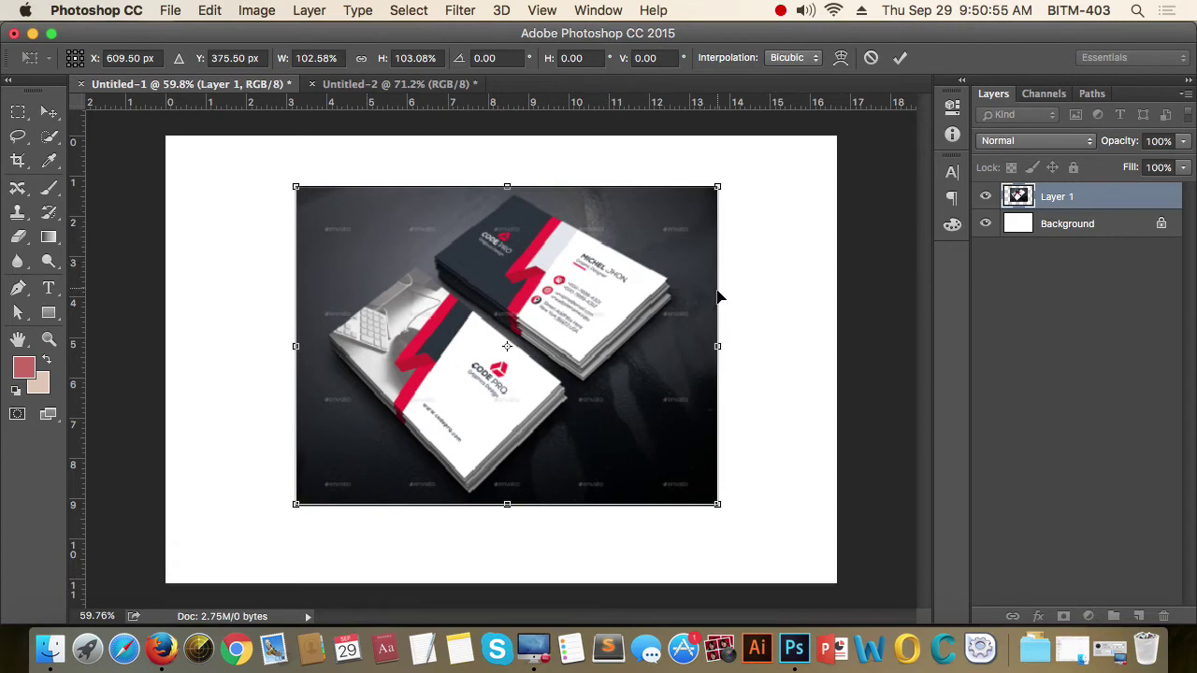
key("super+z")
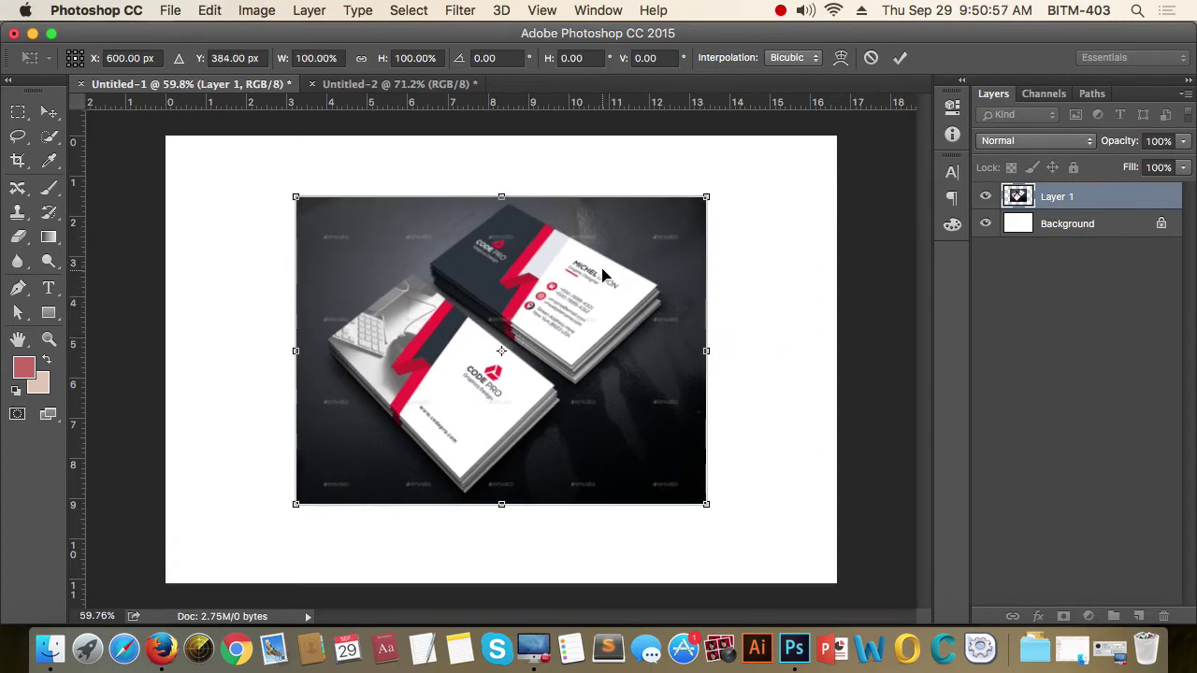
Switch Free Transform to Skew and push the top-left corner right, about -1.73°.
right_click(592, 264)
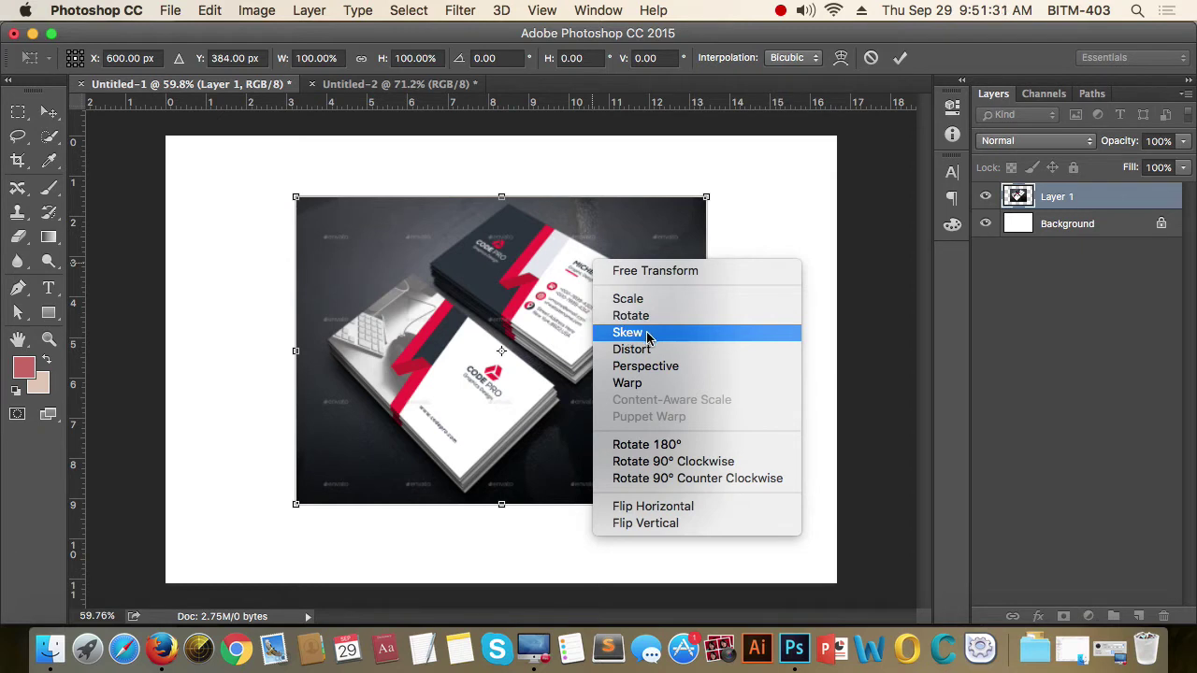
left_click(645, 335)
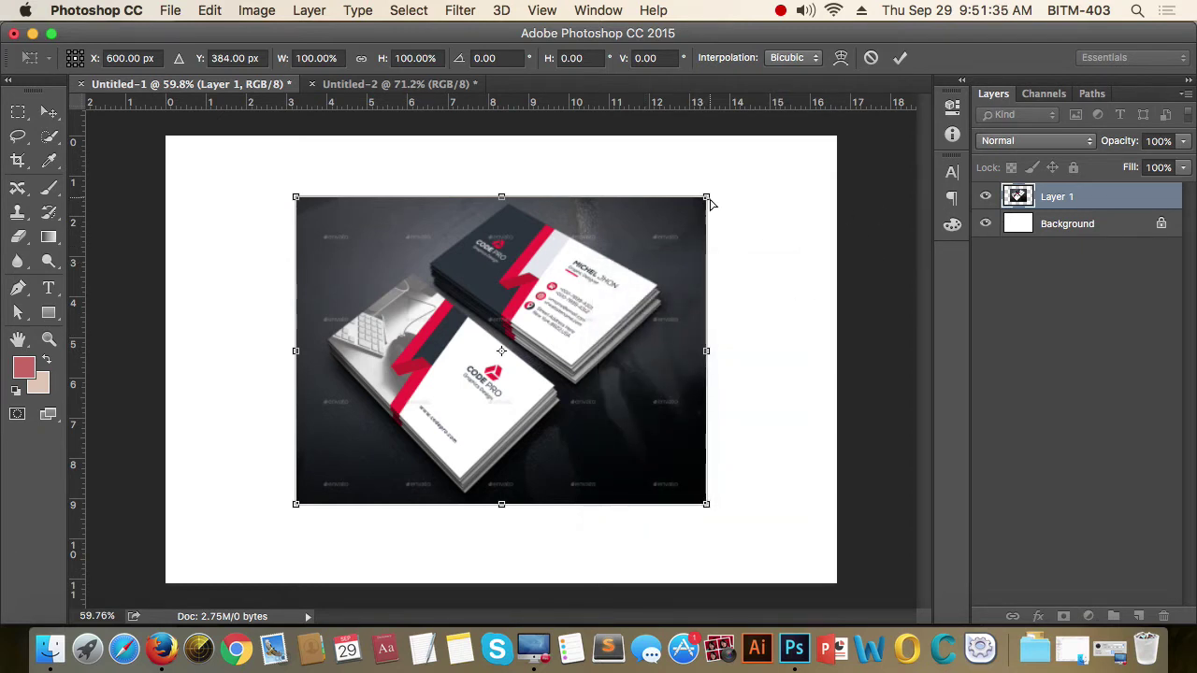
left_click_drag(706, 198, 425, 199)
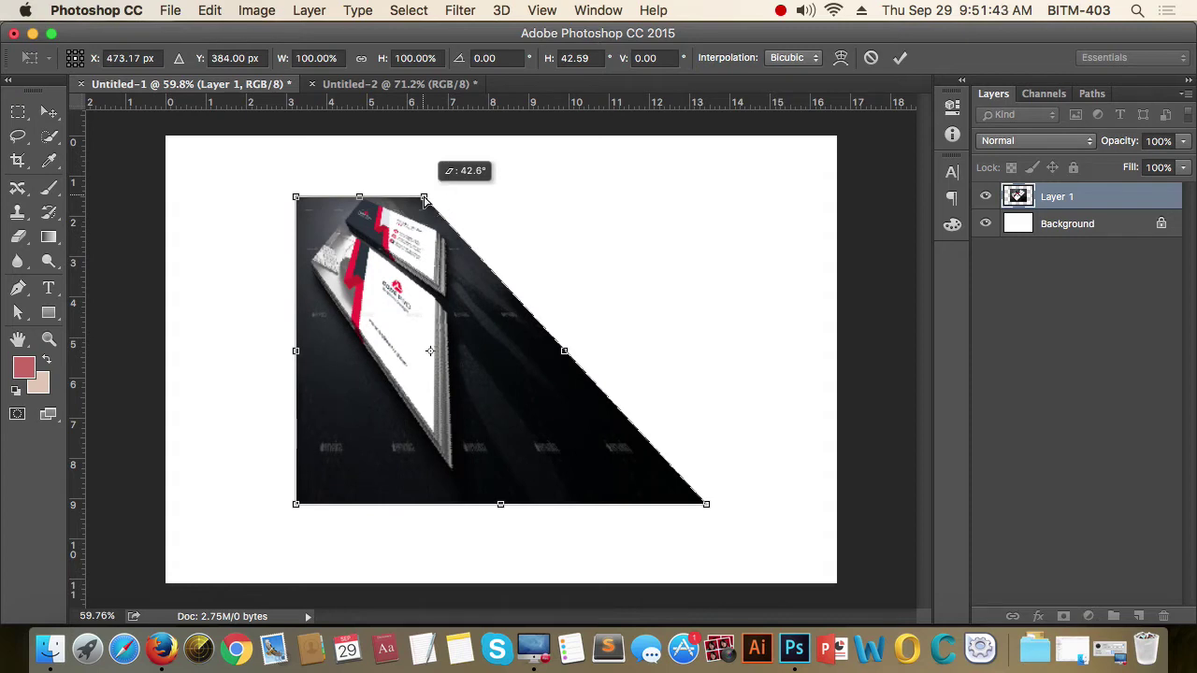
left_click_drag(425, 199, 425, 199)
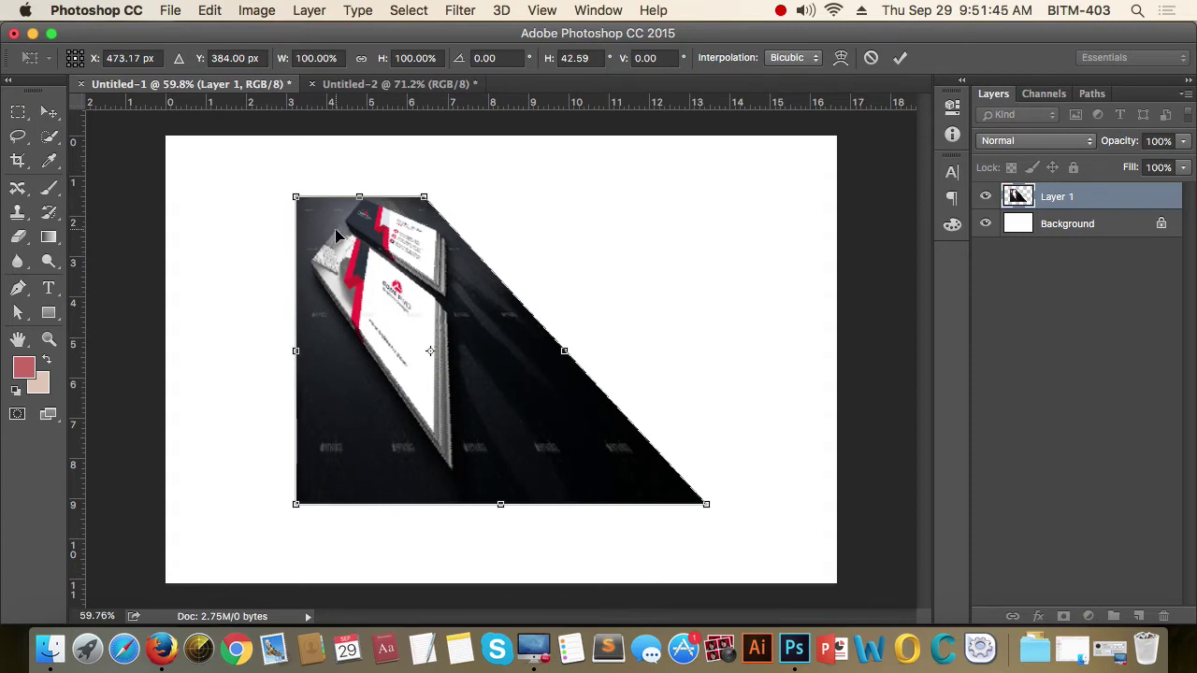
key("ctrl+z")
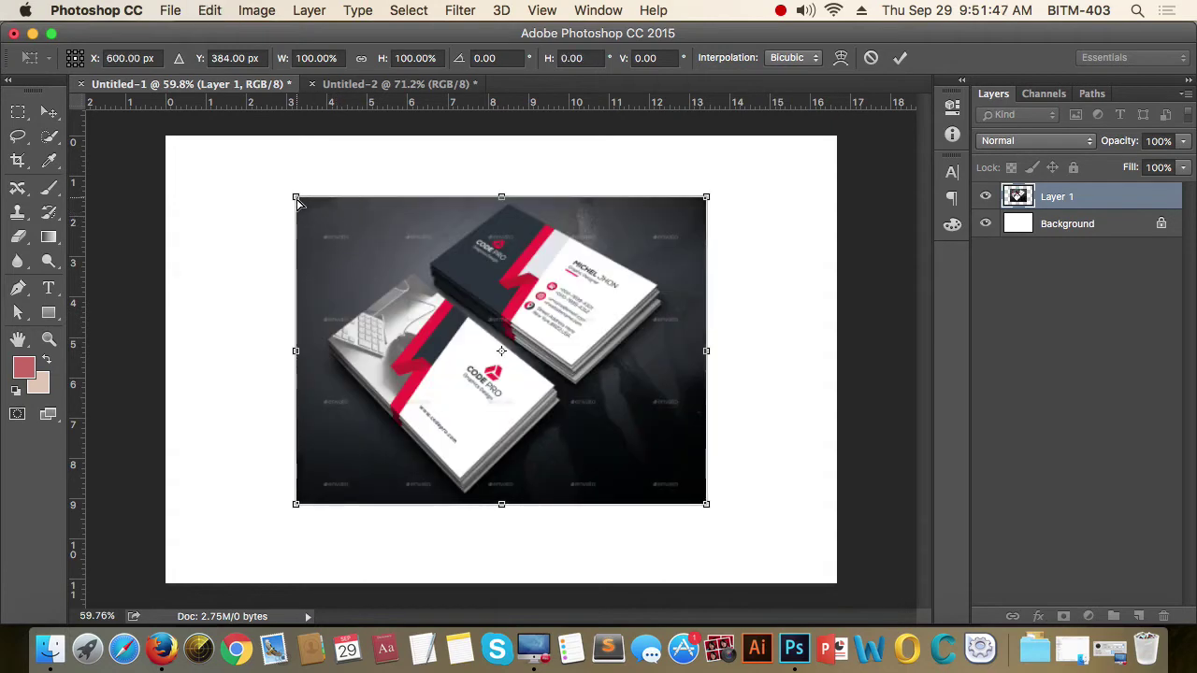
mouse_move(297, 201)
left_mouse_down()
mouse_move(361, 194)
mouse_move(513, 216)
mouse_move(499, 194)
mouse_move(443, 187)
mouse_move(259, 199)
mouse_move(533, 187)
mouse_move(681, 193)
mouse_move(736, 213)
mouse_move(721, 200)
mouse_move(529, 193)
mouse_move(516, 216)
mouse_move(649, 216)
mouse_move(511, 216)
left_mouse_up()
Undo the skews and try skewing the photo's right side, undoing each attempt.
key("ctrl+z")
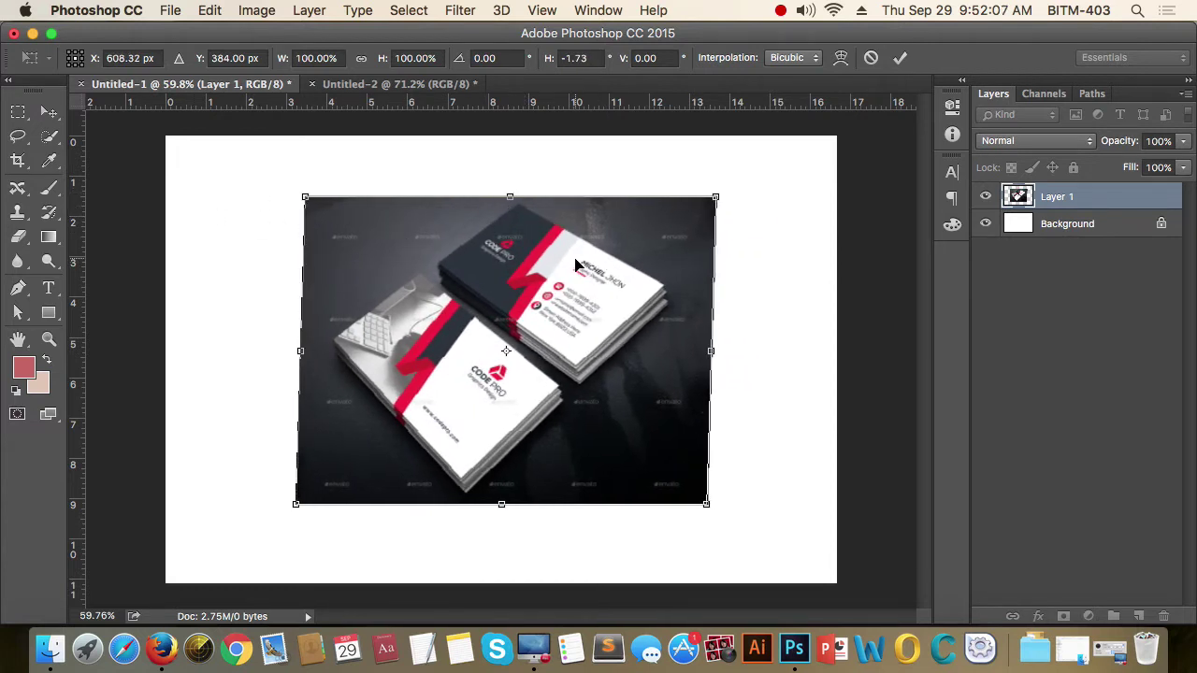
key("super+z")
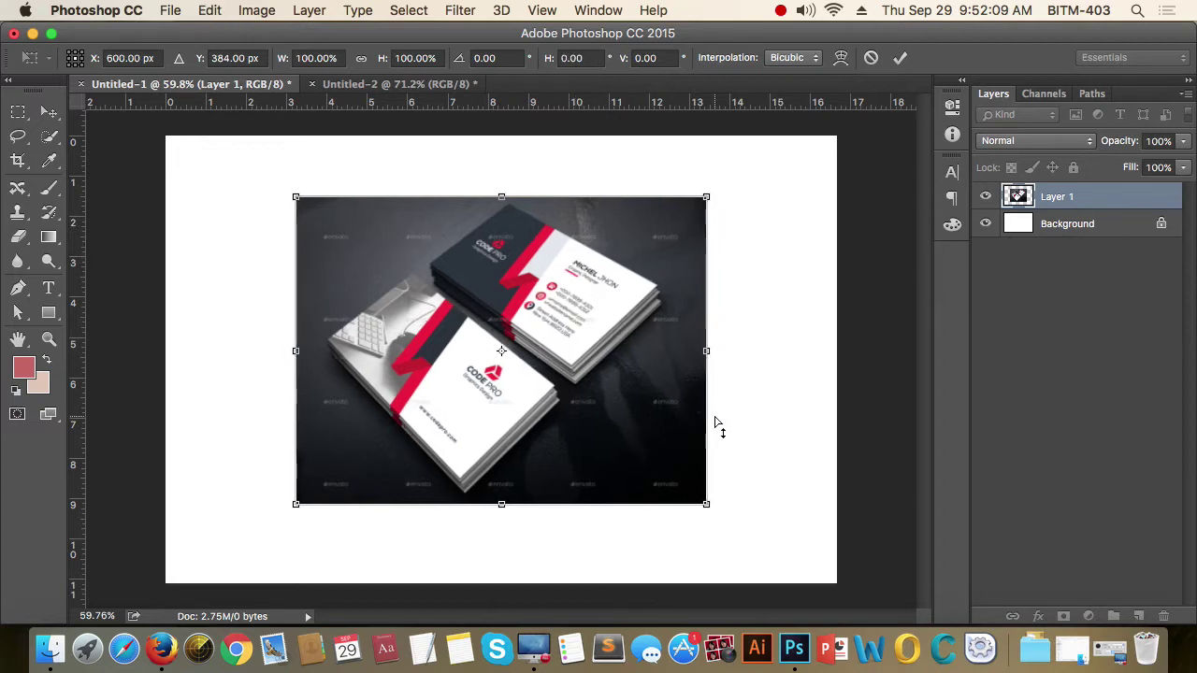
left_click_drag(710, 351, 731, 383)
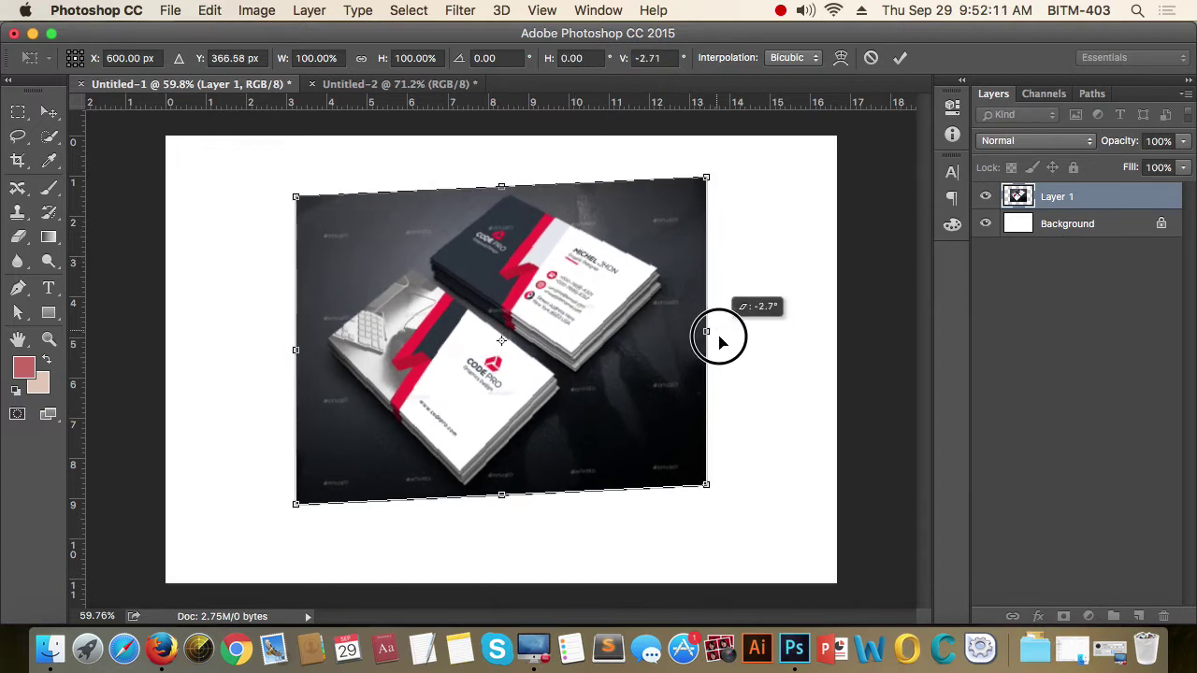
key("super+z")
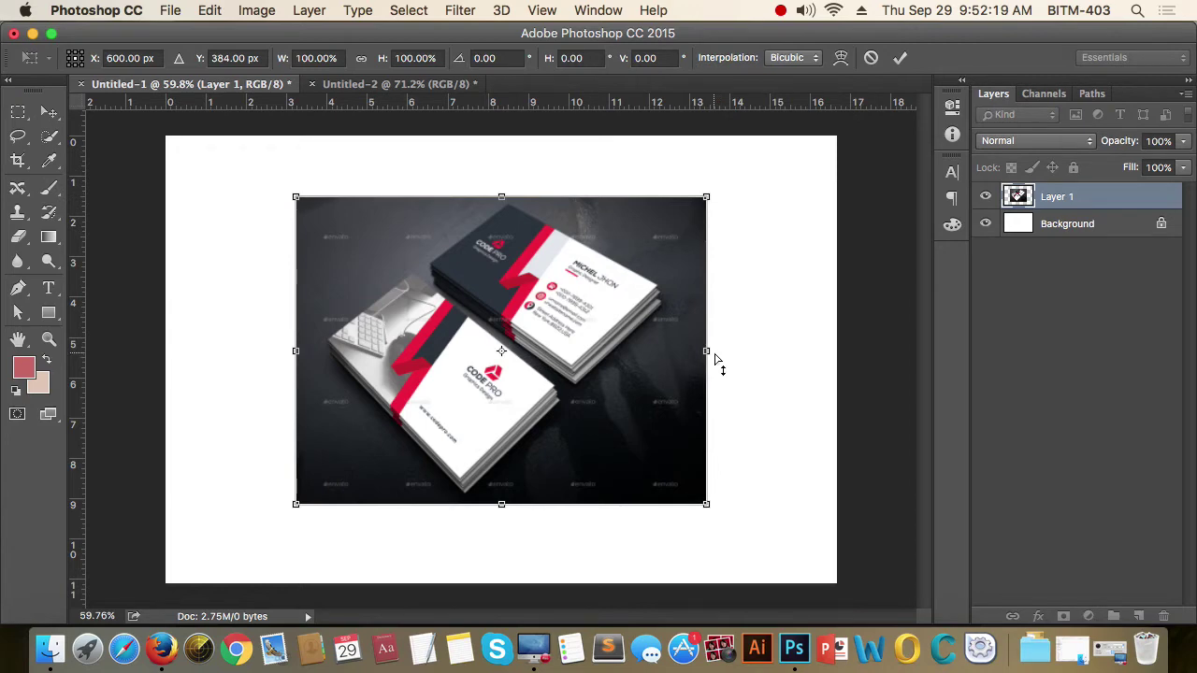
left_click_drag(715, 353, 706, 313)
key("ctrl+z")
Try tilting the bottom edge, commit the transform, then restart Free Transform's mode menu.
mouse_move(511, 517)
left_mouse_down()
mouse_move(532, 509)
mouse_move(513, 503)
left_mouse_up()
mouse_move(297, 509)
left_mouse_down()
mouse_move(414, 500)
mouse_move(294, 494)
mouse_move(289, 396)
mouse_move(299, 483)
mouse_move(411, 413)
mouse_move(307, 507)
mouse_move(436, 396)
mouse_move(299, 513)
mouse_move(556, 344)
mouse_move(365, 473)
mouse_move(542, 339)
mouse_move(310, 494)
mouse_move(517, 356)
mouse_move(398, 477)
mouse_move(534, 361)
mouse_move(391, 465)
mouse_move(382, 449)
mouse_move(508, 347)
mouse_move(379, 405)
mouse_move(361, 475)
mouse_move(328, 454)
mouse_move(297, 465)
mouse_move(296, 503)
left_mouse_up()
key("Return")
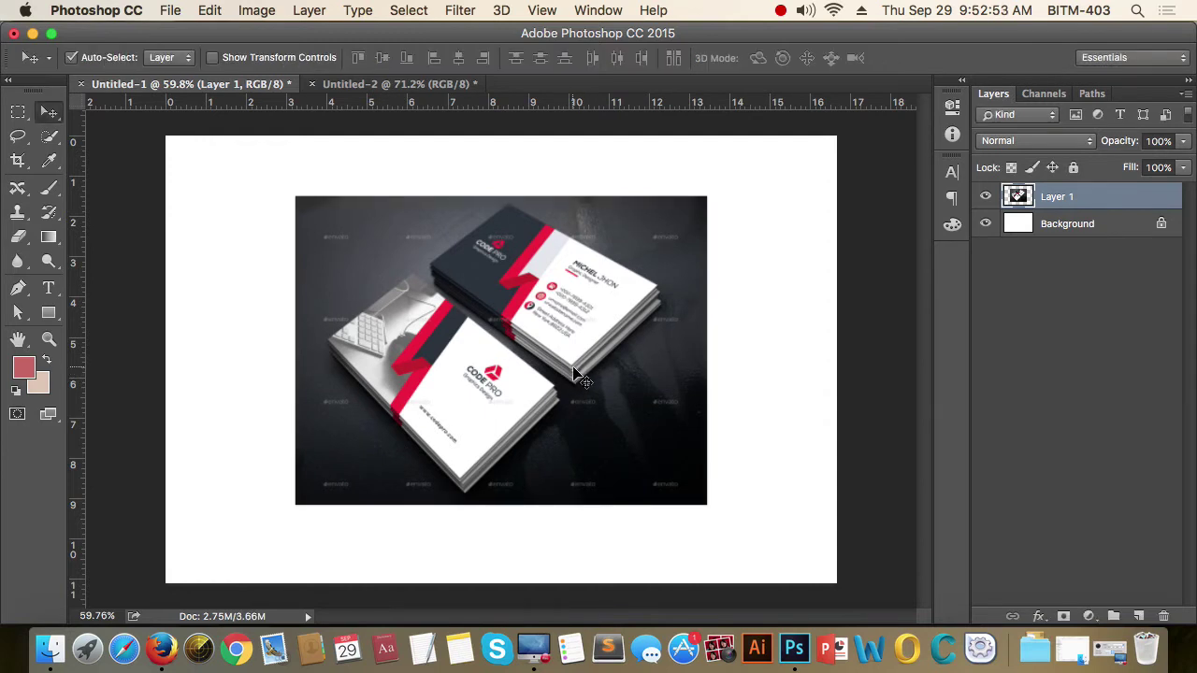
key("ctrl+t")
right_click(616, 288)
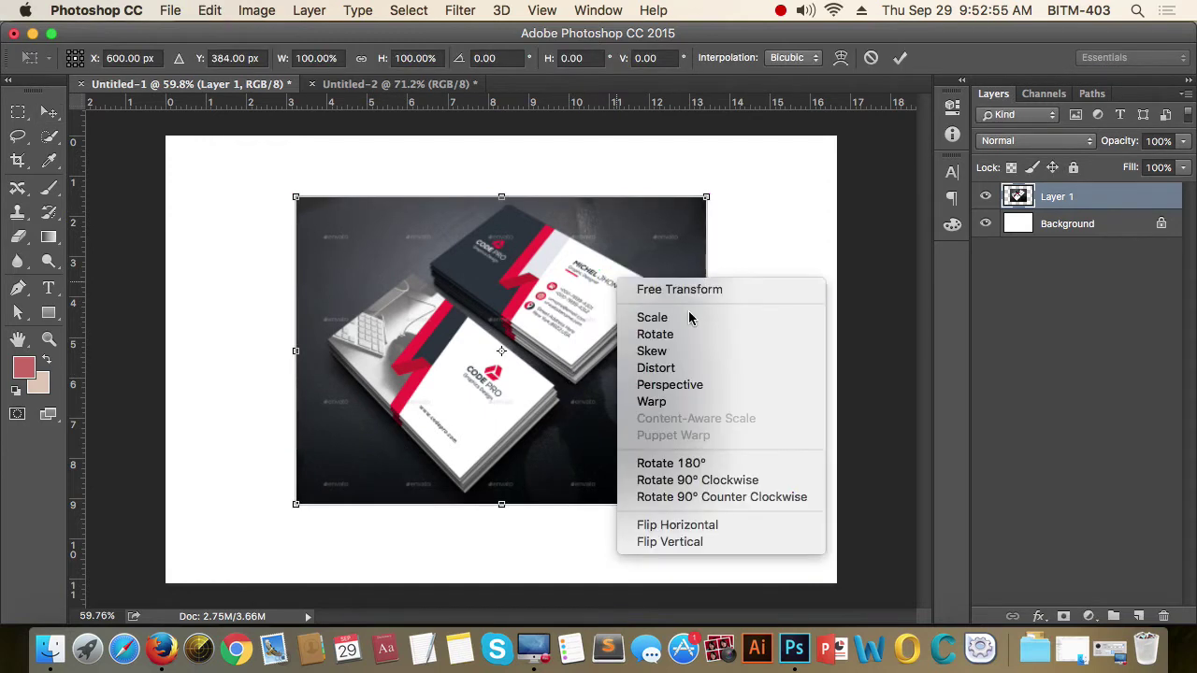
Switch to Distort and try pulling the top-right corner and right side of the photo.
left_click(671, 373)
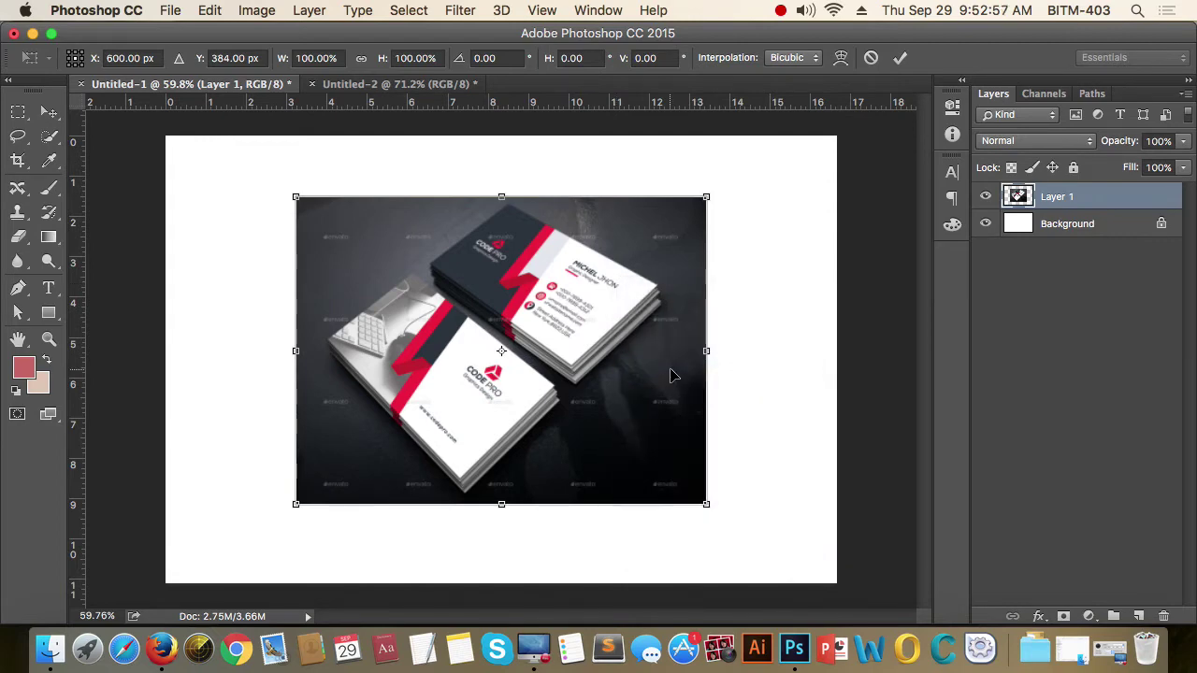
mouse_move(706, 199)
left_mouse_down()
mouse_move(580, 302)
mouse_move(675, 235)
mouse_move(588, 331)
mouse_move(696, 229)
mouse_move(617, 302)
mouse_move(664, 248)
mouse_move(617, 296)
mouse_move(648, 261)
mouse_move(617, 286)
mouse_move(630, 270)
mouse_move(673, 245)
mouse_move(607, 268)
mouse_move(667, 243)
left_mouse_up()
key("ctrl+z")
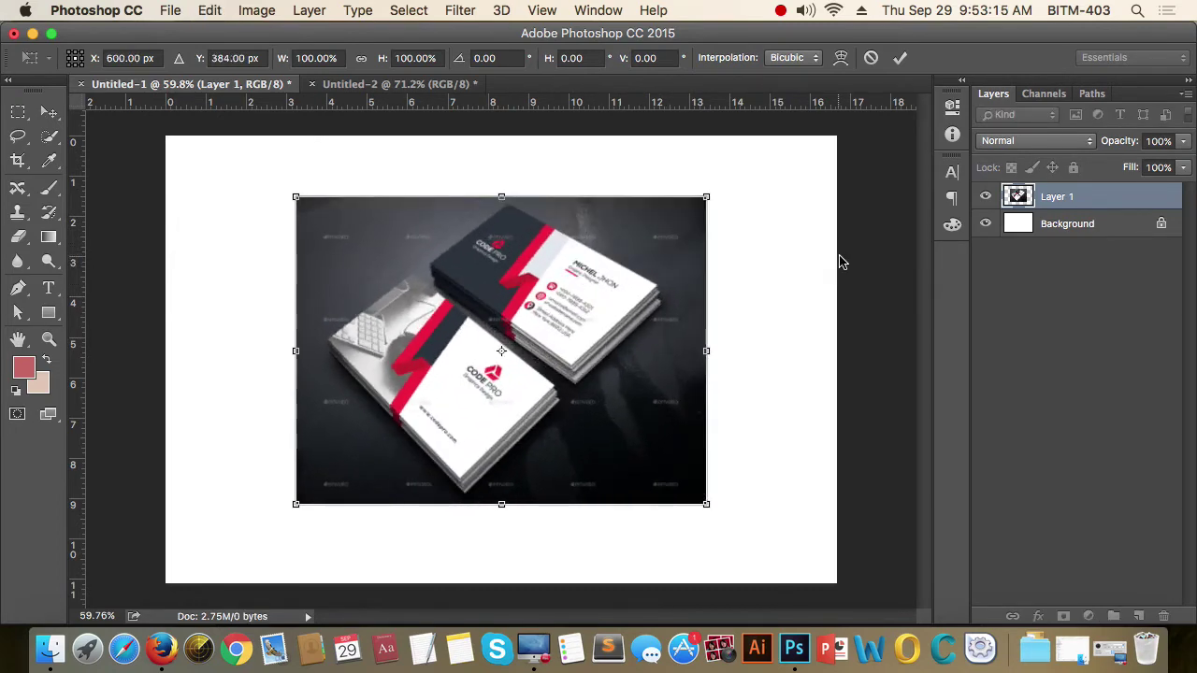
mouse_move(707, 354)
left_mouse_down()
mouse_move(620, 315)
mouse_move(574, 387)
mouse_move(484, 419)
mouse_move(767, 371)
mouse_move(515, 451)
mouse_move(739, 376)
mouse_move(718, 344)
mouse_move(692, 334)
mouse_move(483, 349)
mouse_move(700, 350)
mouse_move(469, 367)
mouse_move(500, 409)
mouse_move(614, 421)
mouse_move(702, 400)
left_mouse_up()
Try Perspective tapering on the photo's corners and edges, then cancel it with Esc.
right_click(664, 271)
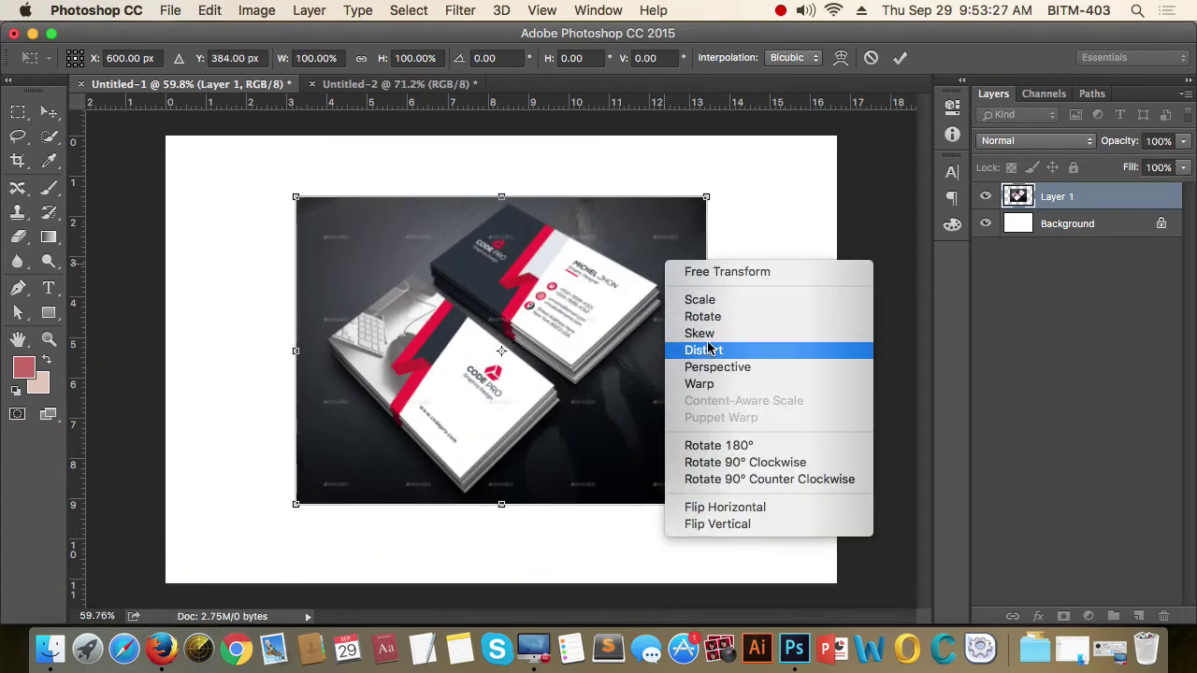
left_click(713, 369)
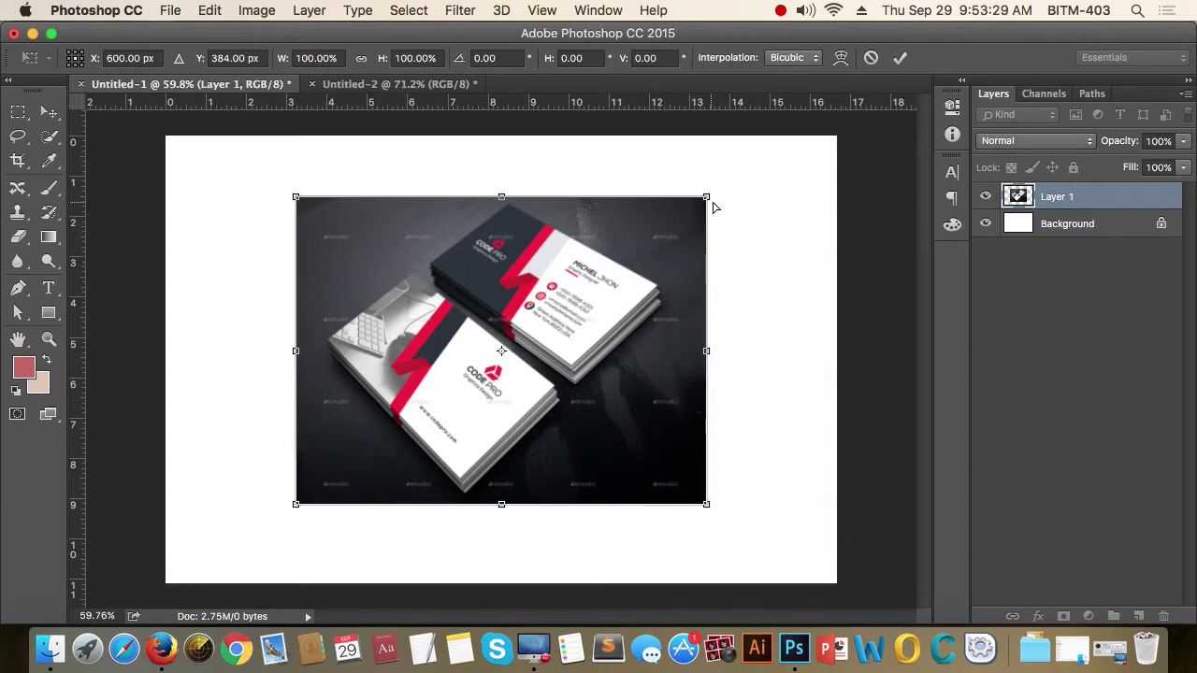
left_click_drag(708, 353, 710, 336)
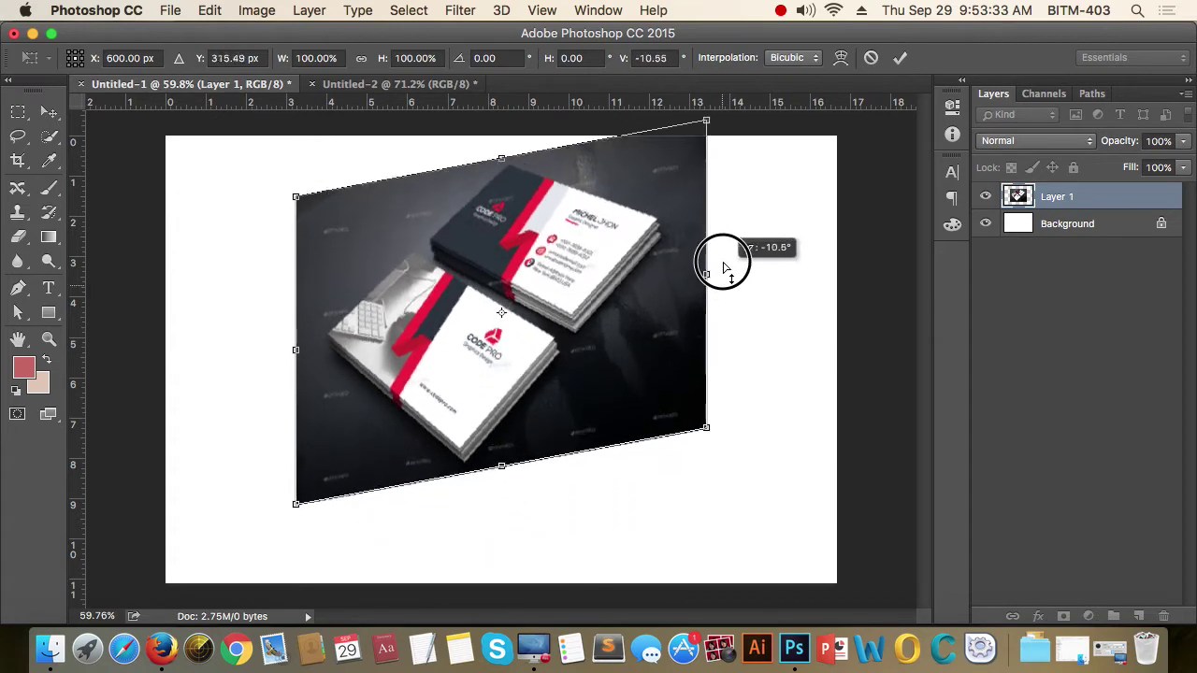
left_click_drag(710, 337, 724, 312)
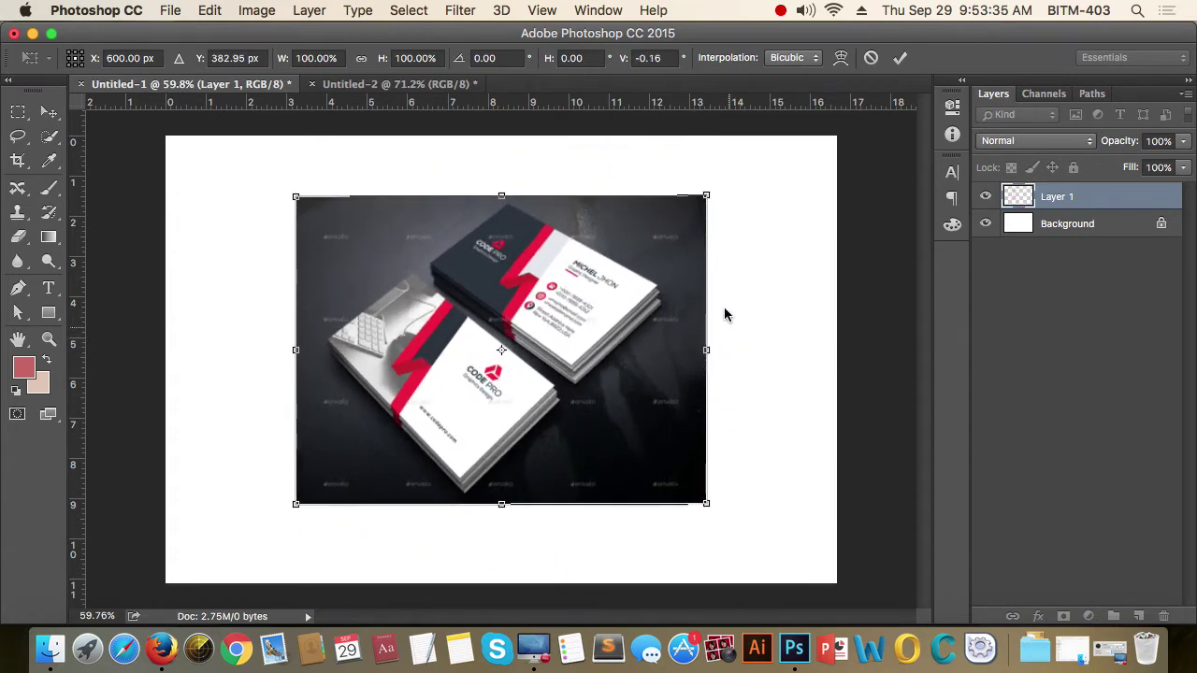
mouse_move(708, 195)
left_mouse_down()
mouse_move(636, 182)
mouse_move(550, 195)
mouse_move(708, 192)
mouse_move(585, 195)
mouse_move(702, 196)
mouse_move(708, 267)
mouse_move(714, 208)
mouse_move(714, 271)
mouse_move(712, 194)
left_mouse_up()
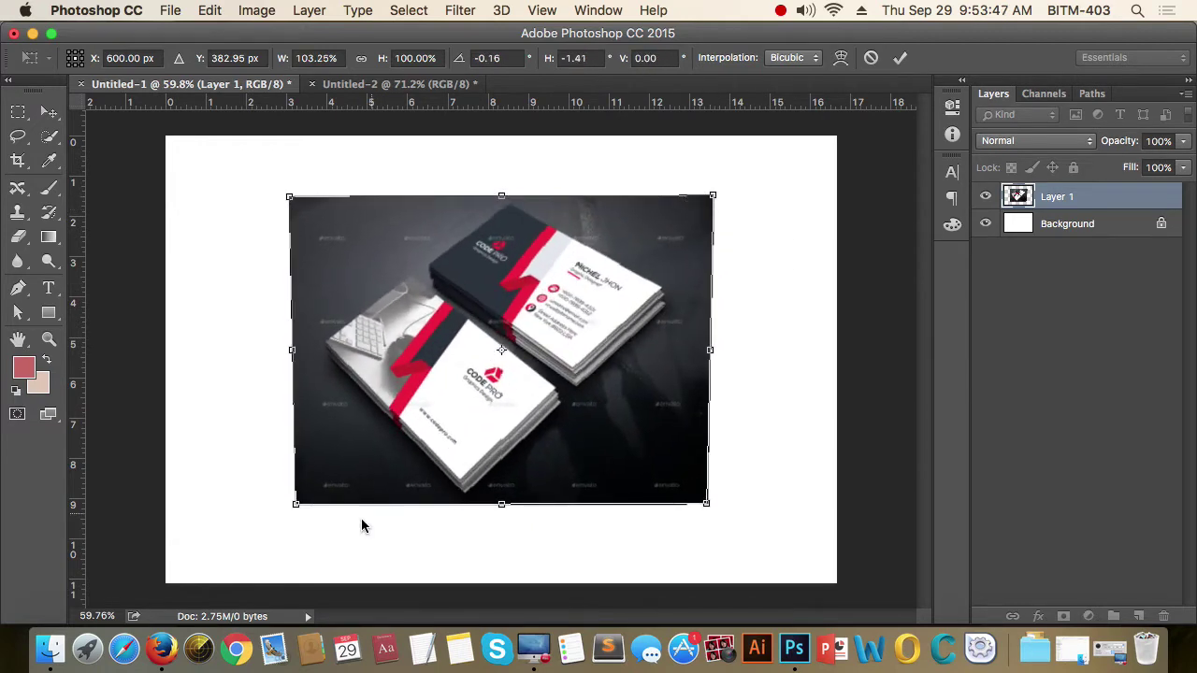
mouse_move(296, 506)
left_mouse_down()
mouse_move(406, 496)
mouse_move(313, 504)
left_mouse_up()
mouse_move(502, 506)
left_mouse_down()
mouse_move(526, 405)
mouse_move(303, 410)
mouse_move(663, 401)
mouse_move(379, 401)
mouse_move(507, 406)
mouse_move(405, 404)
mouse_move(484, 410)
left_mouse_up()
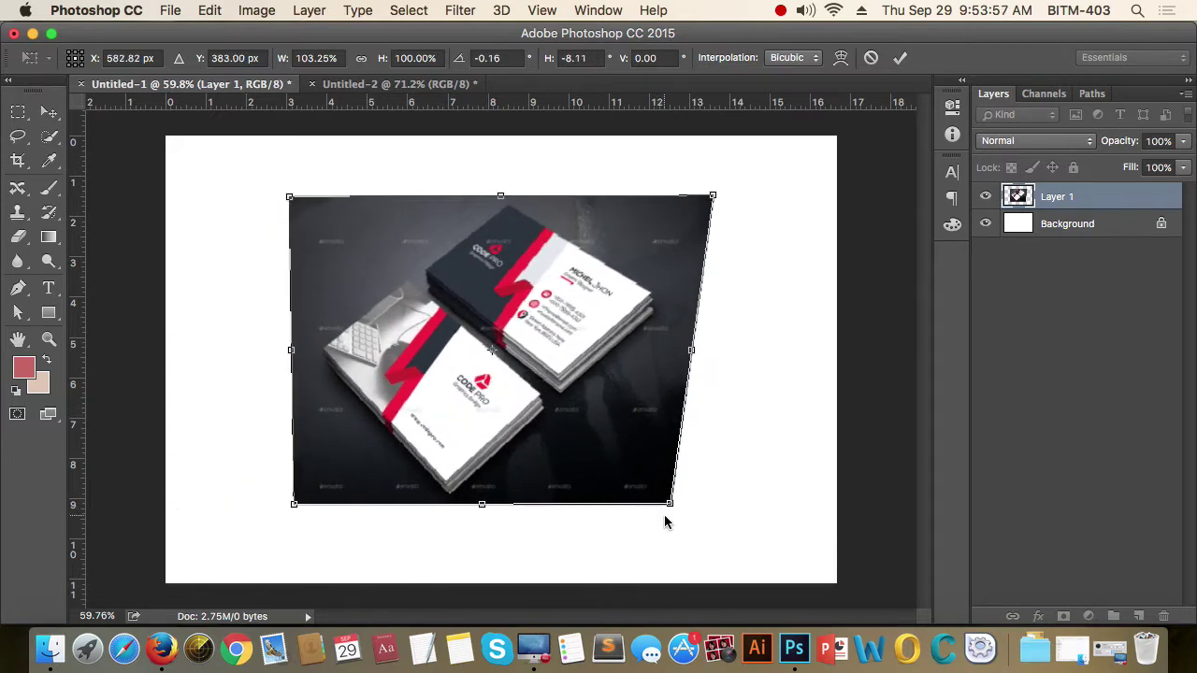
left_click_drag(664, 521, 666, 524)
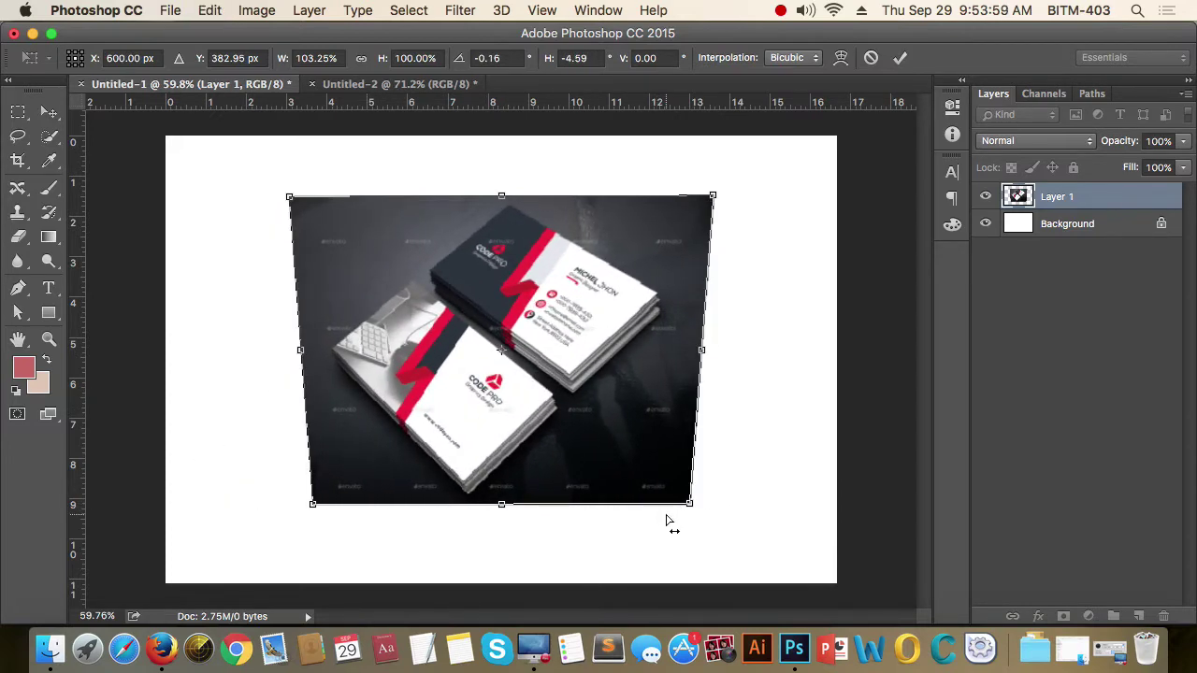
key("Escape")
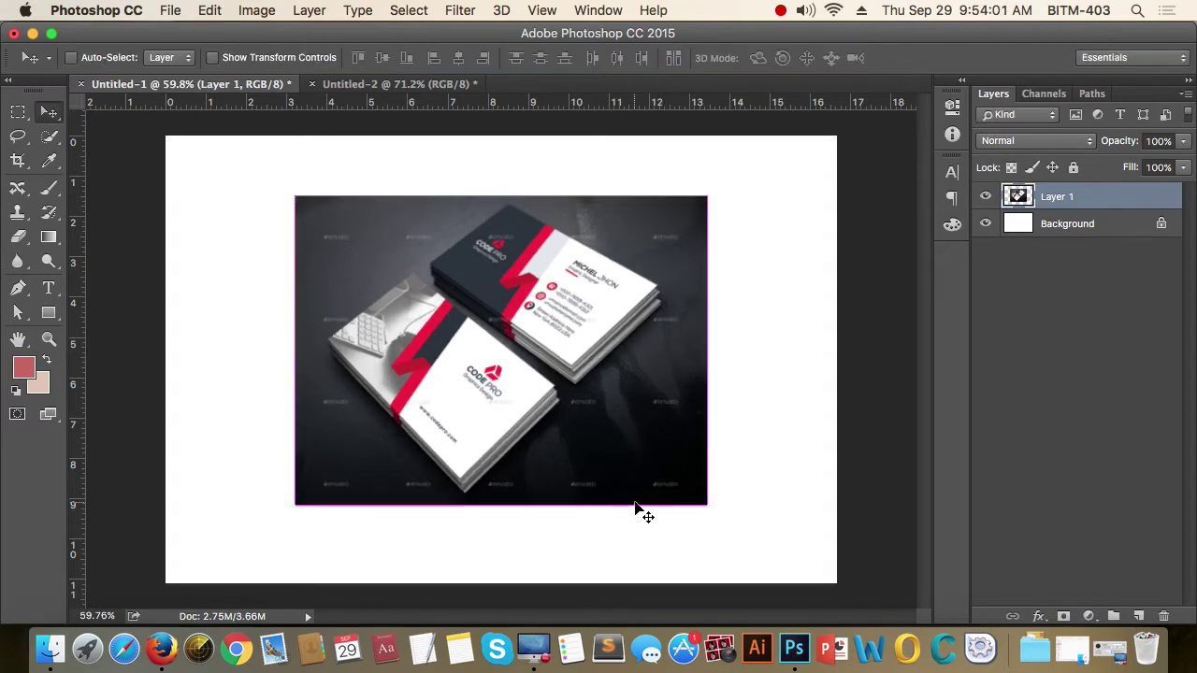
key("ctrl+t")
right_click(612, 281)
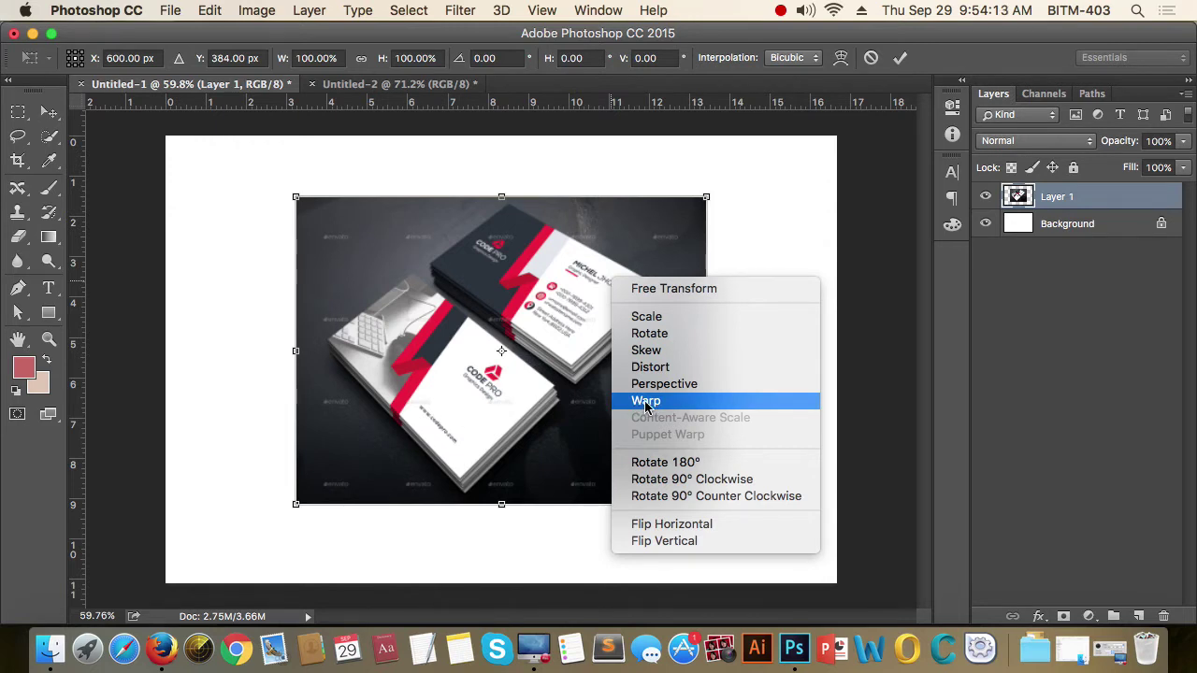
left_click(645, 402)
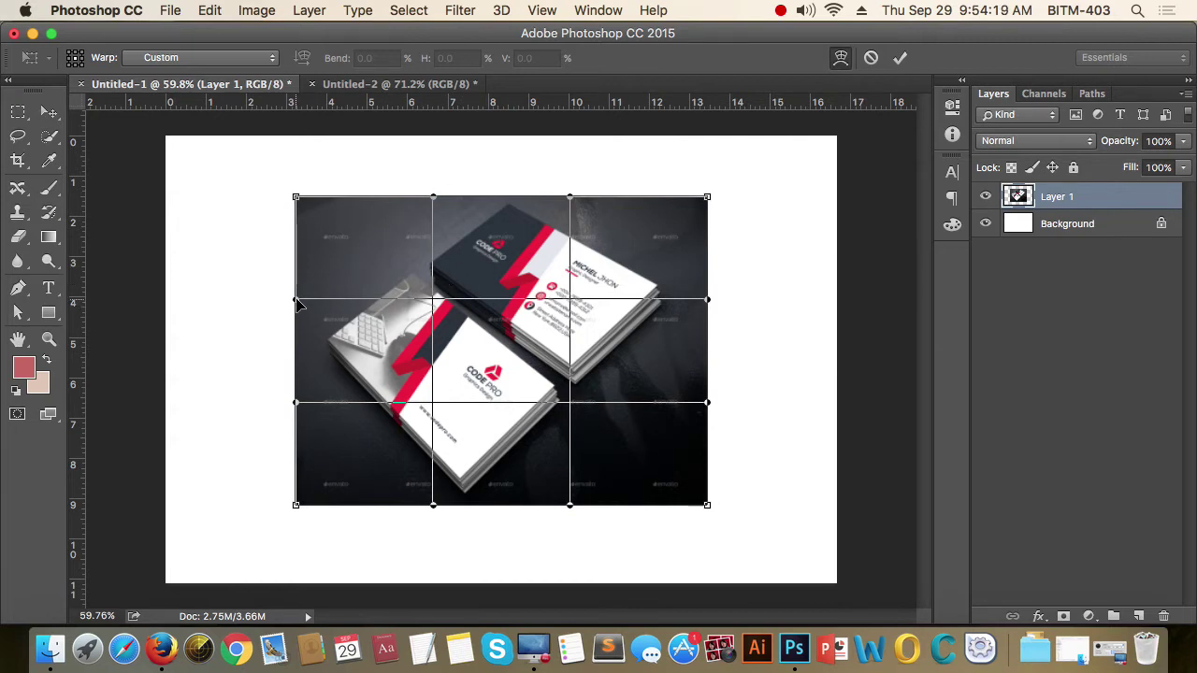
scroll(297, 206, "up", 2)
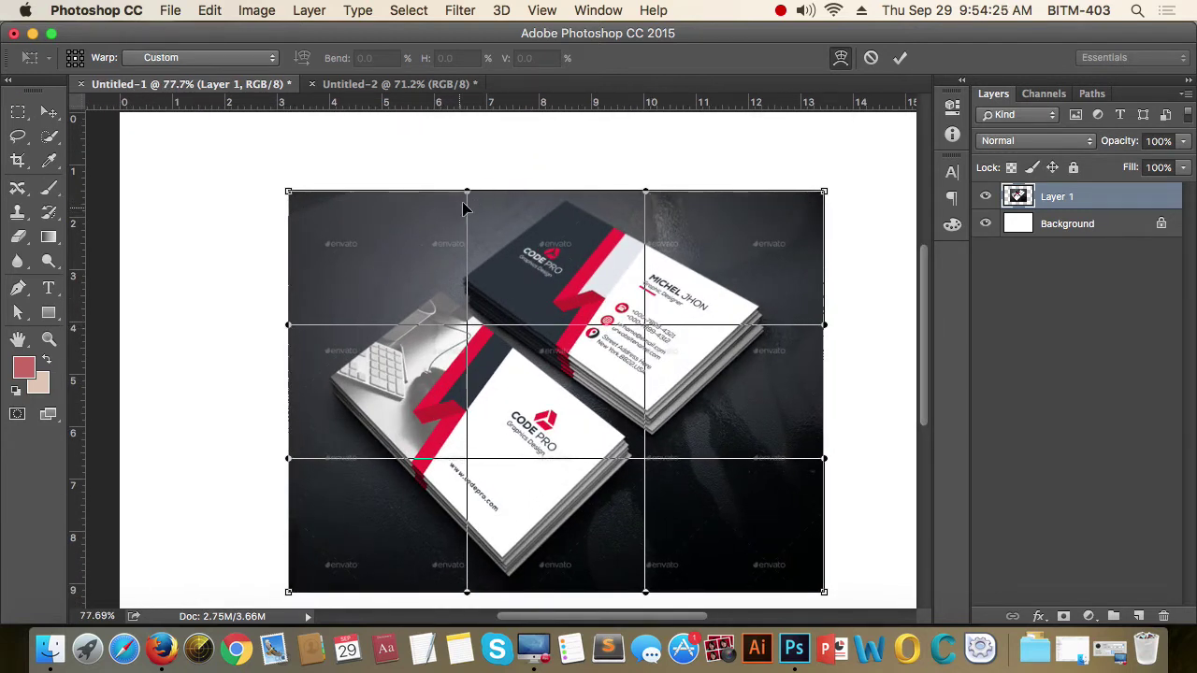
scroll(336, 332, "down", 1)
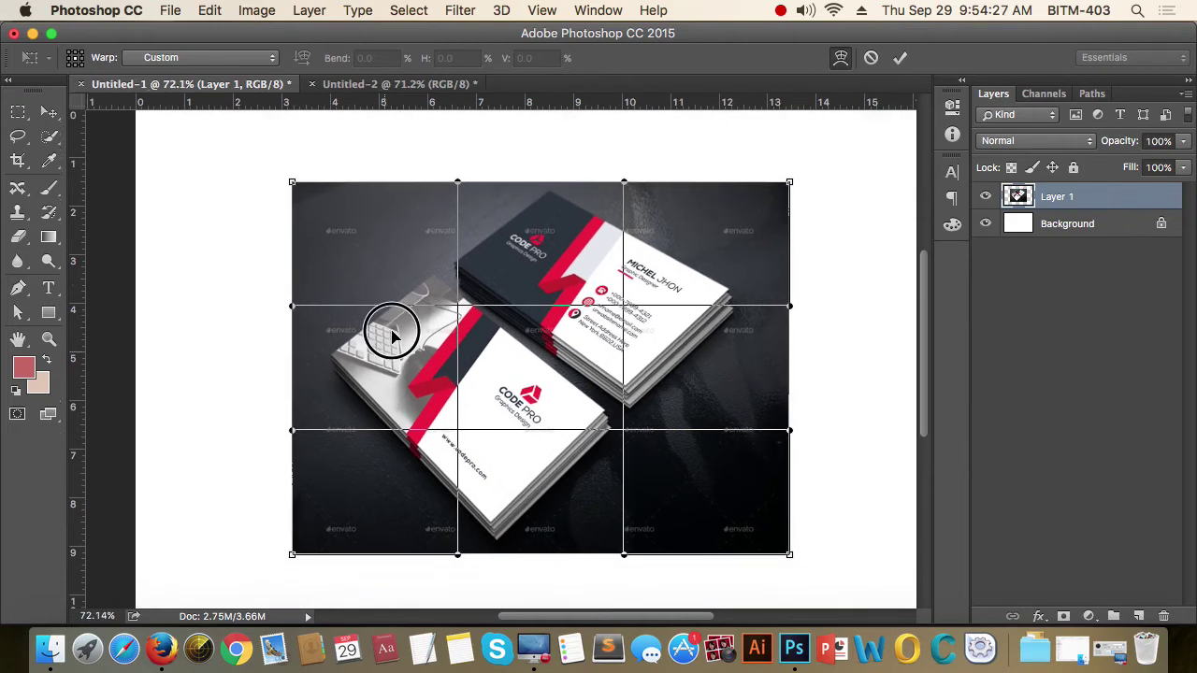
scroll(332, 317, "down", 3)
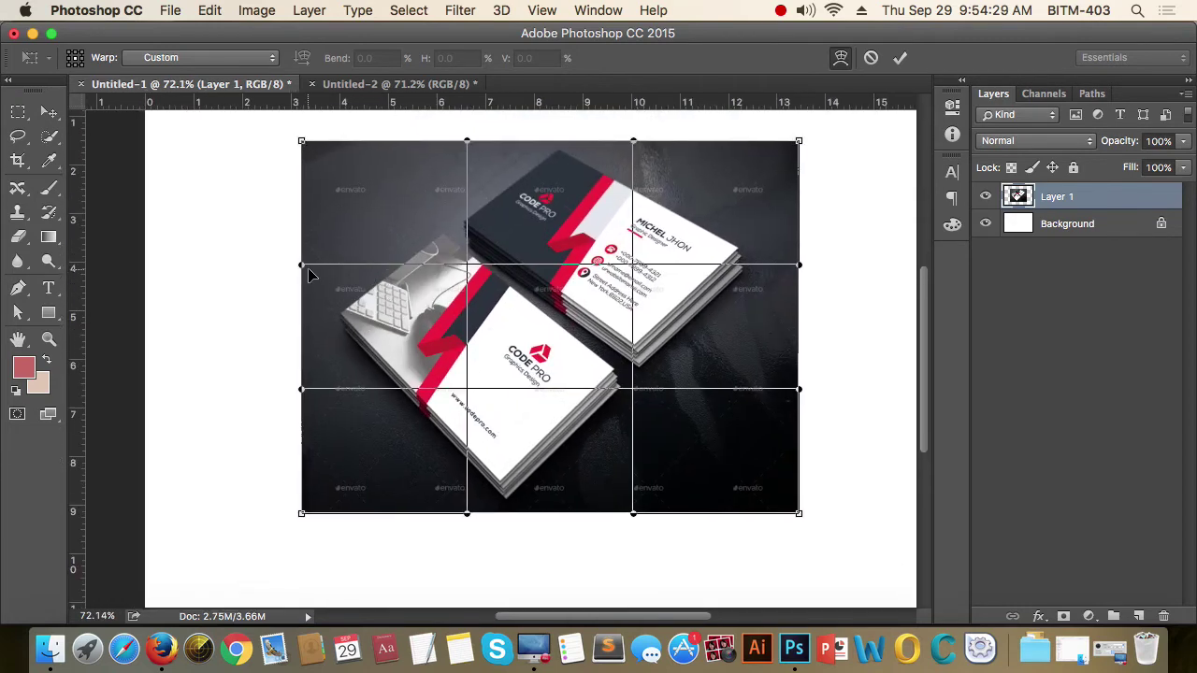
left_click_drag(302, 264, 327, 271)
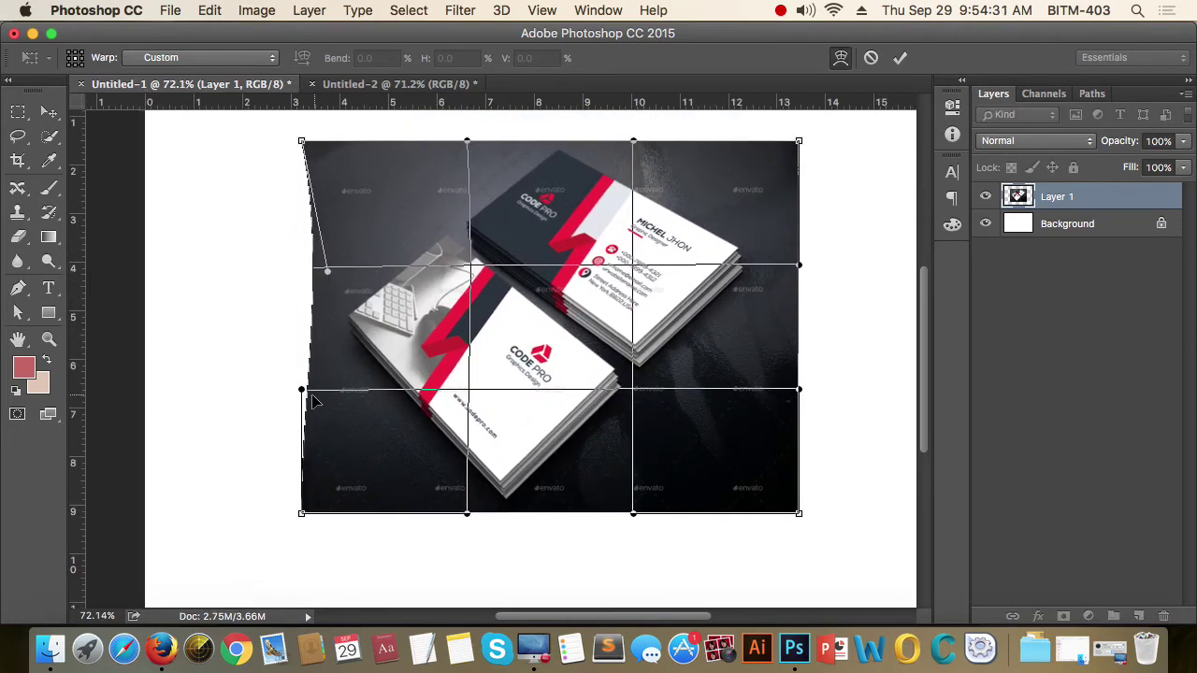
left_click_drag(301, 389, 267, 362)
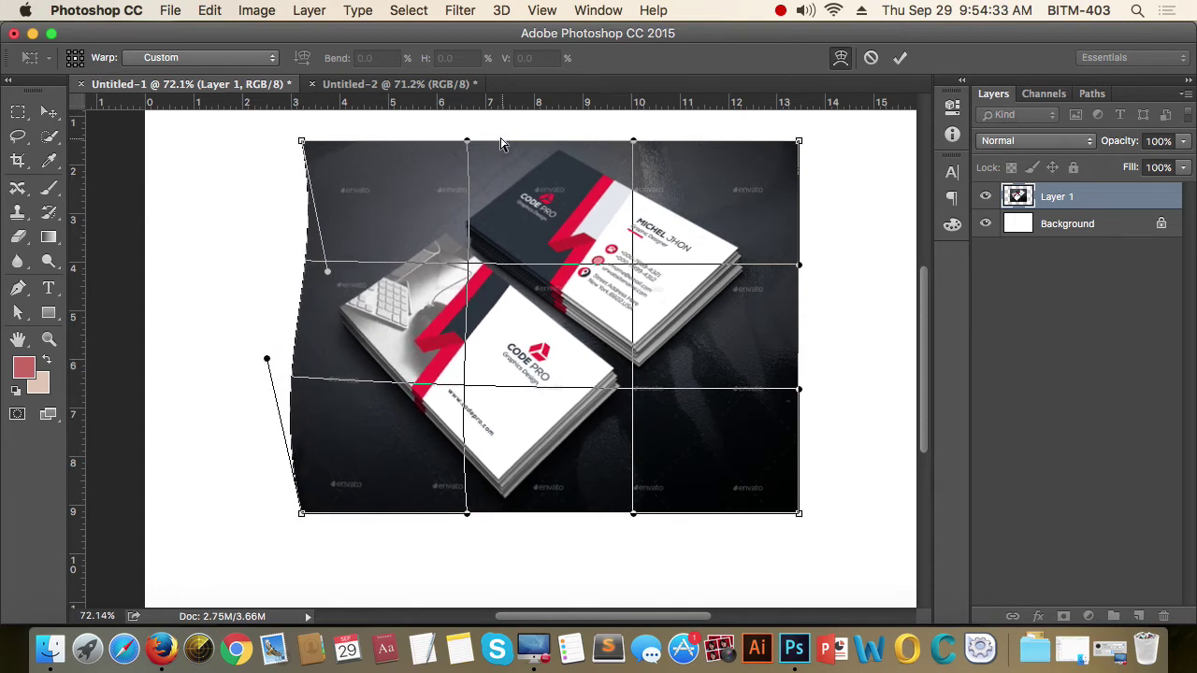
left_click_drag(467, 141, 461, 184)
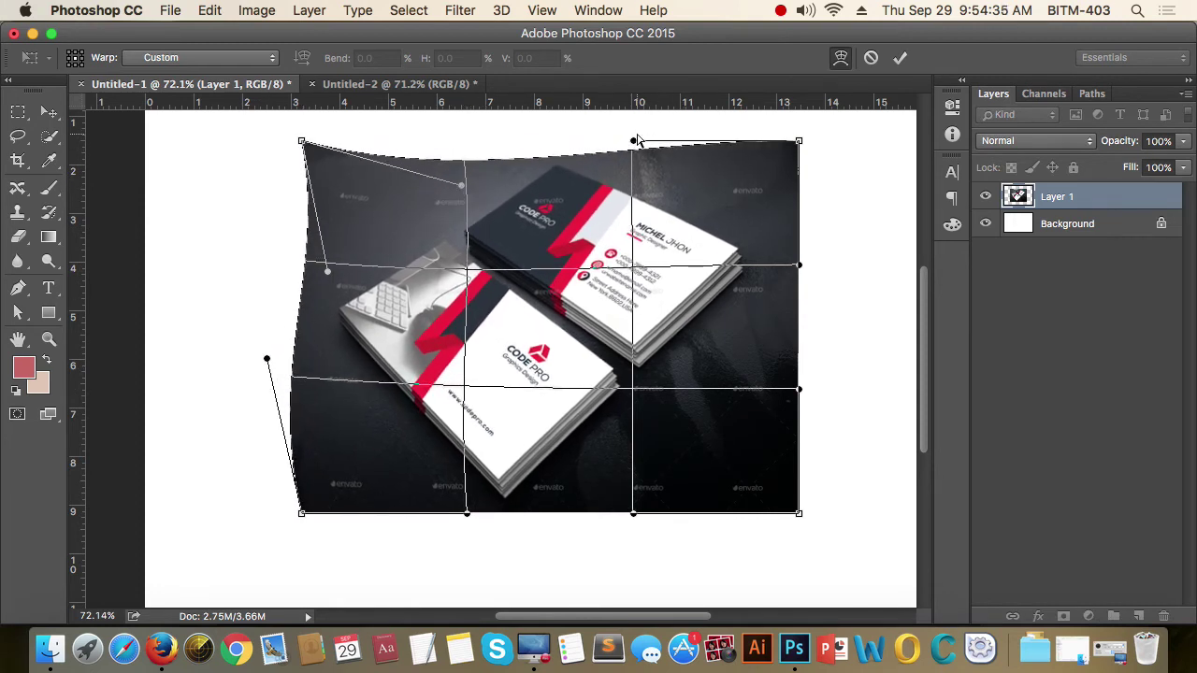
left_click_drag(636, 141, 633, 120)
left_click_drag(799, 266, 756, 280)
left_click_drag(800, 389, 828, 372)
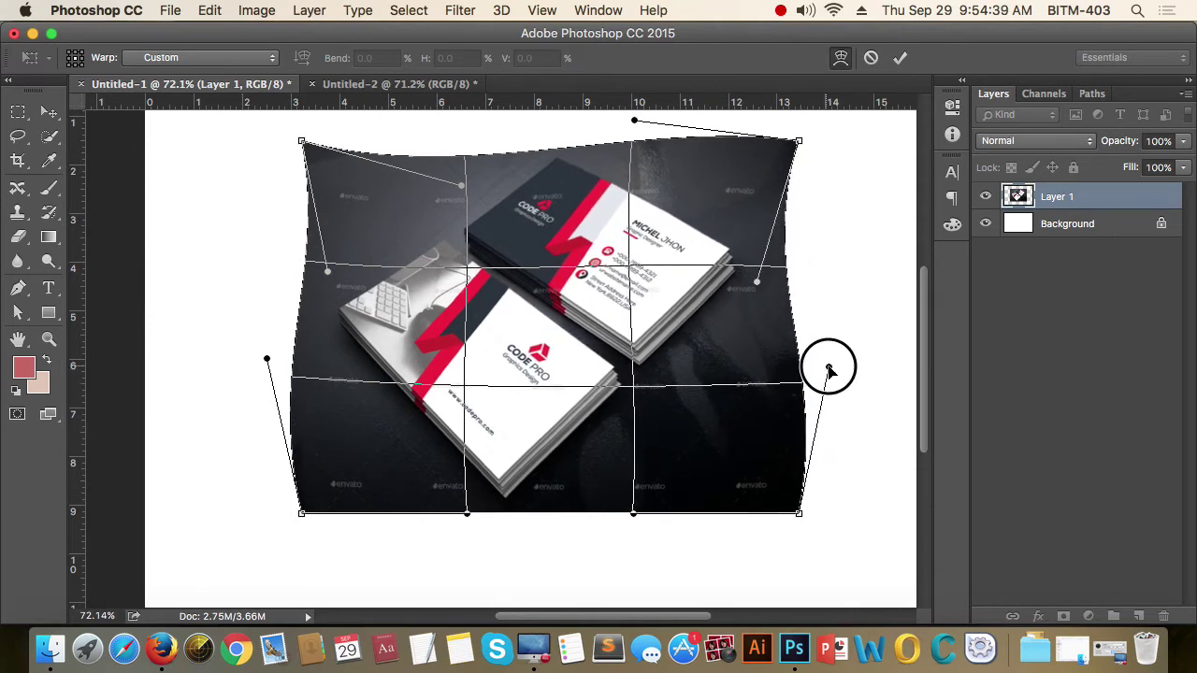
left_click_drag(630, 517, 624, 462)
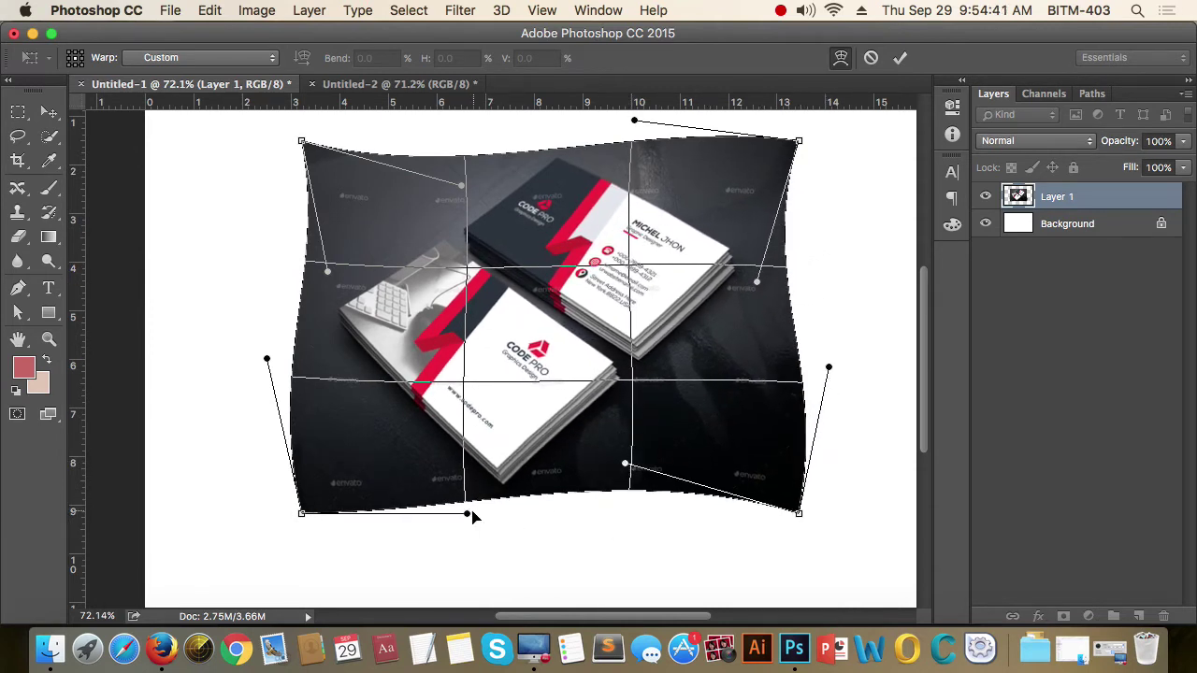
left_click_drag(472, 516, 488, 542)
scroll(615, 377, "down", 2)
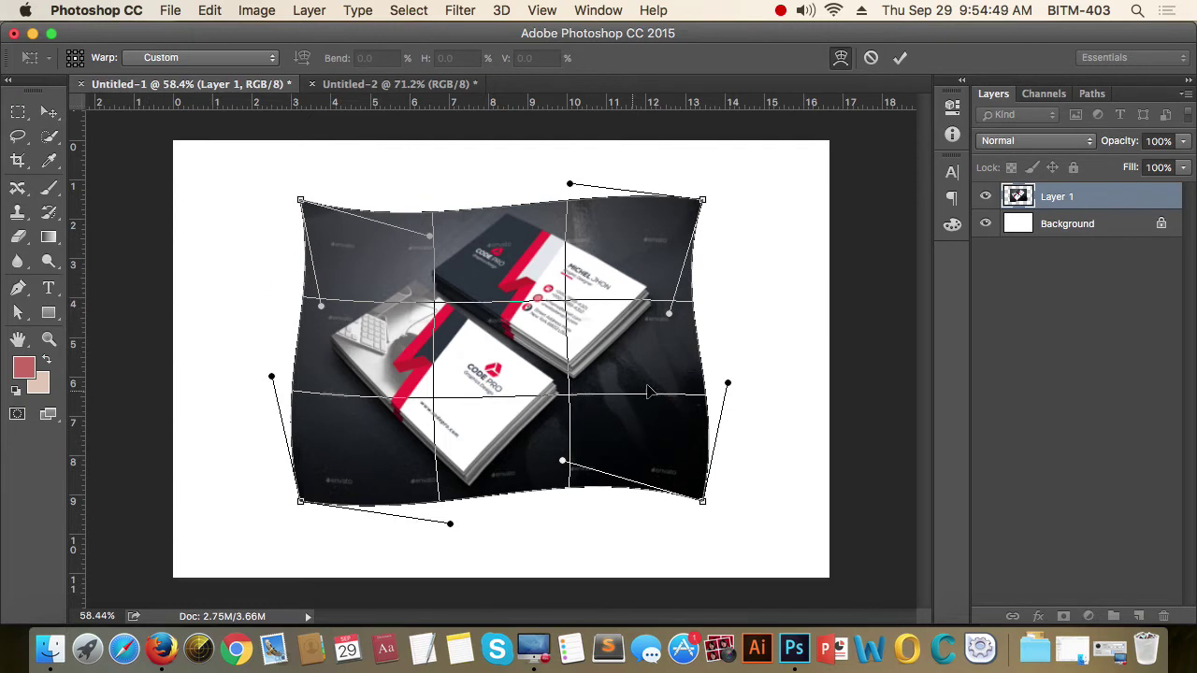
key("Return")
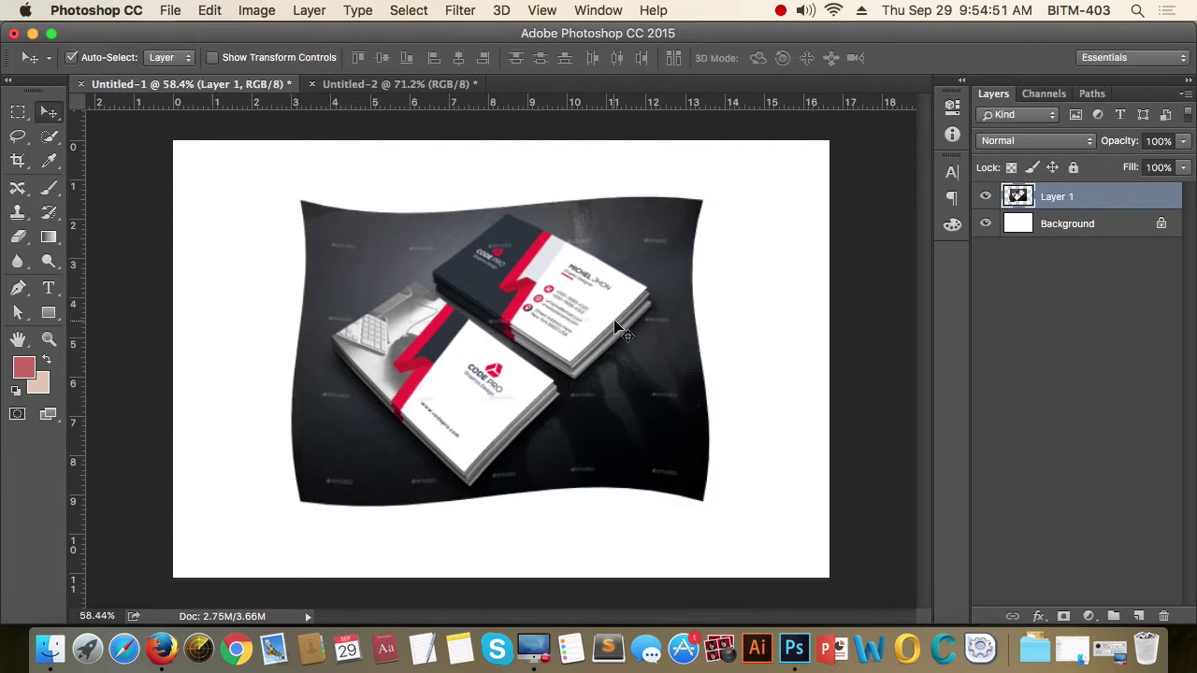
key("ctrl+z")
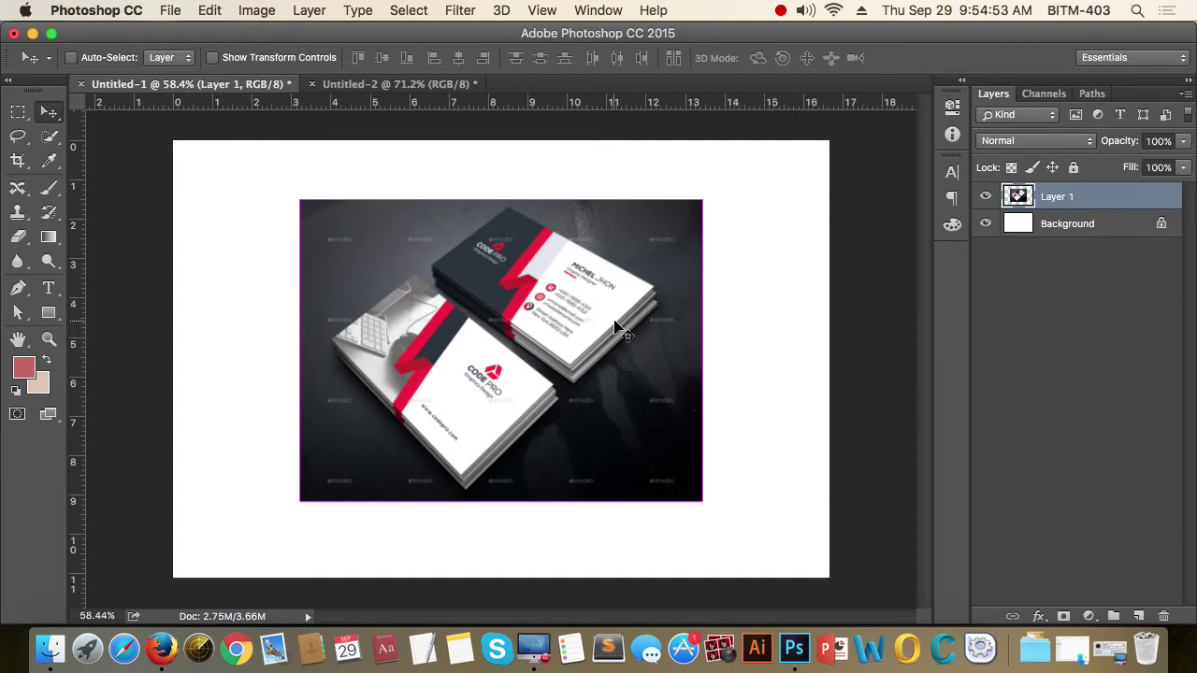
key("ctrl+t")
right_click(623, 299)
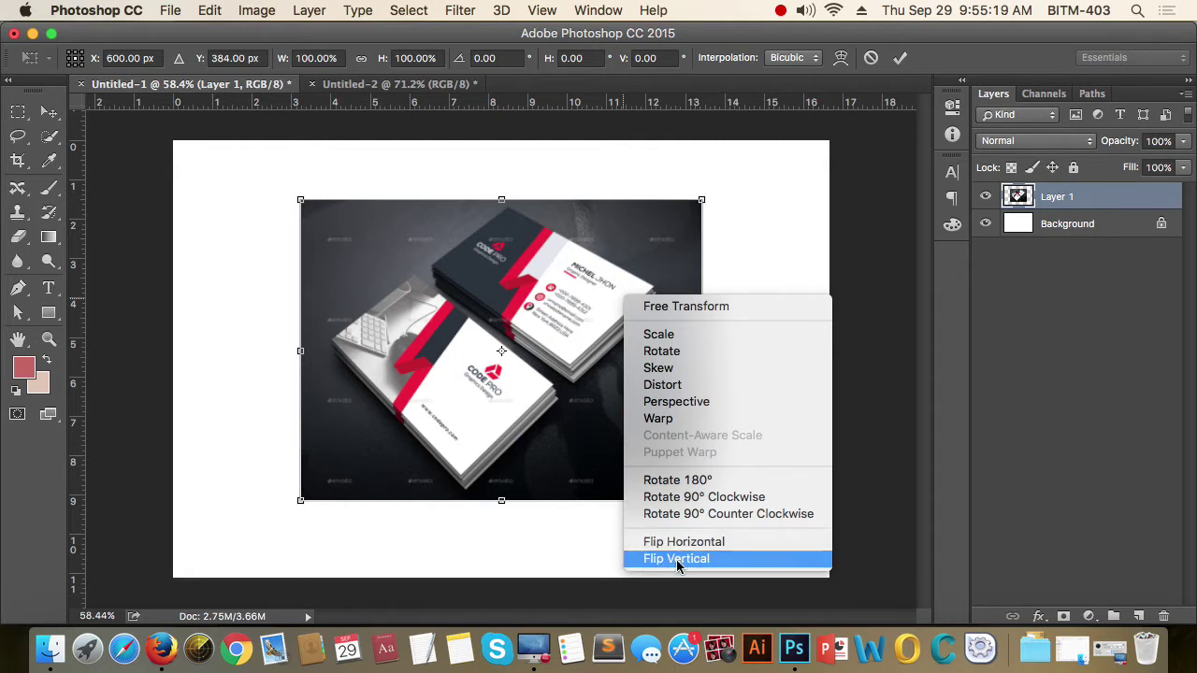
left_click(720, 542)
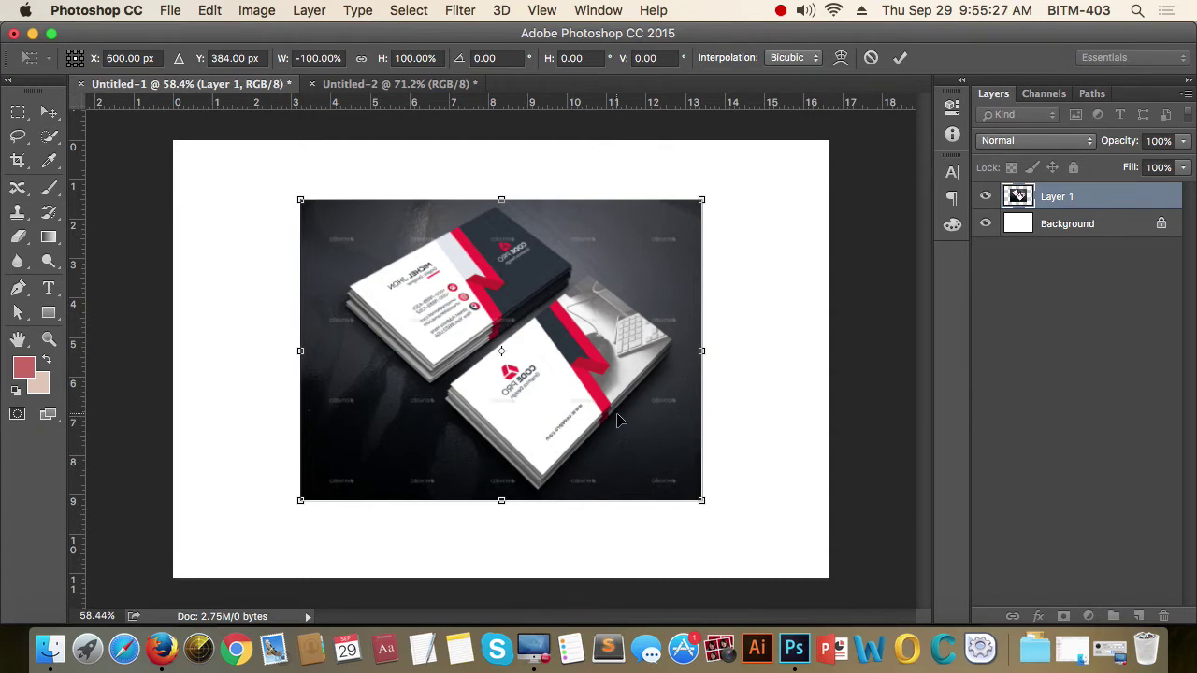
key("super+z")
right_click(572, 316)
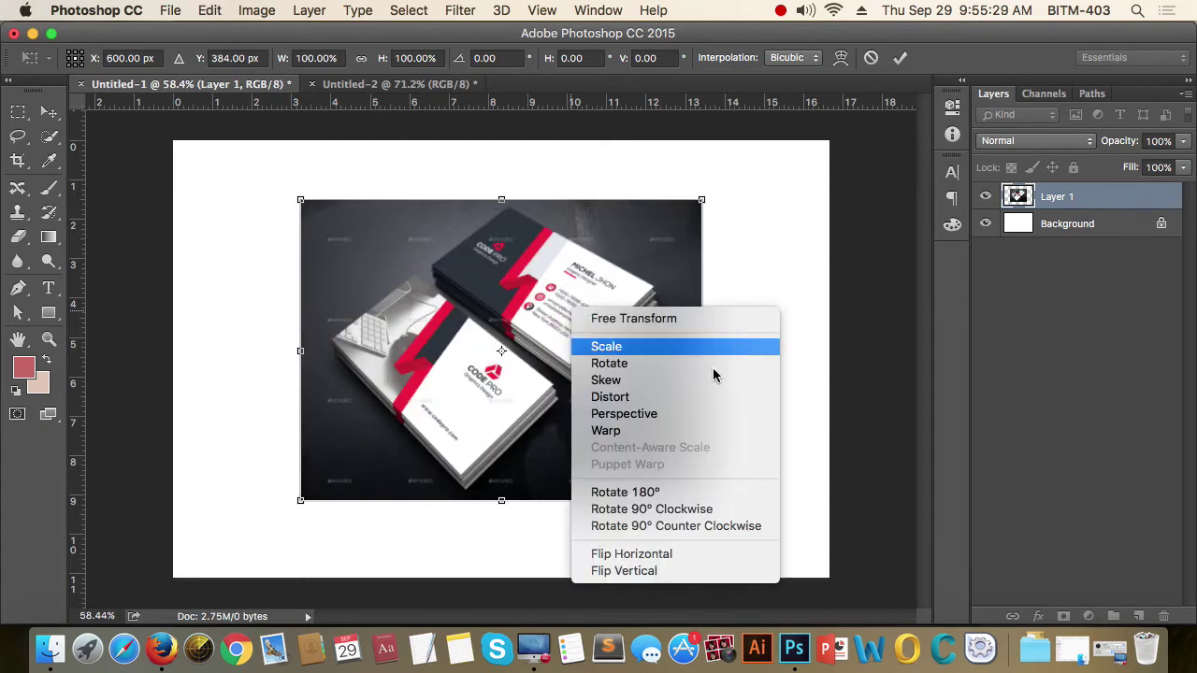
left_click(633, 571)
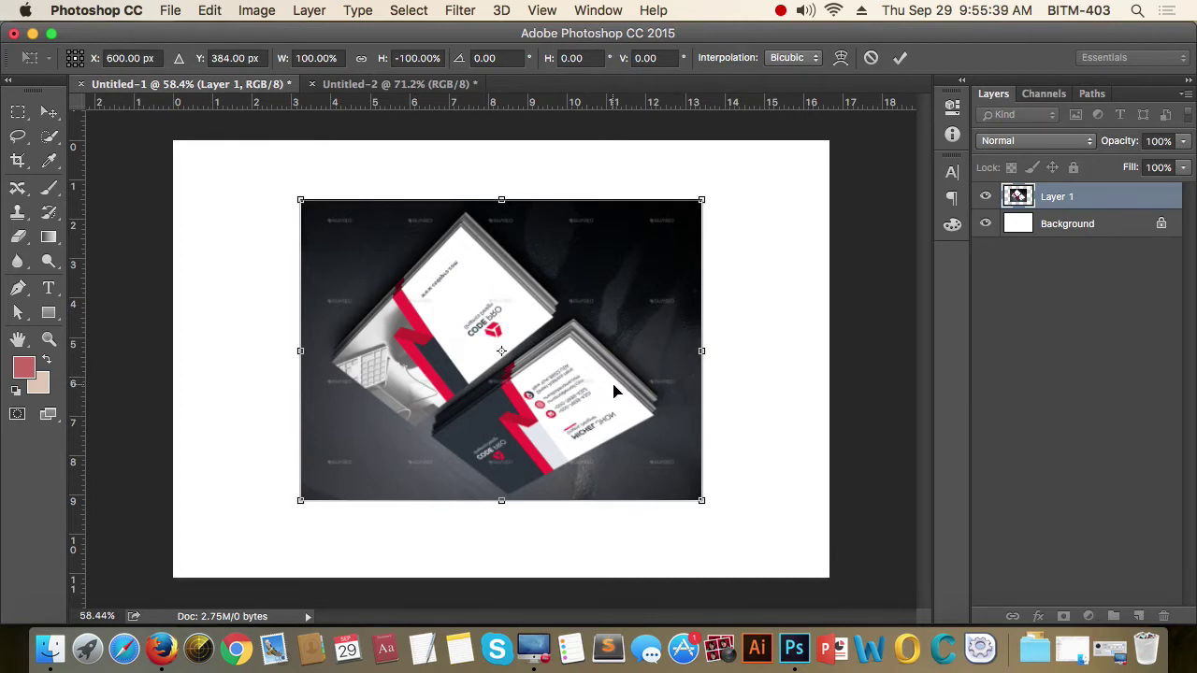
key("ctrl+z")
key("Return")
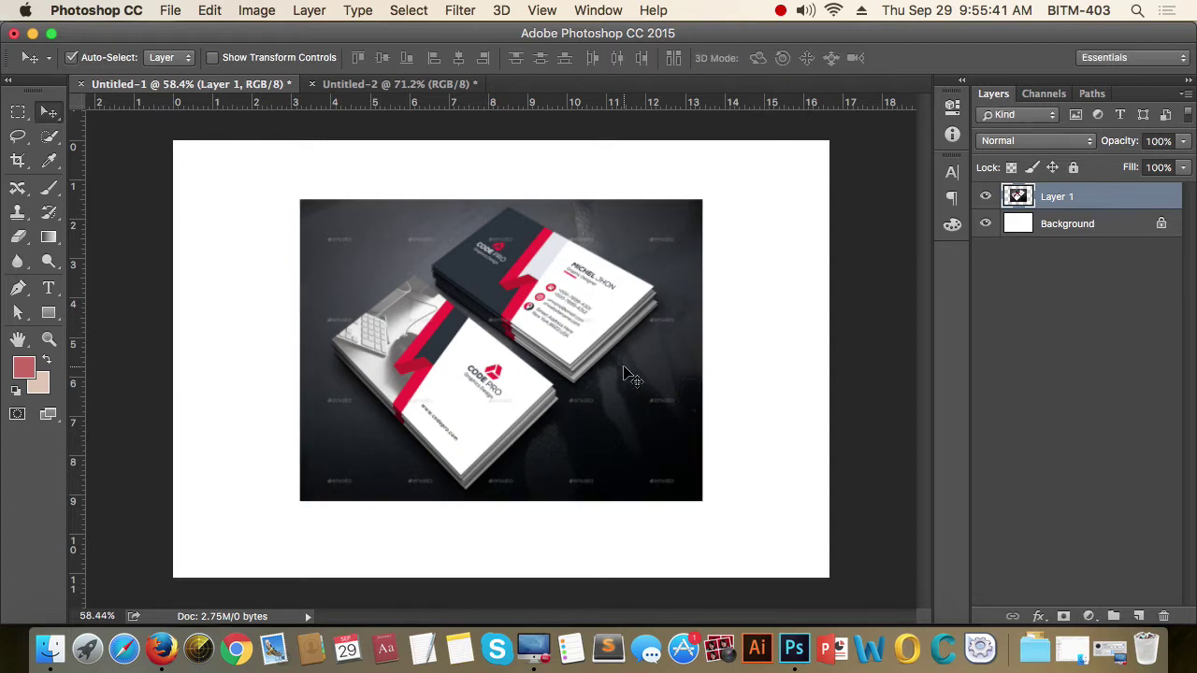
key("ctrl+z")
key("ctrl+z")
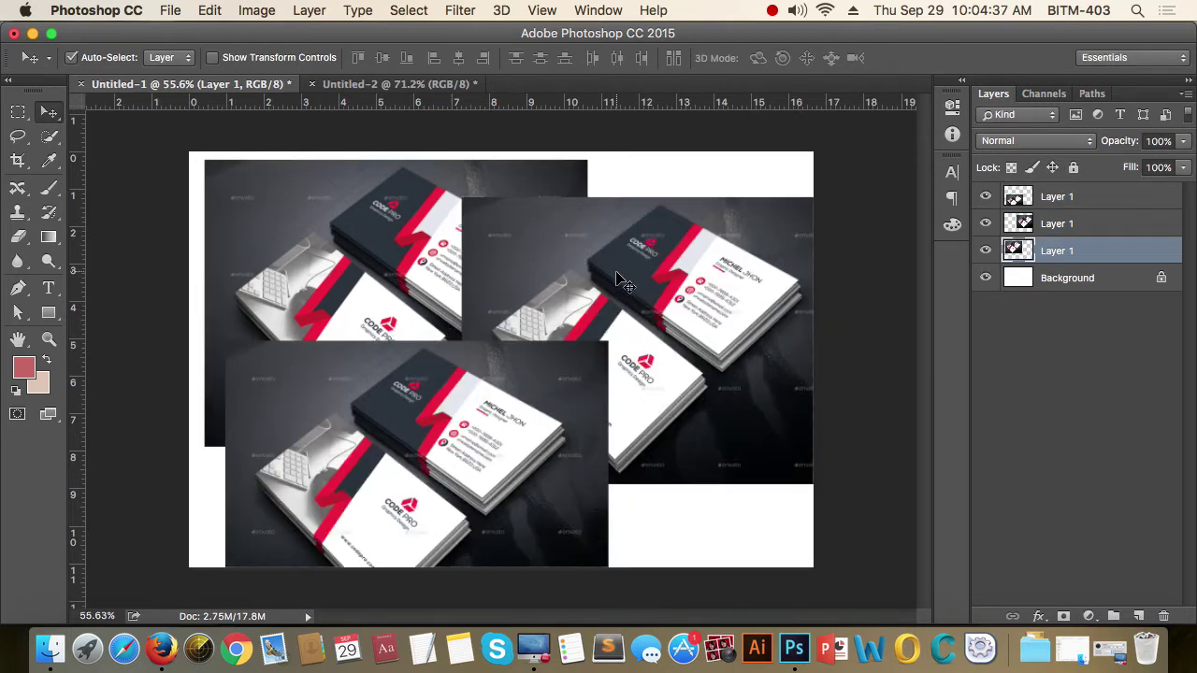
Open the History panel from the Window menu and scroll through its states.
left_click(598, 11)
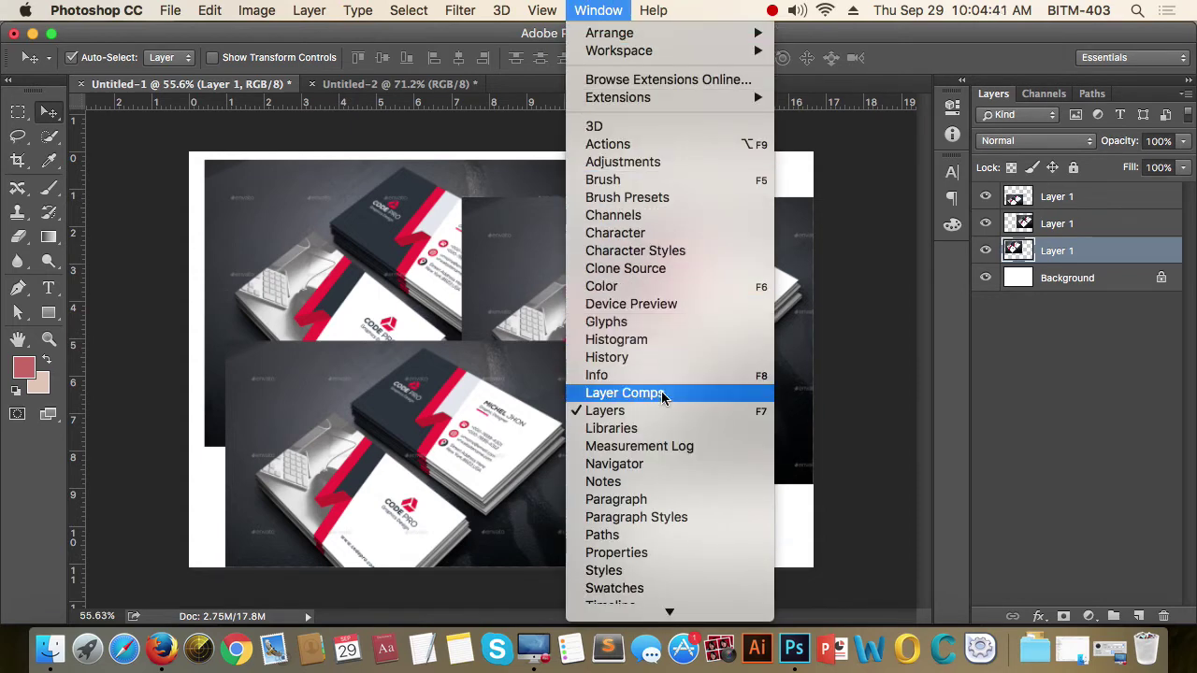
left_click(619, 361)
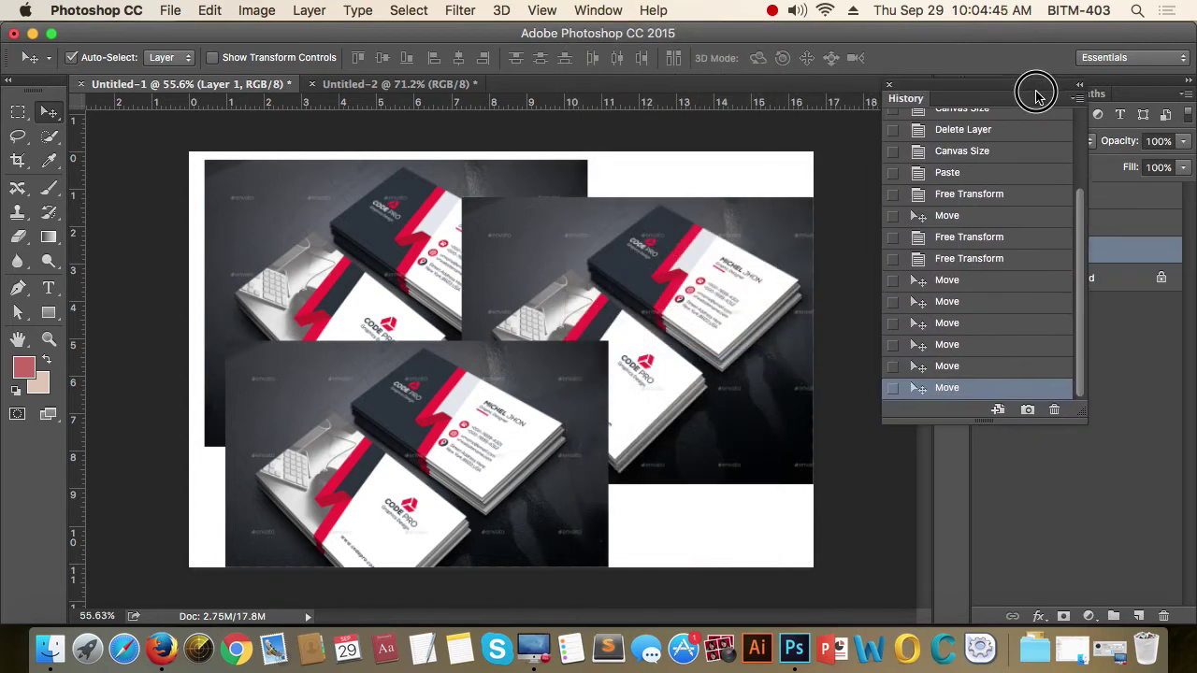
left_click_drag(925, 115, 1044, 87)
scroll(1052, 261, "up", 5)
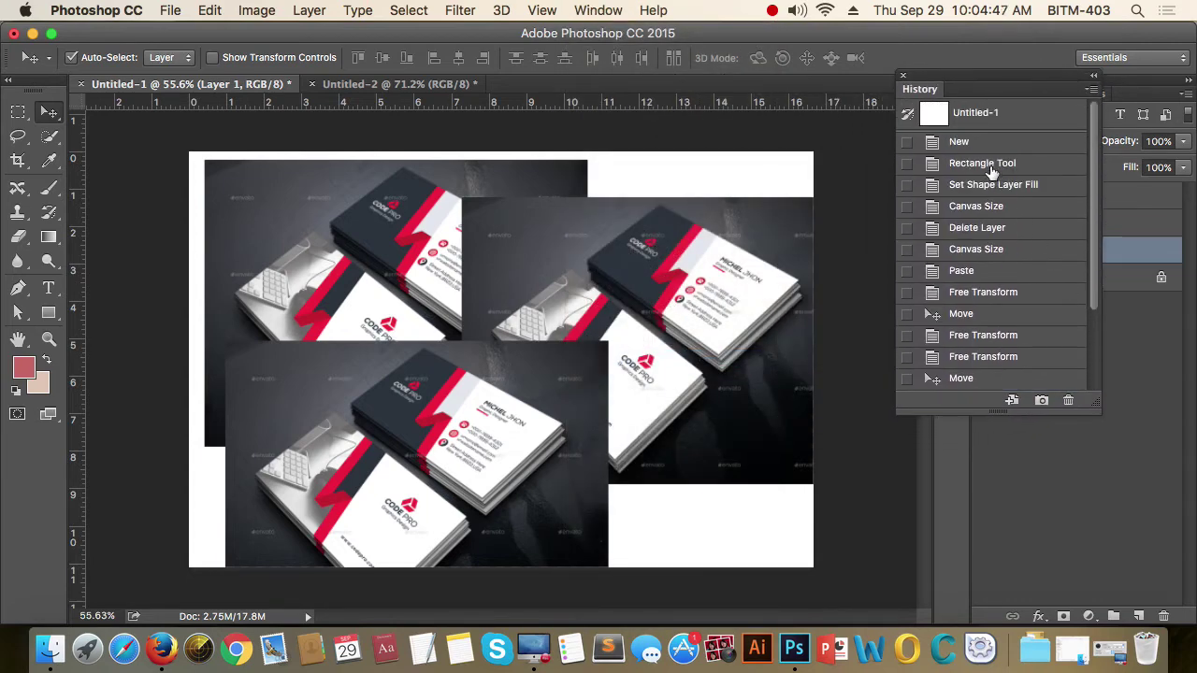
scroll(991, 173, "down", 2)
scroll(986, 180, "up", 2)
scroll(989, 229, "down", 1)
scroll(989, 229, "down", 1)
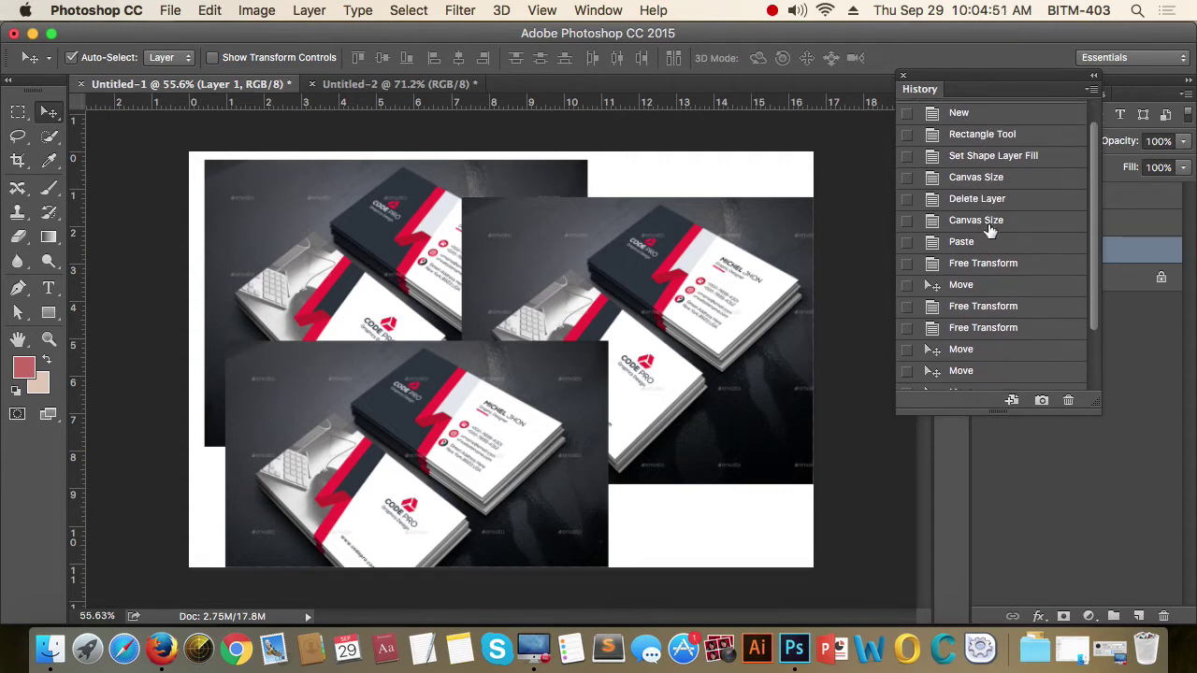
scroll(988, 229, "down", 3)
scroll(988, 233, "down", 2)
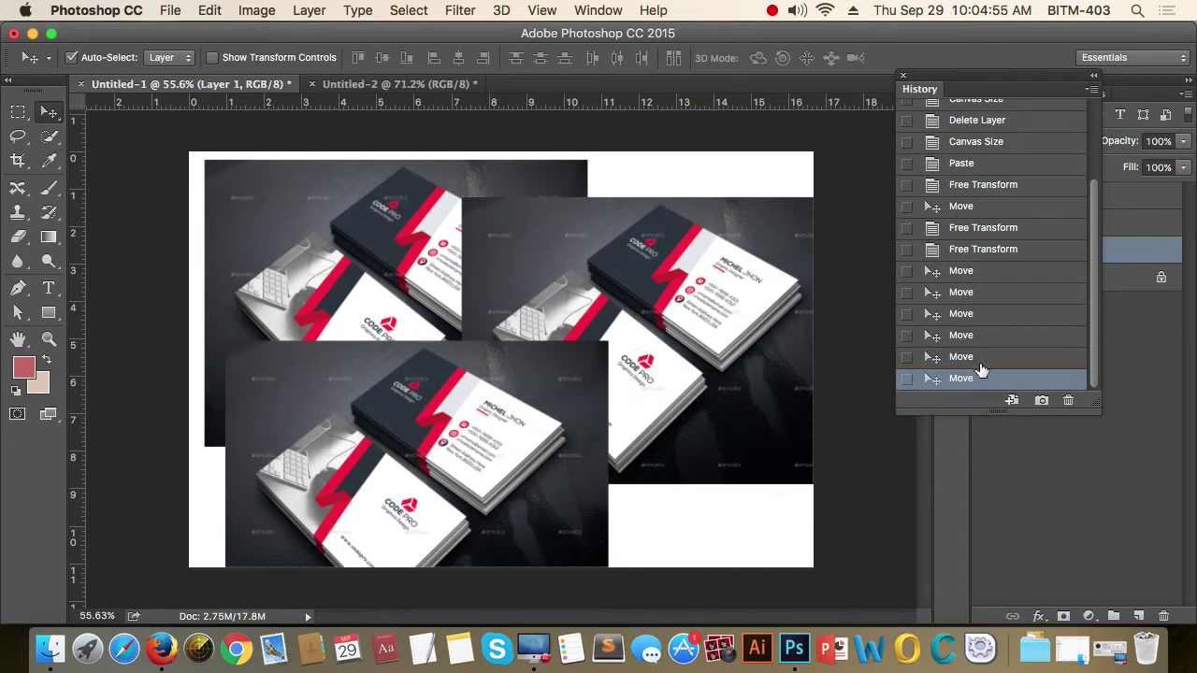
Step back through the Move states to the move right after pasting.
left_click(979, 356)
left_click(997, 335)
left_click(998, 313)
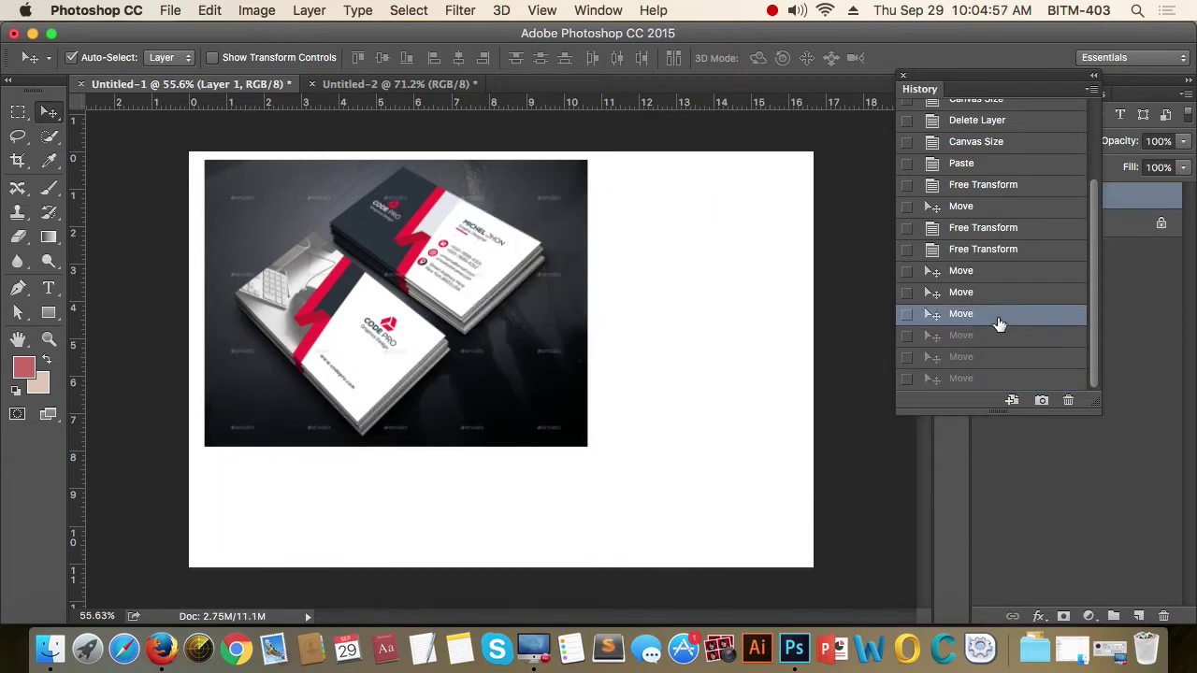
left_click(999, 292)
left_click(998, 271)
left_click(1026, 250)
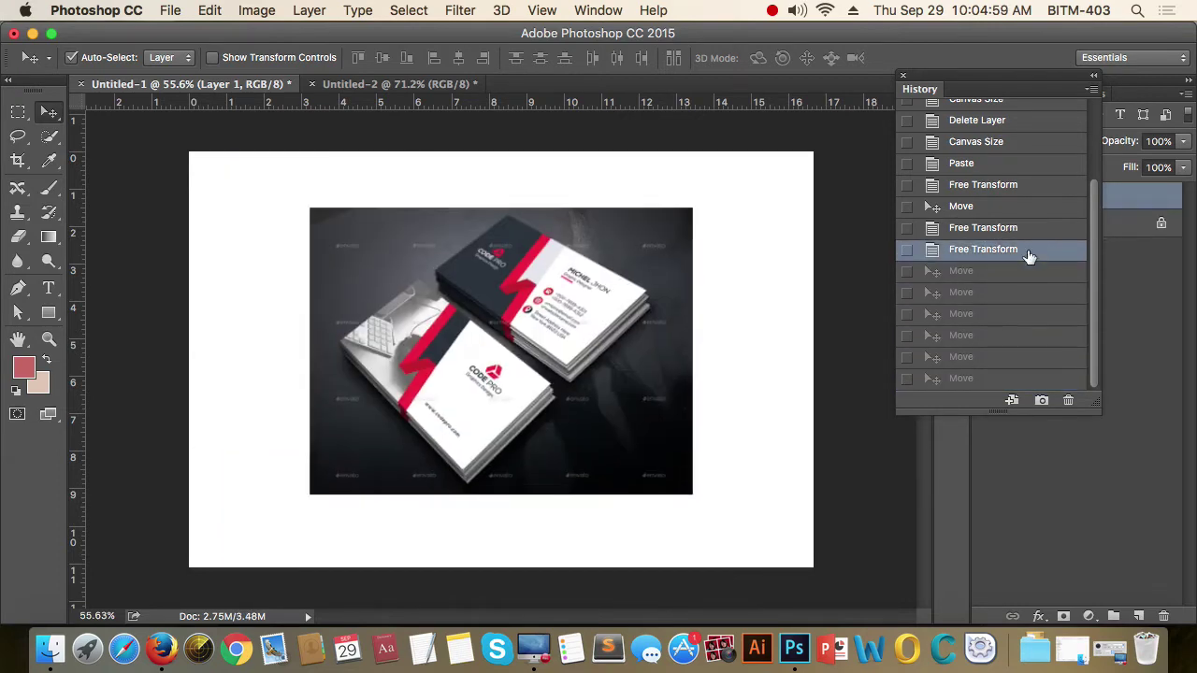
left_click(1034, 228)
left_click(1037, 208)
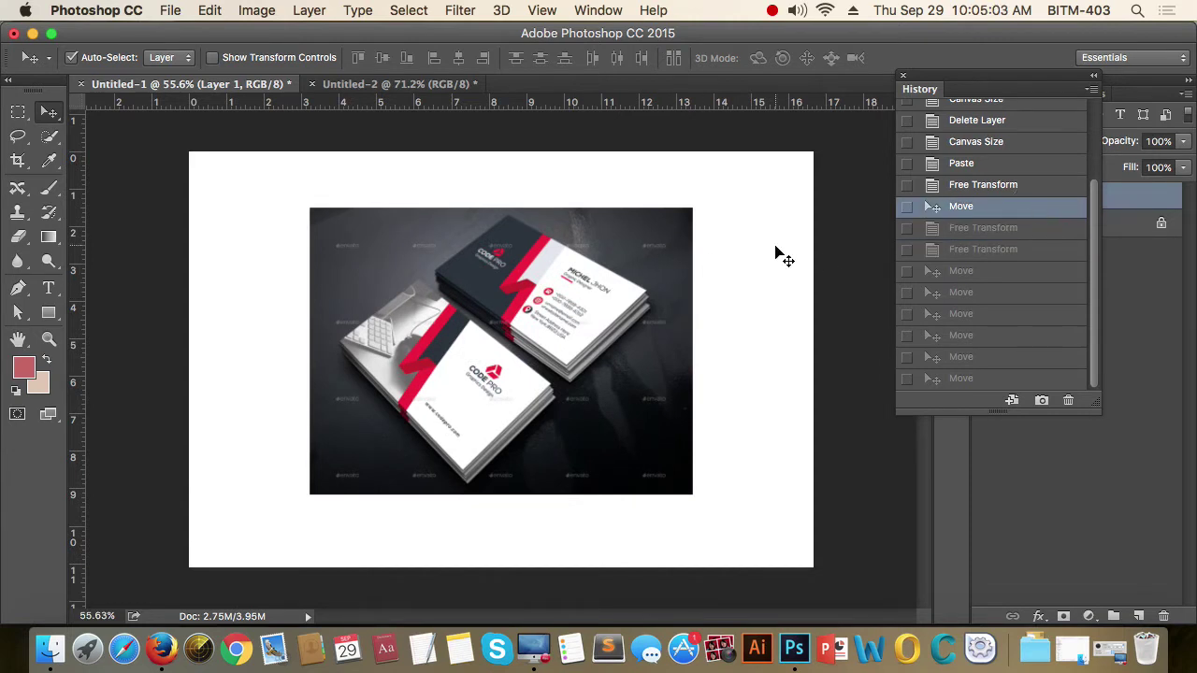
Jump to the three-copy state, then step back to the last Free Transform state.
left_click(994, 297)
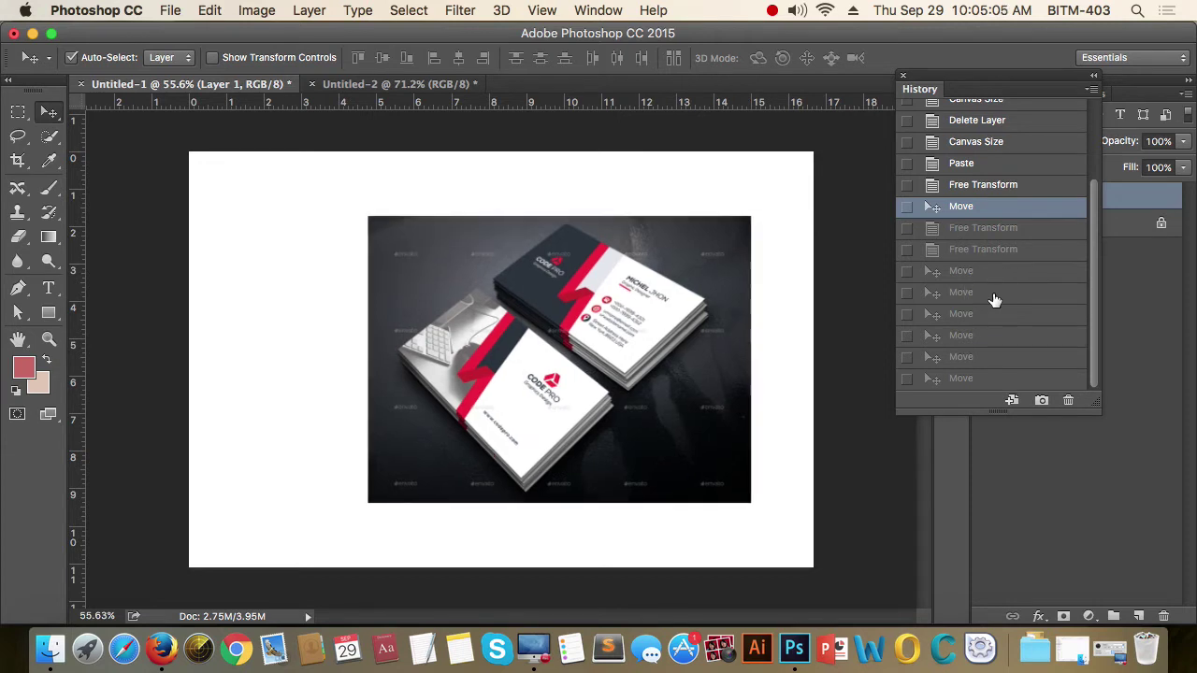
left_click(994, 377)
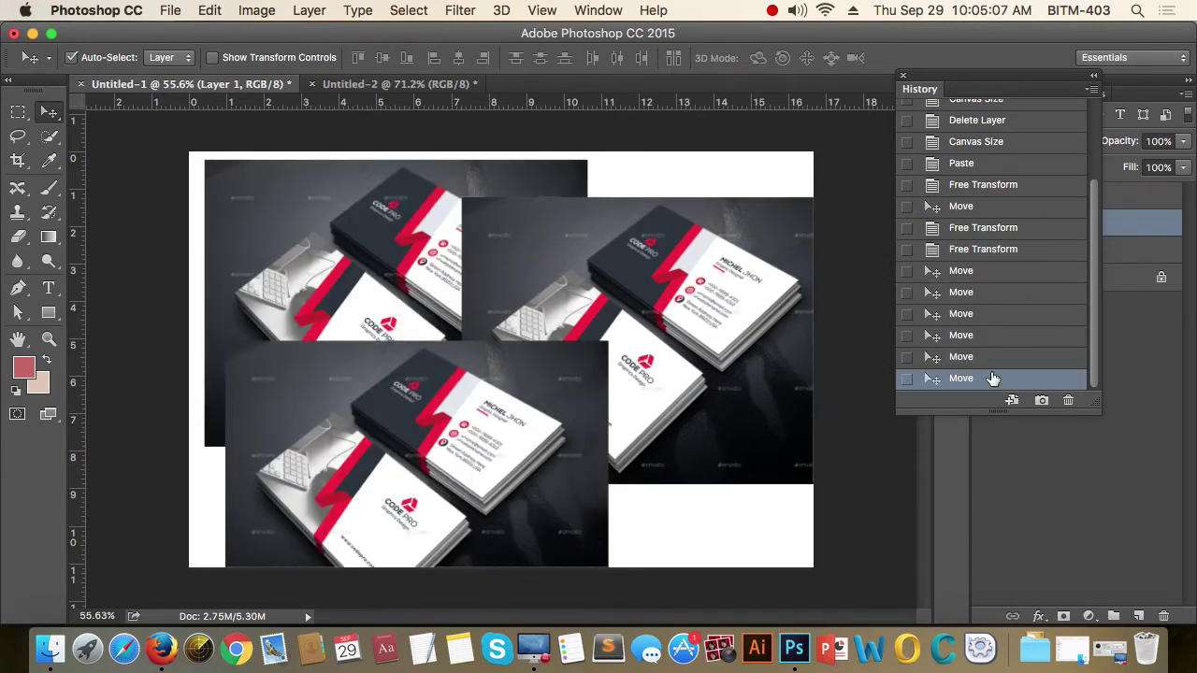
left_click(997, 356)
left_click(998, 335)
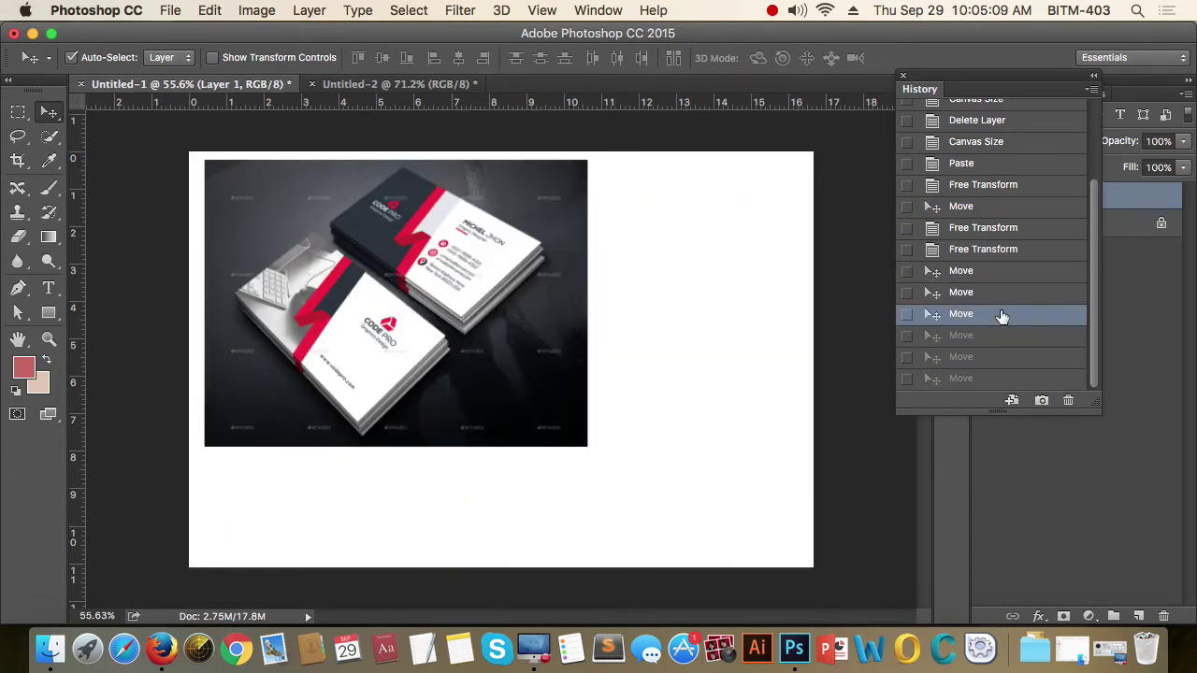
left_click(1002, 296)
left_click(1017, 274)
left_click(1028, 249)
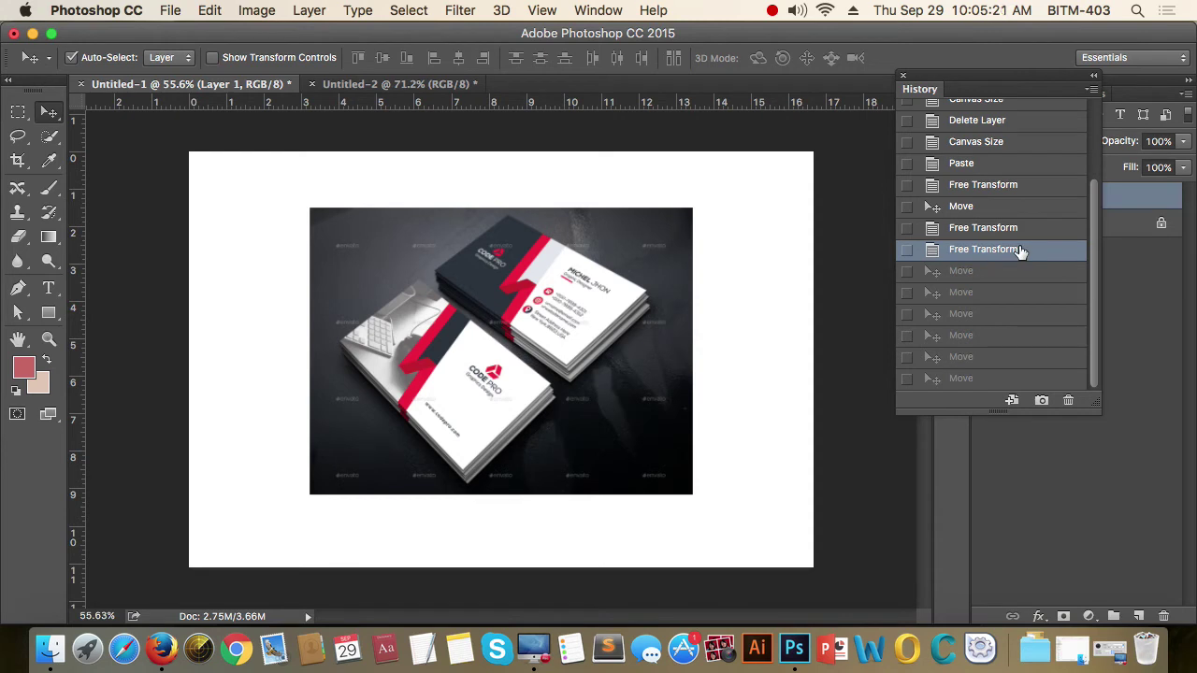
Restore the three-copy state again, then step back removing card copies one by one.
scroll(983, 275, "up", 1)
scroll(1023, 289, "up", 2)
scroll(1022, 291, "up", 2)
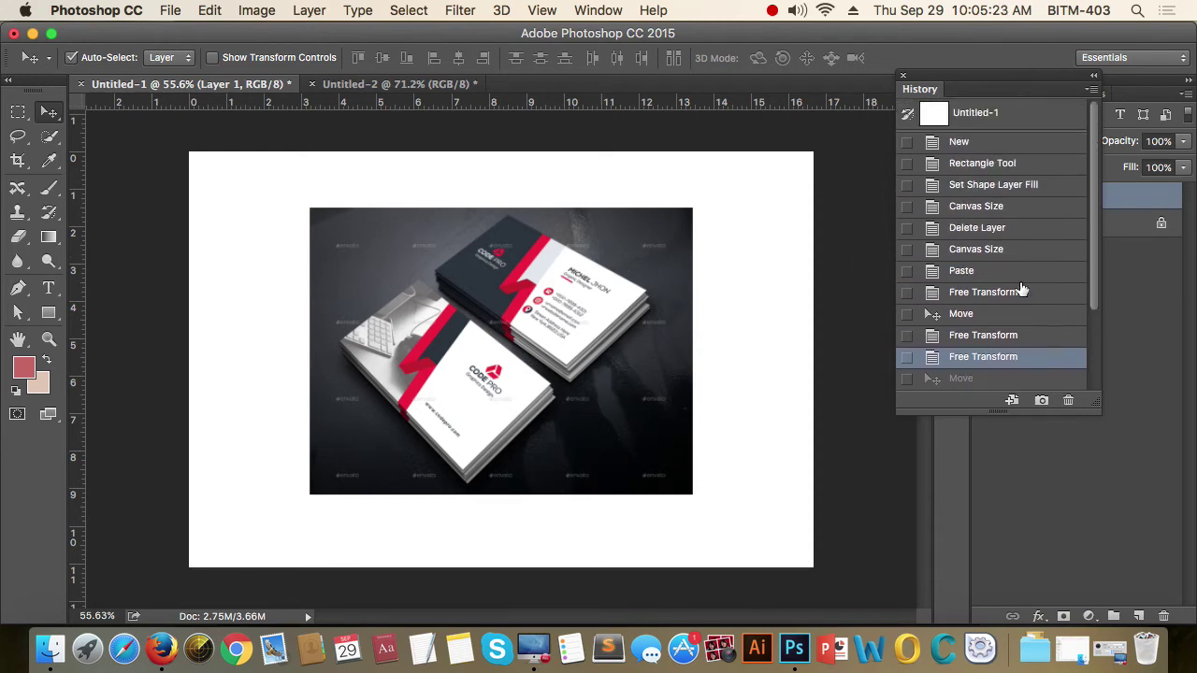
scroll(986, 276, "down", 1)
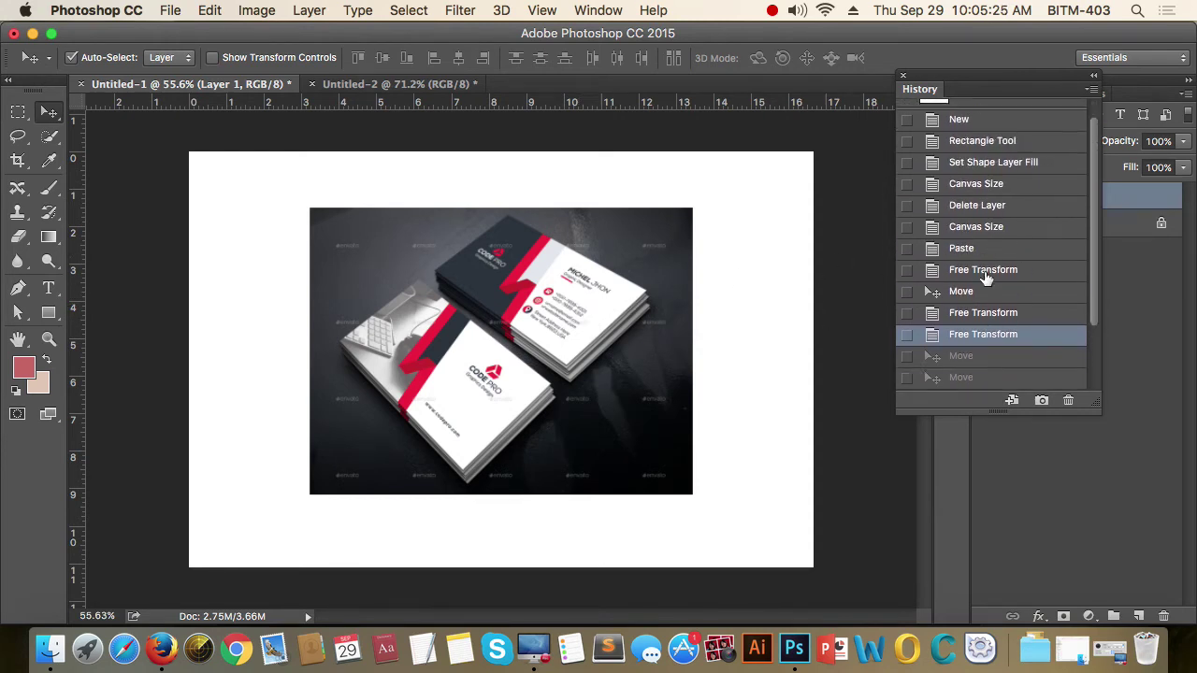
scroll(985, 278, "down", 4)
left_click(977, 382)
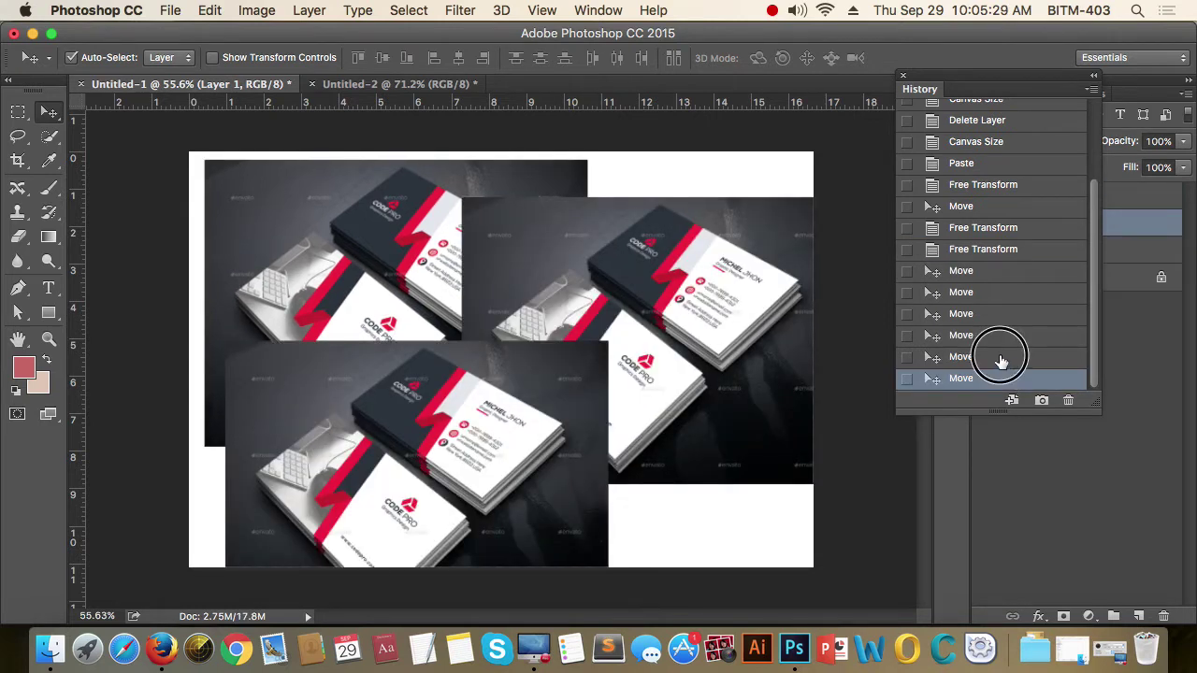
left_click(999, 357)
left_click(1000, 339)
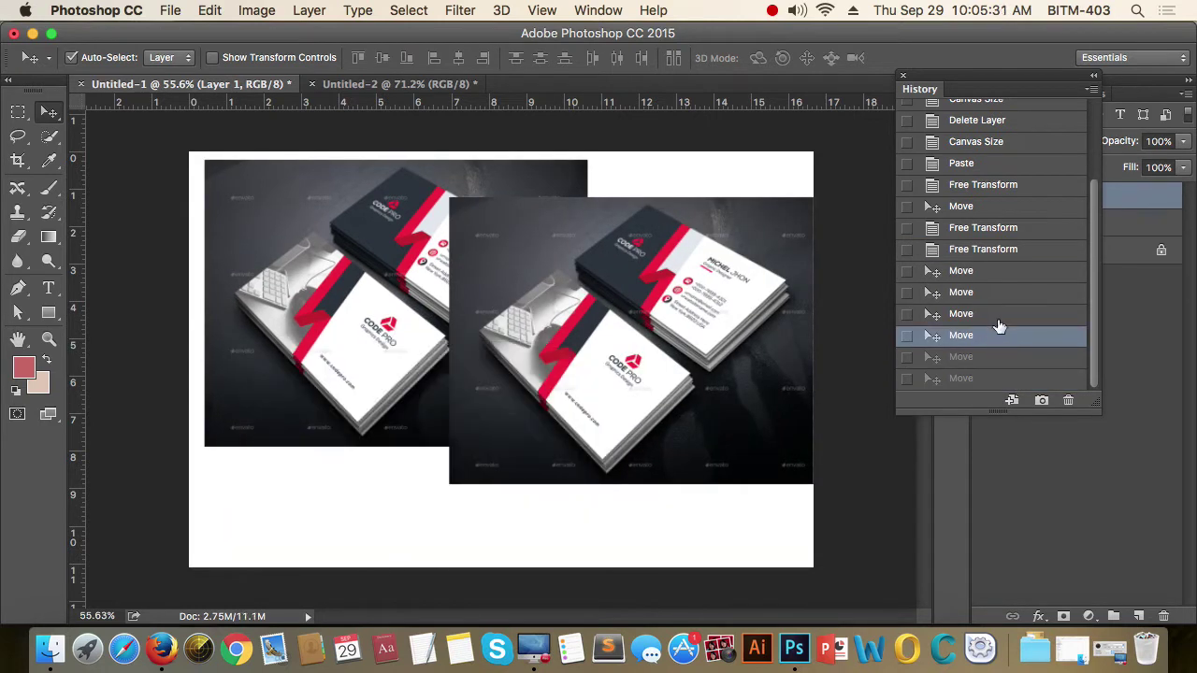
left_click(996, 316)
left_click(994, 293)
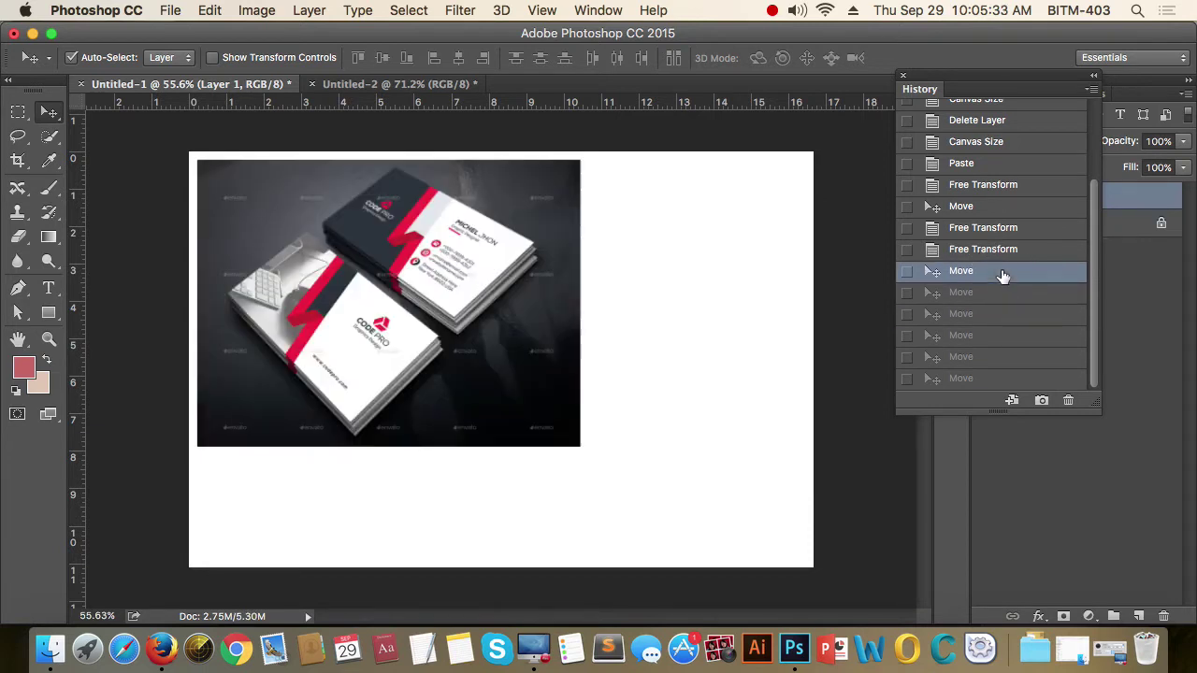
Return to the final Move state with all three business-card copies placed.
scroll(1031, 260, "up", 2)
scroll(1033, 262, "up", 3)
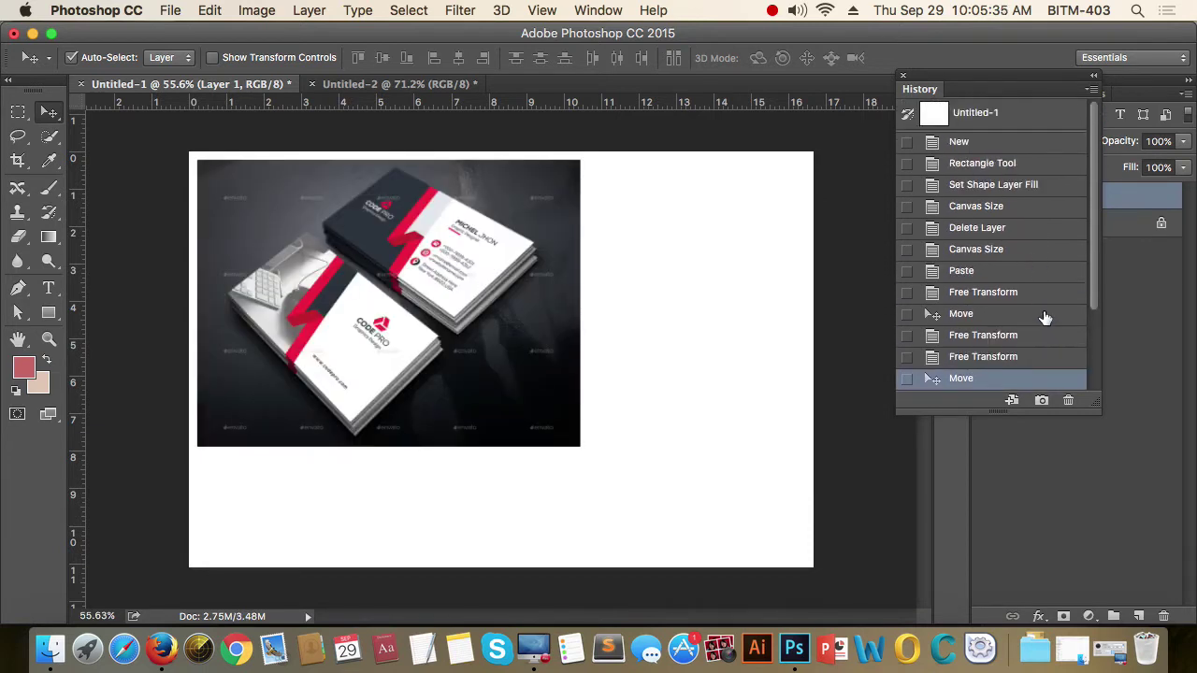
scroll(1028, 243, "down", 4)
scroll(1023, 244, "down", 2)
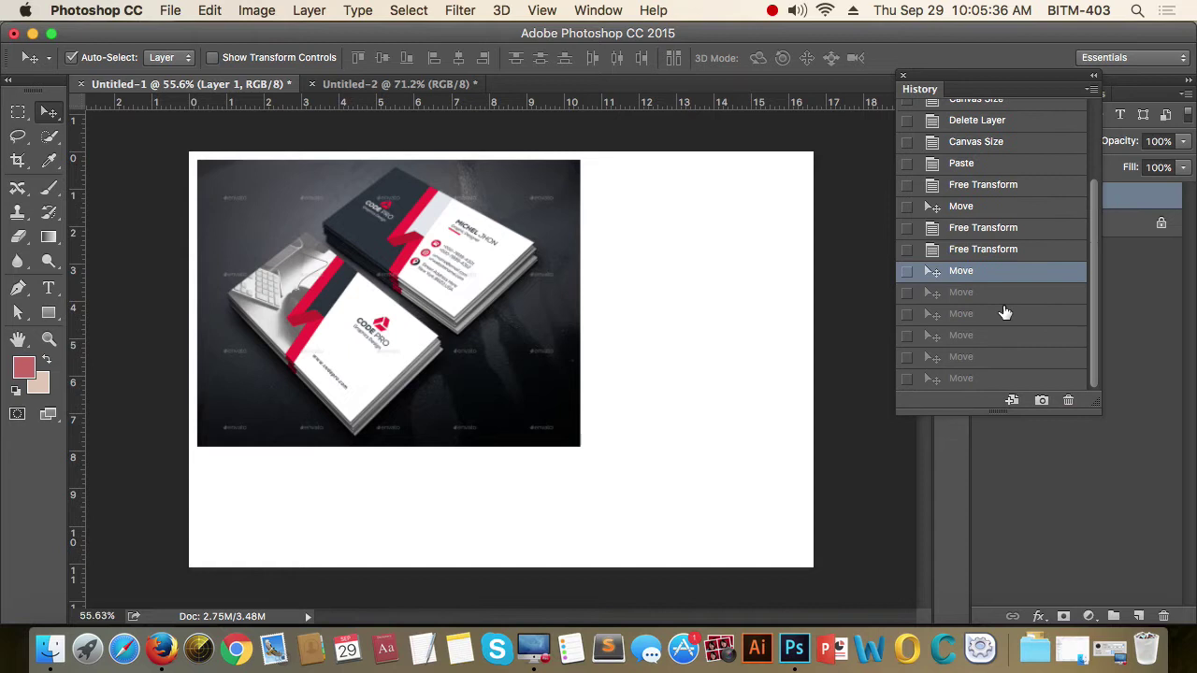
left_click(989, 379)
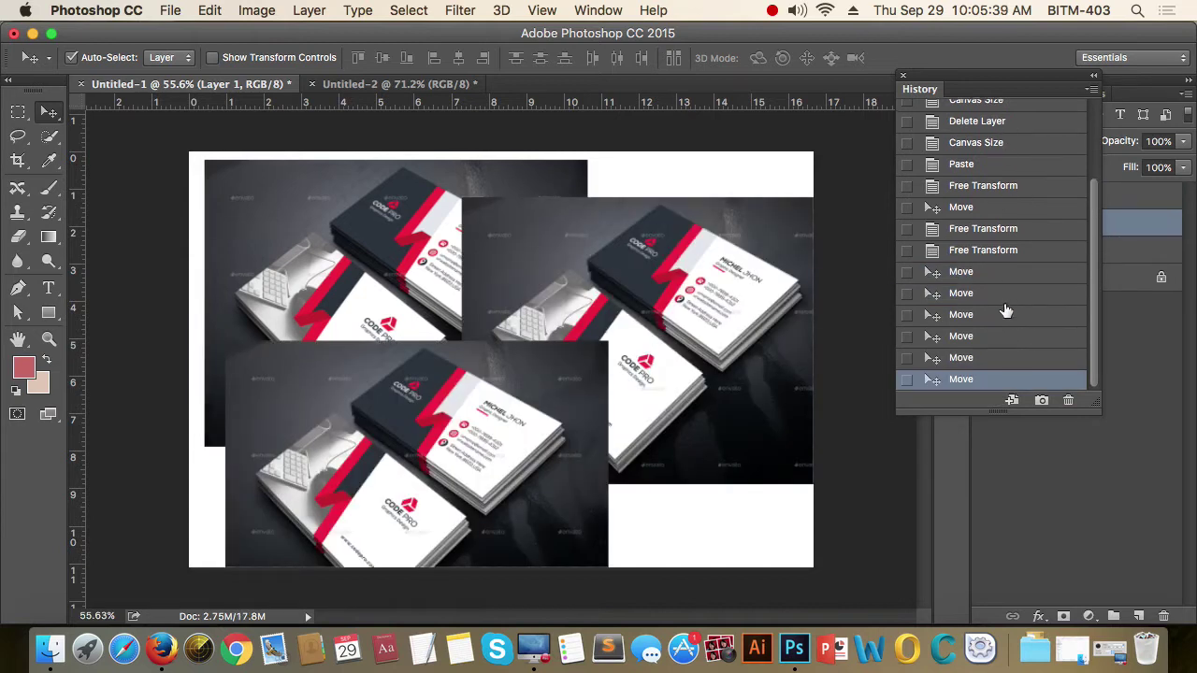
scroll(1006, 309, "up", 3)
scroll(984, 315, "down", 3)
scroll(983, 315, "up", 3)
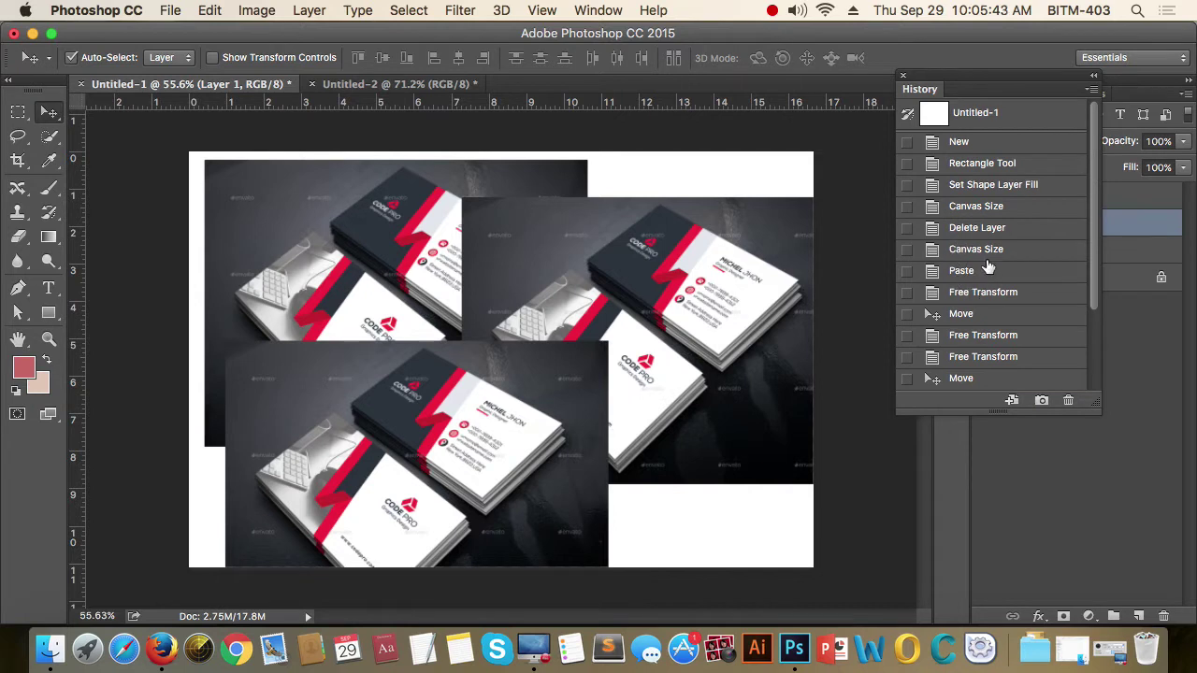
scroll(991, 271, "down", 3)
scroll(991, 271, "up", 3)
scroll(991, 272, "down", 2)
scroll(991, 271, "up", 2)
scroll(991, 271, "down", 3)
scroll(991, 271, "up", 3)
scroll(991, 271, "down", 3)
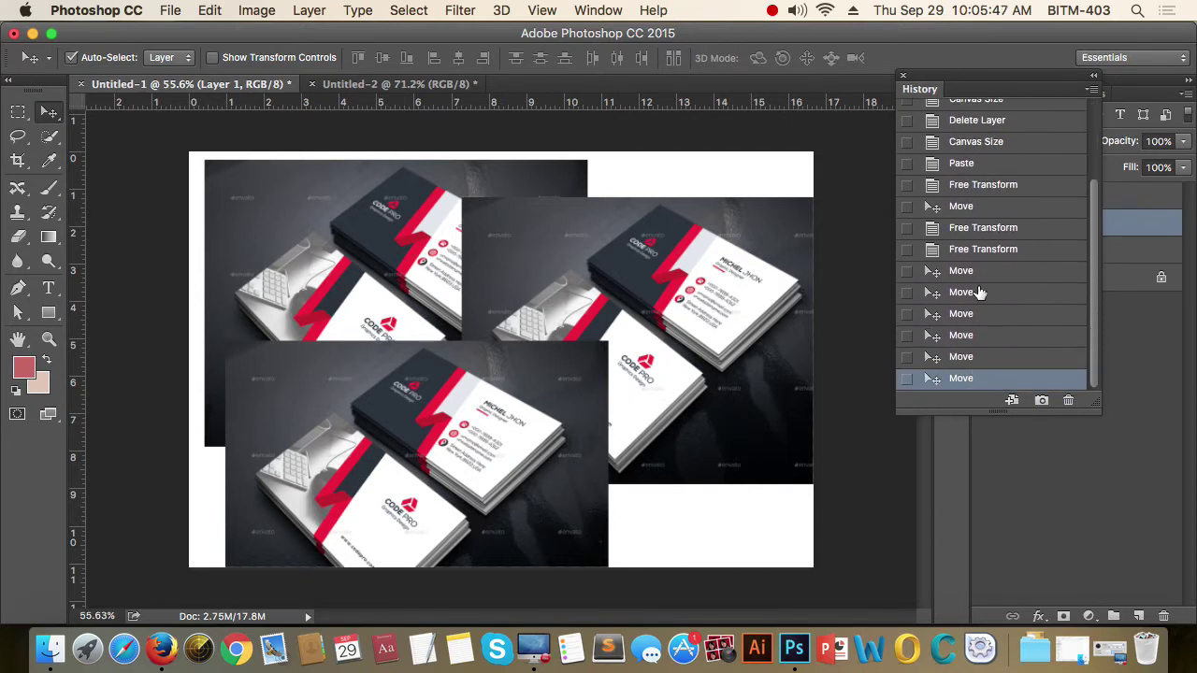
scroll(966, 275, "up", 3)
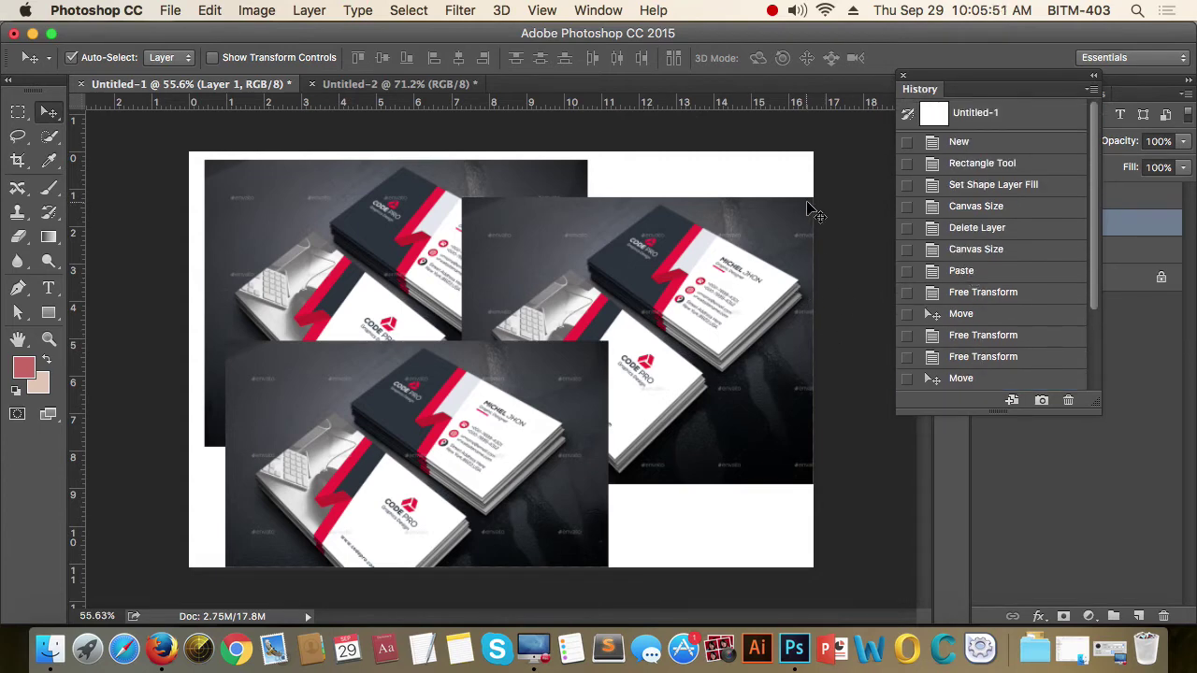
key("super")
key("super+k")
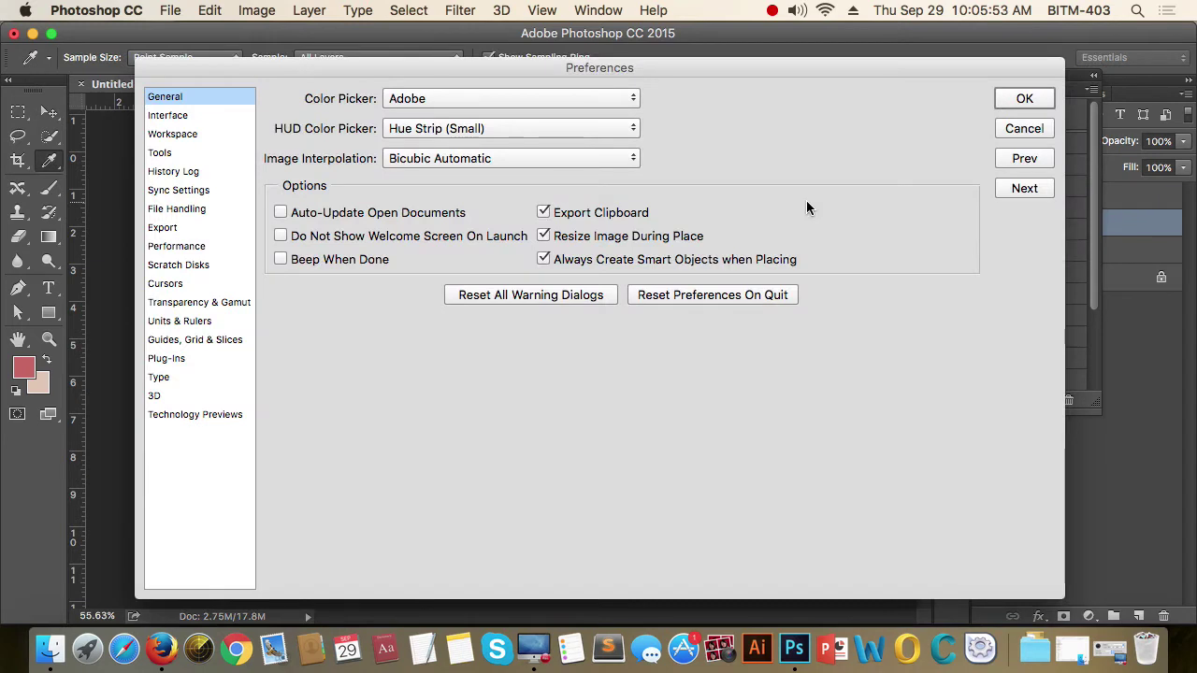
left_click_drag(658, 69, 710, 64)
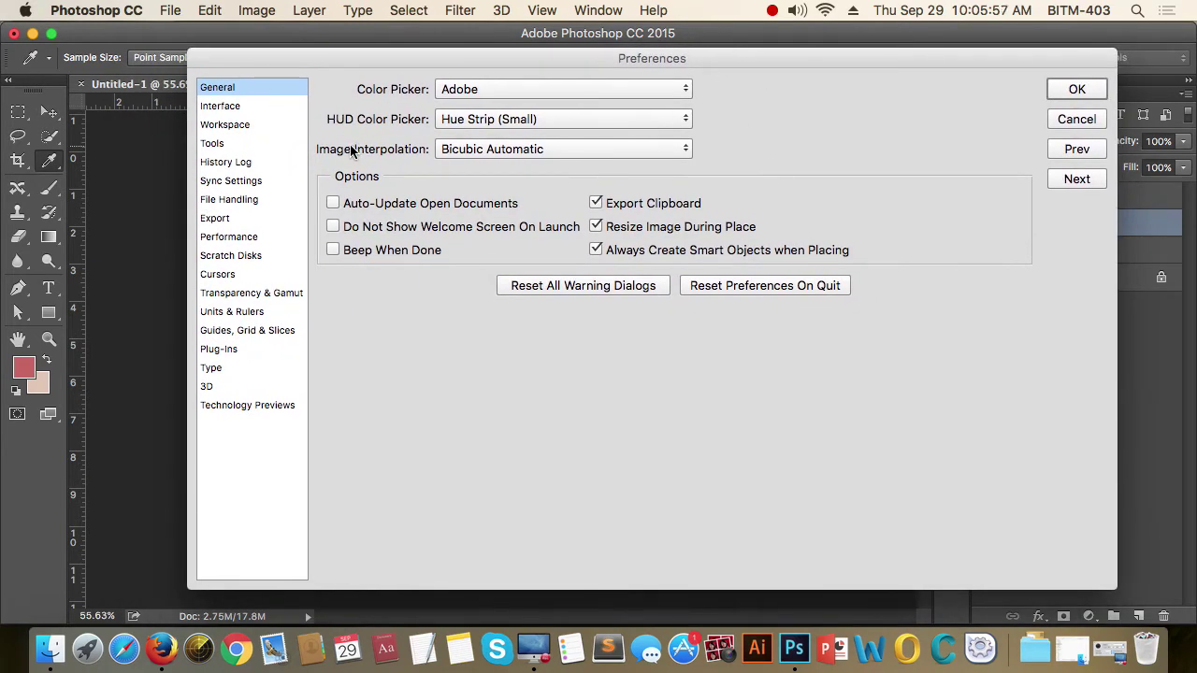
left_click(249, 240)
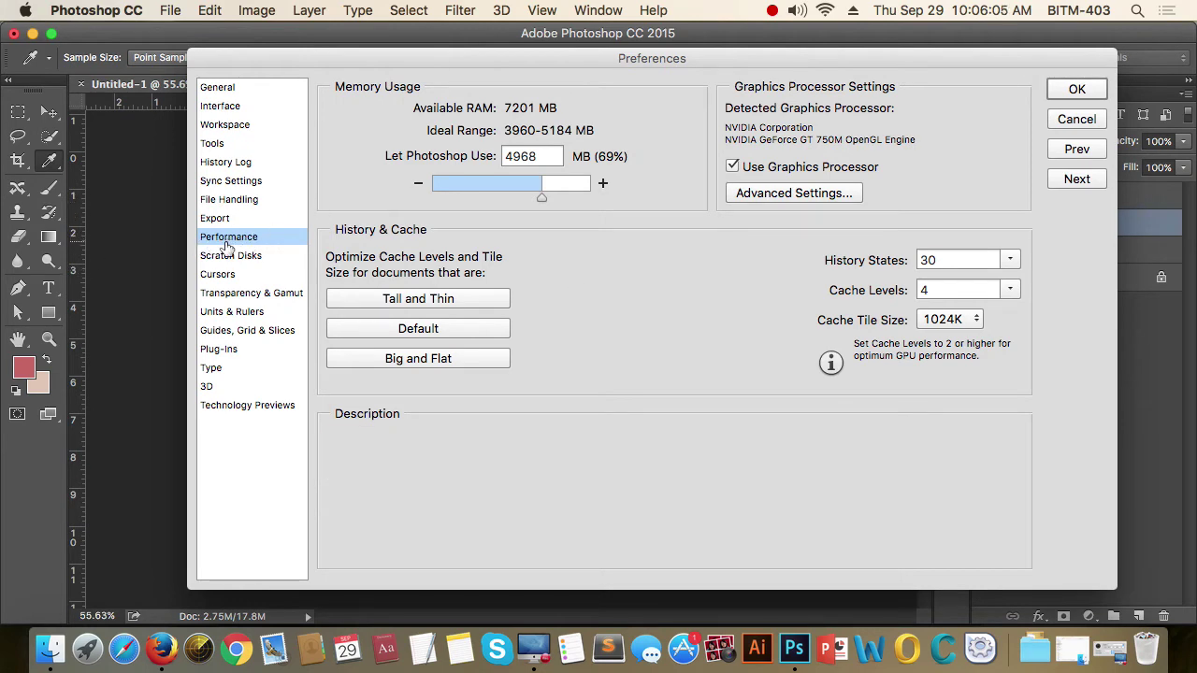
mouse_move(841, 280)
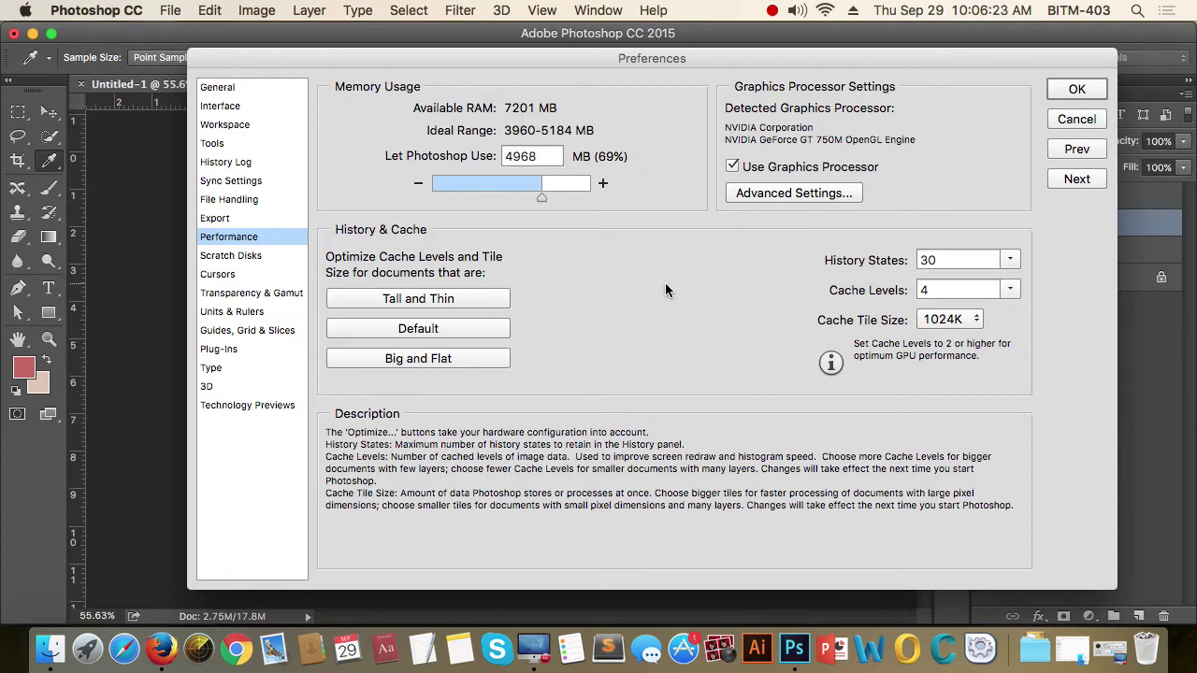
left_click(1010, 259)
left_click_drag(1012, 281, 1093, 292)
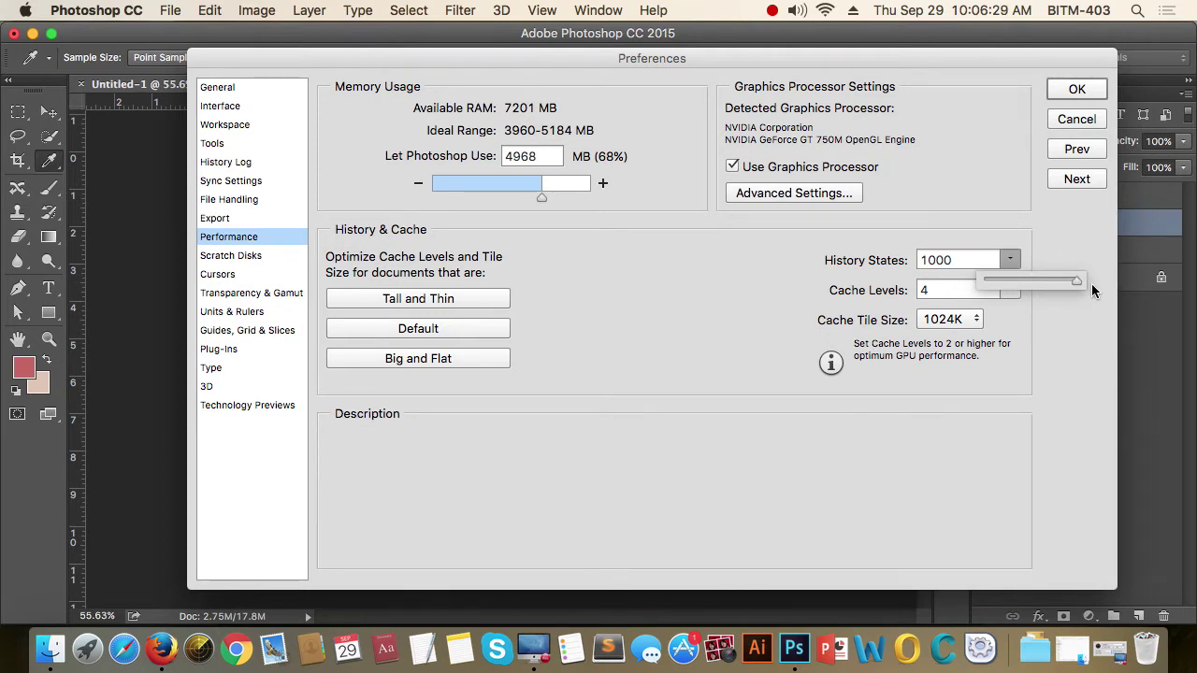
left_click_drag(1079, 289, 1013, 292)
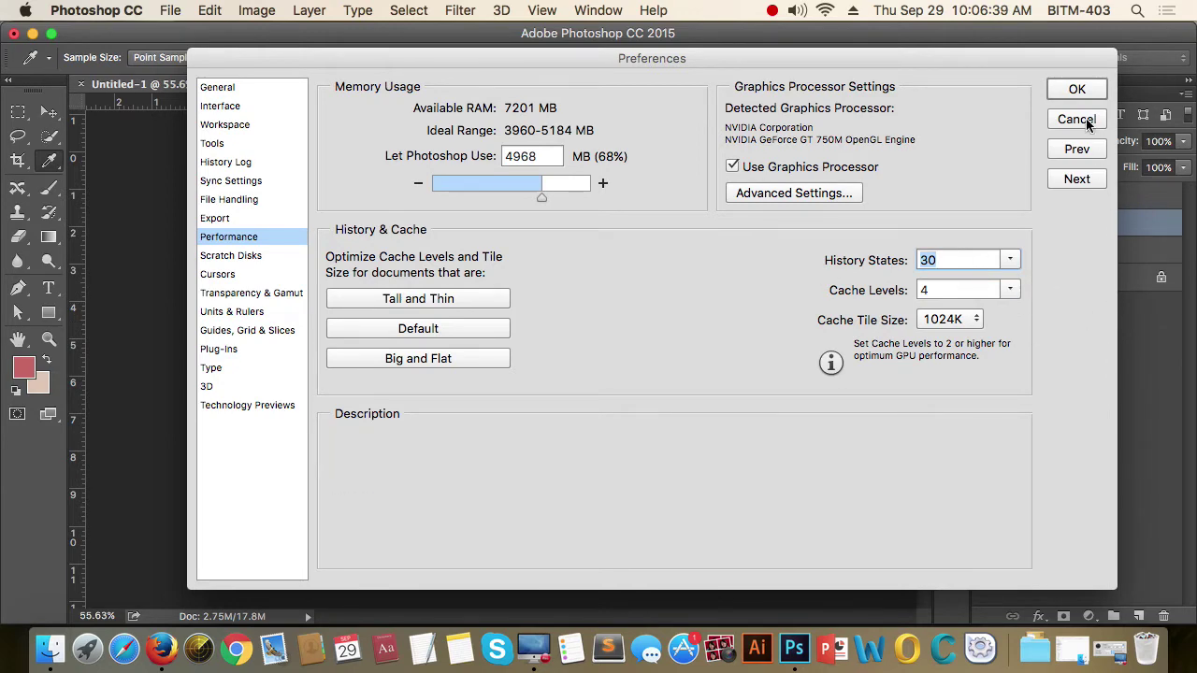
left_click(1085, 86)
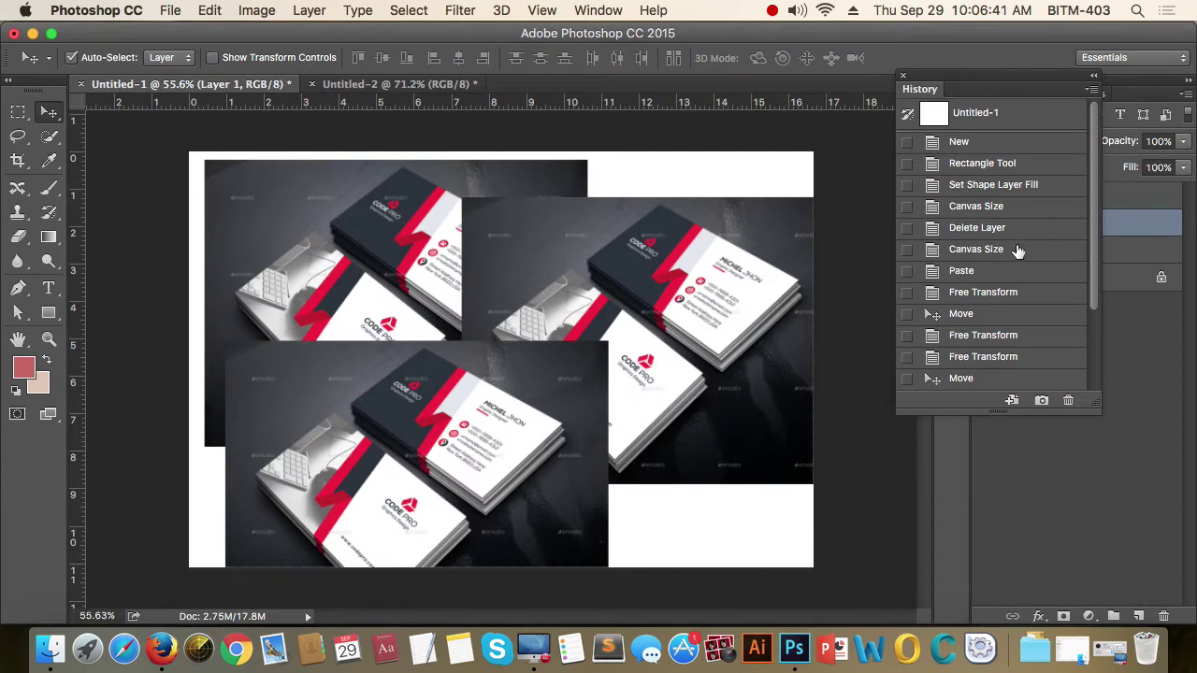
Move the right card copy up and slightly left so its top matches the left copy.
scroll(1015, 248, "down", 3)
scroll(1000, 224, "up", 3)
scroll(1000, 292, "down", 3)
scroll(1000, 291, "up", 3)
scroll(992, 283, "down", 2)
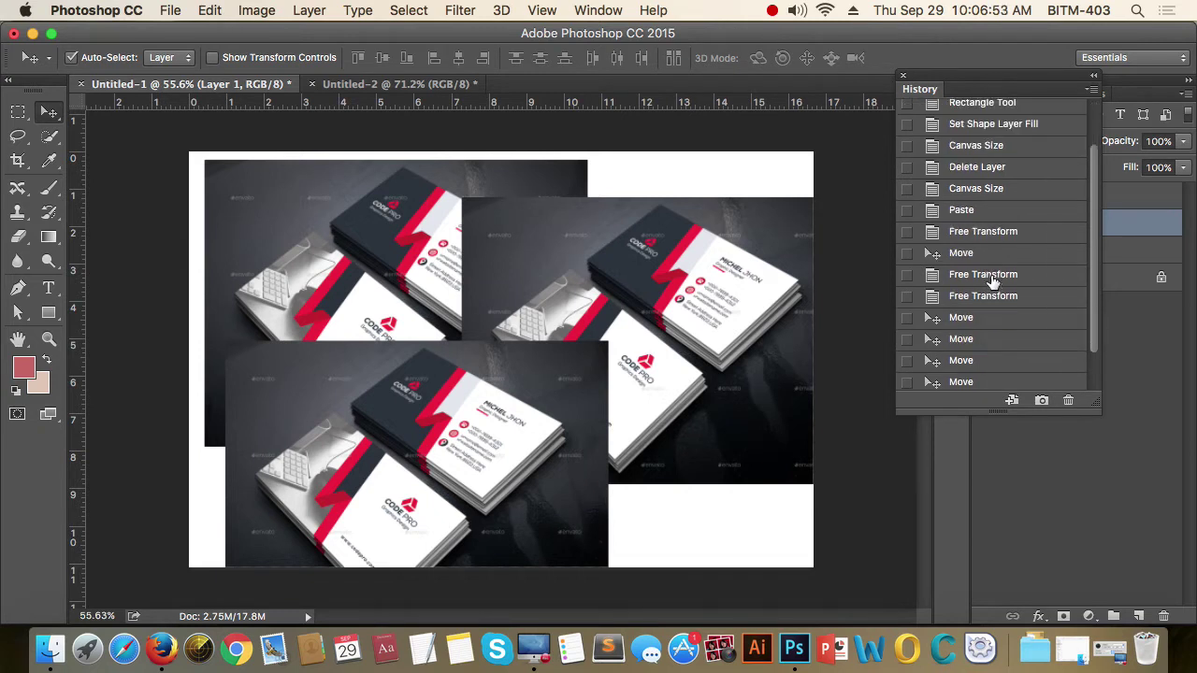
scroll(993, 282, "up", 2)
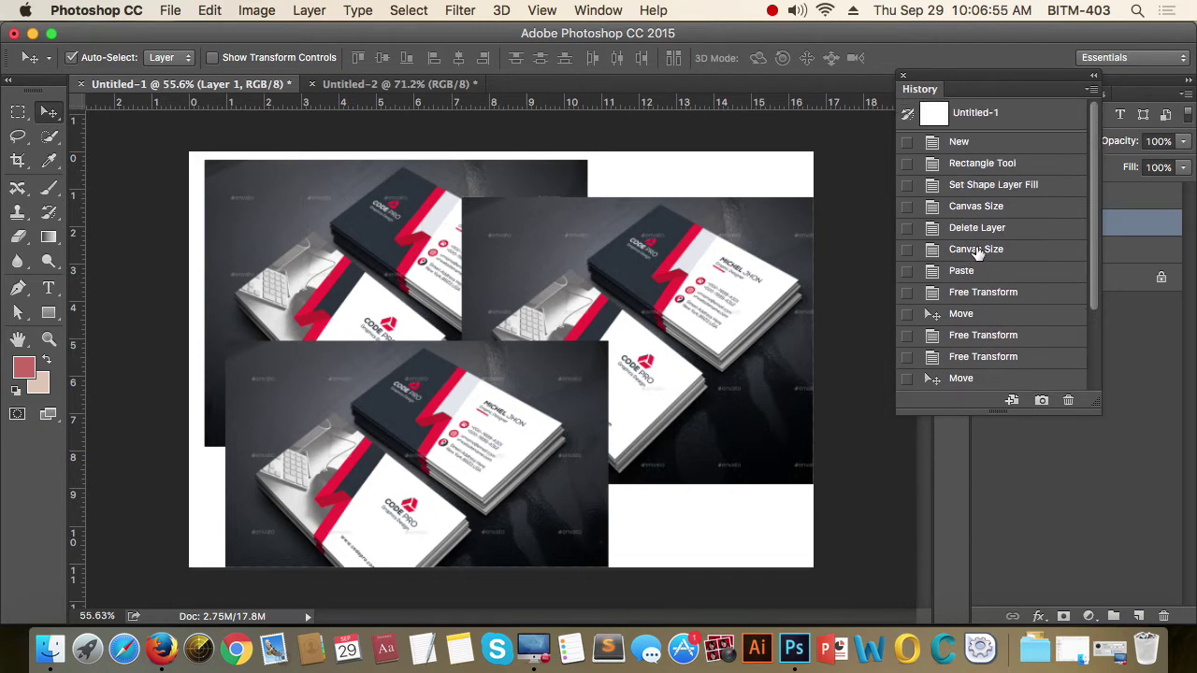
scroll(996, 267, "down", 1)
scroll(1008, 270, "up", 1)
left_click_drag(647, 297, 645, 278)
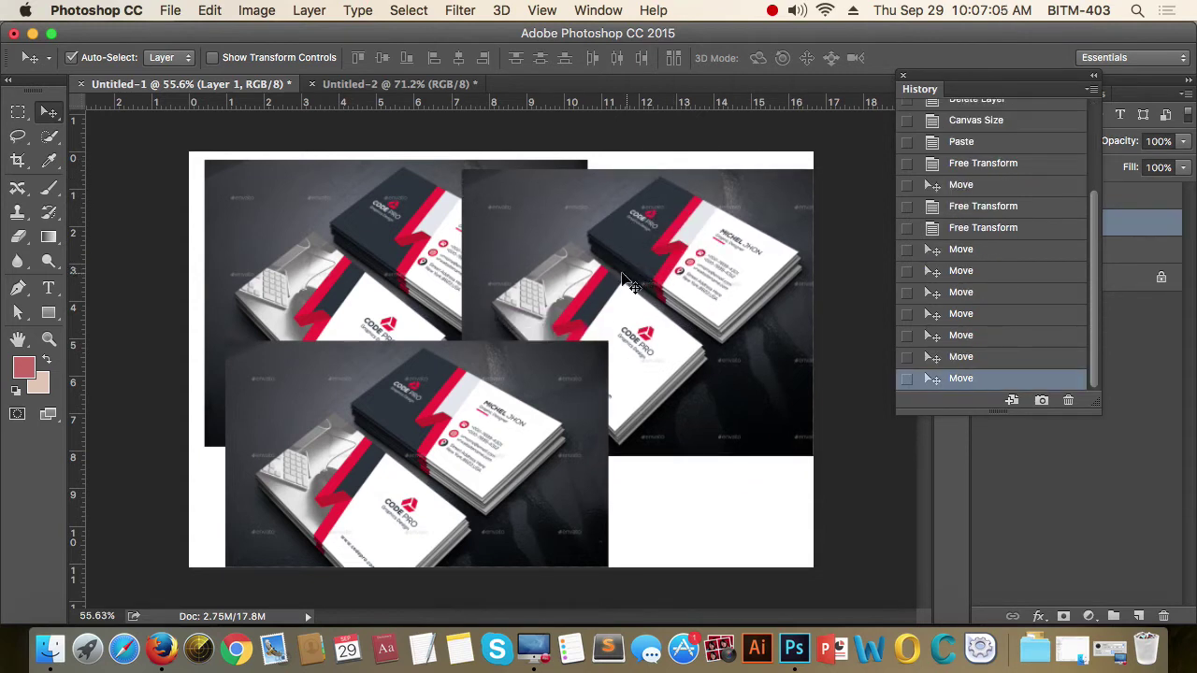
left_click_drag(698, 244, 689, 234)
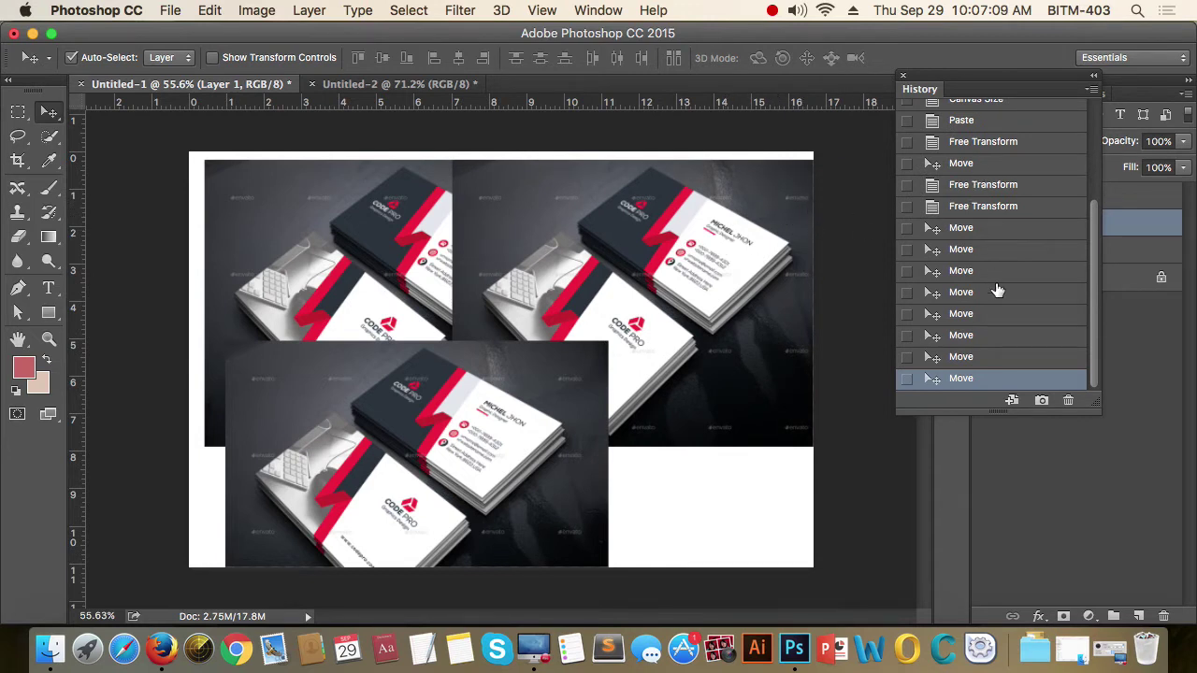
Drag the History panel slightly up and to the left, out of the way.
scroll(995, 288, "up", 5)
scroll(996, 287, "up", 1)
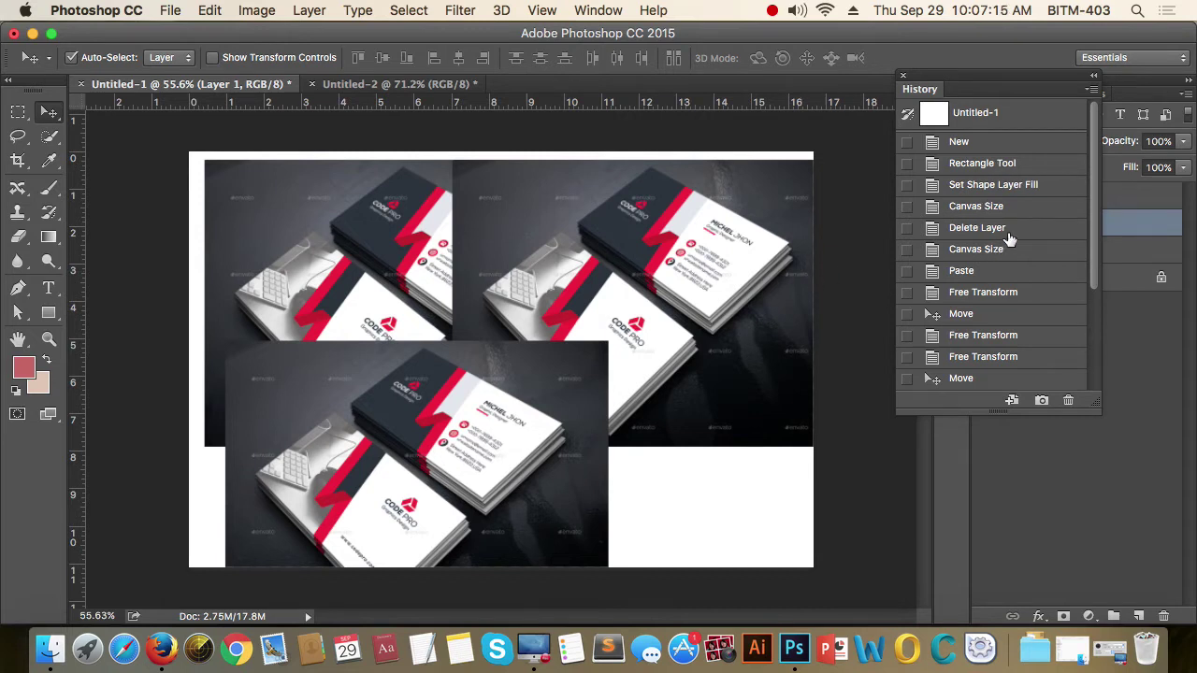
scroll(1009, 238, "down", 2)
scroll(1009, 238, "down", 4)
scroll(1008, 238, "up", 6)
left_click_drag(988, 91, 931, 76)
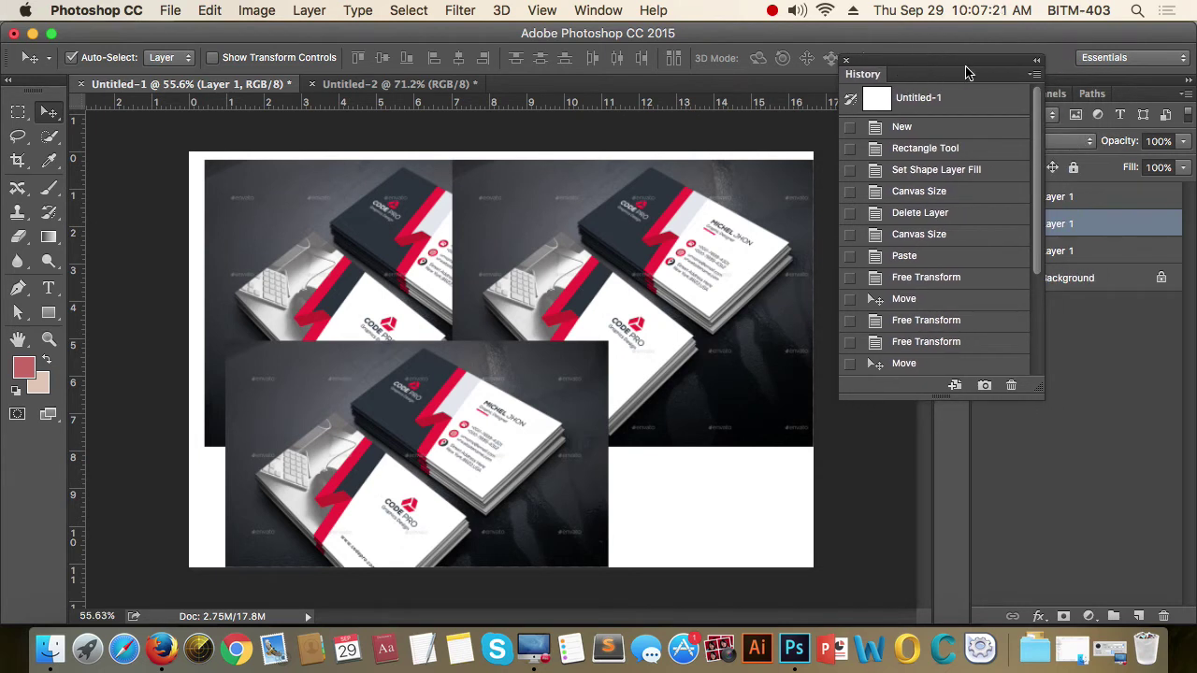
Step back through the card-move states in History, then return to the latest three-card state.
scroll(935, 231, "down", 5)
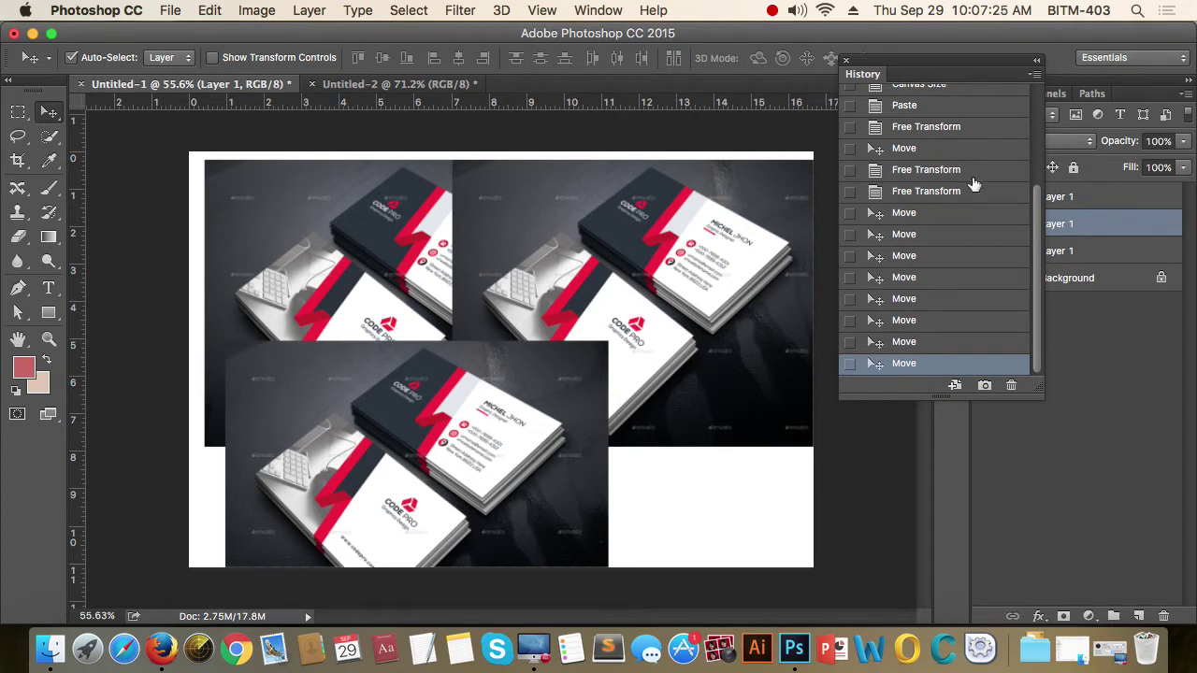
scroll(974, 190, "up", 3)
scroll(973, 190, "up", 1)
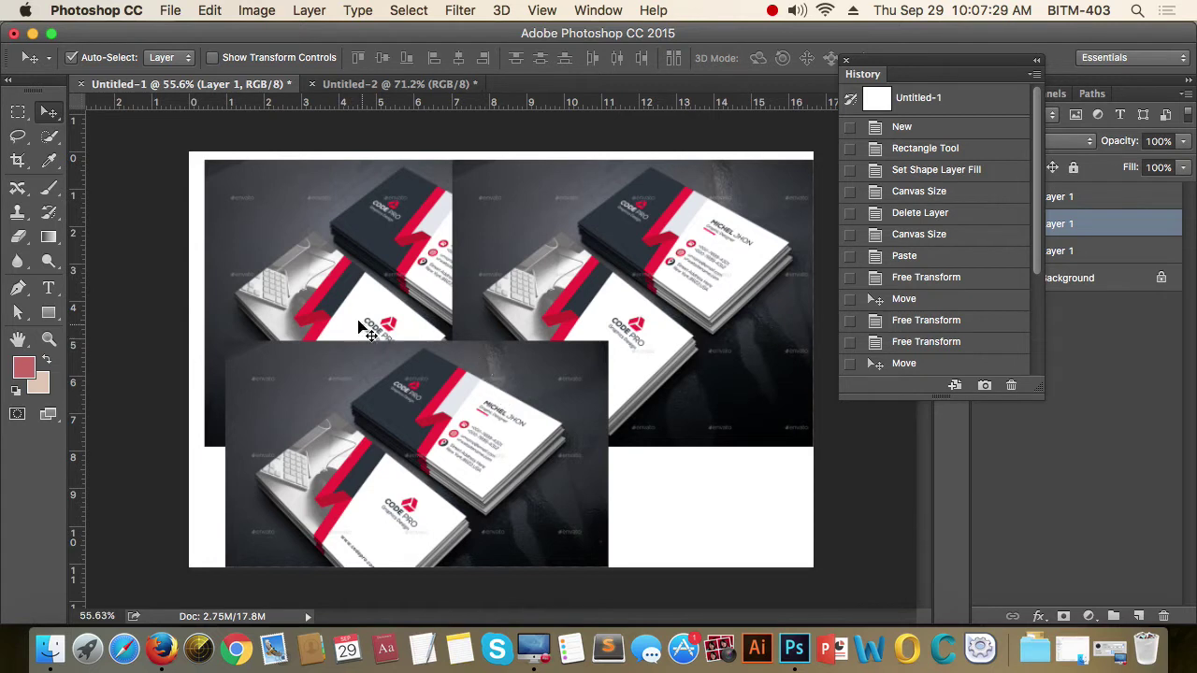
scroll(948, 342, "down", 5)
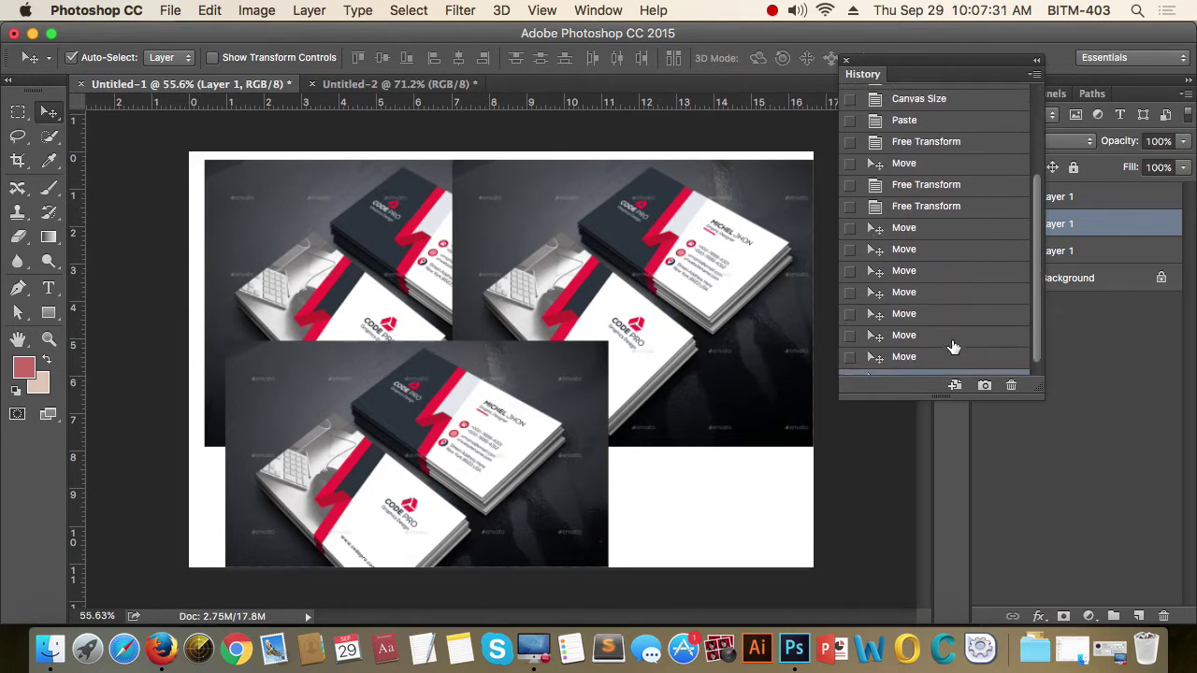
scroll(947, 342, "down", 1)
left_click(924, 341)
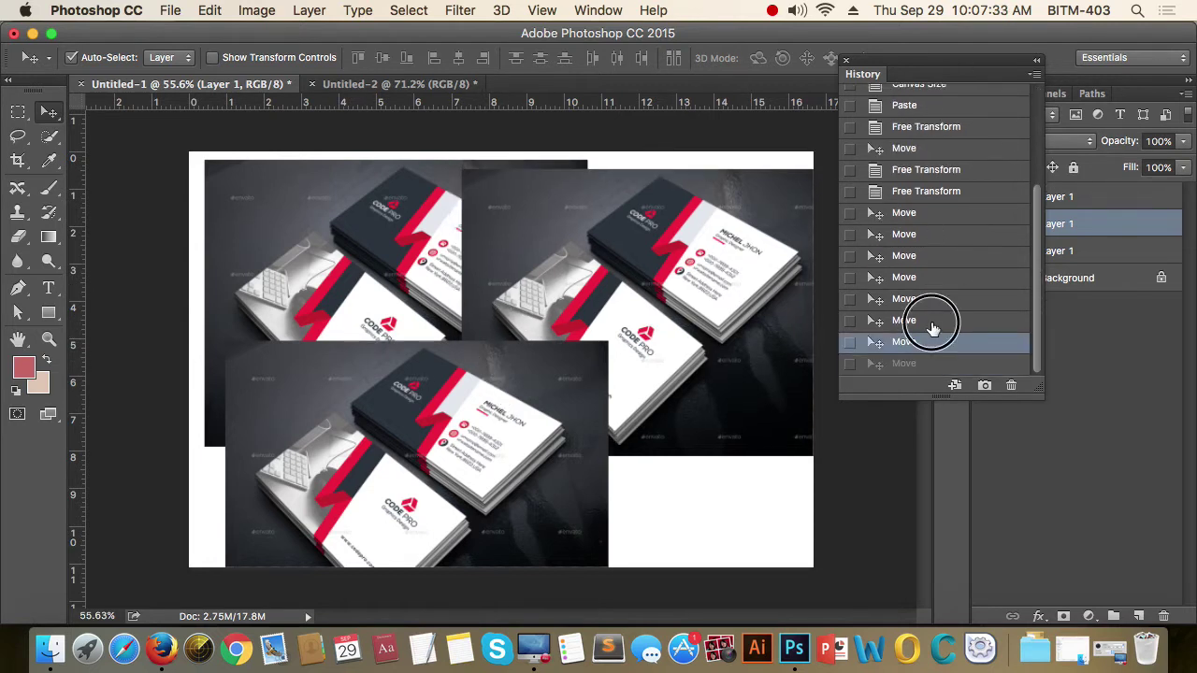
left_click(927, 319)
left_click(931, 298)
left_click(936, 276)
left_click(938, 255)
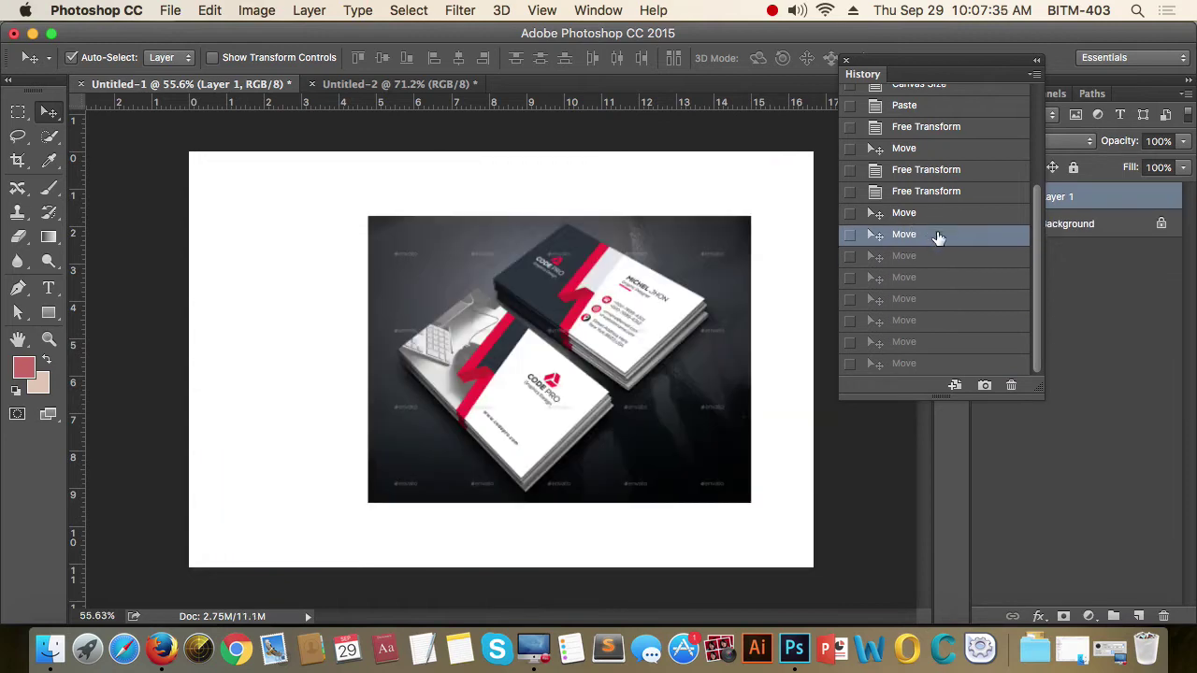
left_click(938, 364)
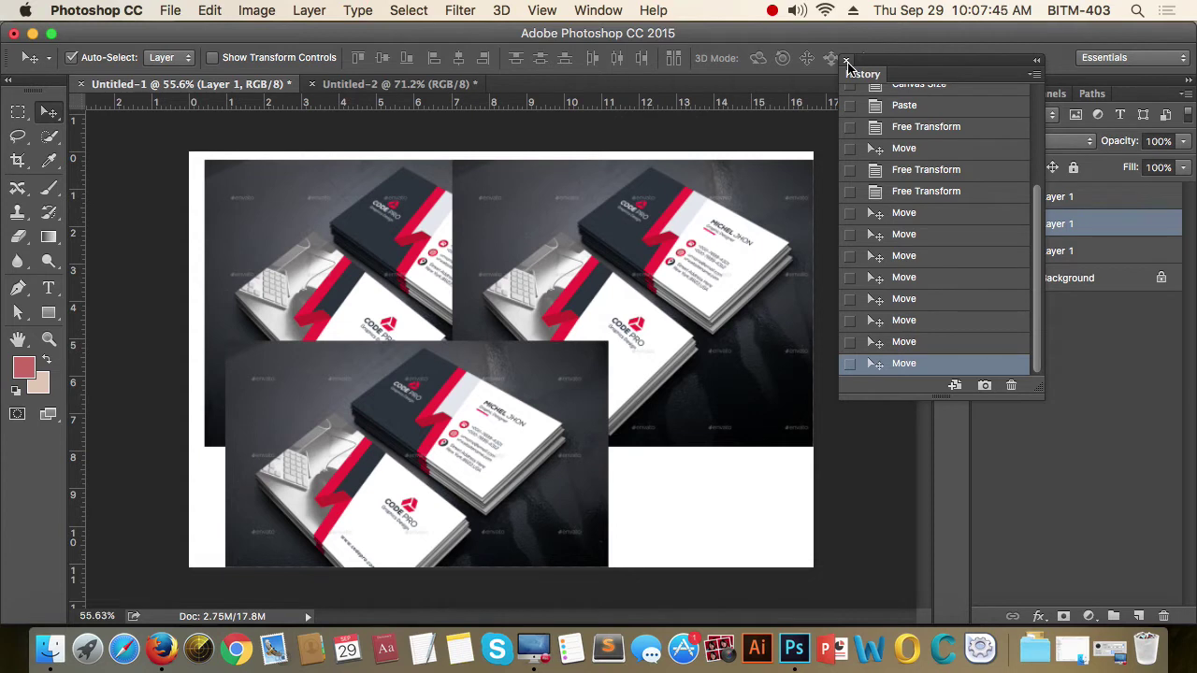
Close History and undo the card moves back to a single centred card.
left_click(919, 67)
key("ctrl+z")
key("ctrl+alt+z")
key("ctrl+alt+z")
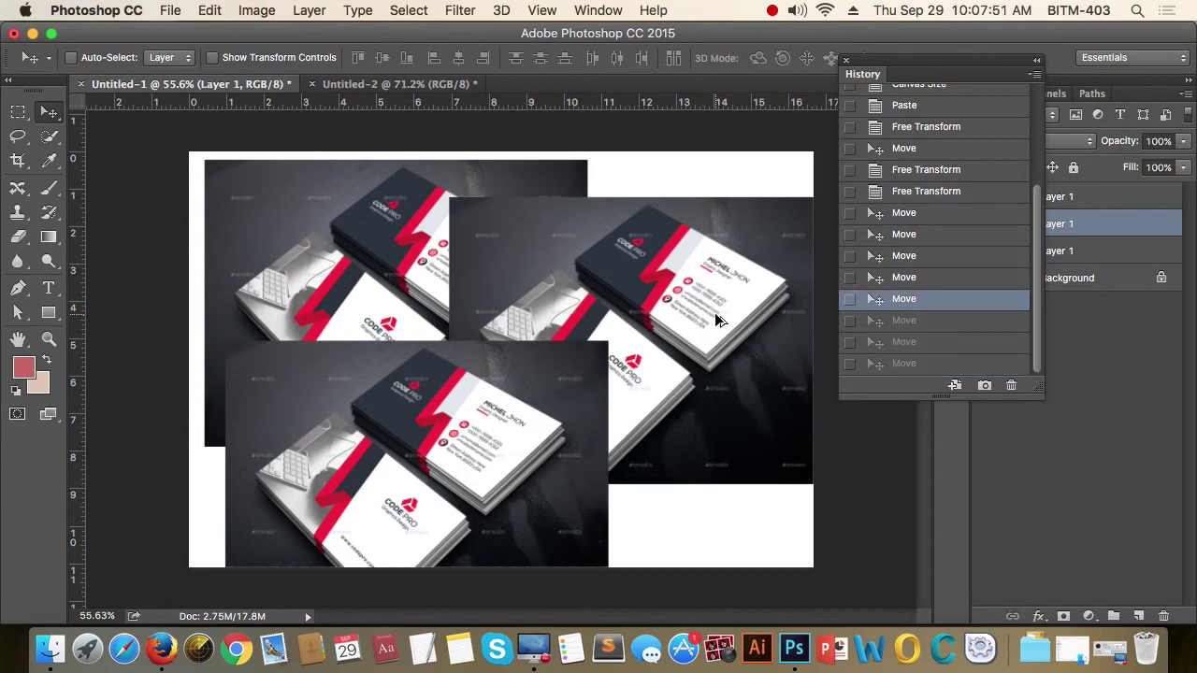
key("ctrl+alt+z")
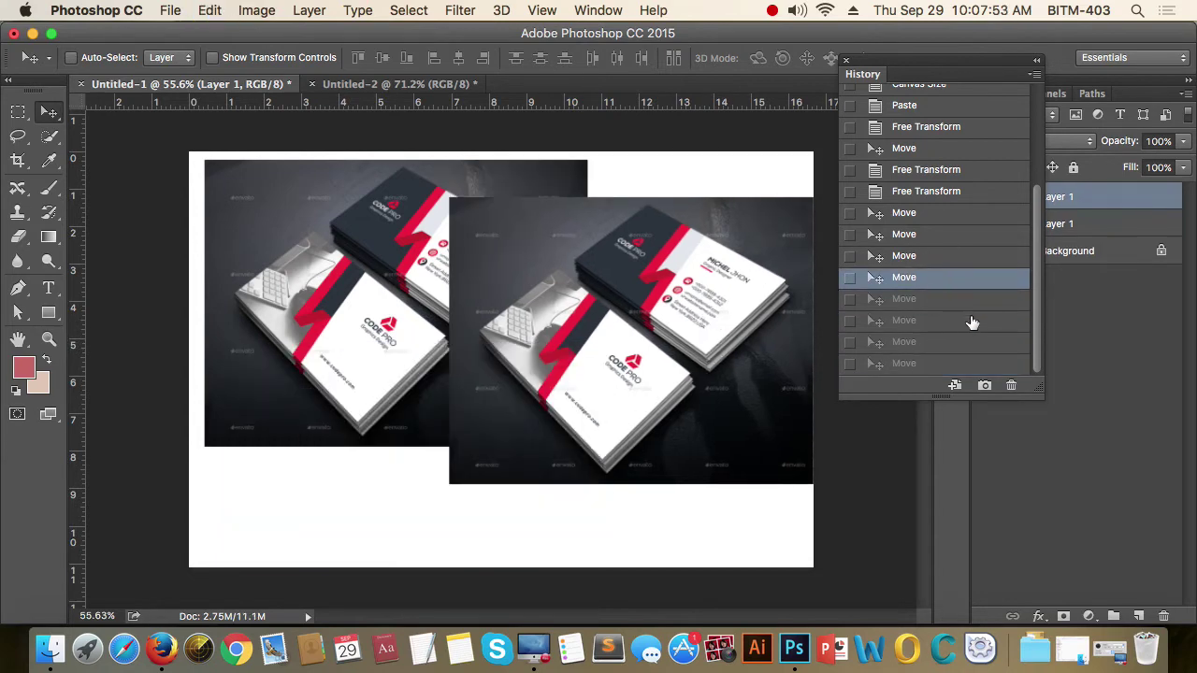
key("ctrl+alt+z")
key("ctrl+alt+z")
key("ctrl+alt+z")
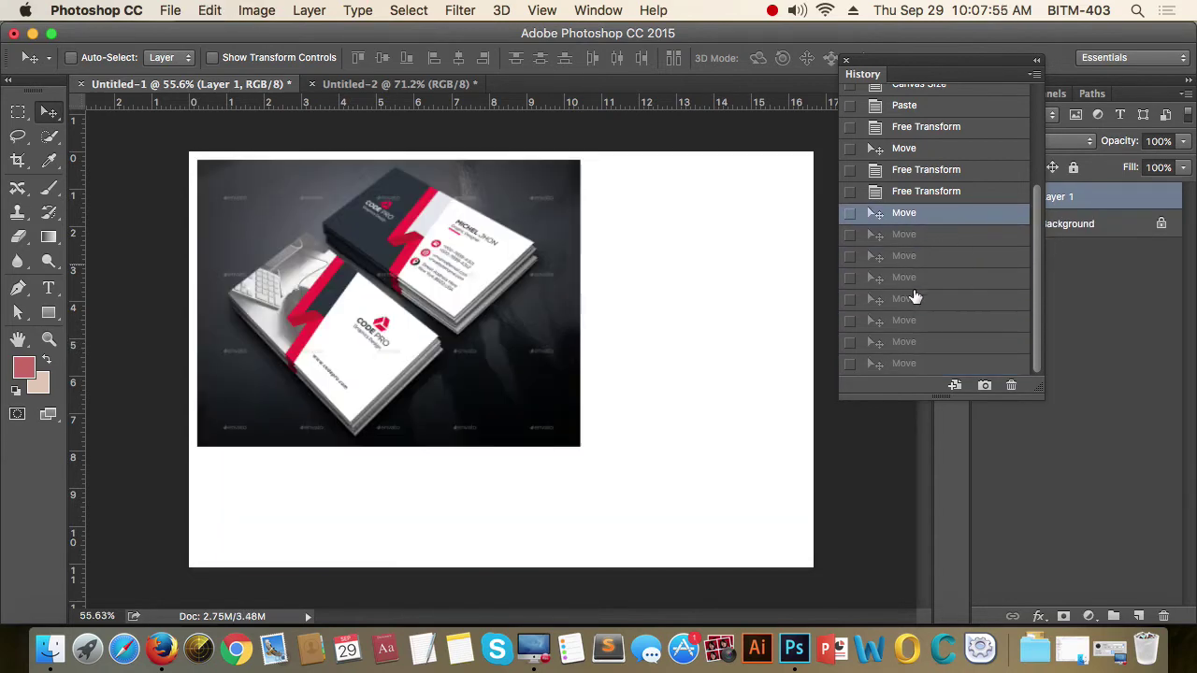
key("ctrl+alt+z")
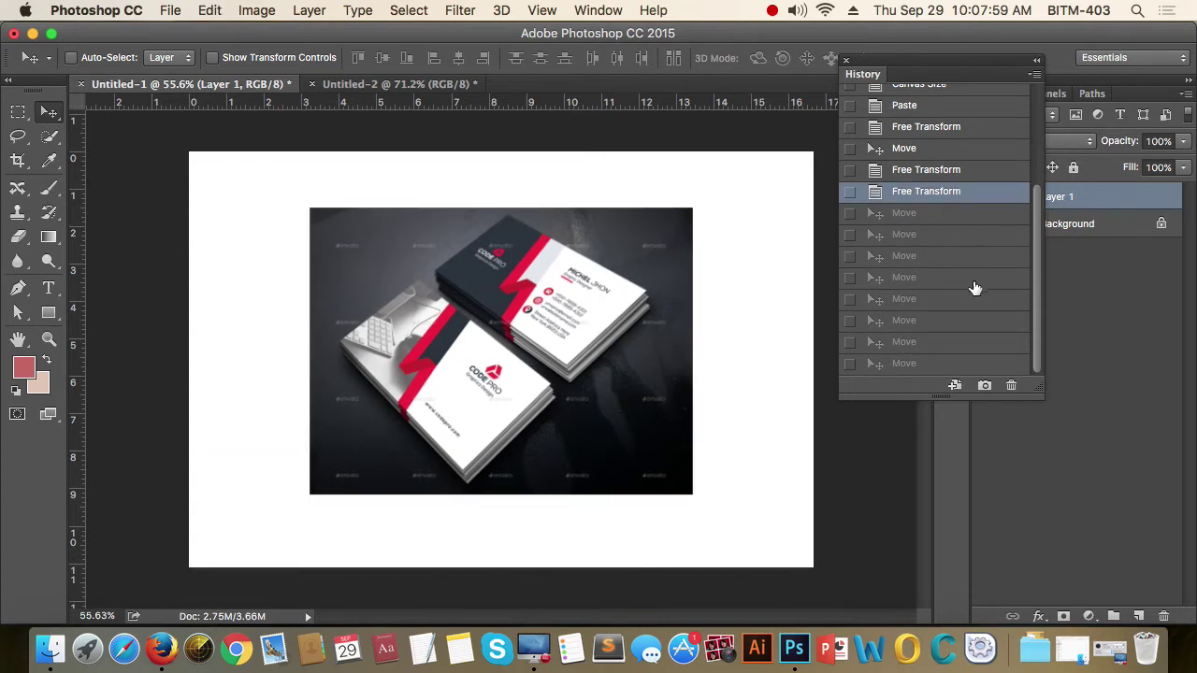
Redo the card moves with Shift+Cmd+Z to bring the copies back.
key("ctrl+shift+z")
key("ctrl+shift+z")
key("ctrl+shift+z")
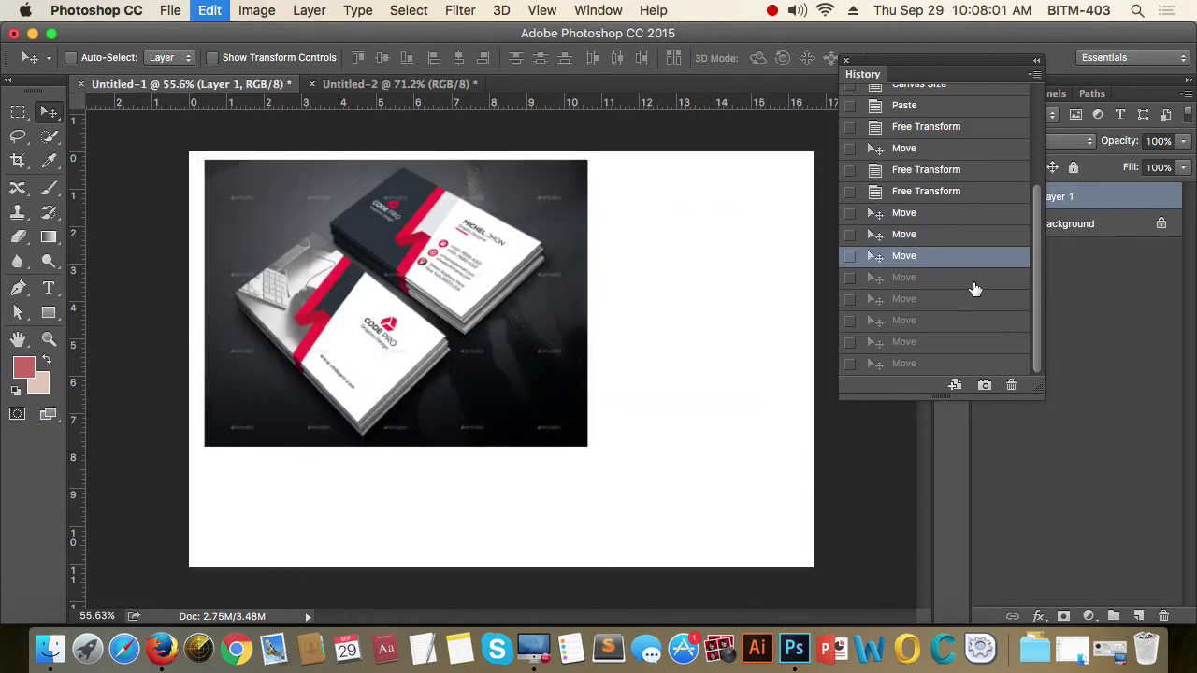
key("ctrl+shift+z")
key("ctrl+shift+z")
key("ctrl+shift+z")
key("ctrl+shift+z")
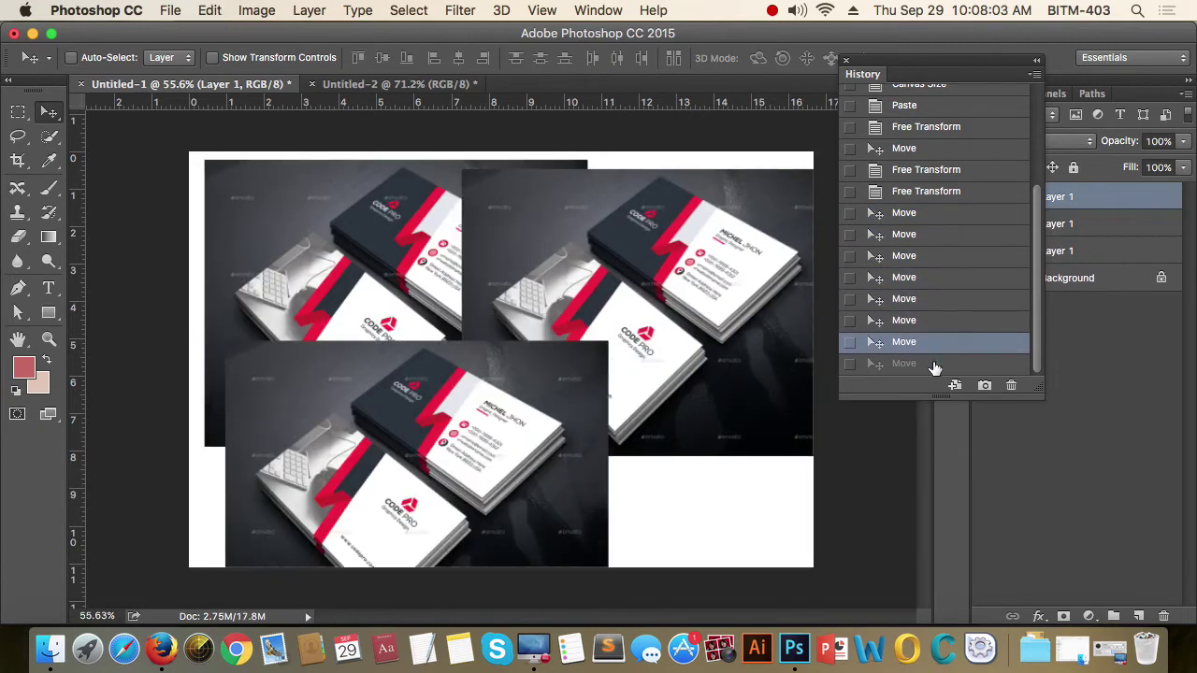
key("ctrl+shift+z")
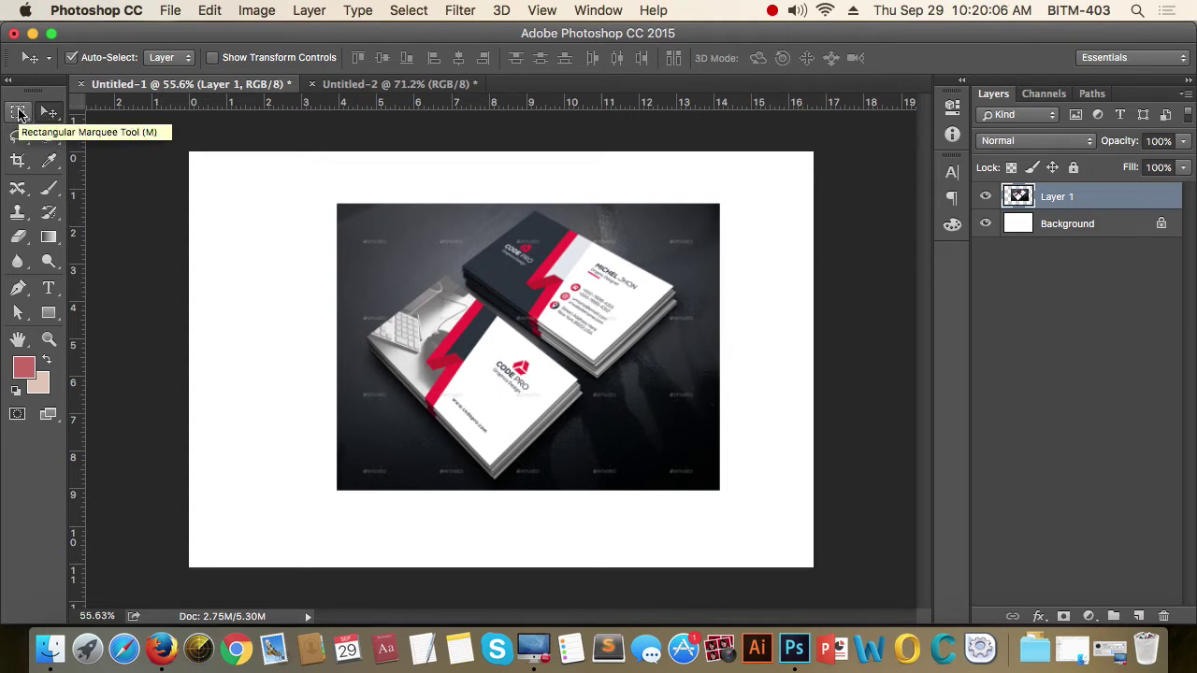
Choose the Rectangular Marquee Tool and draw several practice rectangles over the cards.
left_click(24, 113)
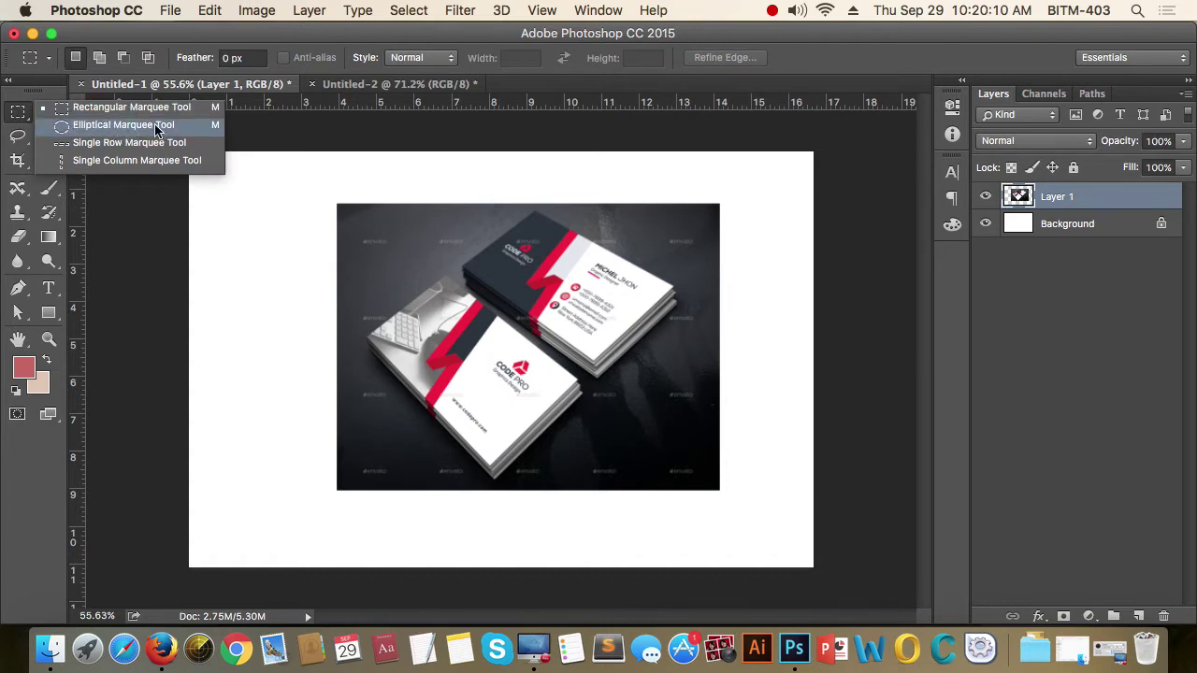
left_click(14, 116)
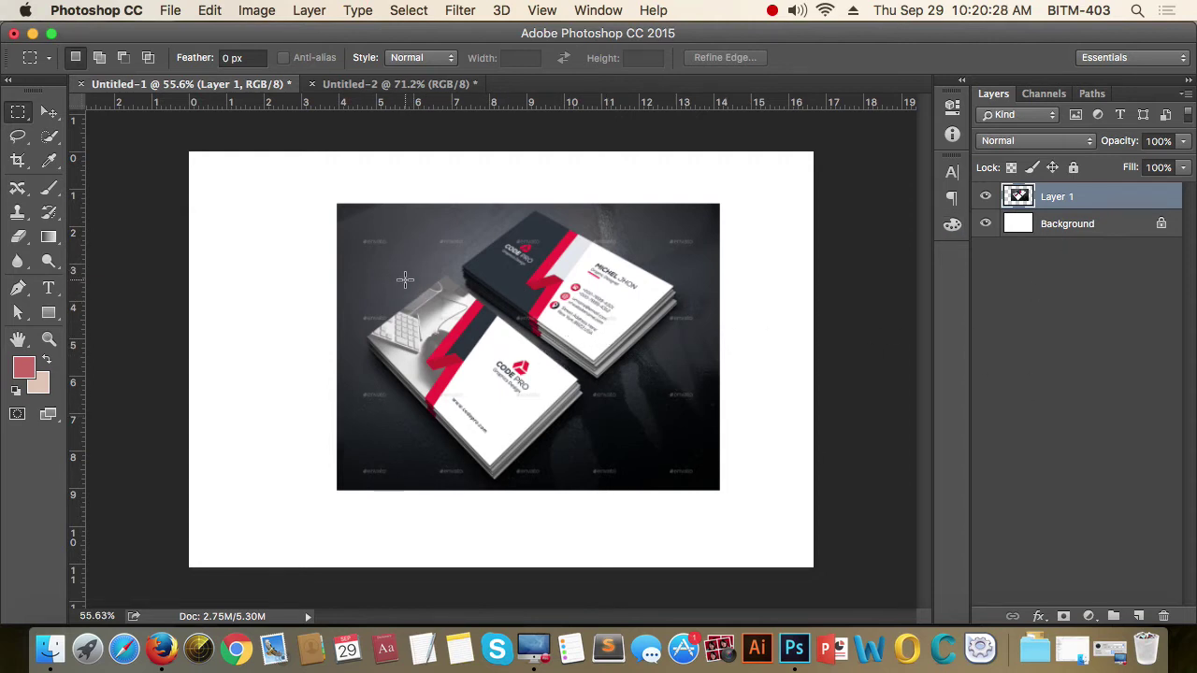
left_click_drag(372, 240, 563, 383)
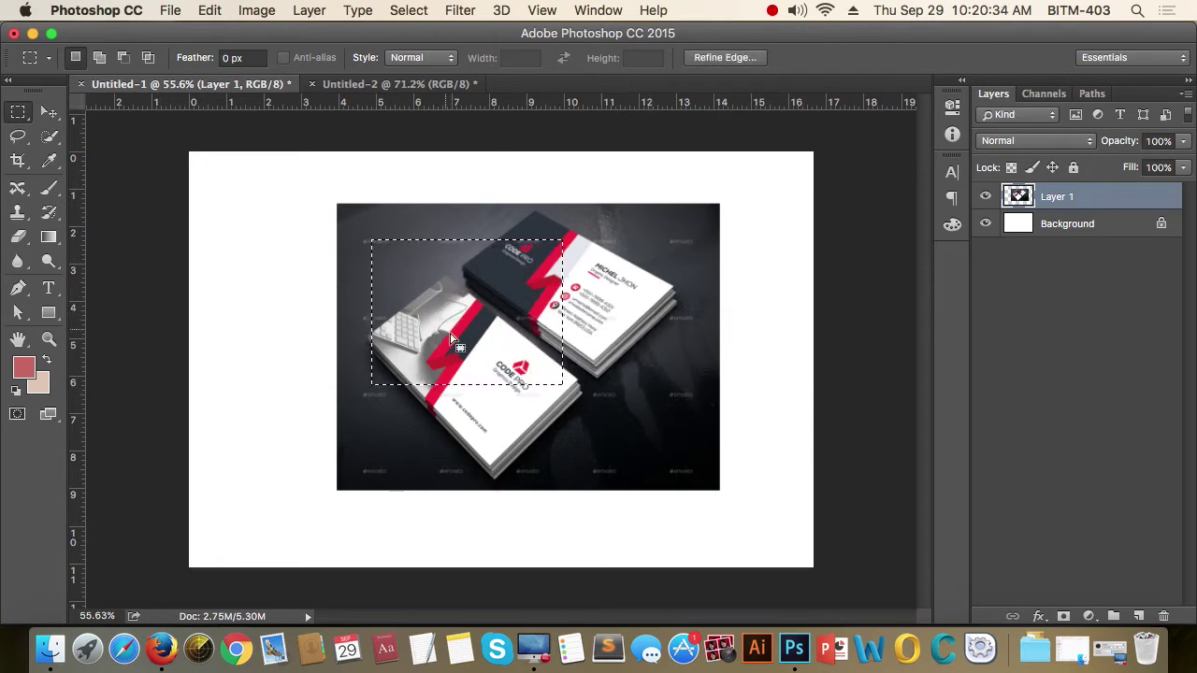
left_click_drag(591, 249, 692, 378)
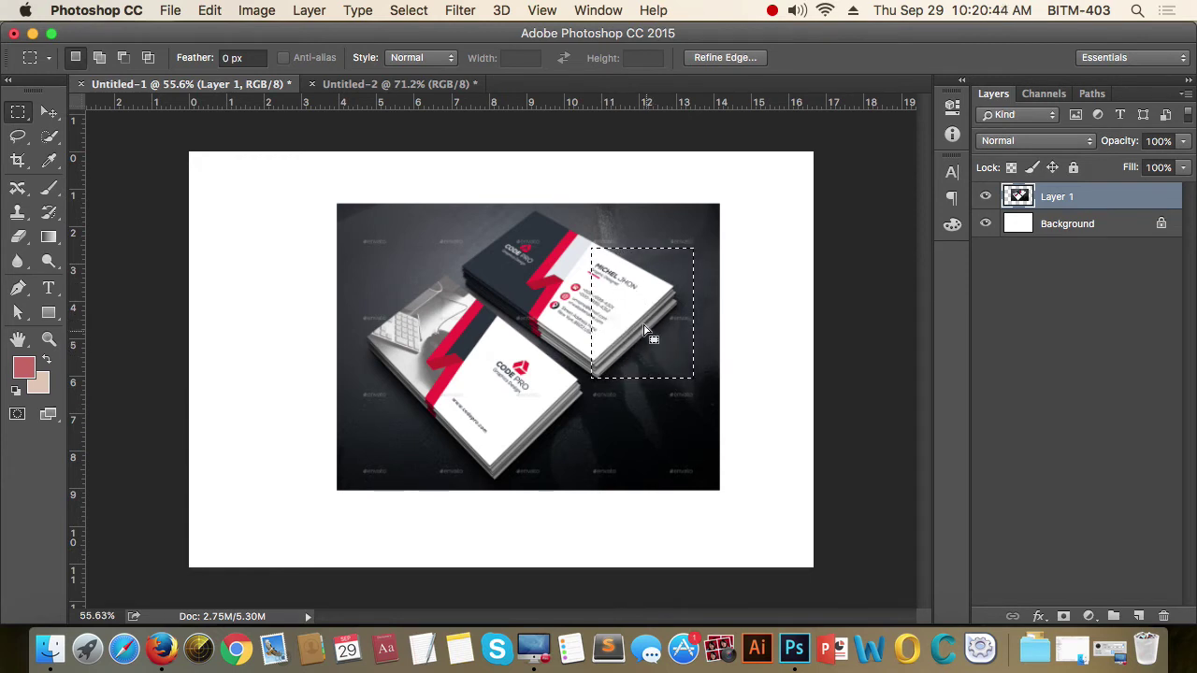
left_click_drag(364, 233, 645, 427)
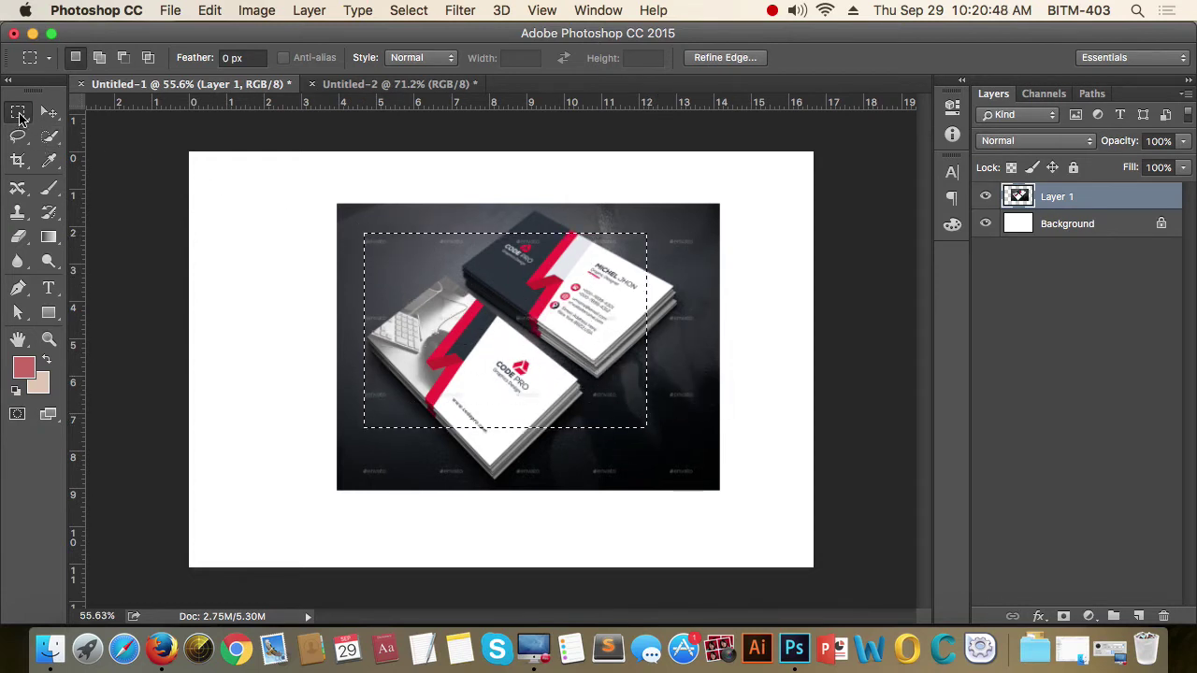
left_click_drag(353, 233, 633, 426)
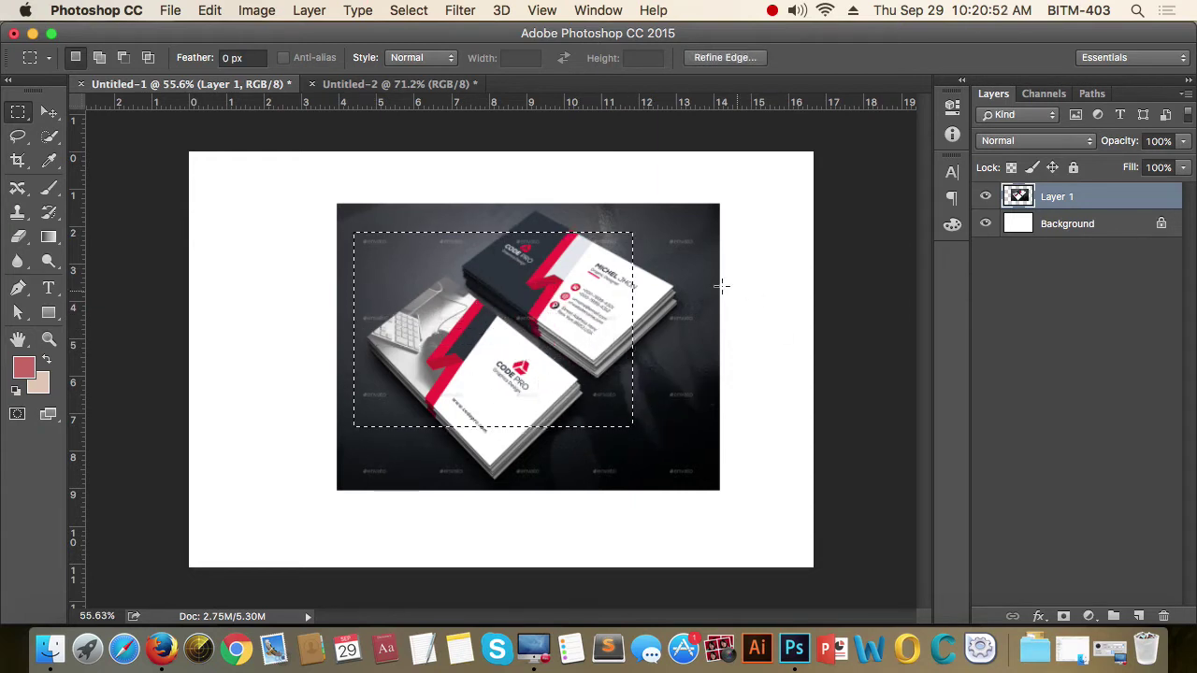
mouse_move(403, 234)
left_mouse_down()
mouse_move(470, 307)
mouse_move(633, 386)
left_mouse_up()
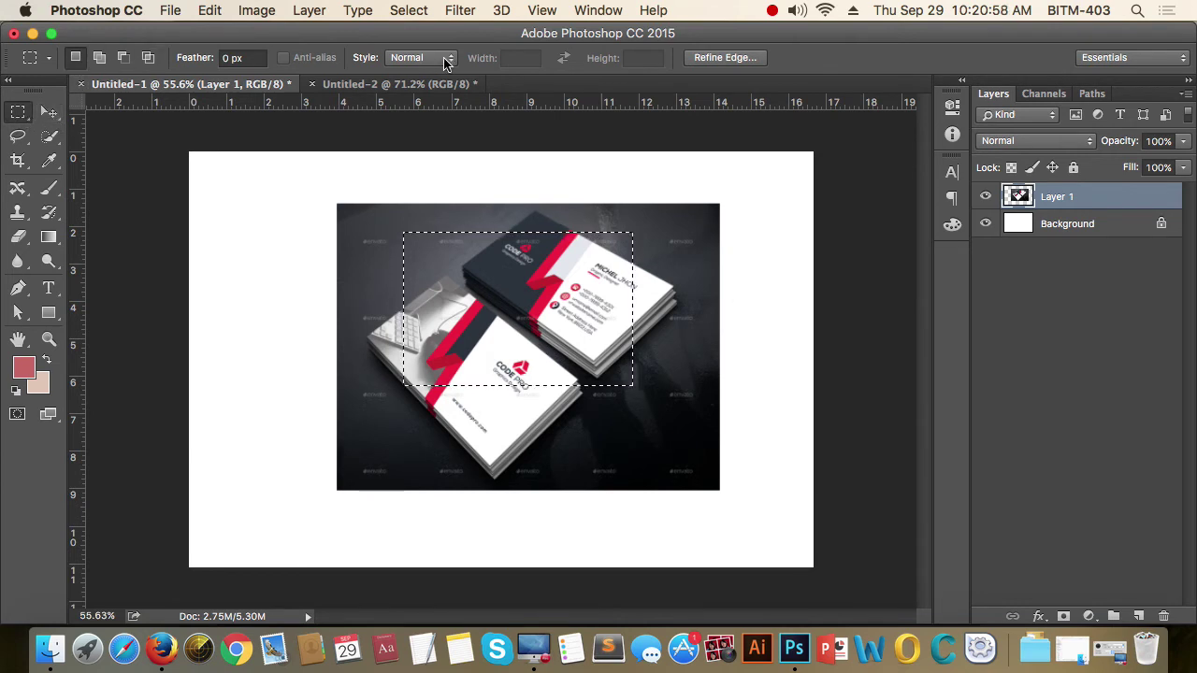
Switch to Add to selection, then select a rectangle over the left card's upper area.
left_click(99, 57)
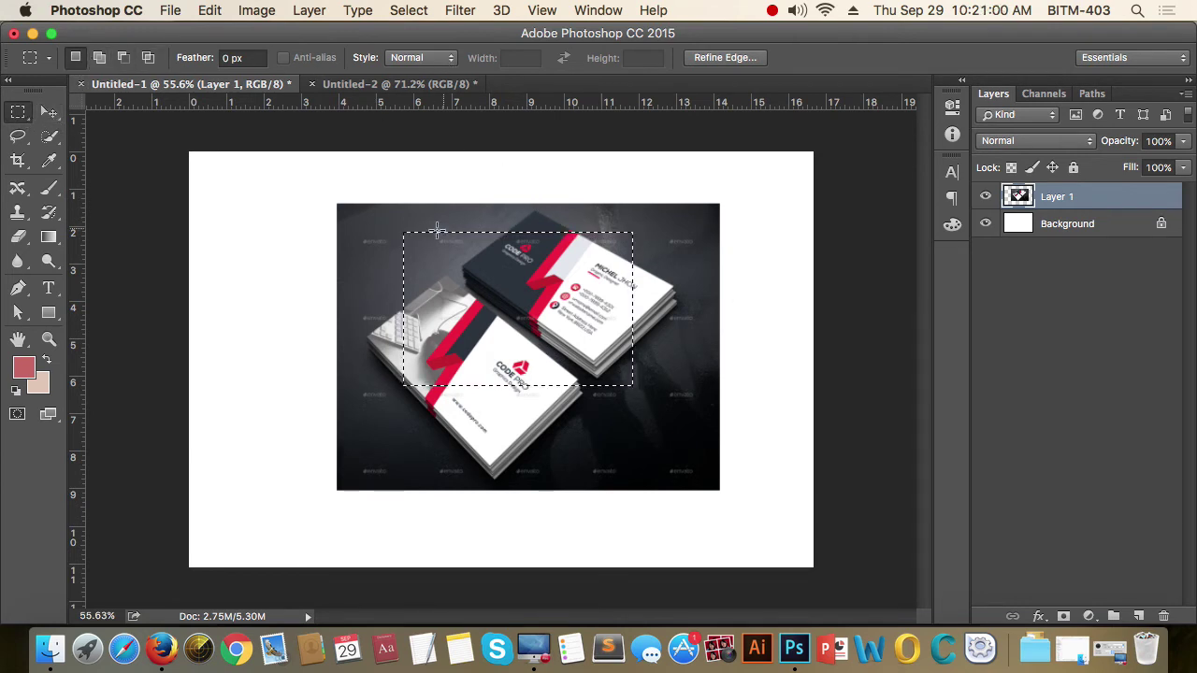
left_click(387, 233)
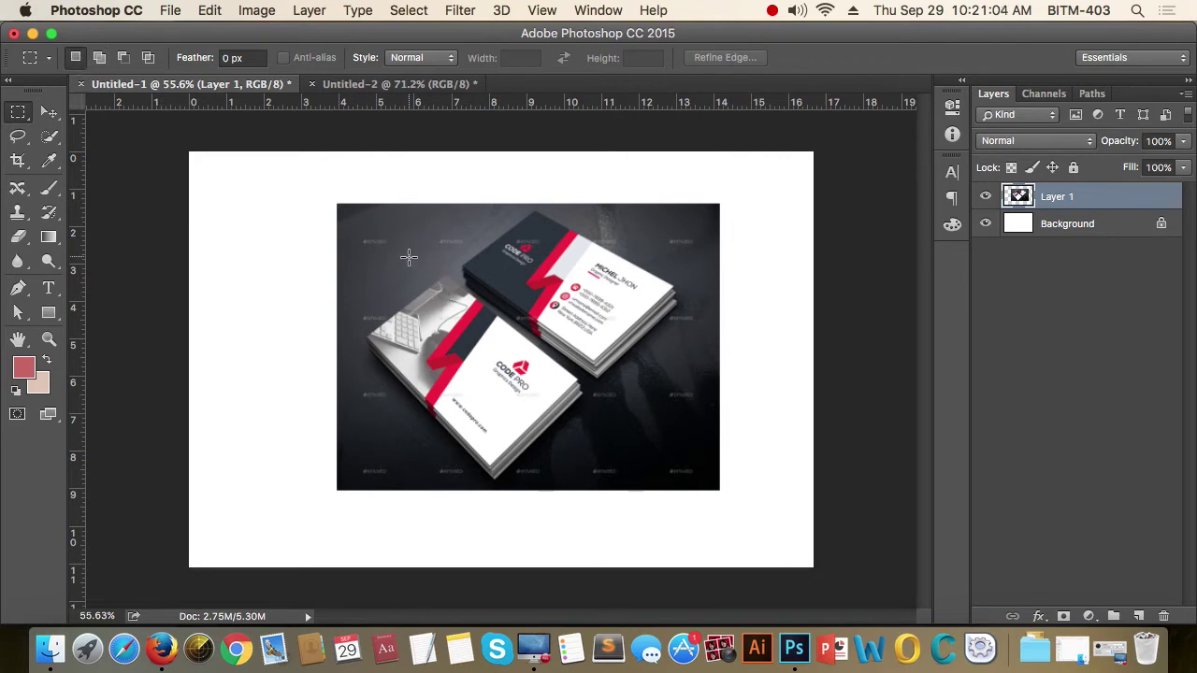
left_click_drag(366, 244, 557, 379)
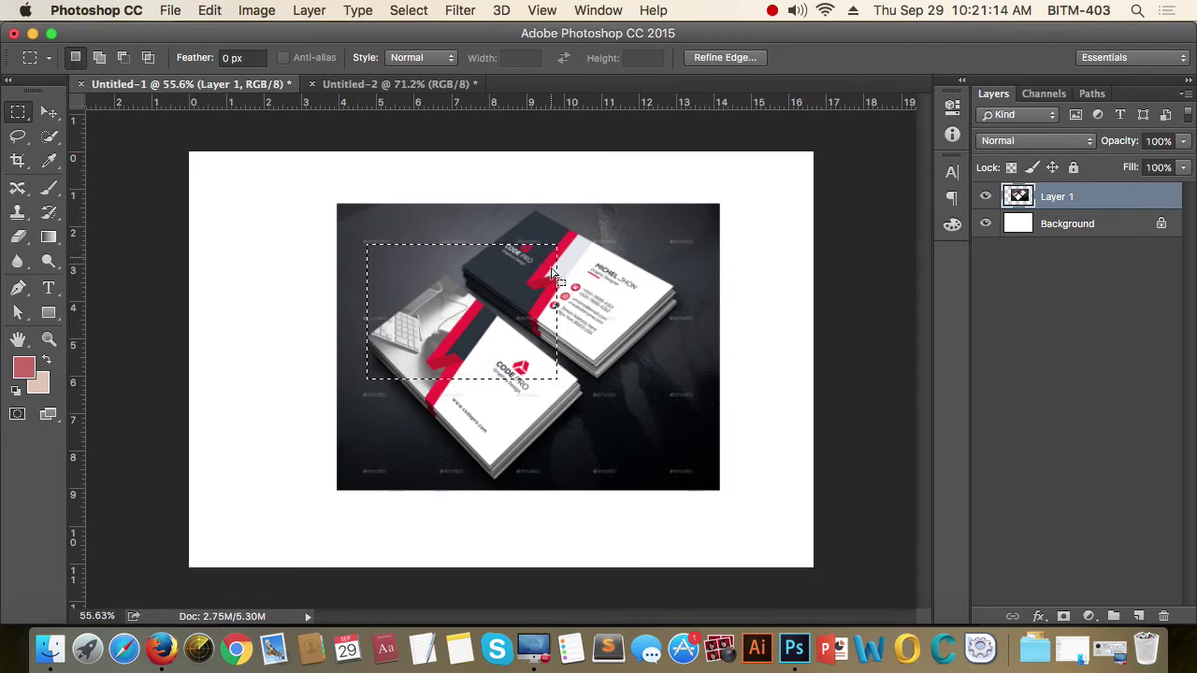
Add a rectangle over the right card, then start fresh selections in New selection mode.
left_click(100, 58)
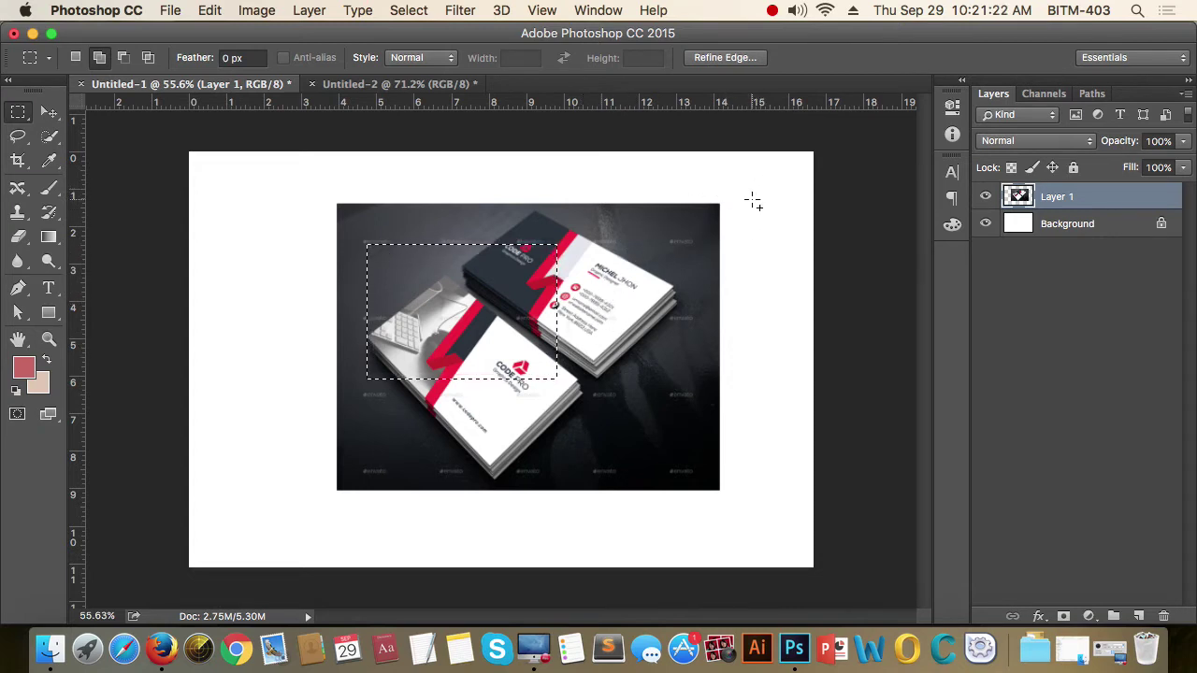
left_click_drag(652, 273, 462, 423)
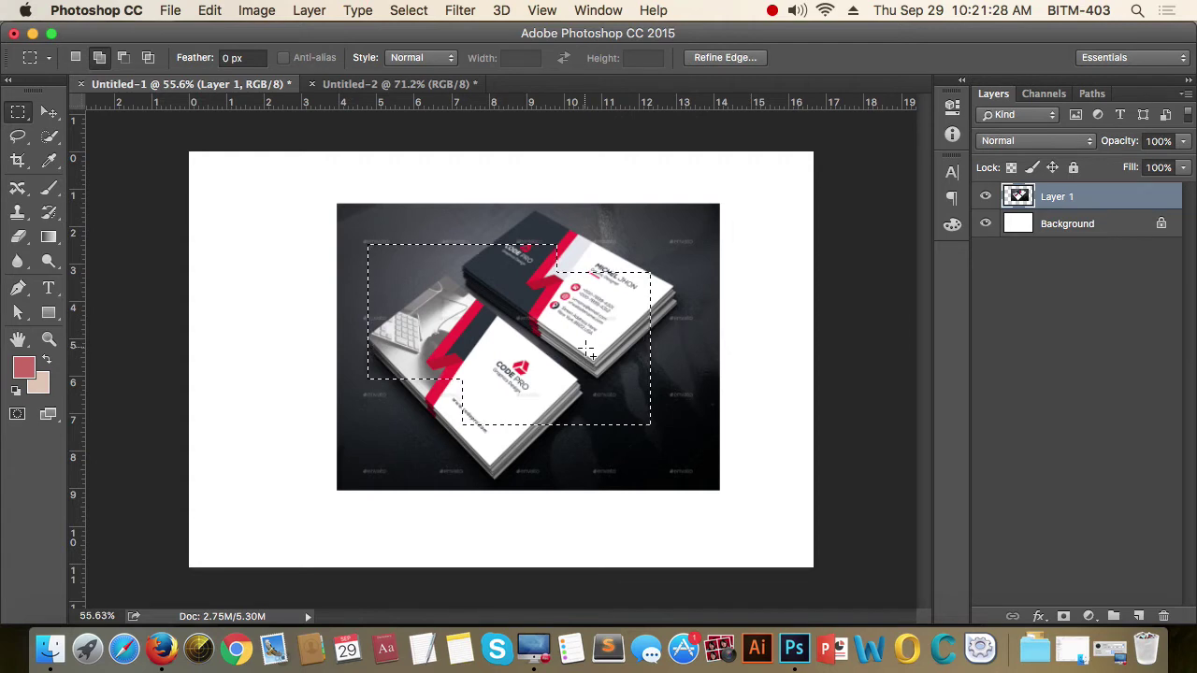
left_click(76, 58)
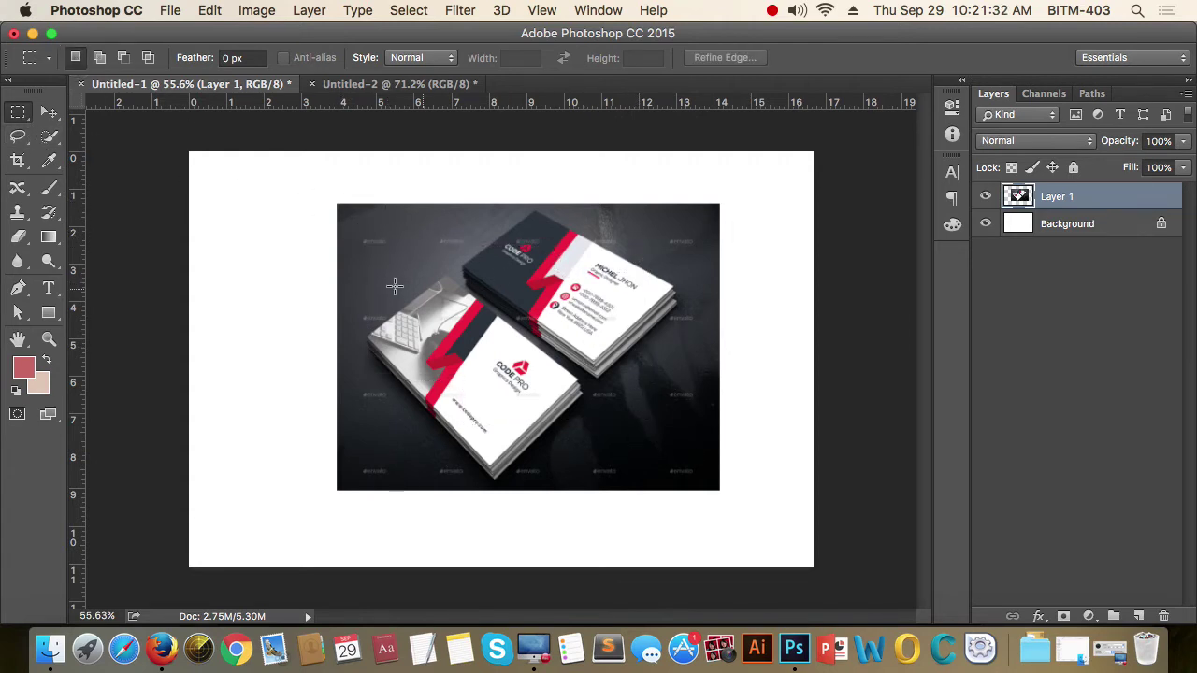
left_click_drag(347, 224, 490, 397)
left_click_drag(558, 268, 697, 430)
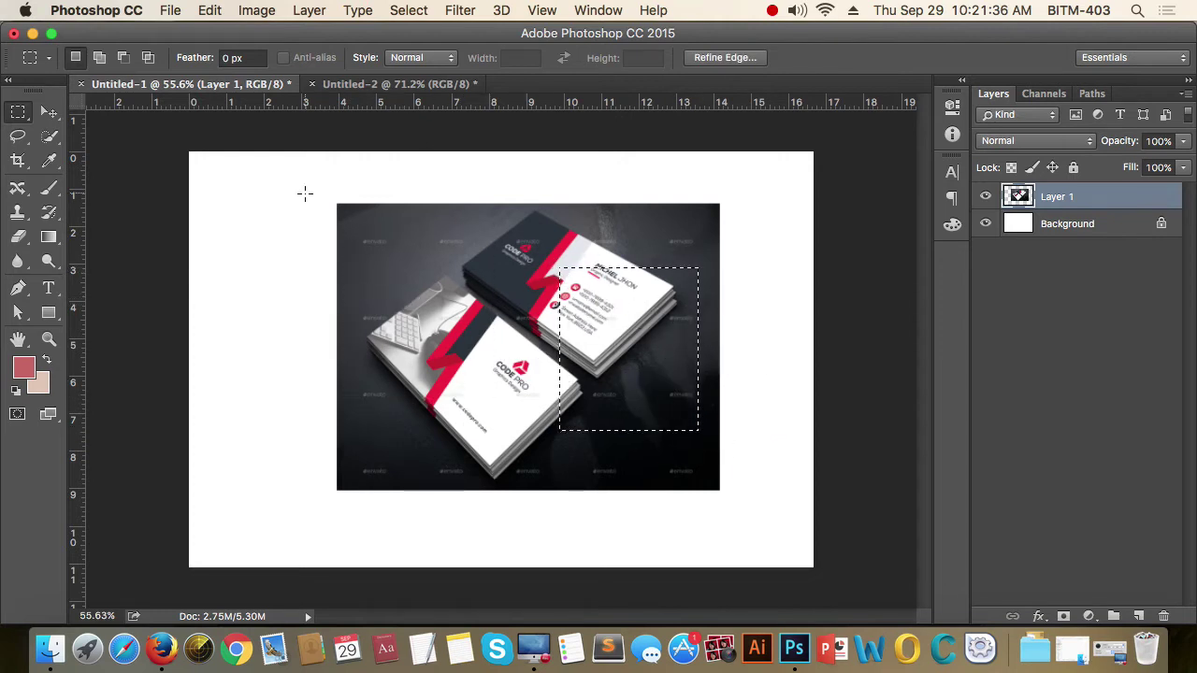
Add a rectangle over the lower card, then subtract upper-left and lower-left rectangles.
left_click(100, 57)
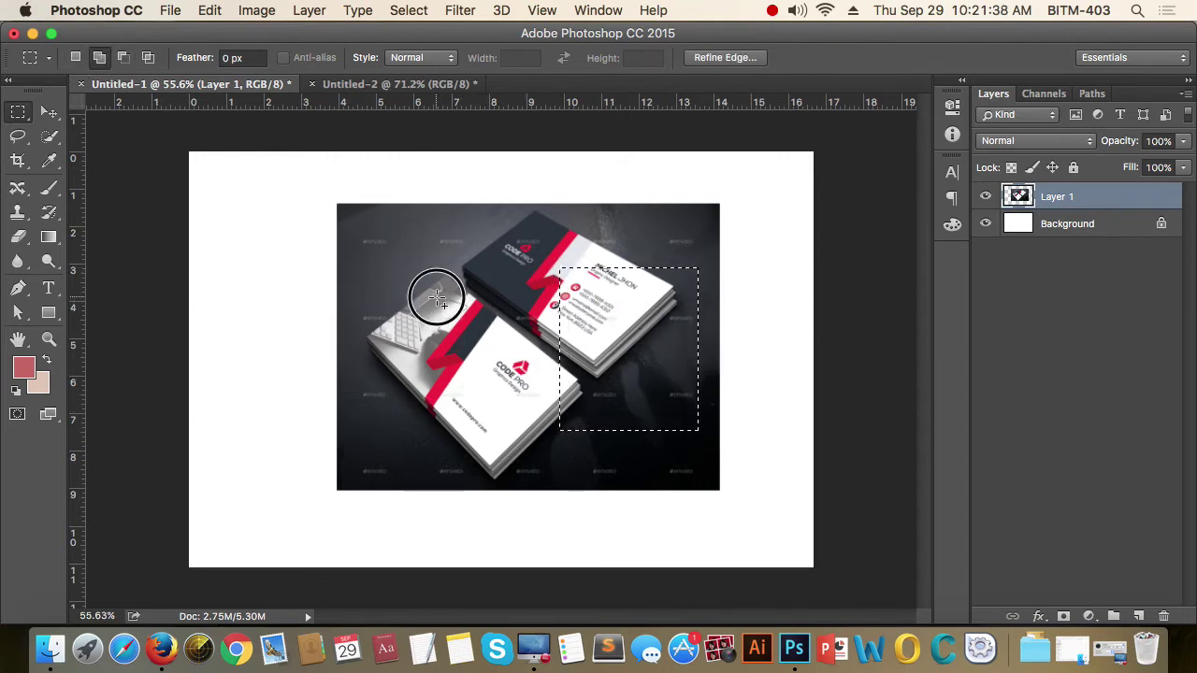
left_click_drag(436, 297, 608, 459)
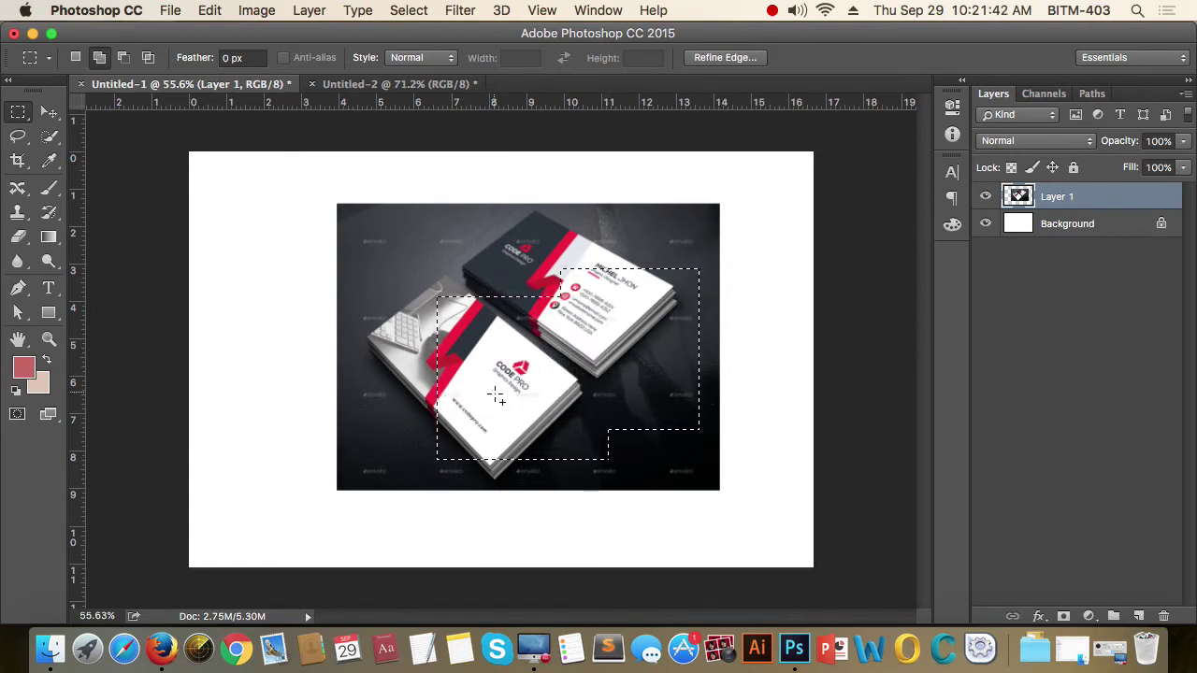
left_click(123, 60)
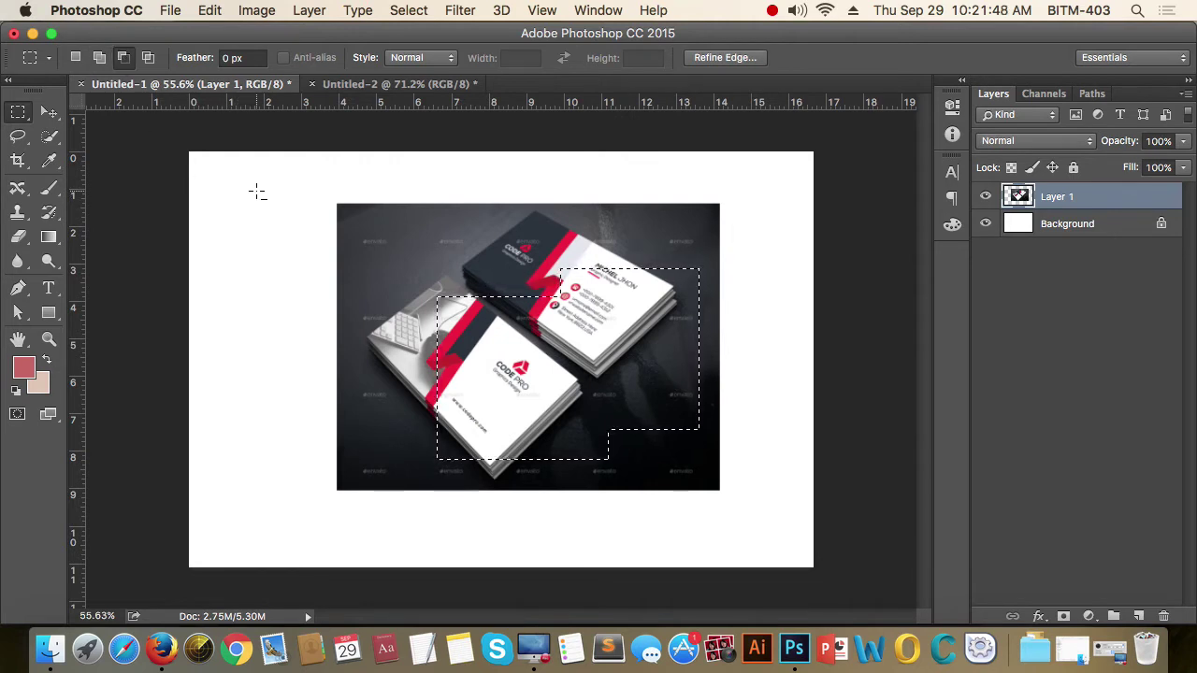
left_click_drag(403, 235, 592, 392)
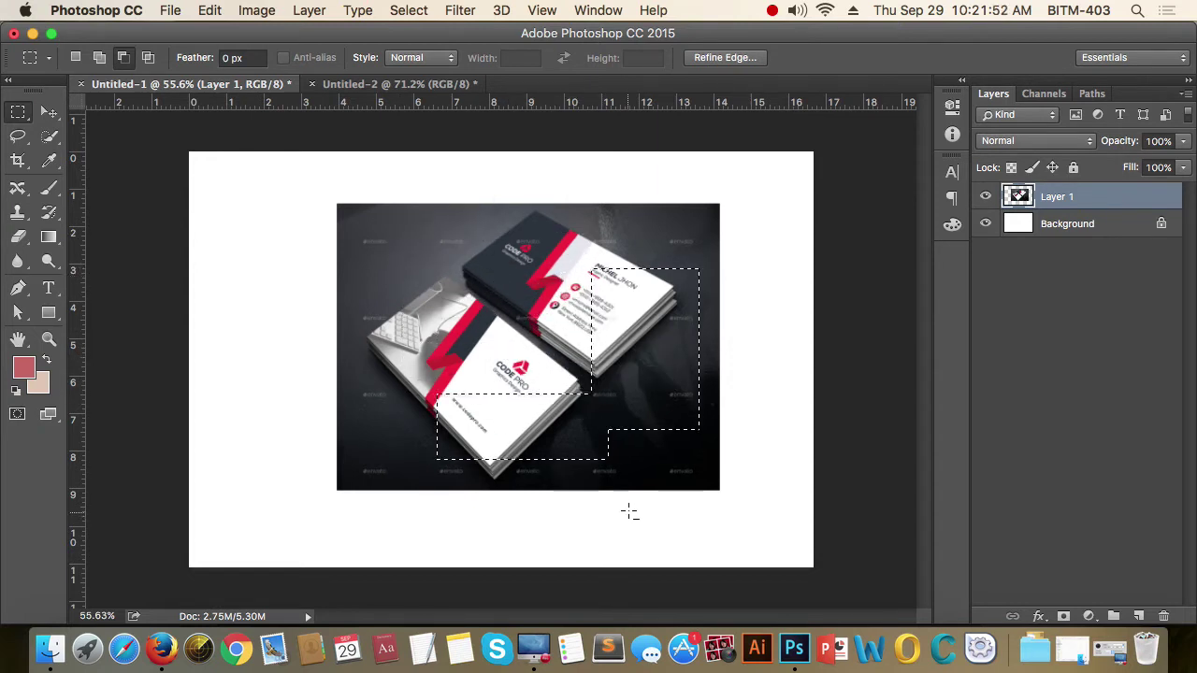
left_click_drag(629, 505, 397, 365)
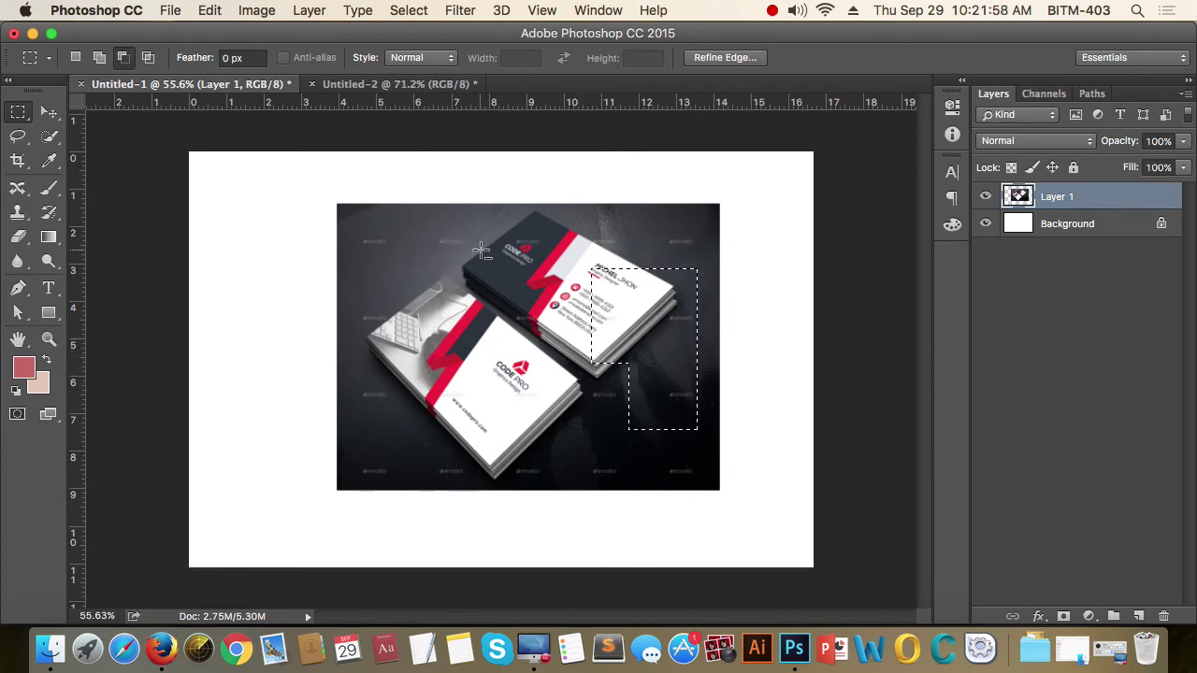
Intersect the selection with a rectangle over the right card, then clear it, keeping Intersect mode.
left_click(148, 58)
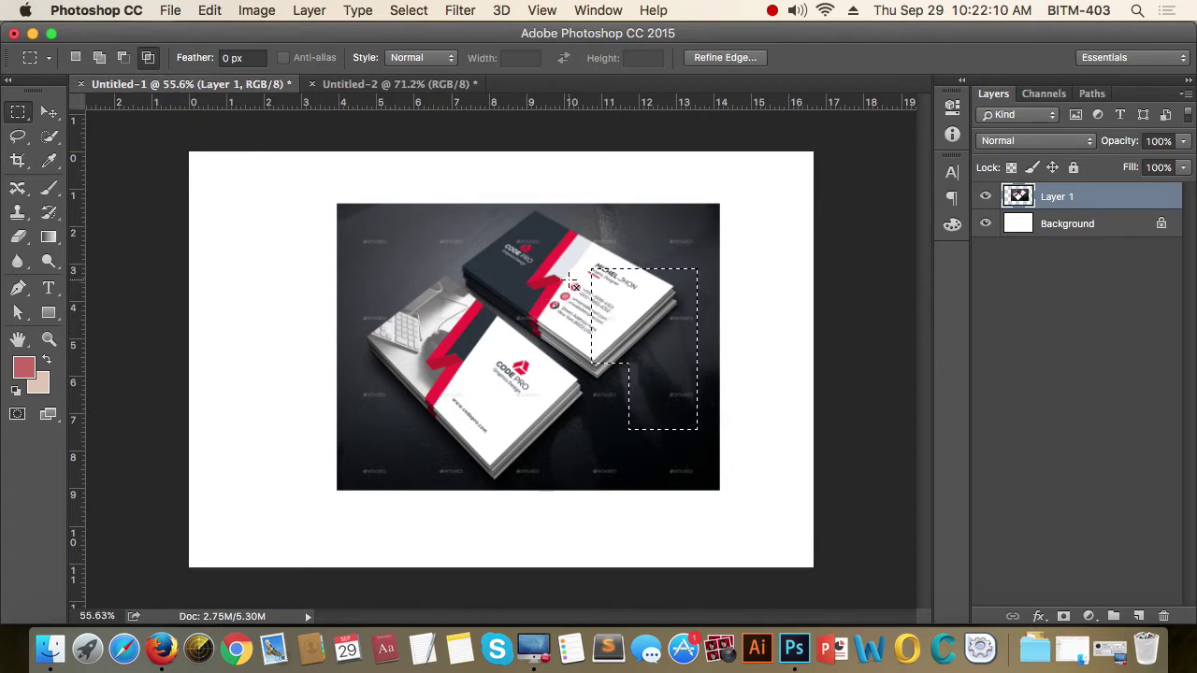
left_click_drag(569, 280, 660, 386)
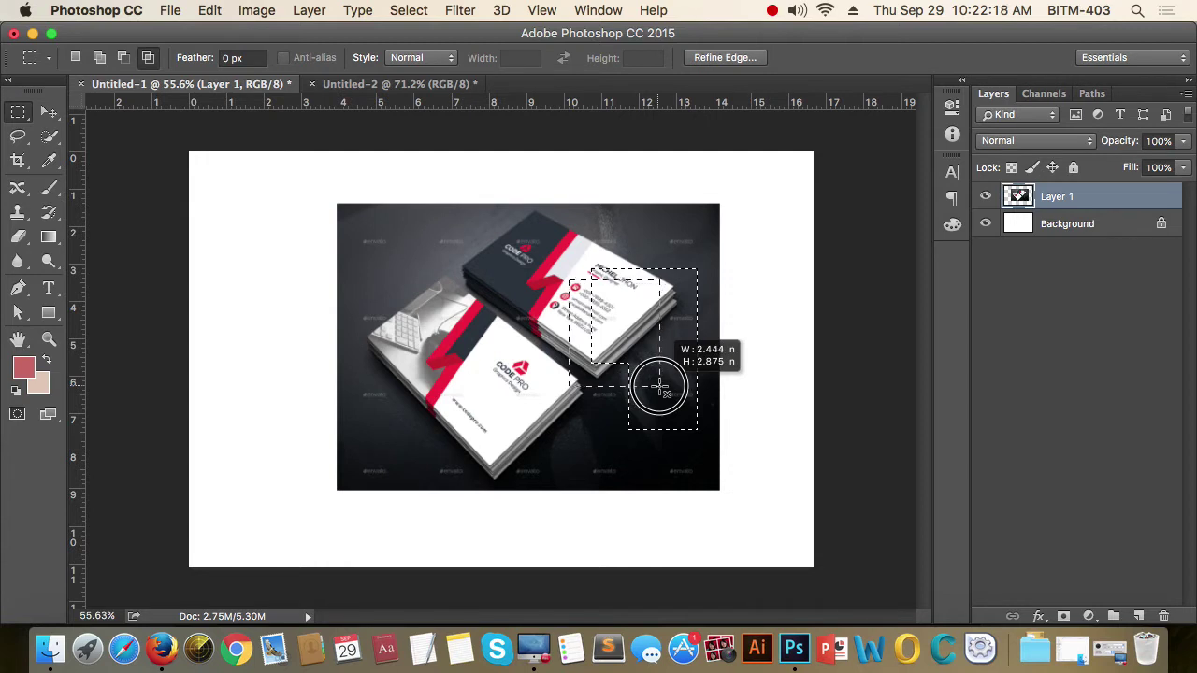
left_click_drag(659, 386, 659, 387)
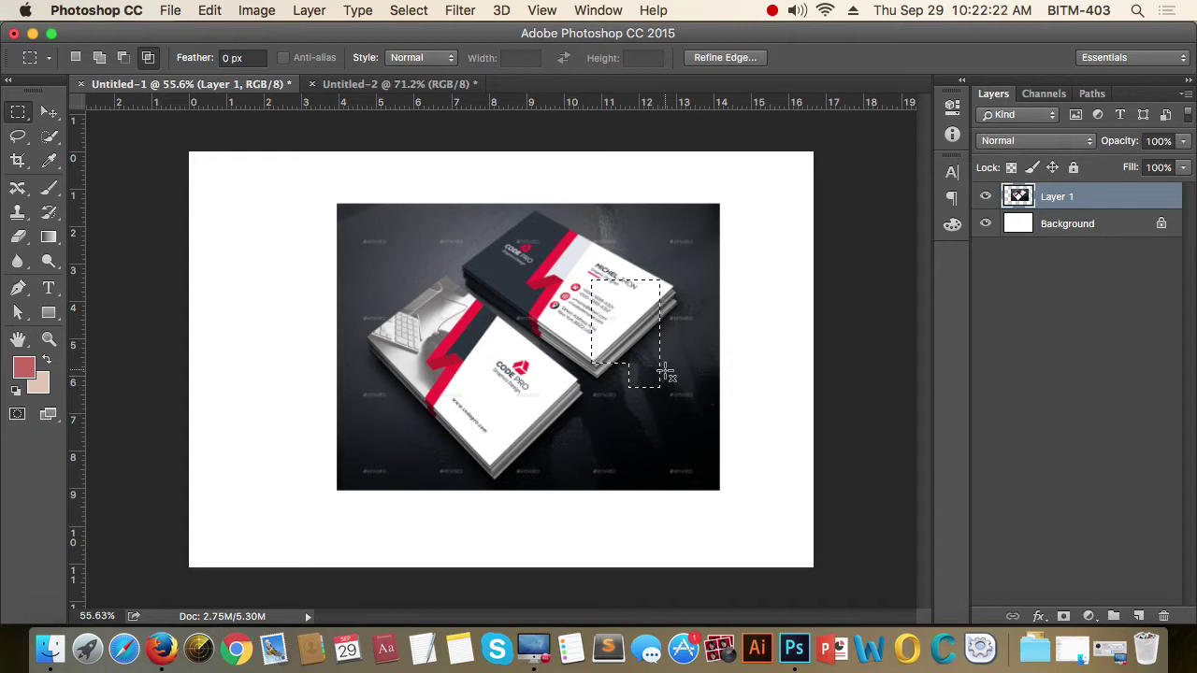
left_click(514, 345)
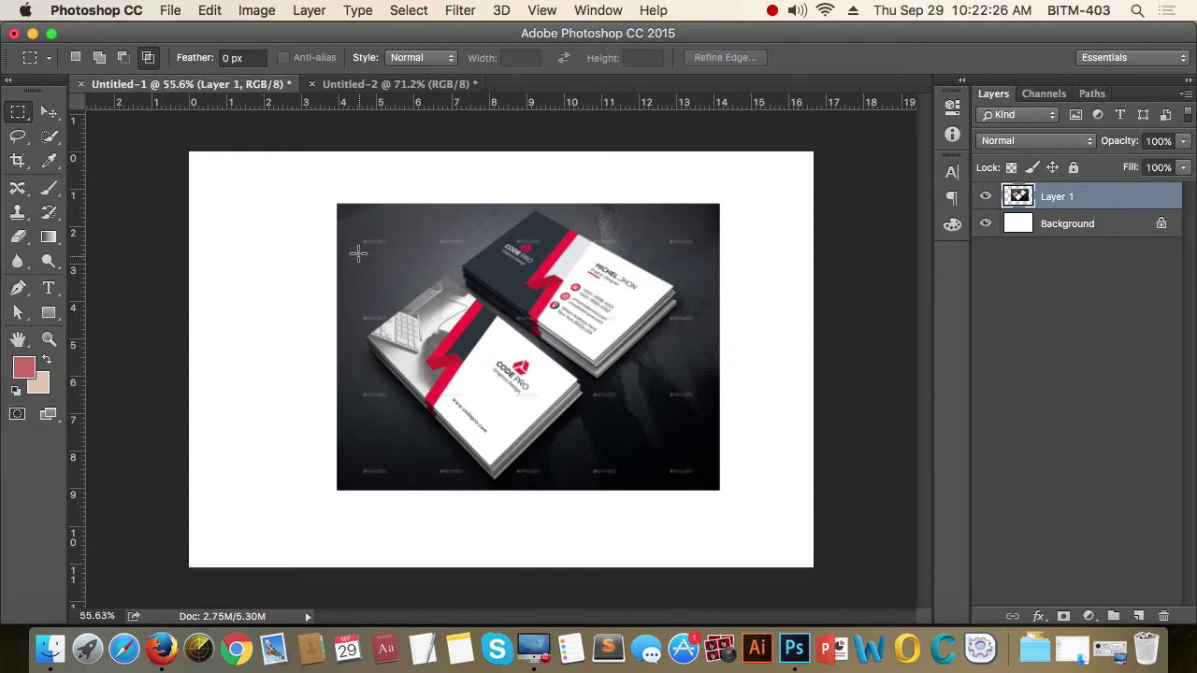
left_click(142, 59)
left_click(149, 62)
Draw and clear several practice rectangular selections in New selection mode.
left_click_drag(366, 249, 566, 397)
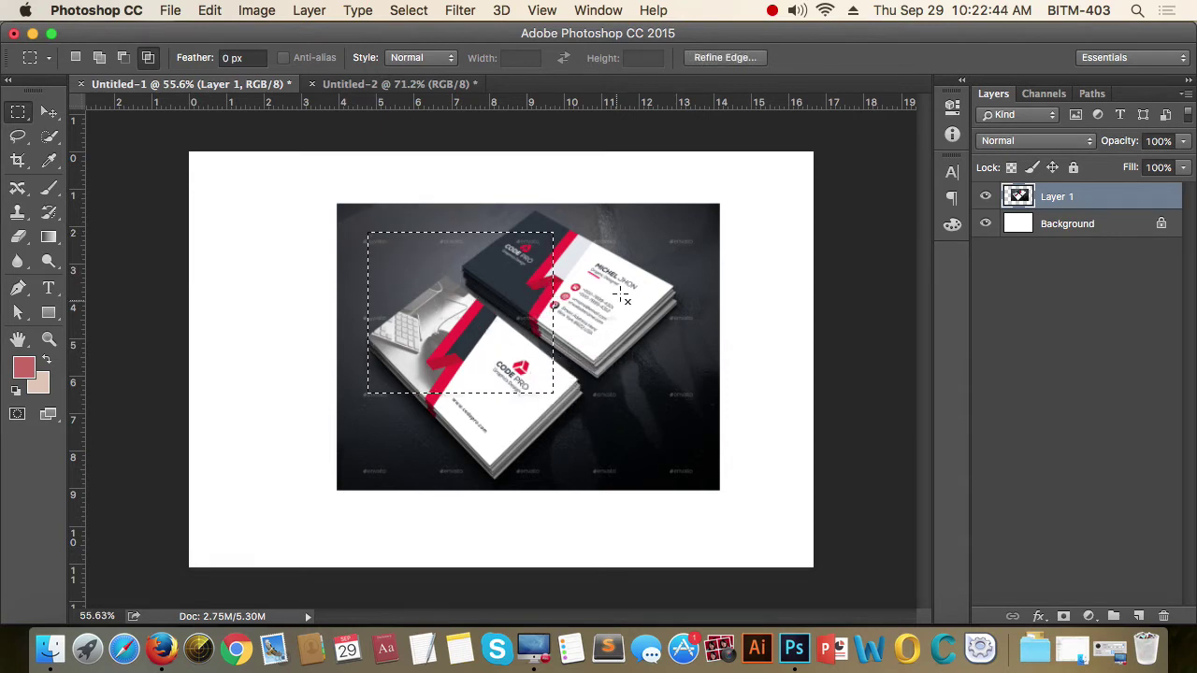
left_click(503, 270)
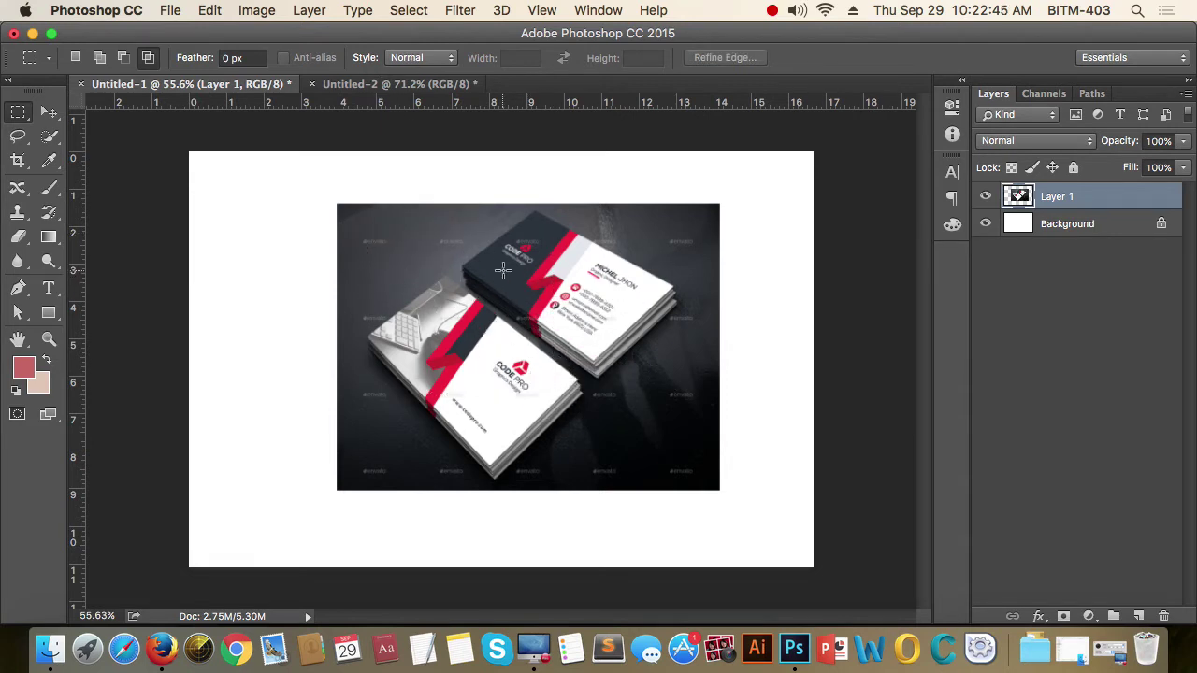
left_click(76, 57)
left_click_drag(404, 240, 611, 424)
left_click(661, 337)
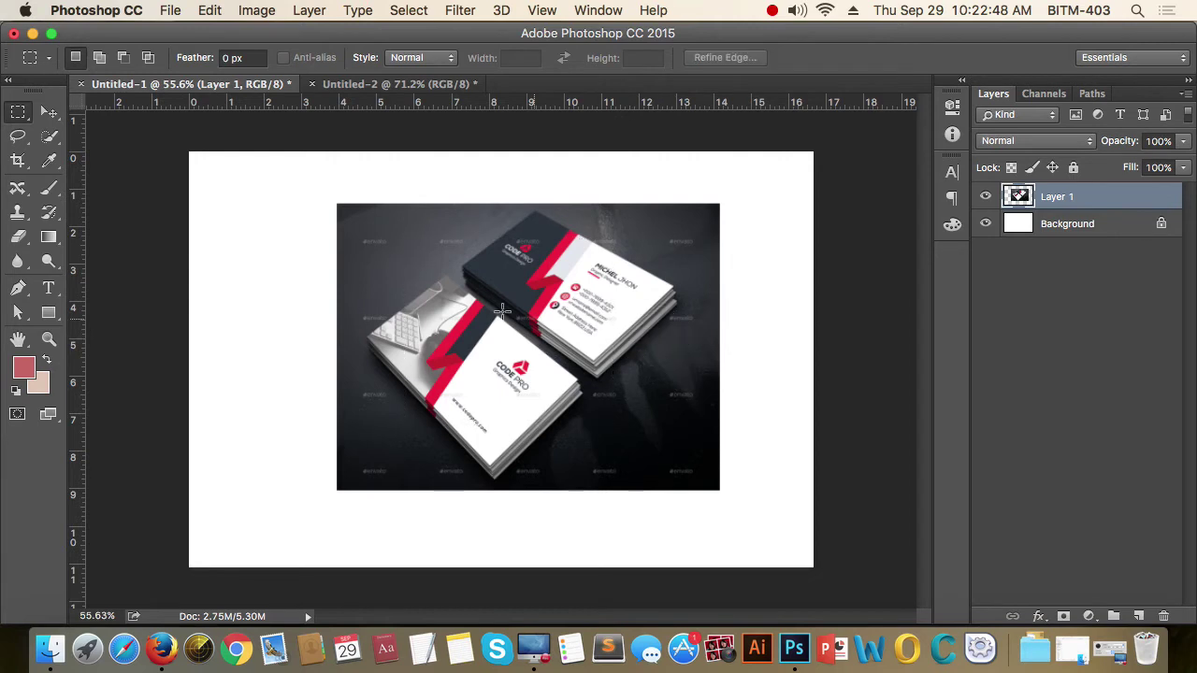
mouse_move(392, 243)
left_mouse_down()
mouse_move(454, 267)
mouse_move(548, 425)
left_mouse_up()
left_click(651, 384)
Set the marquee Style to Fixed Ratio 2:1 and draw a 2:1 selection over the image.
left_click(447, 61)
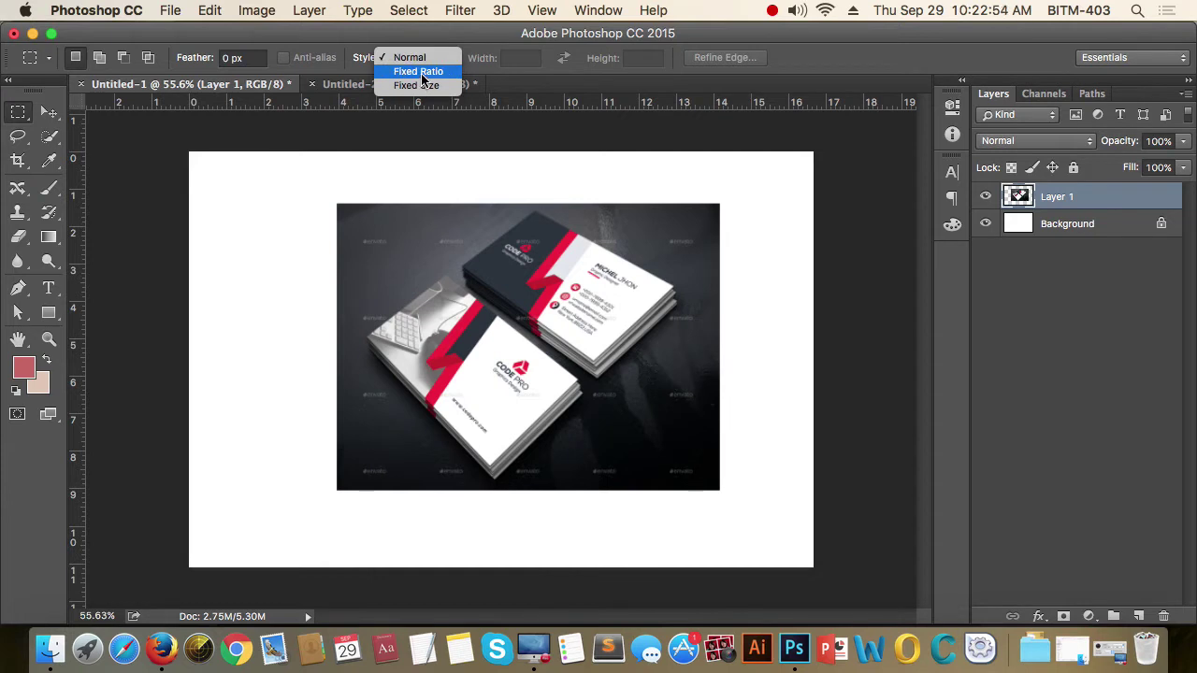
left_click(422, 73)
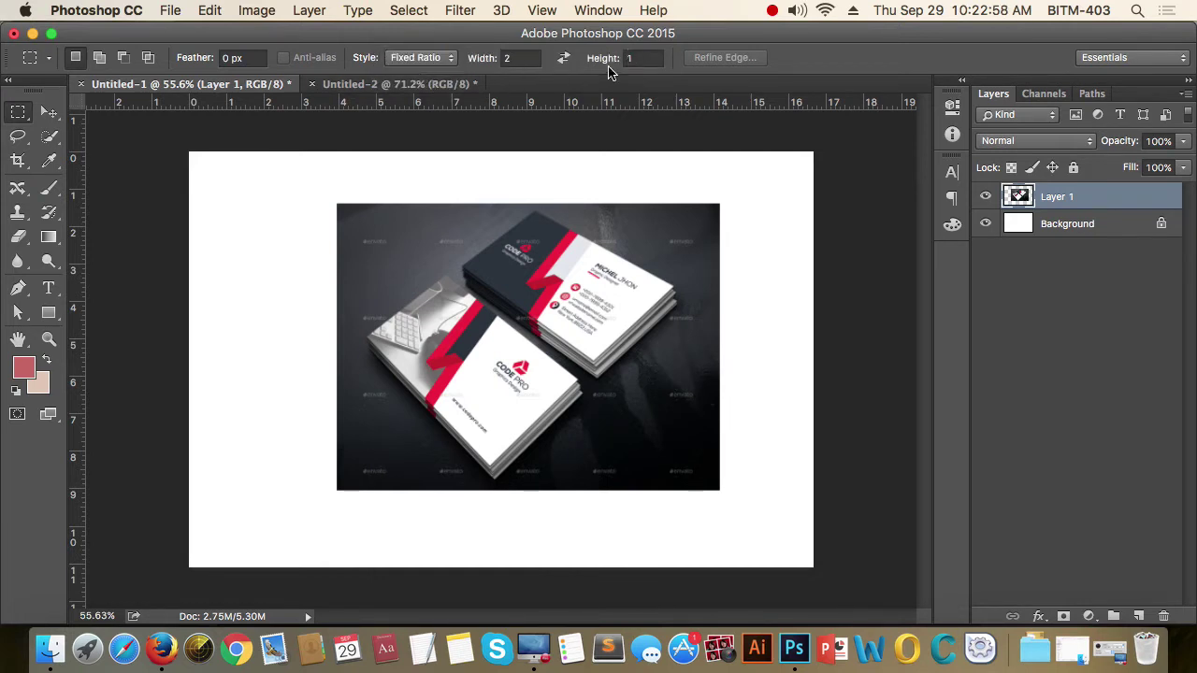
mouse_move(376, 246)
left_mouse_down()
mouse_move(585, 374)
mouse_move(731, 422)
mouse_move(573, 288)
mouse_move(686, 382)
mouse_move(567, 372)
mouse_move(815, 435)
mouse_move(628, 348)
mouse_move(794, 433)
mouse_move(817, 469)
mouse_move(520, 313)
mouse_move(817, 435)
mouse_move(850, 316)
mouse_move(521, 405)
mouse_move(794, 492)
mouse_move(543, 353)
mouse_move(673, 441)
mouse_move(631, 401)
mouse_move(796, 473)
mouse_move(536, 330)
mouse_move(814, 449)
mouse_move(684, 564)
mouse_move(631, 436)
mouse_move(620, 621)
mouse_move(740, 494)
mouse_move(534, 499)
mouse_move(753, 591)
mouse_move(580, 470)
mouse_move(726, 527)
mouse_move(731, 422)
left_mouse_up()
Set the marquee Style to Fixed Size 96 × 96 px and place square selections on the photo.
left_click(763, 204)
left_click(452, 59)
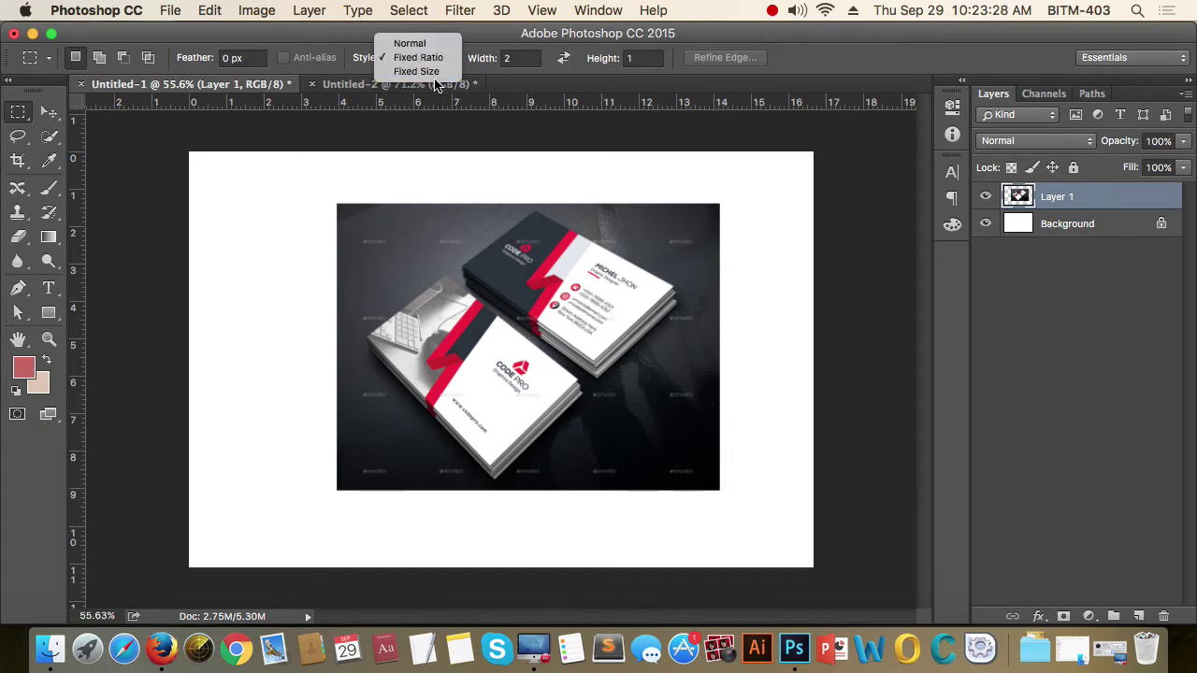
left_click(445, 76)
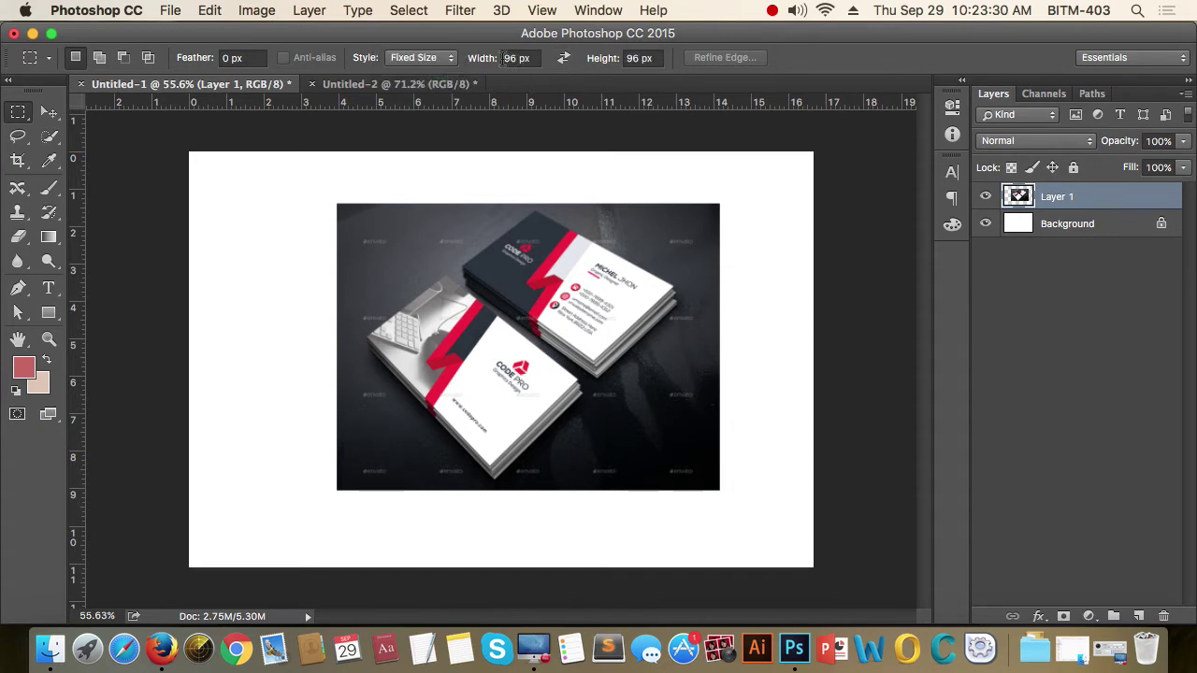
left_click(428, 246)
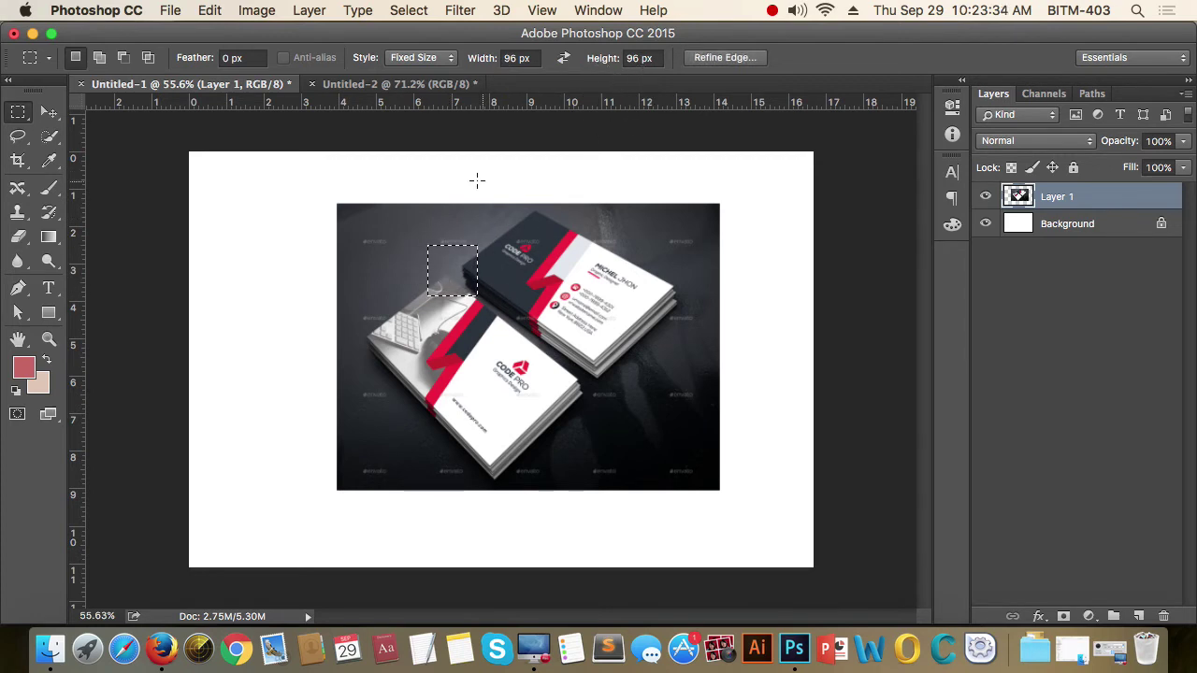
left_click(500, 213)
Deselect and reposition the 96 px square until it sits over the dark card's logo.
key("super+d")
left_click(529, 278)
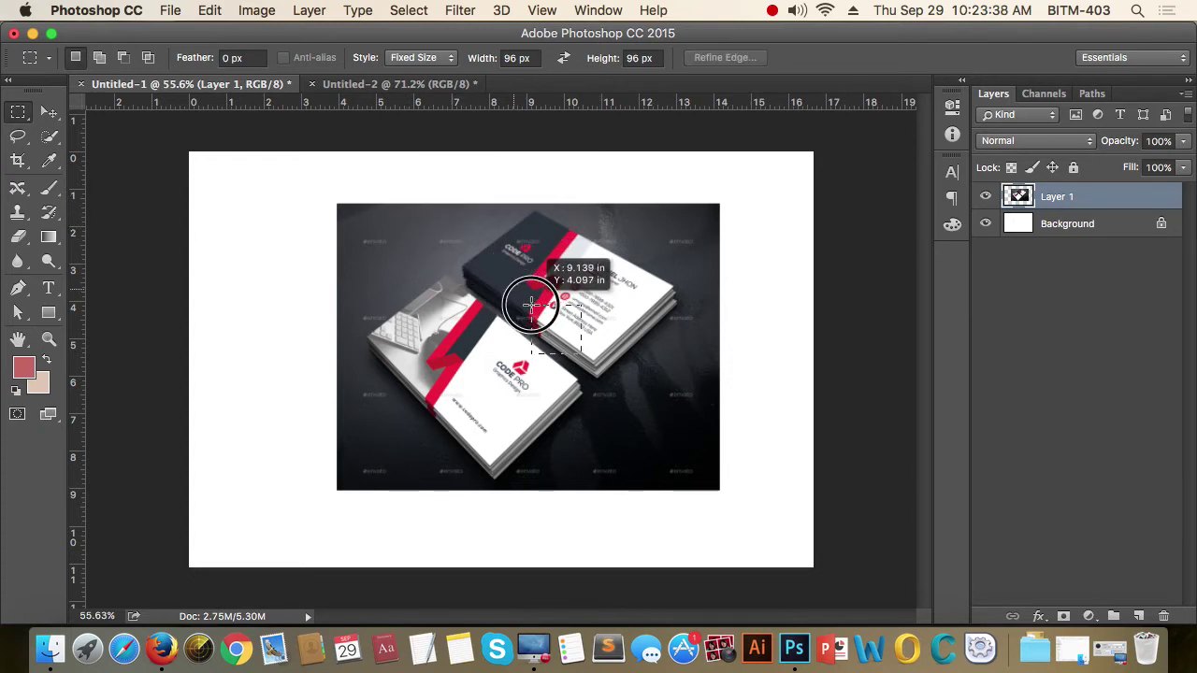
left_click(428, 235)
left_click(503, 218)
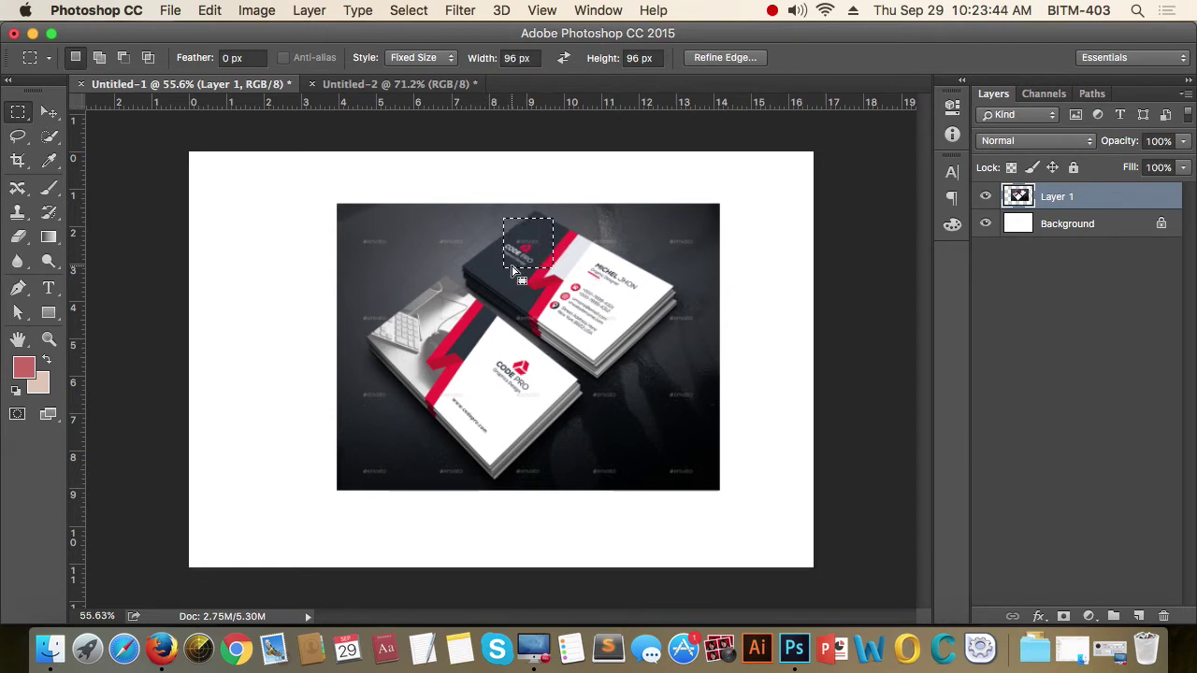
left_click(451, 62)
Reset the marquee Style to Normal, clear the square, and keep the Rectangular Marquee Tool.
left_click(434, 29)
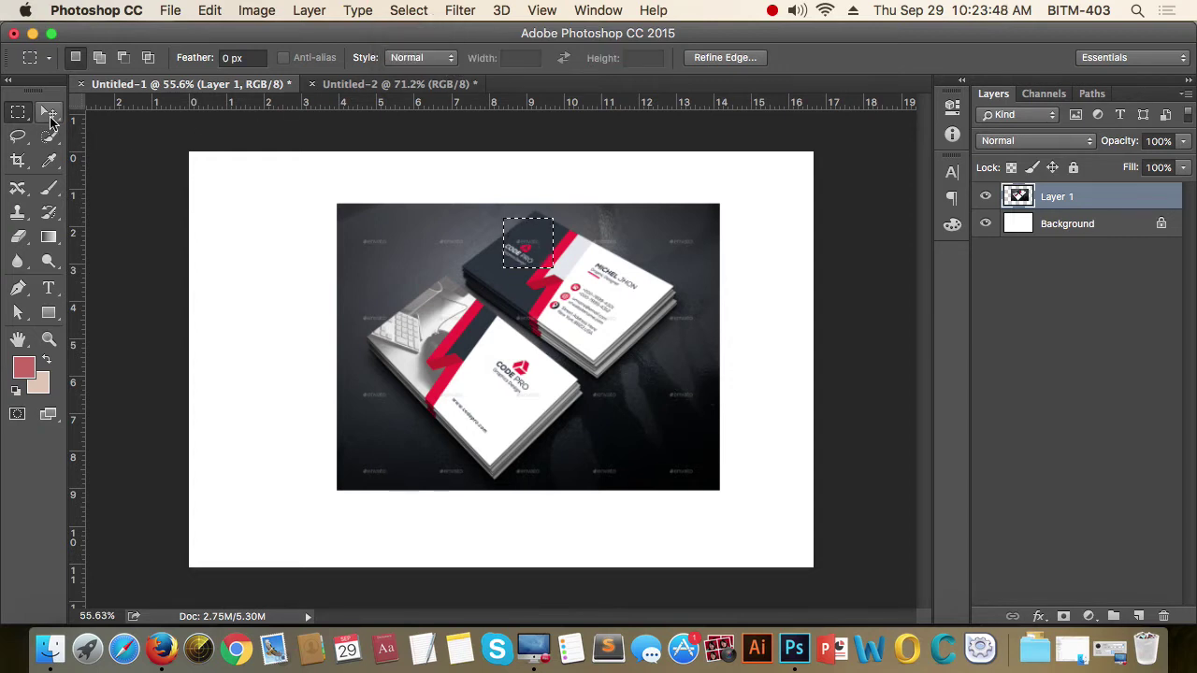
left_click(497, 312)
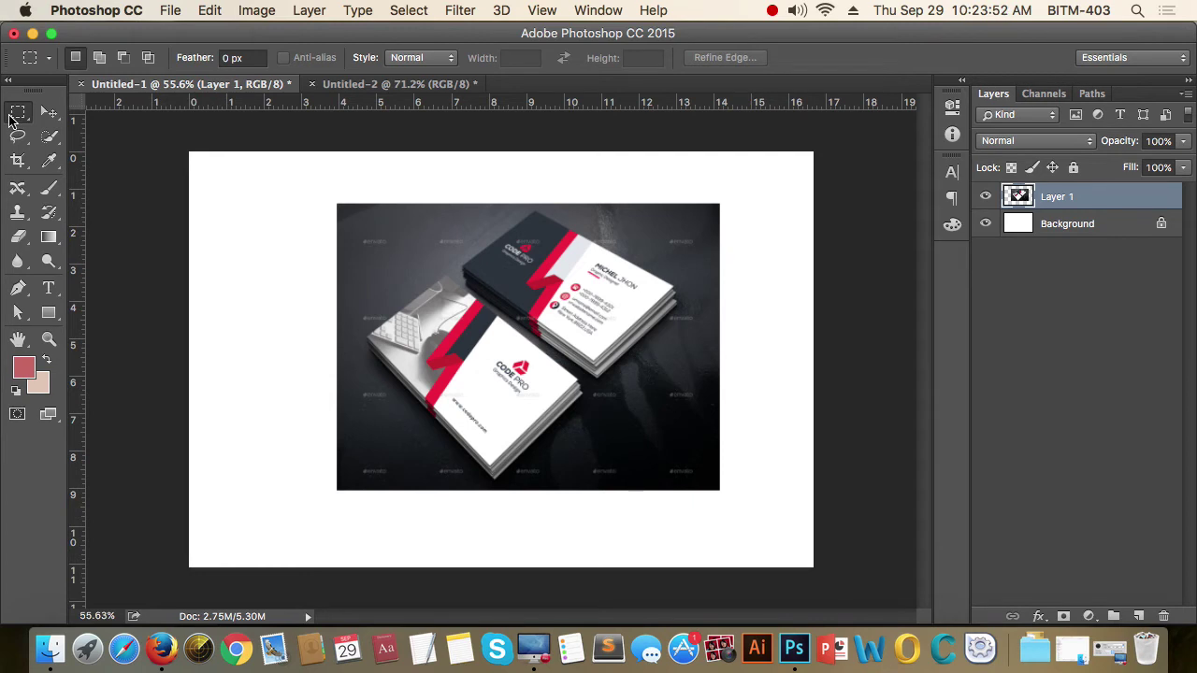
right_click(12, 116)
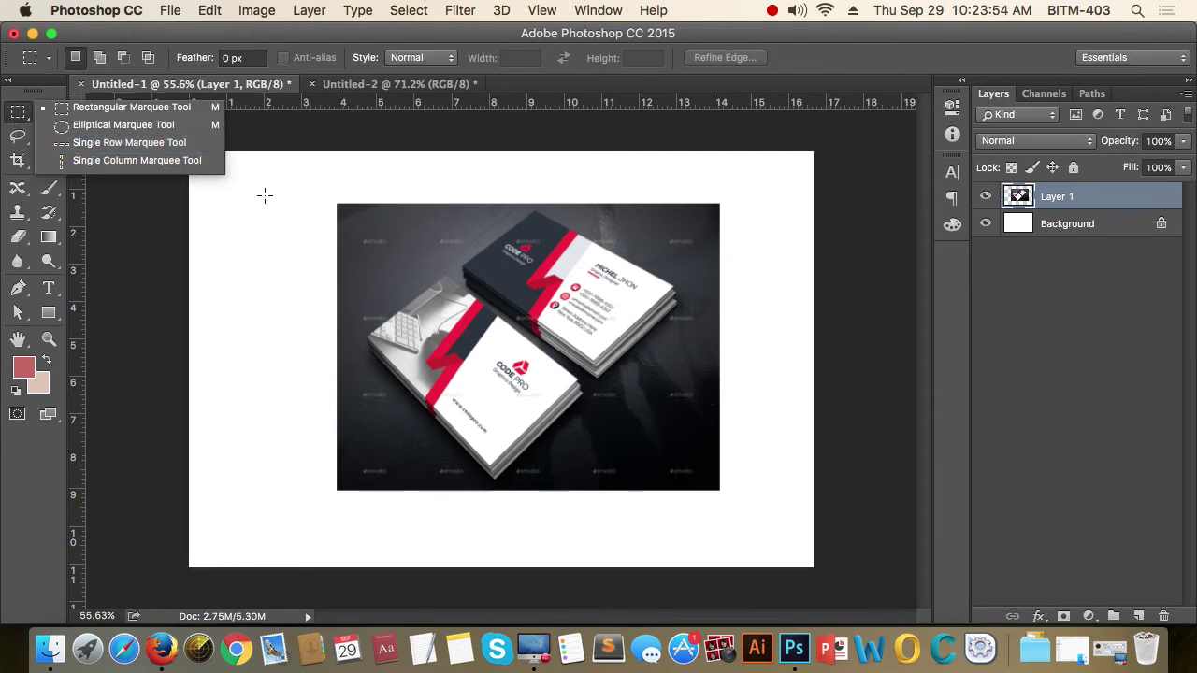
left_click(112, 110)
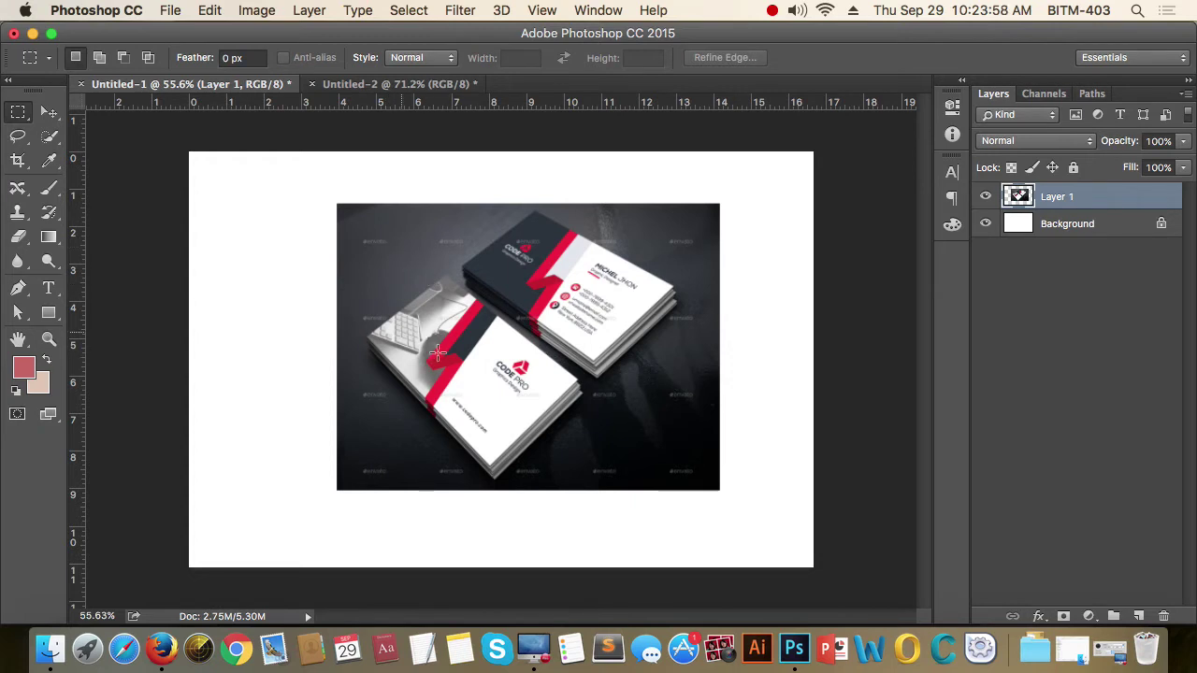
After a few practice selections, draw a free rectangle around the lower-left card.
mouse_move(343, 208)
left_mouse_down()
mouse_move(488, 333)
mouse_move(448, 286)
mouse_move(523, 342)
mouse_move(446, 301)
mouse_move(548, 369)
mouse_move(455, 299)
mouse_move(502, 336)
mouse_move(566, 358)
left_mouse_up()
left_click(574, 286)
mouse_move(387, 236)
left_mouse_down()
mouse_move(652, 347)
mouse_move(519, 395)
left_mouse_up()
left_click(583, 290)
left_click_drag(359, 276, 558, 460)
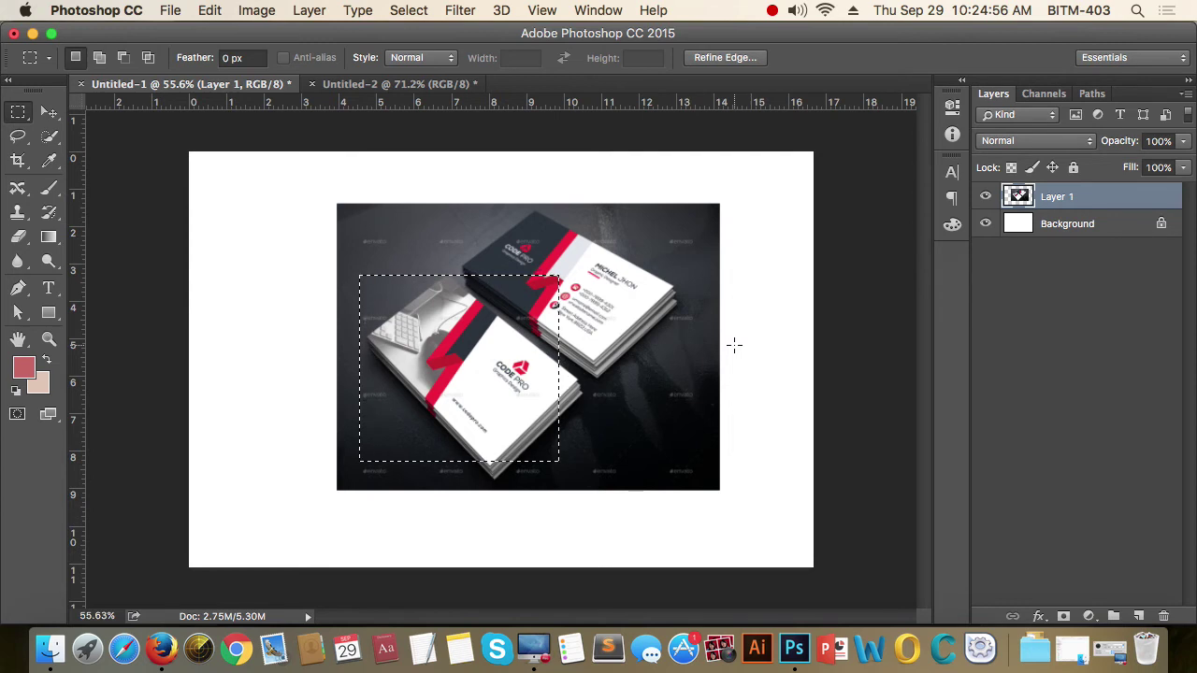
left_click(985, 200)
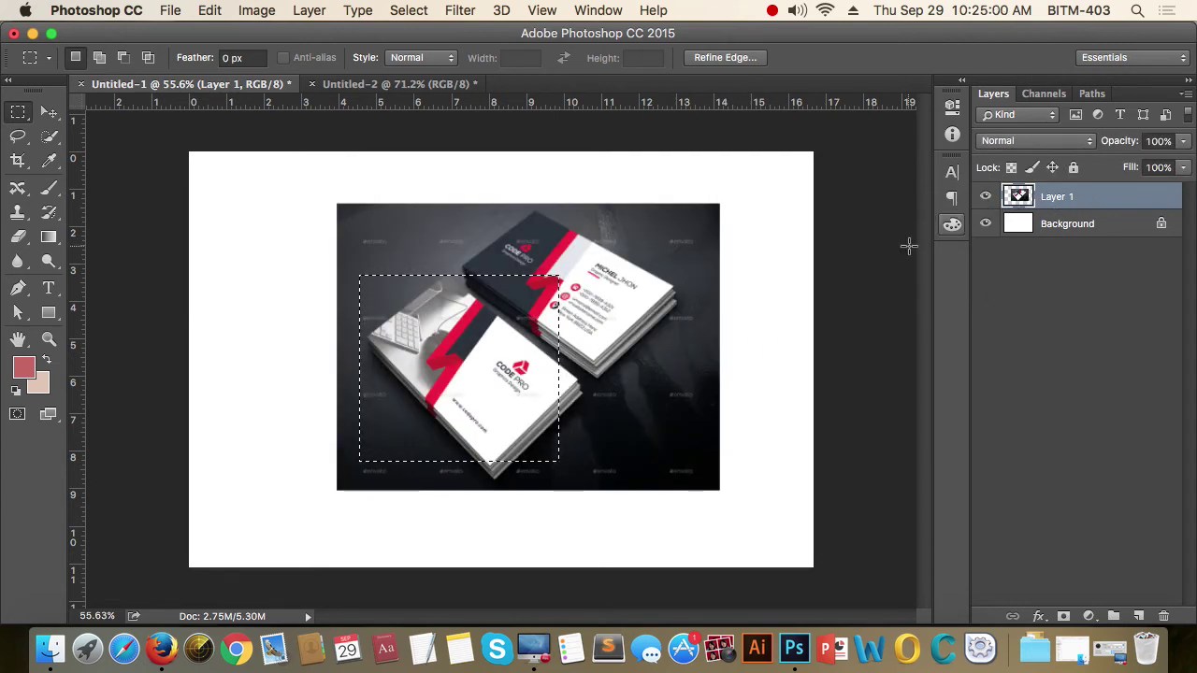
key("super+c")
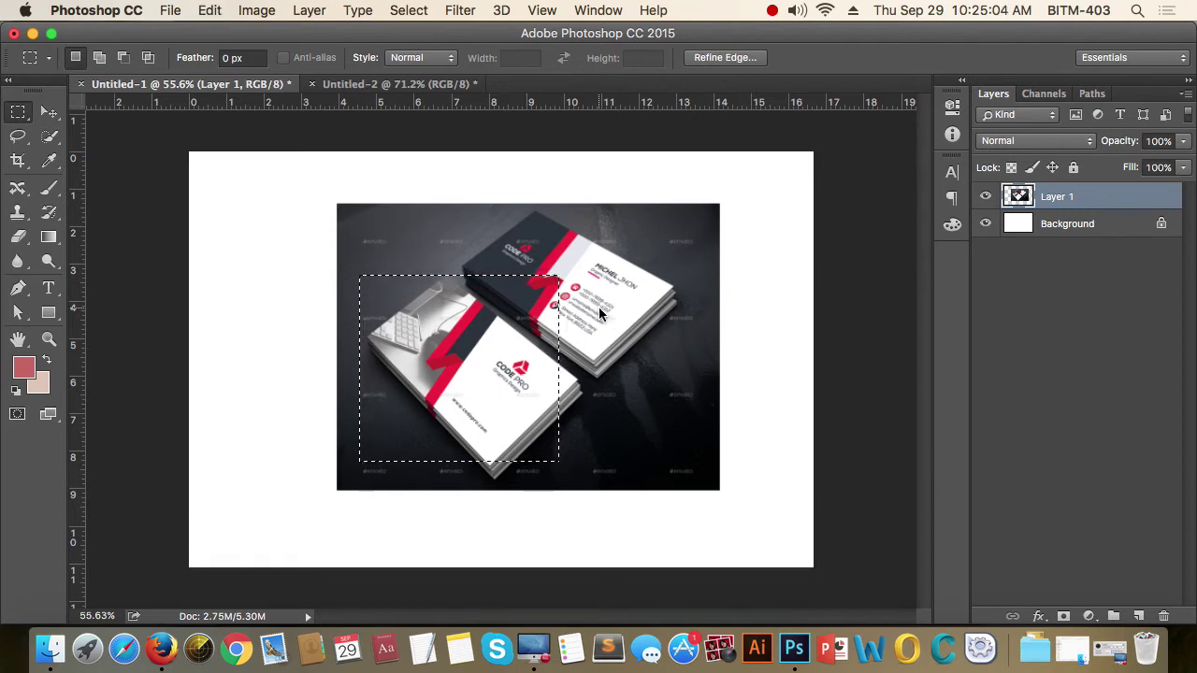
key("super+v")
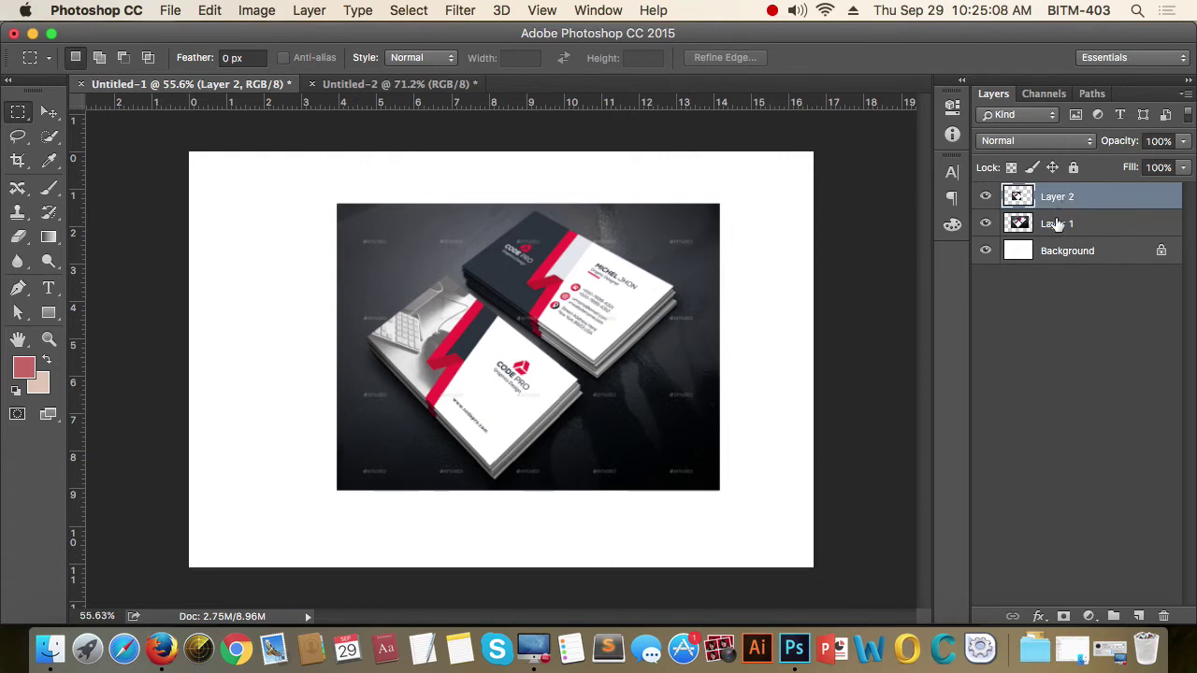
left_click(985, 224)
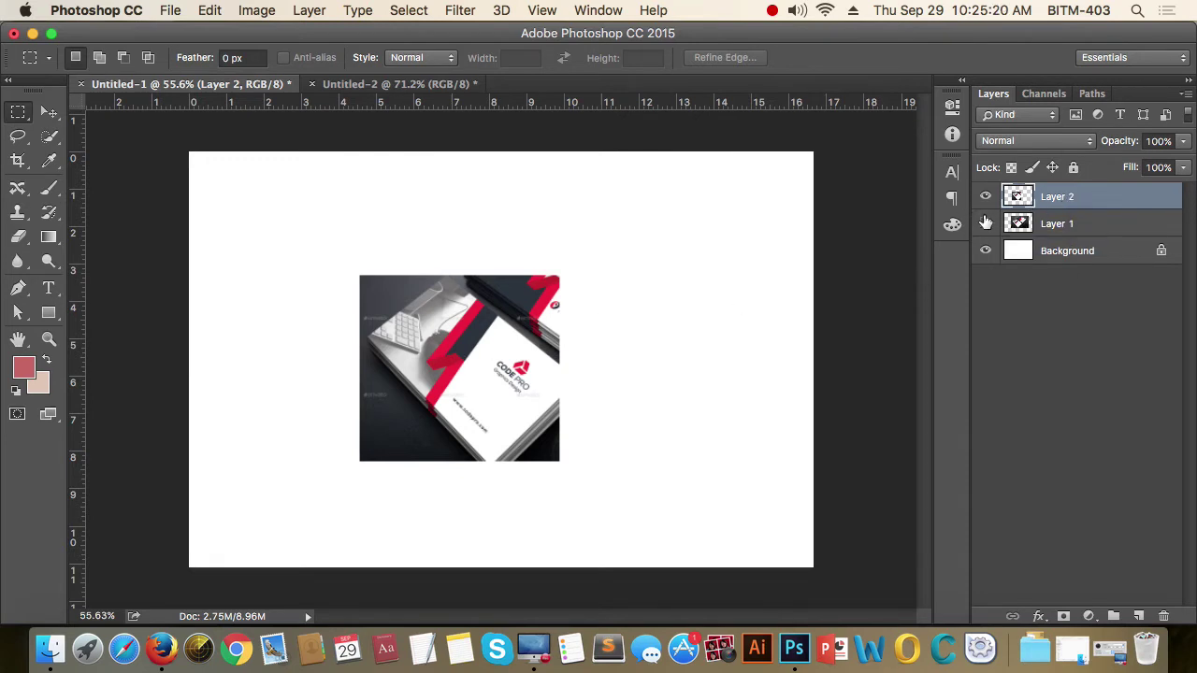
left_click(985, 224)
key("super+e")
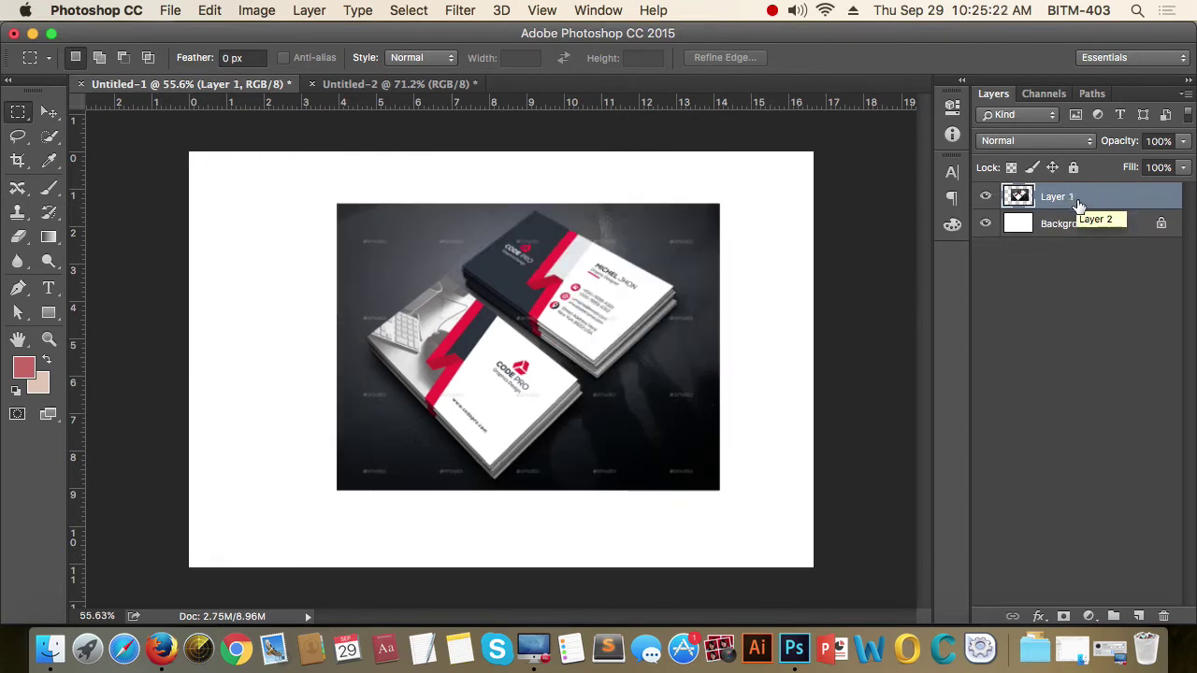
left_click_drag(384, 266, 585, 418)
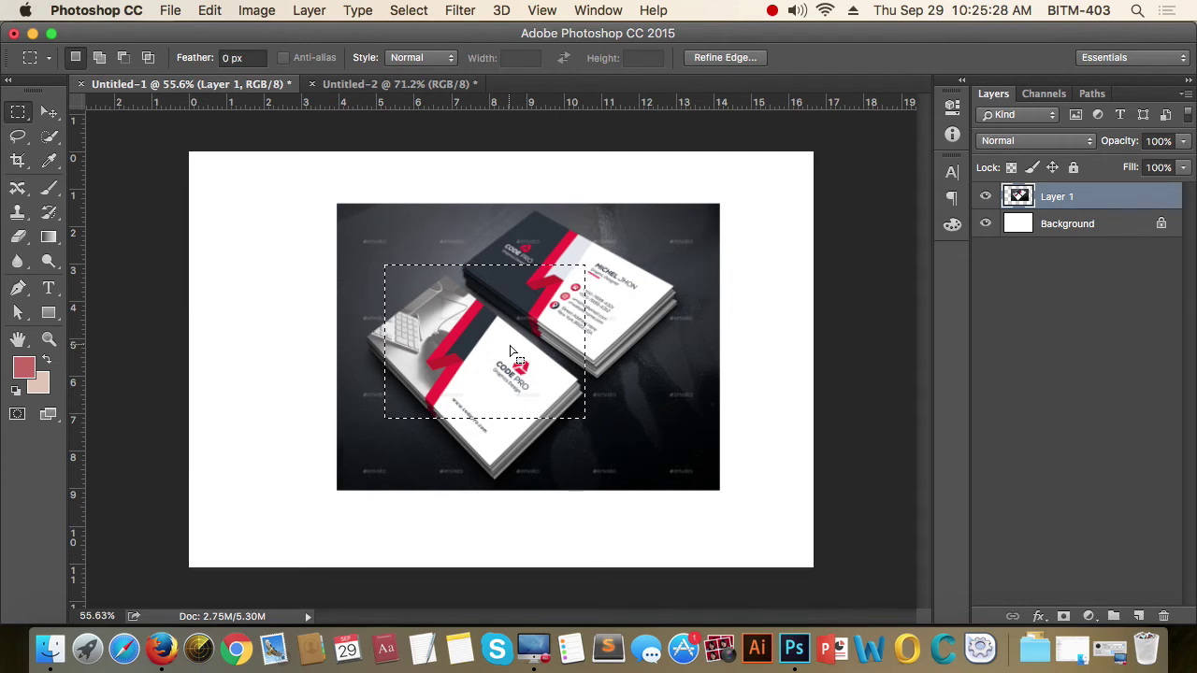
key("Delete")
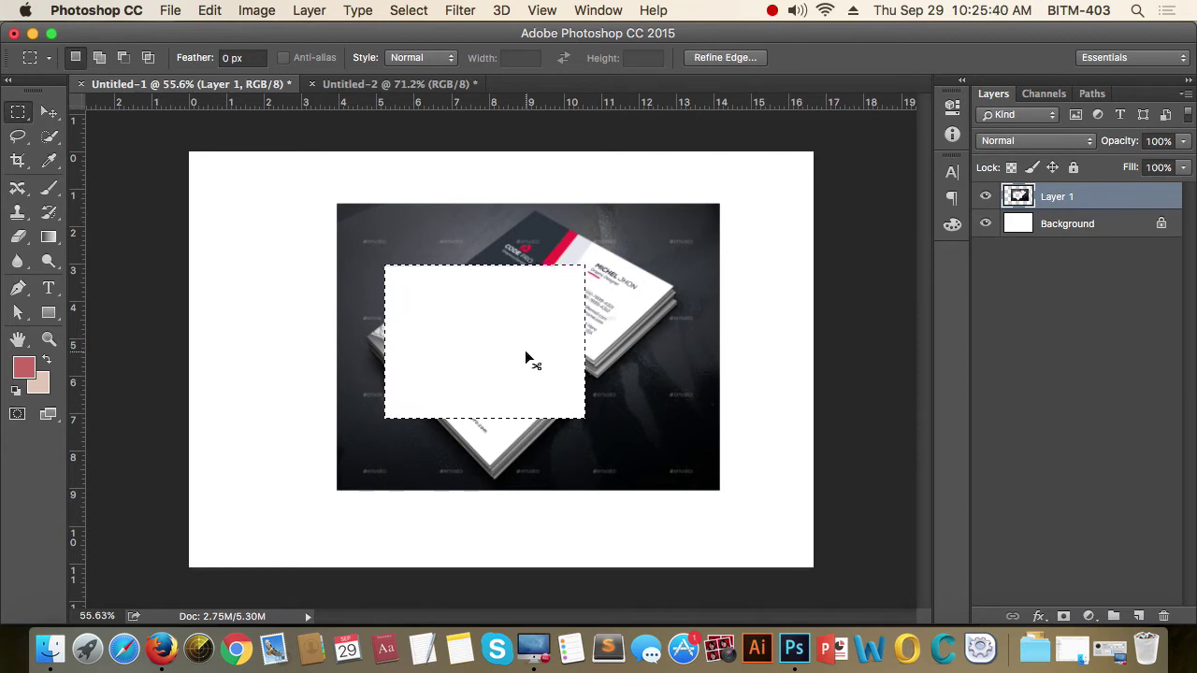
key("ctrl+z")
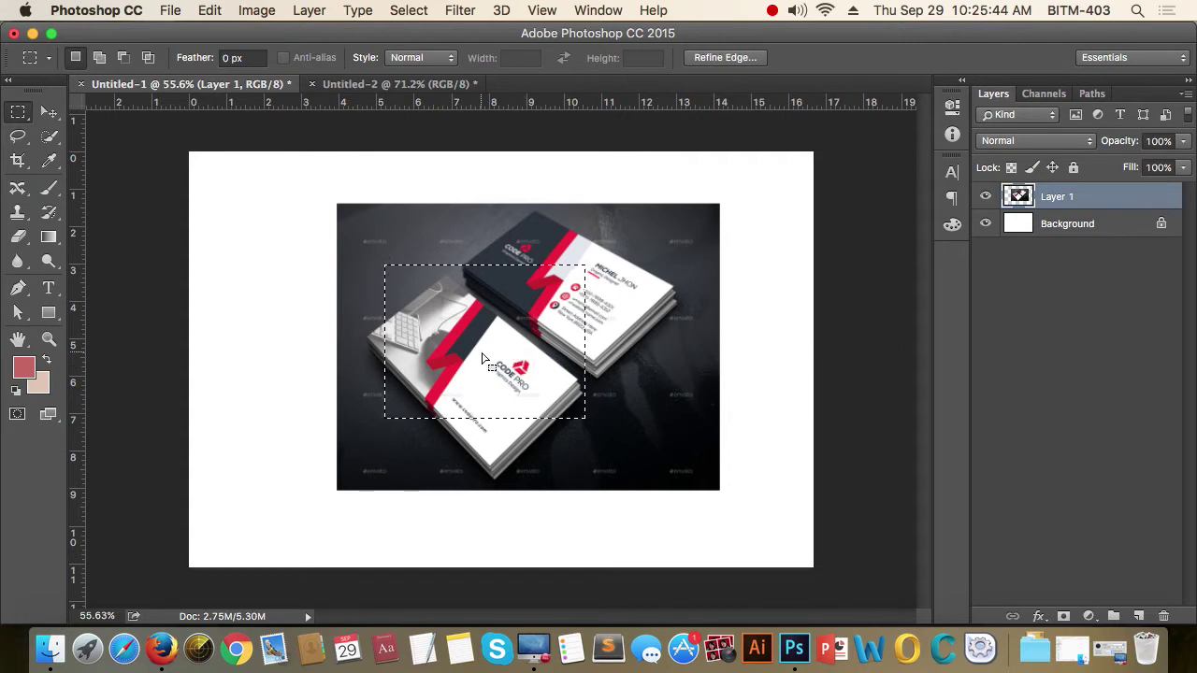
key("ctrl+x")
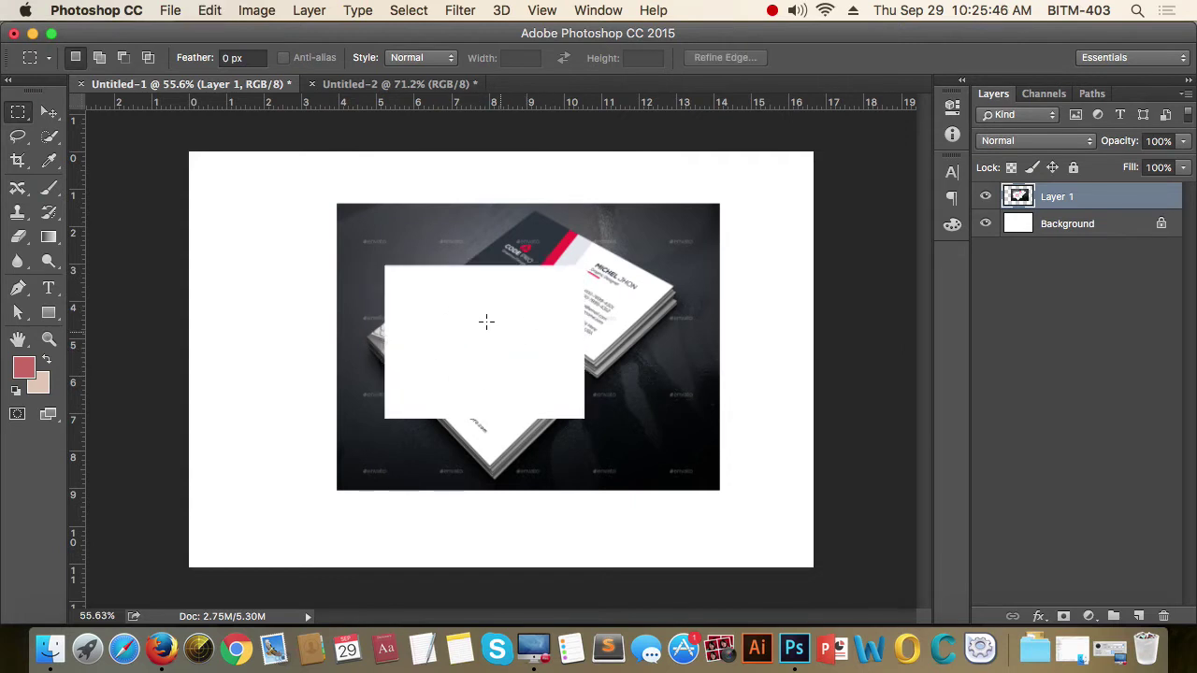
key("ctrl+v")
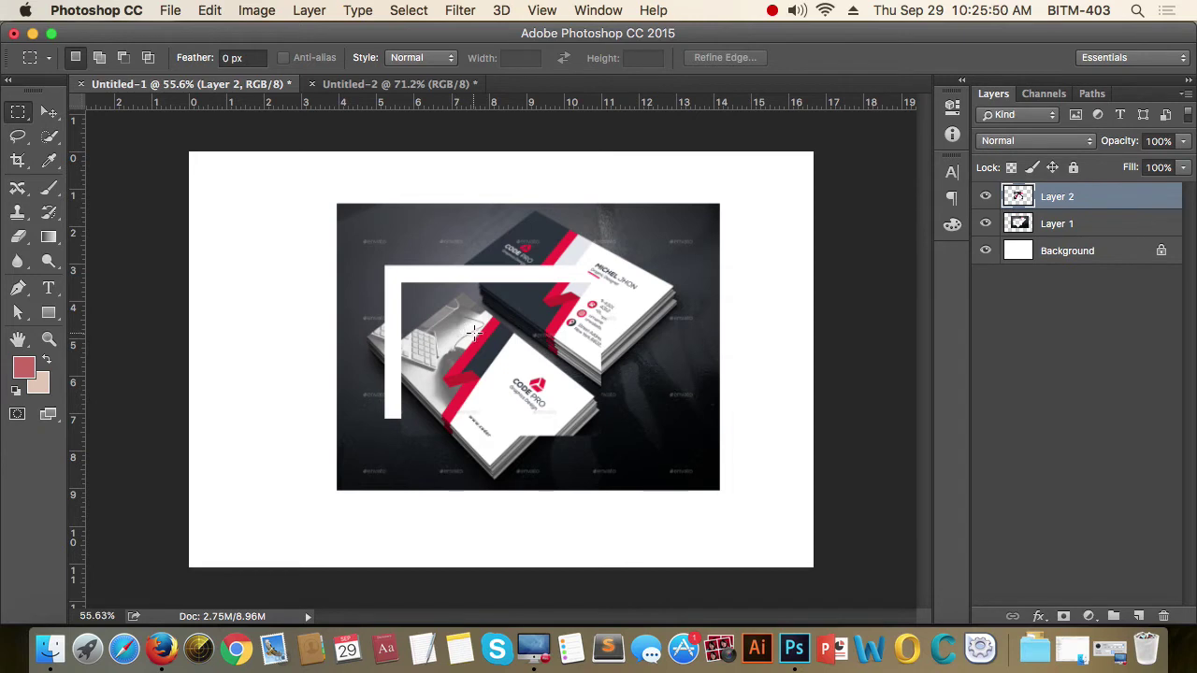
key("ctrl+alt+z")
key("ctrl+alt+z")
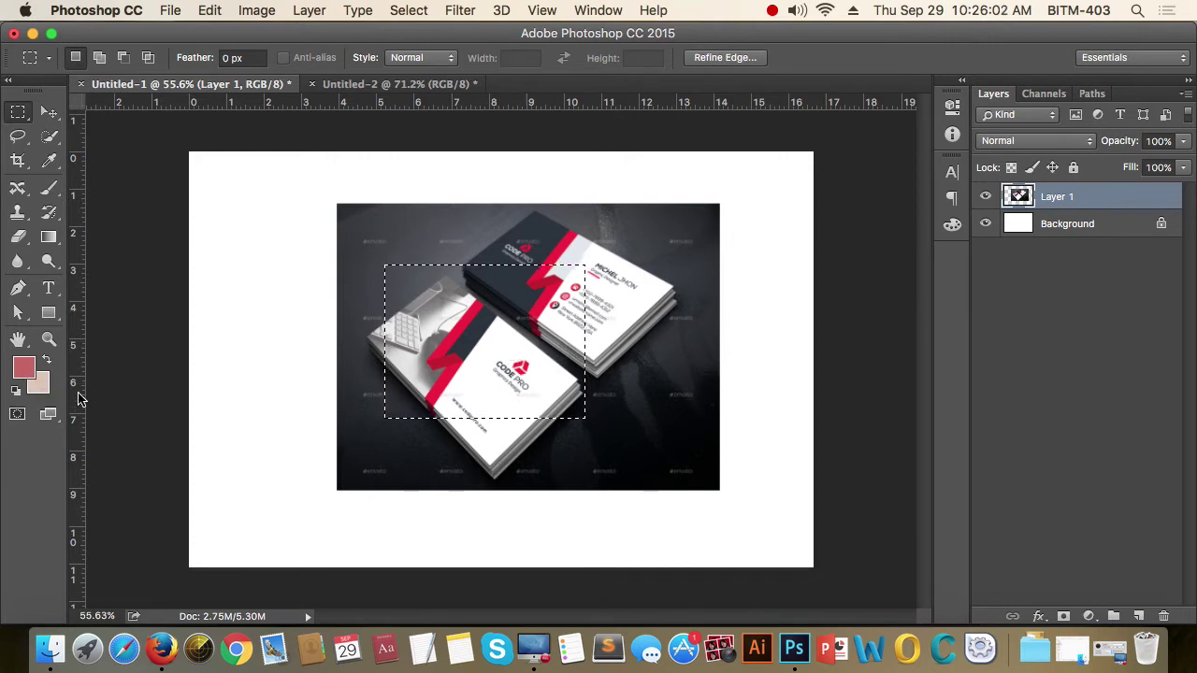
Try foreground and background fills, shift the selection, then fill it with the reddish foreground colour.
key("alt+BackSpace")
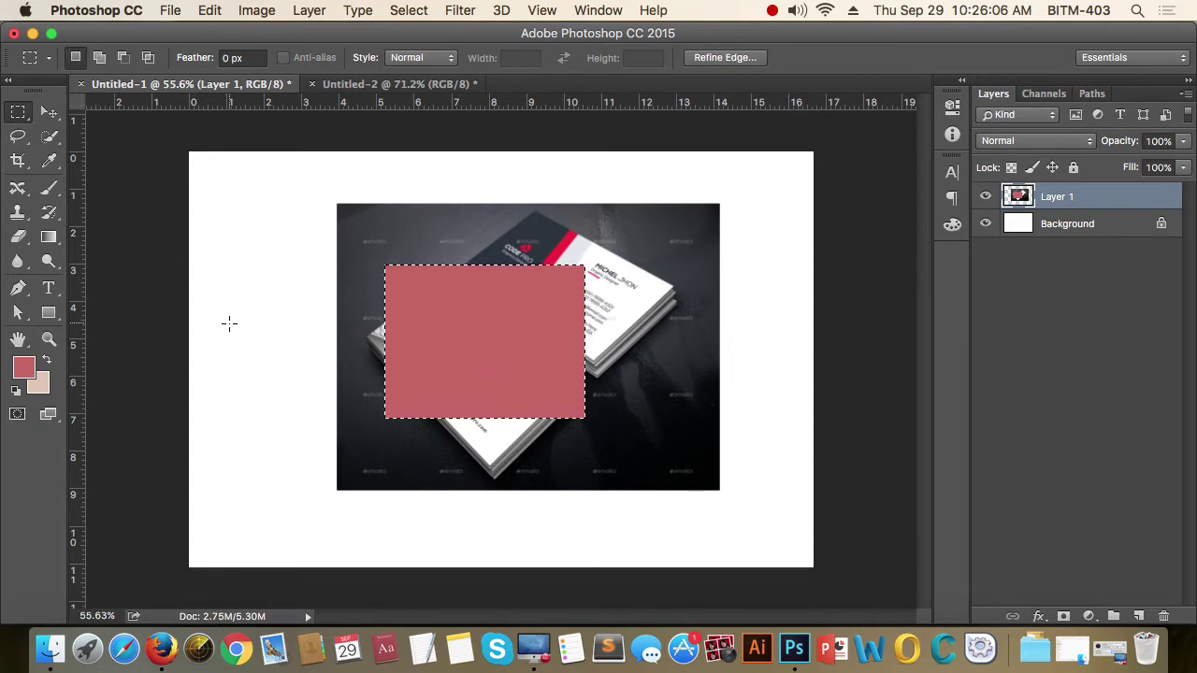
key("ctrl+BackSpace")
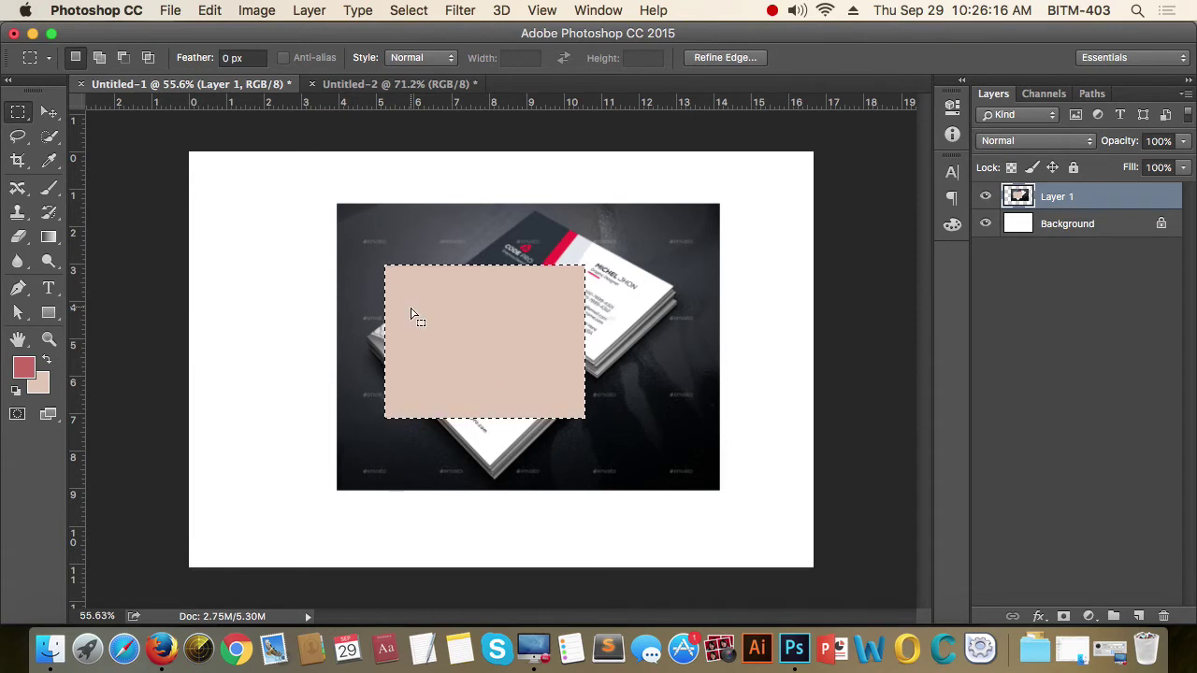
key("alt+BackSpace")
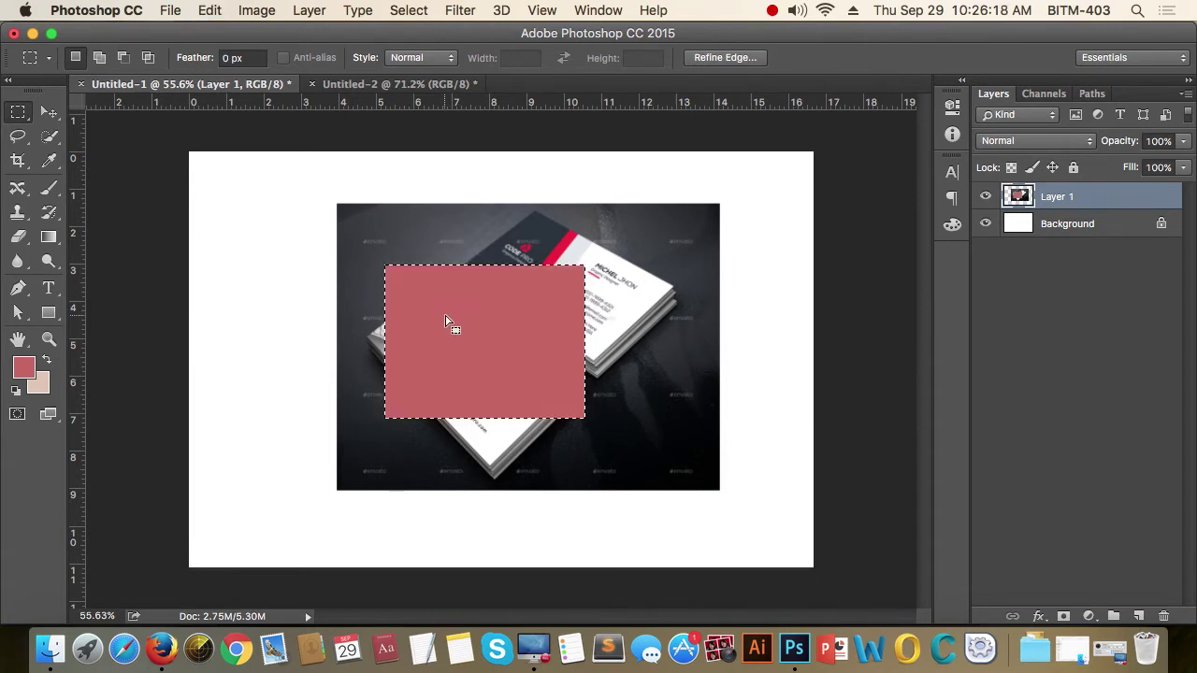
key("ctrl+z")
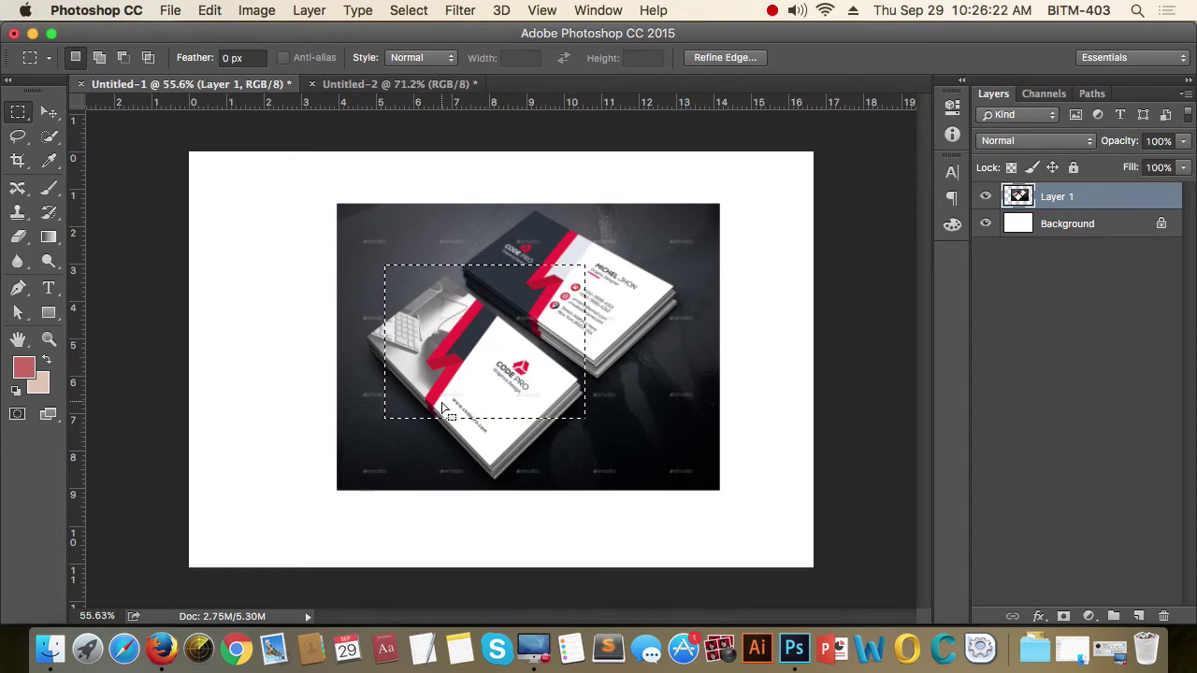
left_click_drag(433, 383, 444, 353)
key("alt+BackSpace")
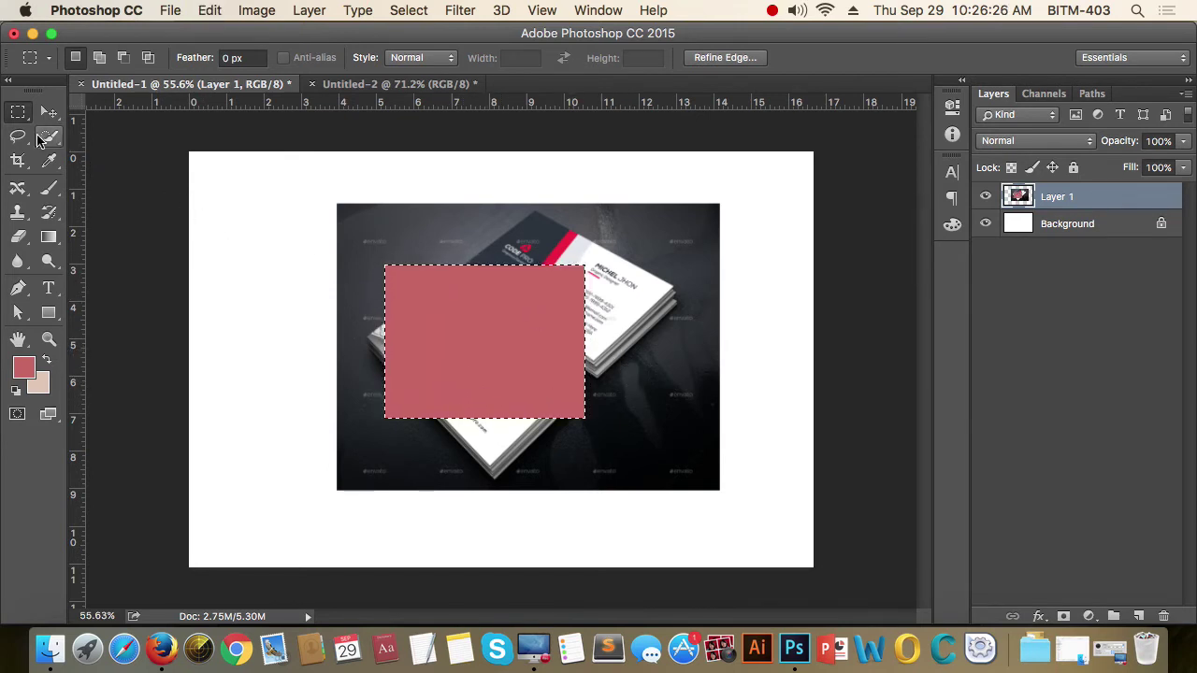
Undo the red rectangle fill and clear the selection.
right_click(17, 112)
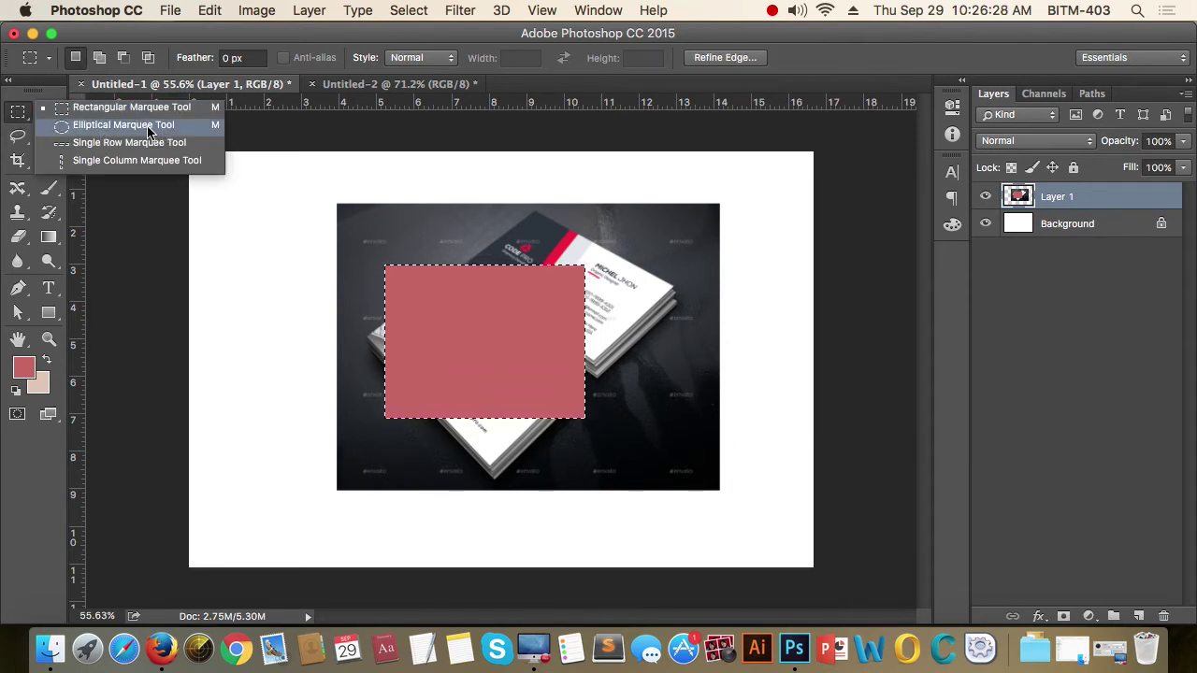
left_click(131, 106)
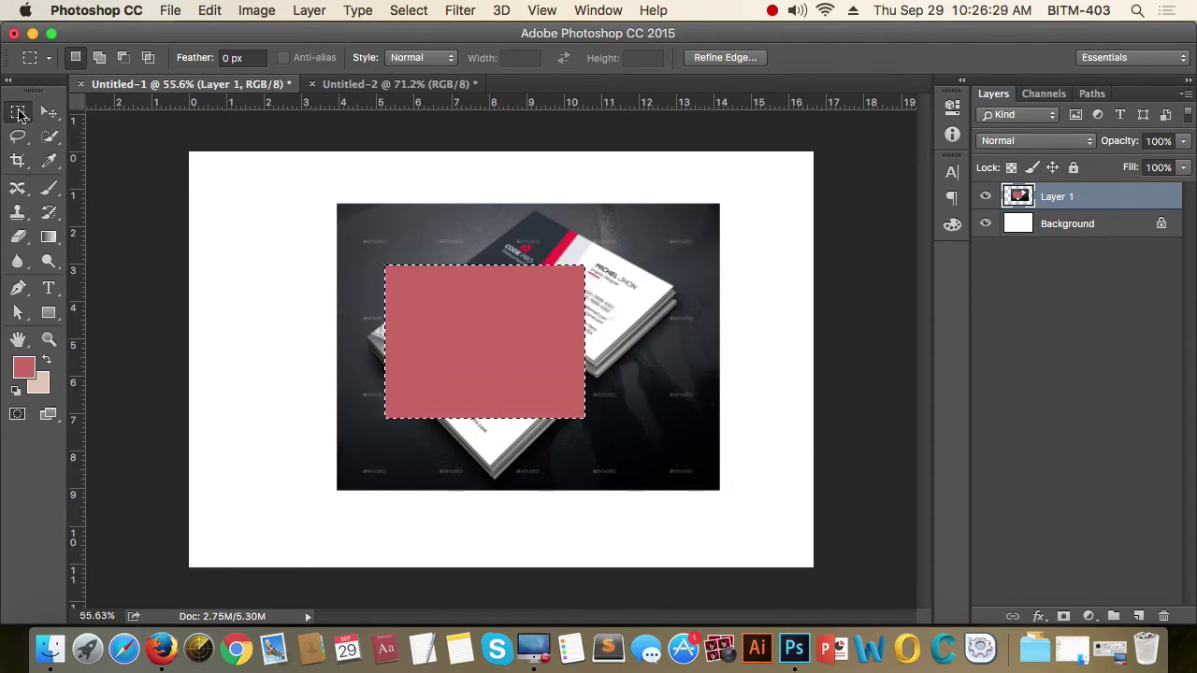
key("ctrl+t")
key("ctrl+z")
left_click(461, 254)
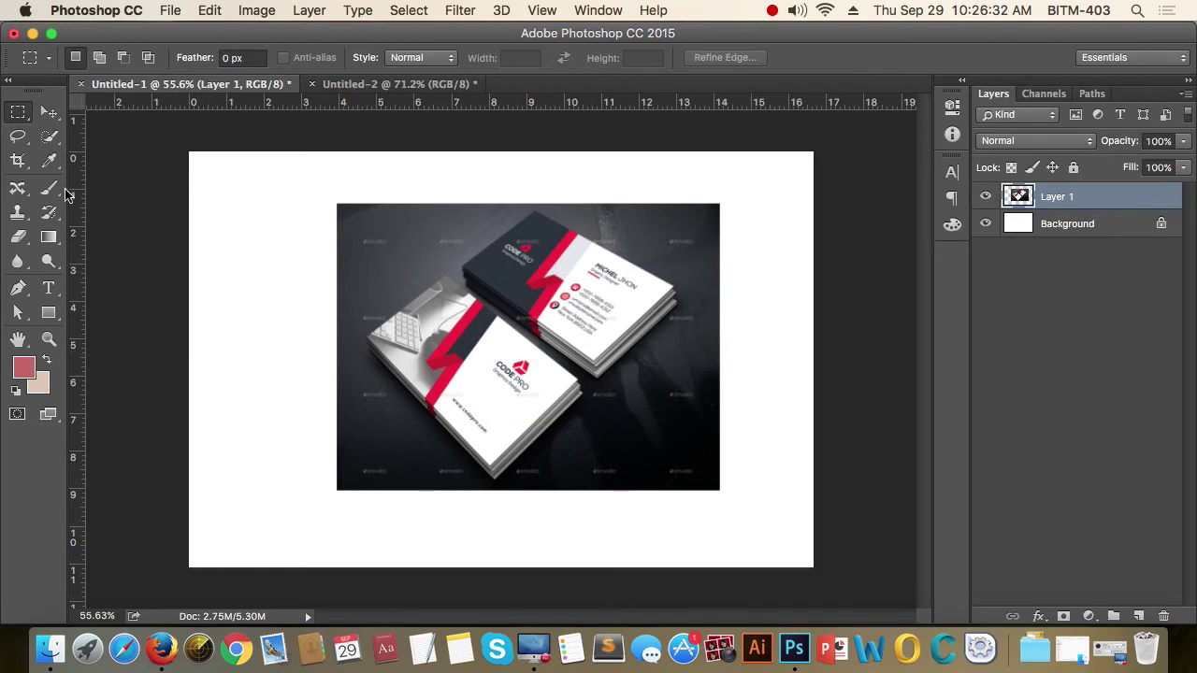
Switch to the Elliptical Marquee Tool, draw an oval over the cards, then deselect.
right_click(17, 112)
left_click(99, 121)
mouse_move(376, 221)
left_mouse_down()
mouse_move(690, 490)
mouse_move(633, 490)
left_mouse_up()
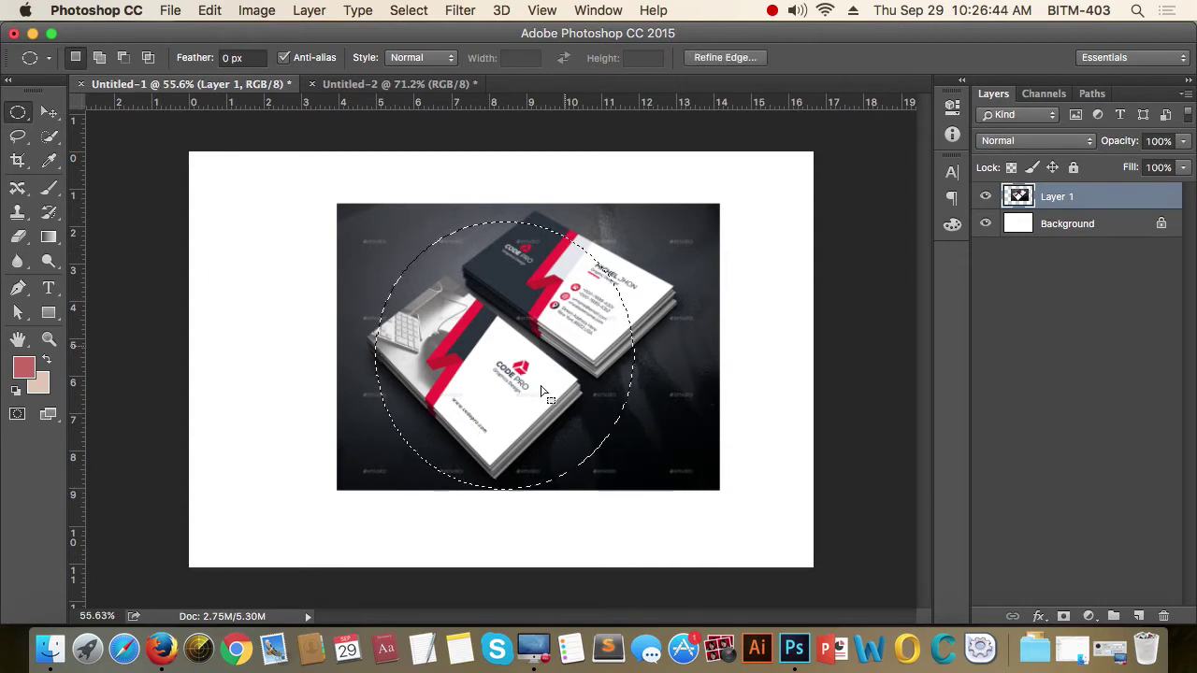
left_click_drag(377, 226, 635, 496)
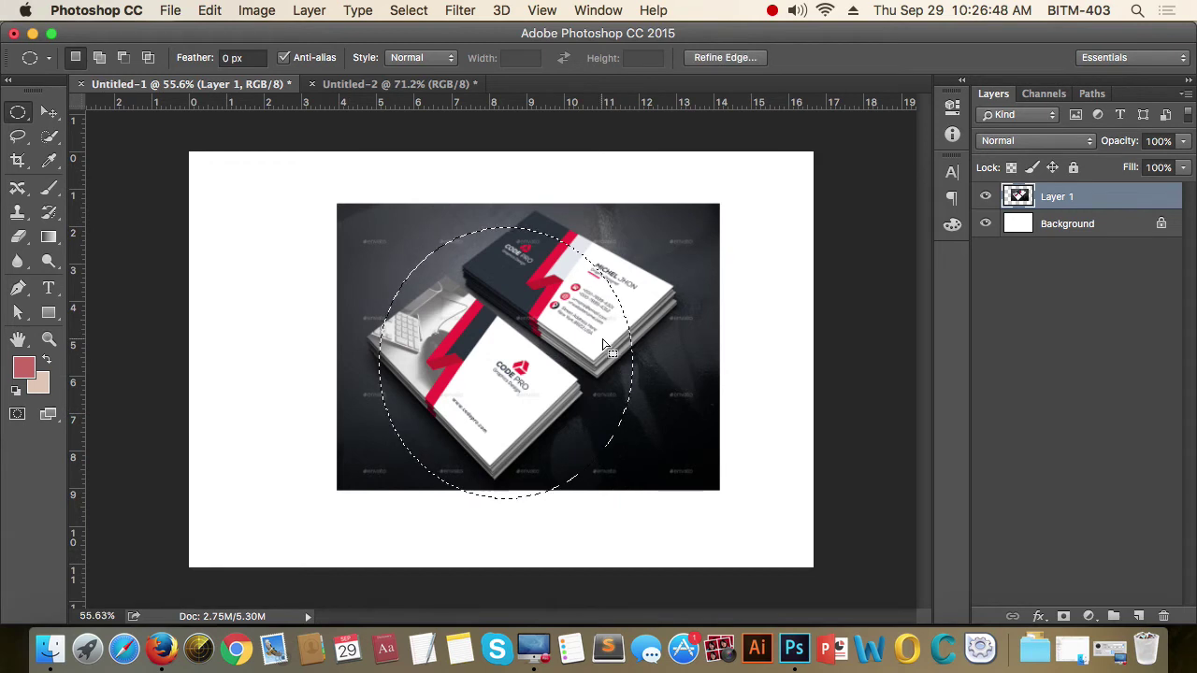
left_click(718, 296)
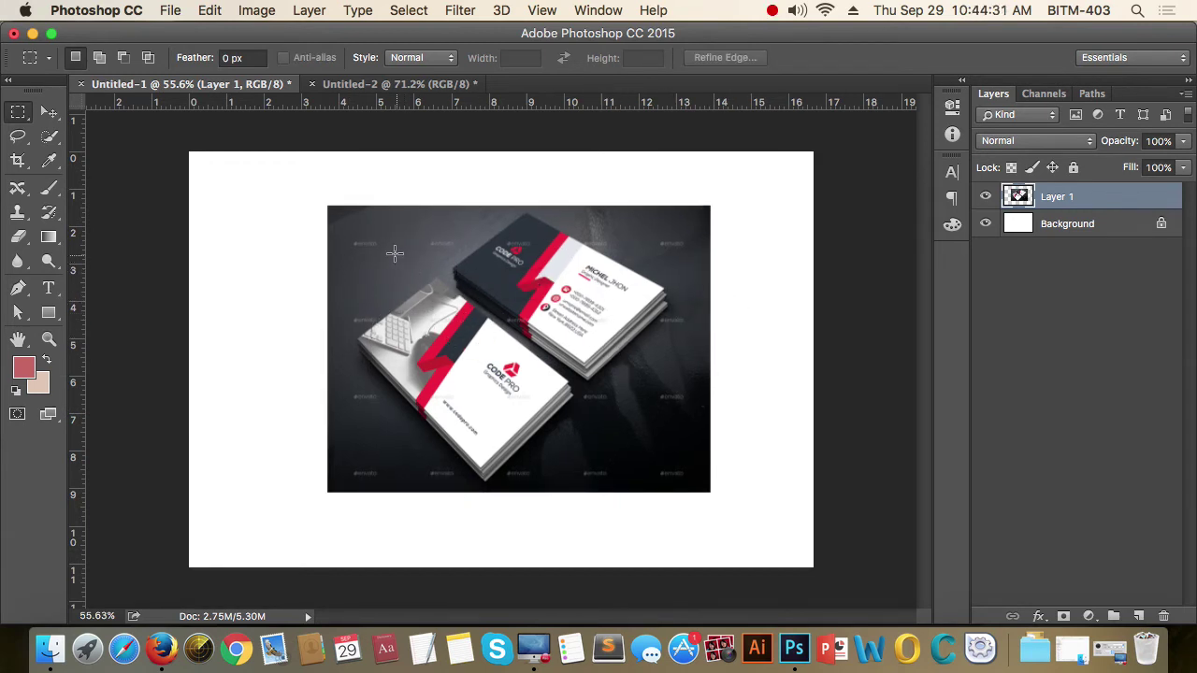
Draw a rectangular marquee across the middle of both business cards, redrawing it until it fits.
left_click_drag(379, 239, 630, 394)
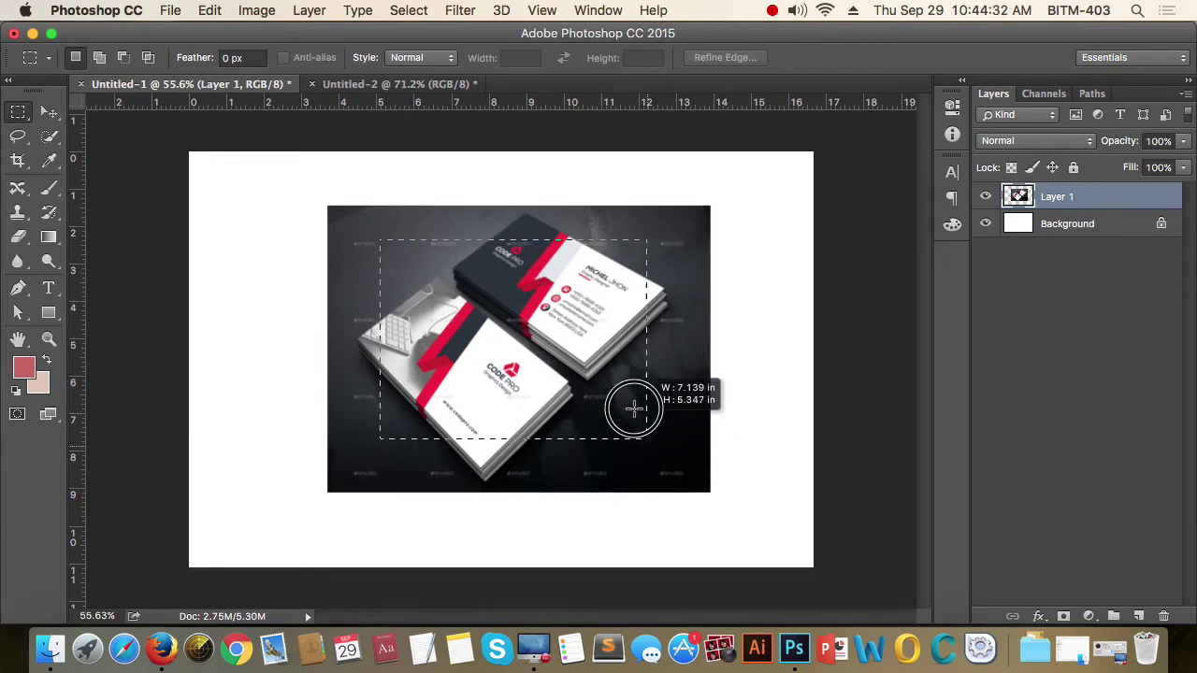
left_click(675, 242)
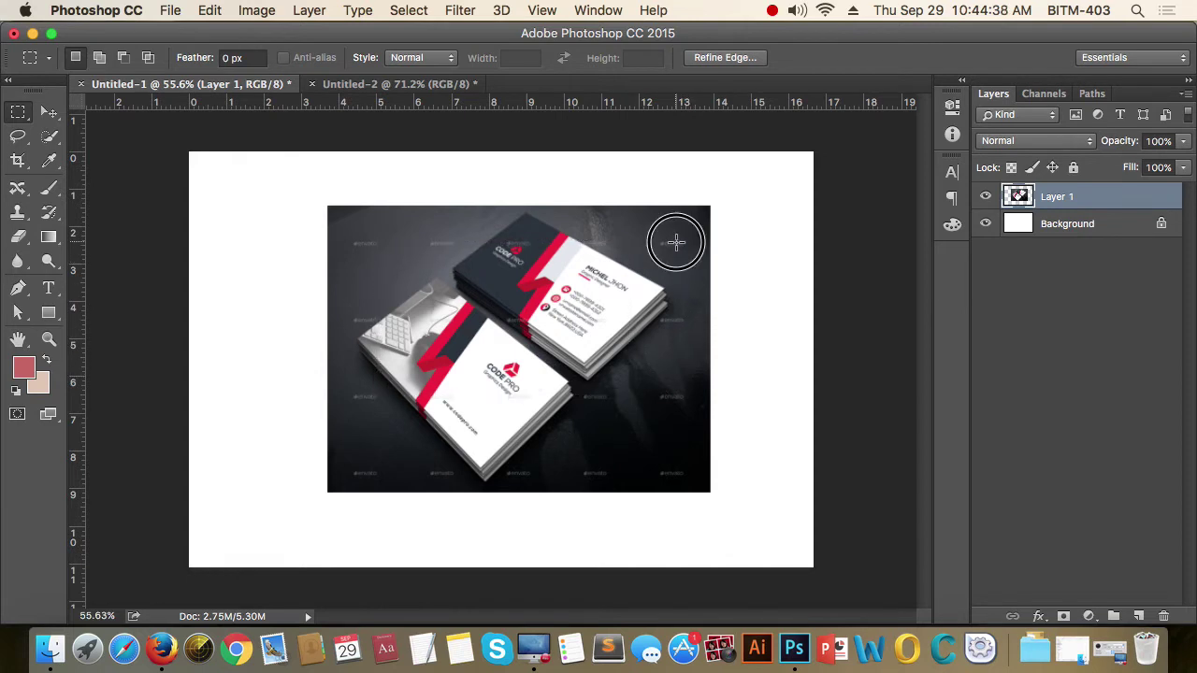
left_click_drag(365, 234, 590, 416)
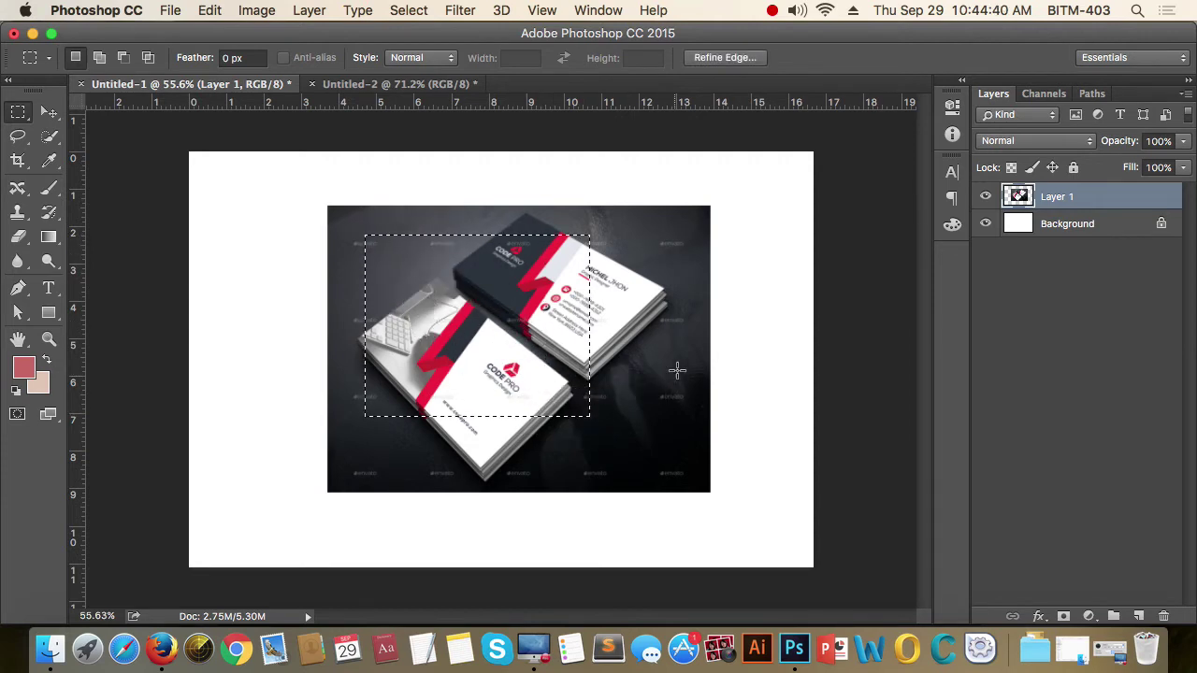
left_click(572, 270)
left_click_drag(402, 234, 603, 404)
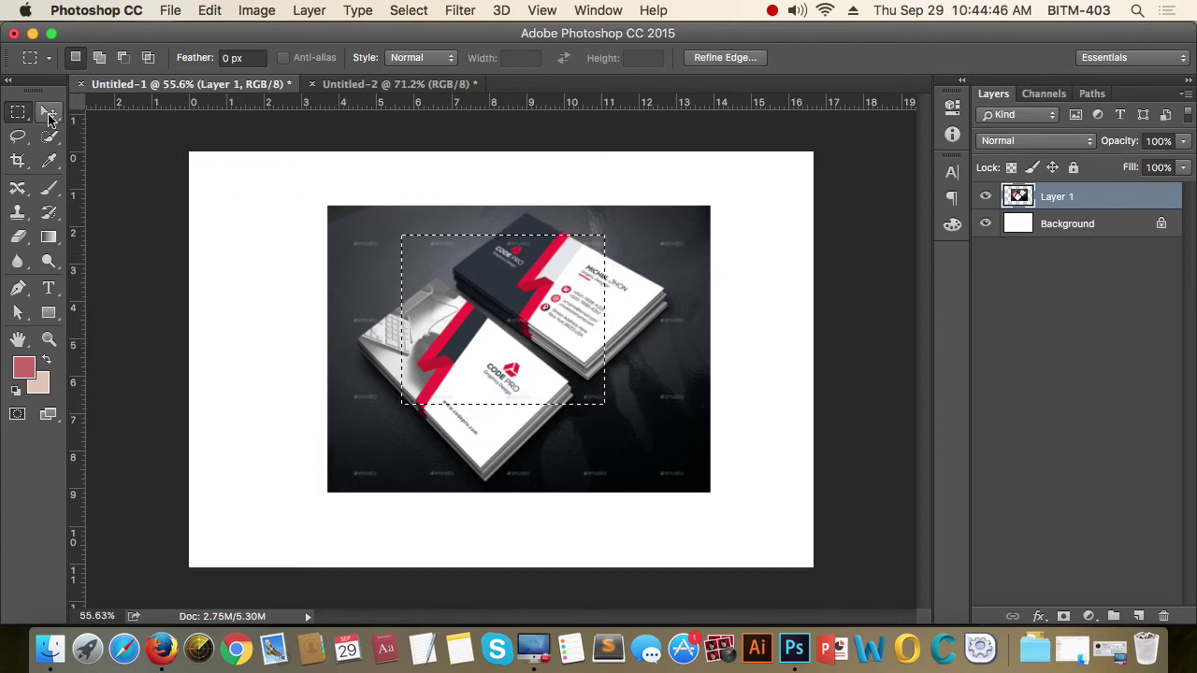
left_click(48, 112)
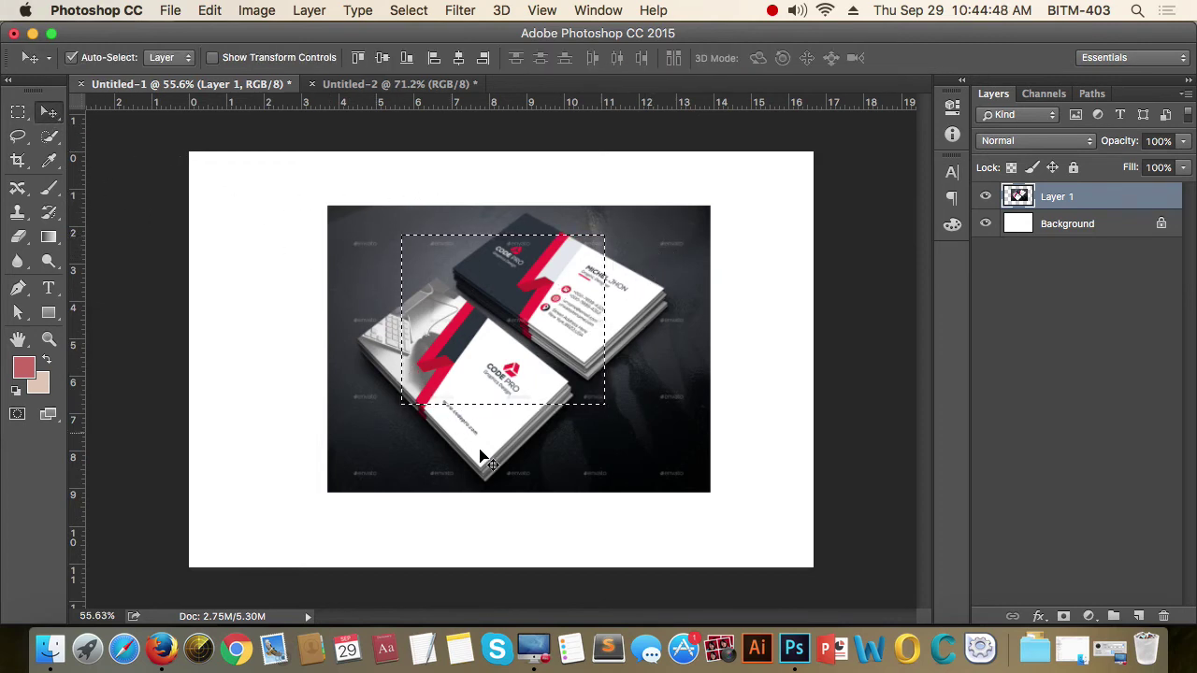
With Layer 1 reselected, drag the selected region of the photo down and right.
key("super+alt+a")
left_click(472, 294)
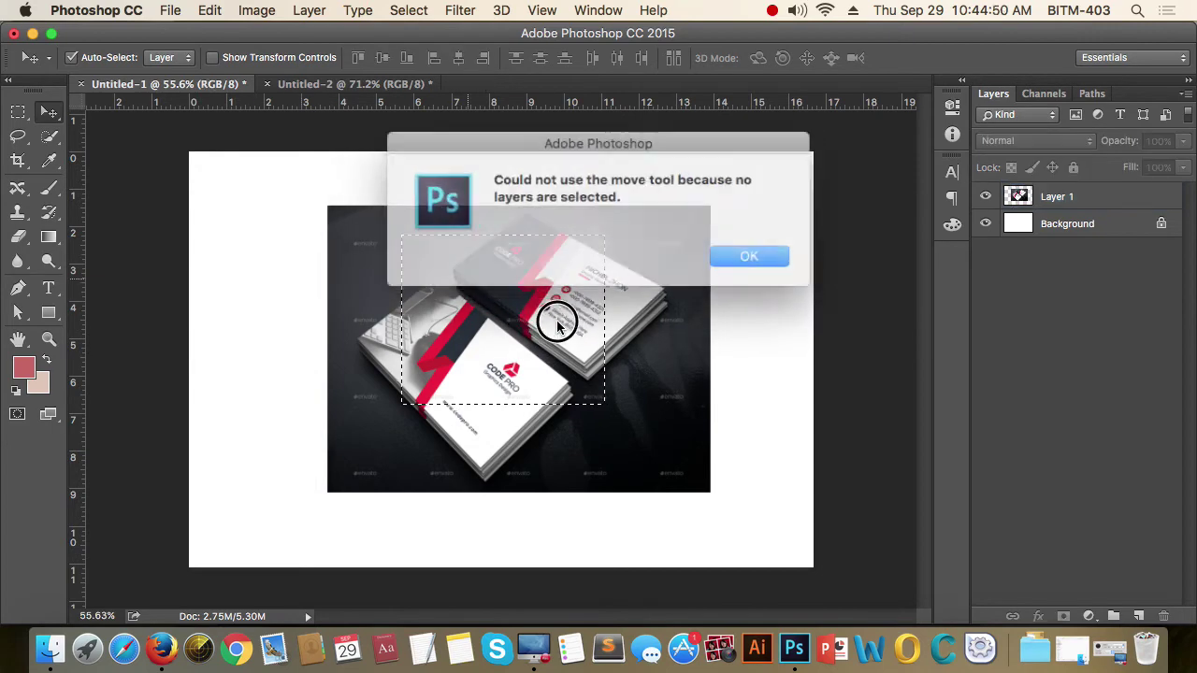
left_click(719, 257)
left_click(1051, 196)
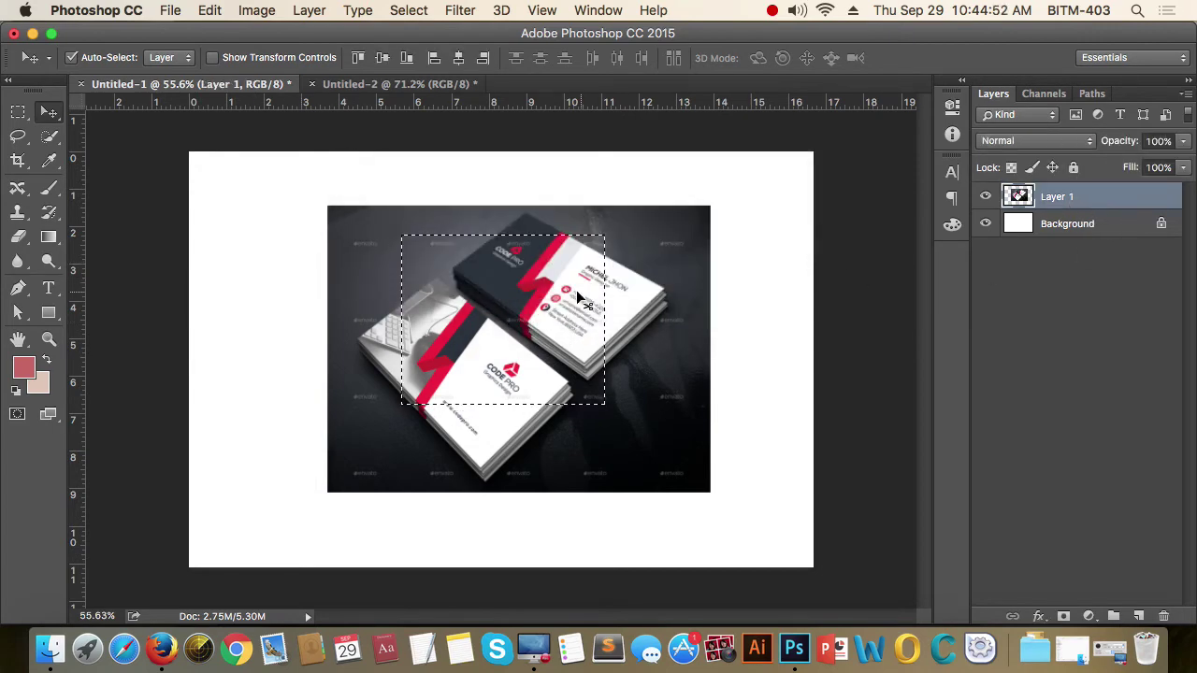
left_click_drag(449, 281, 617, 348)
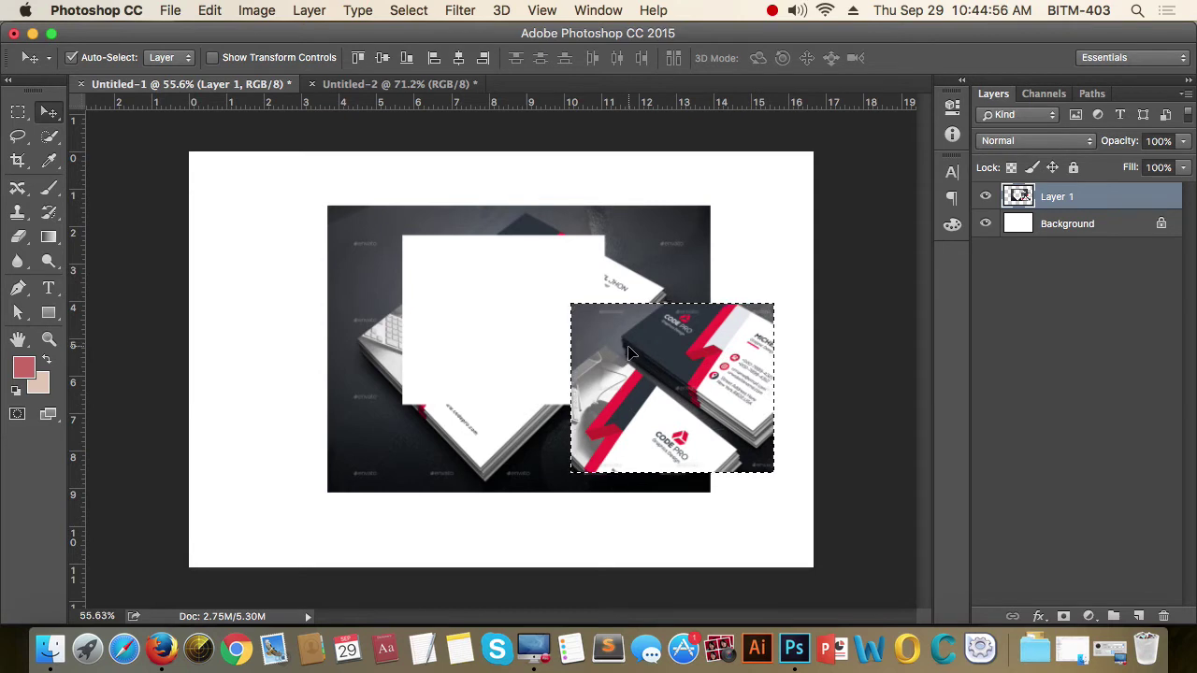
Undo the move and clear the rectangular selection.
key("super+z")
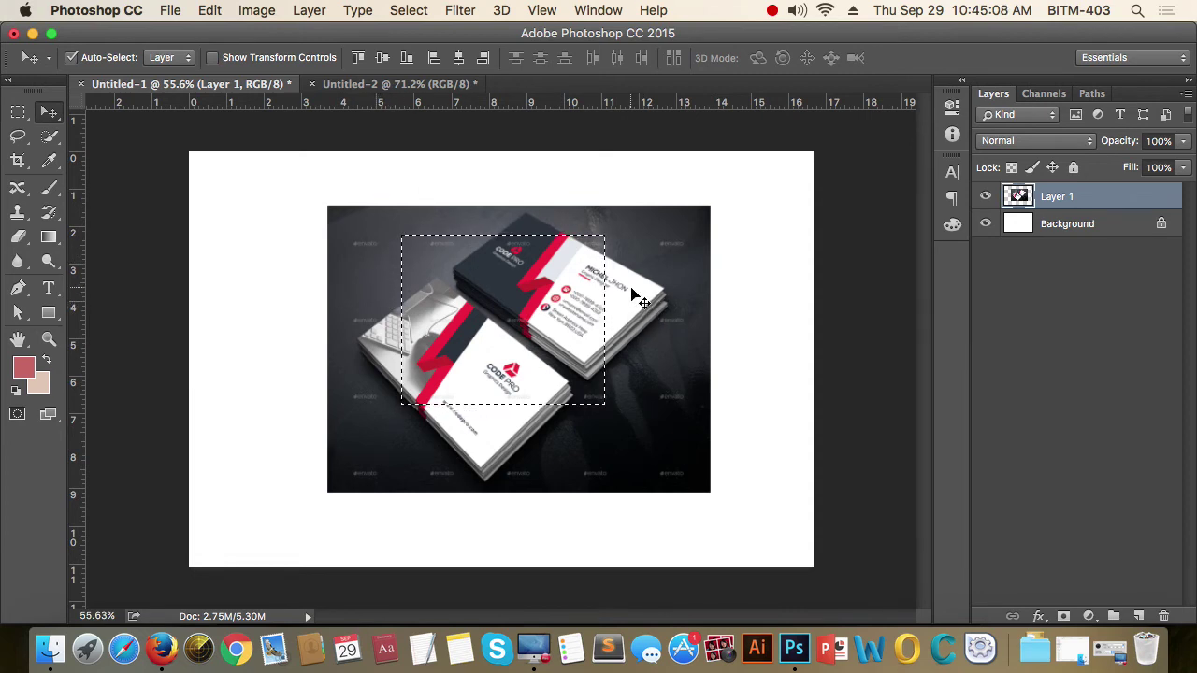
key("super")
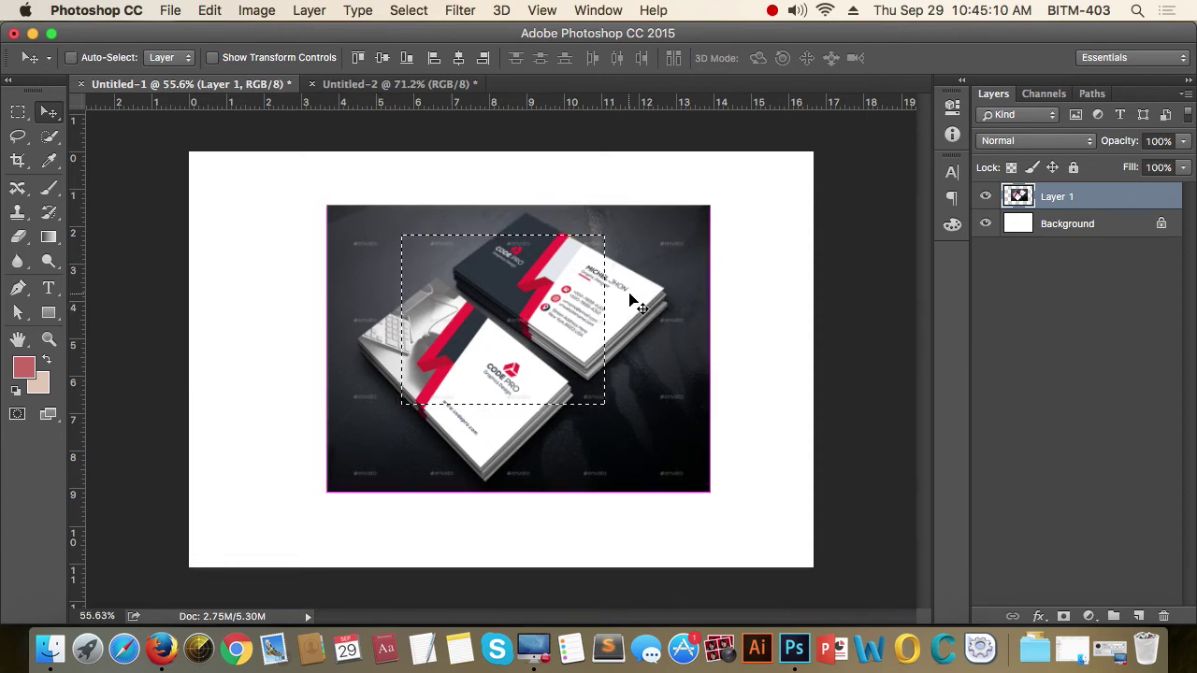
key("super+d")
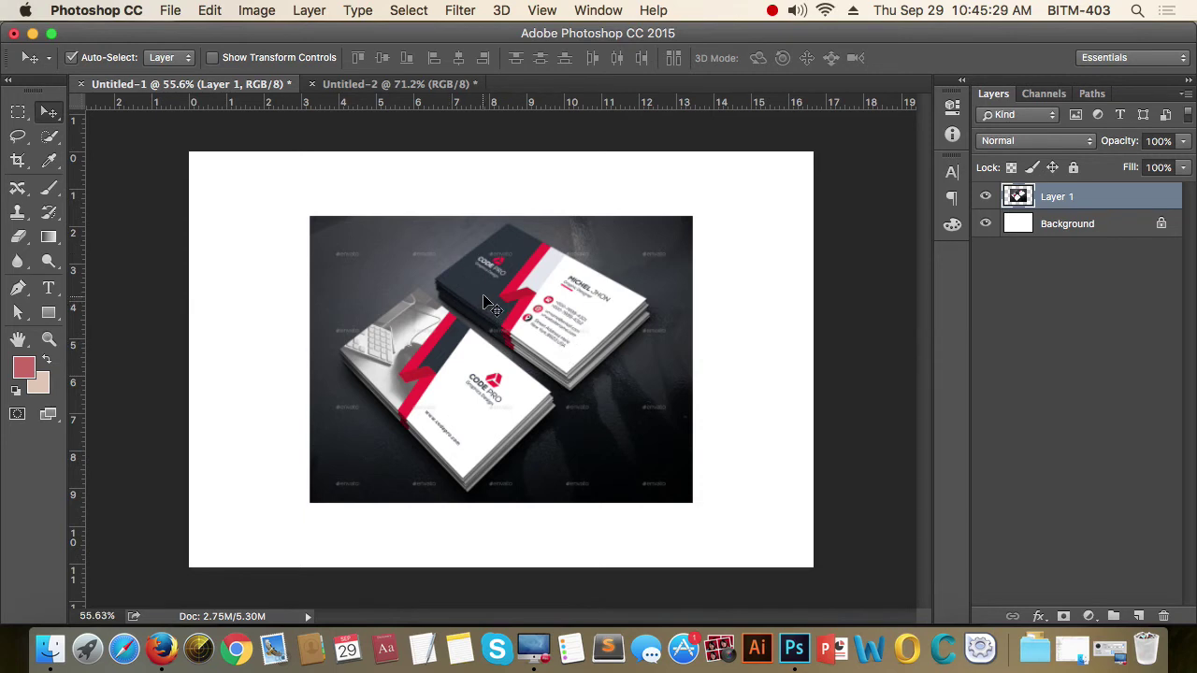
Draw a new rectangular marquee over the business cards on Layer 1.
left_click(18, 112)
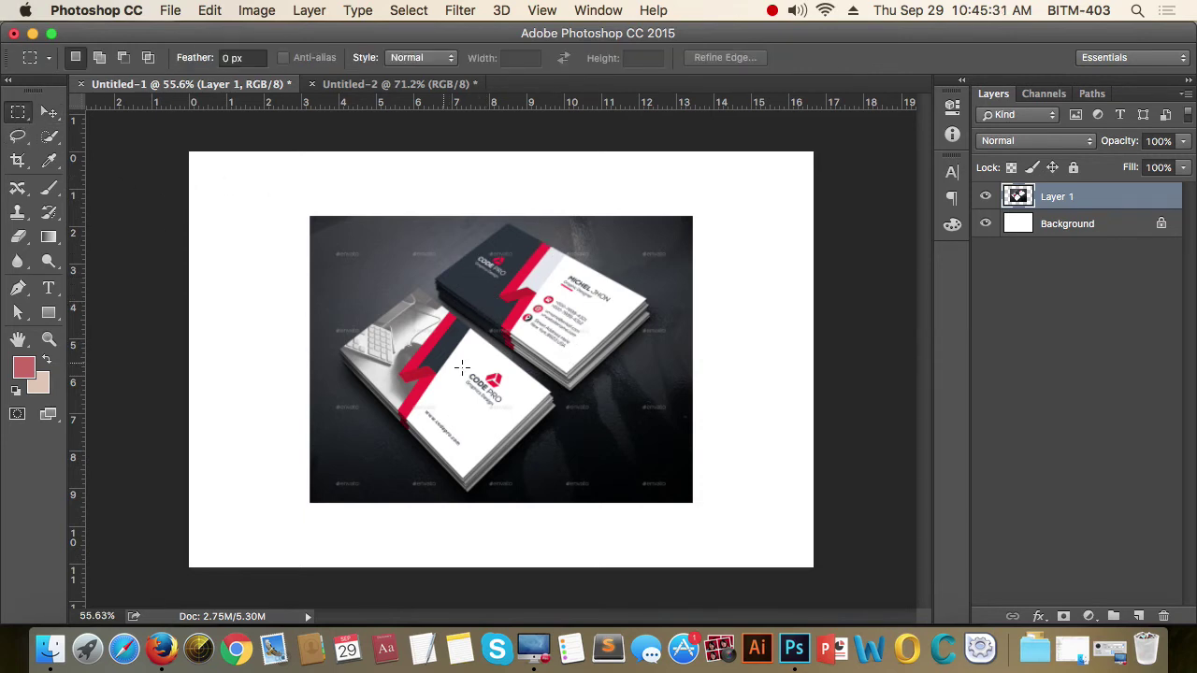
left_click_drag(382, 277, 601, 435)
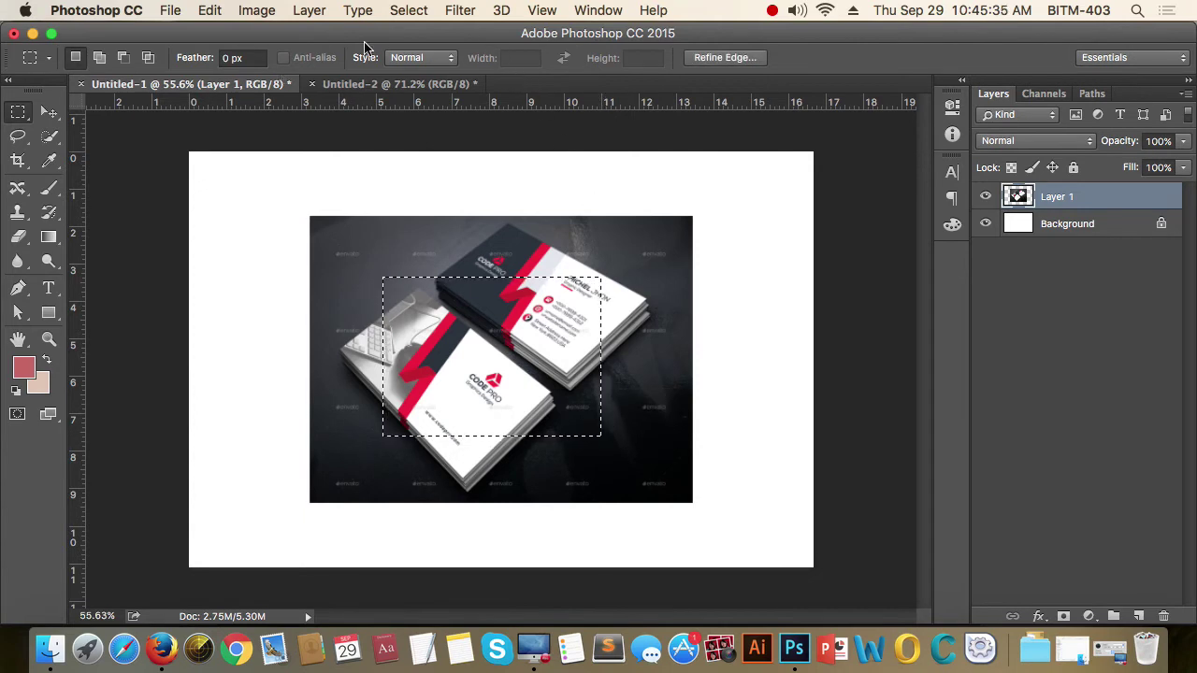
left_click(411, 10)
mouse_move(422, 262)
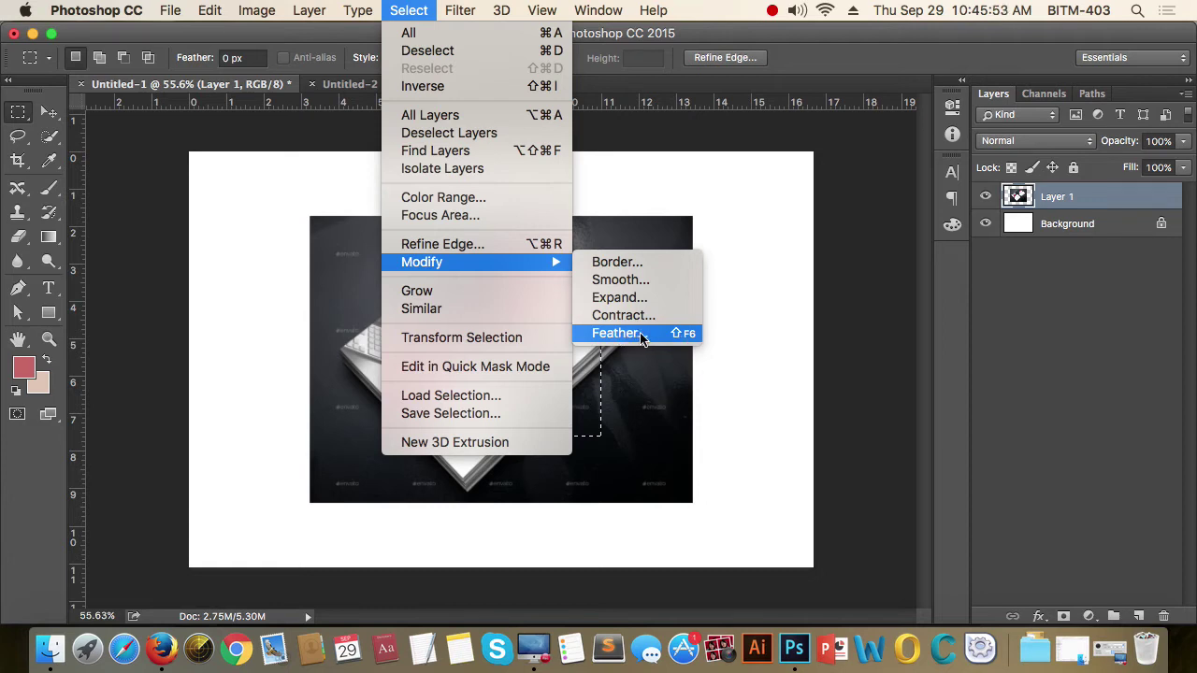
Convert the rectangular selection into an 18-pixel-wide Border band around its edge.
left_click(658, 270)
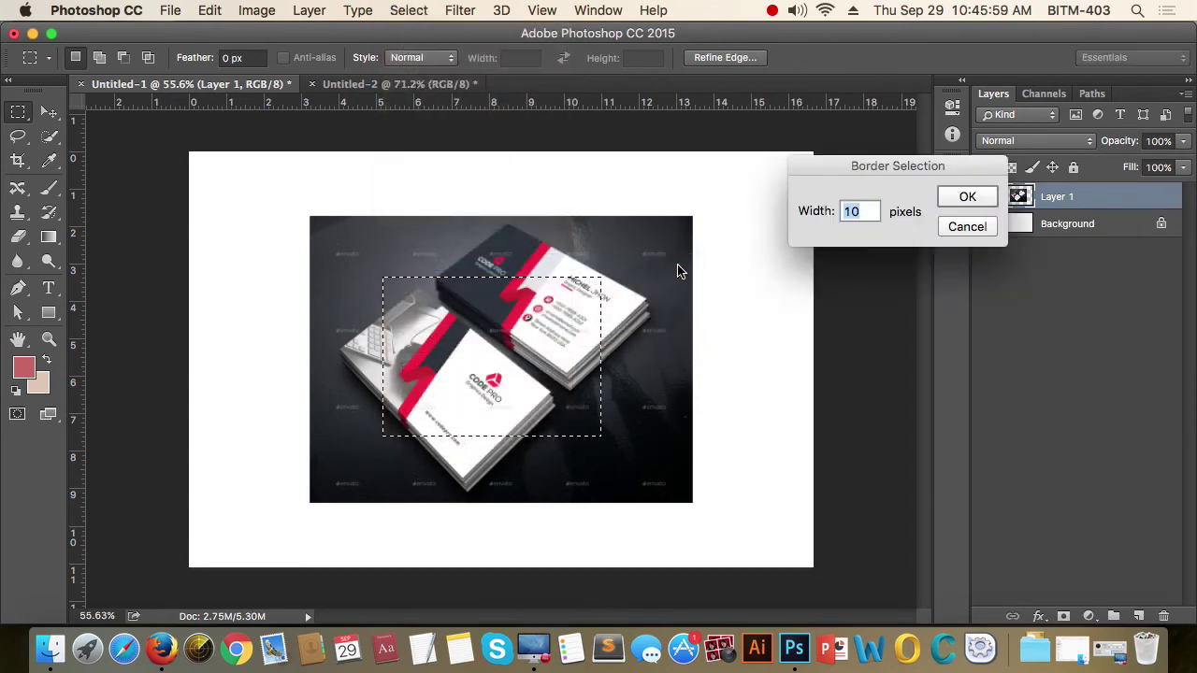
left_click_drag(895, 166, 843, 149)
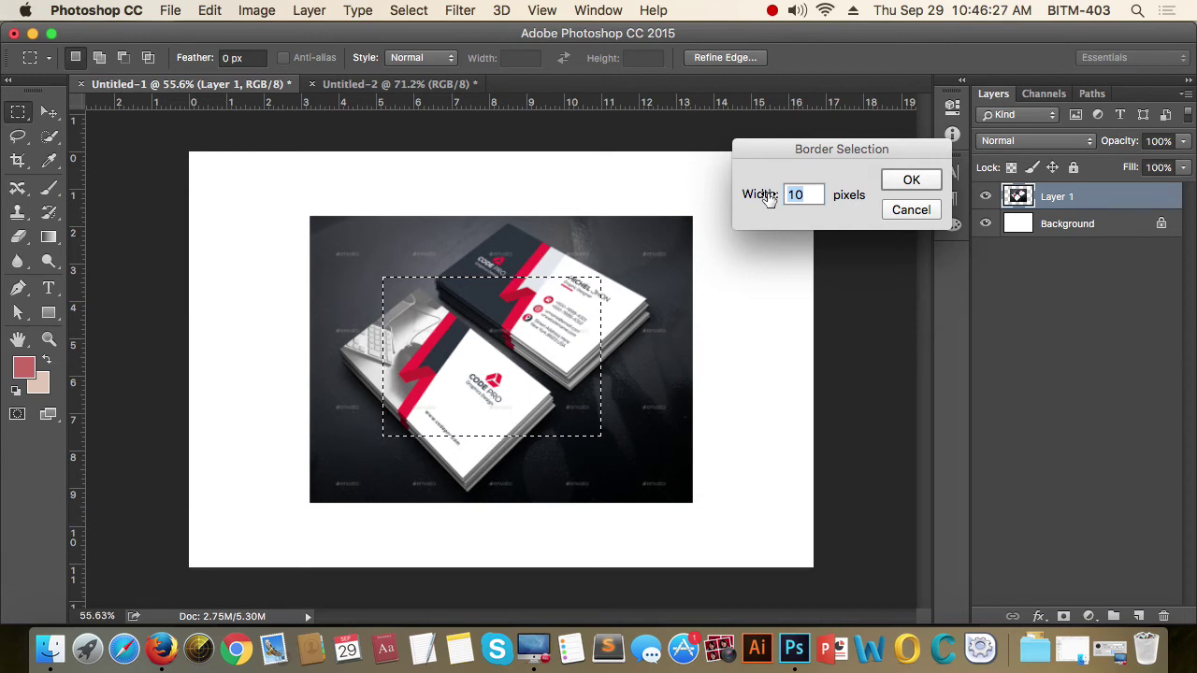
key("Down")
key("Down")
key("Down")
key("Down")
key("Up")
key("Up")
key("Up")
key("Up")
key("Up")
key("Up")
key("Up")
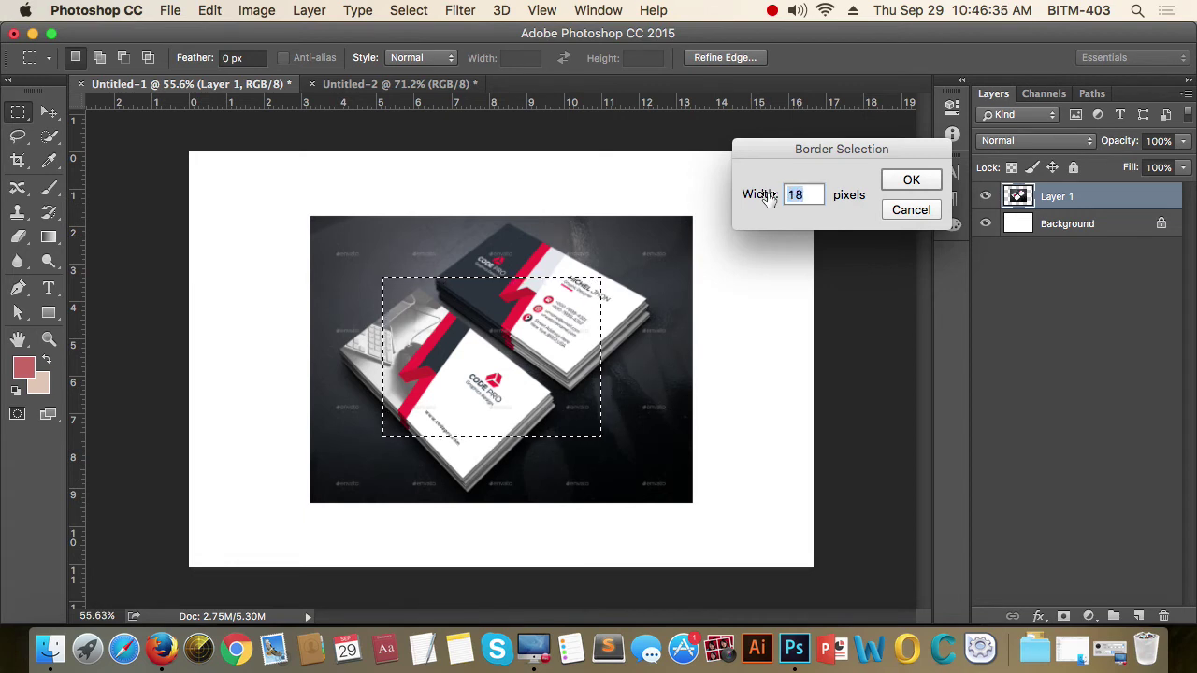
key("Up")
key("Up")
left_click(911, 181)
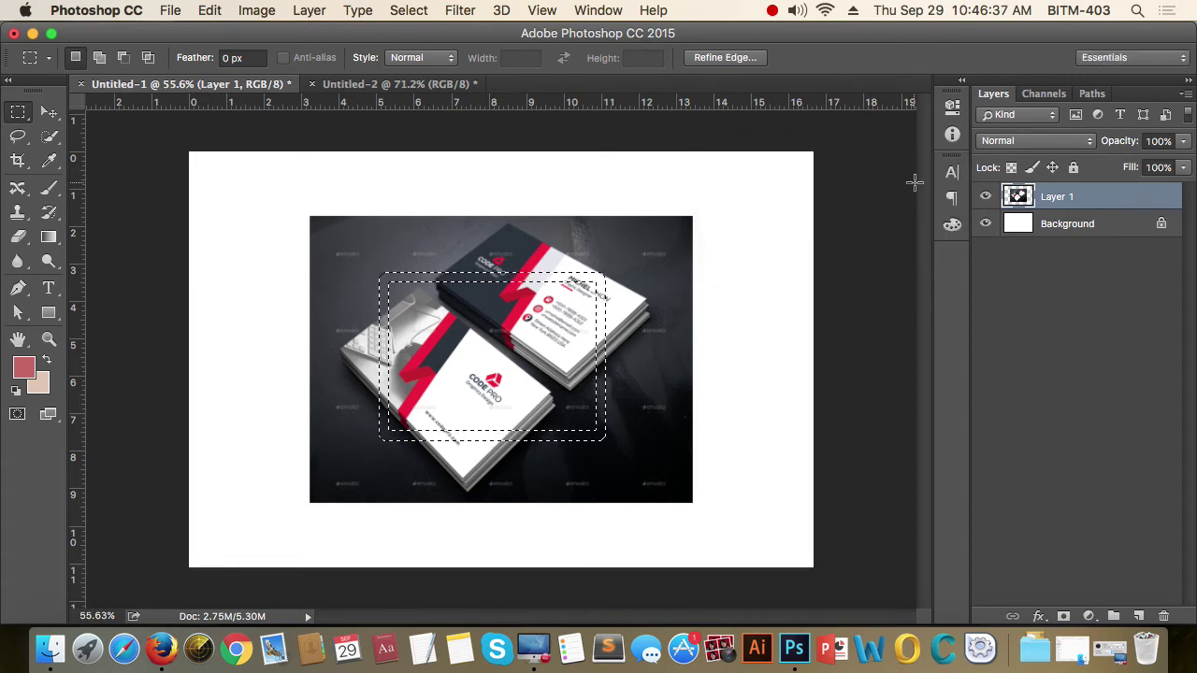
scroll(644, 310, "up", 2)
scroll(608, 327, "up", 3)
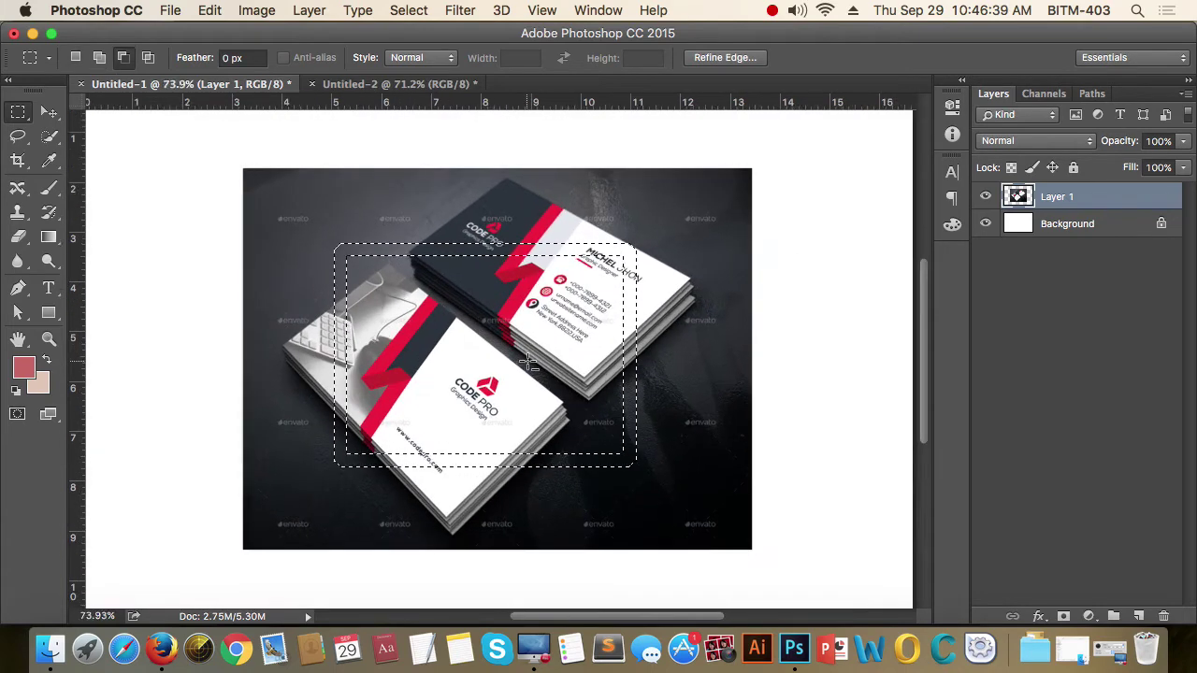
scroll(579, 346, "up", 3)
scroll(551, 359, "up", 2)
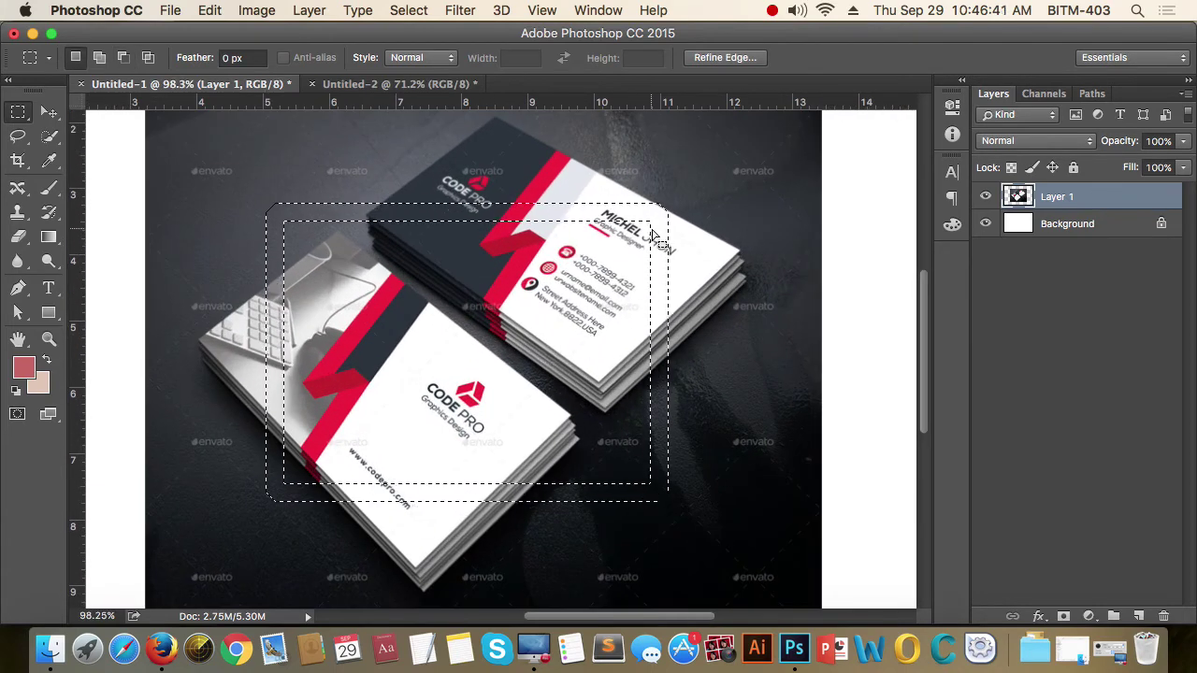
scroll(670, 238, "up", 1)
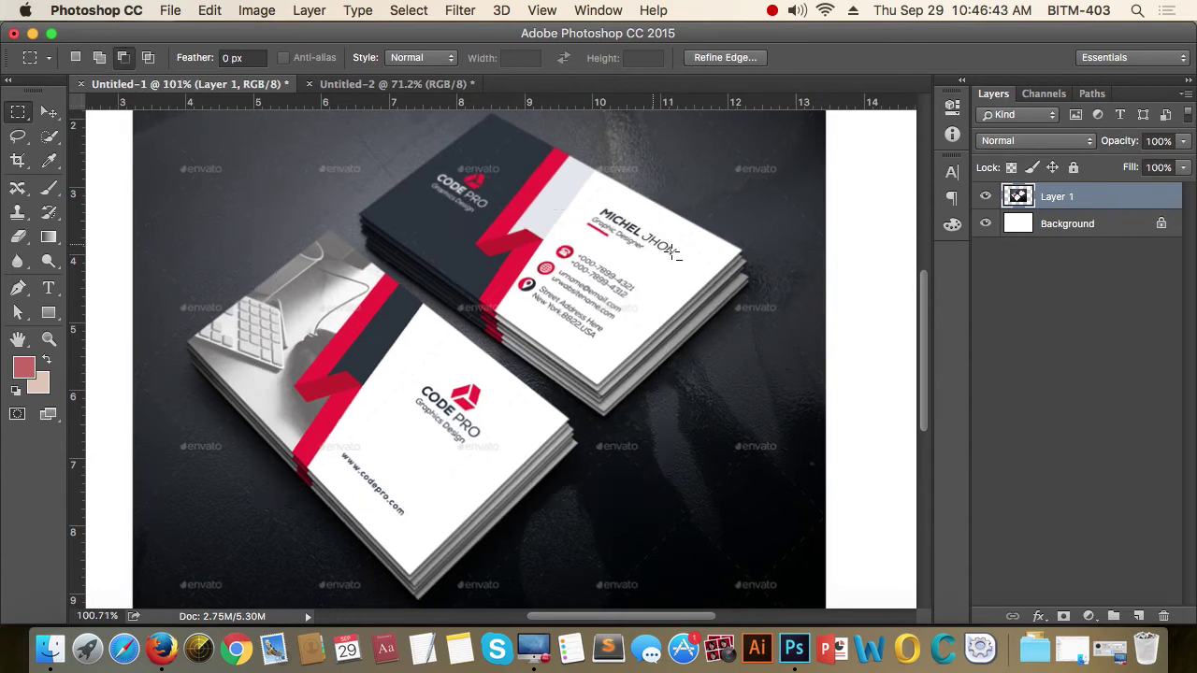
scroll(661, 276, "up", 1)
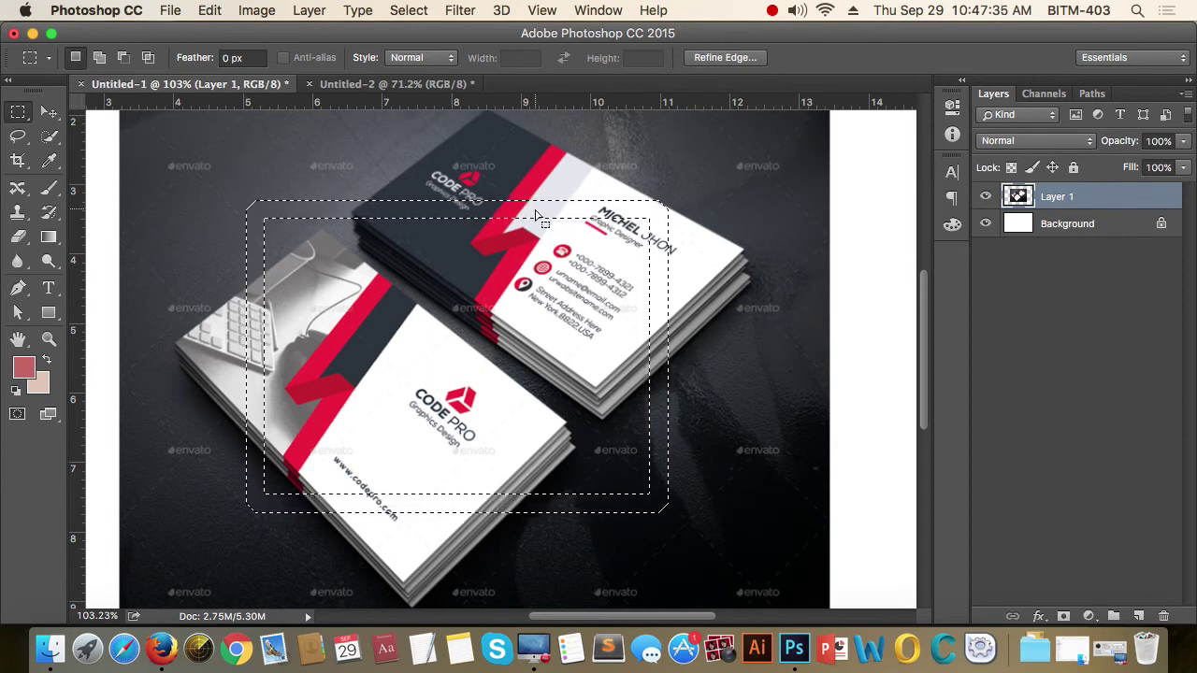
Delete the border band, then undo back to the plain rectangular marquee selection.
key("Delete")
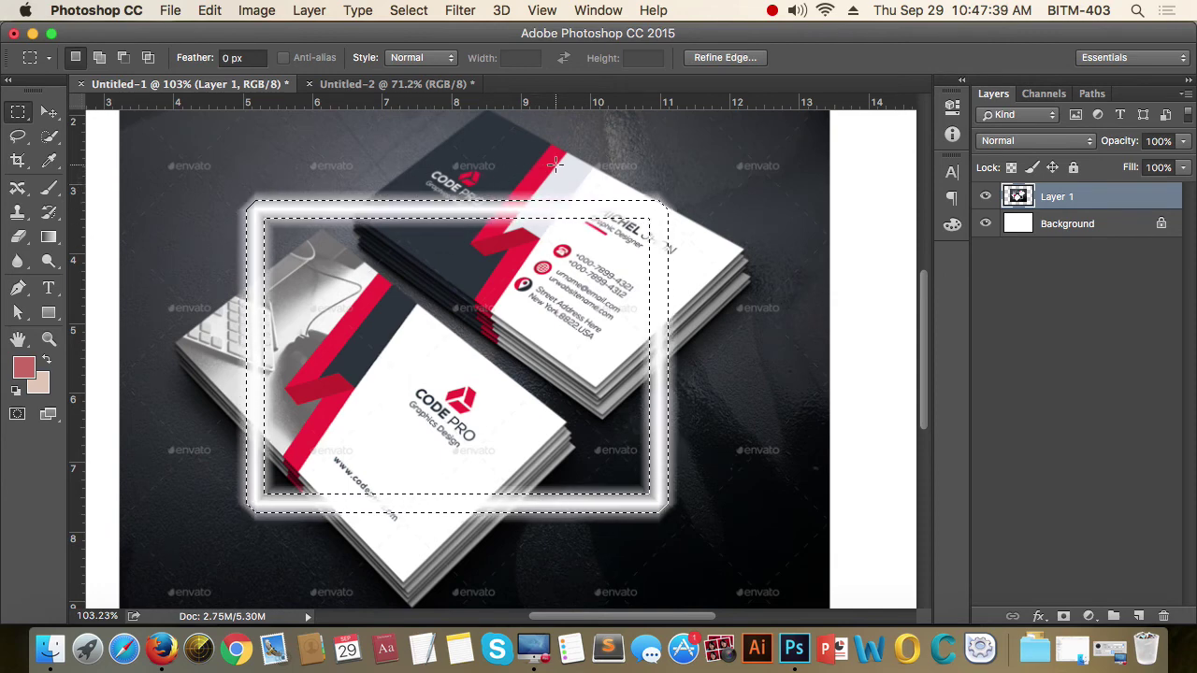
key("super+z")
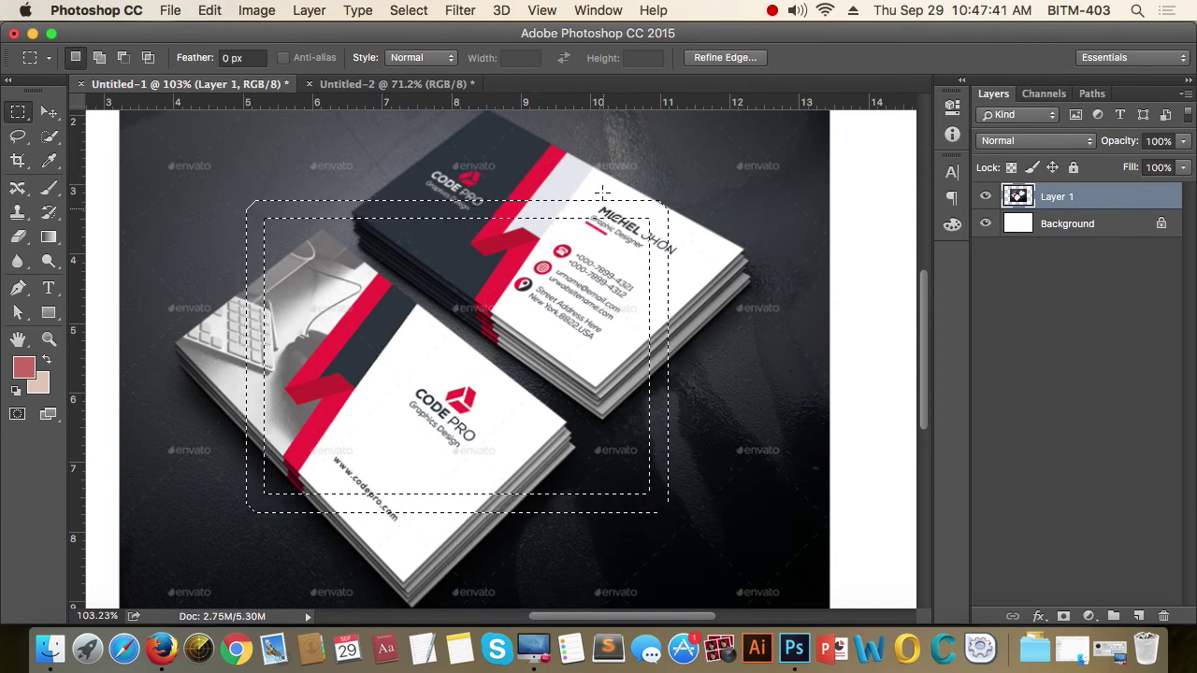
key("super+z")
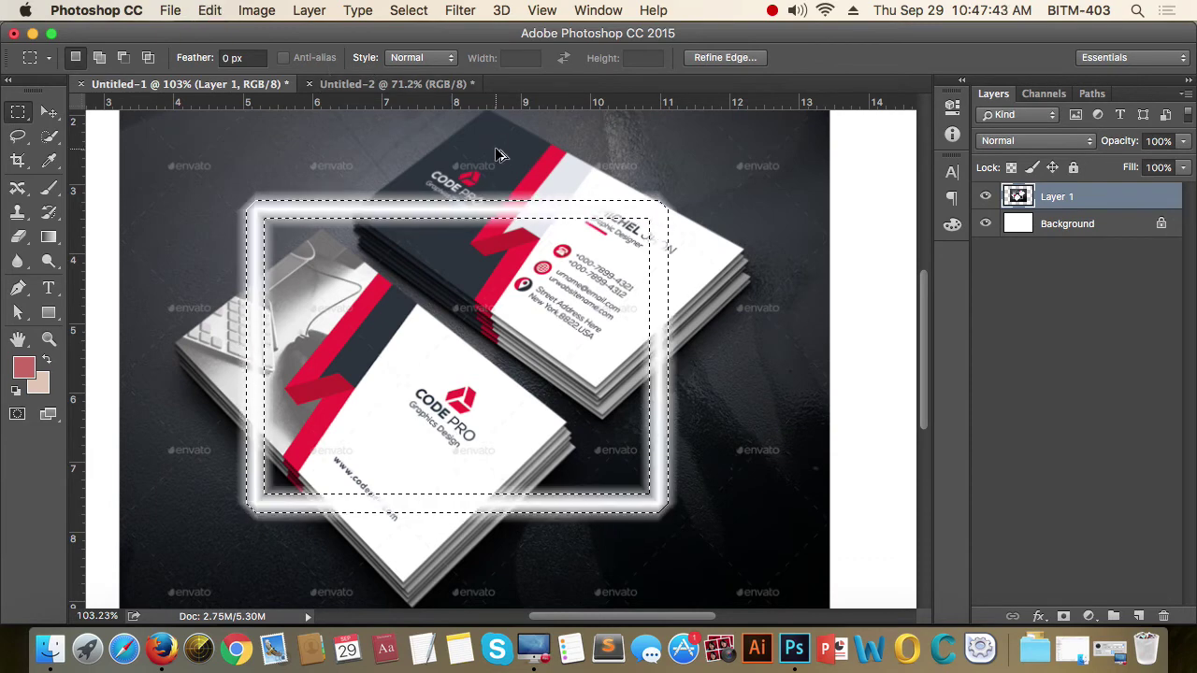
key("alt+super+z")
key("alt+super+z")
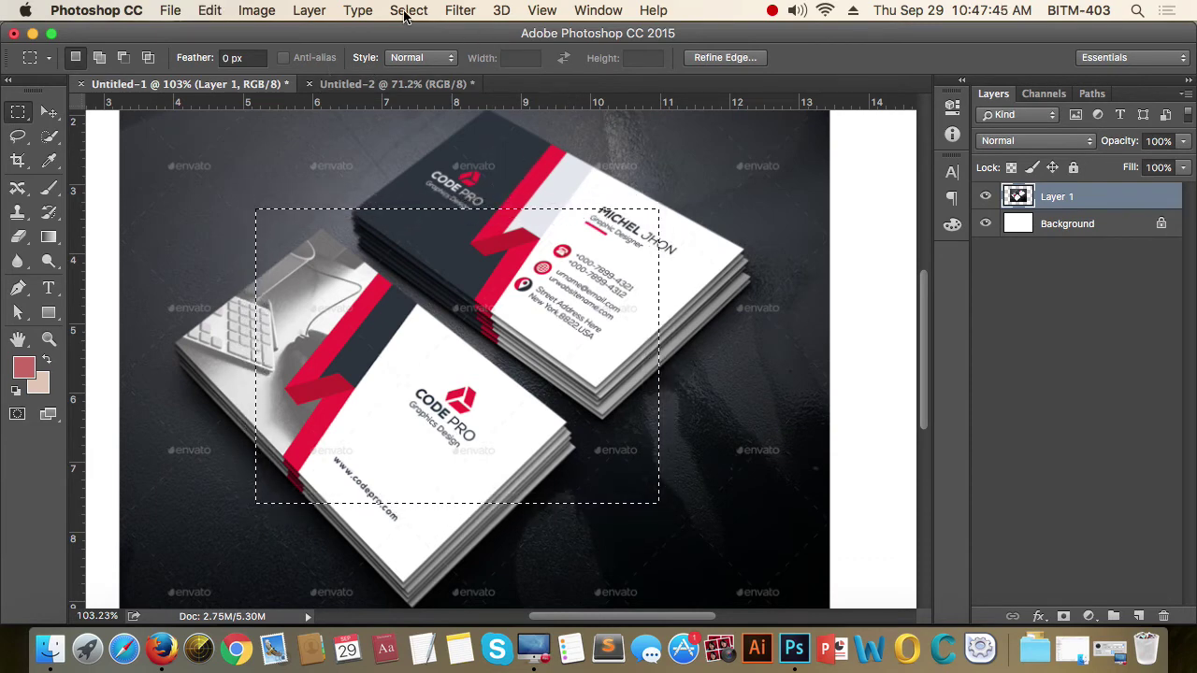
Smooth the rectangular selection's corners with a 10-pixel sample radius.
left_click(409, 10)
mouse_move(421, 261)
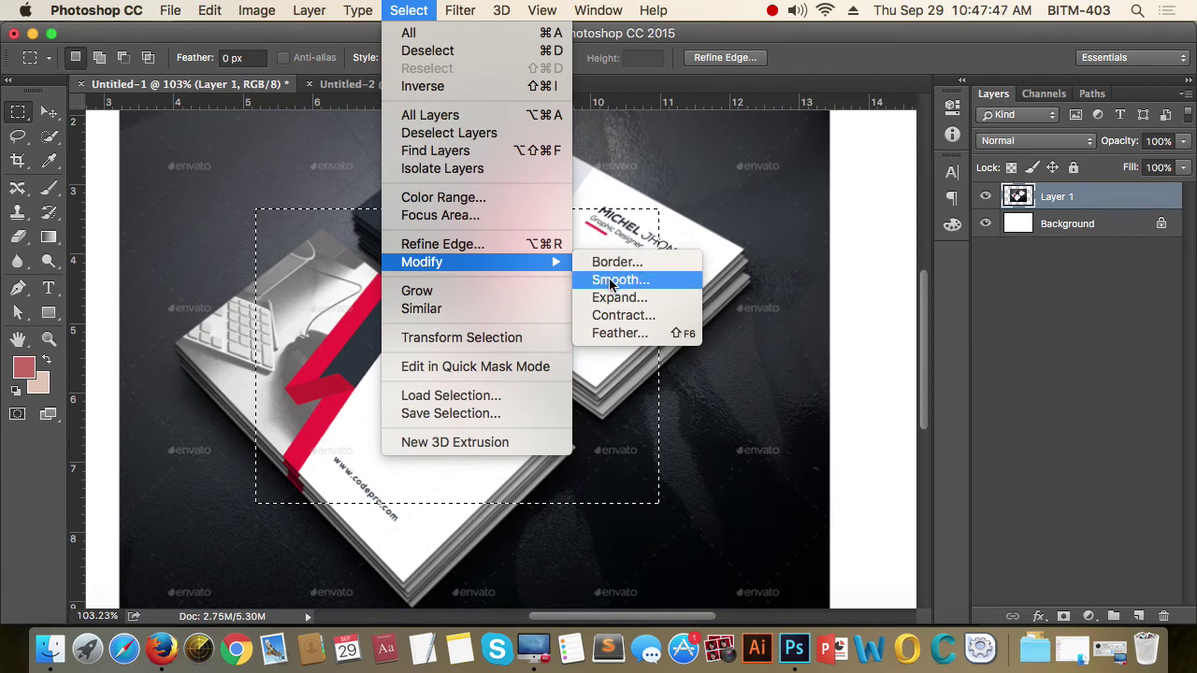
left_click(618, 279)
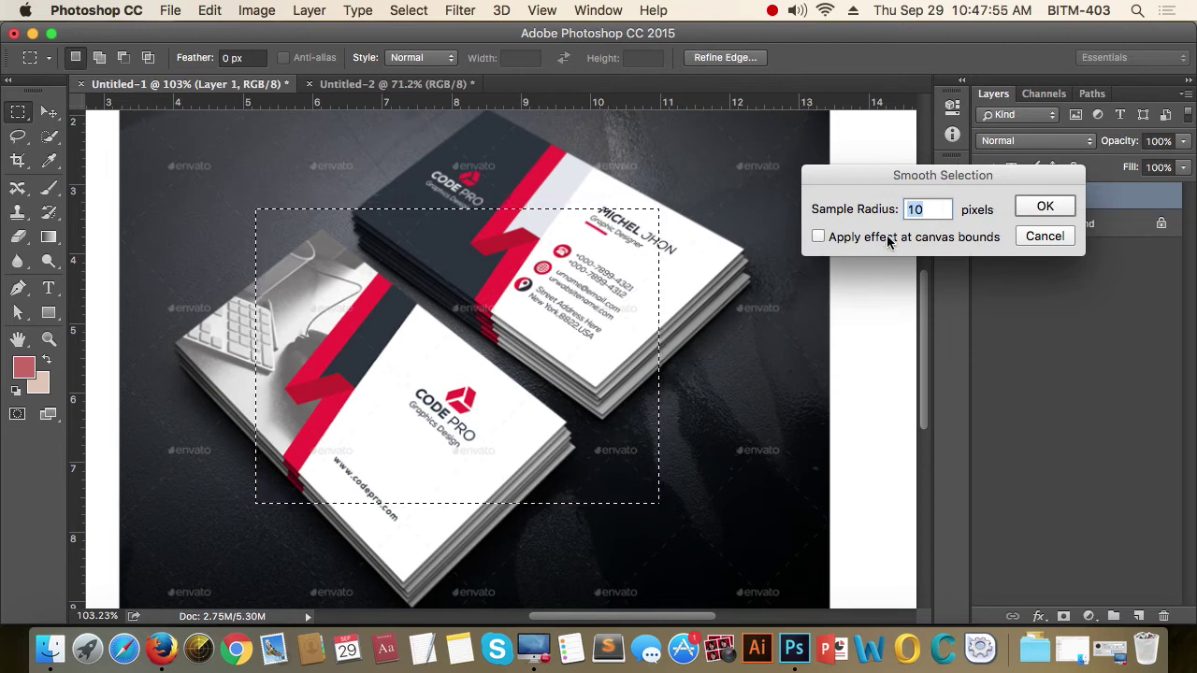
left_click(1045, 207)
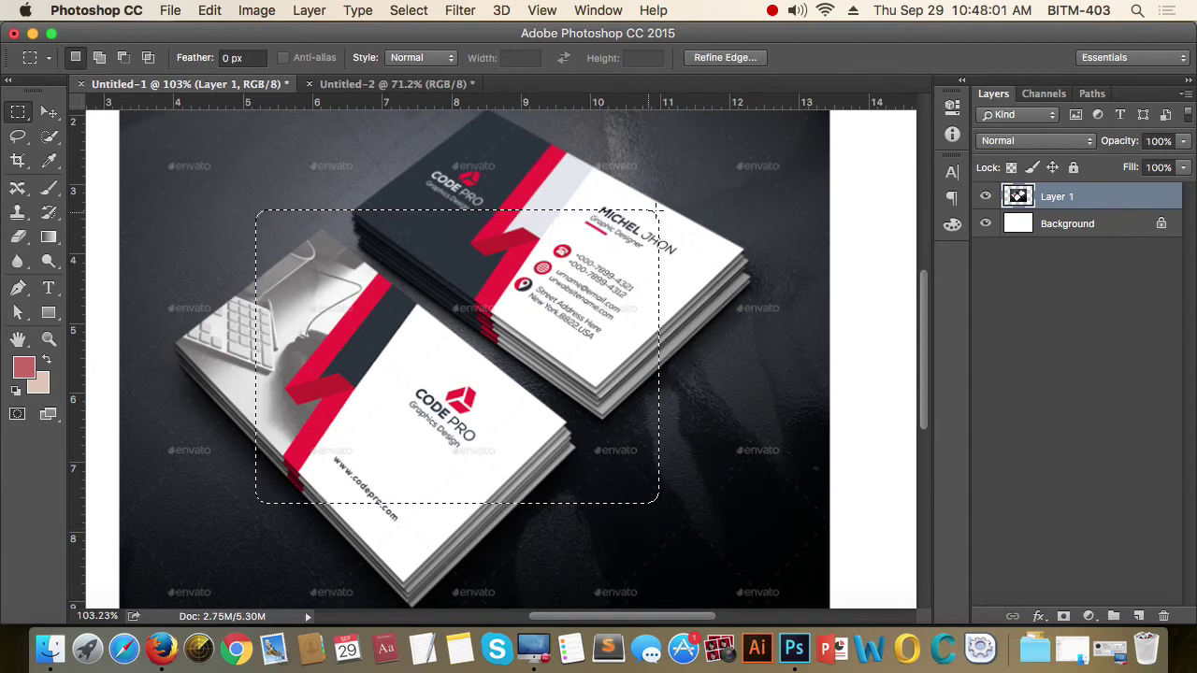
scroll(660, 224, "up", 2)
scroll(660, 239, "up", 2)
scroll(660, 245, "down", 3)
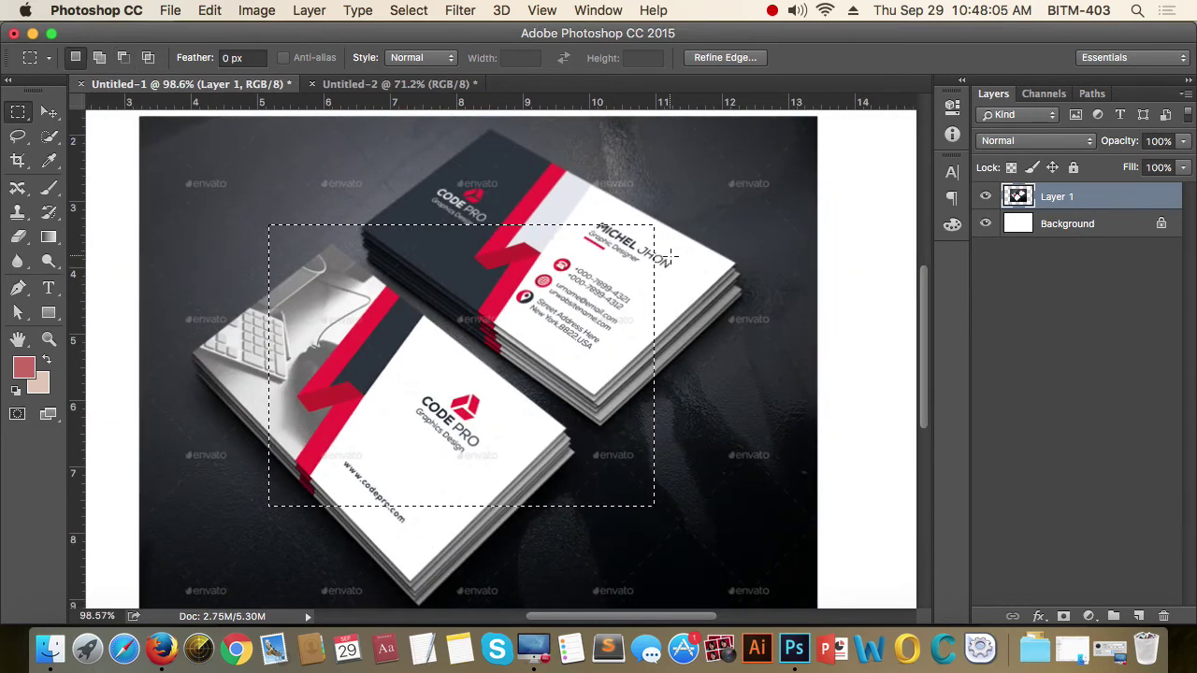
left_click(411, 11)
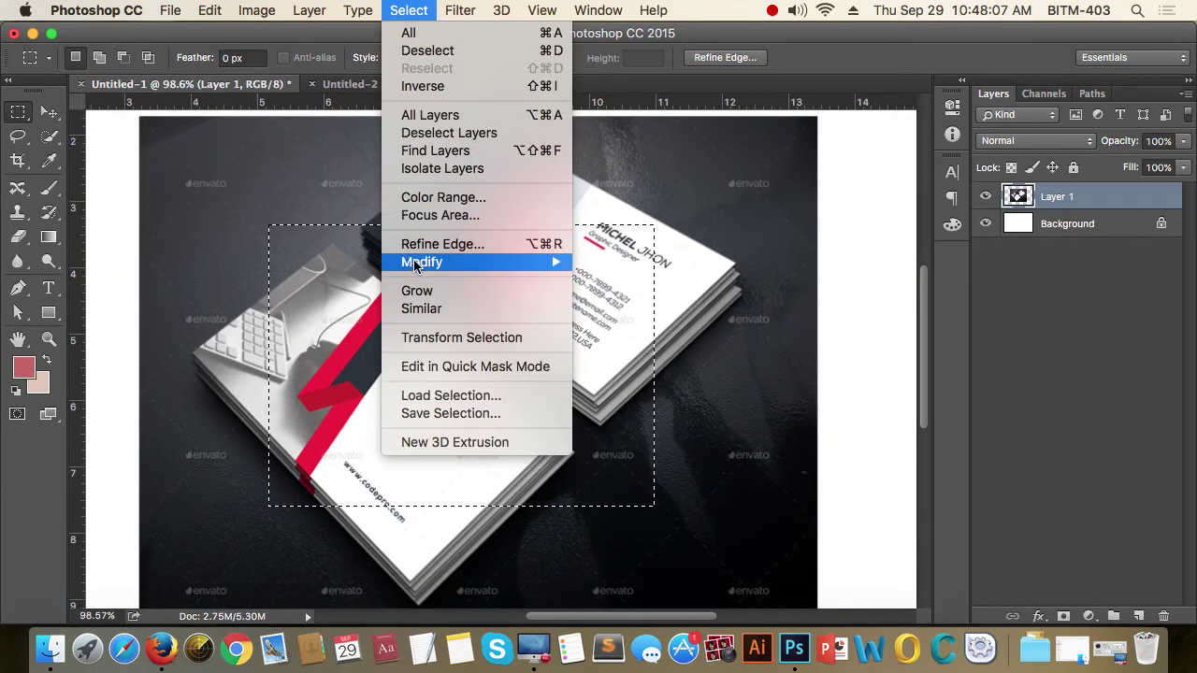
mouse_move(422, 262)
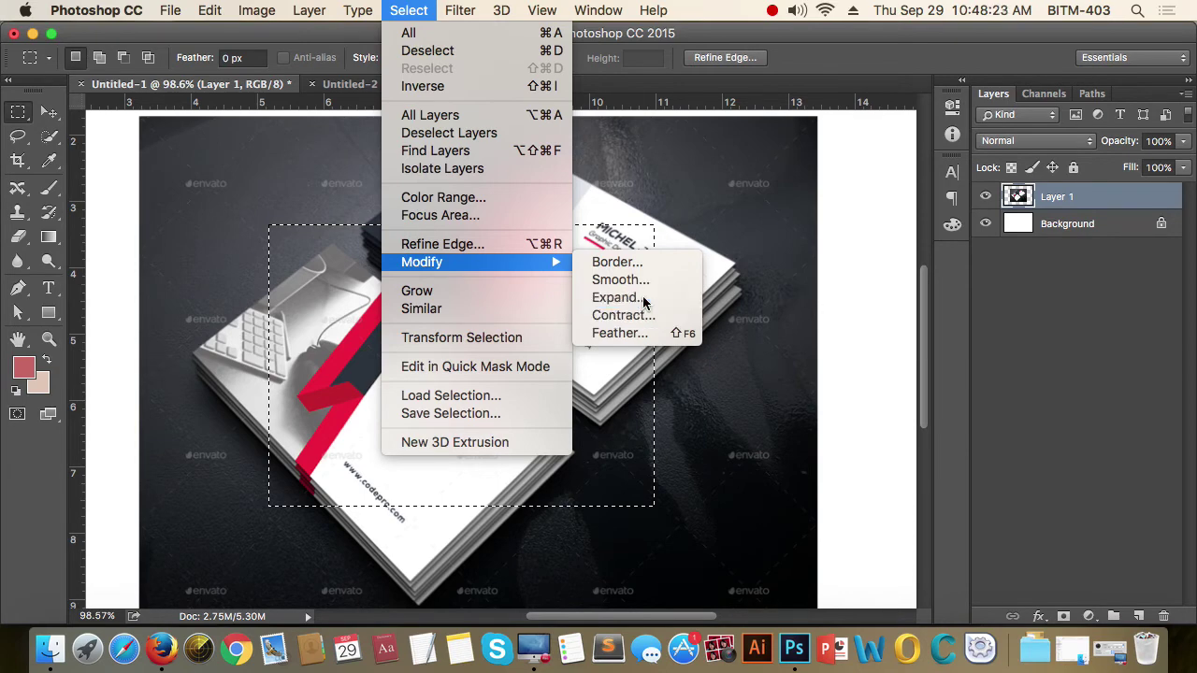
Expand the selection by 15 pixels, then contract it by 25 pixels.
left_click(620, 297)
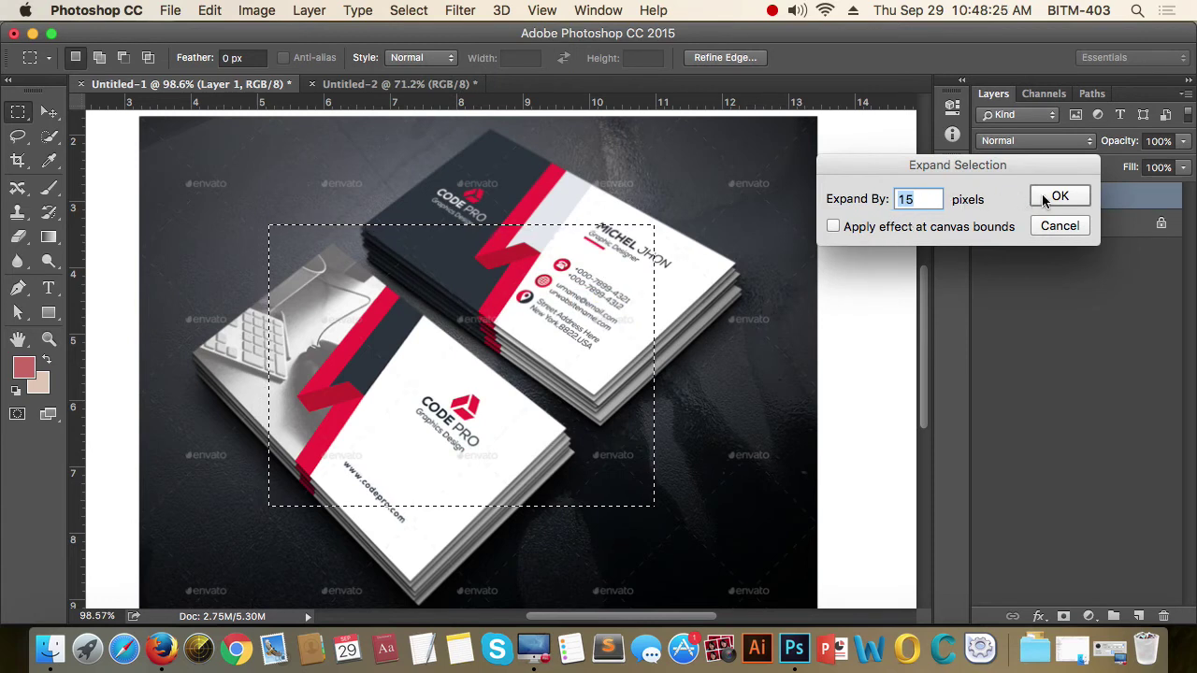
left_click(1068, 196)
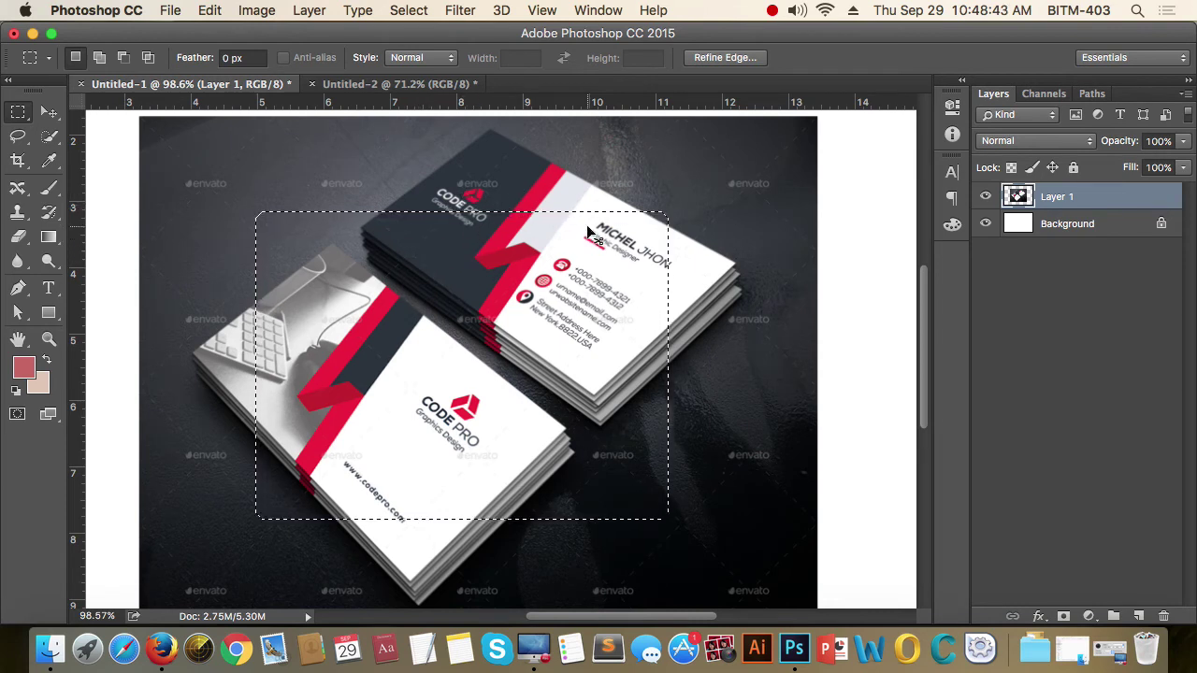
left_click(407, 11)
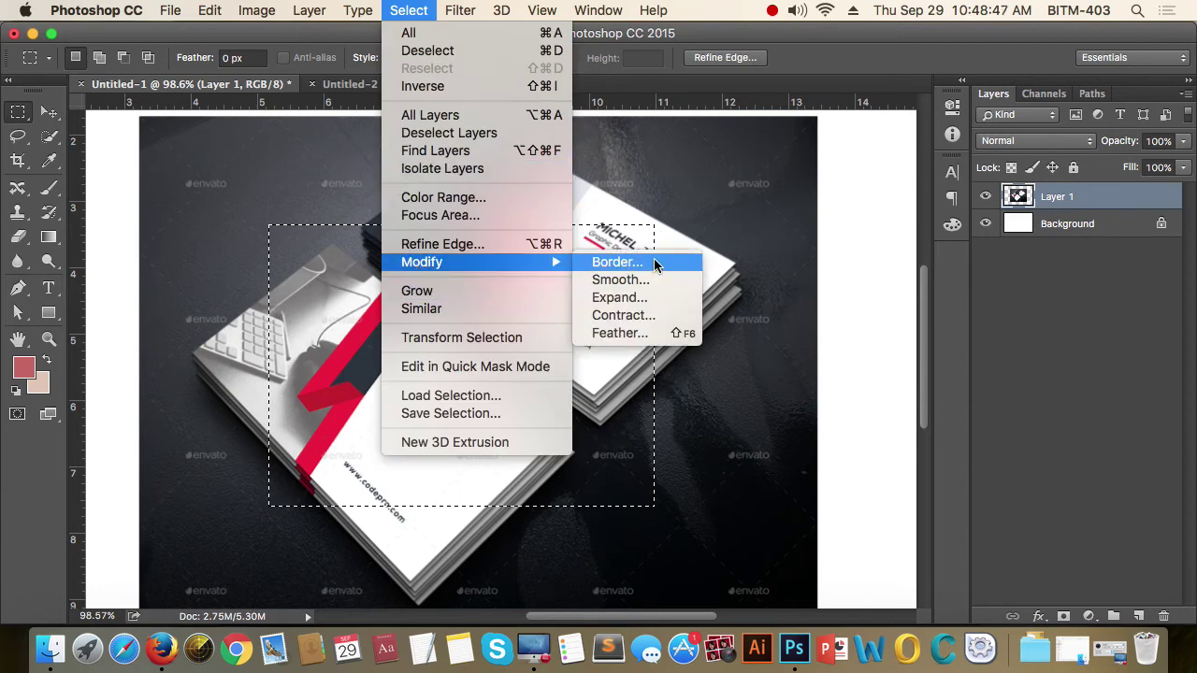
left_click(628, 315)
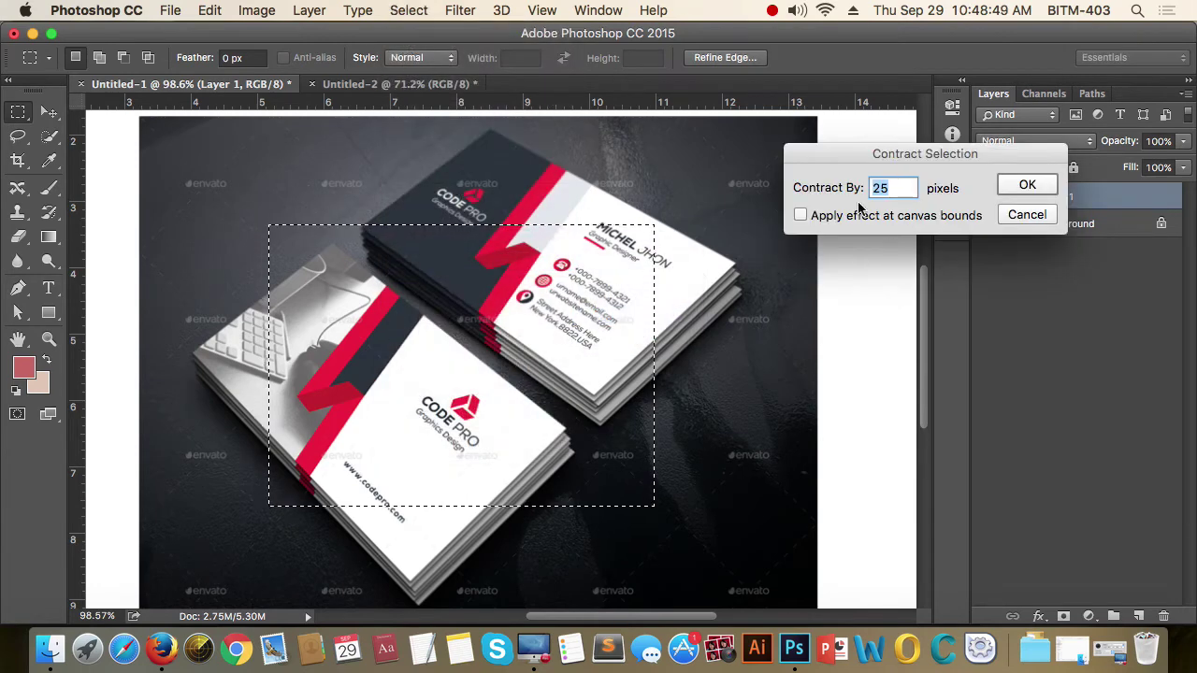
left_click(1027, 185)
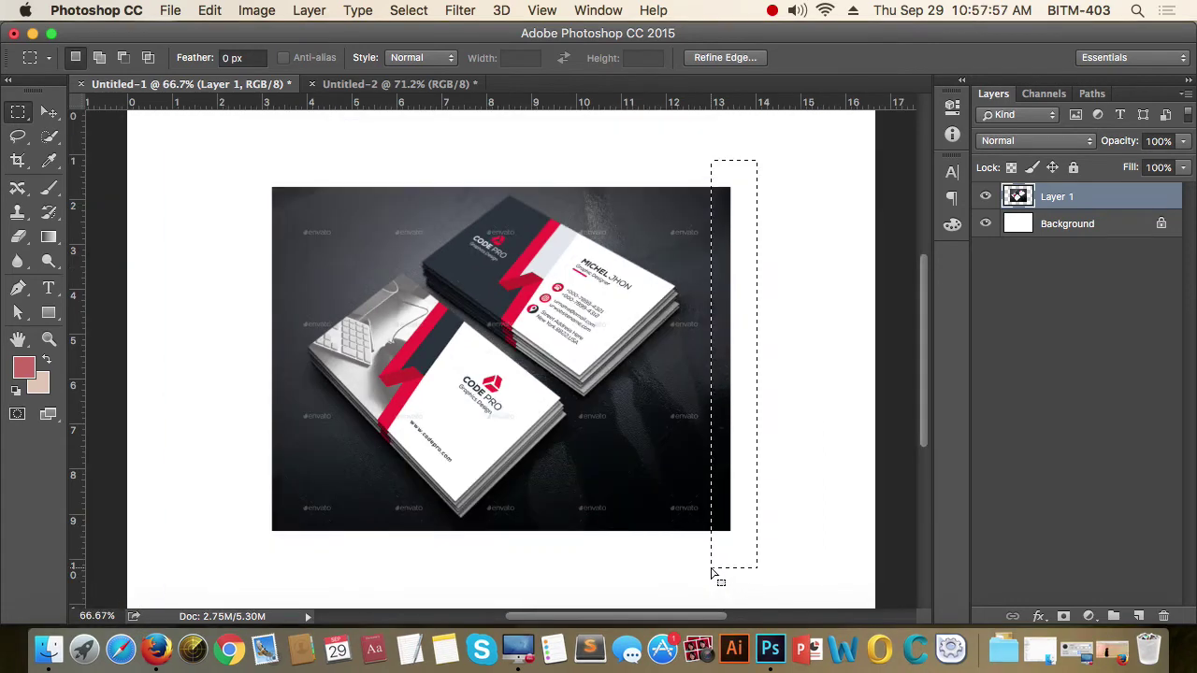
Marquee a tall strip along the photo's right edge and feather it by 20 pixels.
left_click(771, 243)
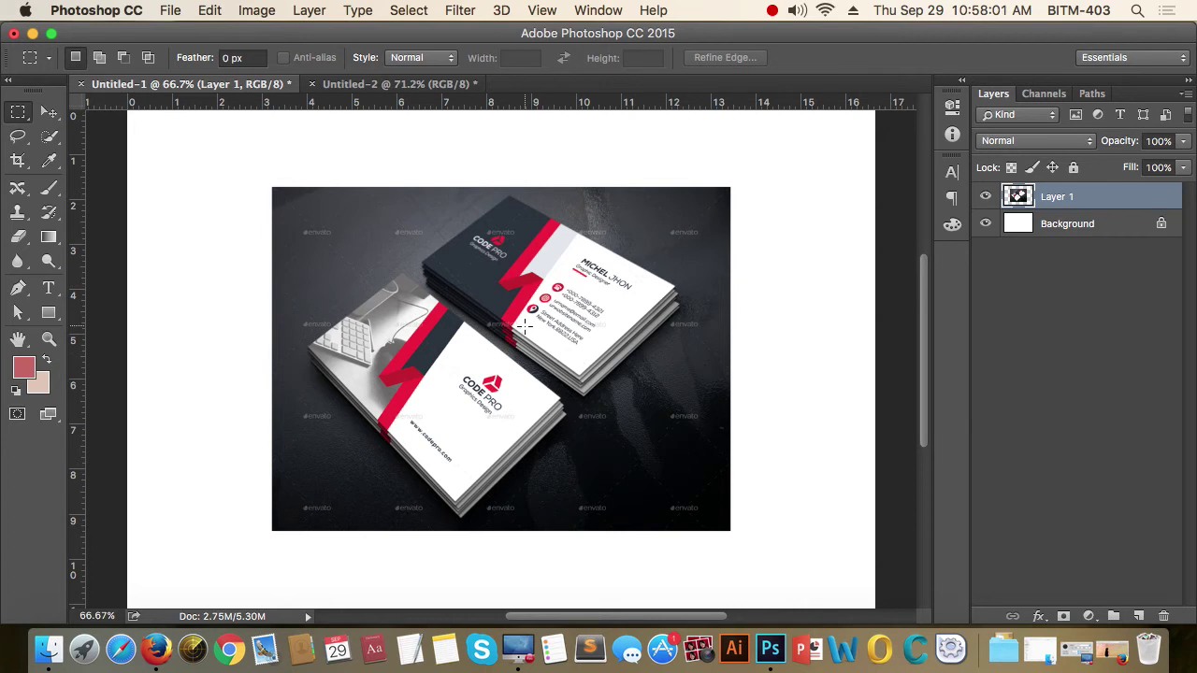
left_click_drag(768, 164, 707, 561)
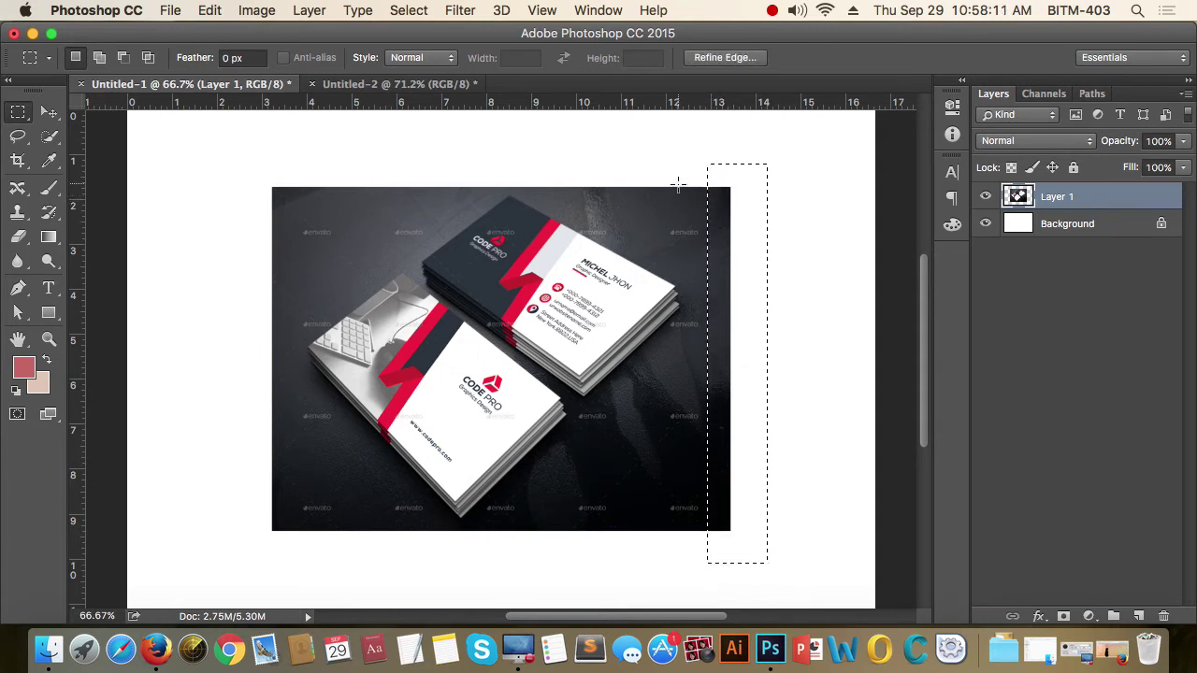
left_click(404, 10)
mouse_move(421, 261)
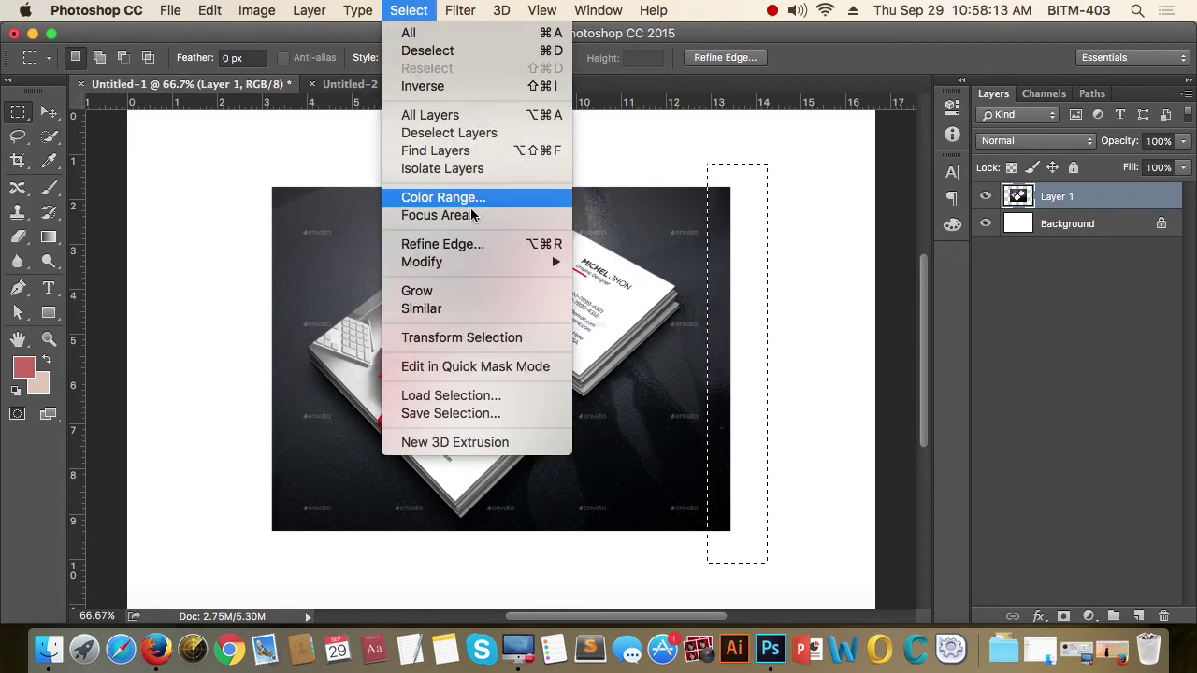
left_click(663, 334)
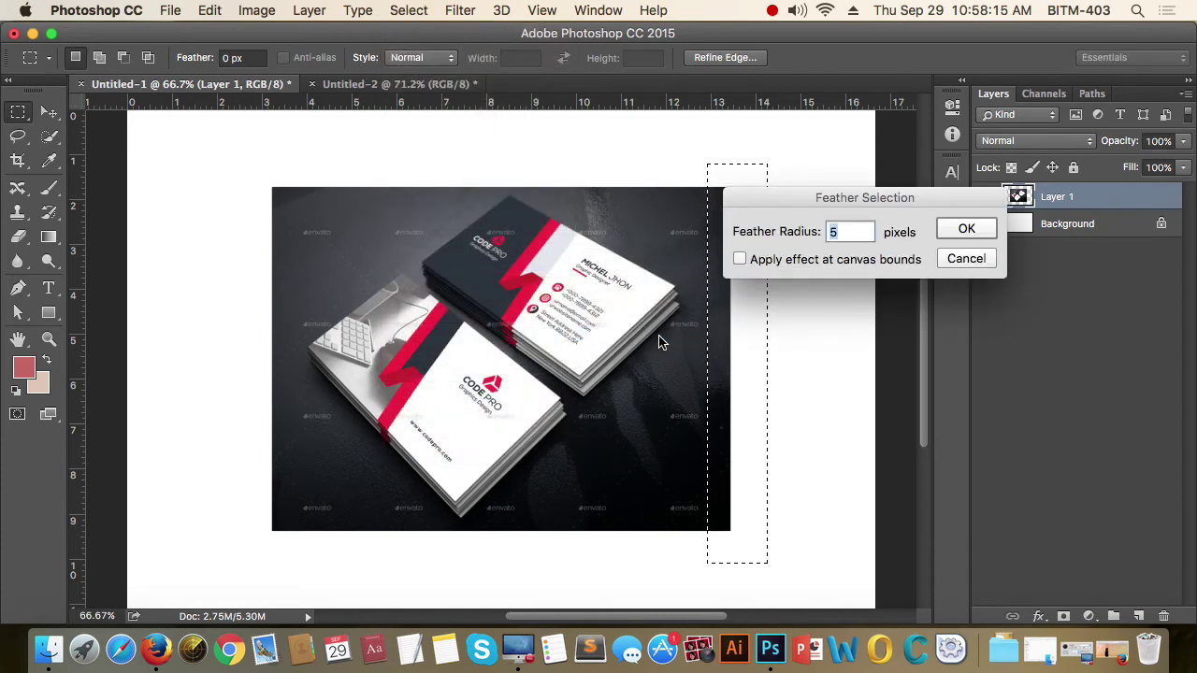
mouse_move(873, 205)
left_mouse_down()
mouse_move(969, 224)
mouse_move(1027, 272)
left_mouse_up()
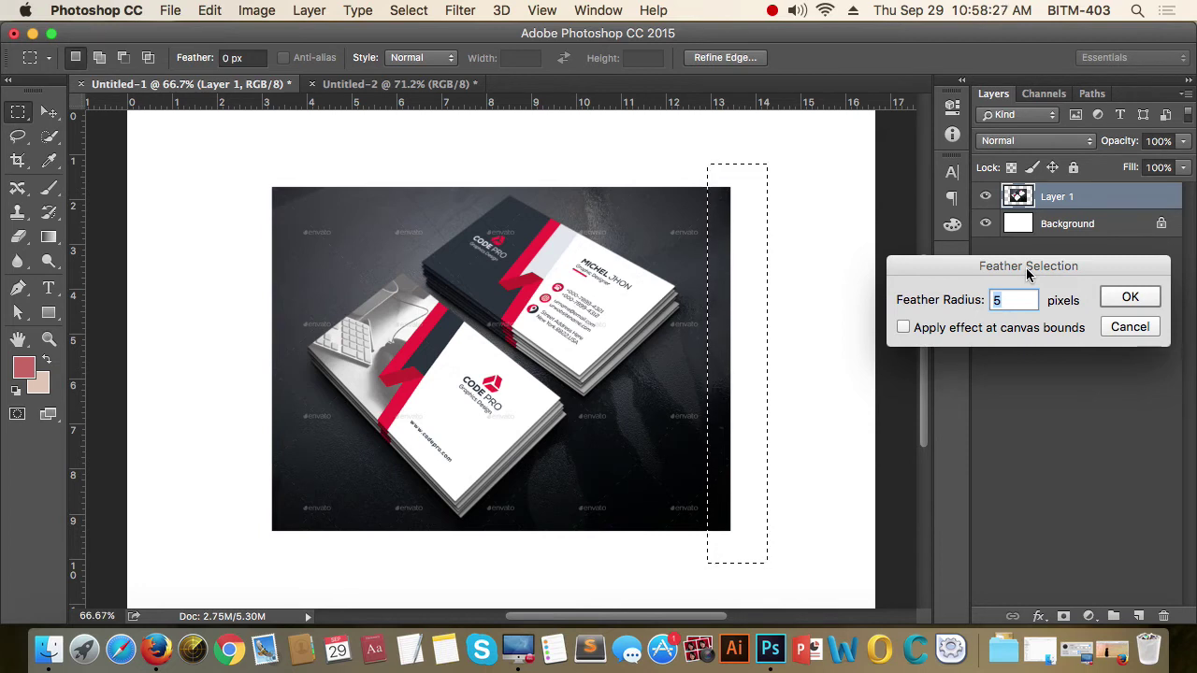
type("20")
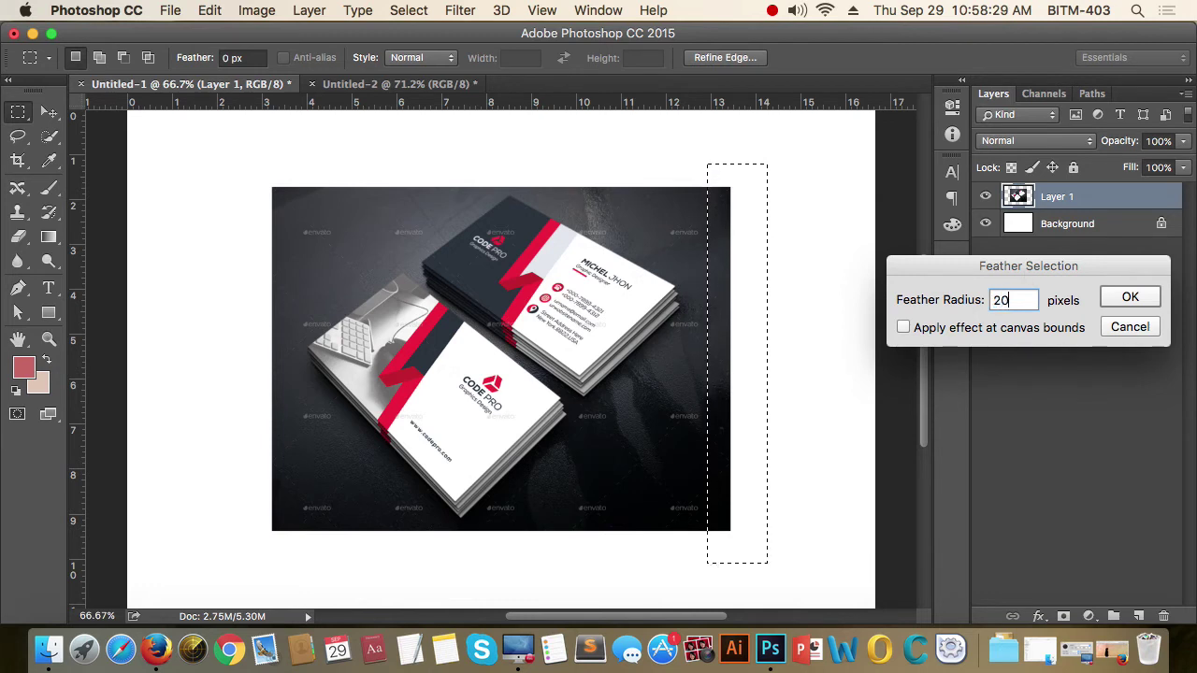
key("Return")
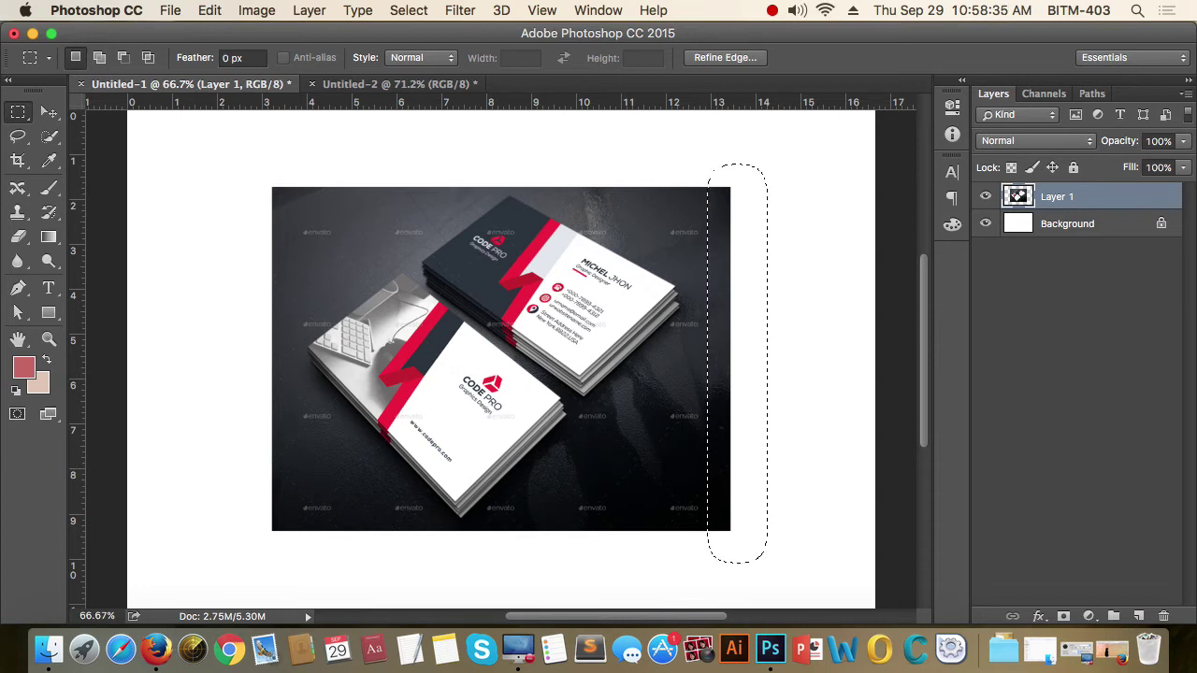
Erase the feathered strip so the right edge fades to white, then deselect.
key("Delete")
key("Delete")
key("Delete")
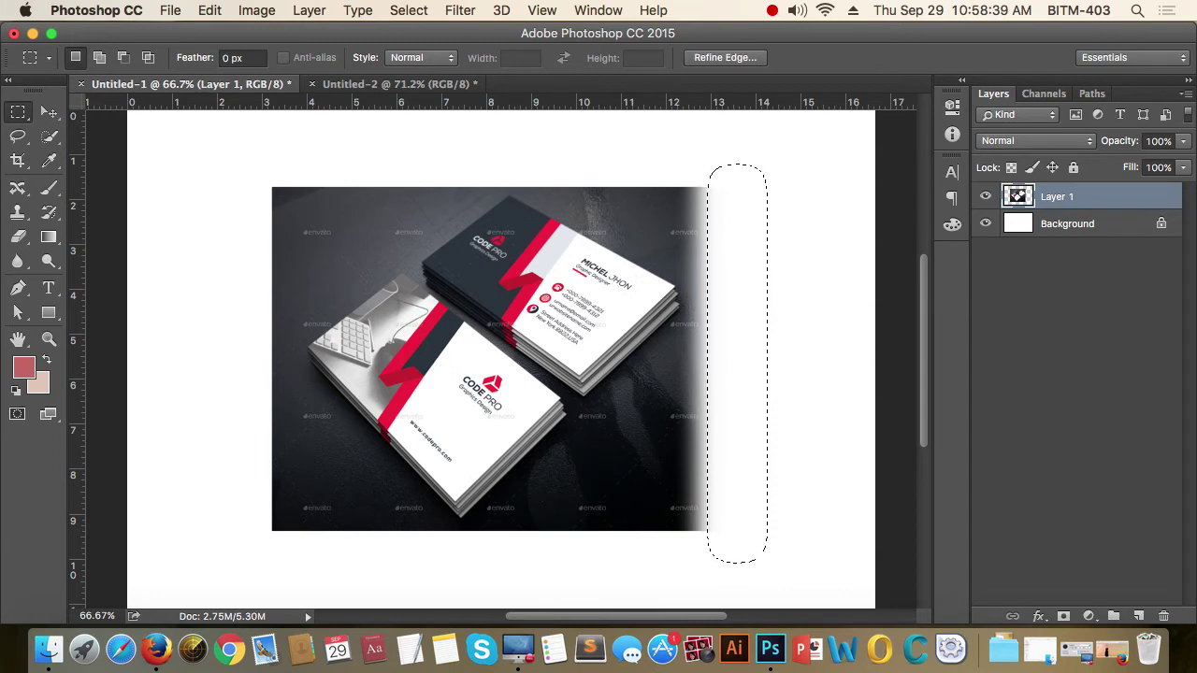
left_click(848, 277)
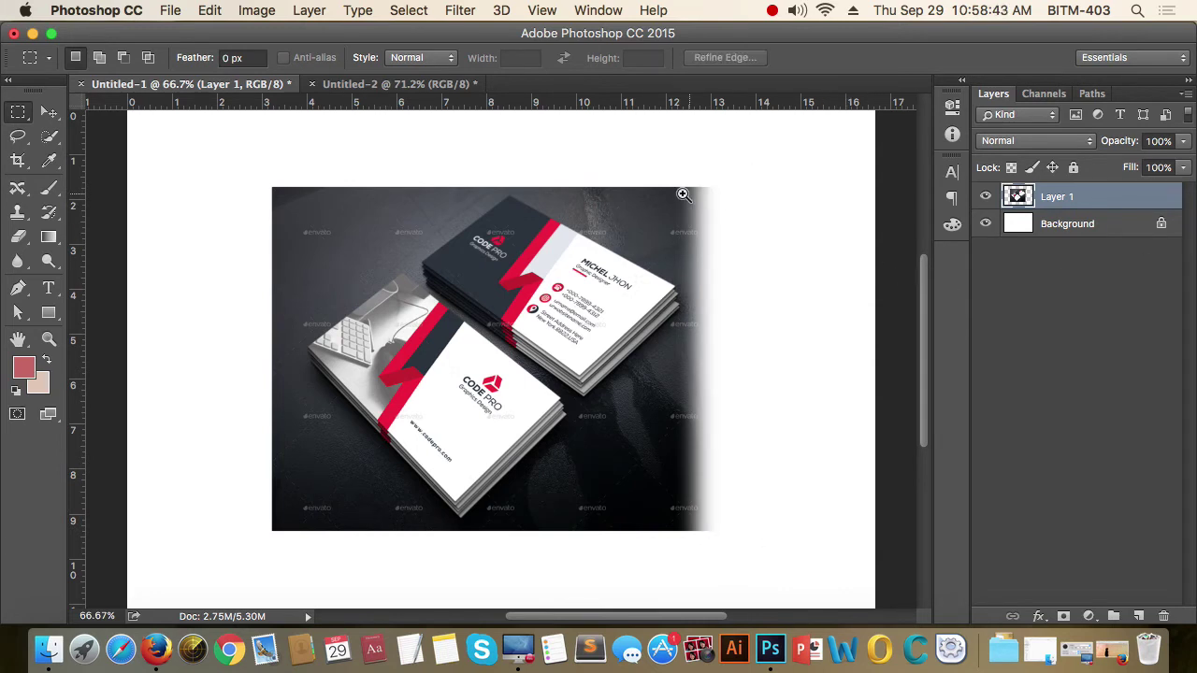
left_click_drag(683, 195, 627, 213)
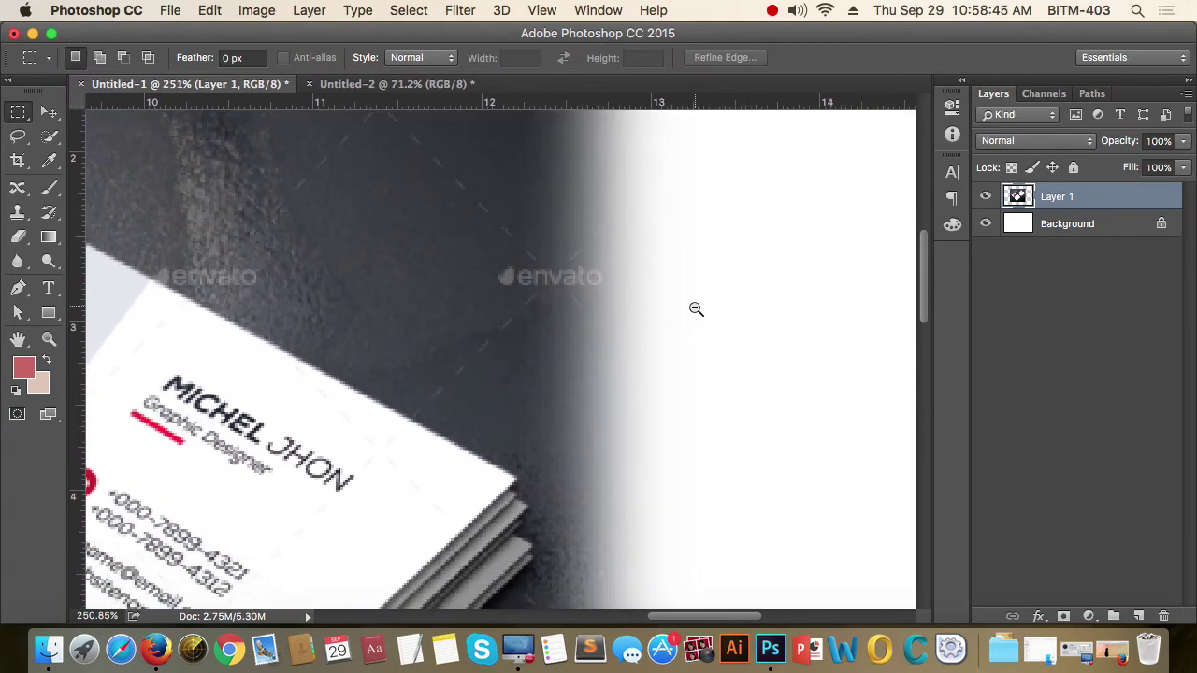
left_click(695, 309, "alt")
left_click(678, 308, "alt")
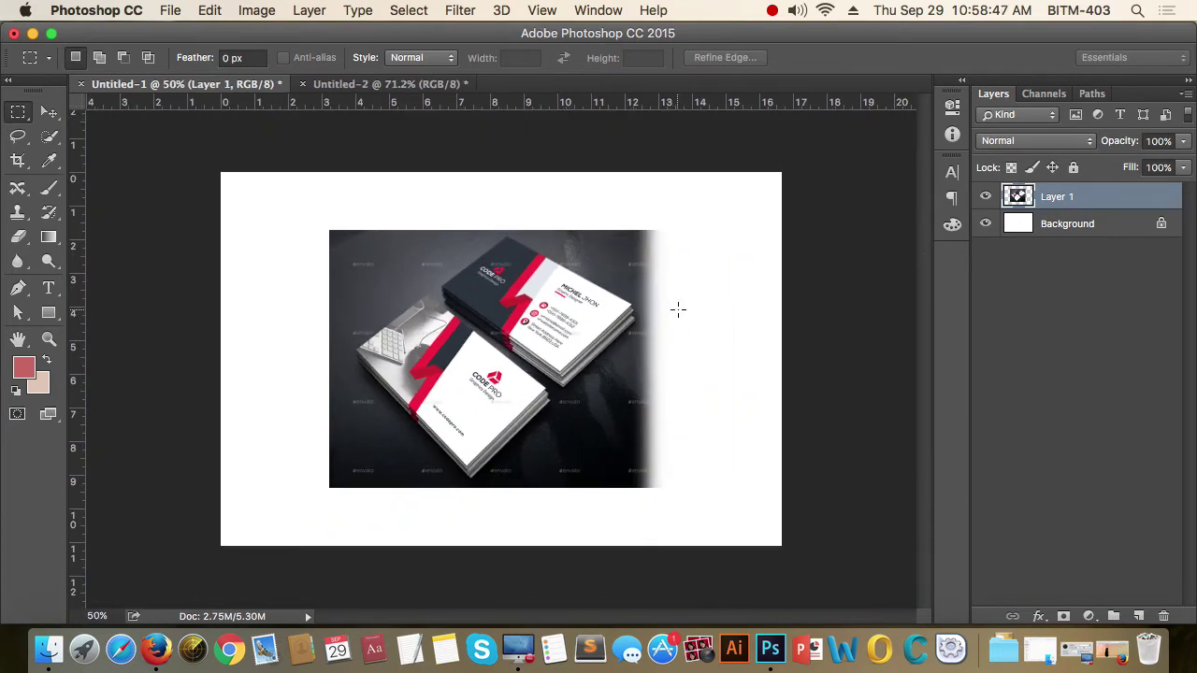
key("super+shift+d")
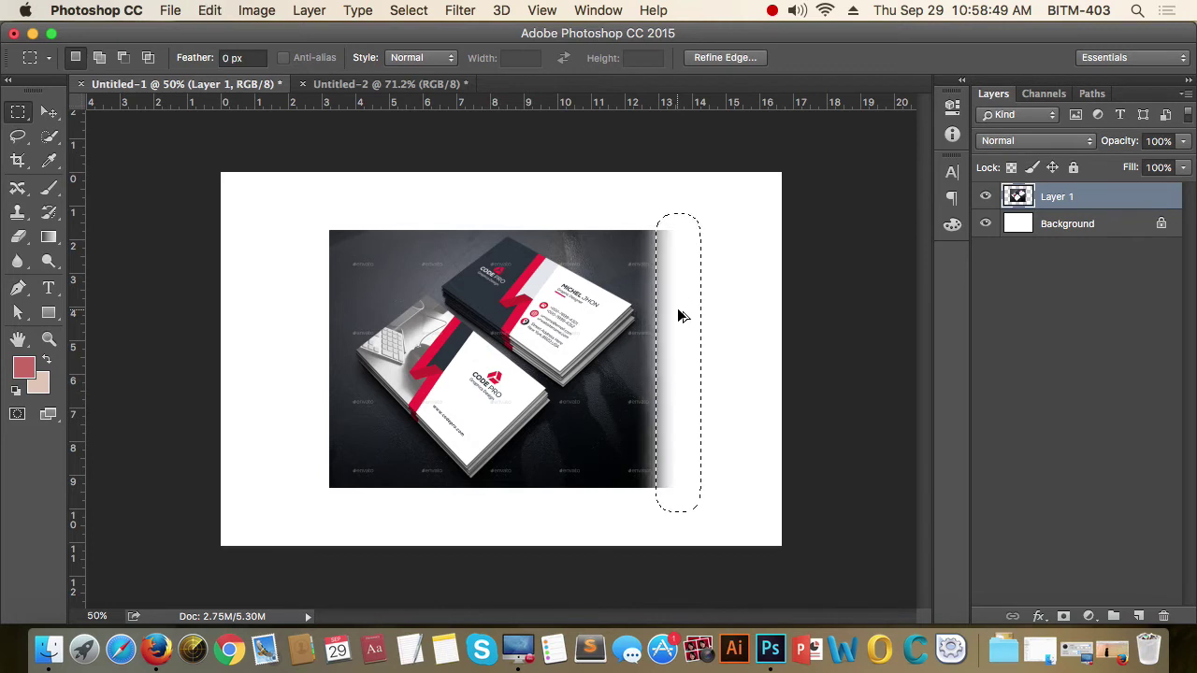
key("super+d")
Marquee most of the business-card photo and invert the selection to its outer border.
left_click_drag(340, 241, 660, 477)
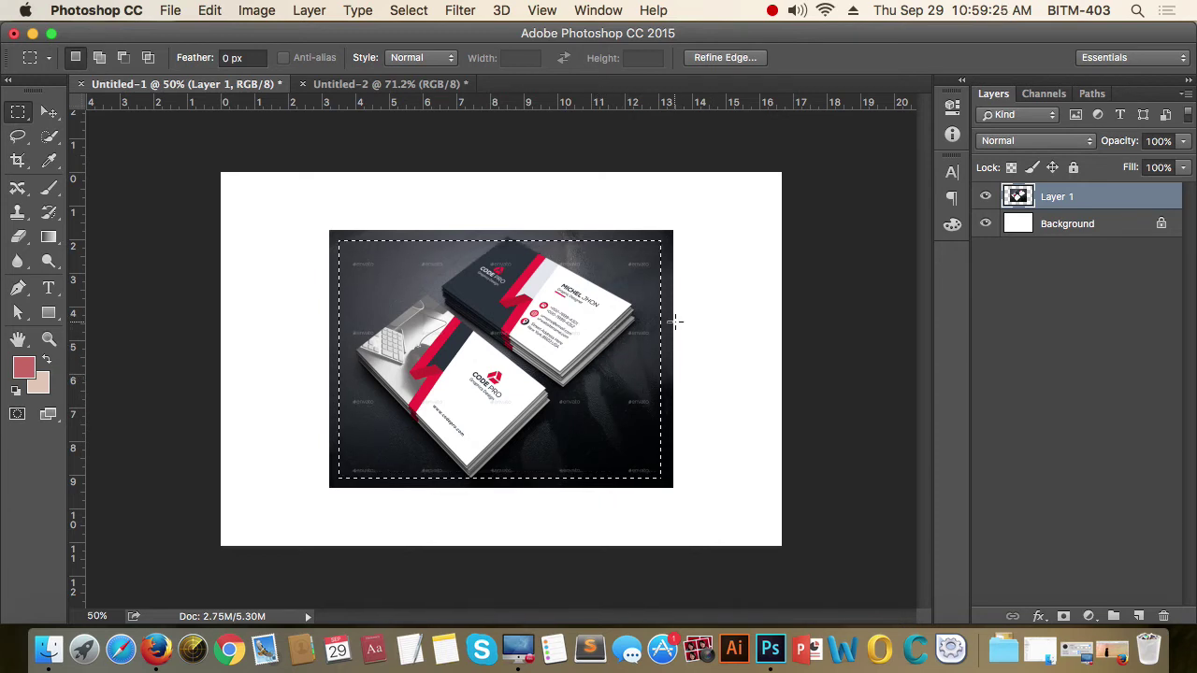
key("Delete")
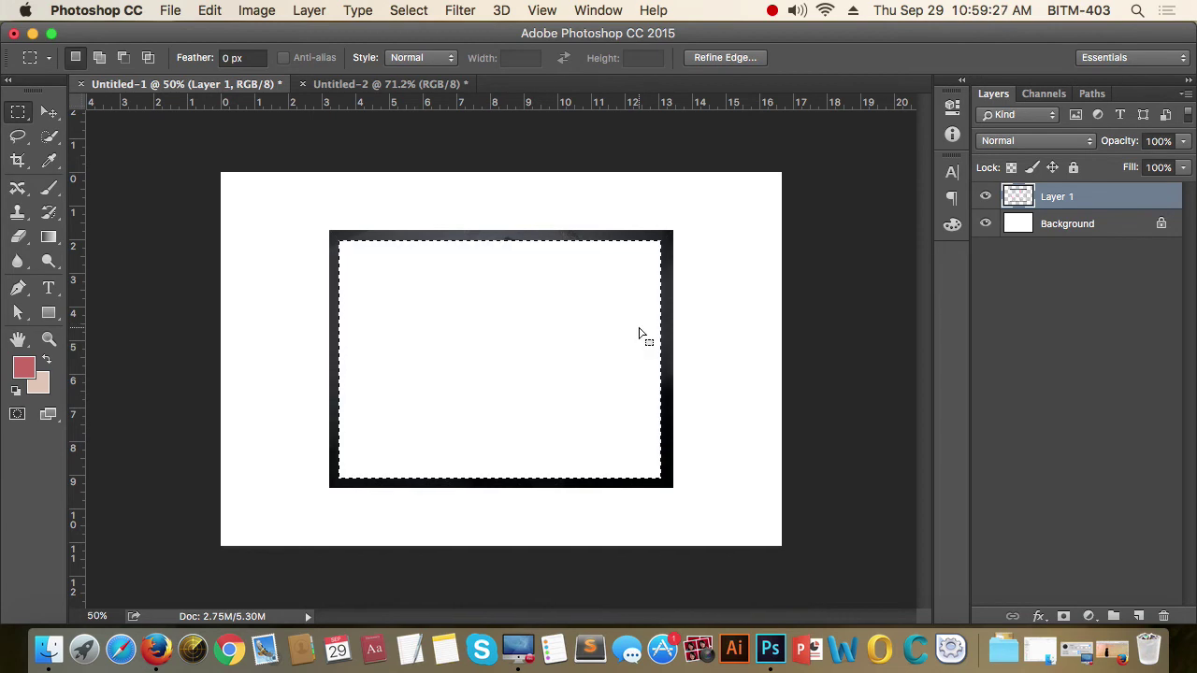
key("ctrl+z")
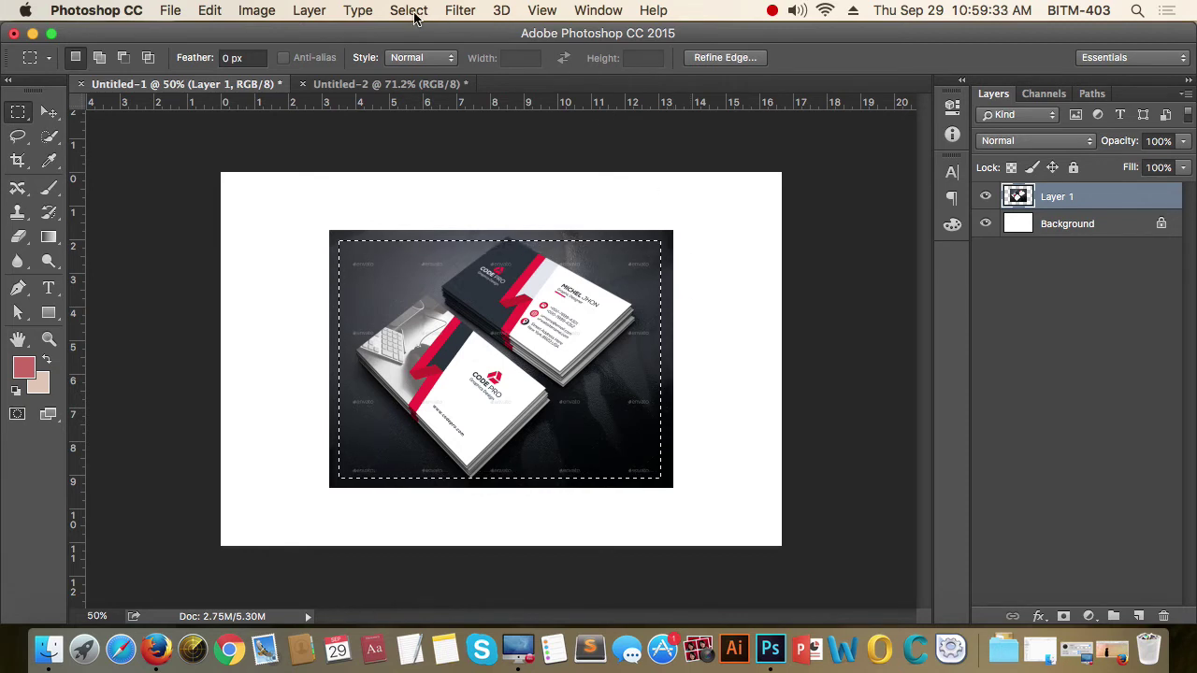
left_click(413, 11)
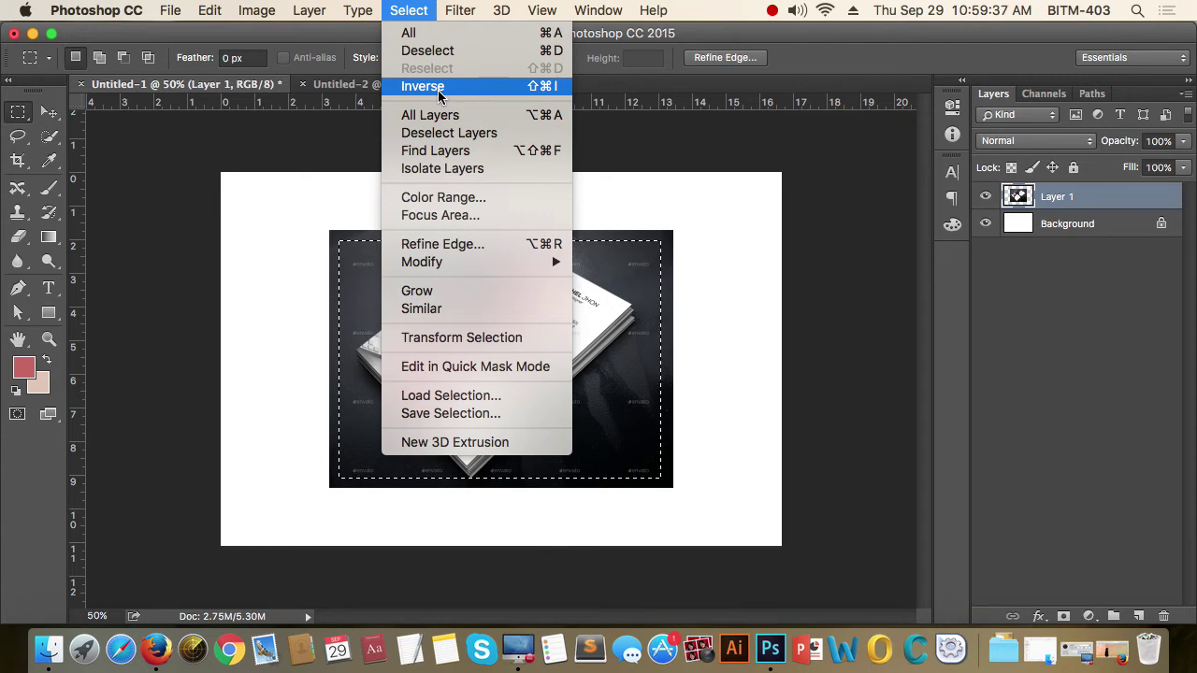
left_click(439, 89)
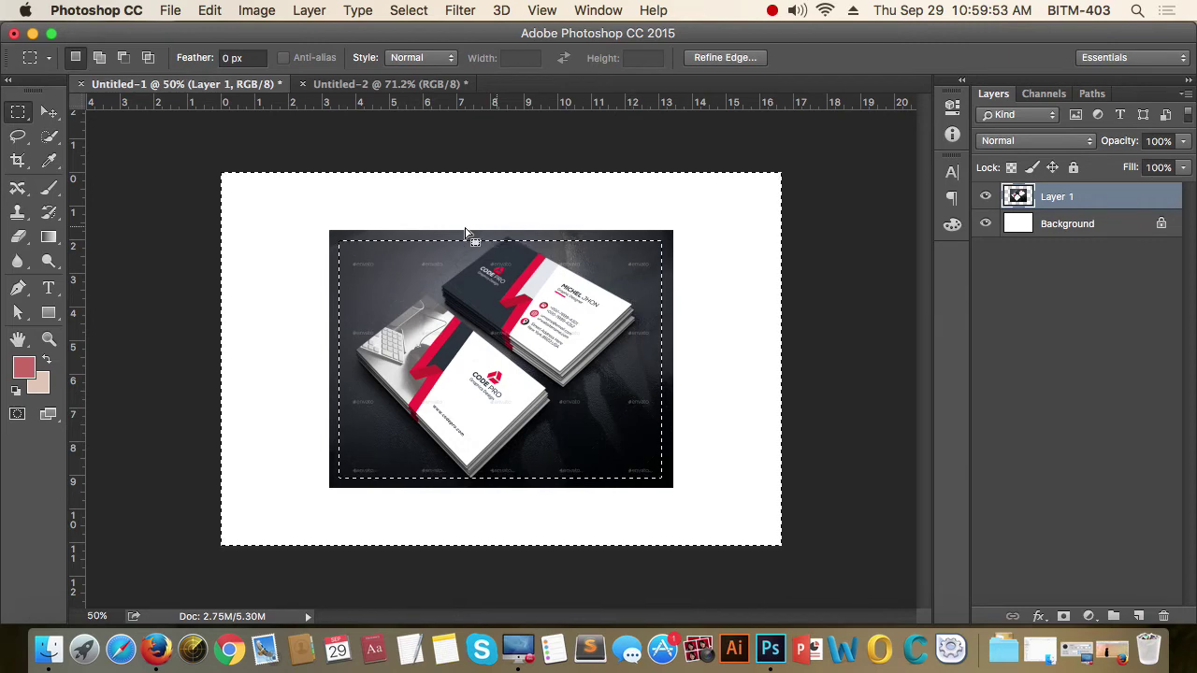
Feather the inverted selection by 20 pixels and clear it twice for a white vignette.
left_click(404, 13)
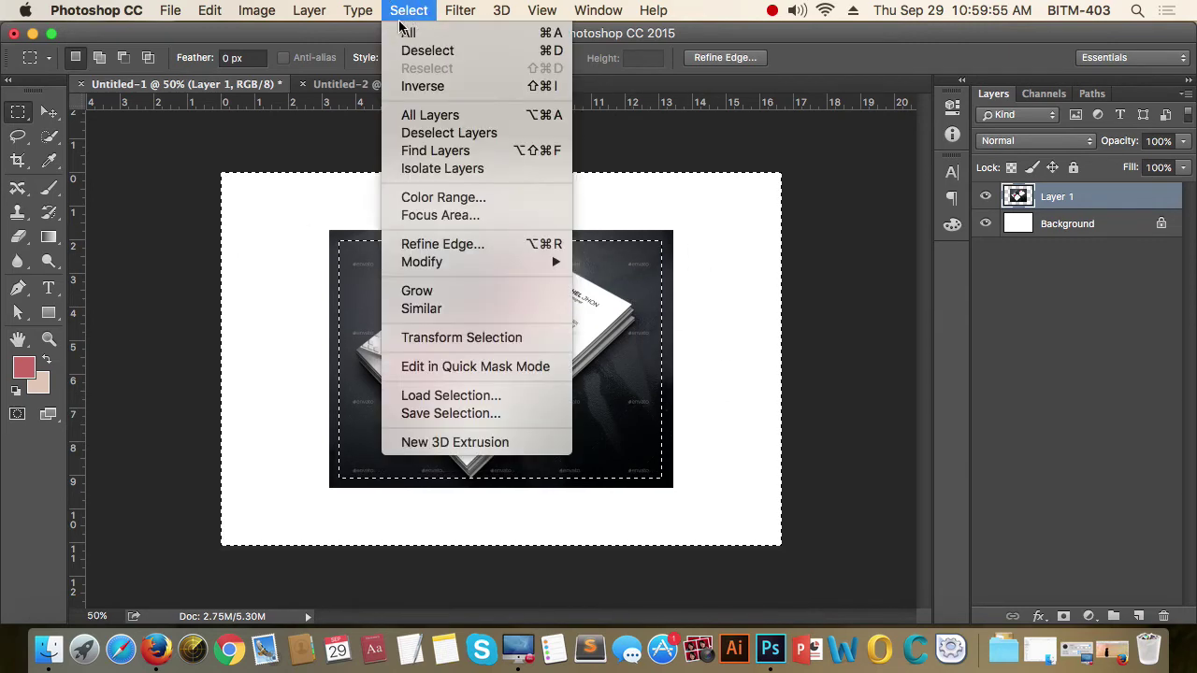
mouse_move(422, 262)
left_click(652, 332)
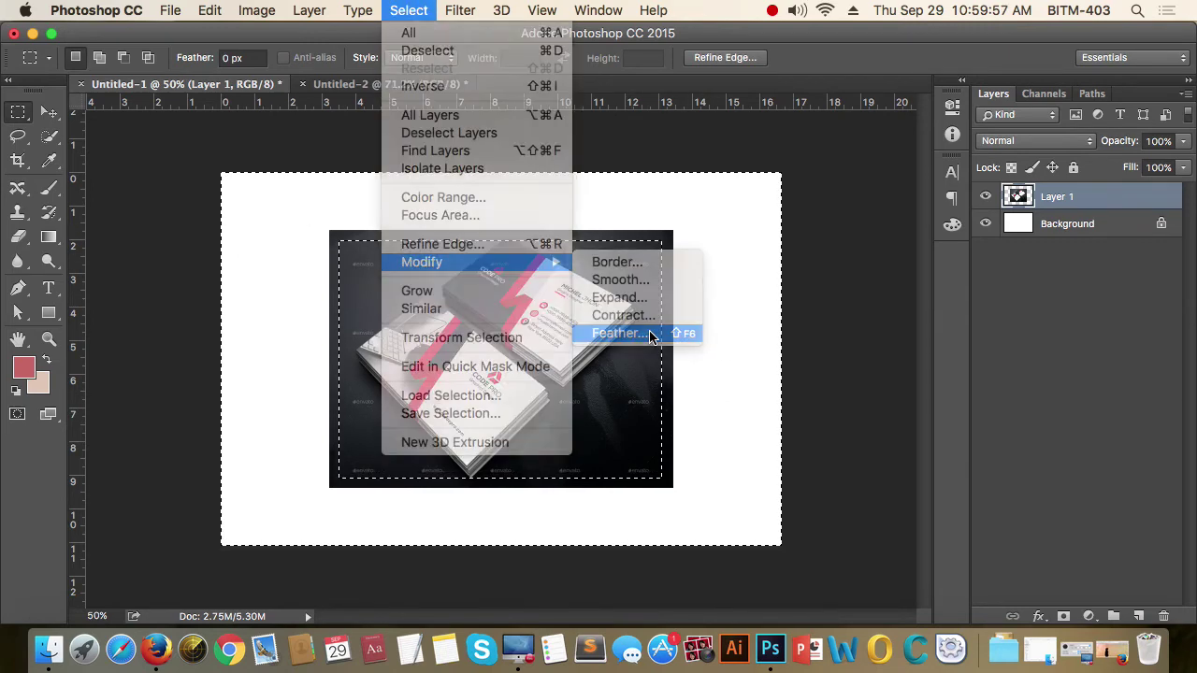
left_click(1131, 298)
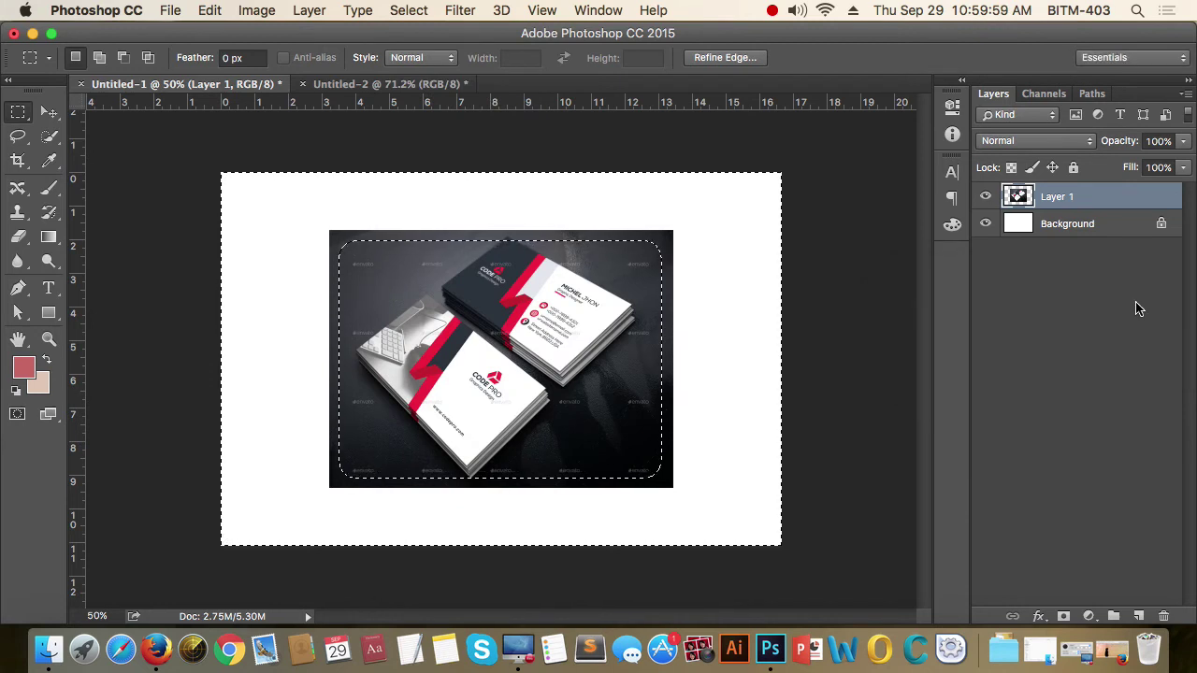
key("Delete")
key("Delete")
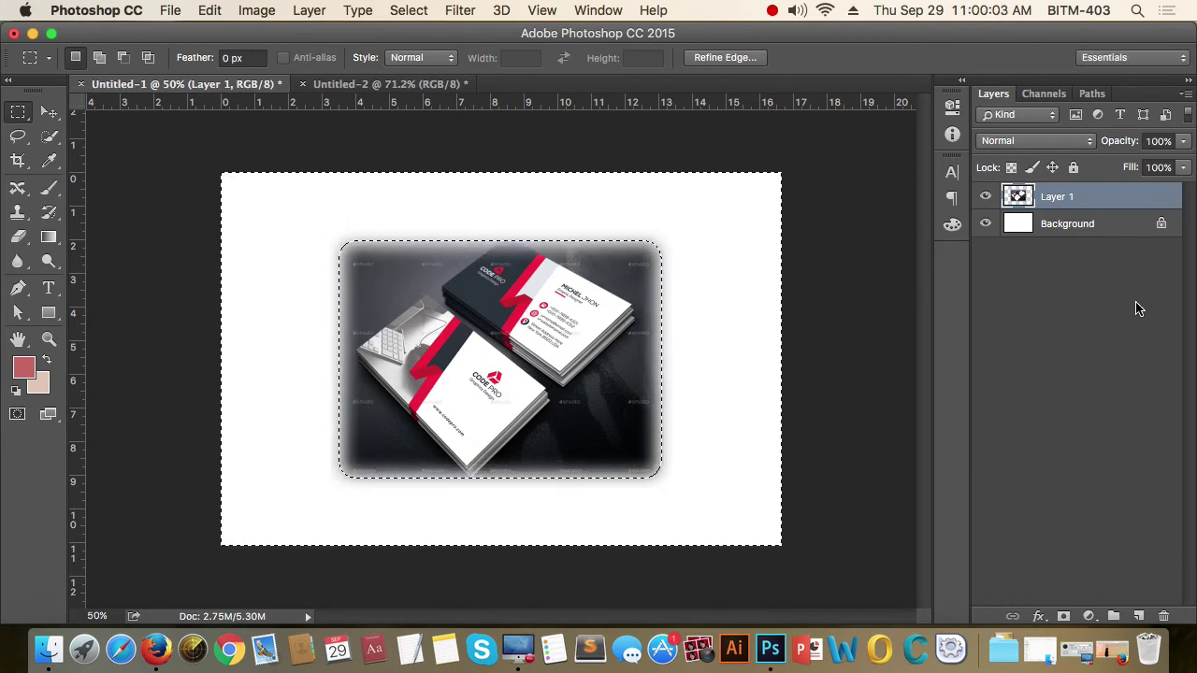
key("Delete")
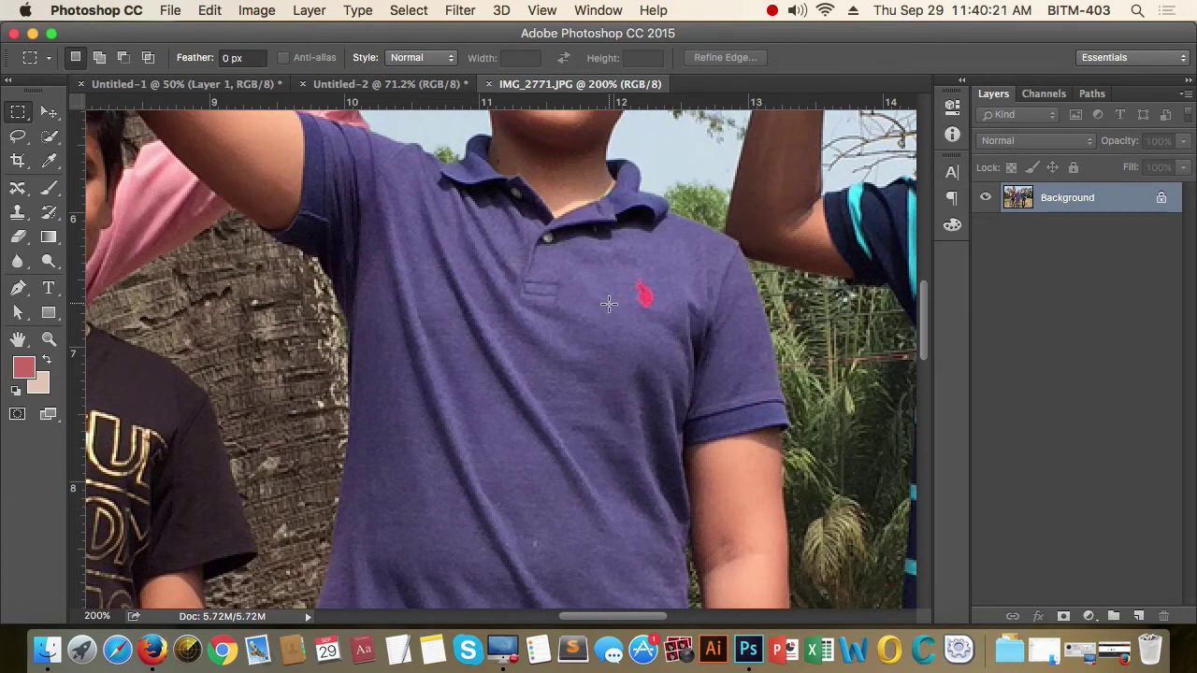
Browse the Lasso and Marquee tool variants, ending with the plain Lasso Tool active.
left_click(17, 136)
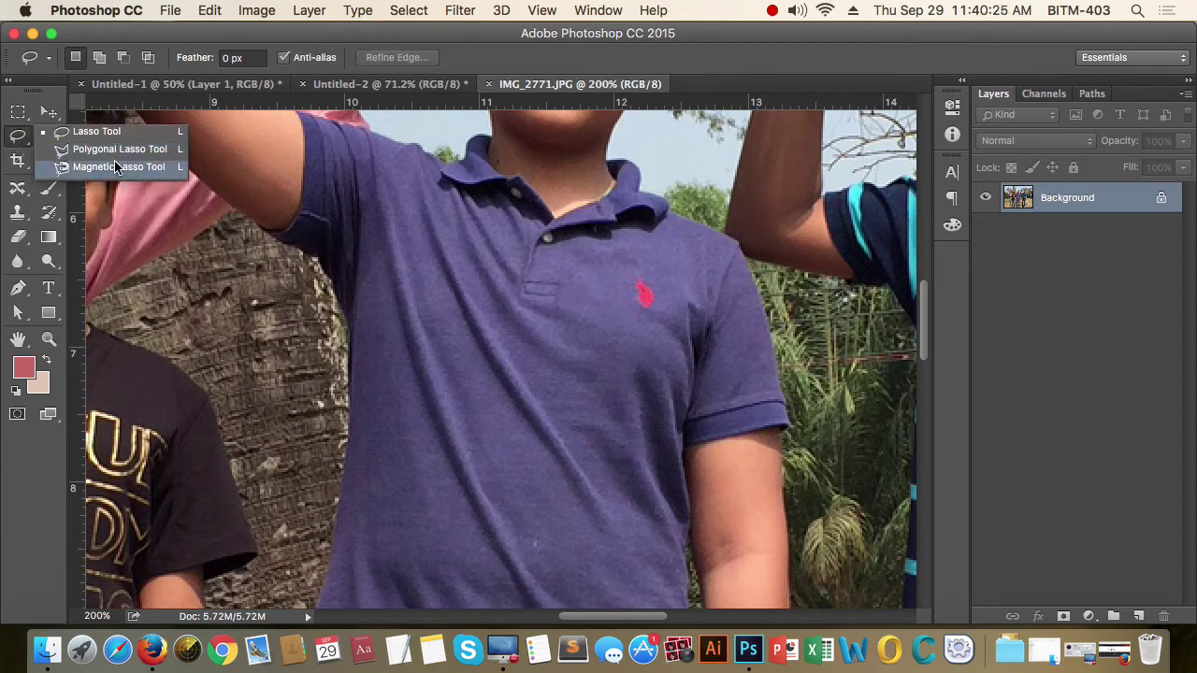
left_click(108, 131)
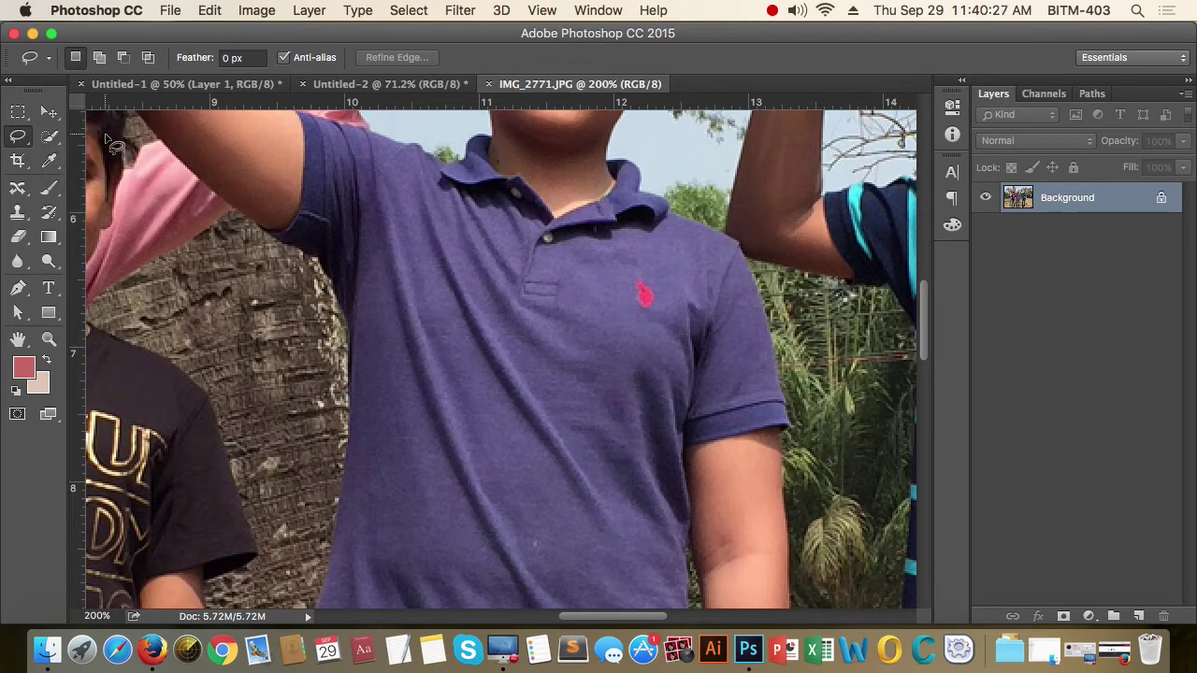
left_click(18, 116)
left_click(20, 118)
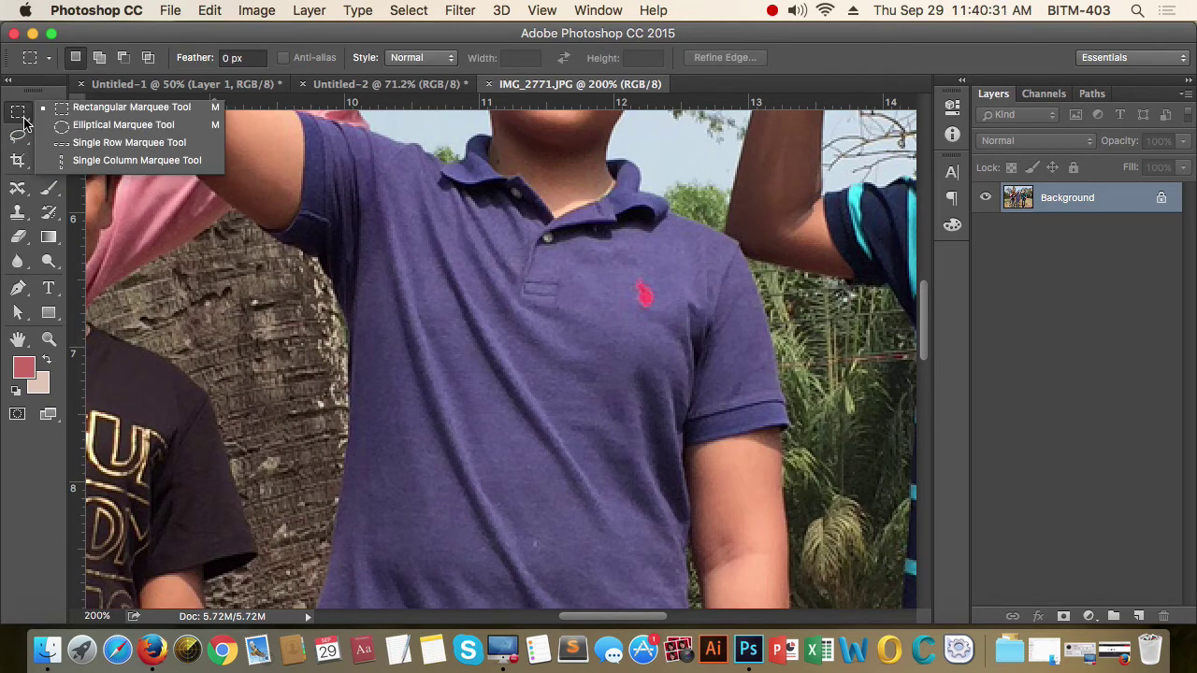
left_click(16, 113)
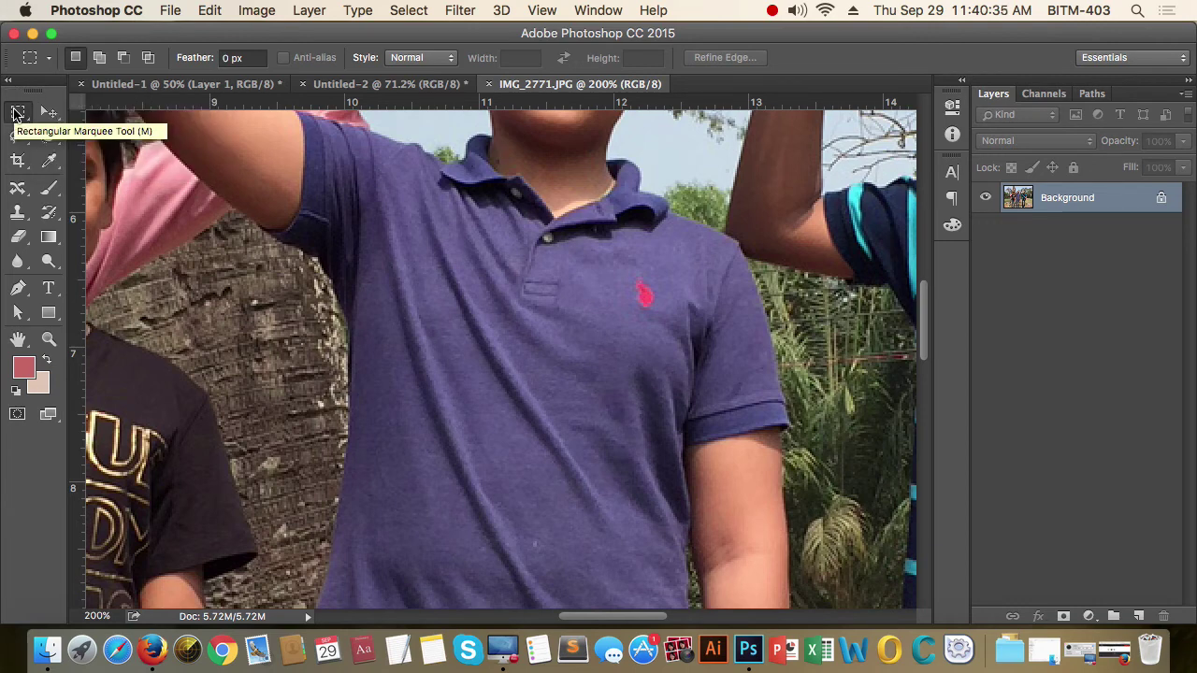
left_click(17, 135)
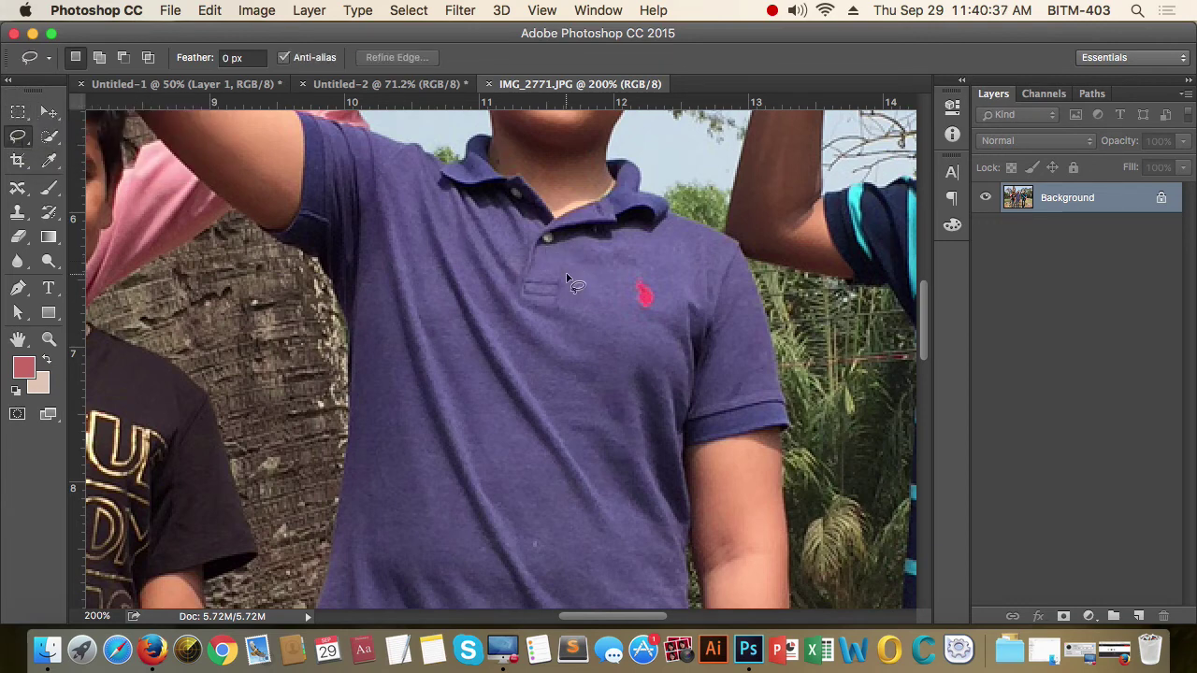
Trace a freehand Lasso selection around the shirt collar and right shoulder.
left_click_drag(567, 277, 556, 318)
left_click_drag(397, 333, 365, 329)
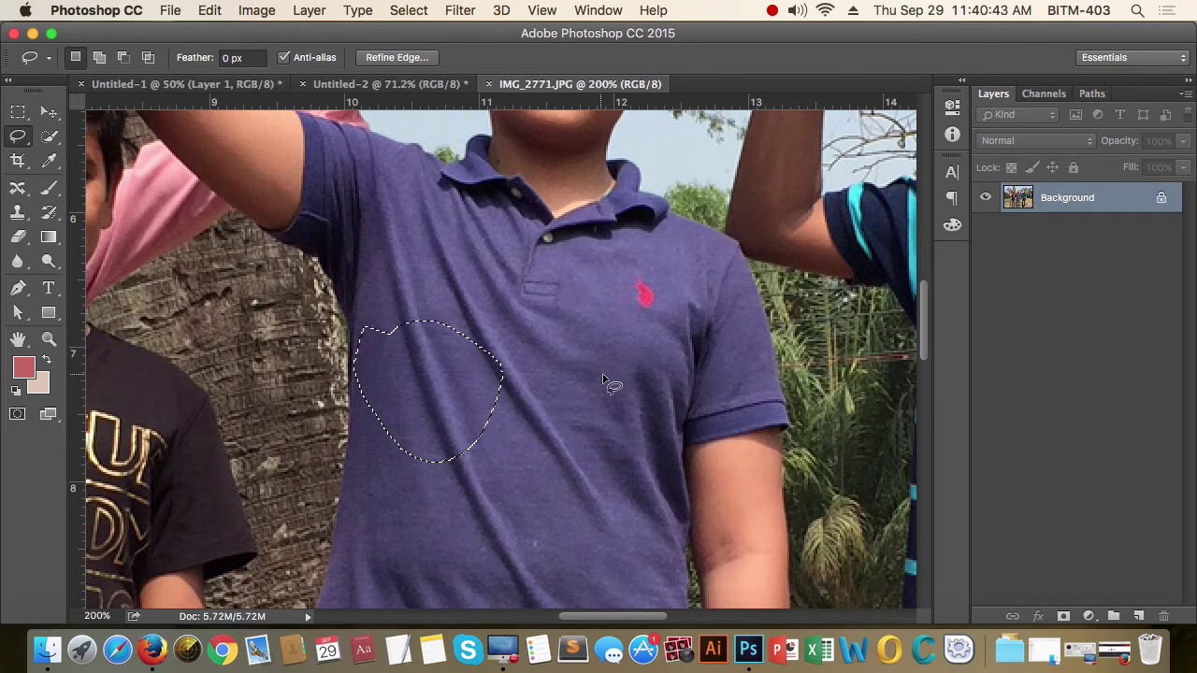
left_click(603, 384)
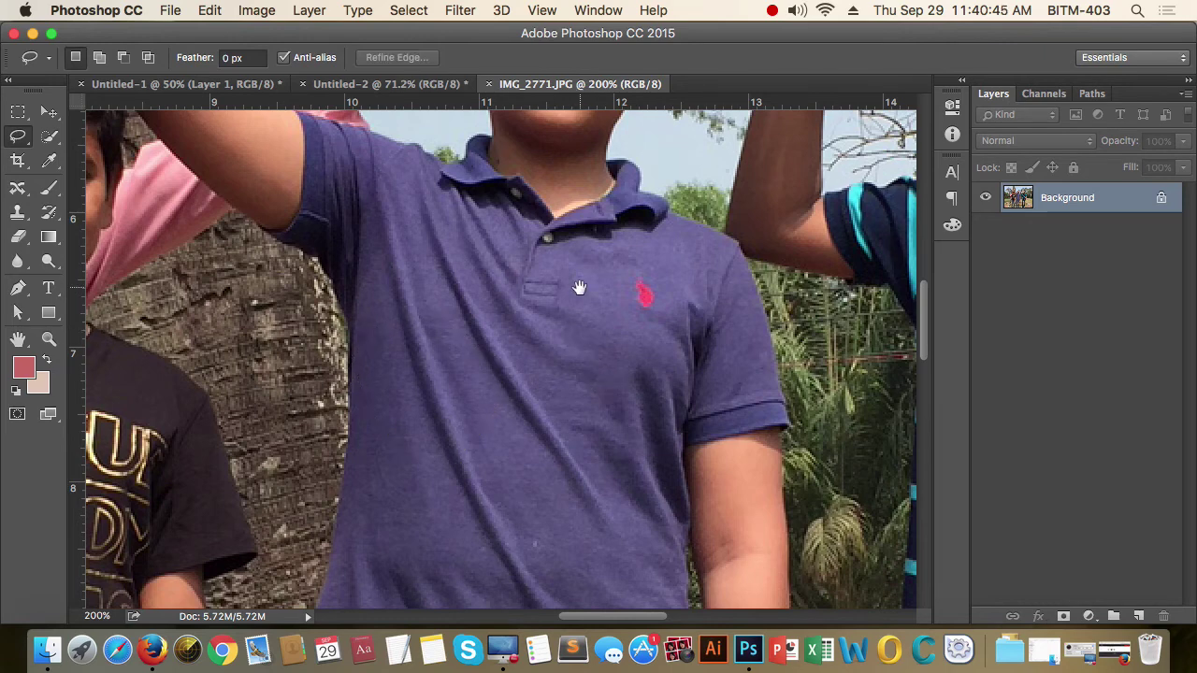
left_click_drag(579, 287, 588, 391)
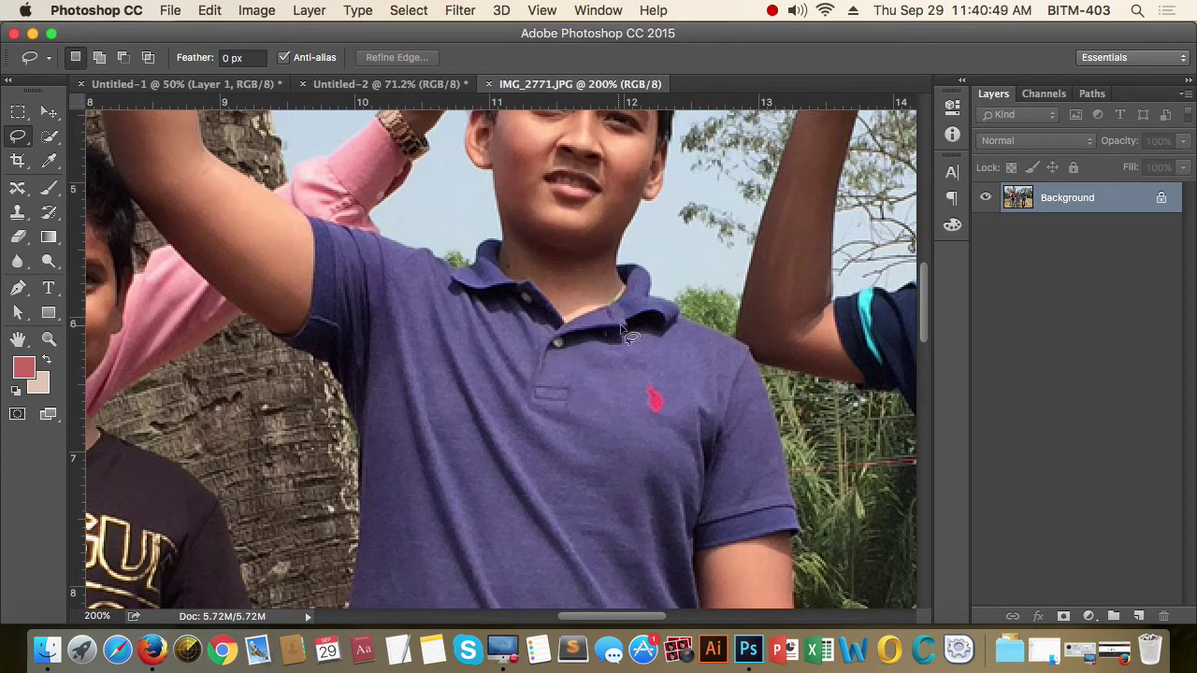
mouse_move(622, 269)
left_mouse_down()
mouse_move(682, 256)
mouse_move(757, 326)
mouse_move(801, 467)
mouse_move(773, 555)
mouse_move(661, 469)
mouse_move(619, 273)
left_mouse_up()
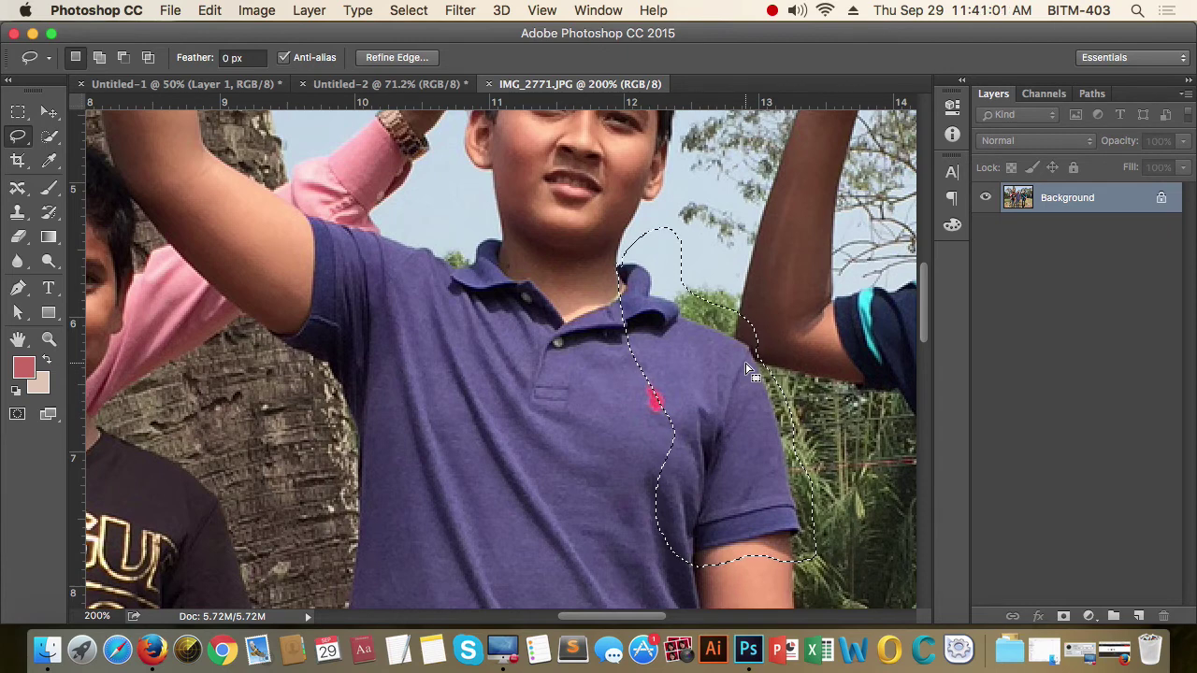
left_click(700, 285)
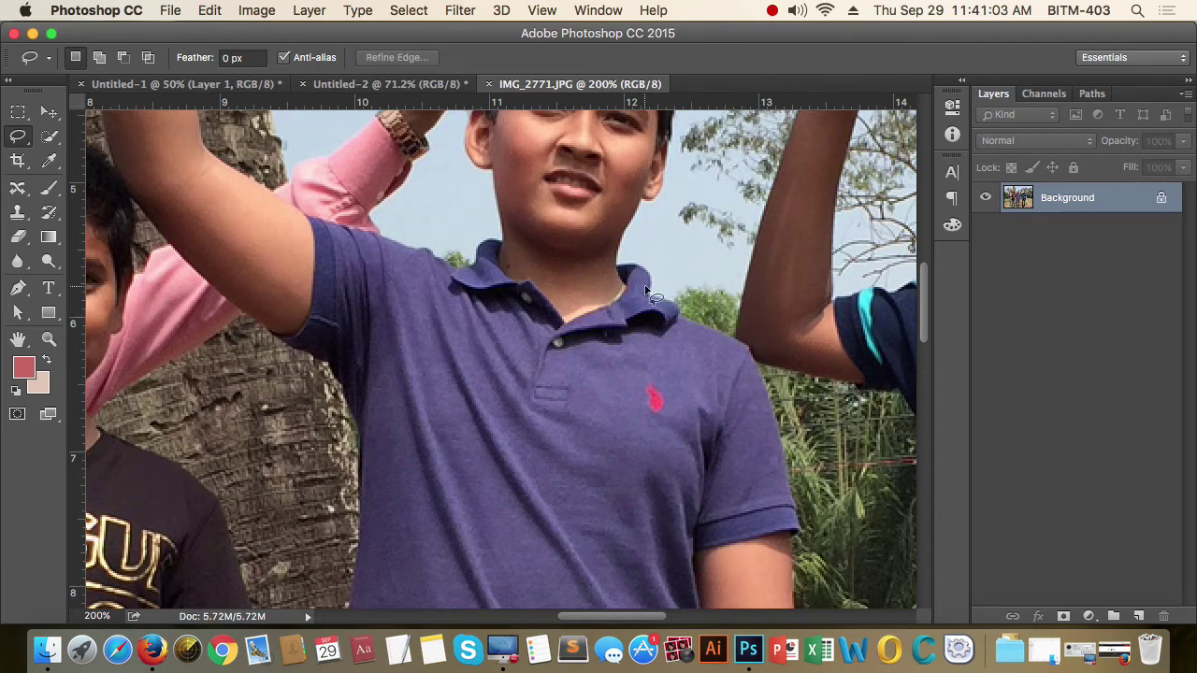
mouse_move(619, 270)
left_mouse_down()
mouse_move(664, 298)
mouse_move(781, 465)
mouse_move(794, 529)
mouse_move(726, 556)
mouse_move(686, 515)
mouse_move(627, 309)
left_mouse_up()
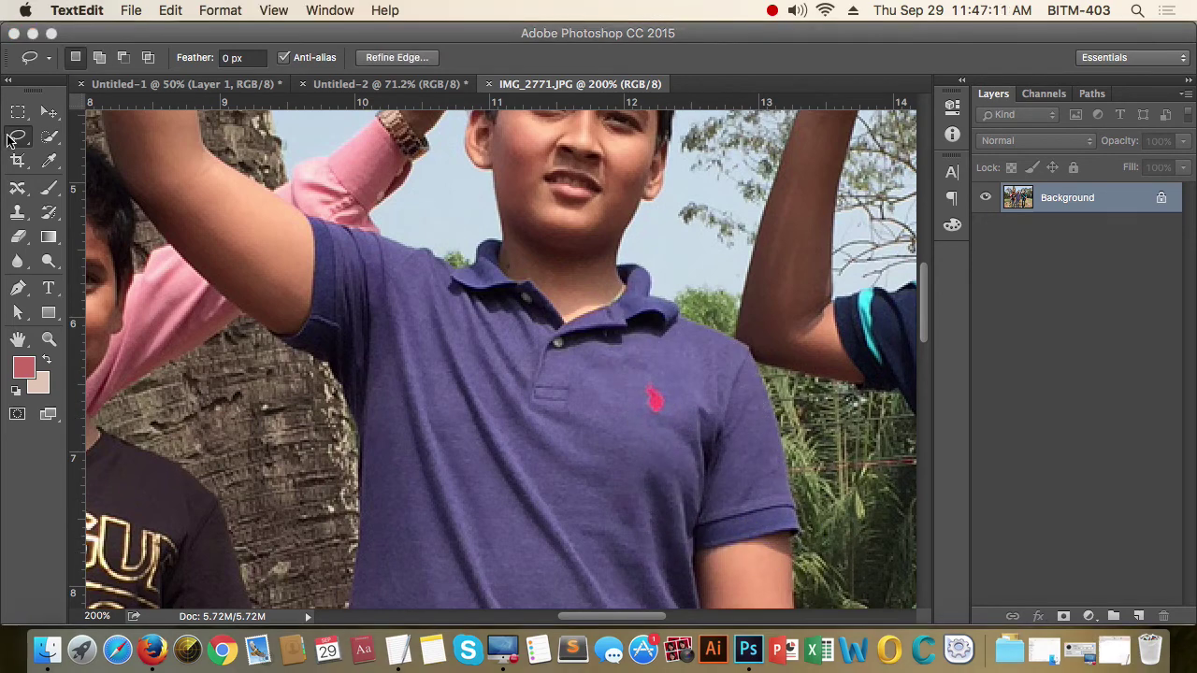
left_click_drag(9, 138, 130, 153)
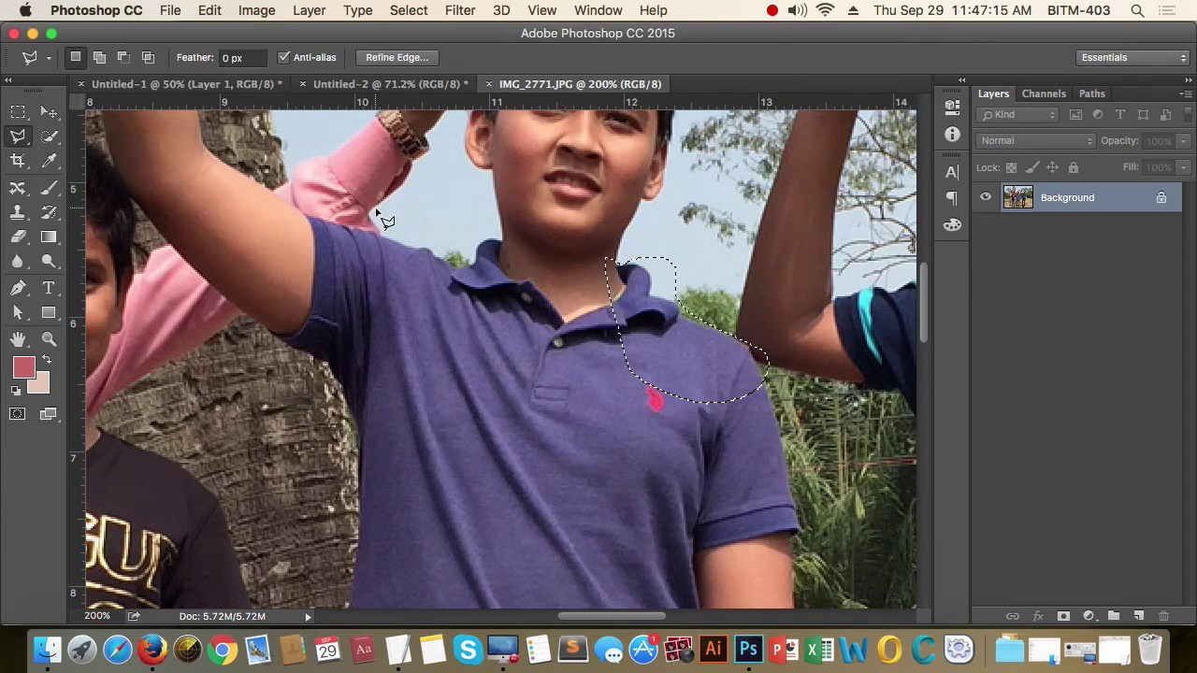
Outline the shirt's shoulders, collar and upper chest with a closed Polygonal Lasso selection.
left_click(461, 222)
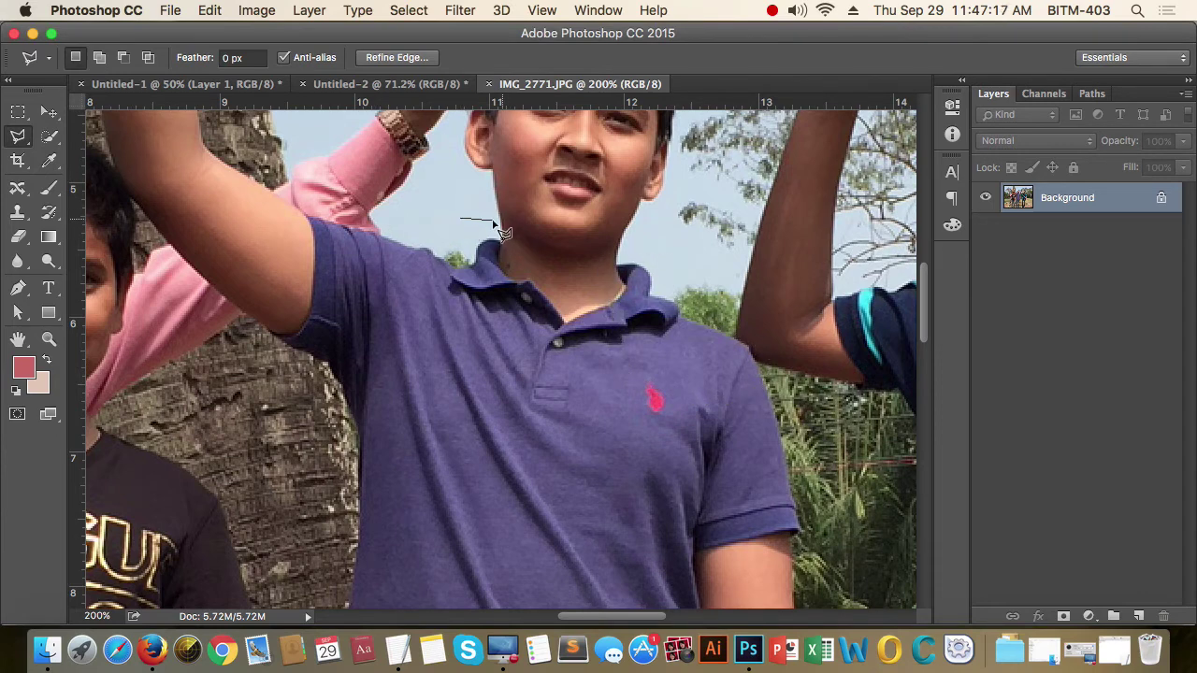
left_click(476, 259)
left_click(561, 217)
left_click(605, 268)
left_click(732, 274)
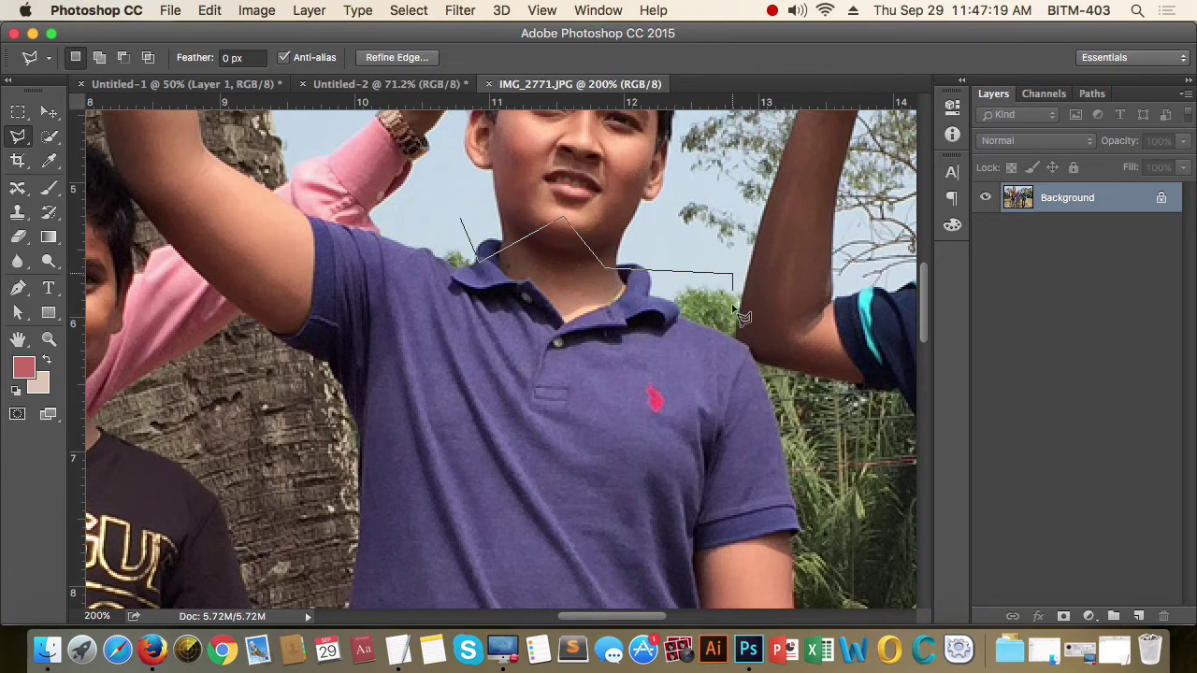
left_click(720, 357)
left_click(455, 398)
left_click(295, 305)
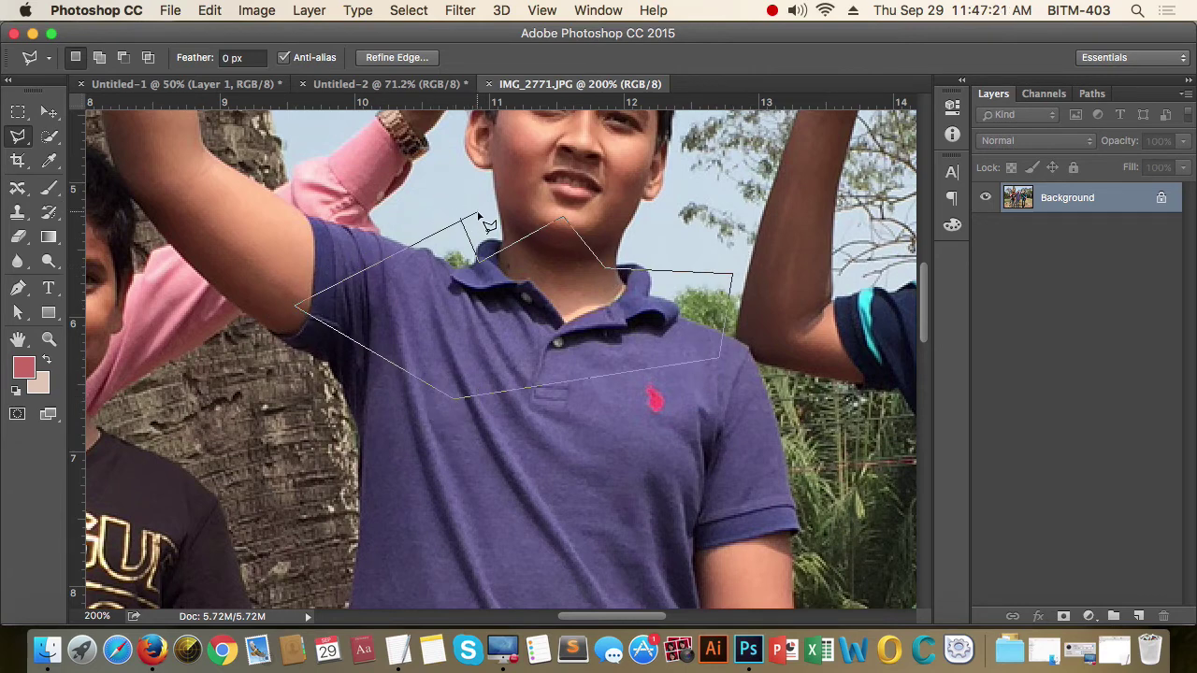
left_click(481, 206)
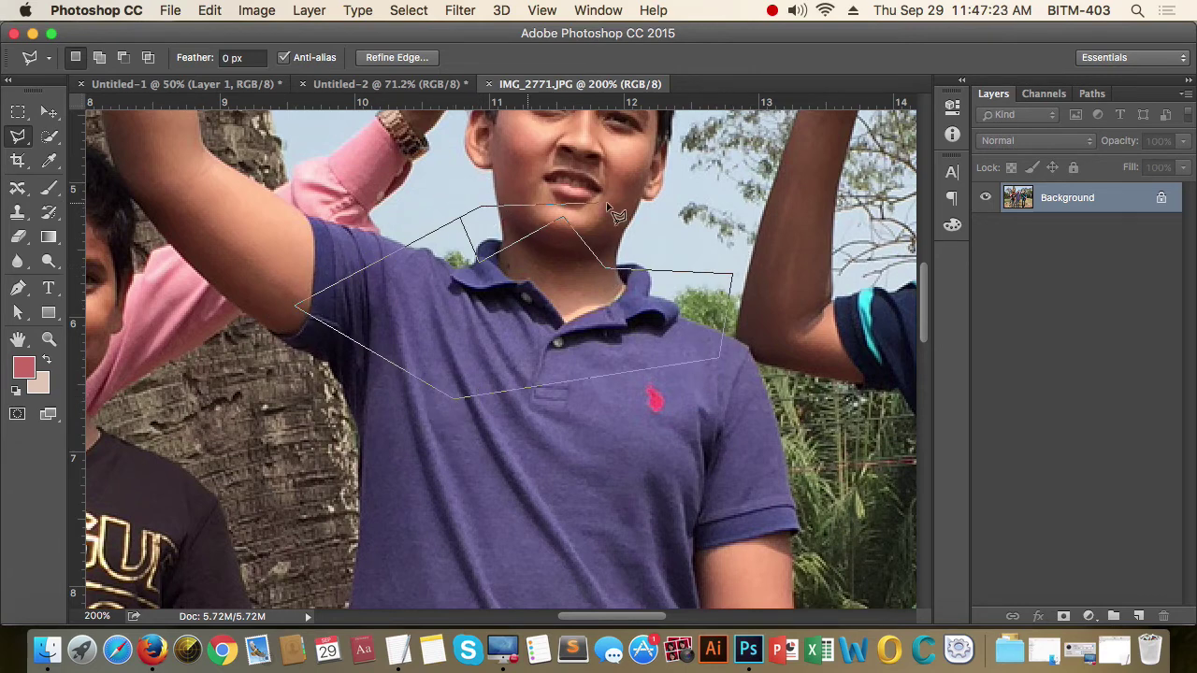
left_click(633, 200)
left_click(593, 321)
left_click(776, 358)
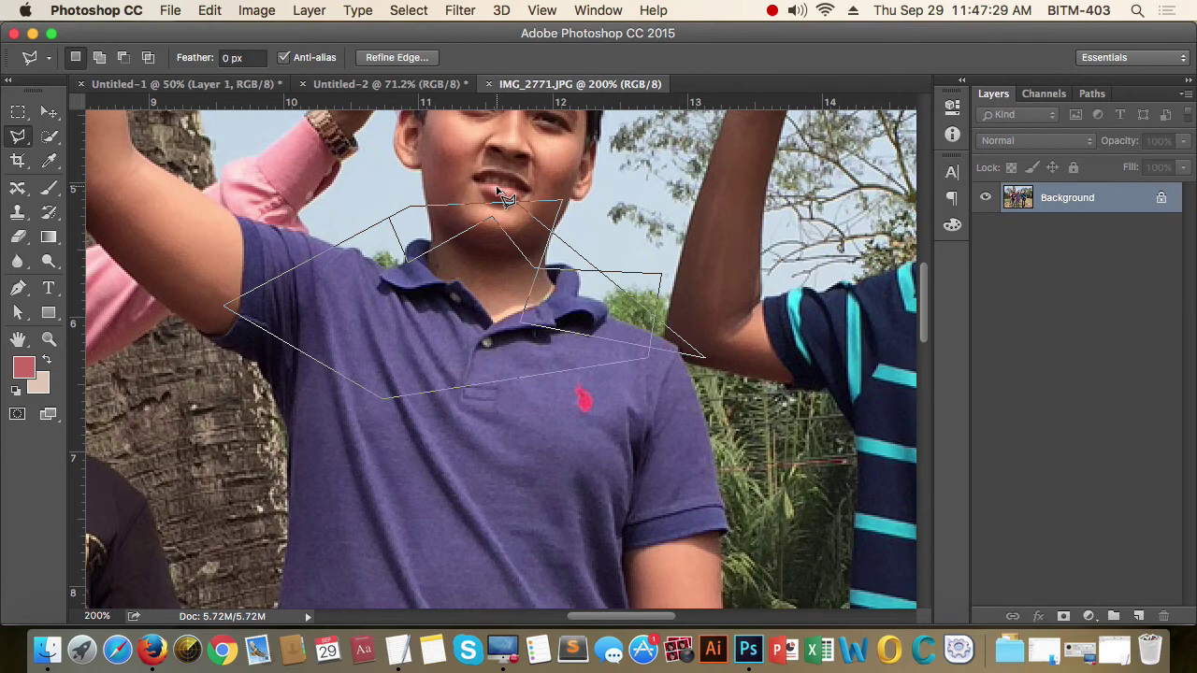
left_click(453, 138)
left_click(264, 157)
left_click(254, 260)
left_click(486, 342)
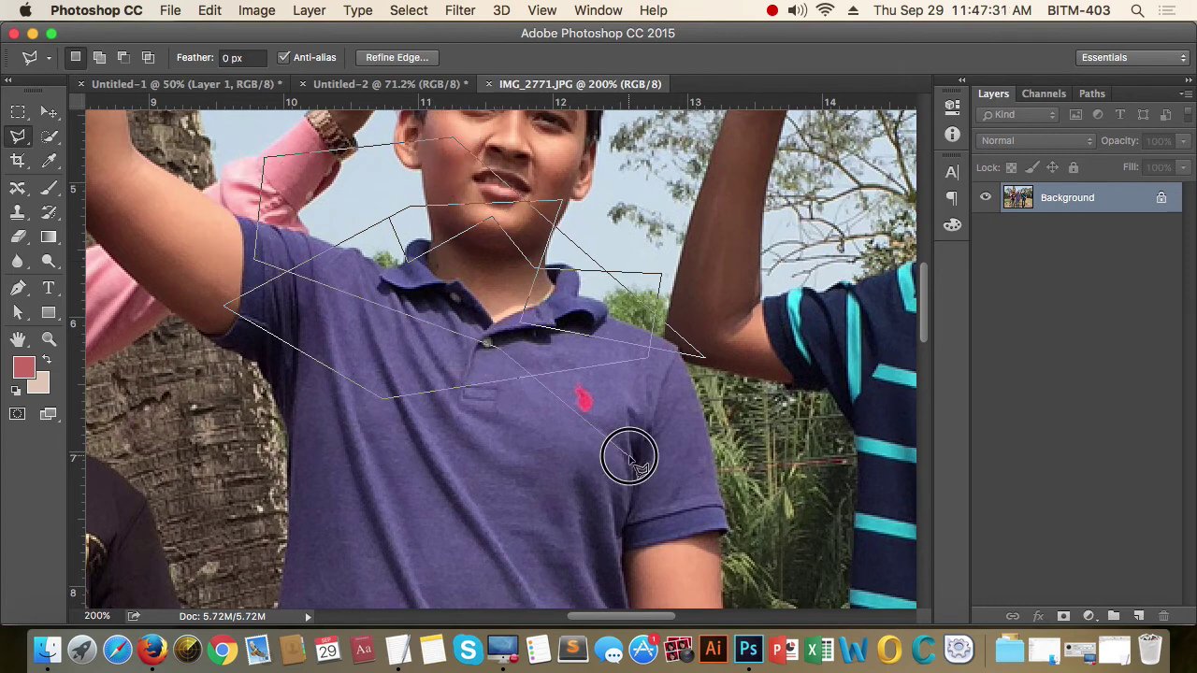
left_click(629, 453)
left_click(699, 358)
left_click(790, 241)
left_click(696, 154)
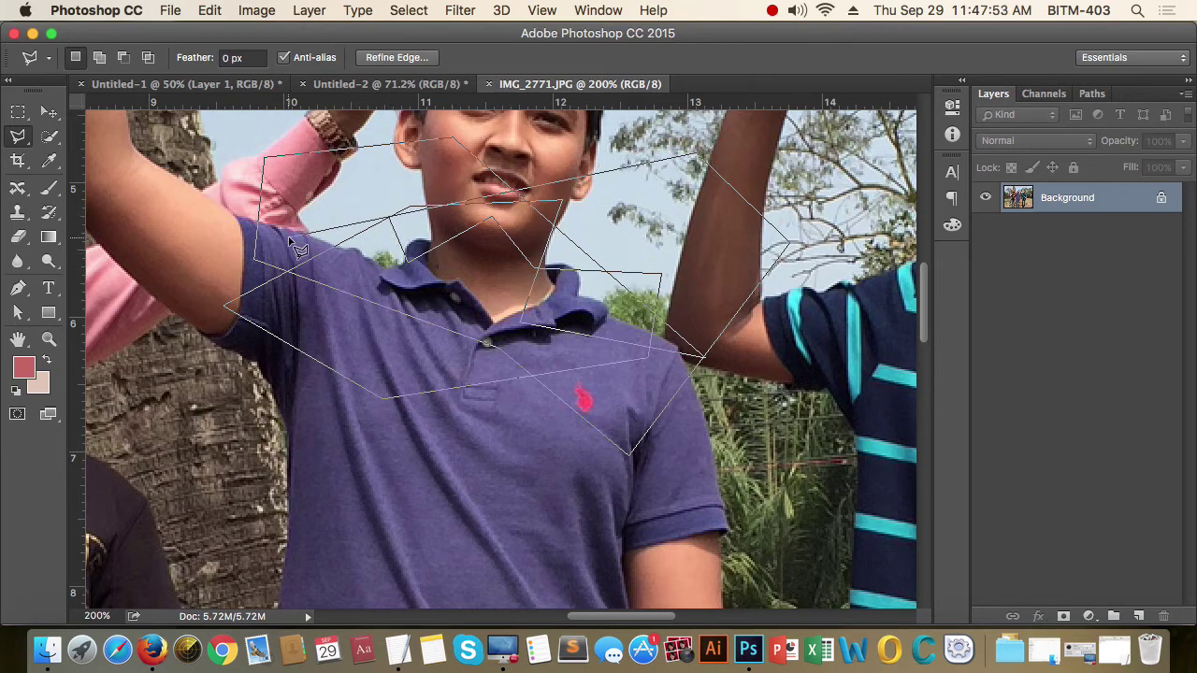
left_click(233, 241)
left_click(189, 286)
left_click(369, 435)
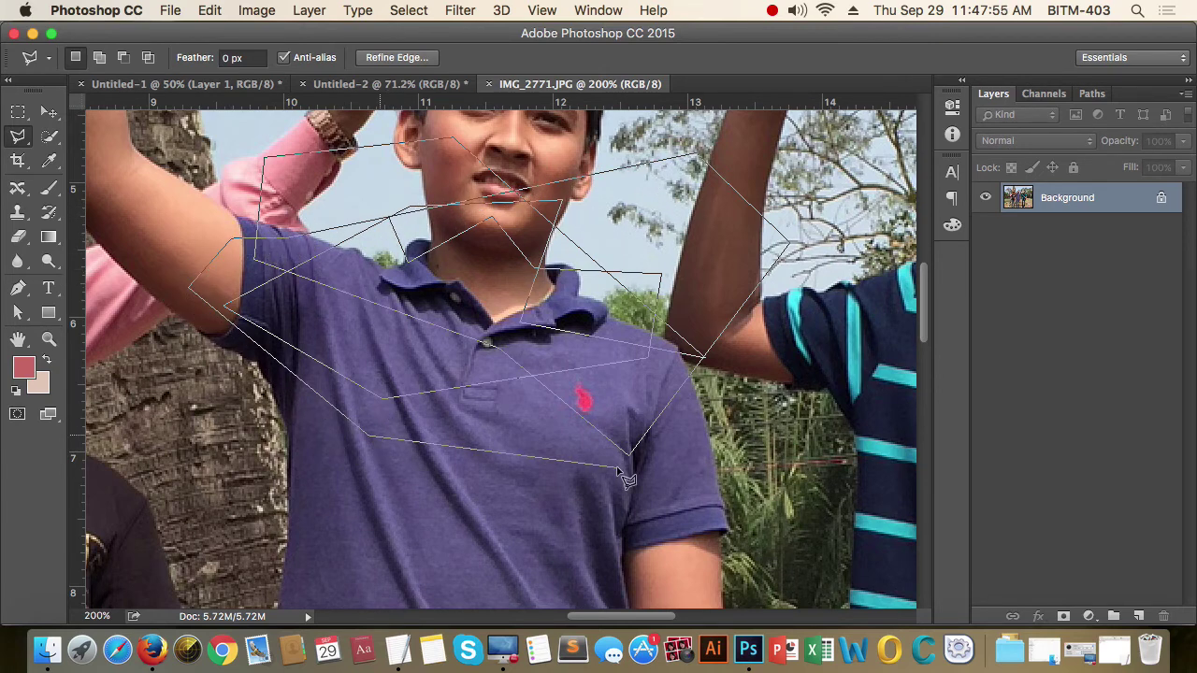
left_click(625, 465)
left_click(769, 431)
left_click(543, 147)
left_click(510, 199)
double_click(382, 468)
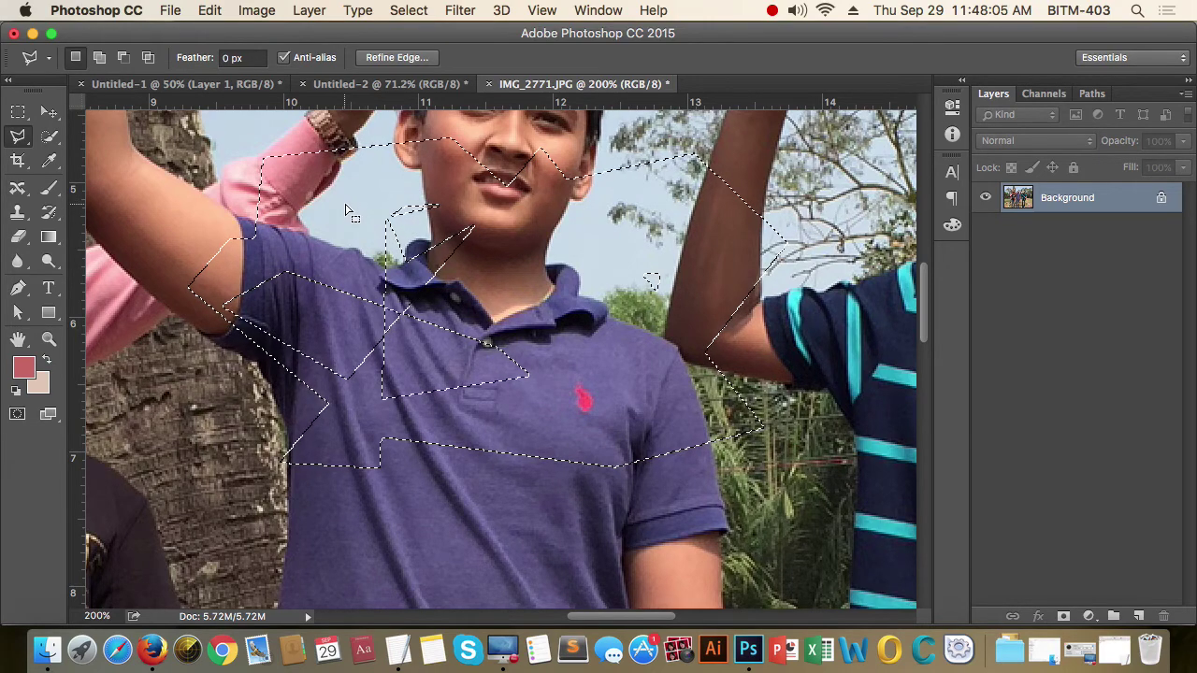
Deselect, then draw a practice four-corner polygonal outline on the purple shirt.
key("ctrl+d")
left_click(635, 248)
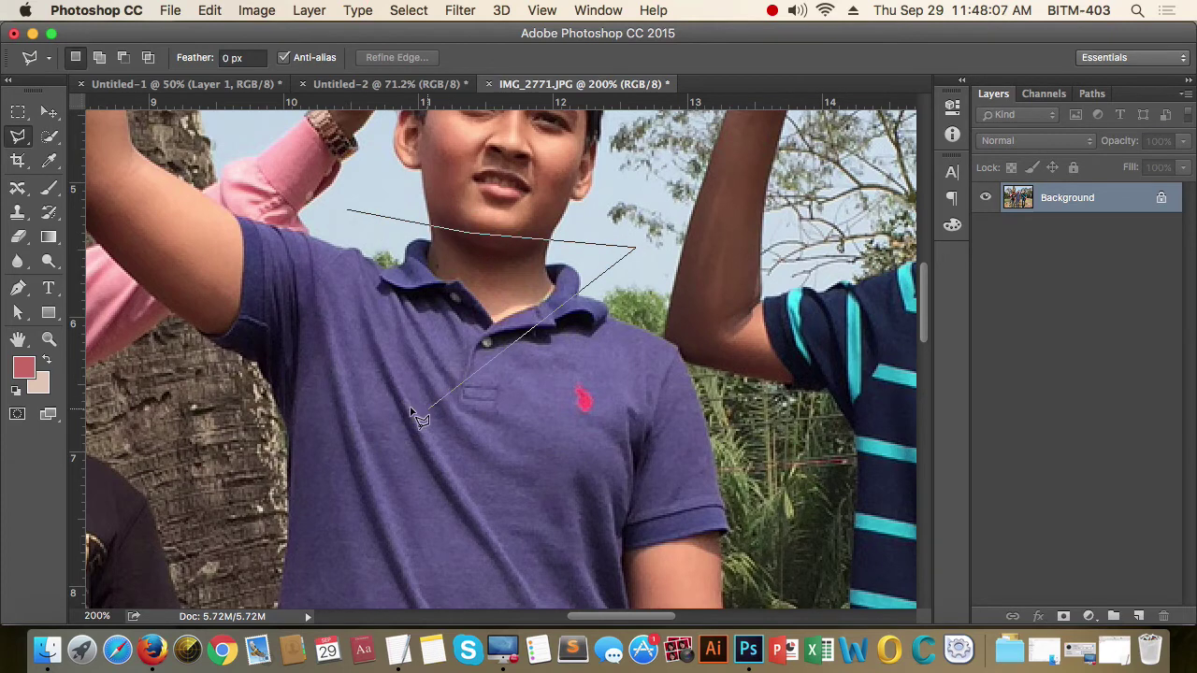
left_click(430, 407)
left_click(210, 353)
left_click(355, 157)
left_click(349, 214)
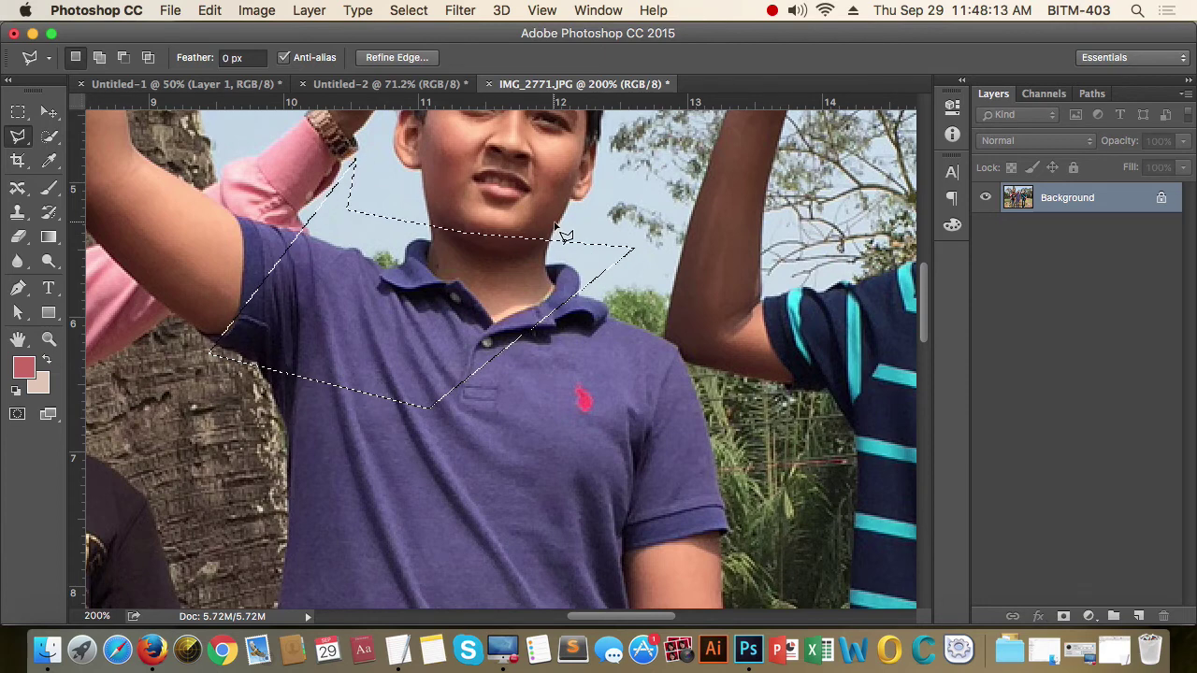
Discard that outline and draw another short polygonal selection on the shirt.
key("ctrl+d")
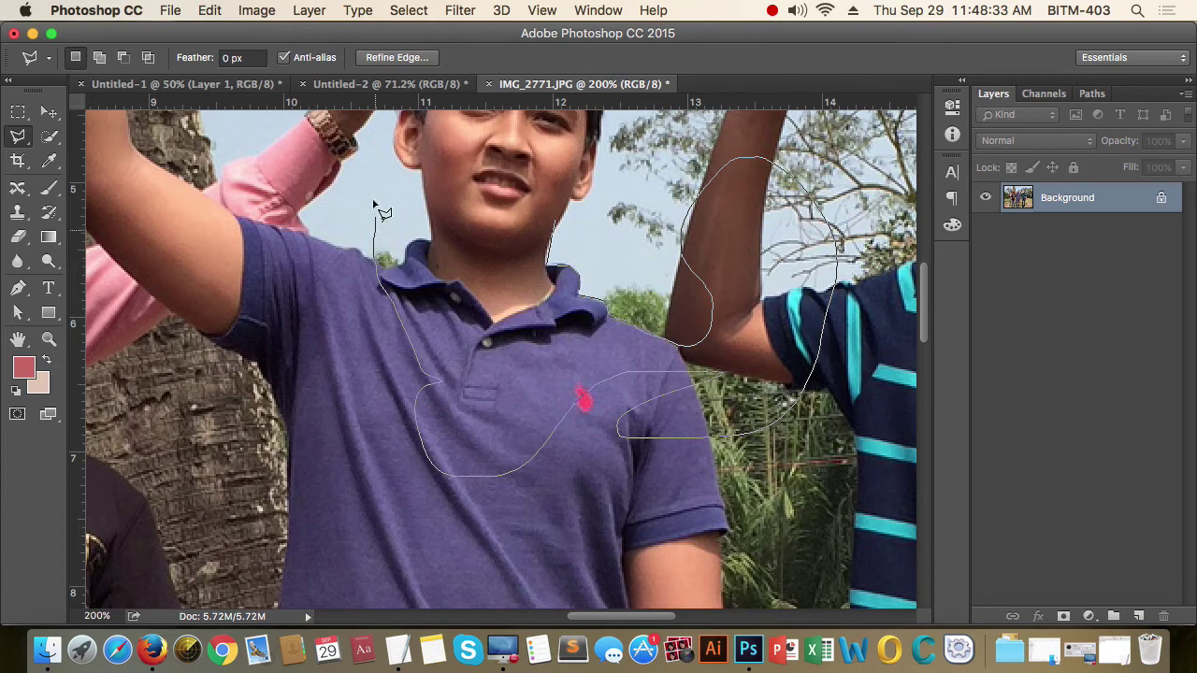
left_click(491, 255)
left_click(662, 205)
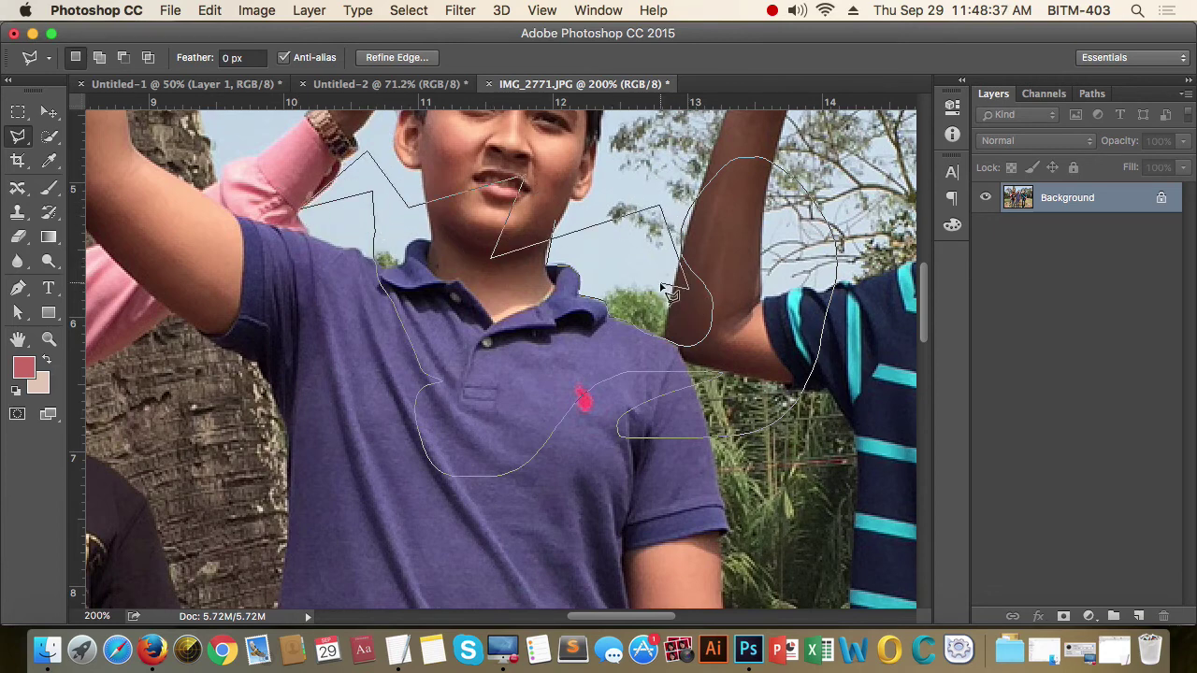
double_click(671, 293)
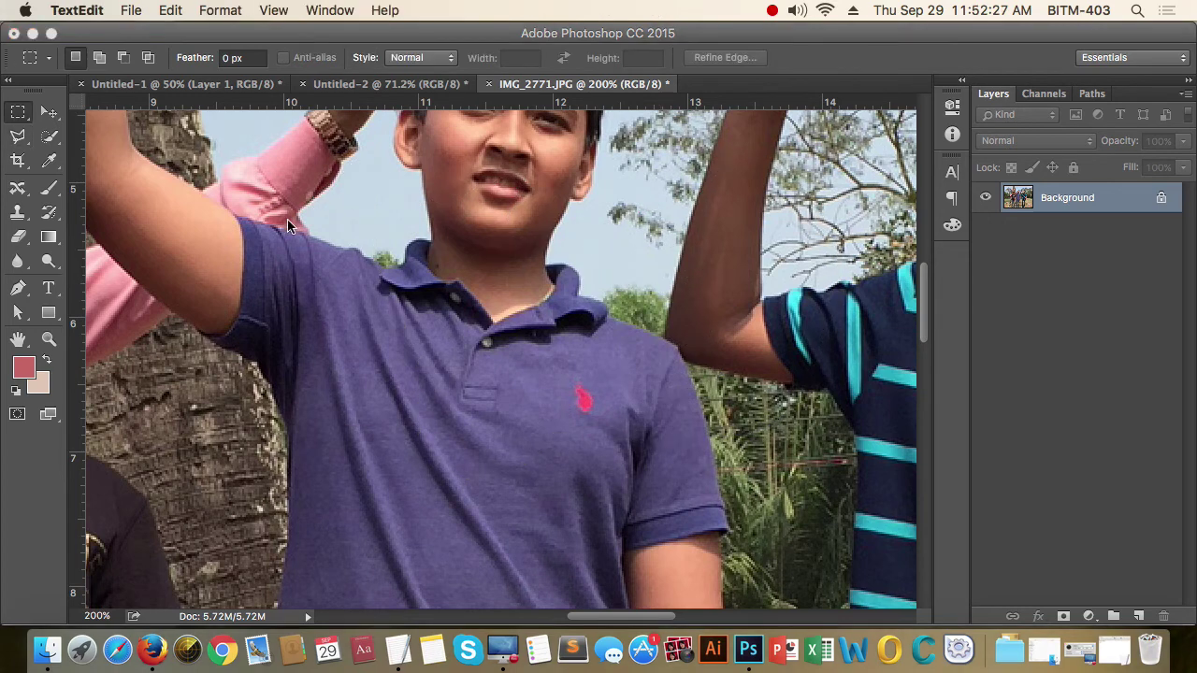
Switch to the Magnetic Lasso Tool and zoom in on the right boy's striped shirt.
left_click(19, 162)
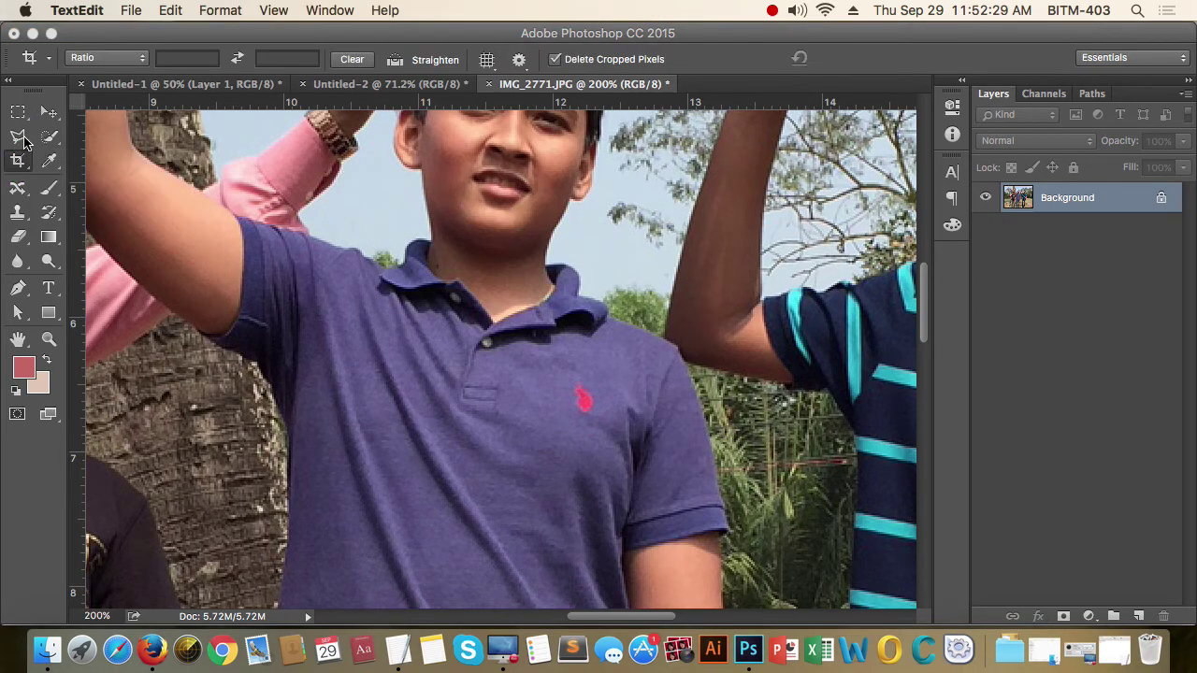
left_click(19, 138)
left_click(114, 168)
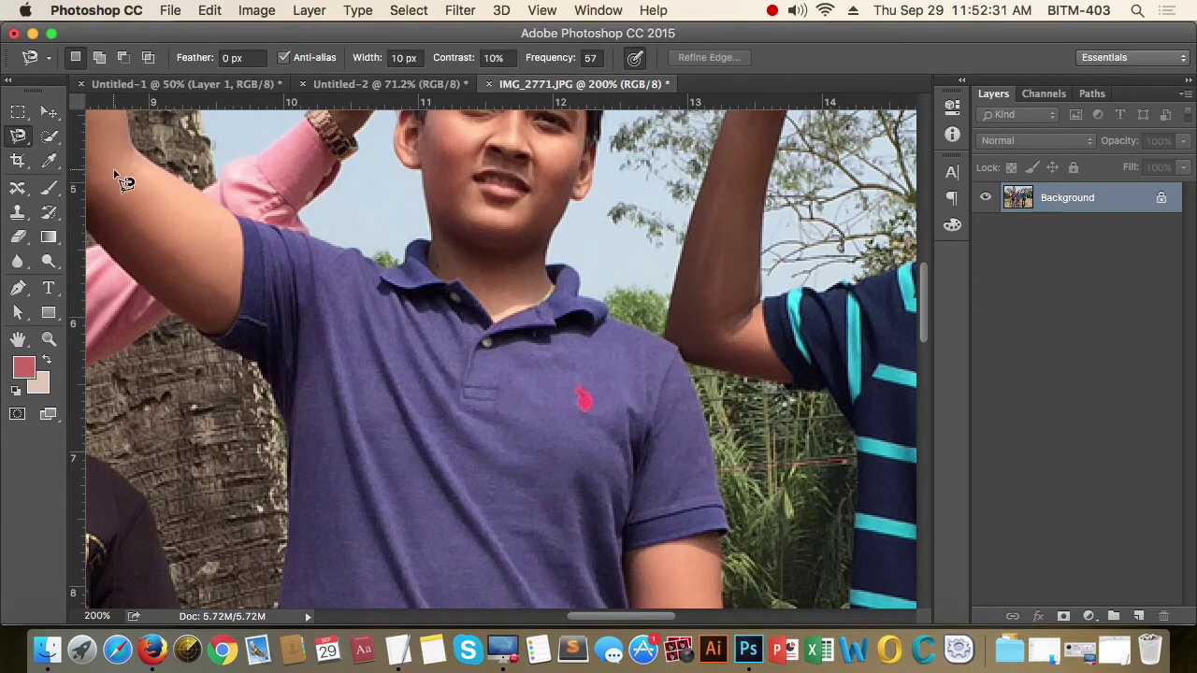
scroll(607, 295, "left", 5)
scroll(607, 294, "up", 3)
scroll(889, 382, "left", 3)
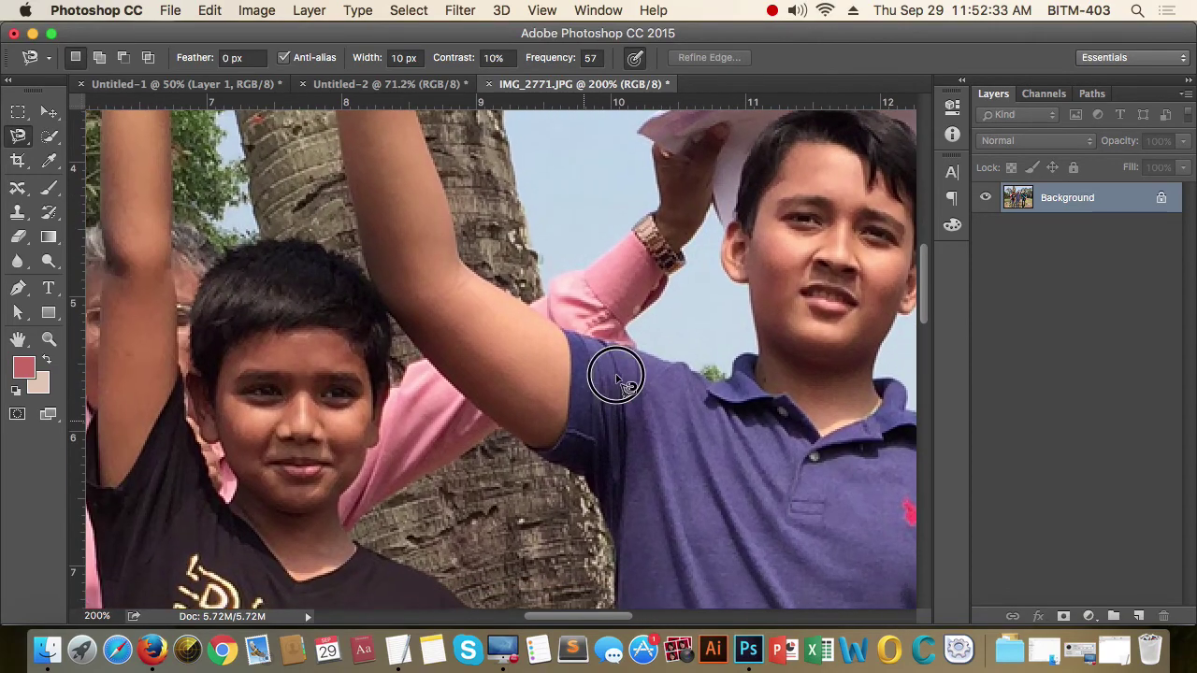
scroll(614, 365, "left", 3)
left_click(383, 393, "alt")
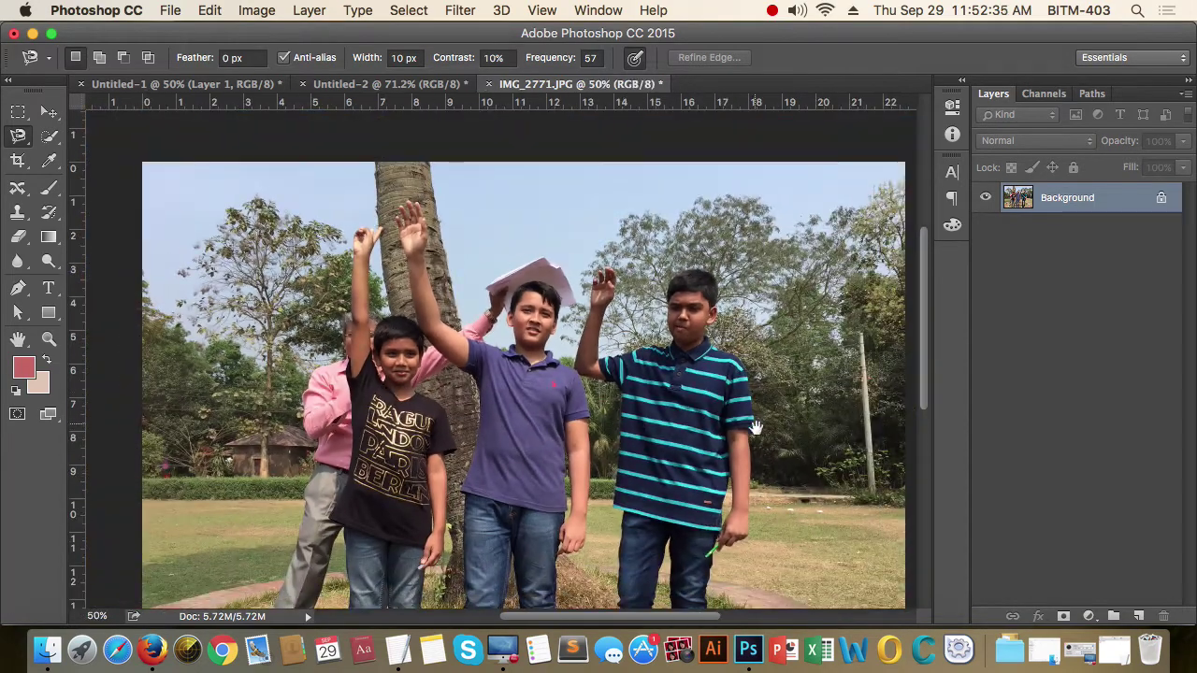
scroll(620, 379, "down", 2)
scroll(620, 379, "right", 2)
scroll(620, 379, "down", 3)
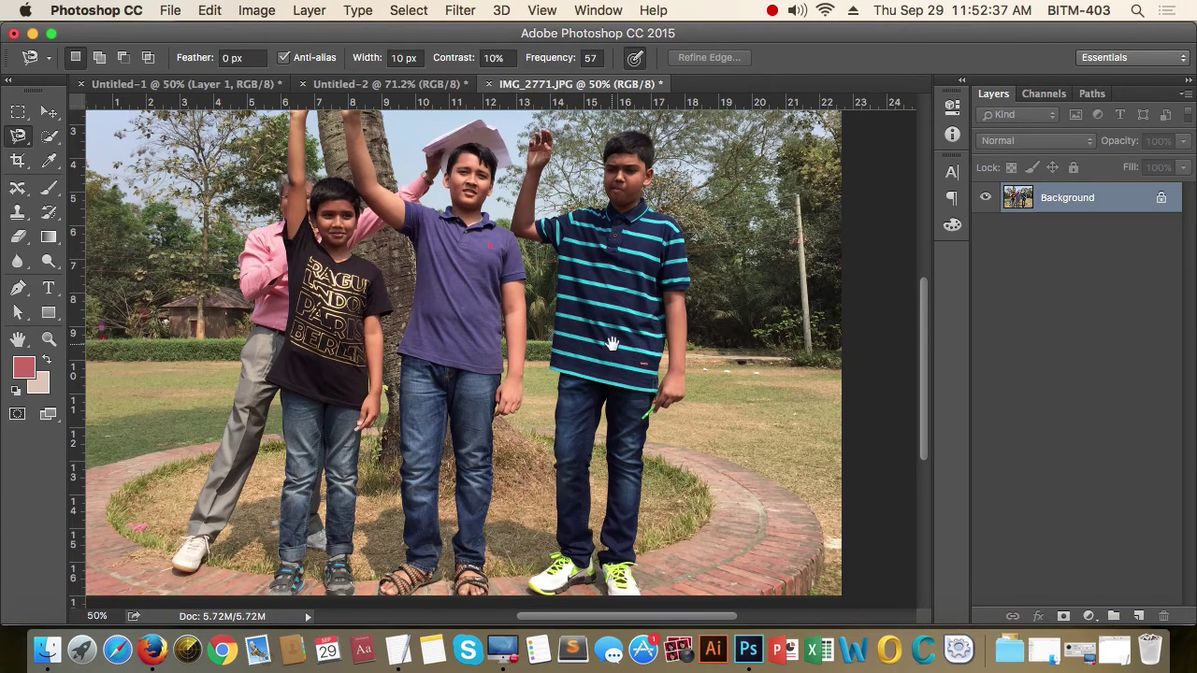
left_click_drag(633, 428, 629, 329)
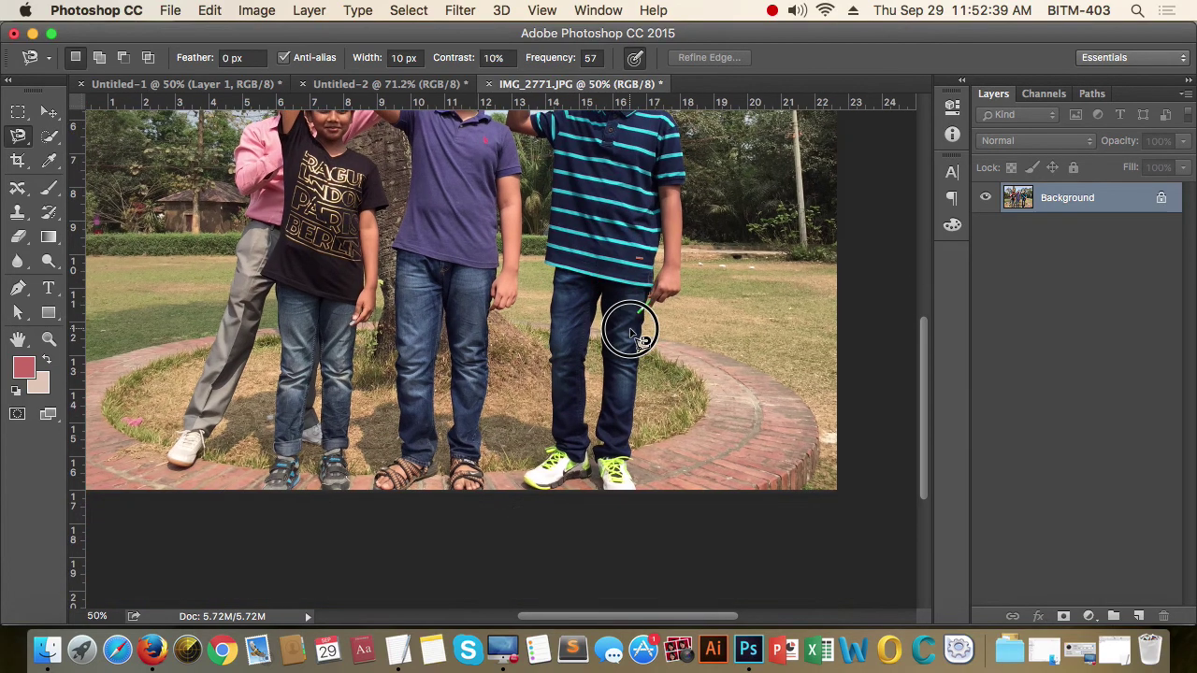
left_click_drag(562, 205, 794, 339)
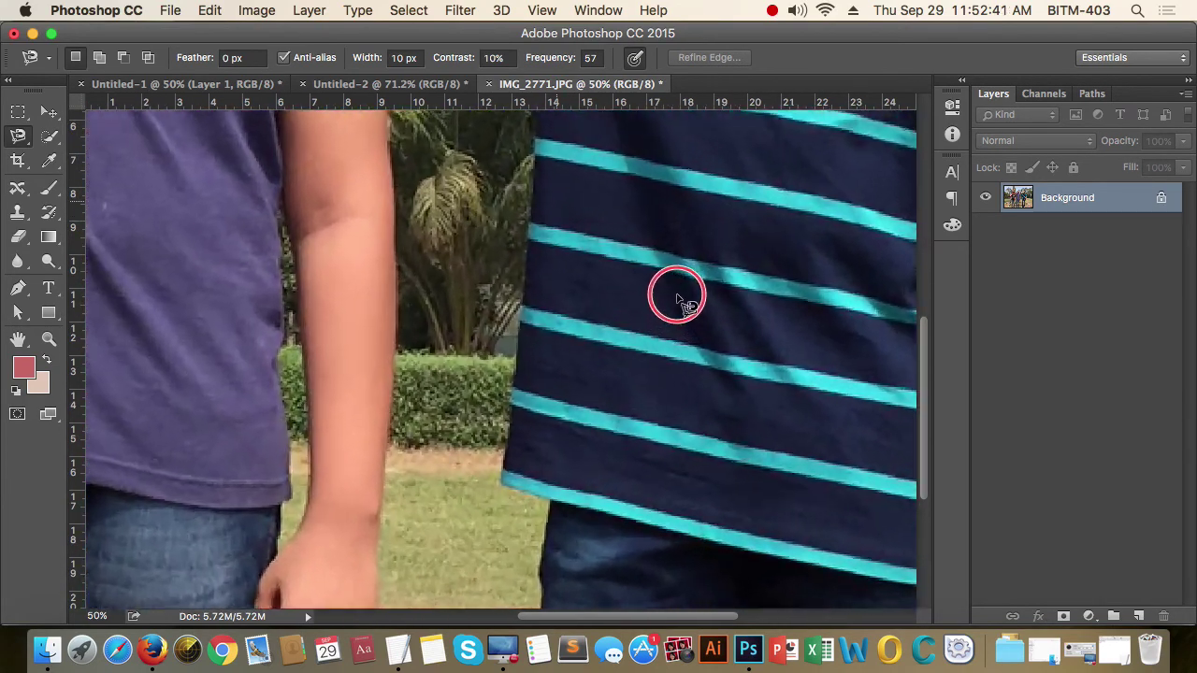
Trace around one cyan stripe on the lower shirt and close the outline.
scroll(503, 327, "down", 1)
scroll(524, 296, "down", 3)
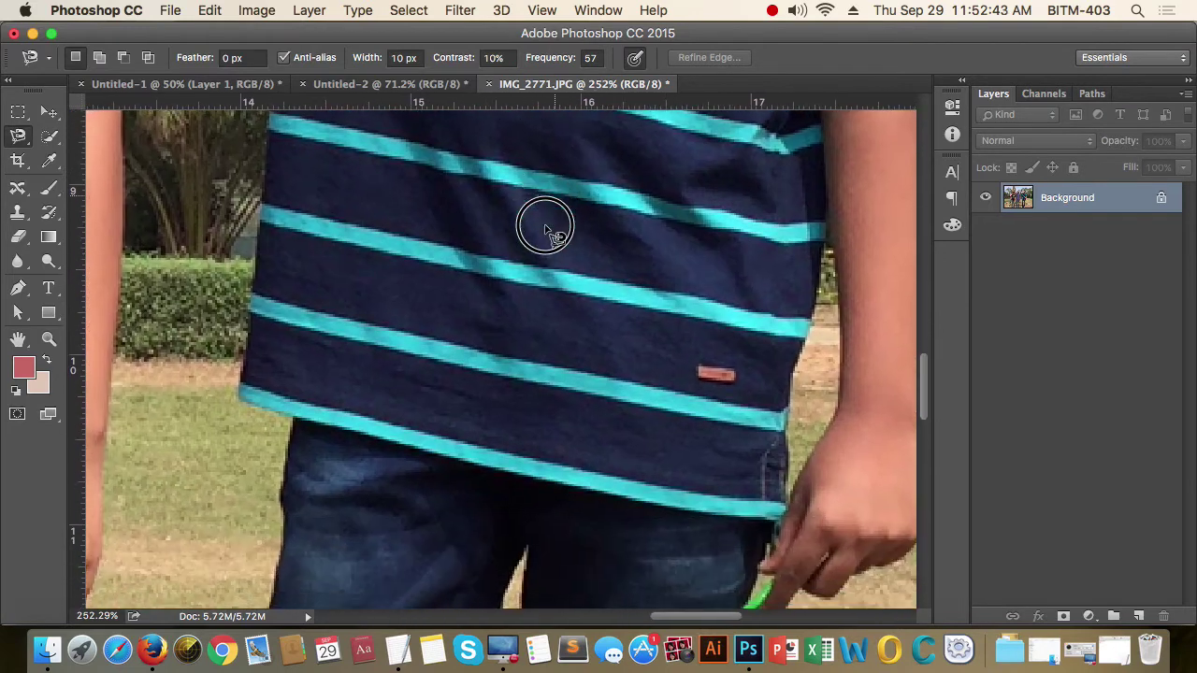
scroll(545, 224, "down", 1)
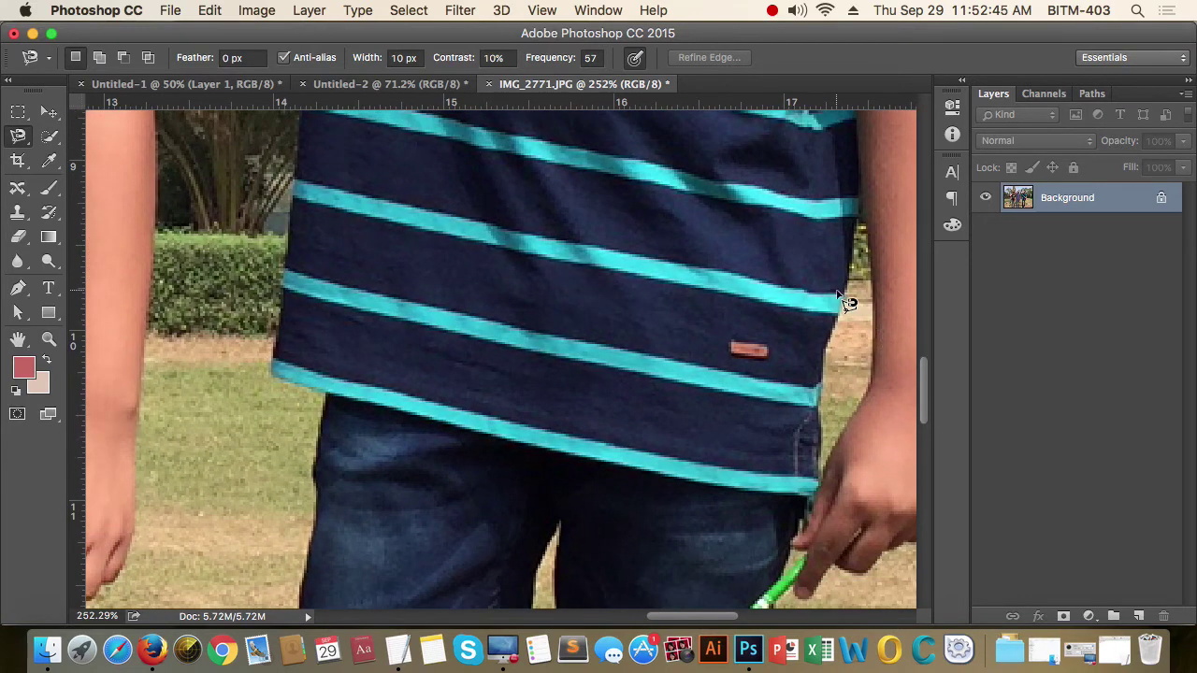
left_click(839, 296)
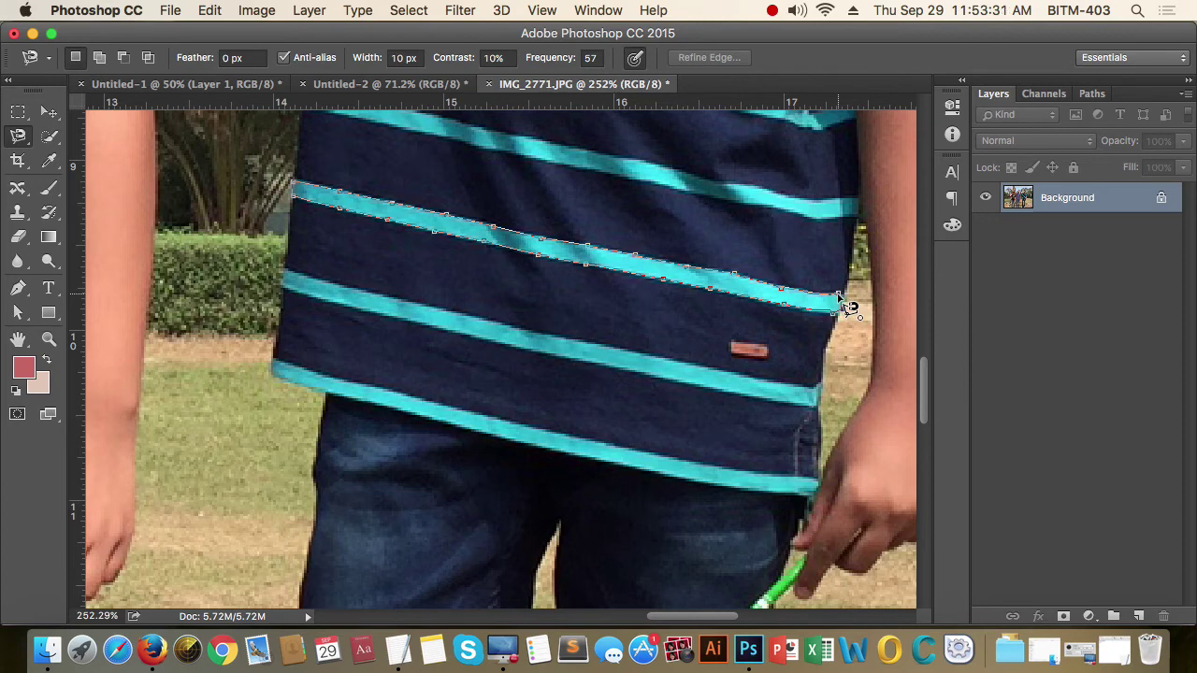
double_click(839, 296)
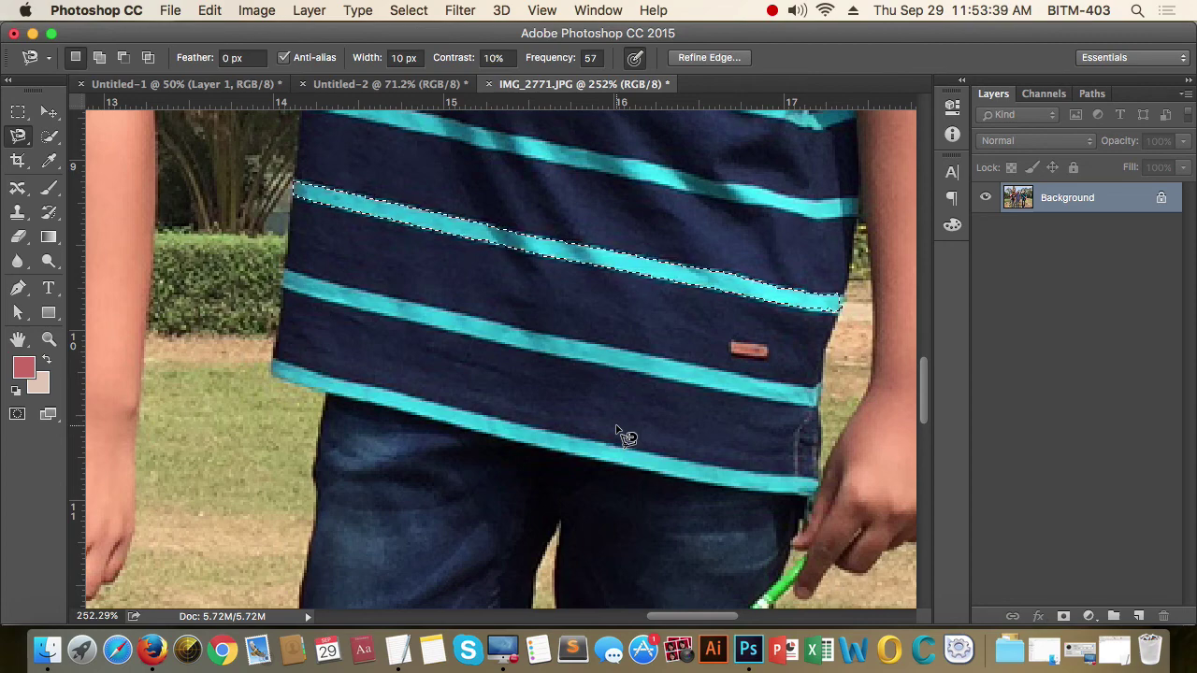
scroll(592, 331, "down", 2)
Deselect the stripe and trace the whole striped shirt with the Magnetic Lasso.
scroll(608, 299, "down", 1)
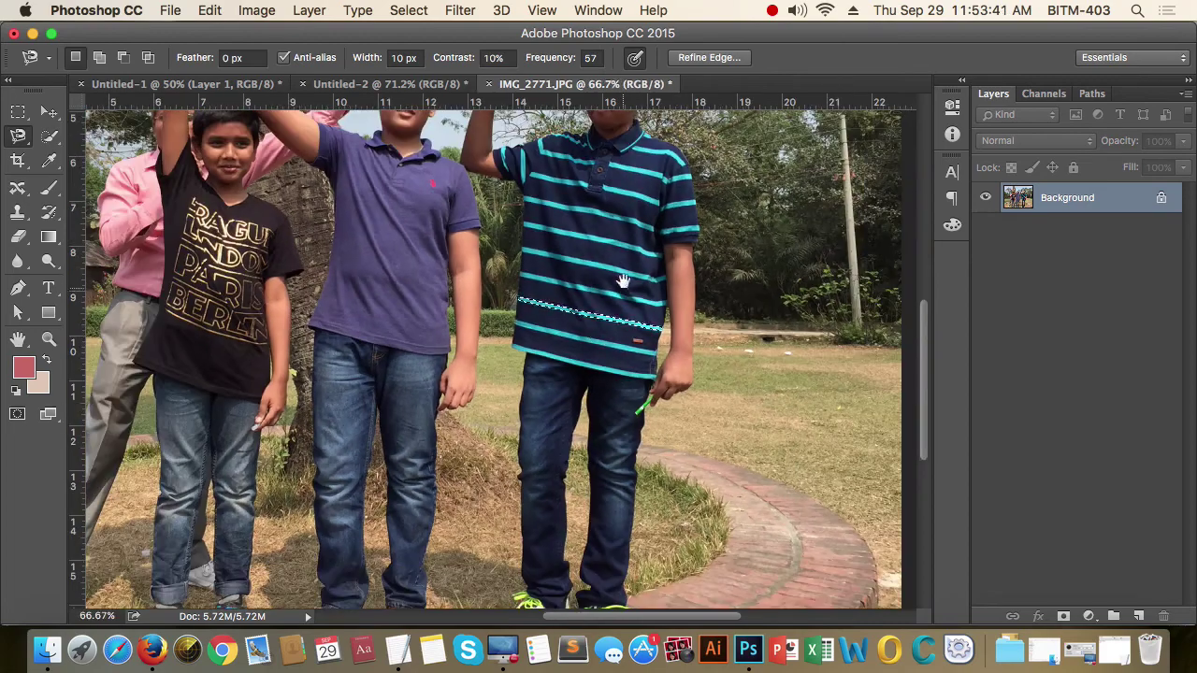
mouse_move(623, 280)
left_mouse_down()
mouse_move(593, 339)
mouse_move(603, 353)
left_mouse_up()
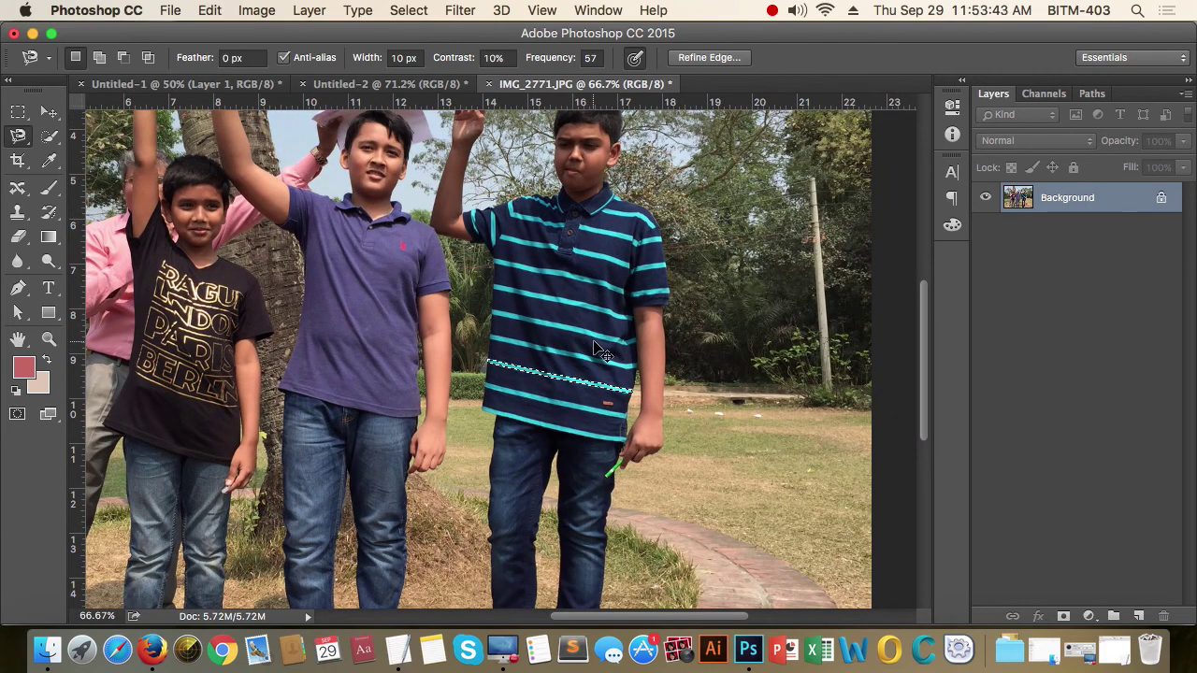
key("super+d")
mouse_move(470, 401)
left_mouse_down()
mouse_move(599, 455)
mouse_move(595, 439)
left_mouse_up()
left_click(574, 432)
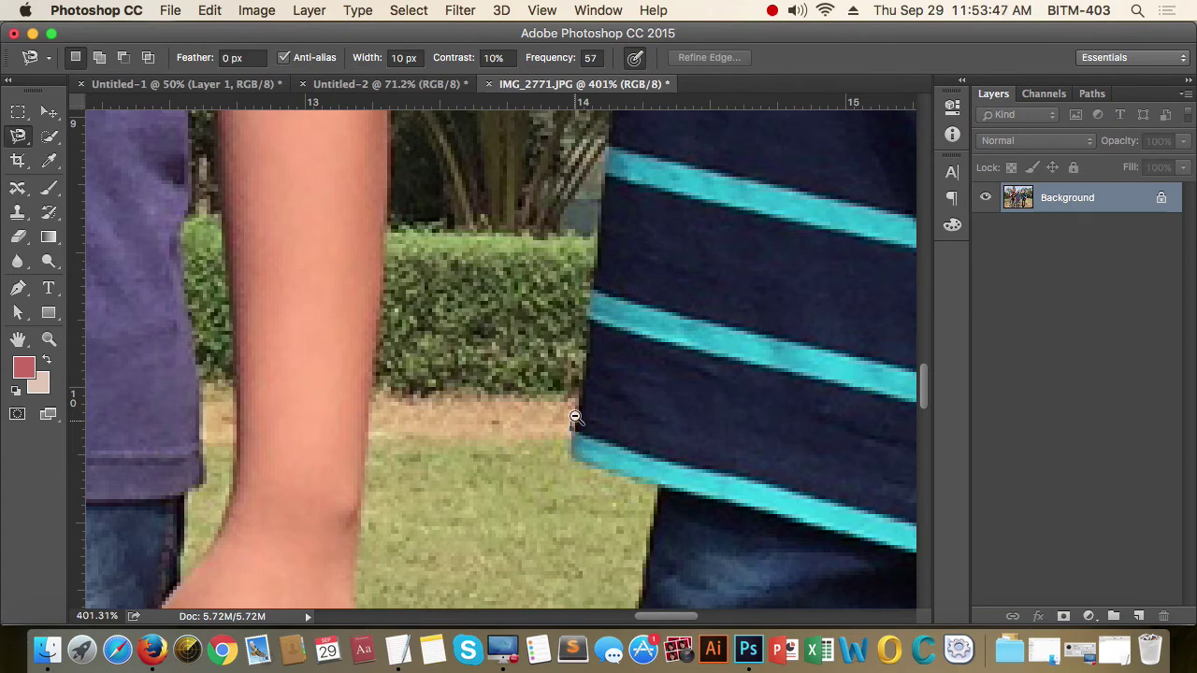
left_click(575, 418, "alt")
left_click(575, 417, "alt")
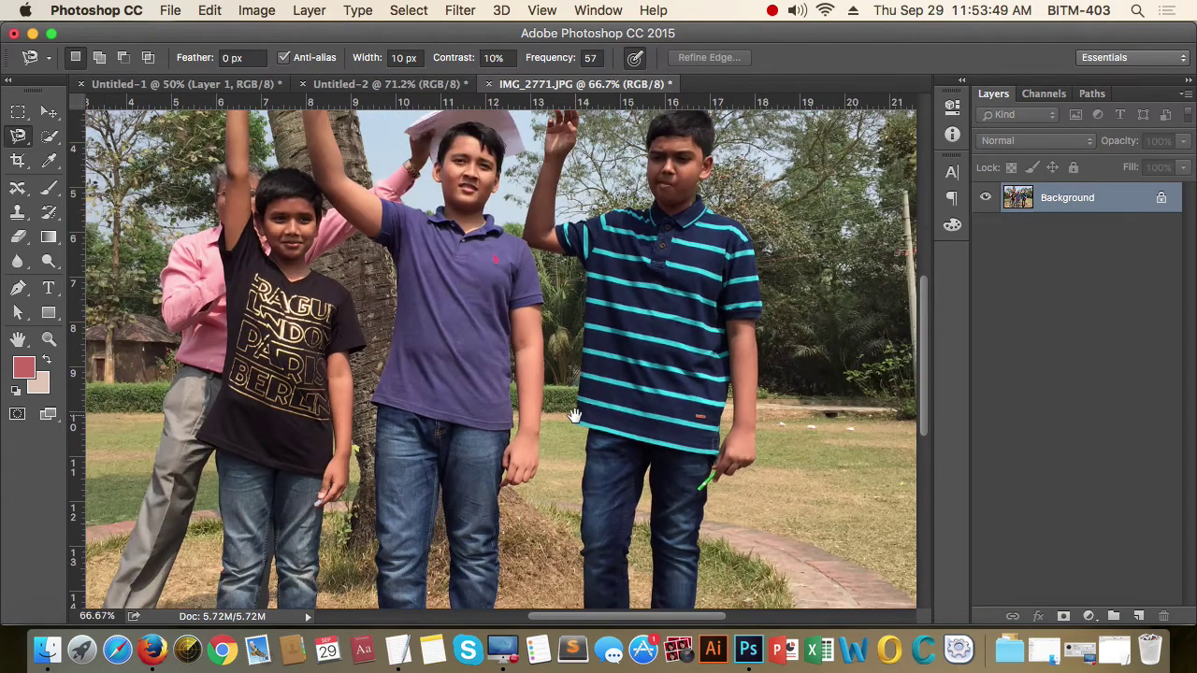
left_click_drag(574, 415, 536, 435)
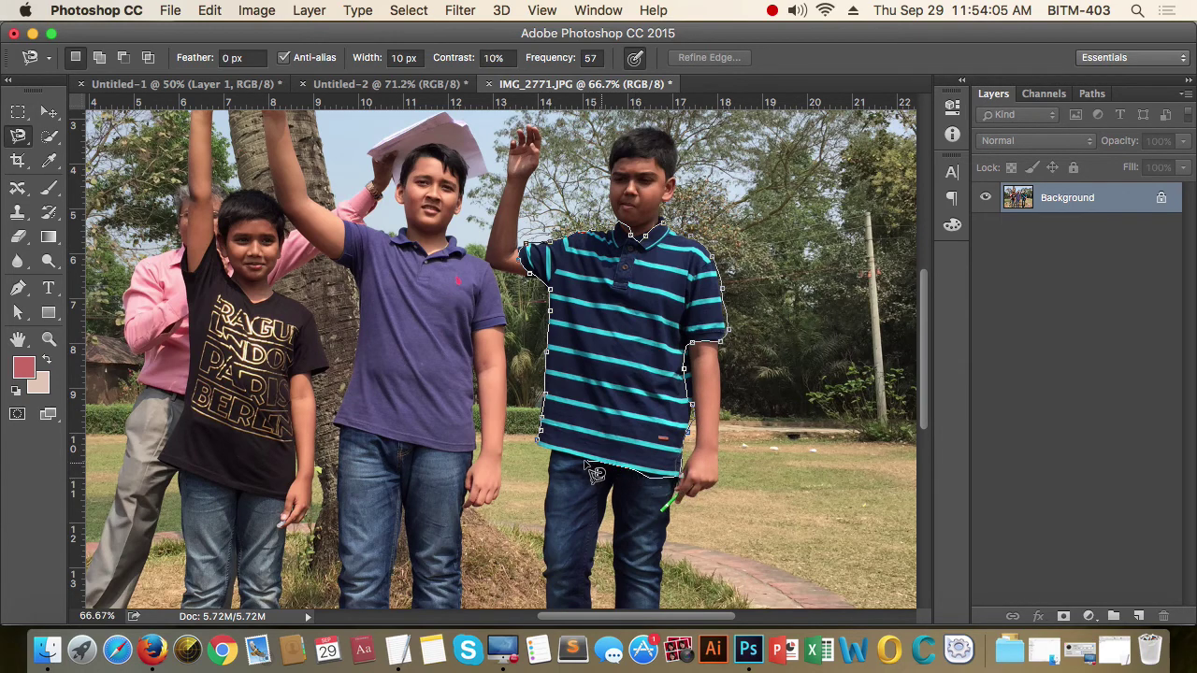
left_click(550, 453)
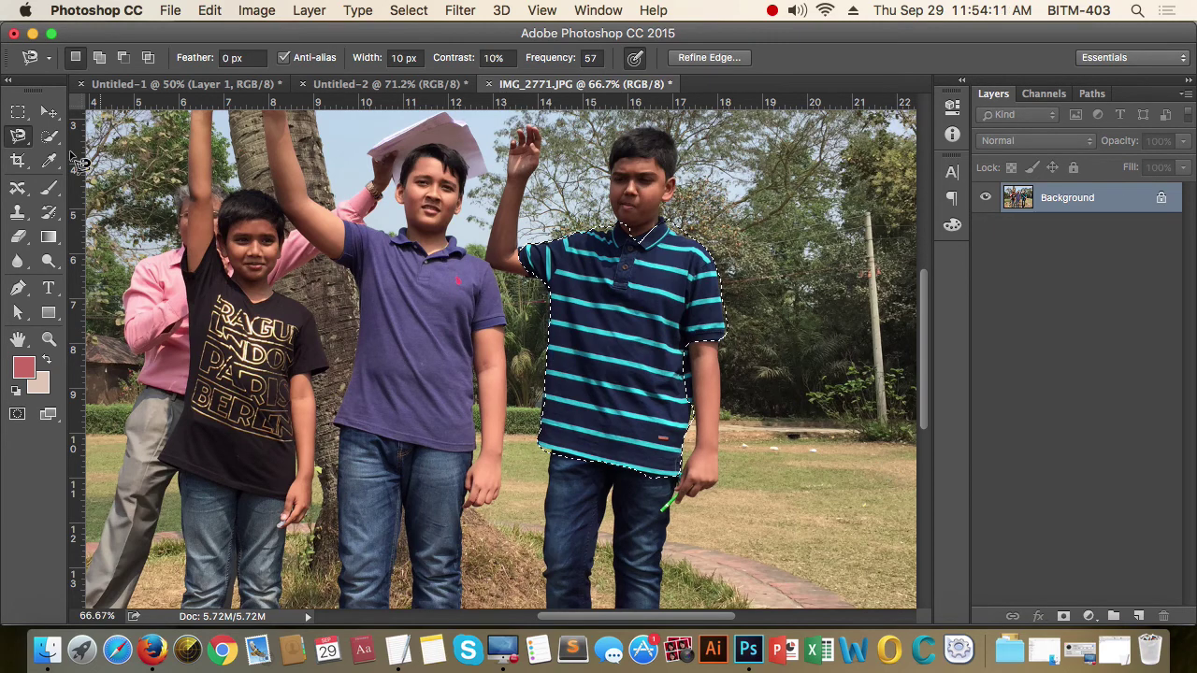
Switch to the freehand Lasso Tool and zoom in on the shirt's collar.
left_click_drag(18, 136, 73, 137)
left_click(73, 137)
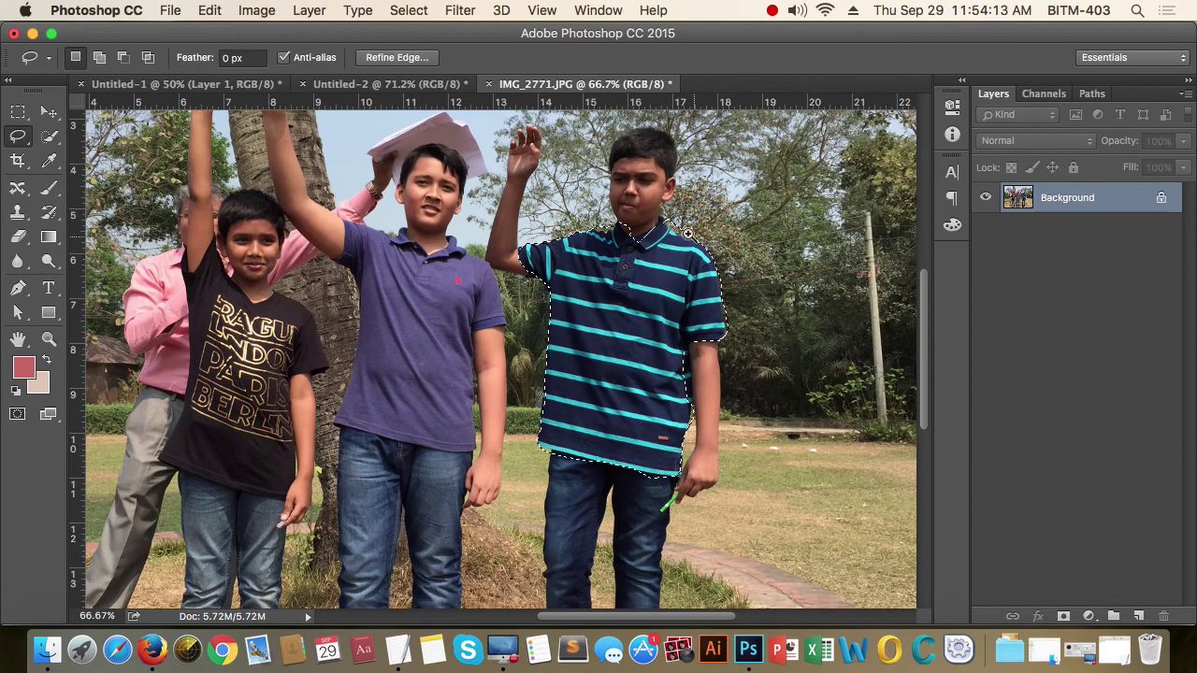
left_click_drag(696, 238, 810, 345)
scroll(810, 345, "up", 2)
scroll(810, 345, "right", 2)
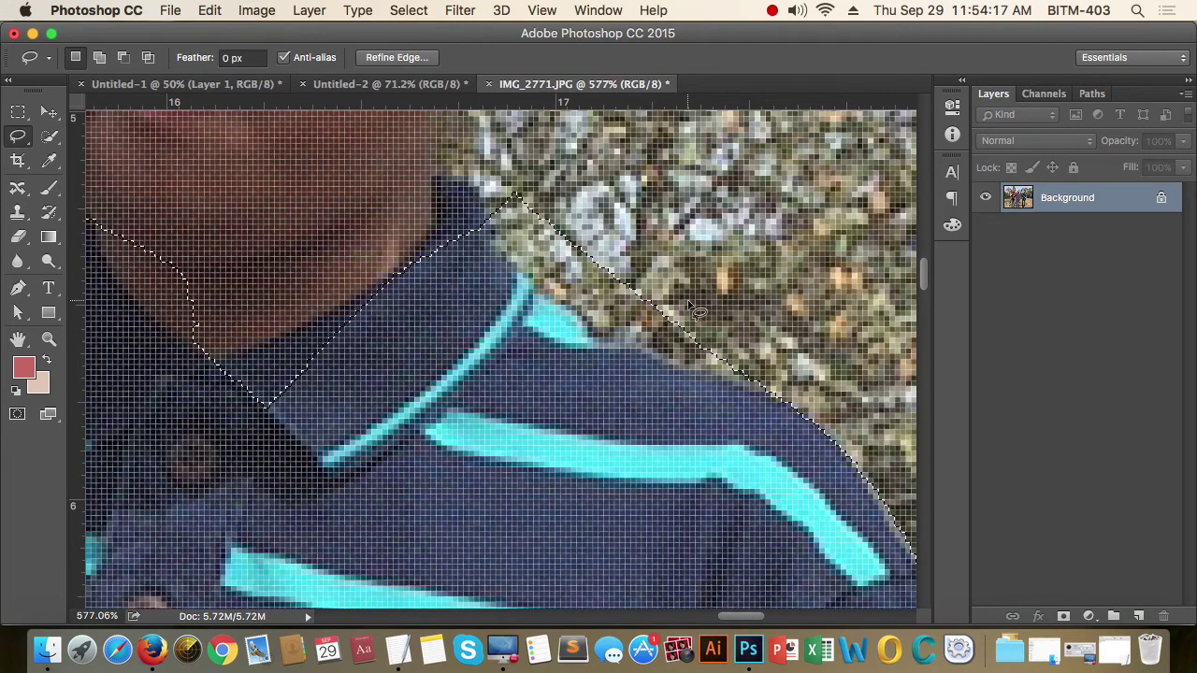
Trace a freehand Lasso outline along the striped shirt's collar and neckline.
key("shift")
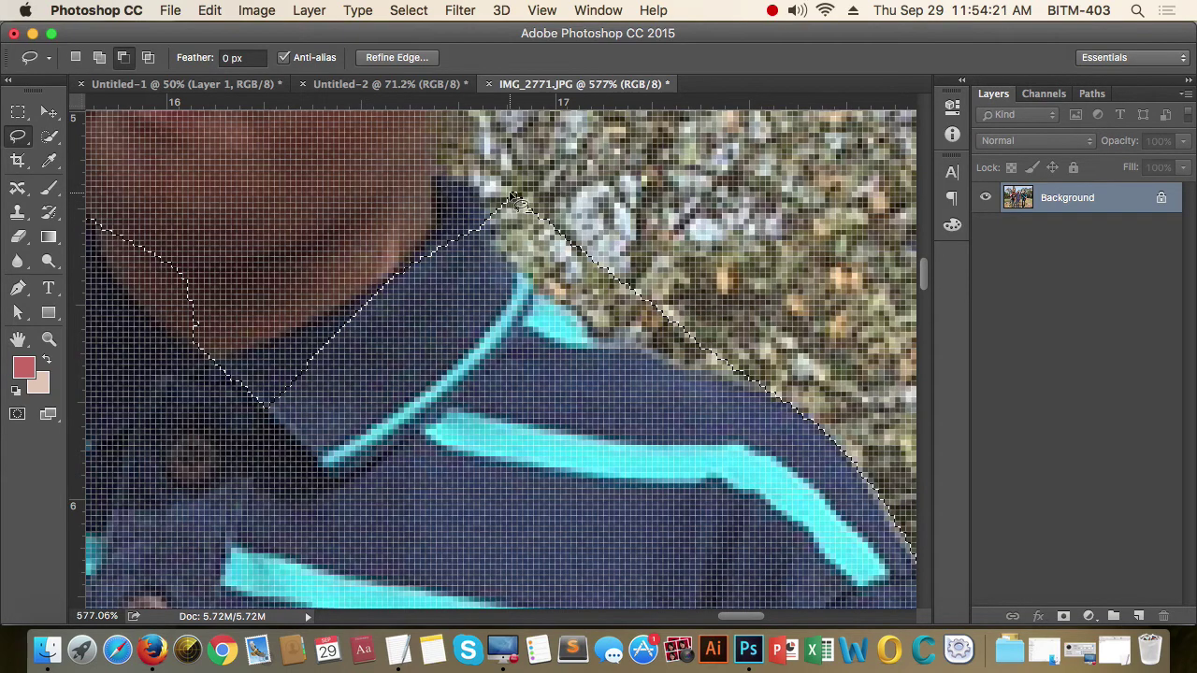
left_click(498, 231)
mouse_move(498, 231)
left_mouse_down()
mouse_move(646, 324)
mouse_move(476, 184)
mouse_move(495, 201)
left_mouse_up()
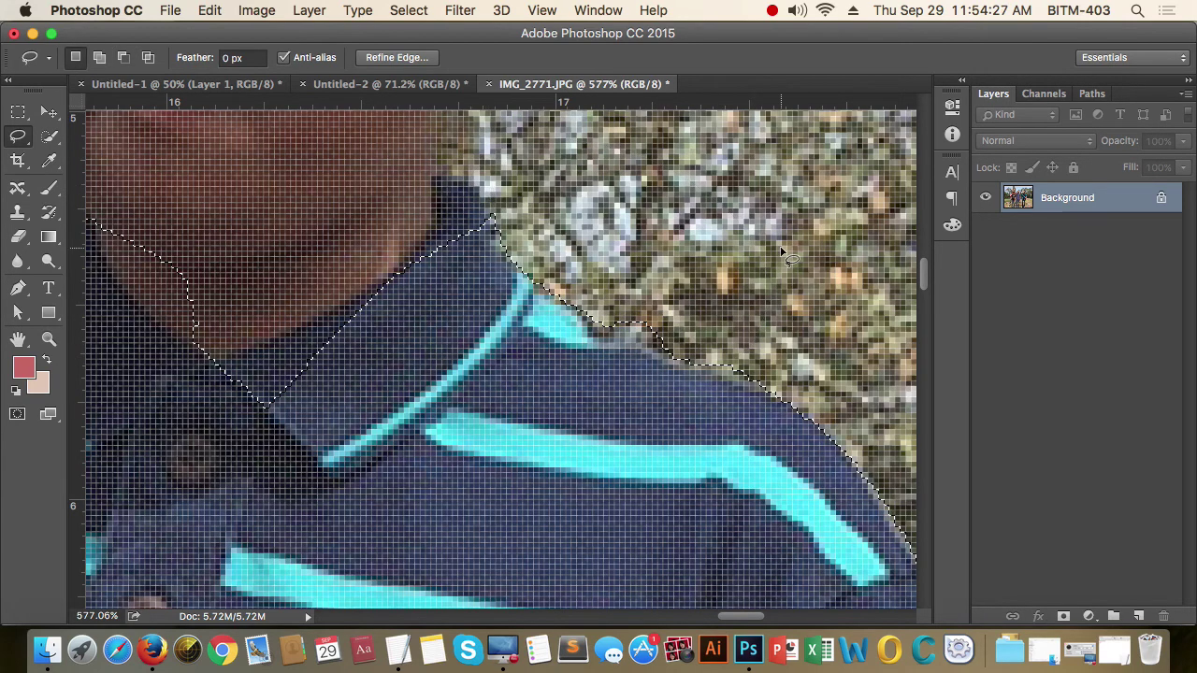
left_click_drag(415, 311, 572, 306)
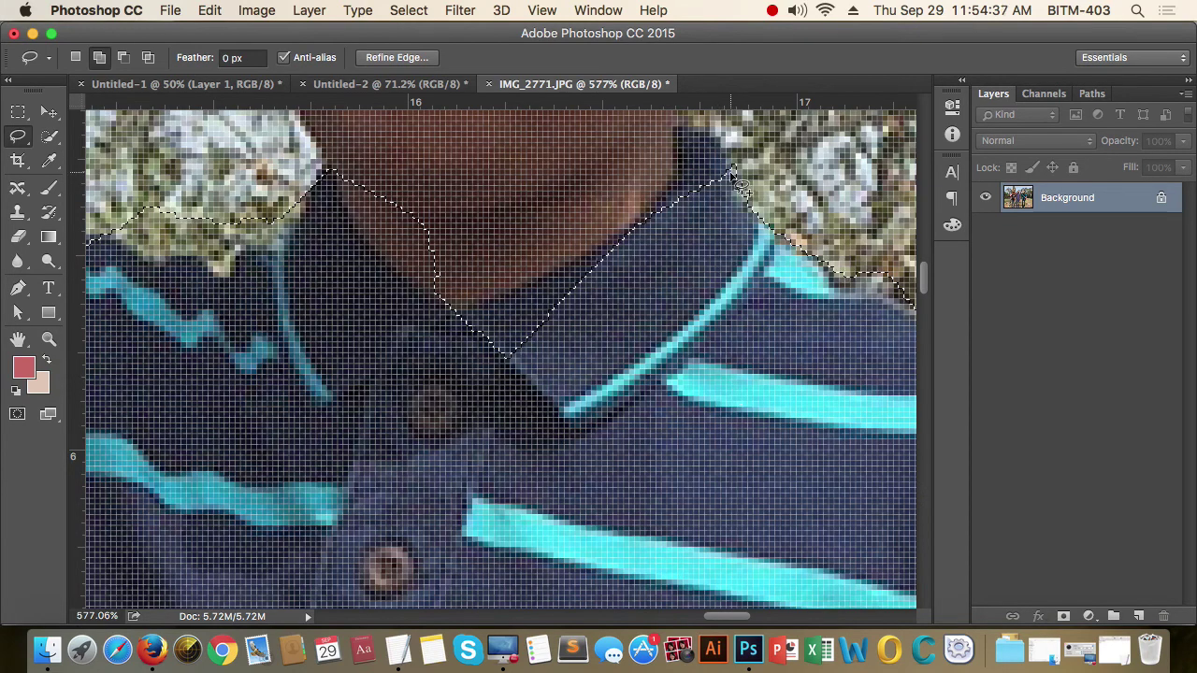
mouse_move(733, 169)
left_mouse_down()
mouse_move(699, 133)
mouse_move(638, 232)
mouse_move(446, 339)
mouse_move(697, 305)
left_mouse_up()
scroll(642, 355, "left", 5)
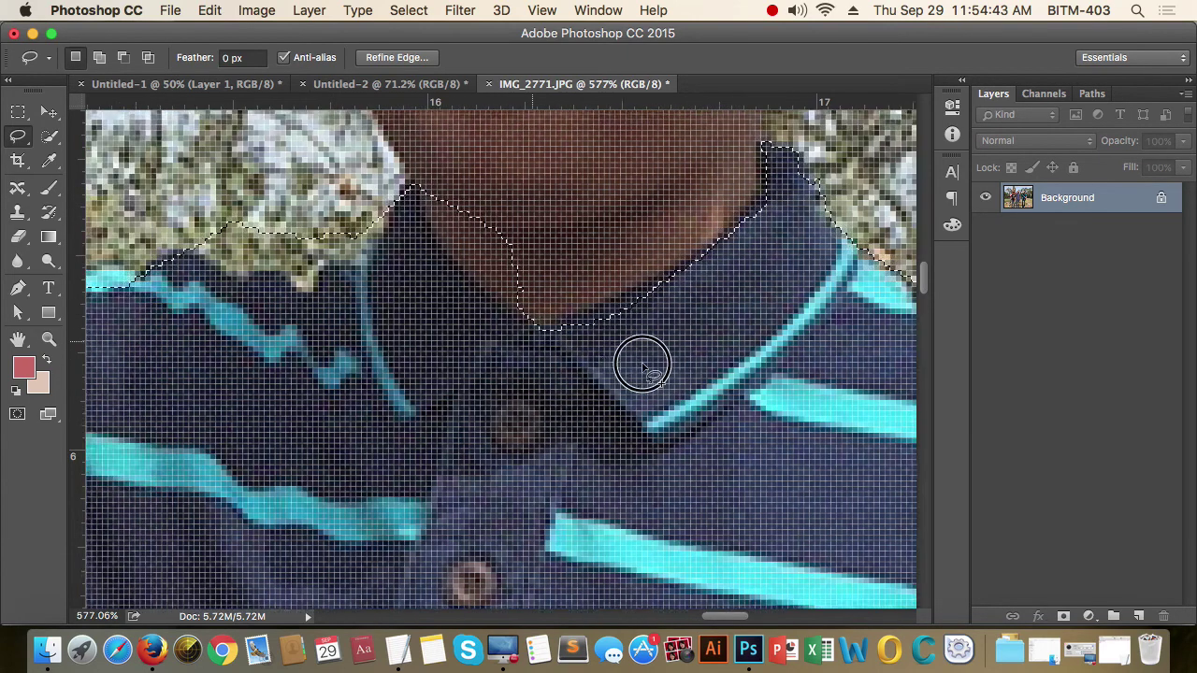
scroll(641, 355, "up", 2)
mouse_move(509, 232)
left_mouse_down()
mouse_move(590, 334)
mouse_move(610, 250)
left_mouse_up()
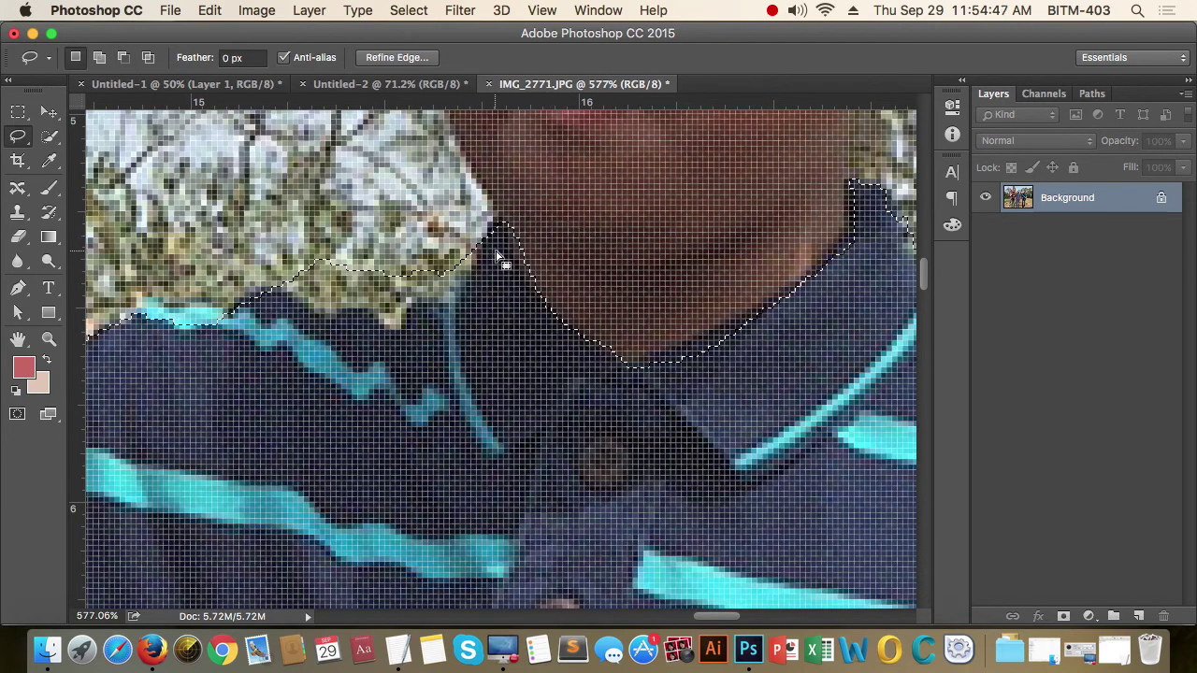
mouse_move(483, 245)
left_mouse_down()
mouse_move(318, 322)
mouse_move(315, 208)
mouse_move(739, 224)
mouse_move(712, 244)
mouse_move(524, 263)
left_mouse_up()
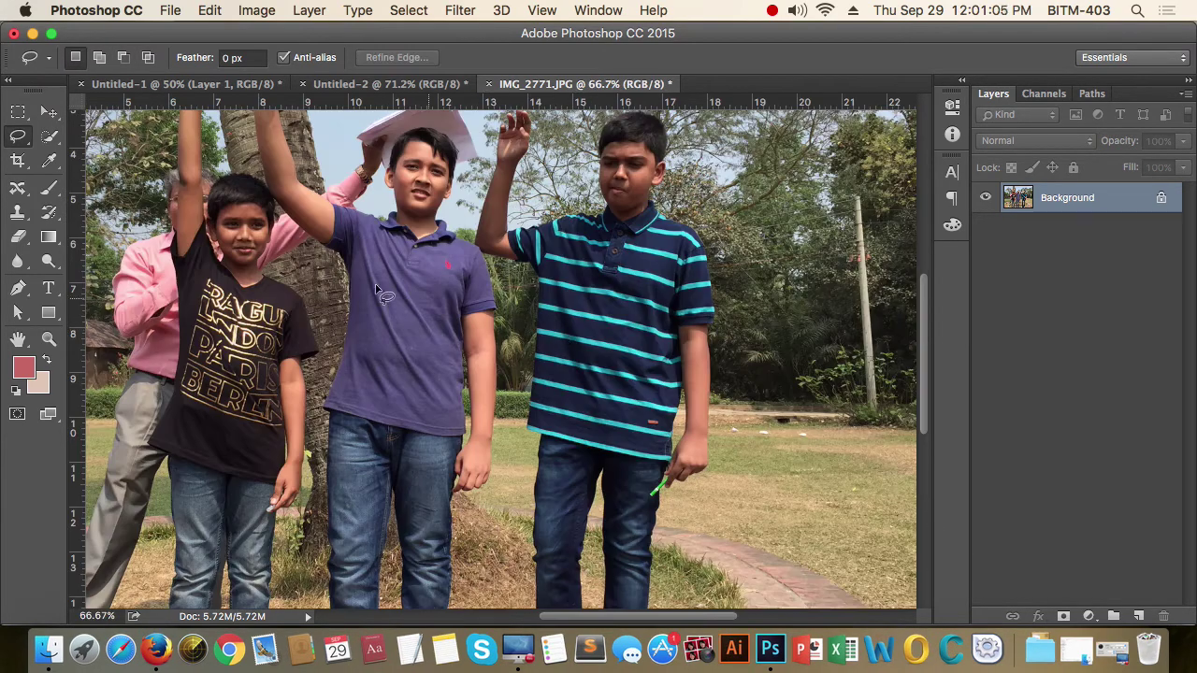
Switch to the Quick Selection Tool and adjust its brush to 60 px with the bracket keys.
left_click(50, 136)
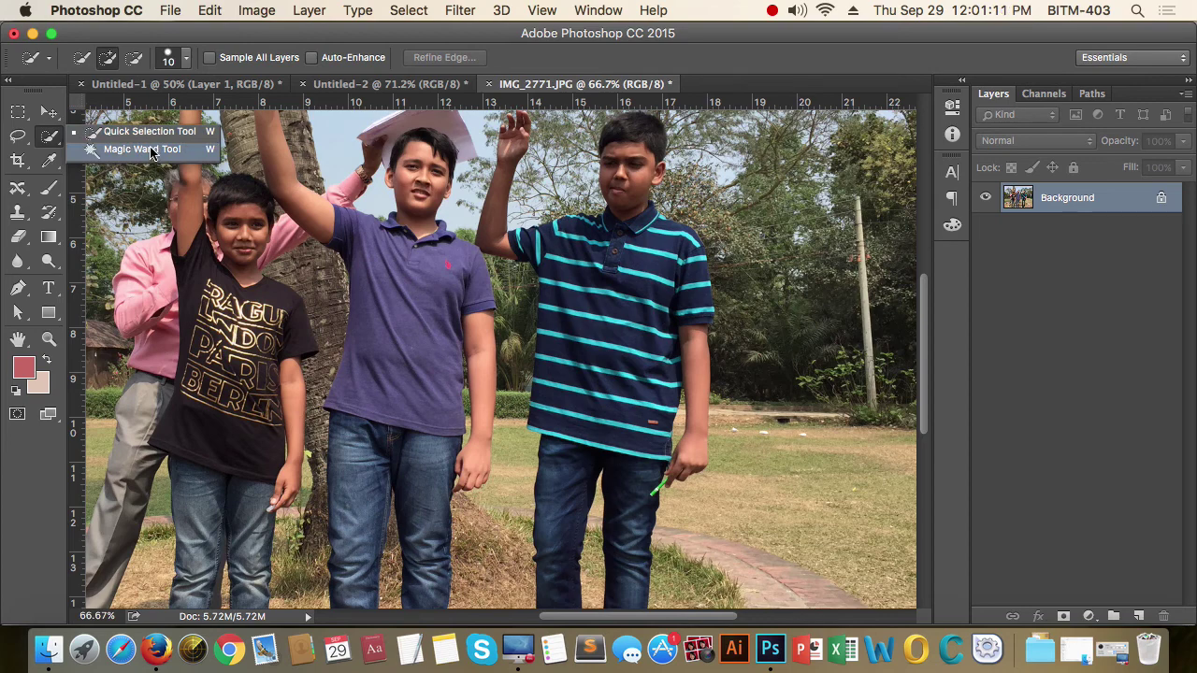
left_click(153, 135)
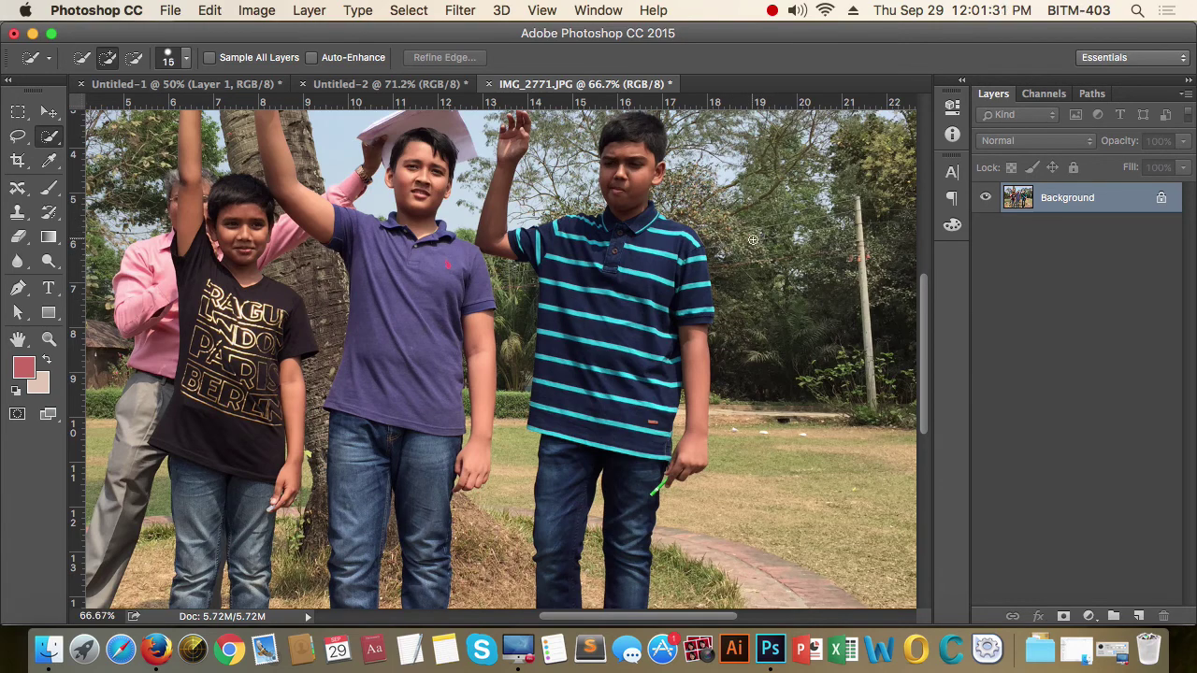
key("bracketright")
key("bracketright")
key("bracketright")
key("bracketright")
key("bracketright")
key("bracketright")
key("bracketright")
key("bracketright")
key("bracketright")
key("bracketright")
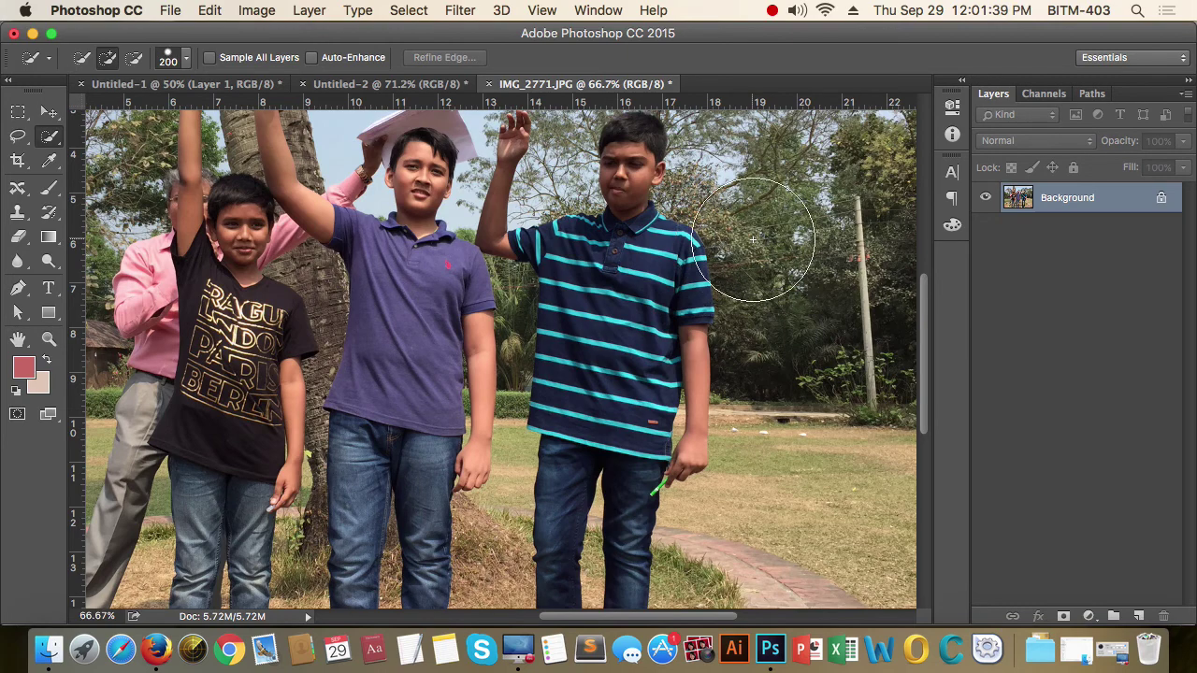
key("bracketleft")
key("bracketleft")
key("bracketleft")
key("bracketleft")
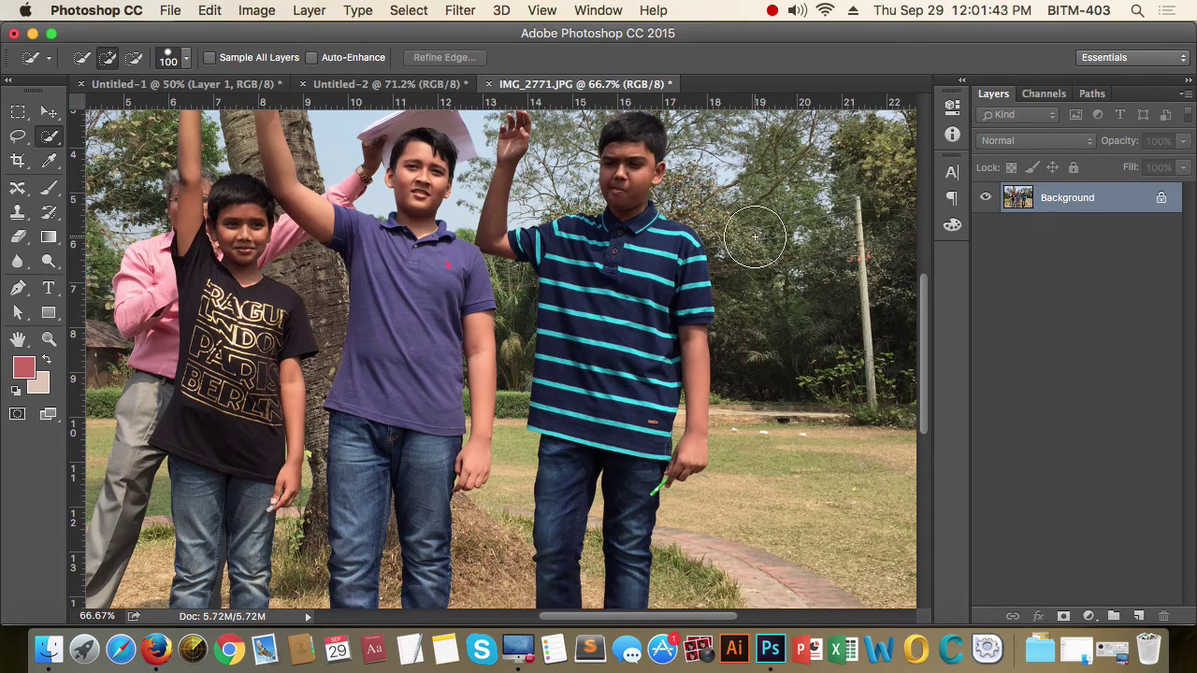
key("bracketright")
key("bracketright")
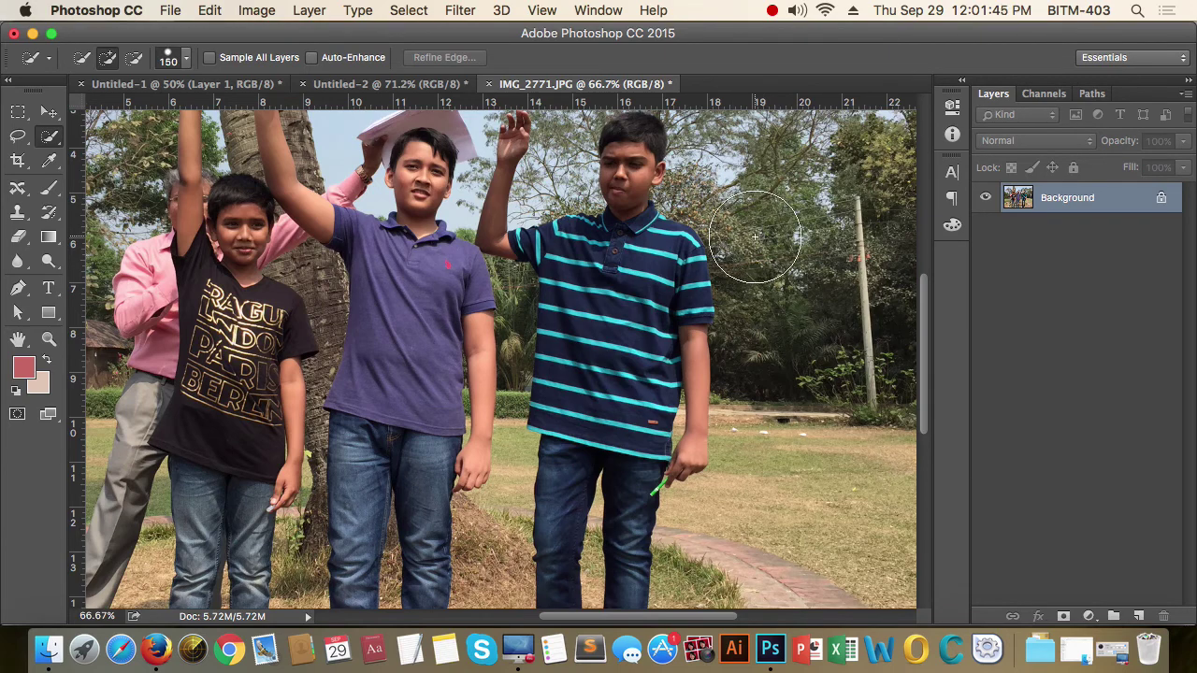
key("bracketright")
key("bracketright")
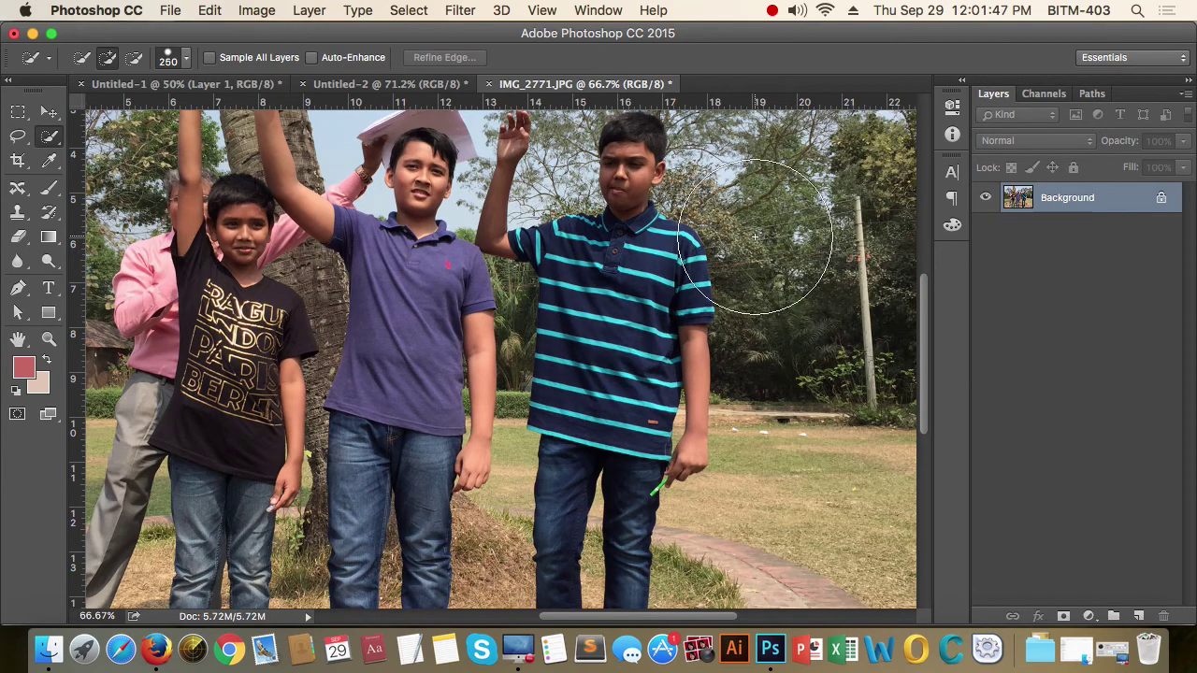
key("bracketright")
key("bracketright")
key("bracketleft")
key("bracketleft")
key("bracketleft")
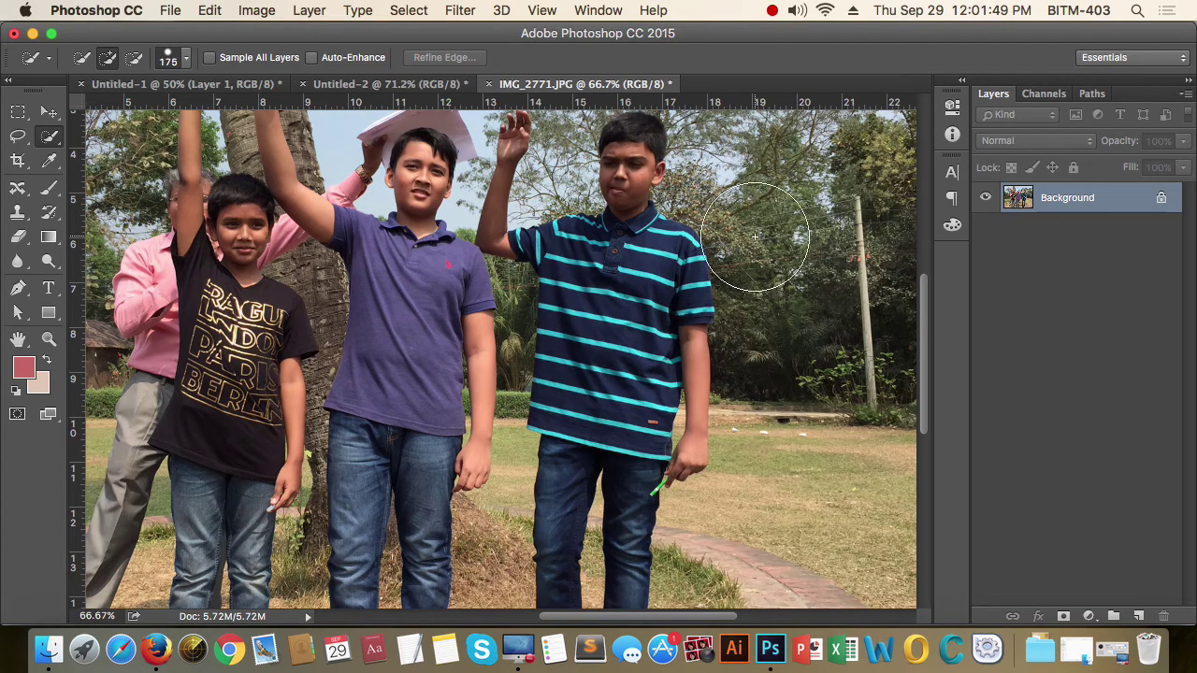
key("bracketleft")
key("bracketleft")
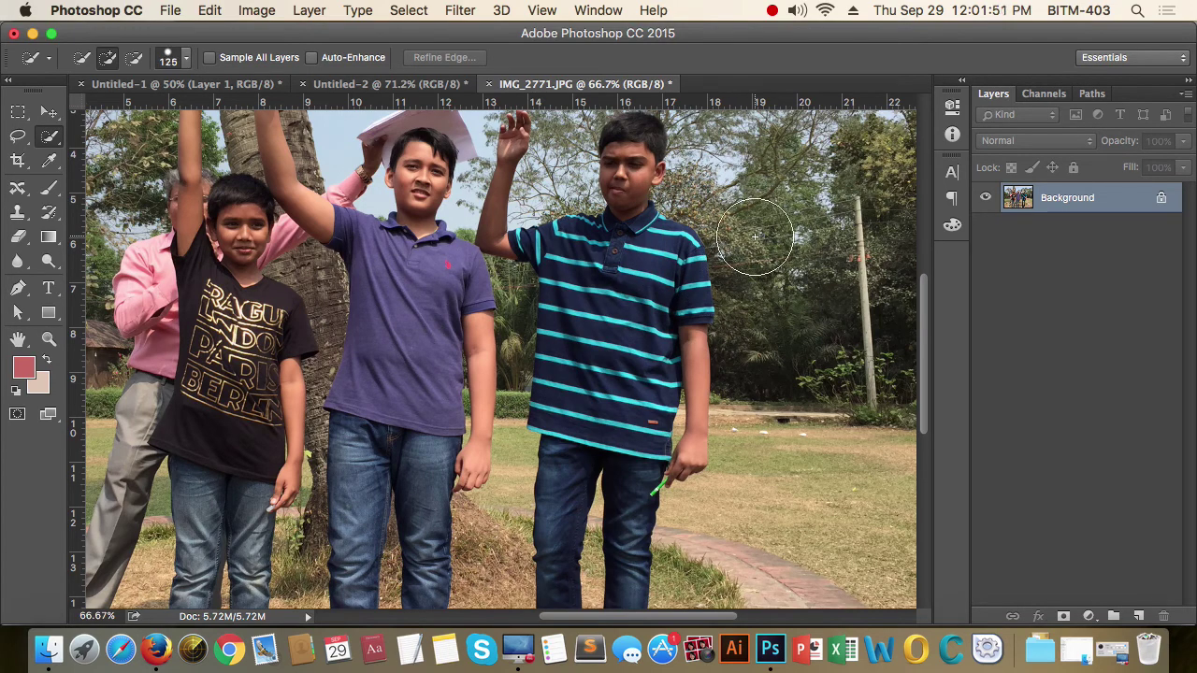
key("bracketleft")
key("bracketleft")
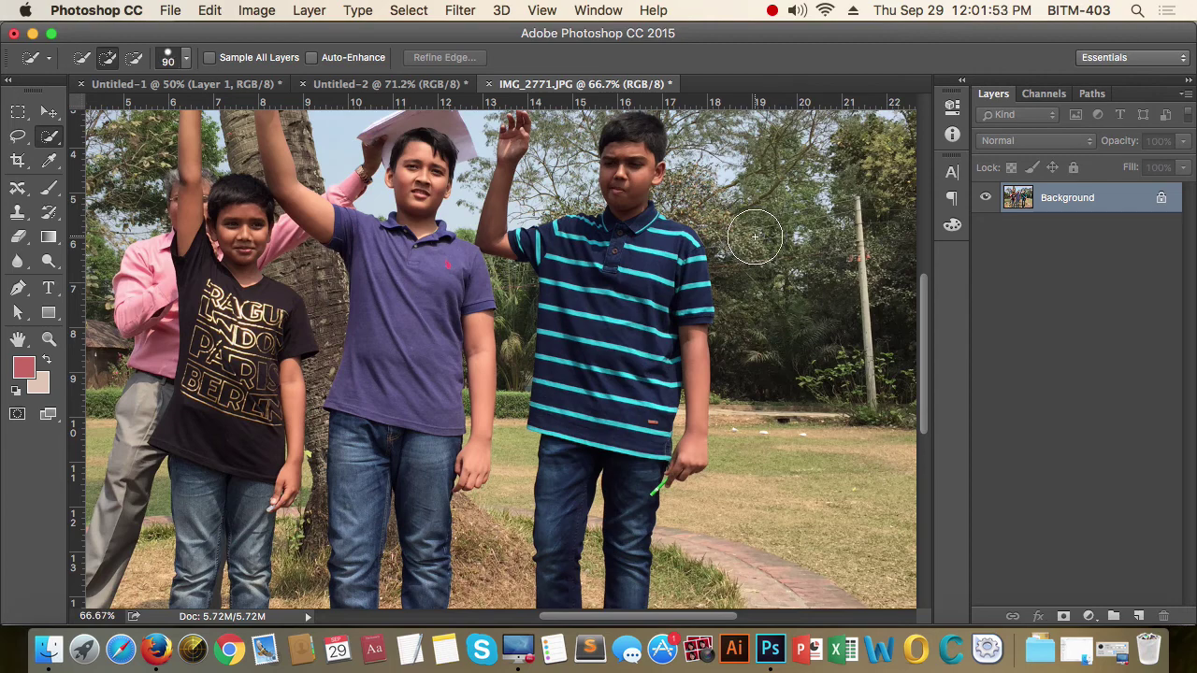
key("bracketleft")
key("bracketleft")
key("bracketleft")
left_click(56, 140)
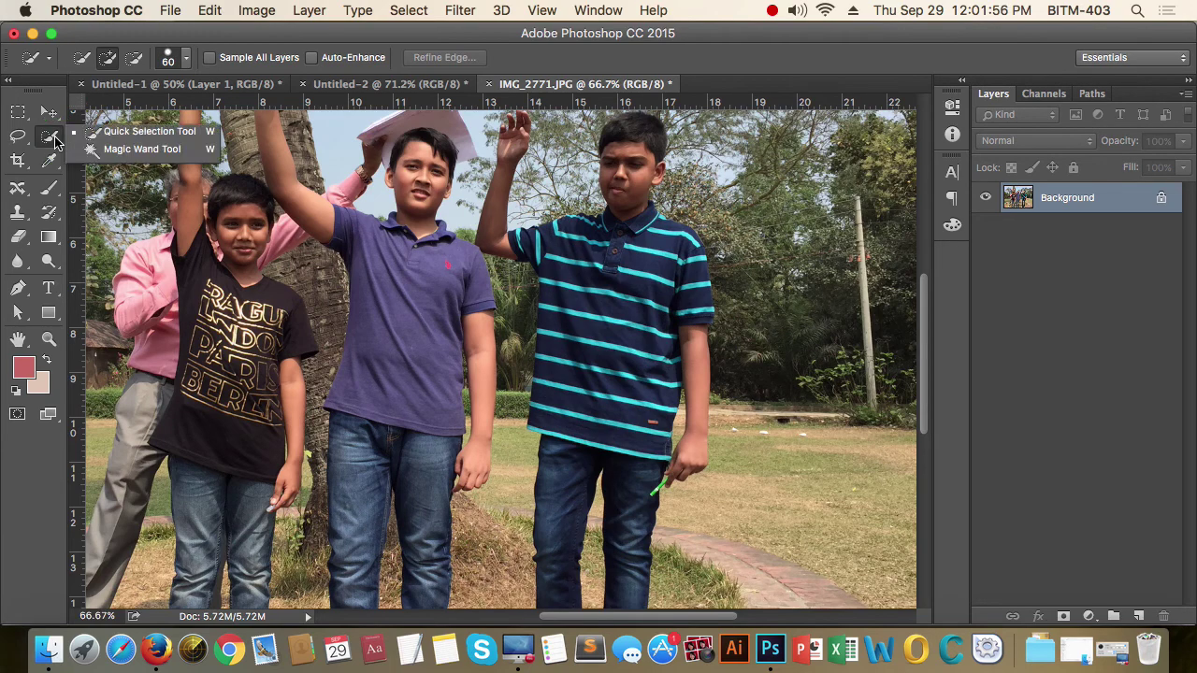
left_click(140, 127)
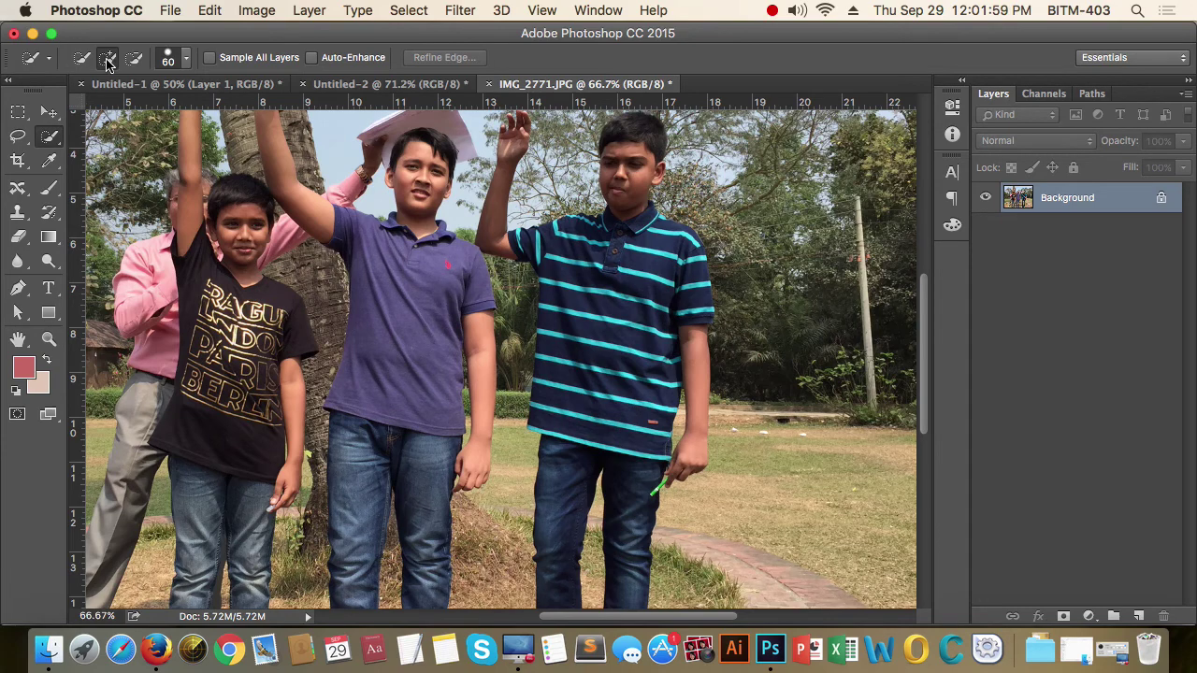
In Add mode, brush over the upper, lower and side areas of the striped shirt and right shoulder.
left_click(75, 62)
left_click(109, 62)
left_click_drag(654, 238, 632, 271)
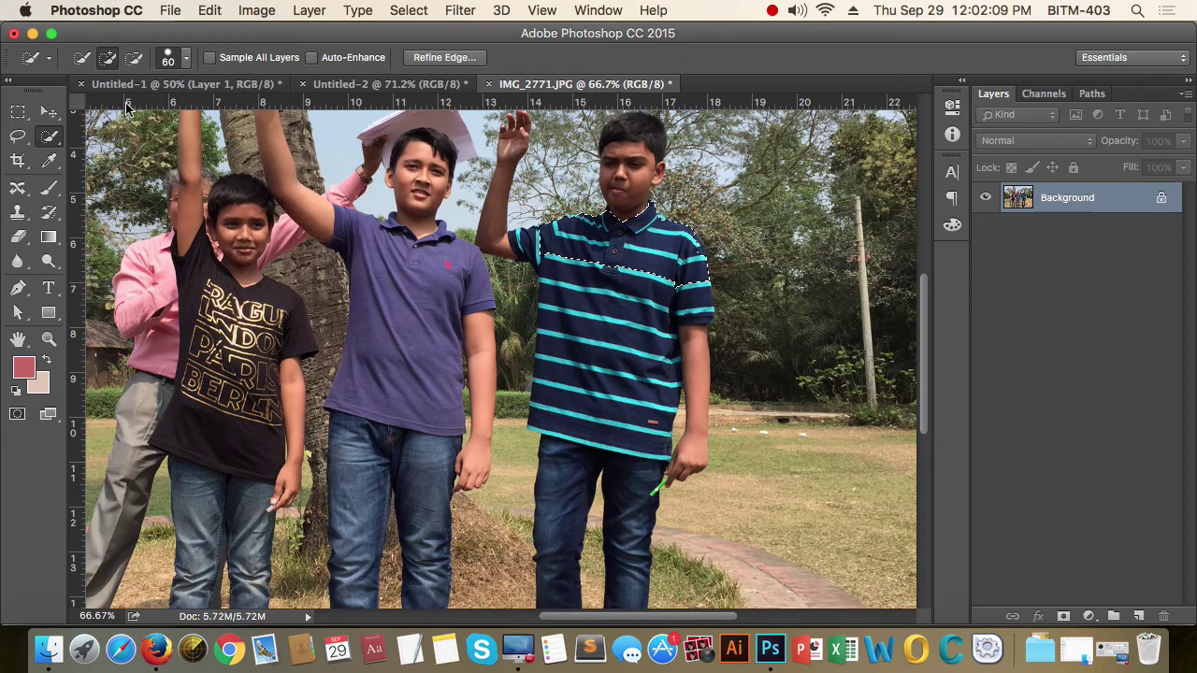
left_click(619, 310)
left_click(109, 59)
mouse_move(568, 309)
left_mouse_down()
mouse_move(604, 394)
mouse_move(579, 418)
left_mouse_up()
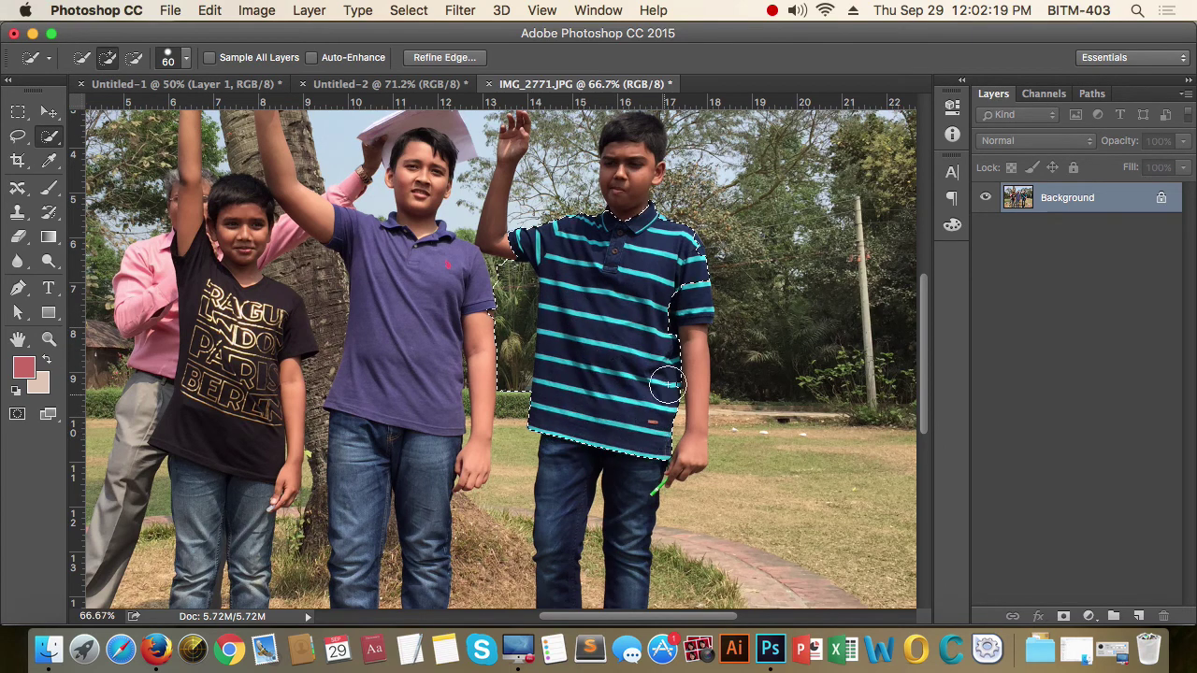
left_click_drag(566, 285, 516, 275)
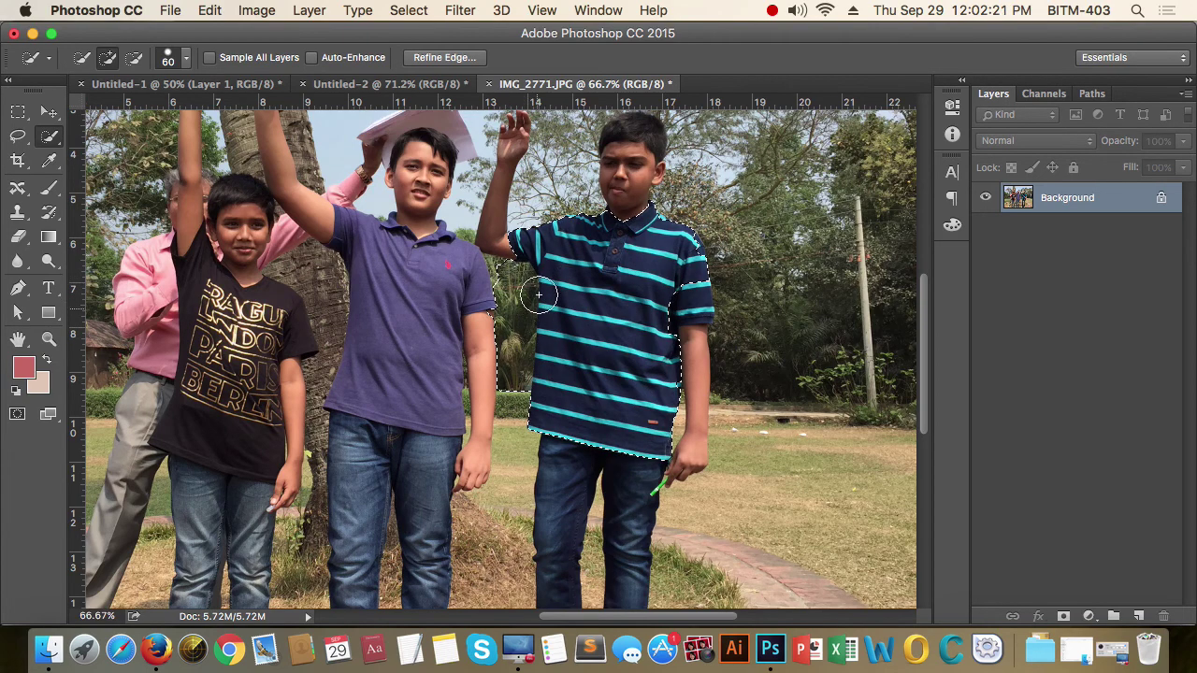
key("bracketleft")
left_click_drag(689, 300, 685, 304)
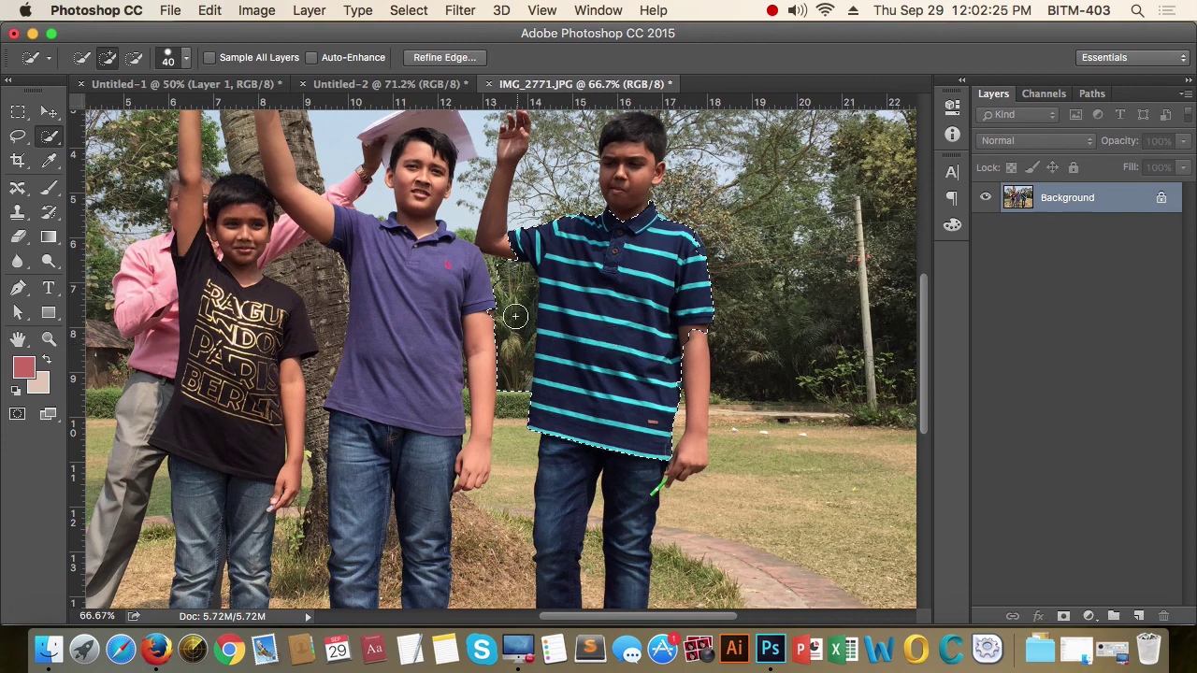
Subtract the stray background and bare upper arm, keeping the cyan stripe tip at the edge.
left_click(132, 59)
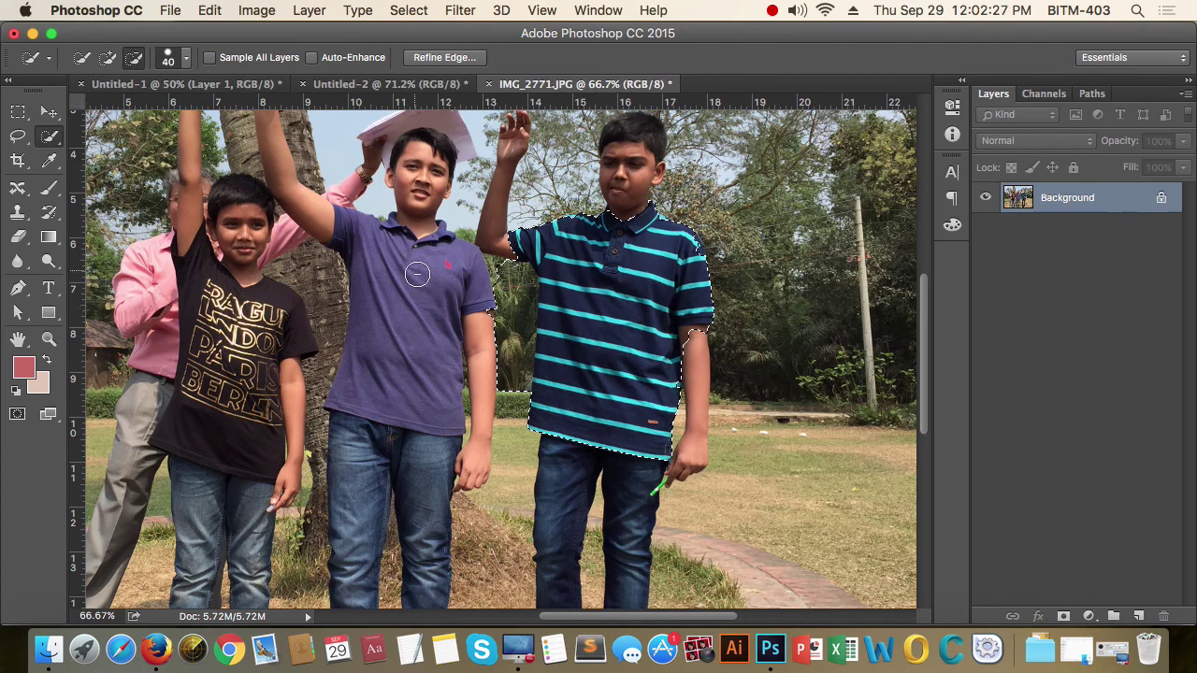
left_click_drag(525, 301, 510, 386)
scroll(674, 324, "up", 3)
scroll(756, 369, "up", 3)
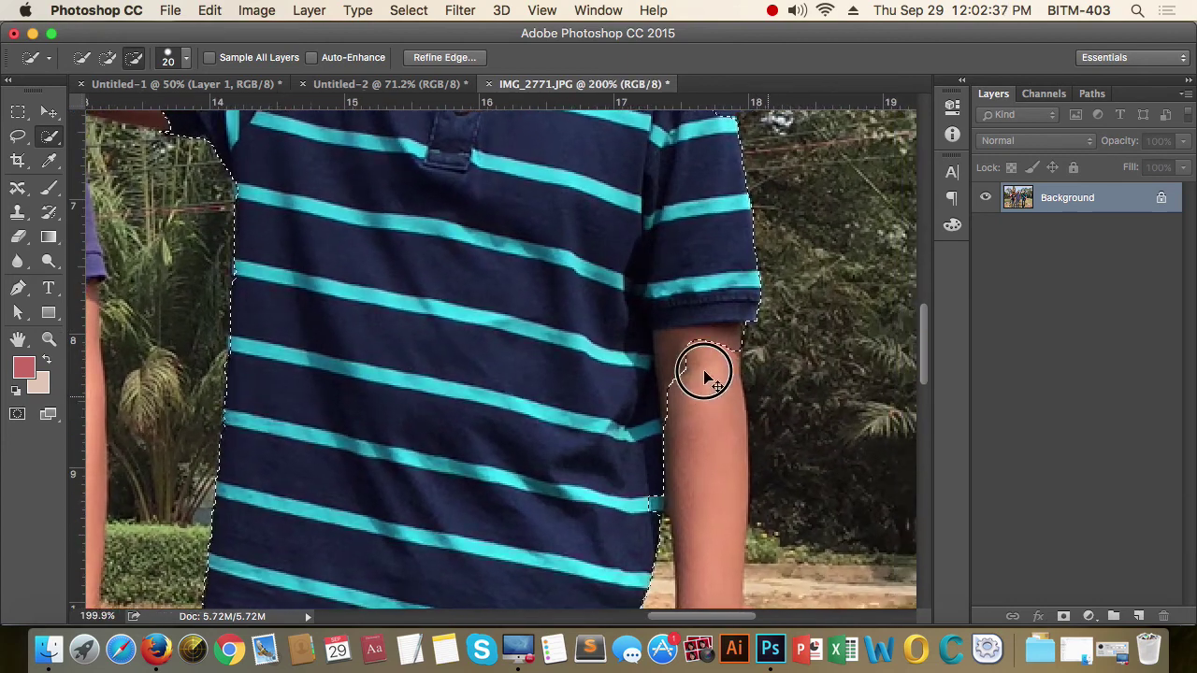
scroll(701, 374, "up", 3)
mouse_move(688, 347)
left_mouse_down()
mouse_move(608, 316)
mouse_move(612, 494)
left_mouse_up()
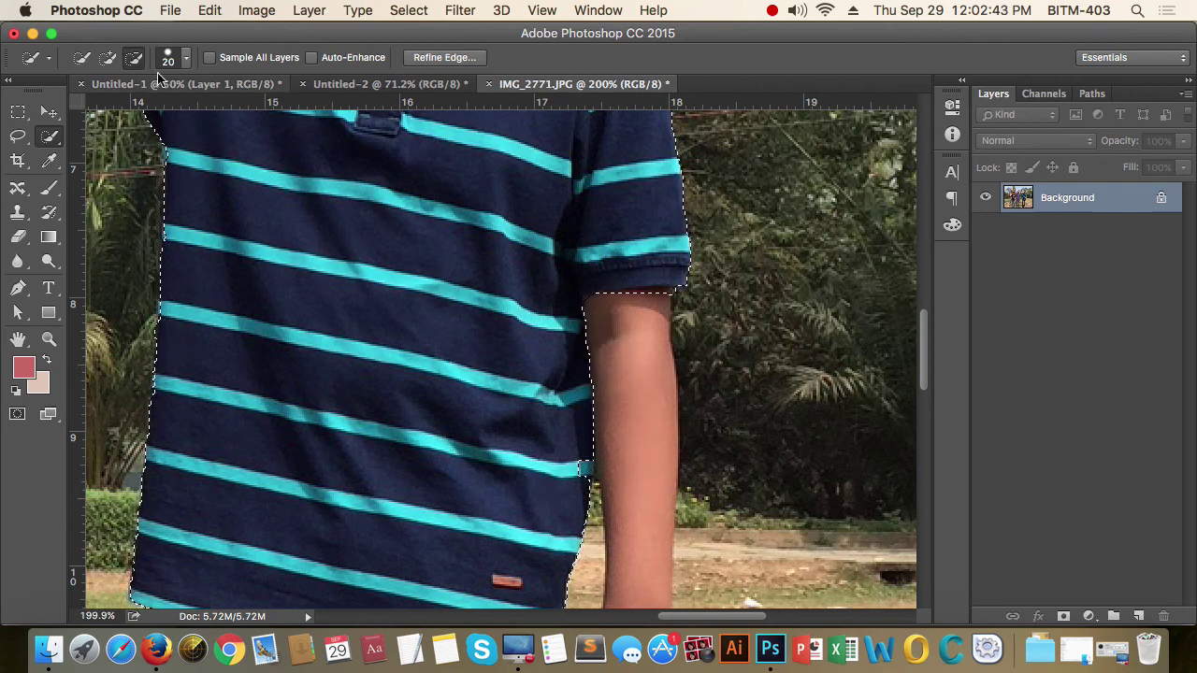
left_click_drag(569, 470, 559, 470)
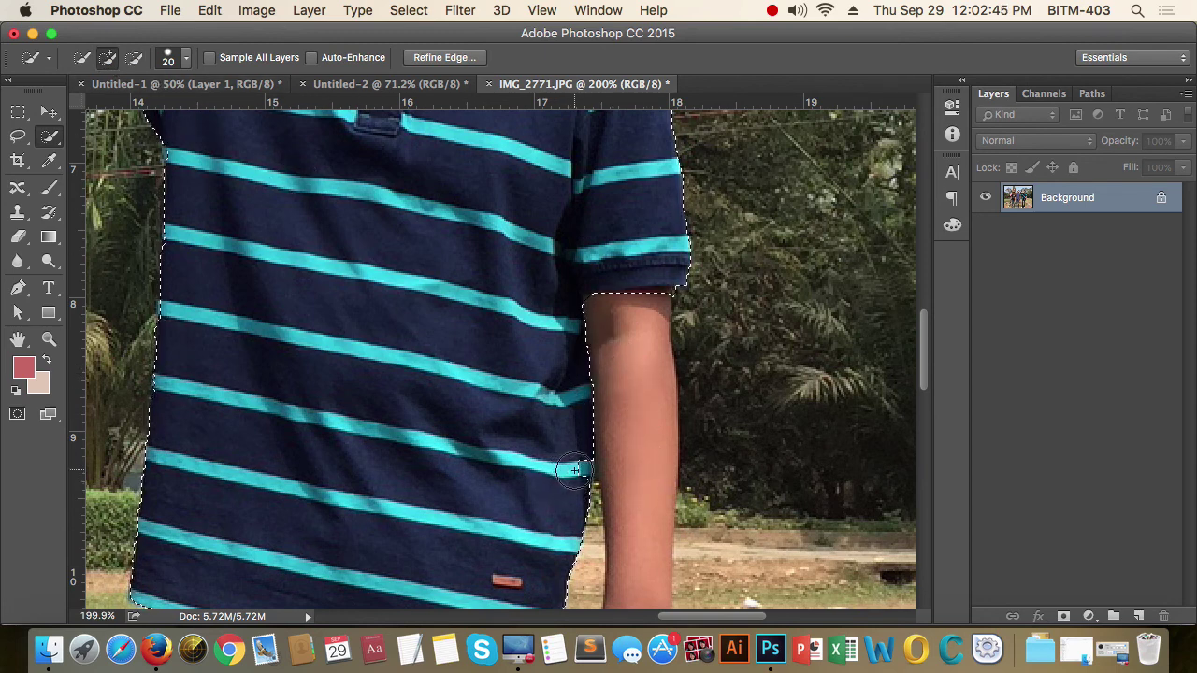
scroll(473, 396, "down", 2)
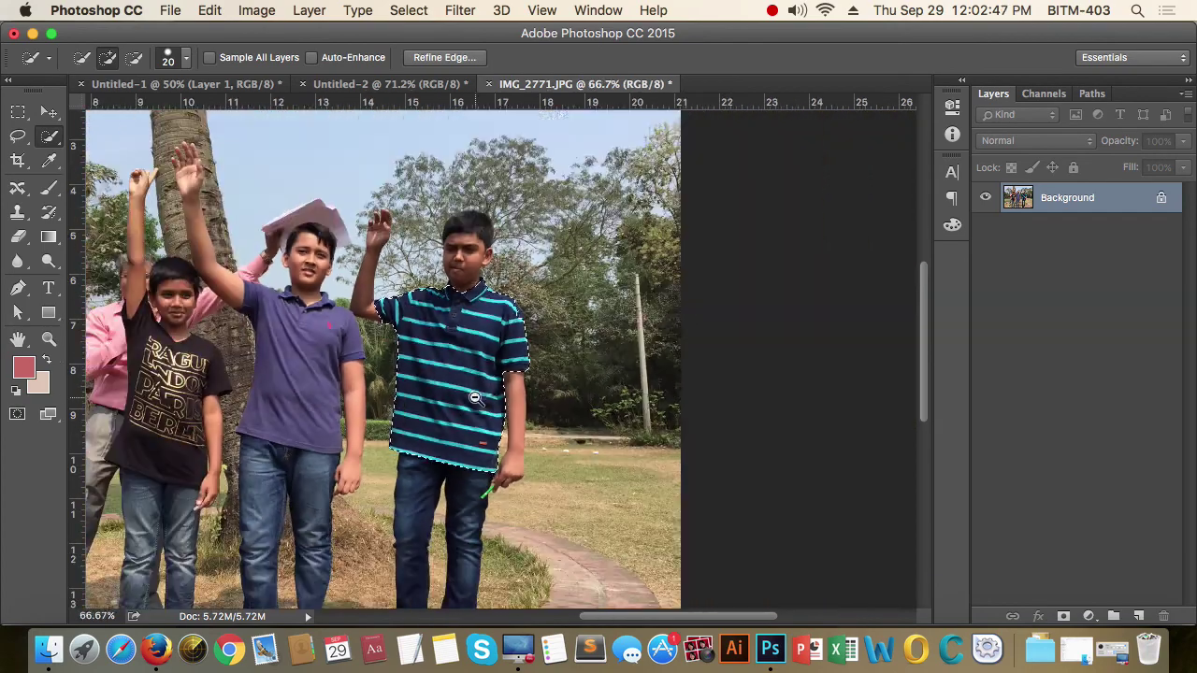
scroll(504, 411, "down", 1)
scroll(528, 425, "up", 1)
scroll(574, 294, "up", 1)
scroll(639, 356, "up", 1)
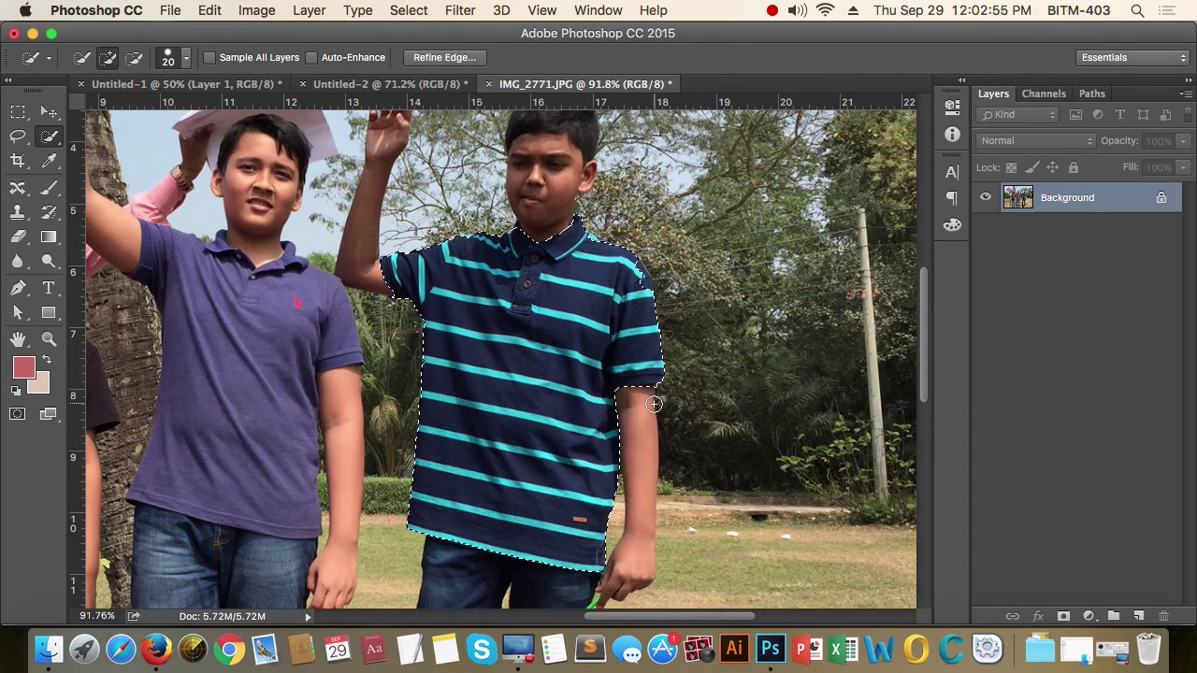
Try and cancel a Levels change, then apply a Hue/Saturation shift of +180 to the shirt.
key("super+l")
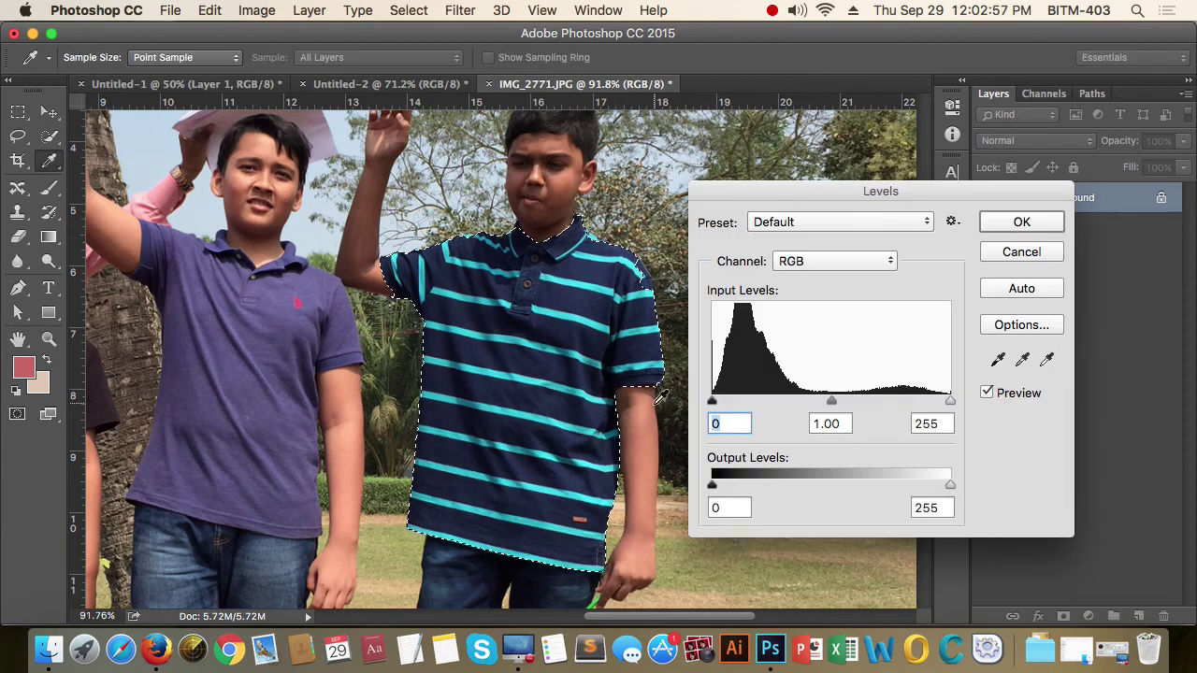
mouse_move(831, 401)
left_mouse_down()
mouse_move(805, 397)
mouse_move(846, 400)
left_mouse_up()
left_click(1047, 253)
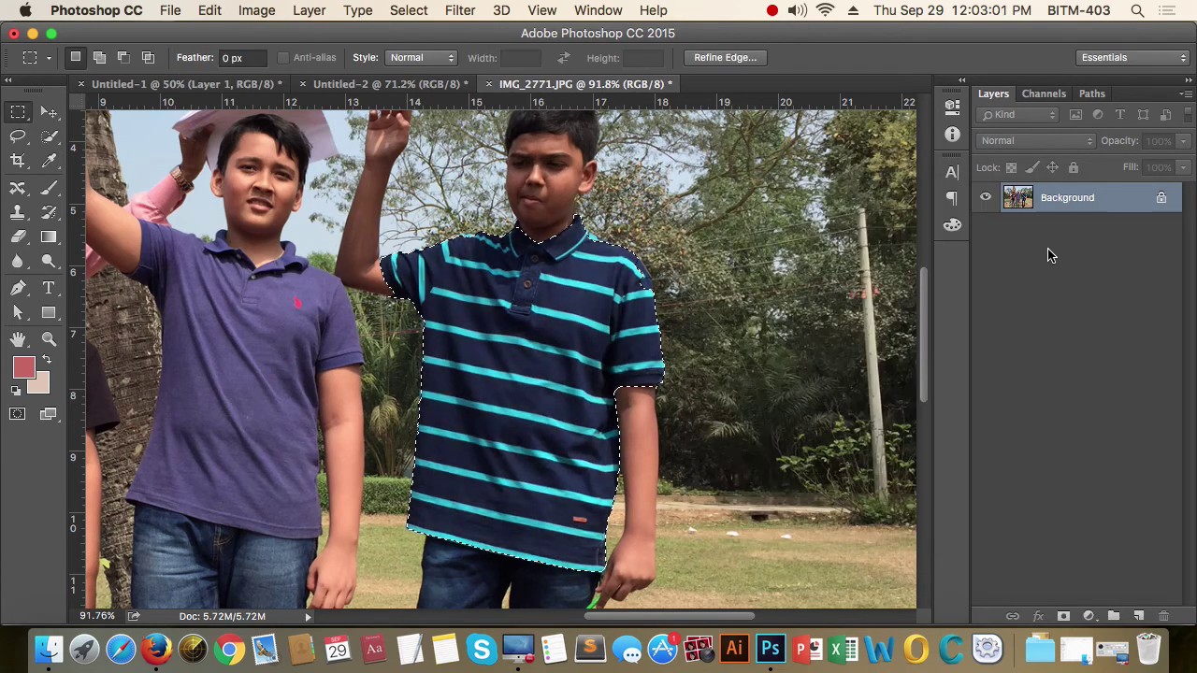
key("super+u")
left_click_drag(911, 290, 1002, 296)
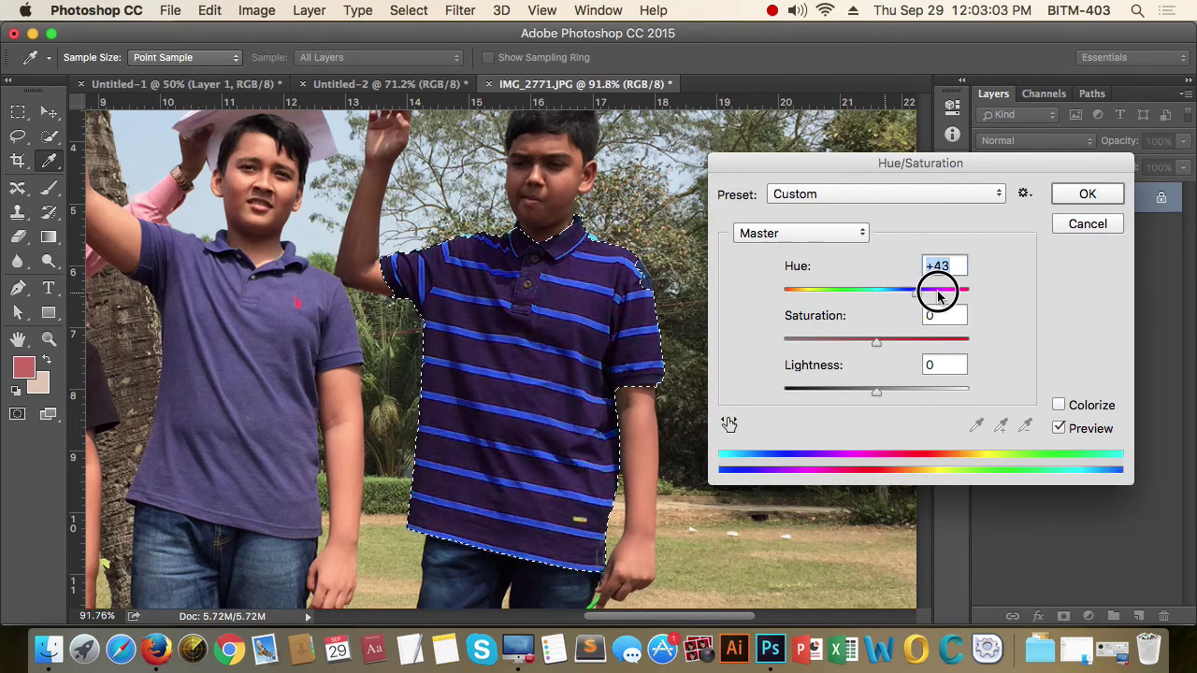
left_click(1077, 194)
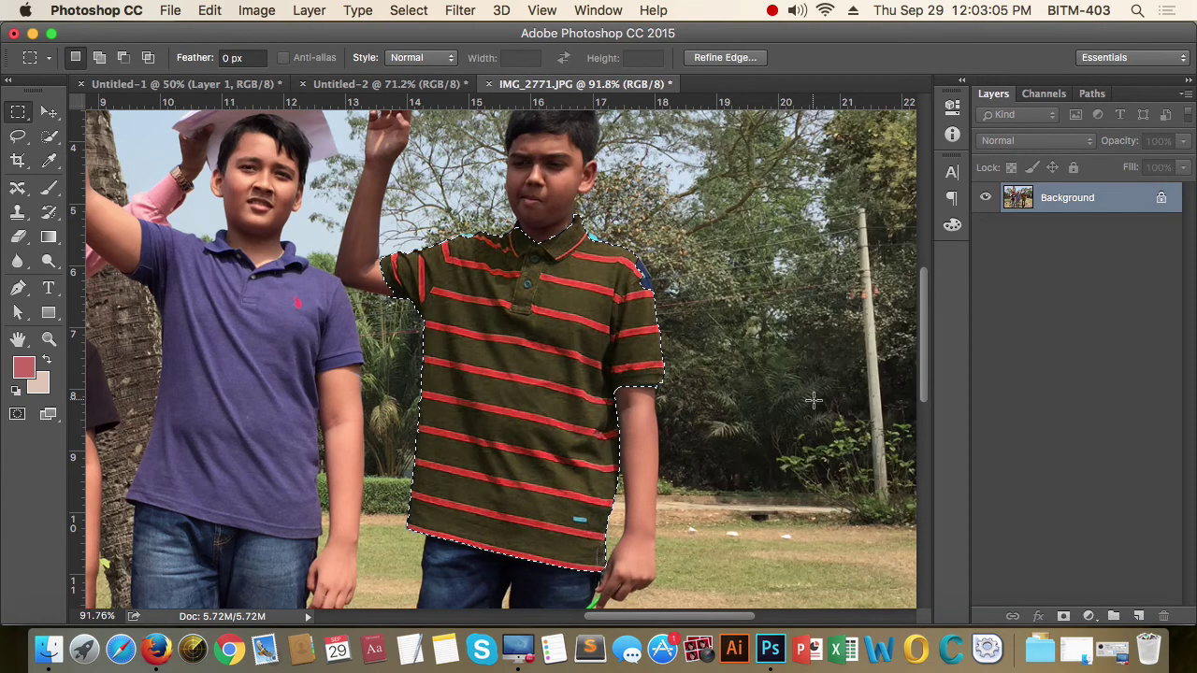
Undo the hue shift to restore the navy shirt and clear the selection.
key("super+d")
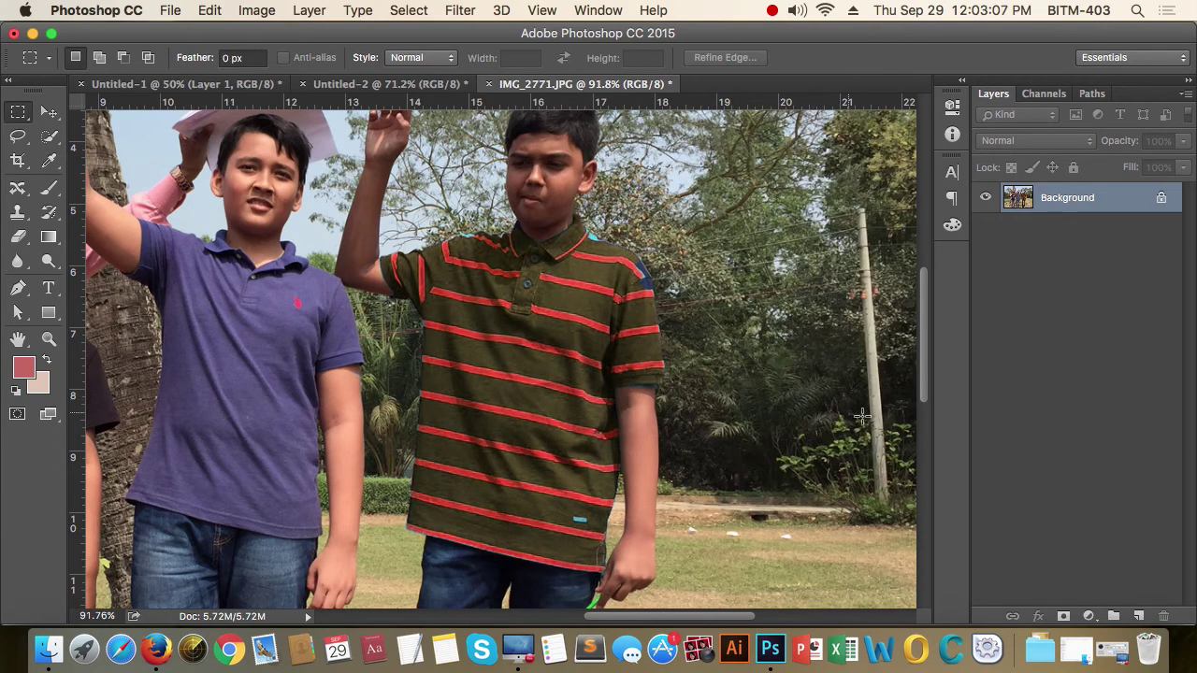
key("super+z")
key("alt+super+z")
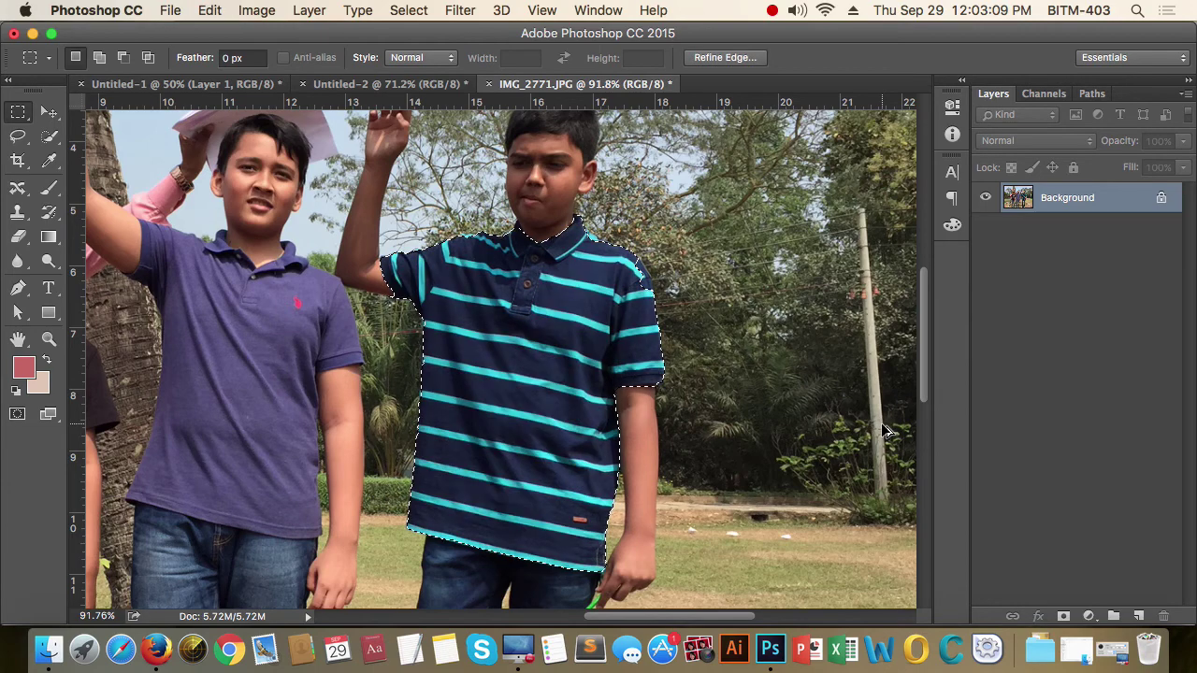
key("super+d")
left_click_drag(49, 135, 112, 155)
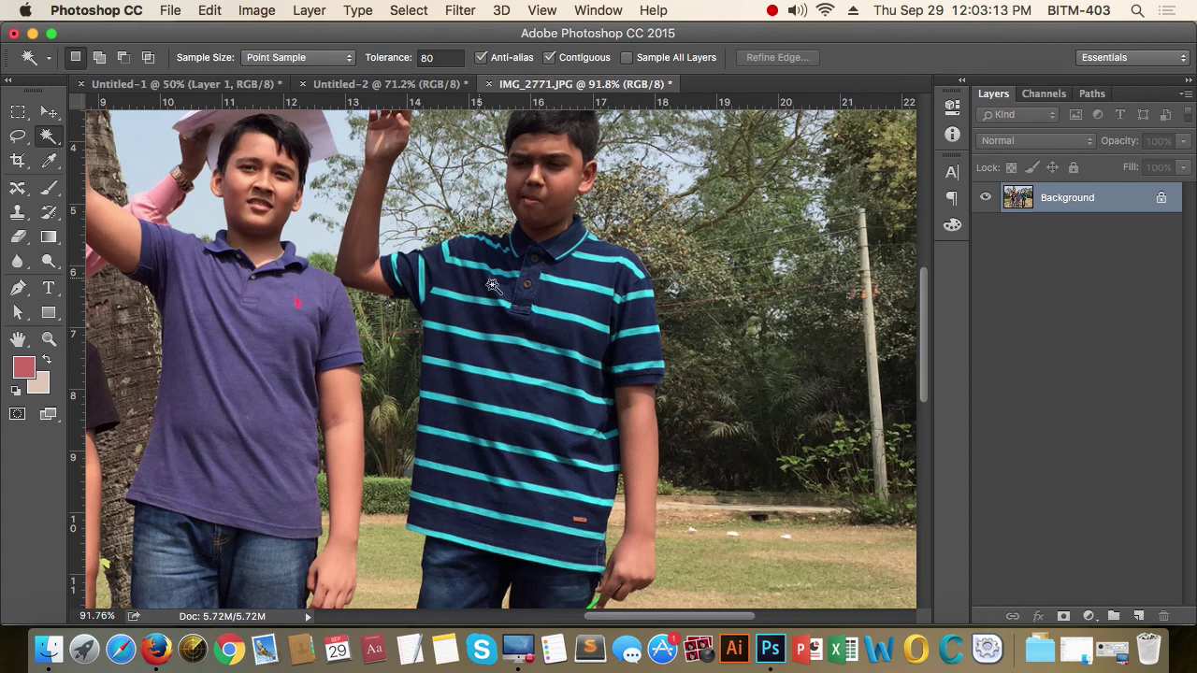
Magic Wand two cyan stripes, extend with Select > Similar, then clear that trial selection.
left_click(577, 286)
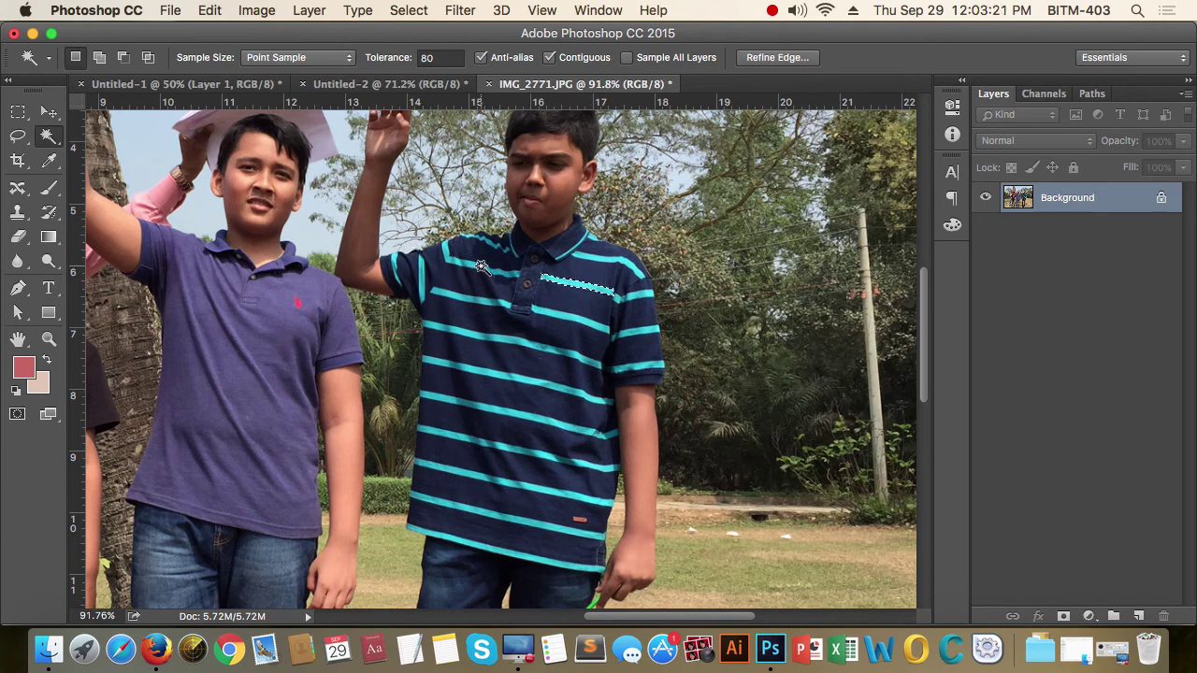
left_click(99, 57)
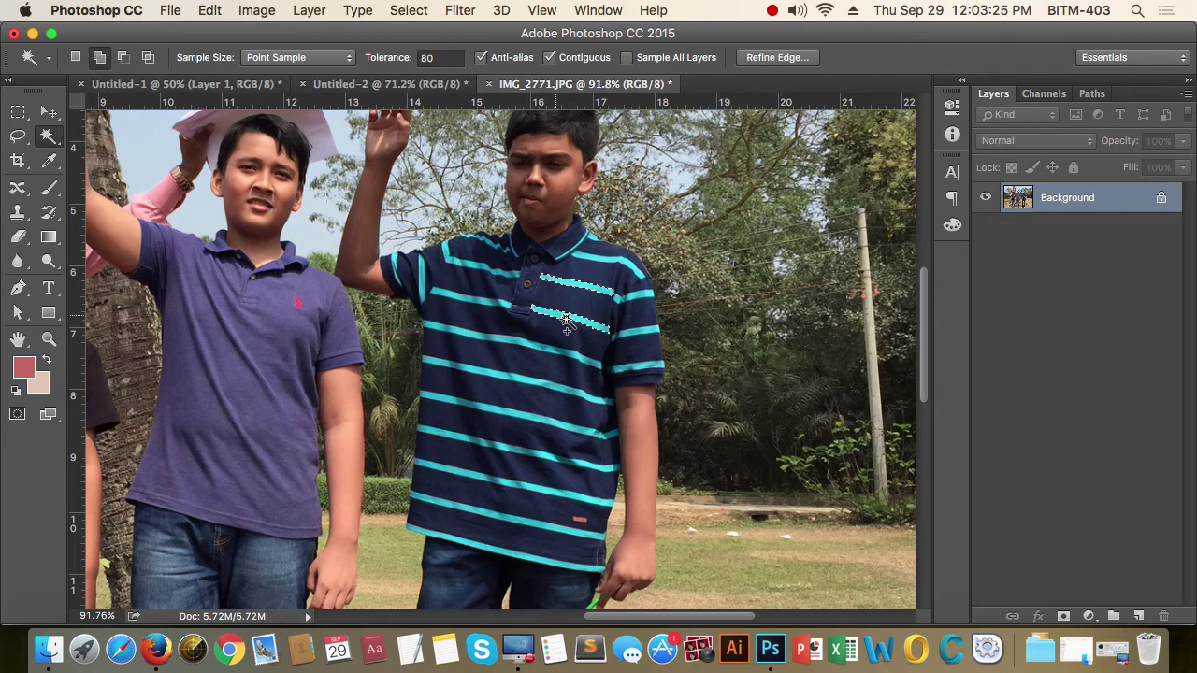
left_click(520, 306)
left_click(76, 58)
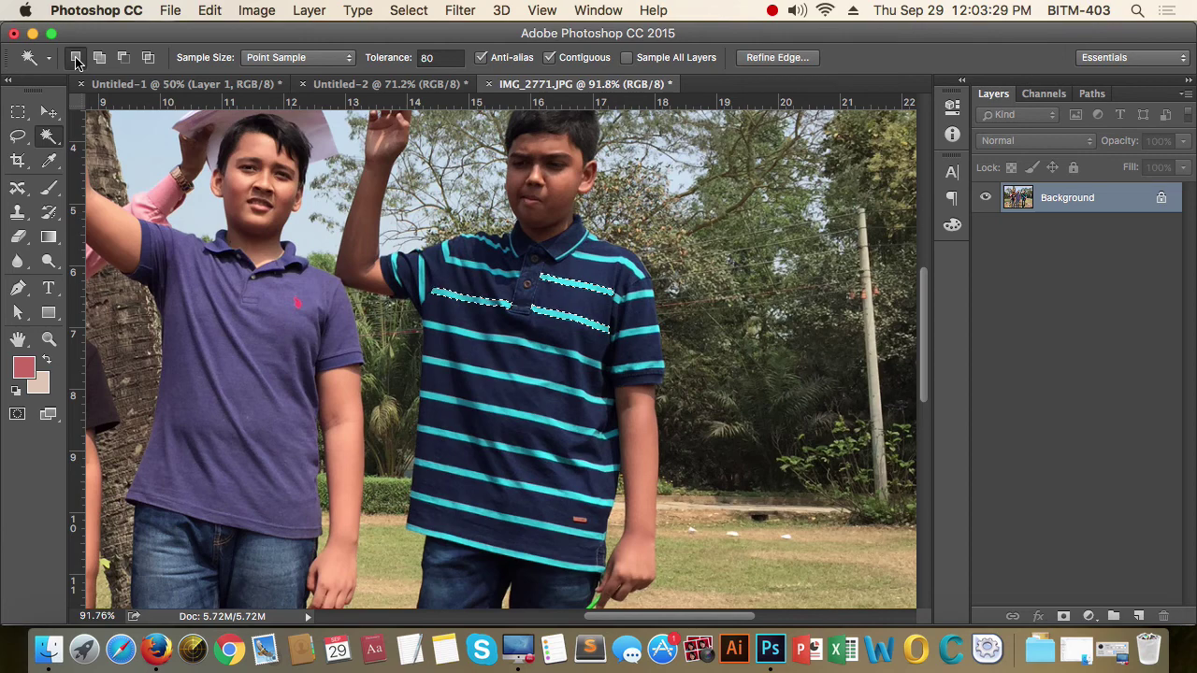
left_click(457, 12)
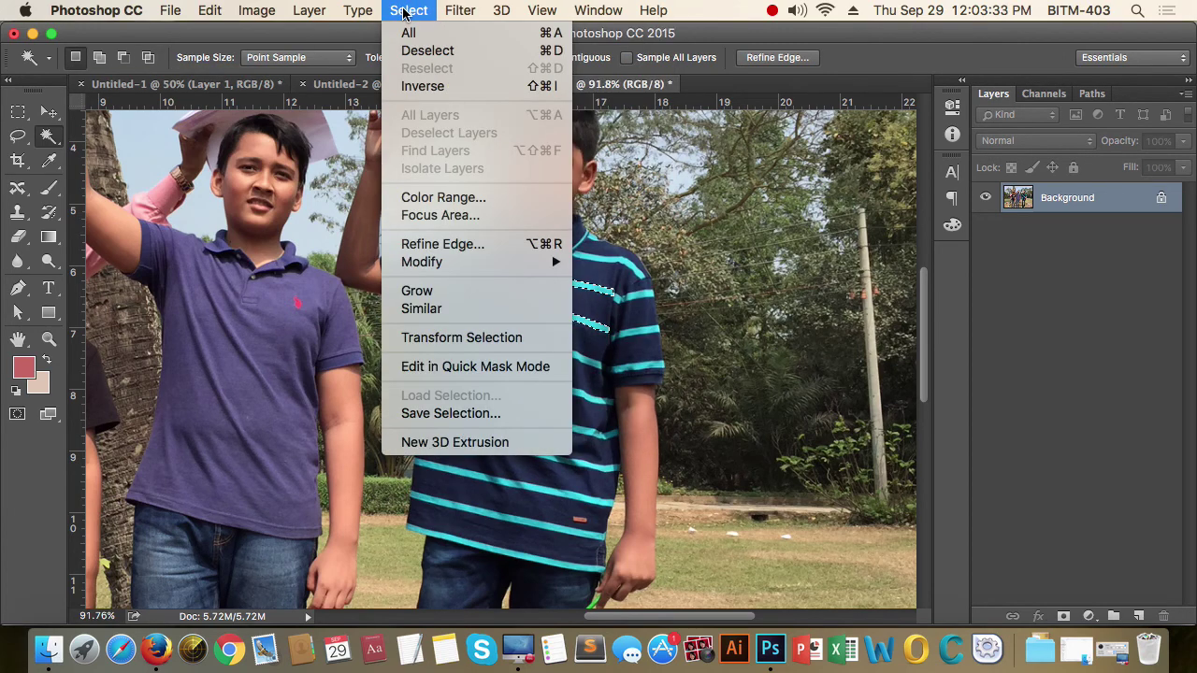
left_click(462, 309)
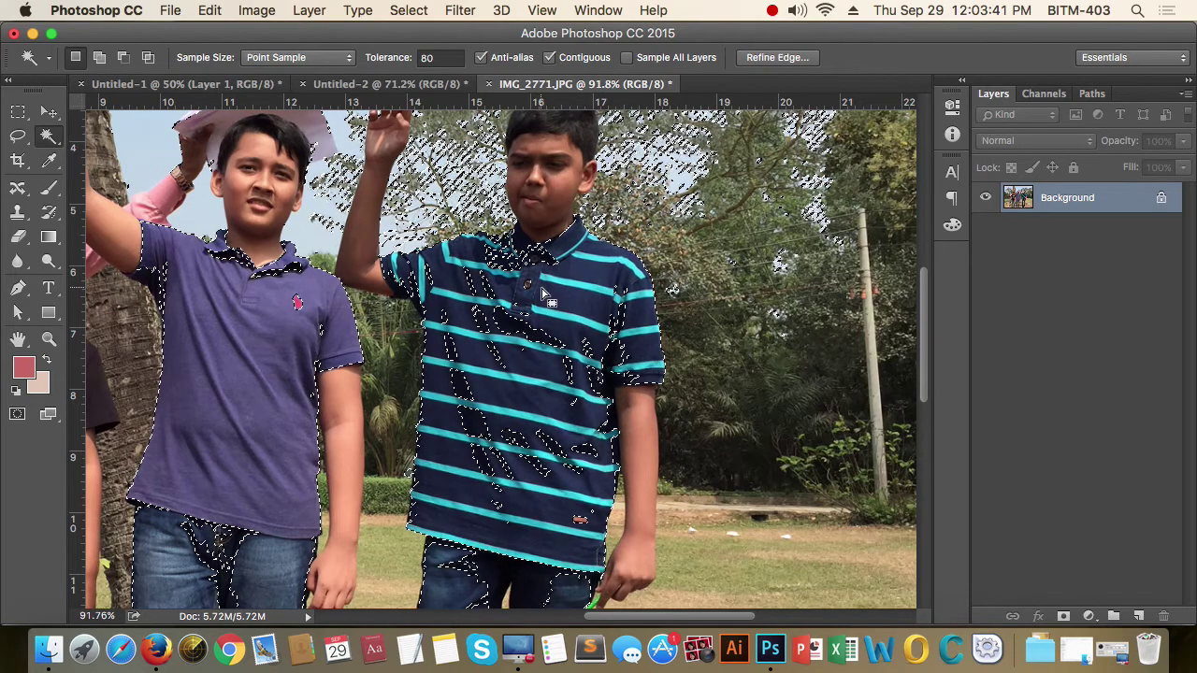
key("super+d")
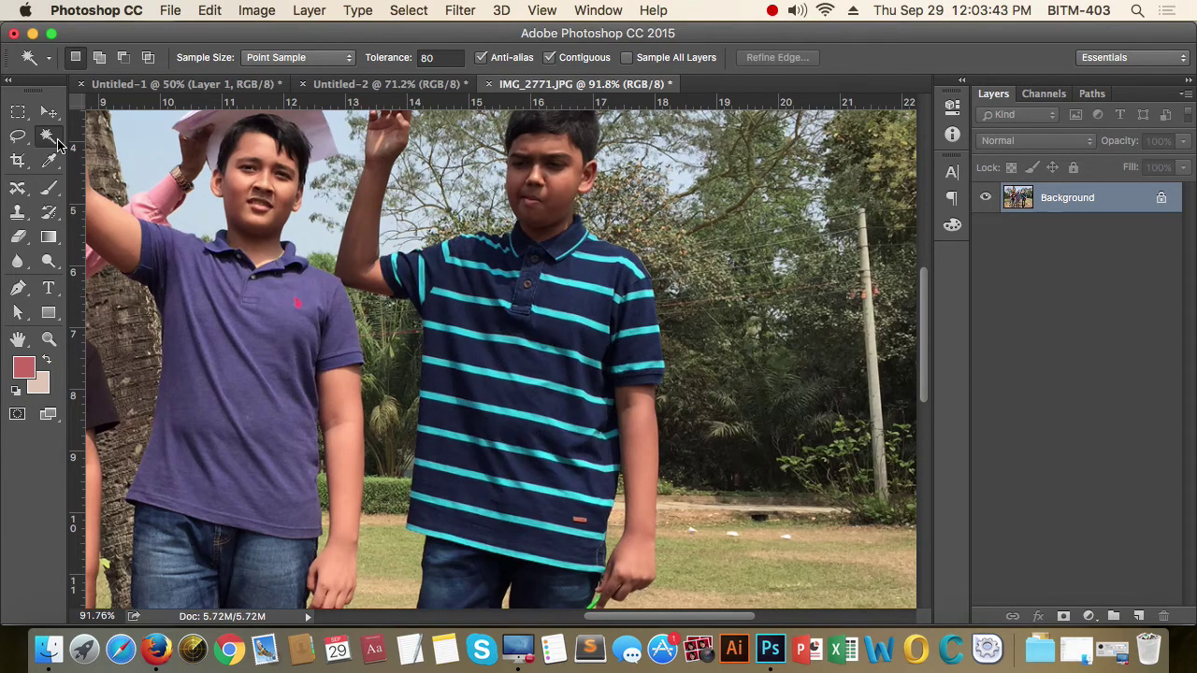
left_click(48, 135)
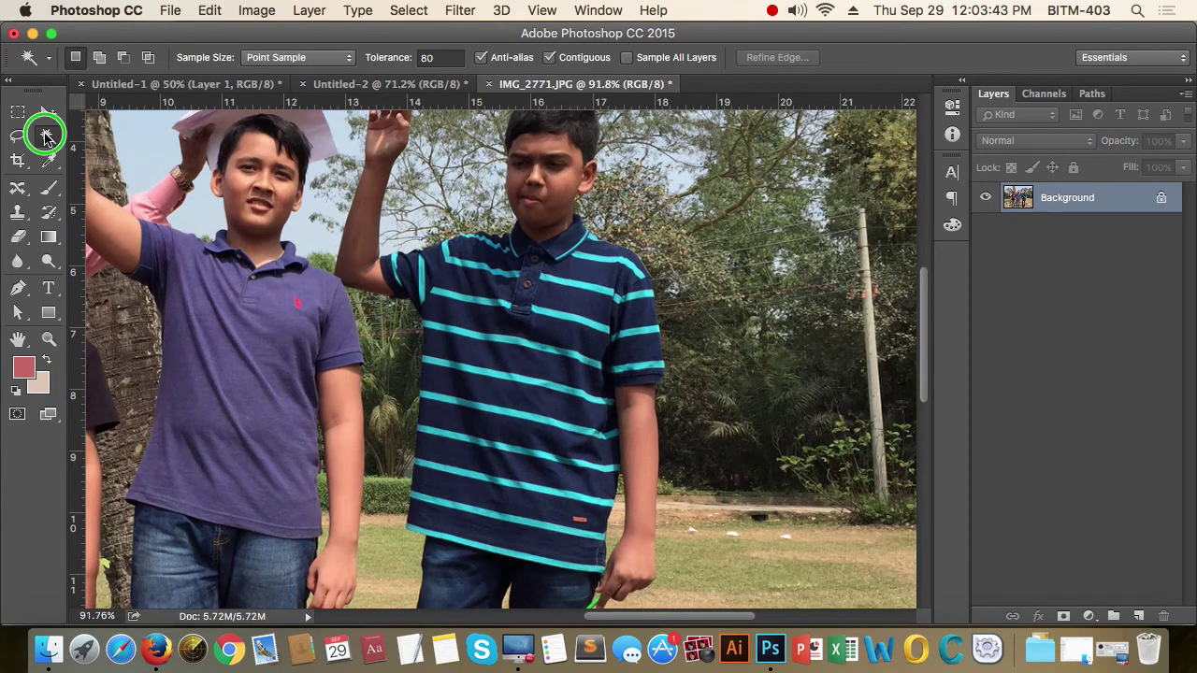
Set Tolerance to 32, click the collar's cyan stripe, and apply Select > Similar to catch all stripes.
left_click(564, 283)
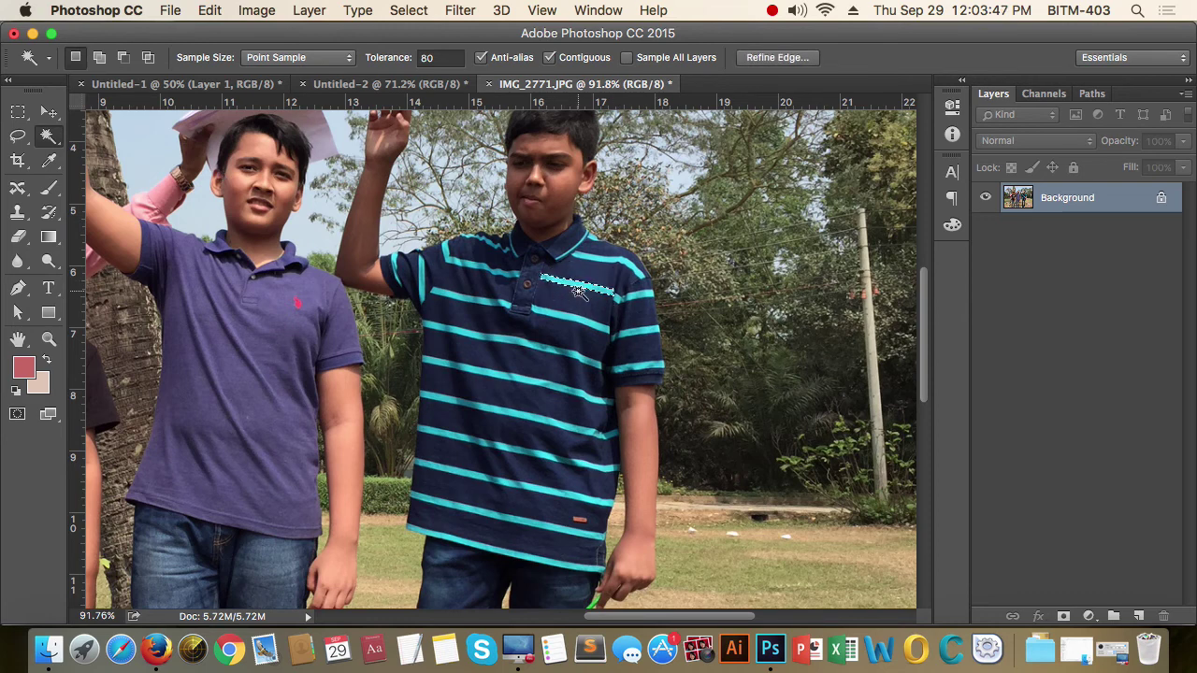
left_click(441, 58)
type("32")
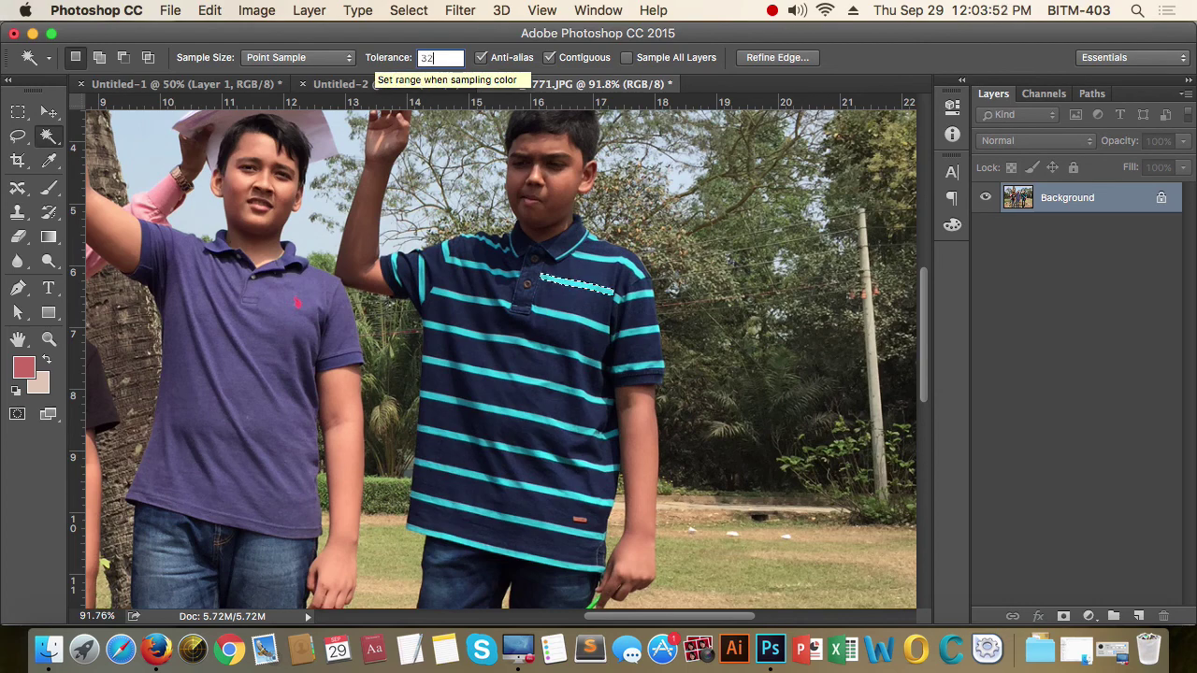
key("Return")
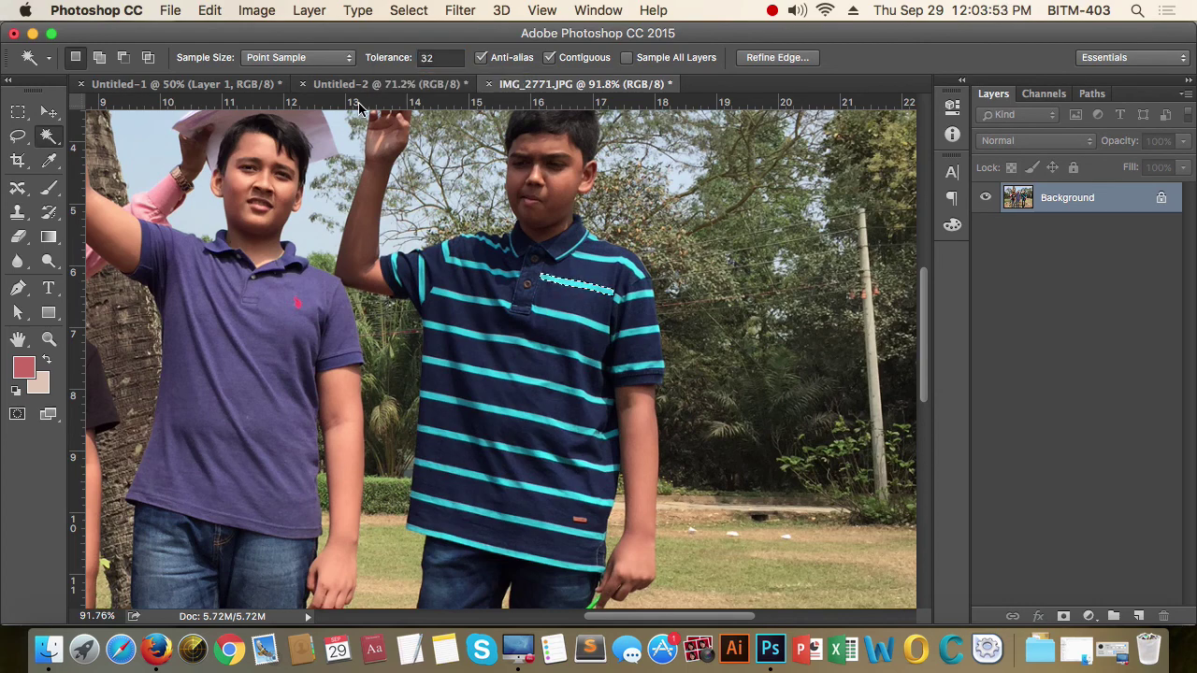
left_click(459, 11)
mouse_move(408, 10)
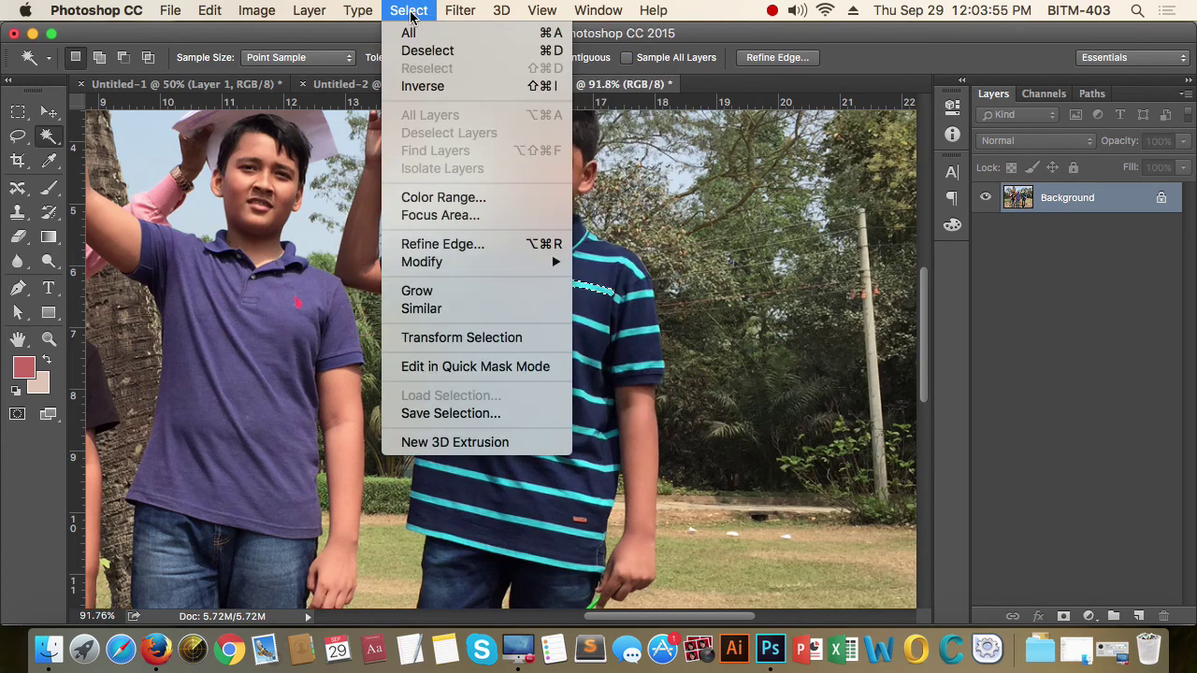
left_click(454, 319)
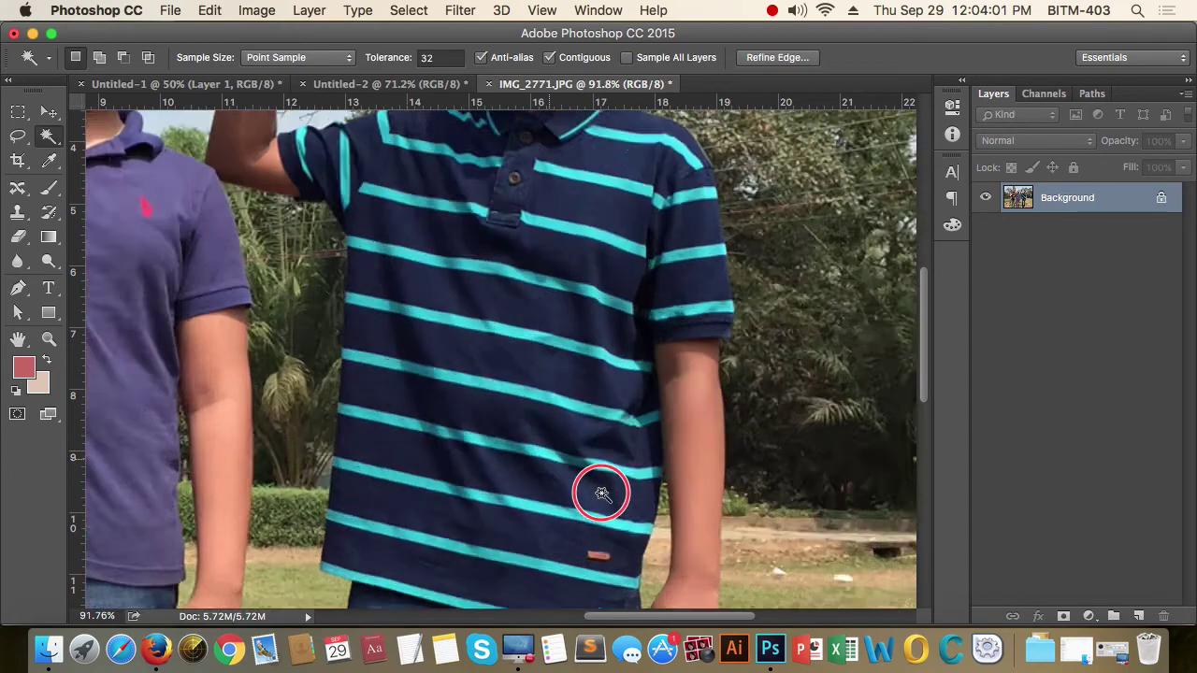
left_click_drag(601, 493, 696, 516)
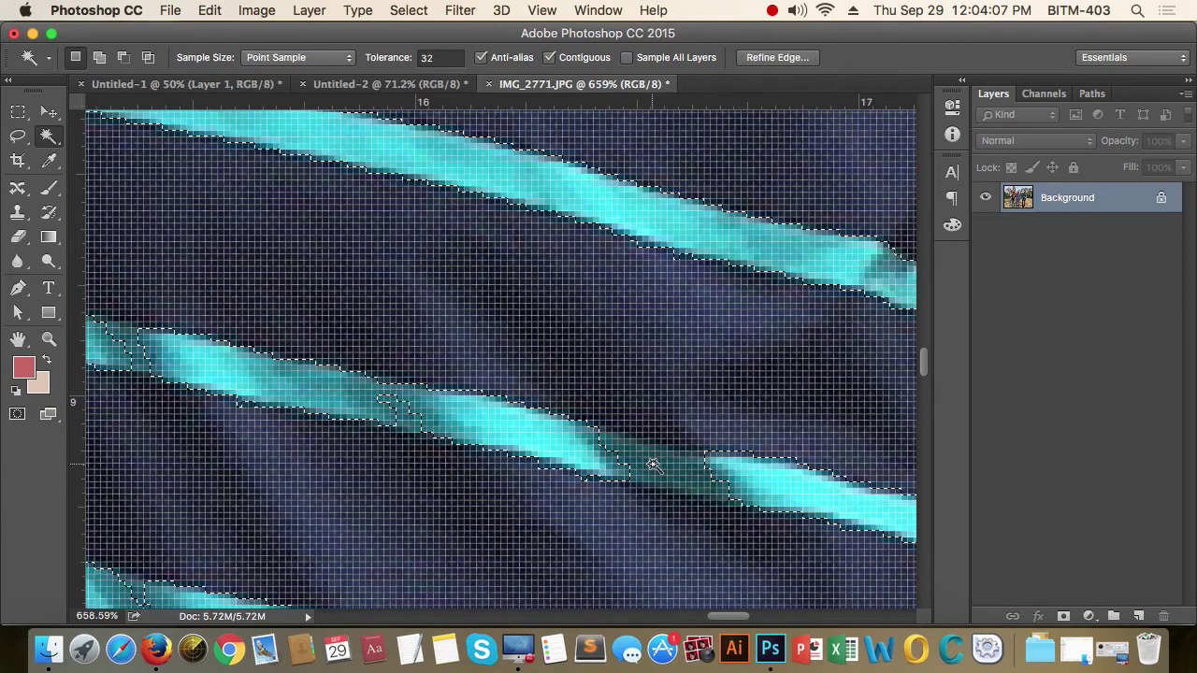
left_click_drag(623, 455, 518, 451)
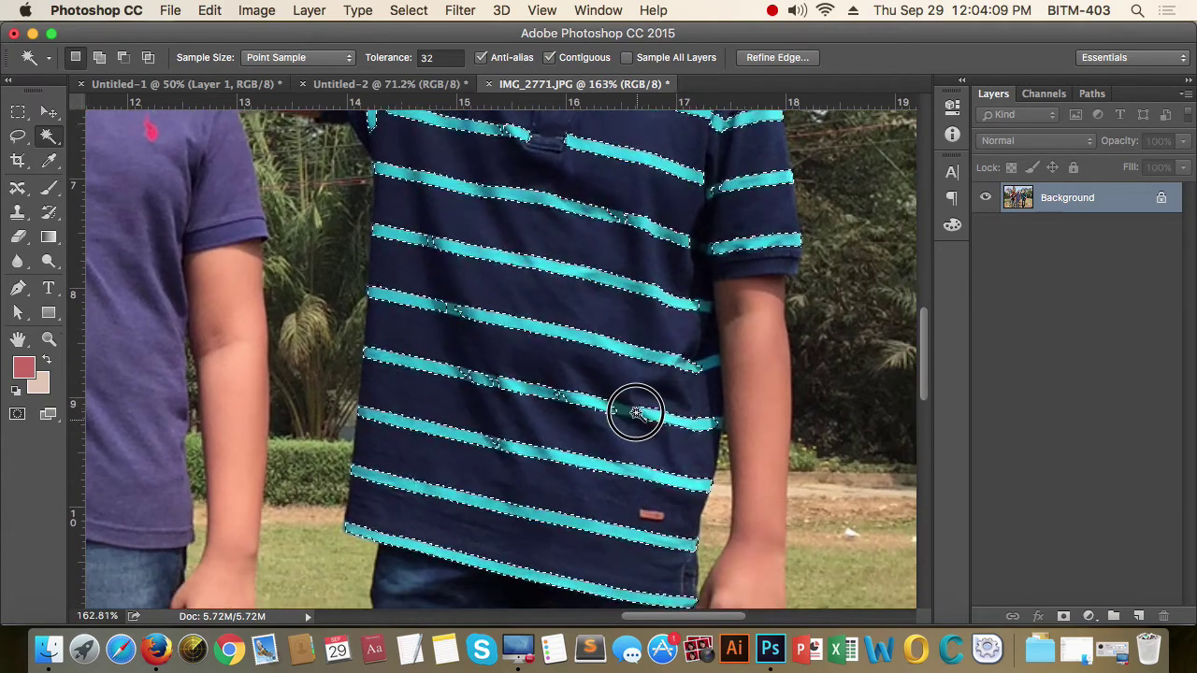
left_click_drag(448, 302, 543, 366)
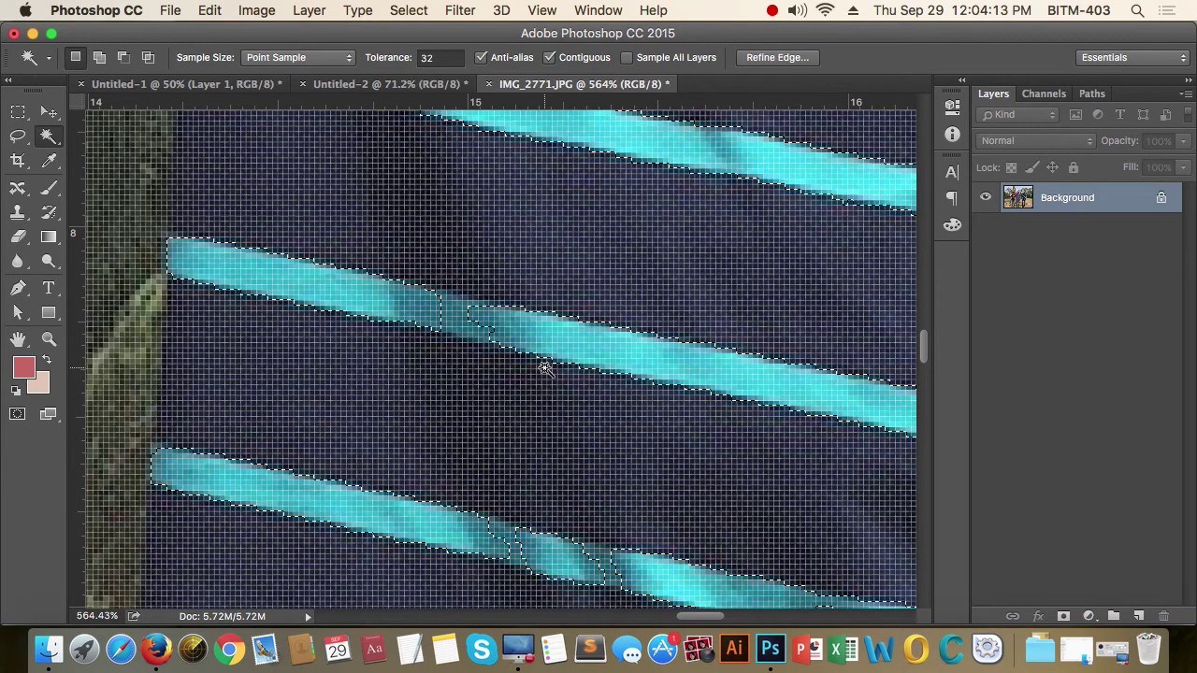
Apply Select > Grow to the stripe selection and toggle it with undo/redo to compare.
key("m")
left_click(408, 10)
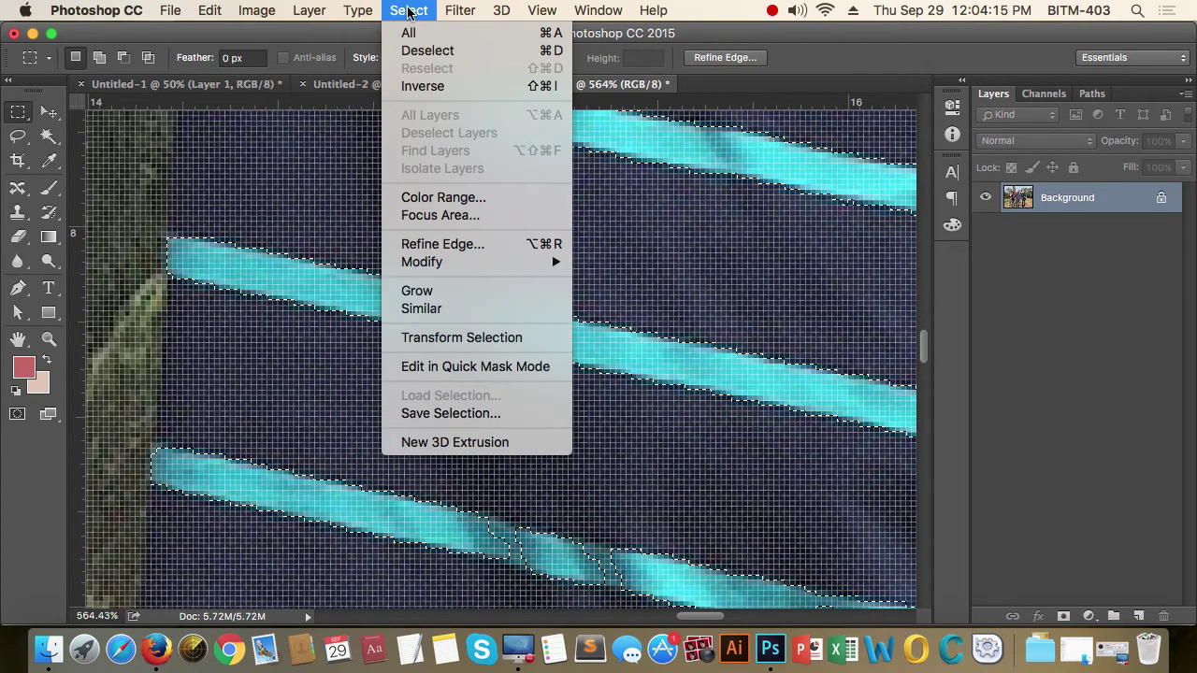
left_click(448, 295)
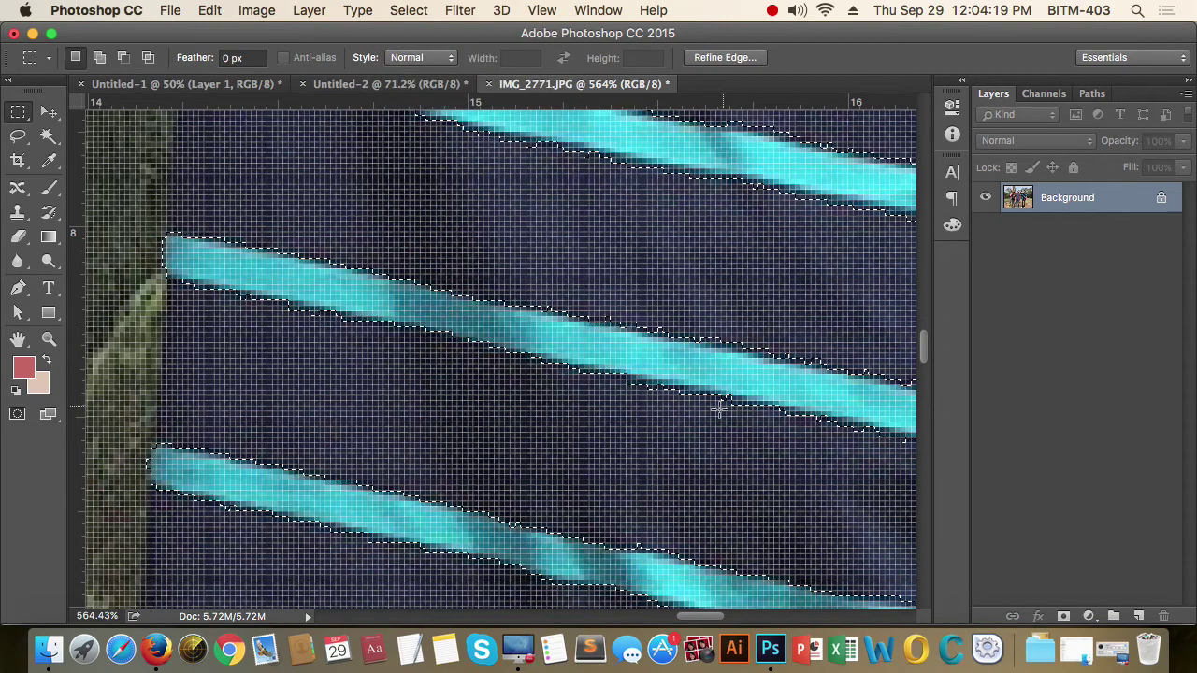
scroll(658, 421, "down", 3)
left_click_drag(772, 461, 536, 323)
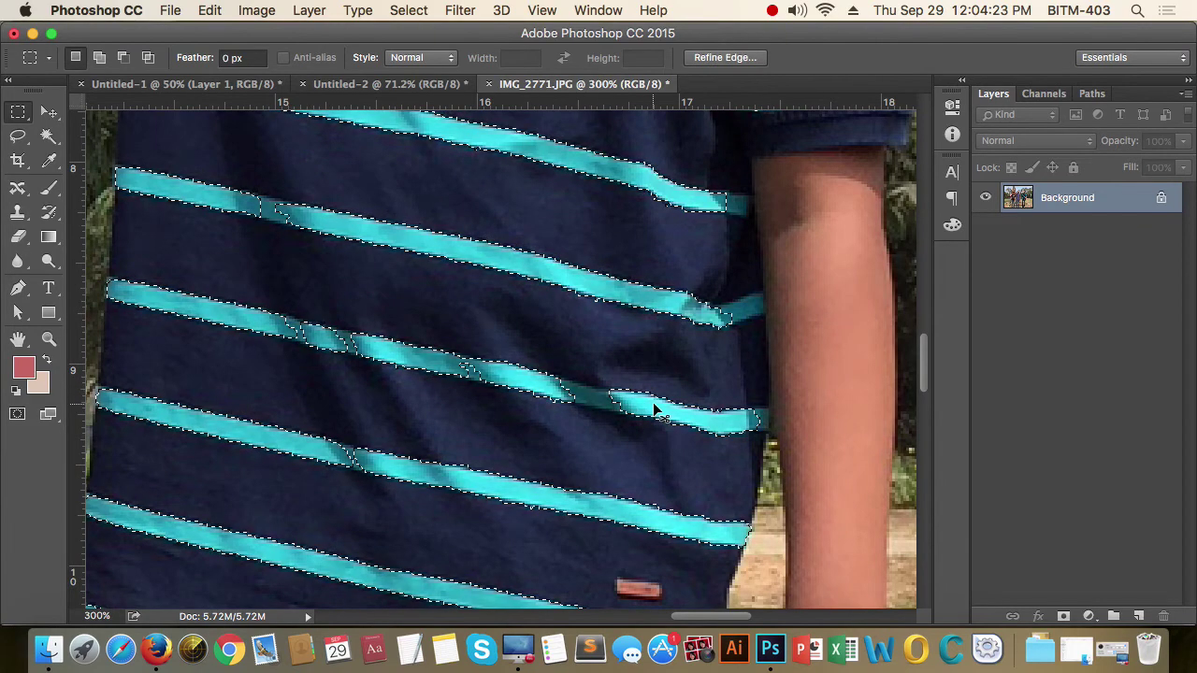
key("super+z")
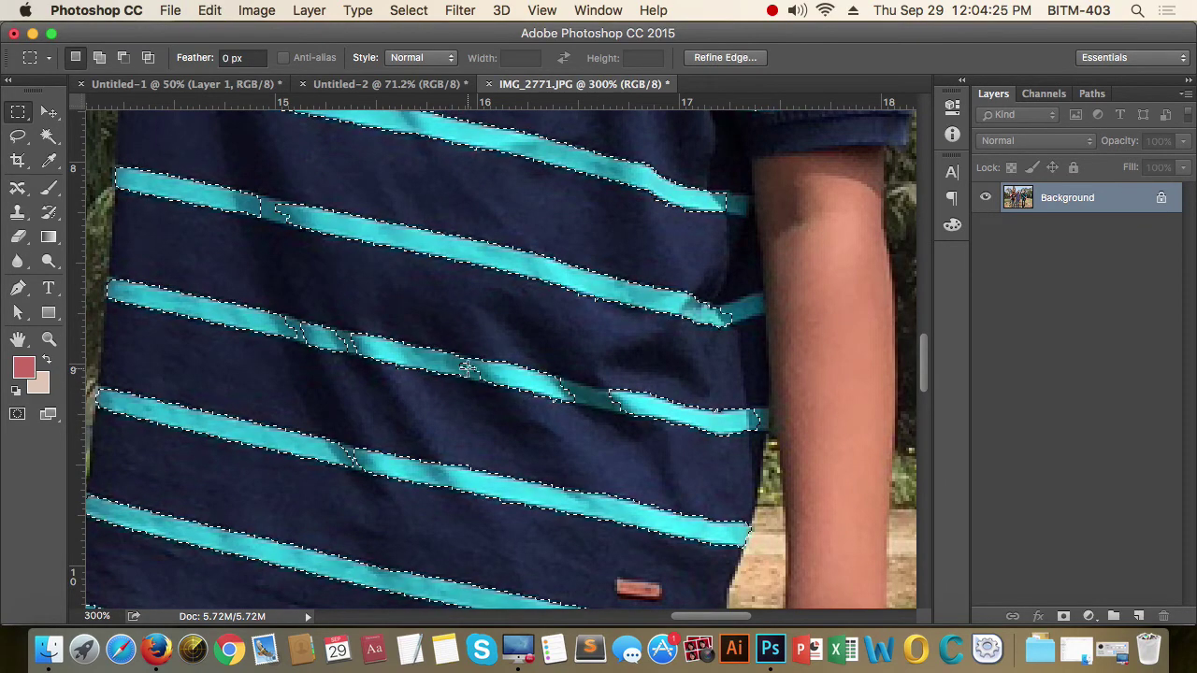
key("super+z")
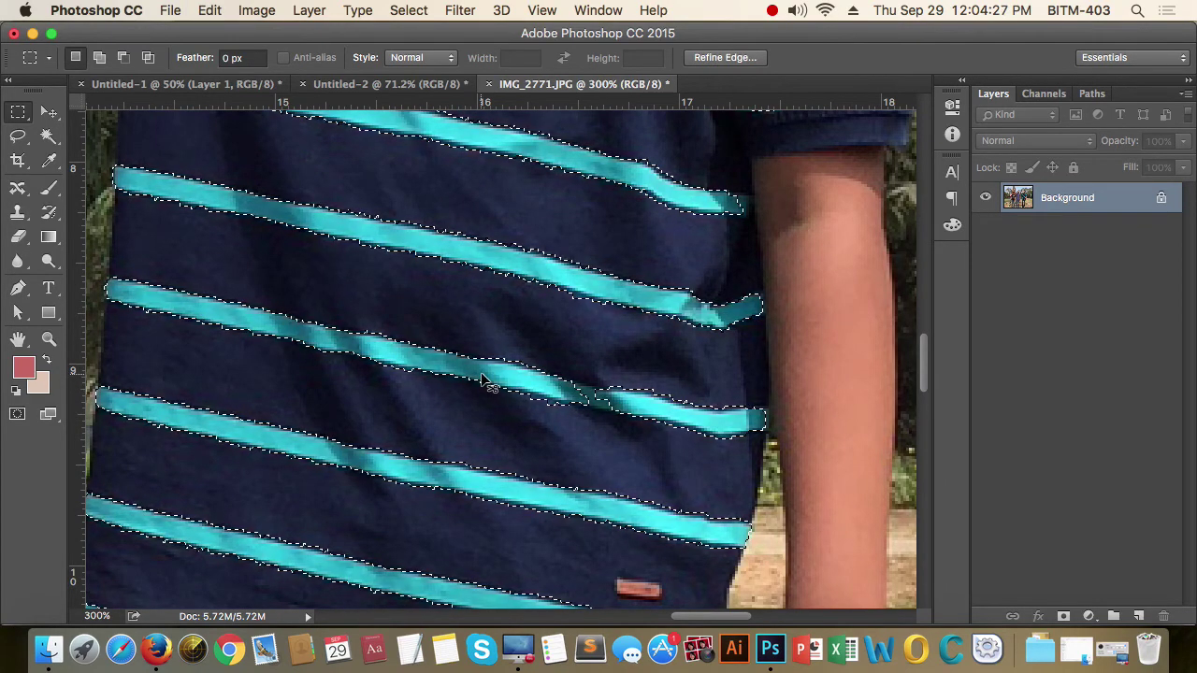
scroll(495, 365, "down", 5)
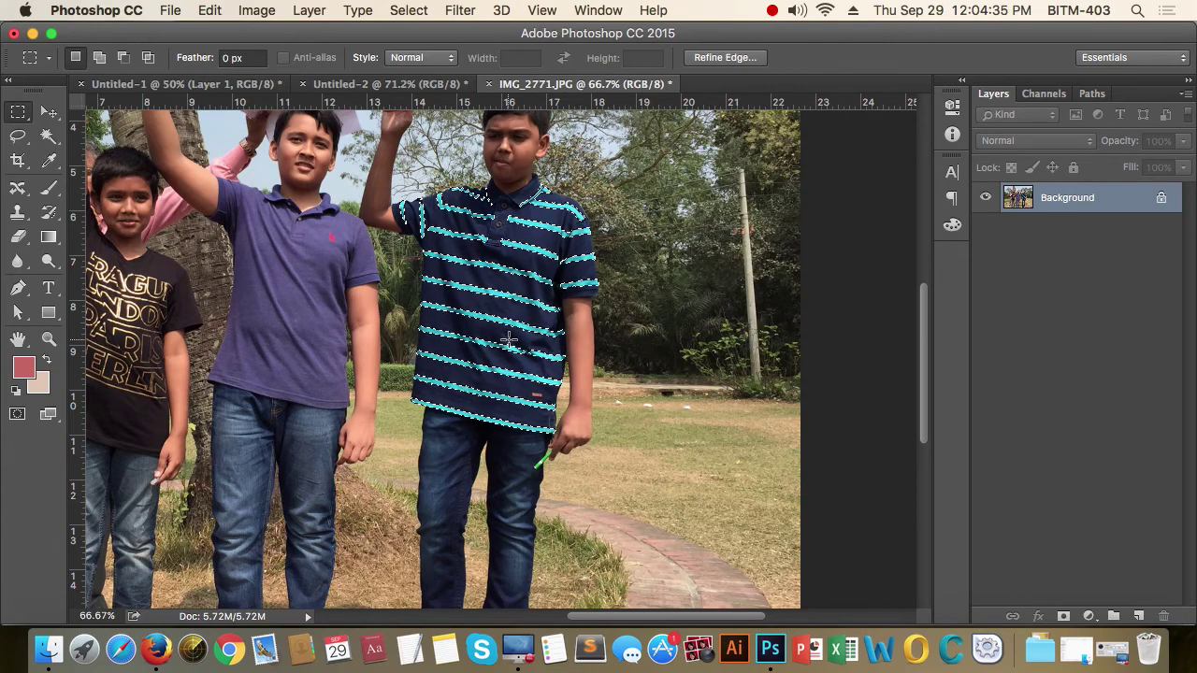
left_click_drag(440, 174, 521, 232)
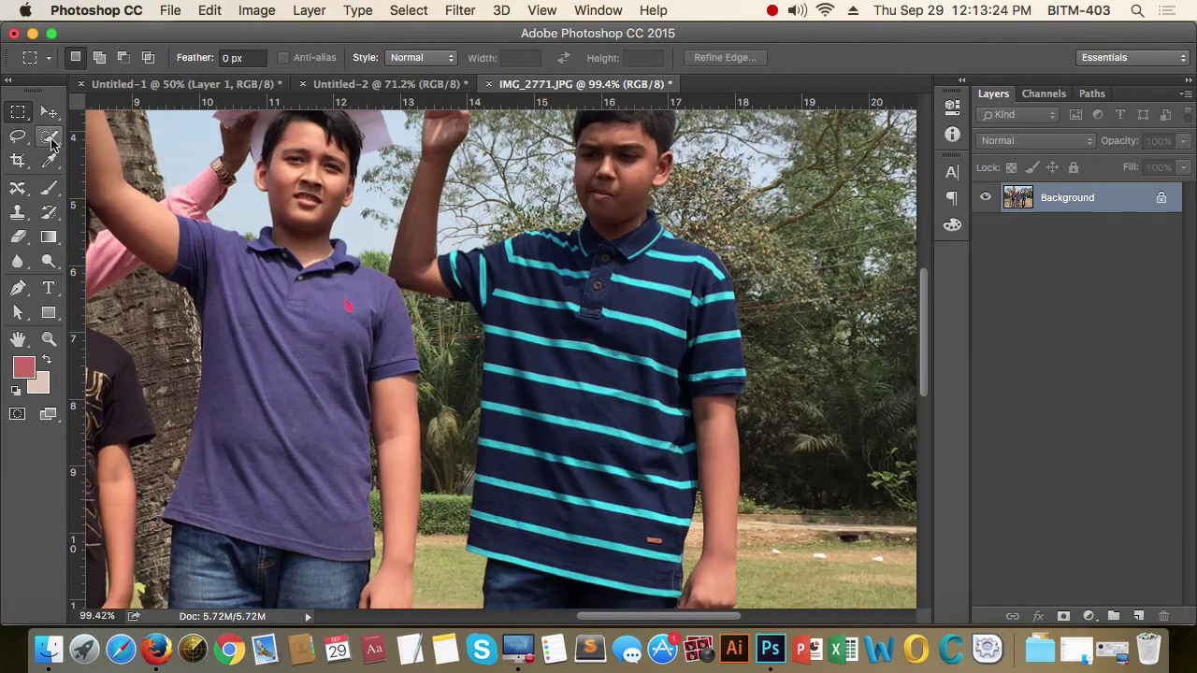
Open Select > Color Range at fuzziness 178 and sample the purple and navy shirt colours.
left_click(409, 10)
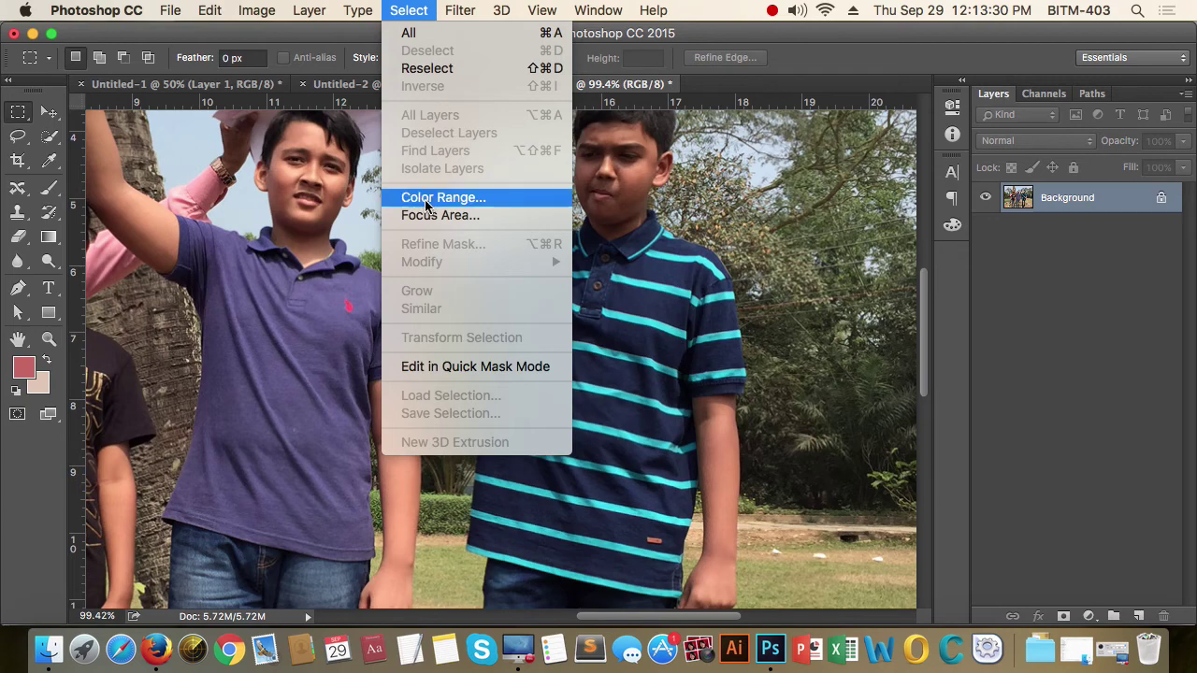
left_click(460, 198)
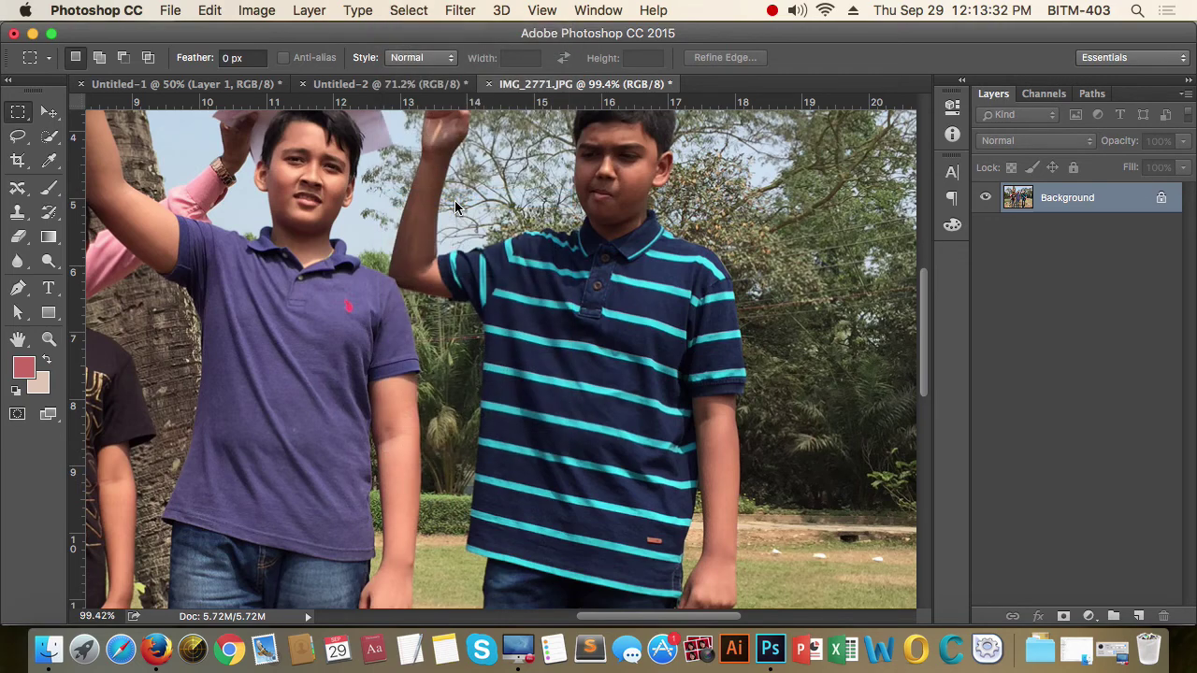
left_click_drag(912, 73, 841, 53)
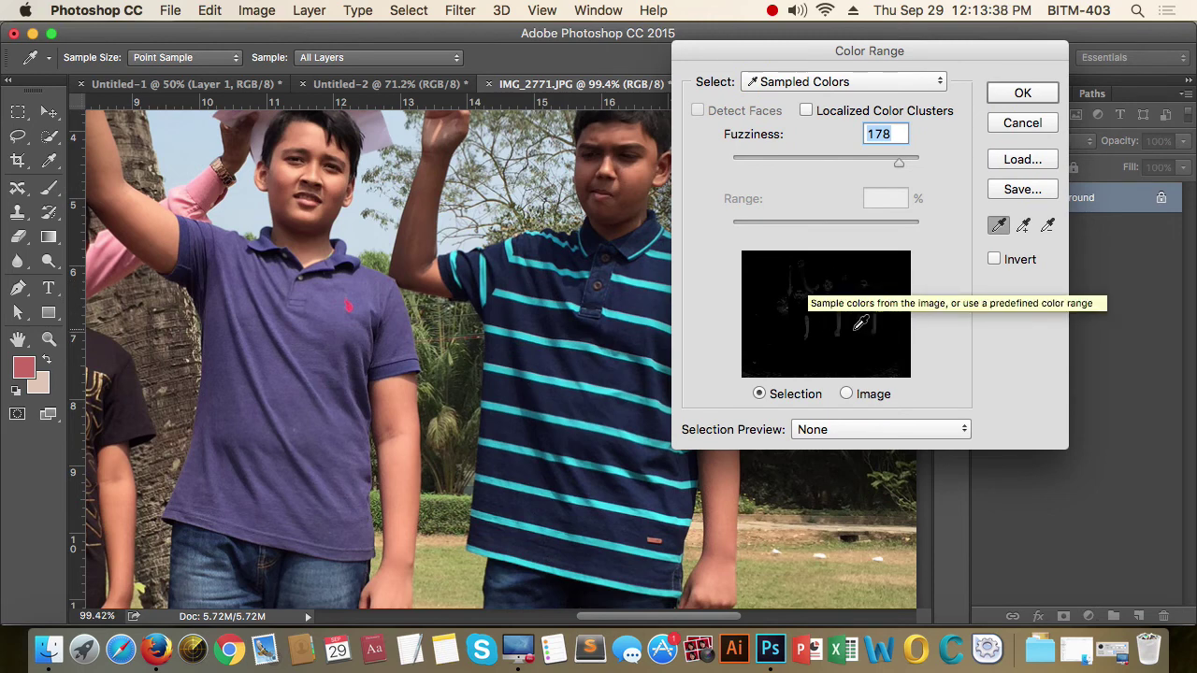
left_click(846, 394)
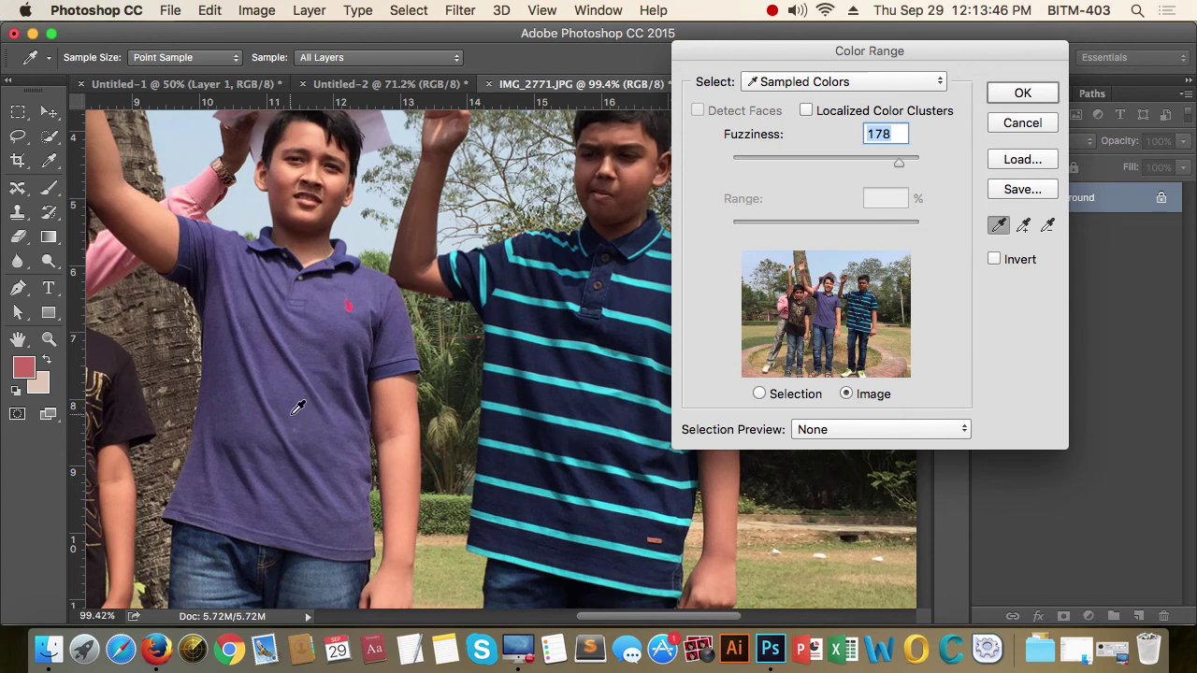
left_click(829, 305)
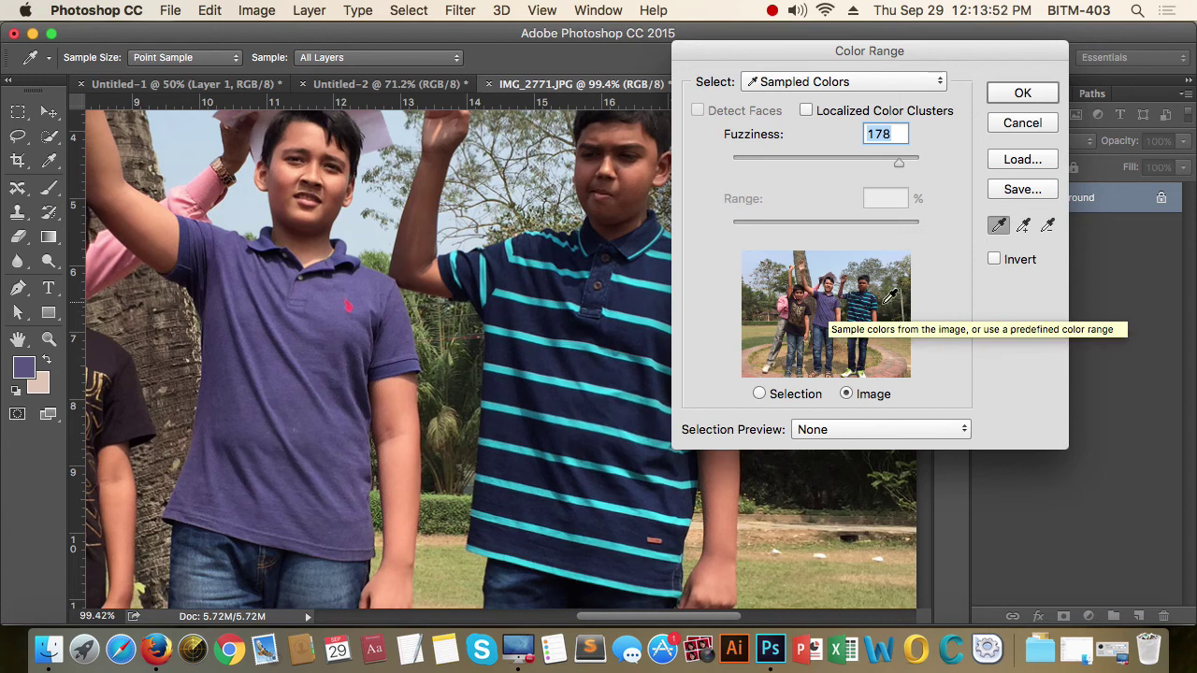
left_click(864, 298)
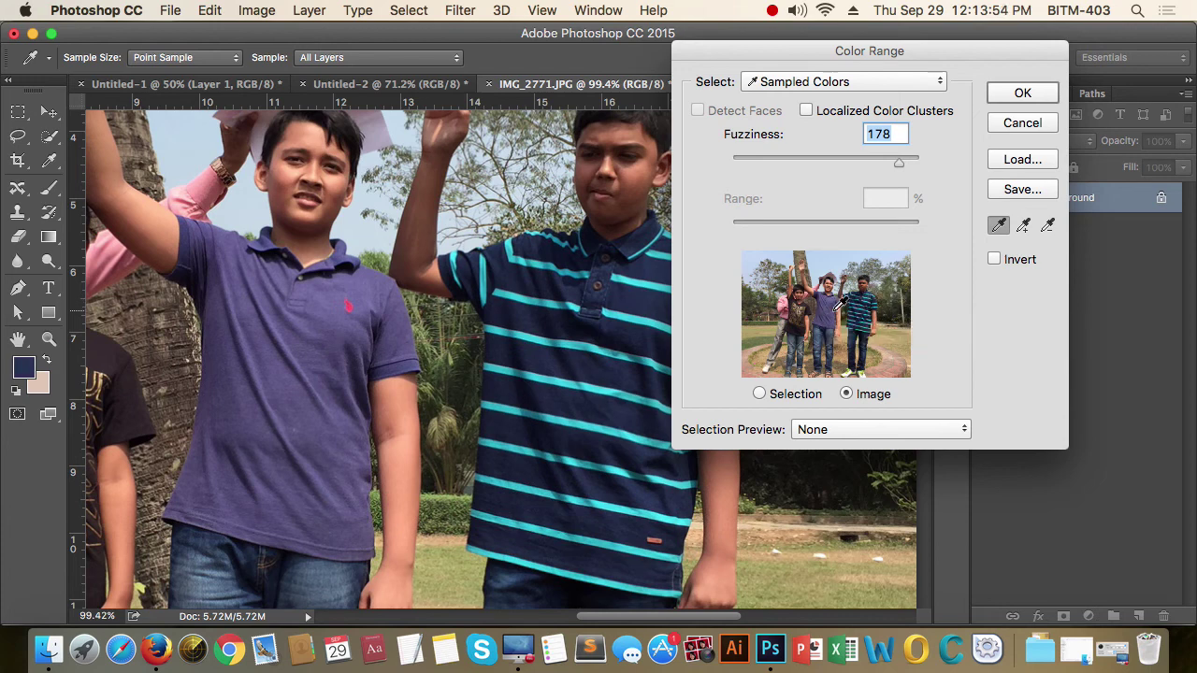
left_click(835, 310)
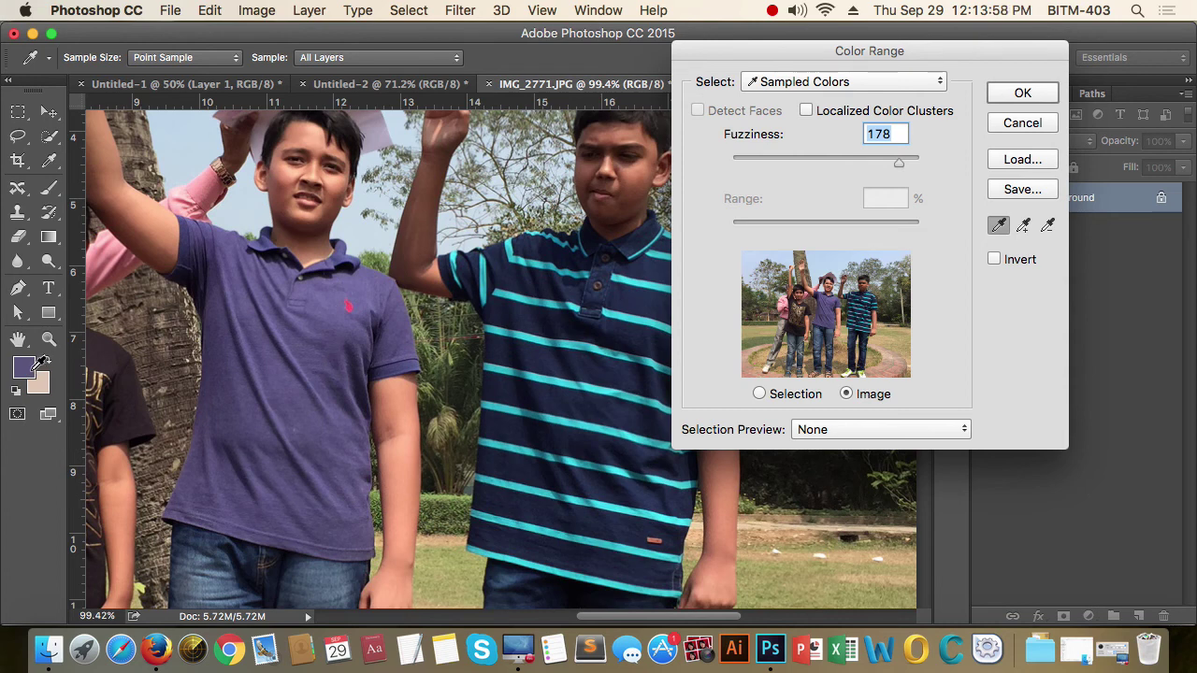
left_click(758, 394)
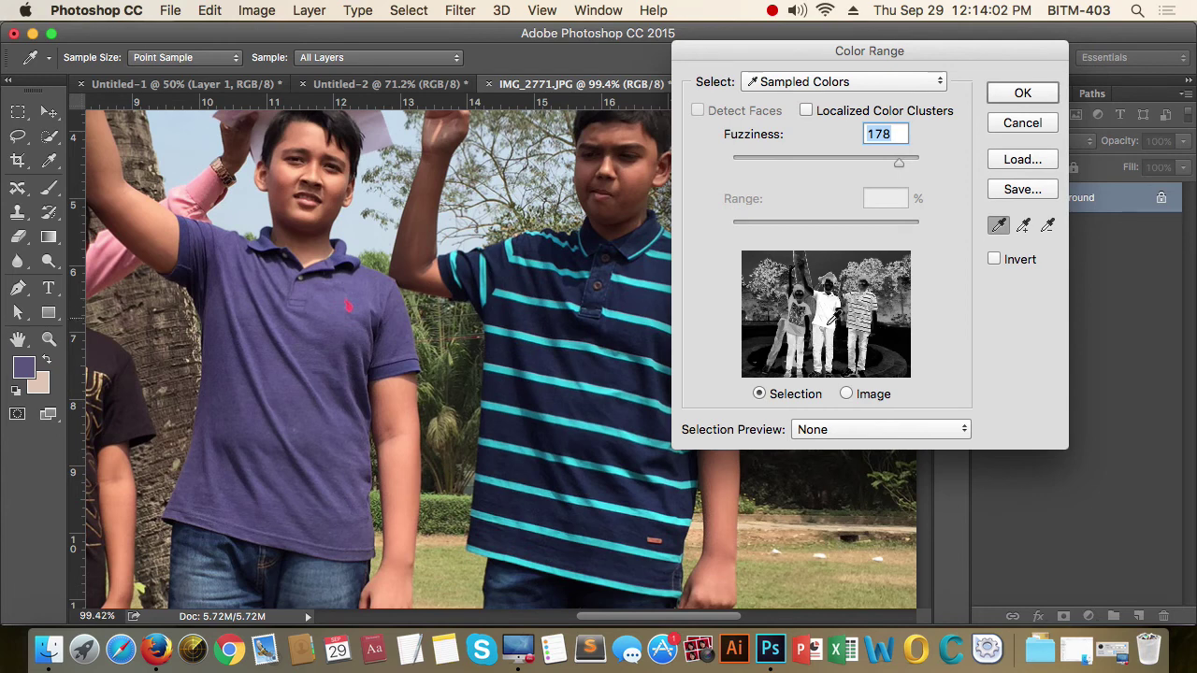
Experiment with the Fuzziness slider and resample the striped shirt's dark blue.
mouse_move(894, 162)
left_mouse_down()
mouse_move(732, 167)
mouse_move(800, 172)
left_mouse_up()
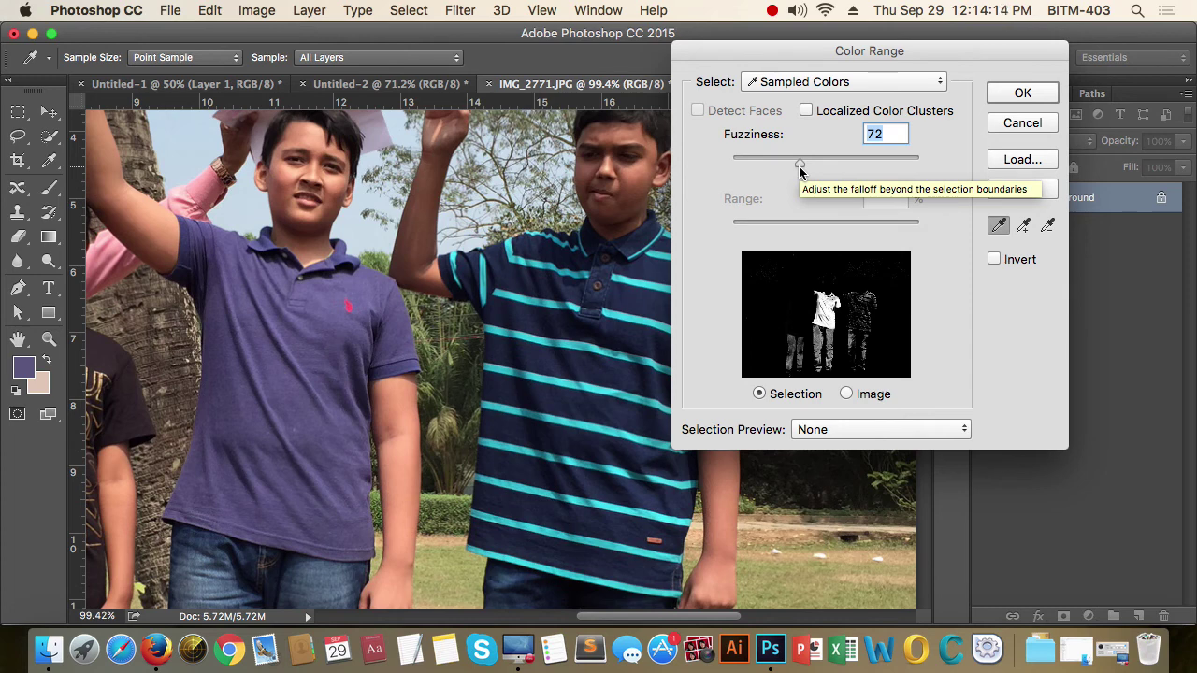
mouse_move(799, 172)
left_mouse_down()
mouse_move(812, 169)
mouse_move(771, 165)
mouse_move(806, 164)
left_mouse_up()
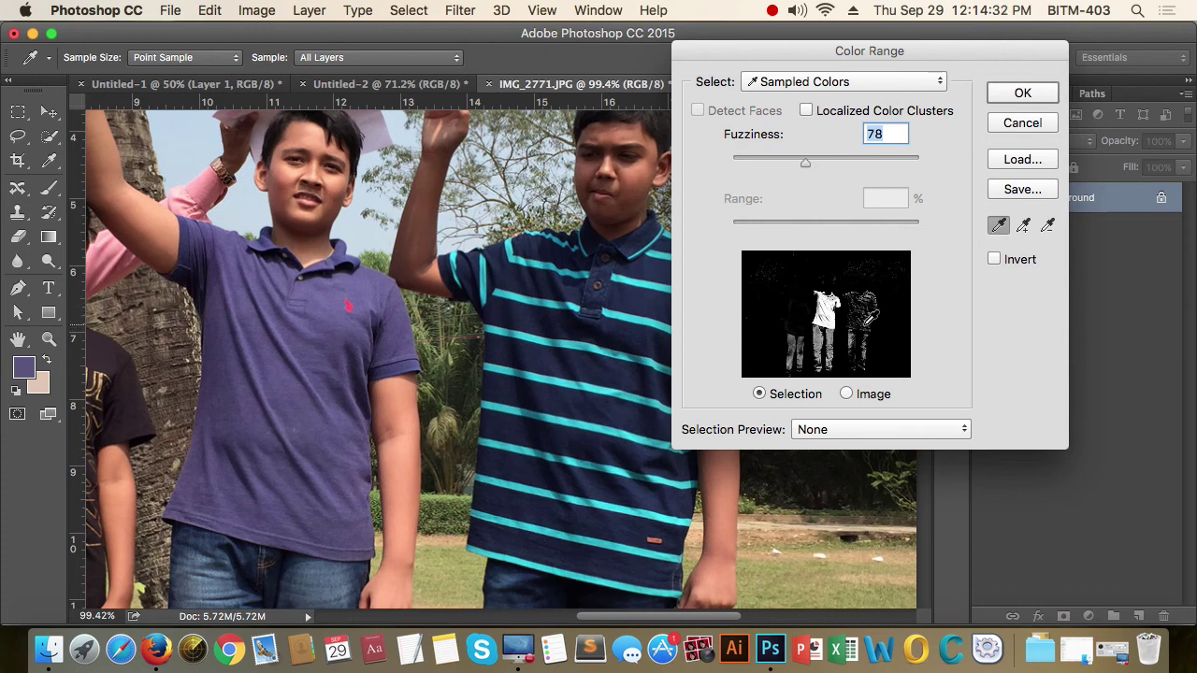
left_click_drag(780, 280, 802, 285)
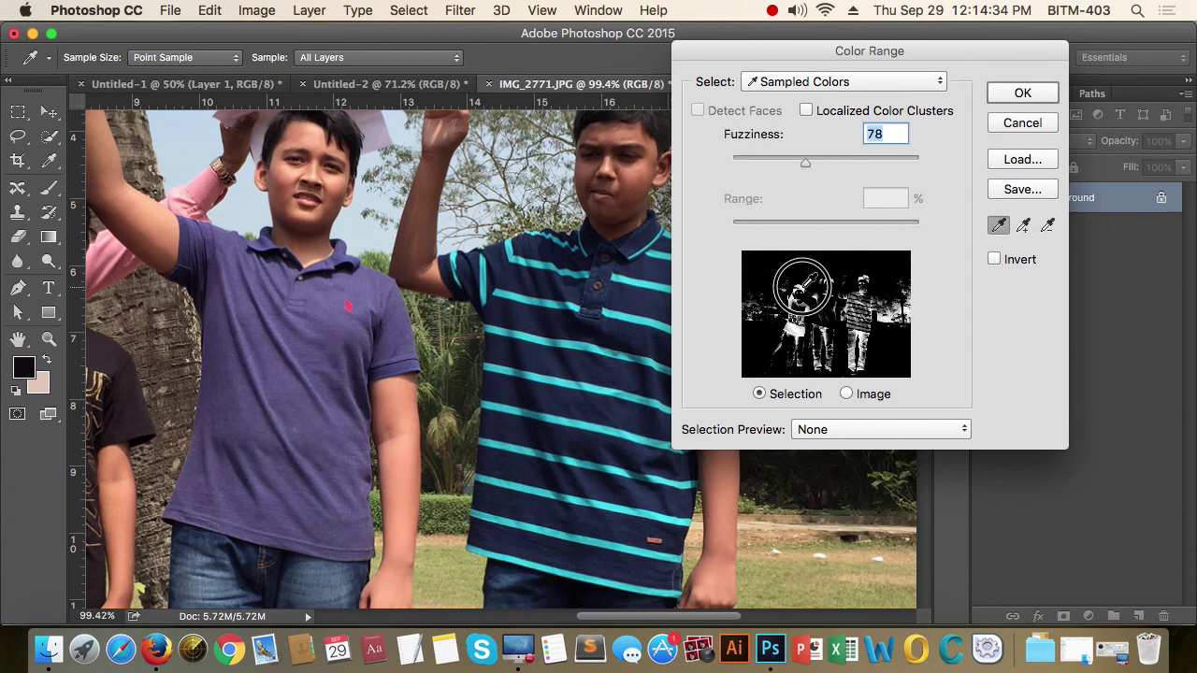
left_click(792, 282)
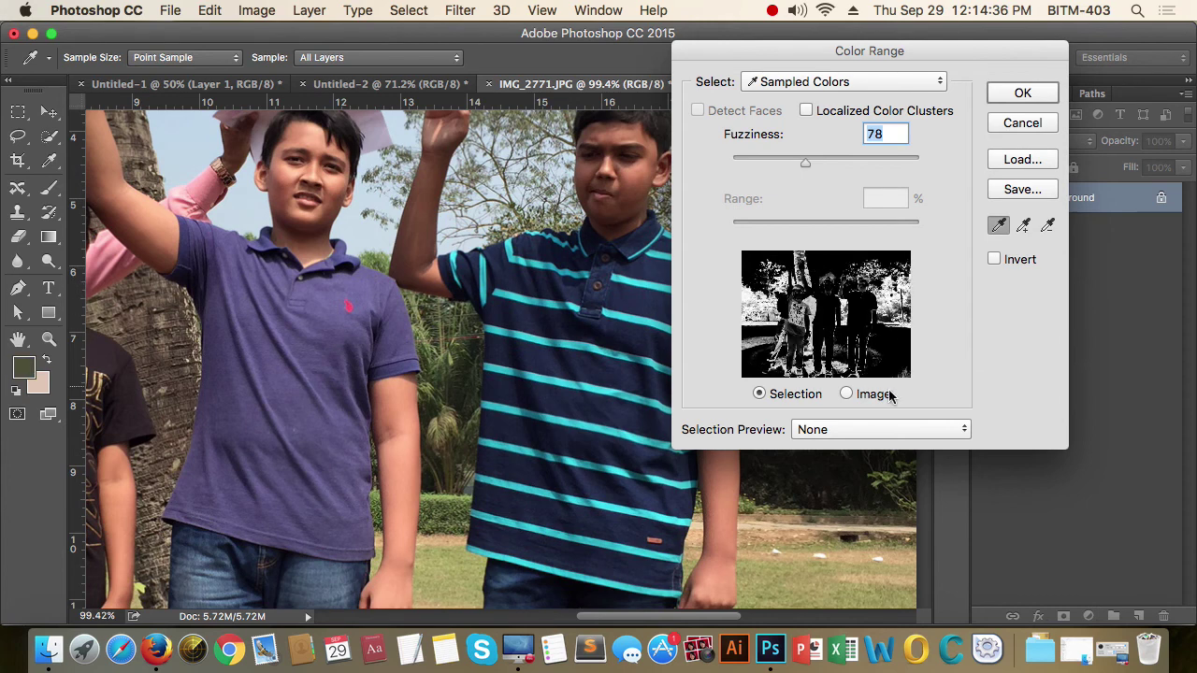
left_click(846, 393)
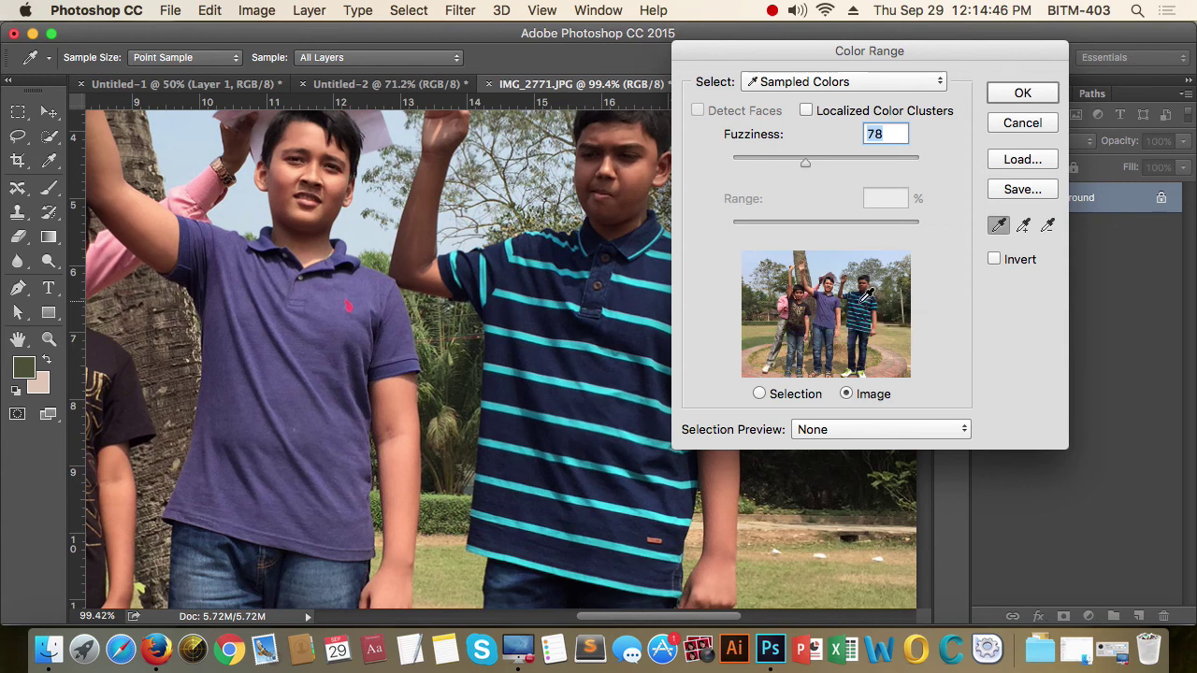
left_click(862, 299)
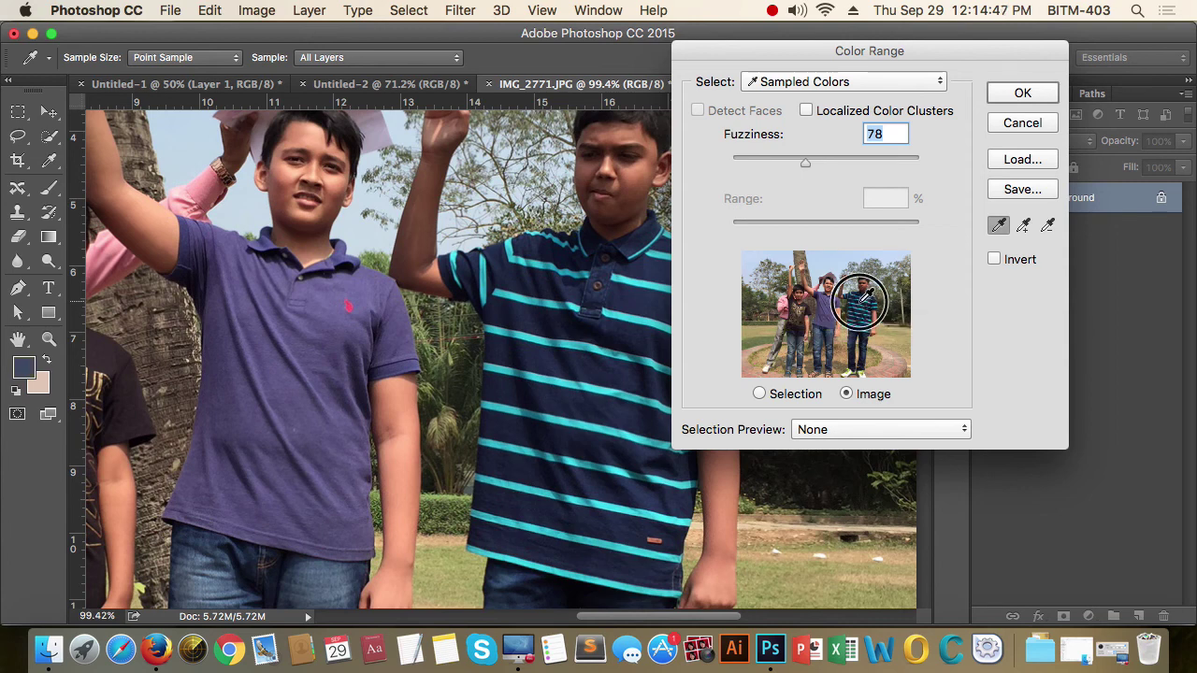
left_click(759, 393)
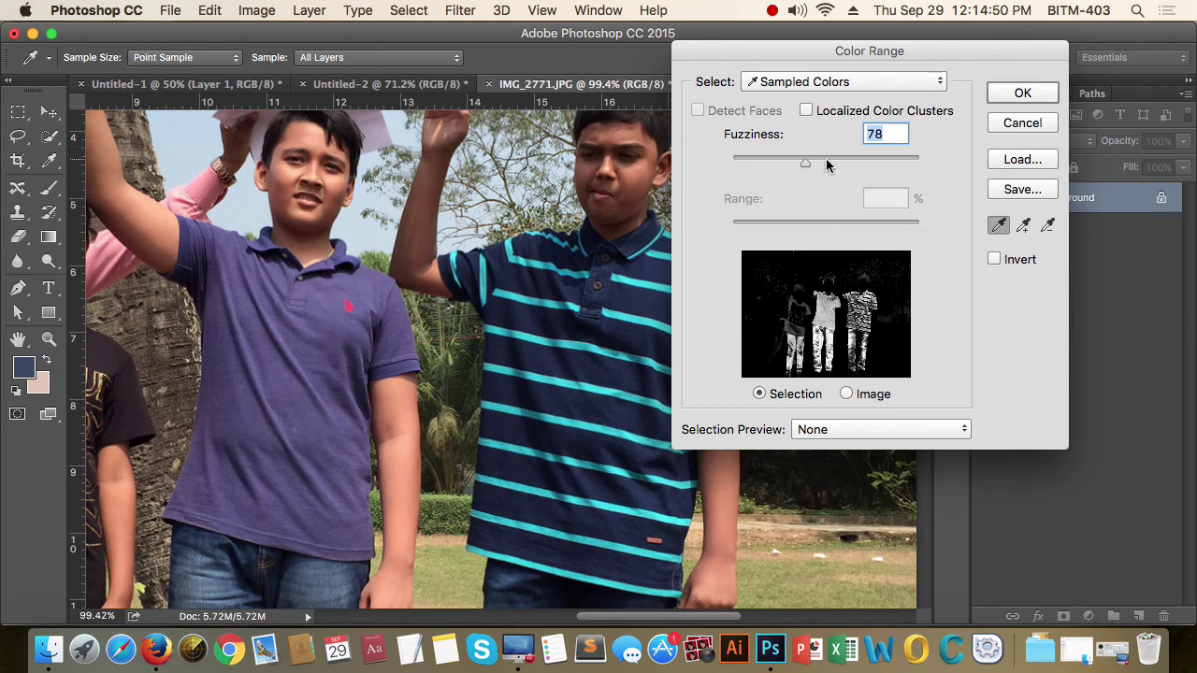
Sample the purple shirt, set Fuzziness to 60, and confirm the Color Range selection.
mouse_move(809, 163)
left_mouse_down()
mouse_move(739, 165)
mouse_move(879, 166)
mouse_move(780, 166)
left_mouse_up()
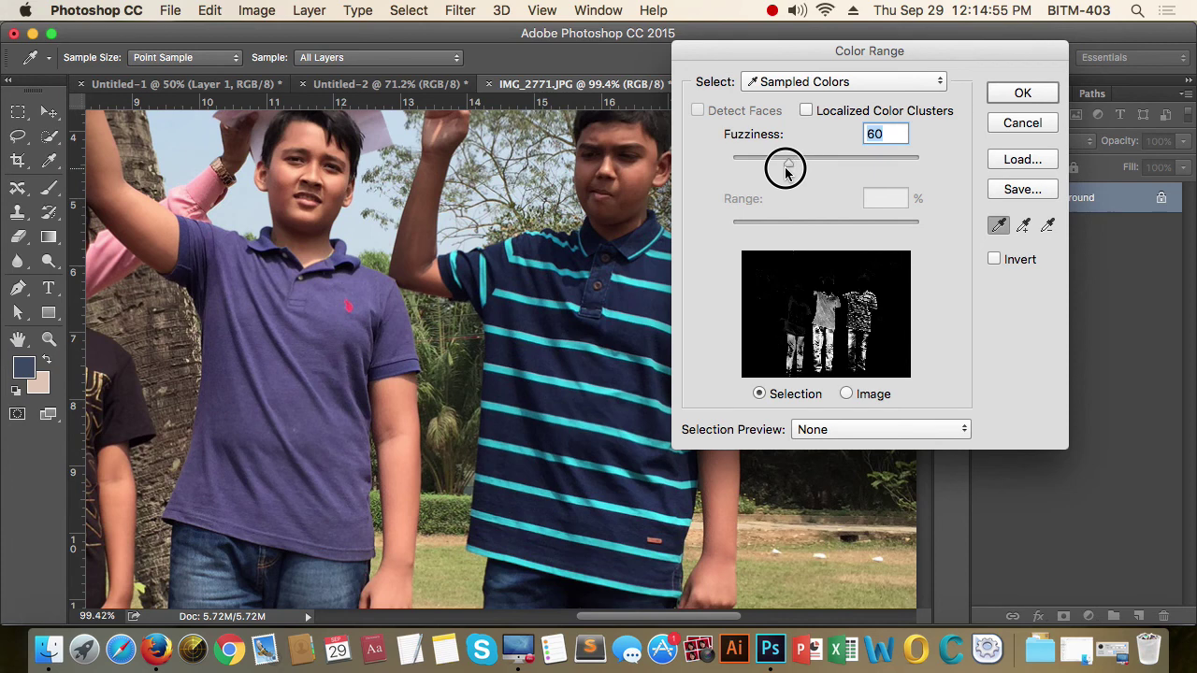
left_click(827, 305)
left_click(828, 312)
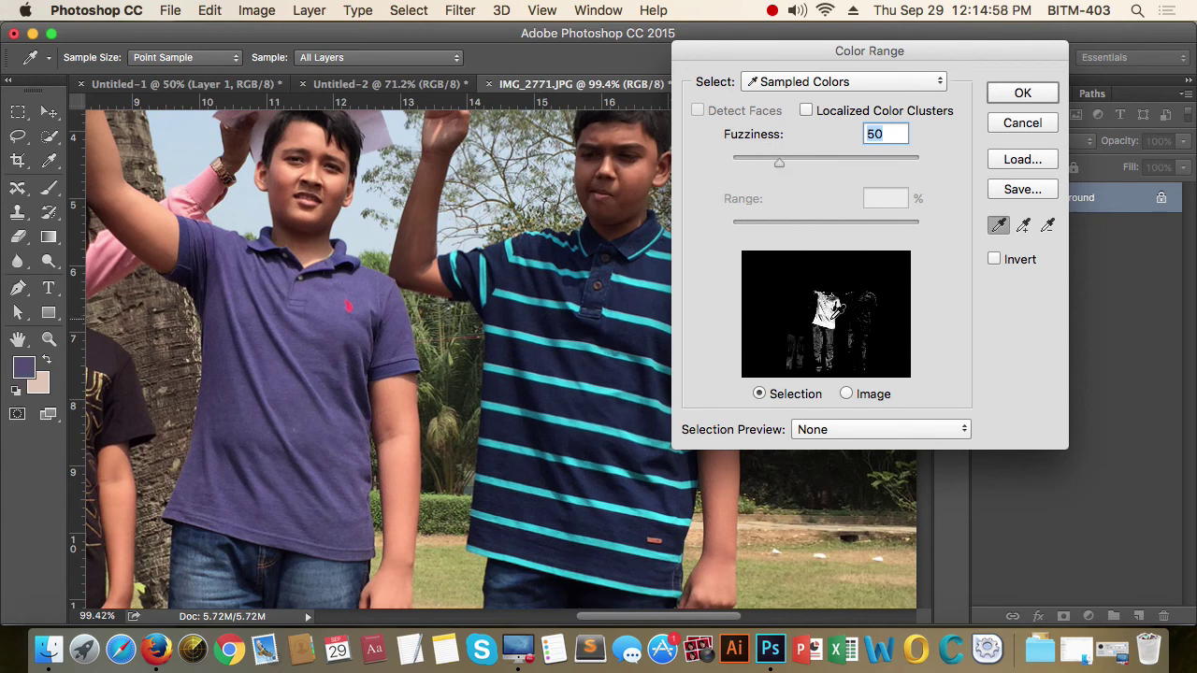
left_click_drag(781, 169, 790, 165)
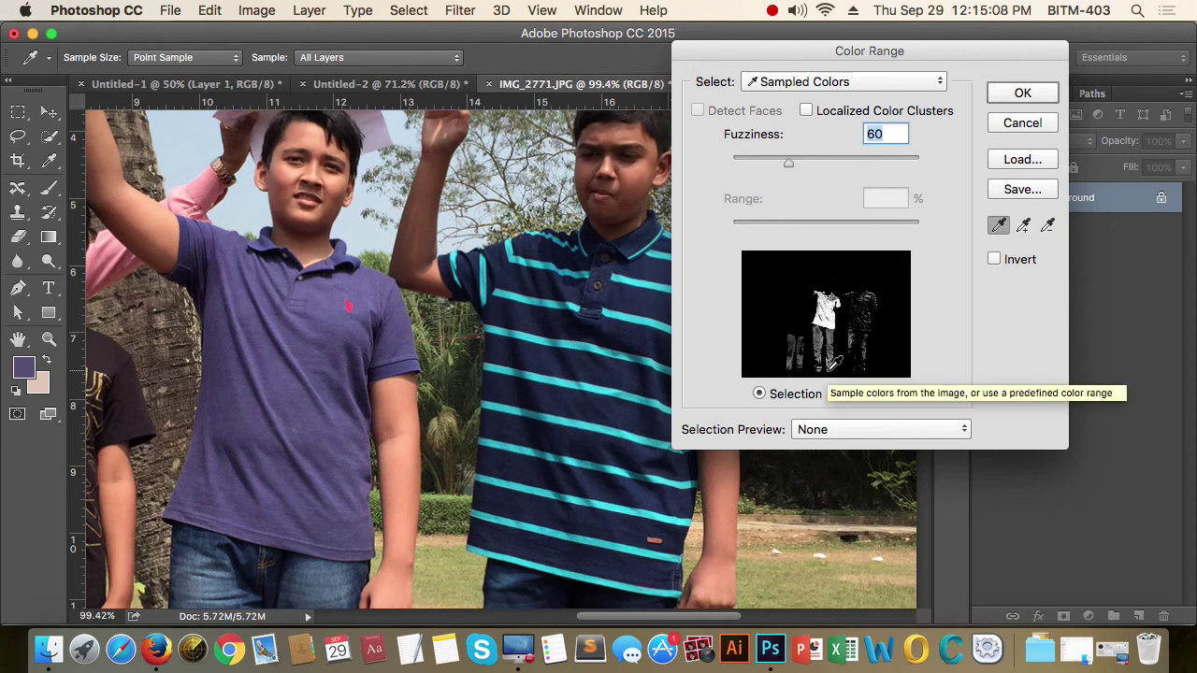
left_click(1029, 92)
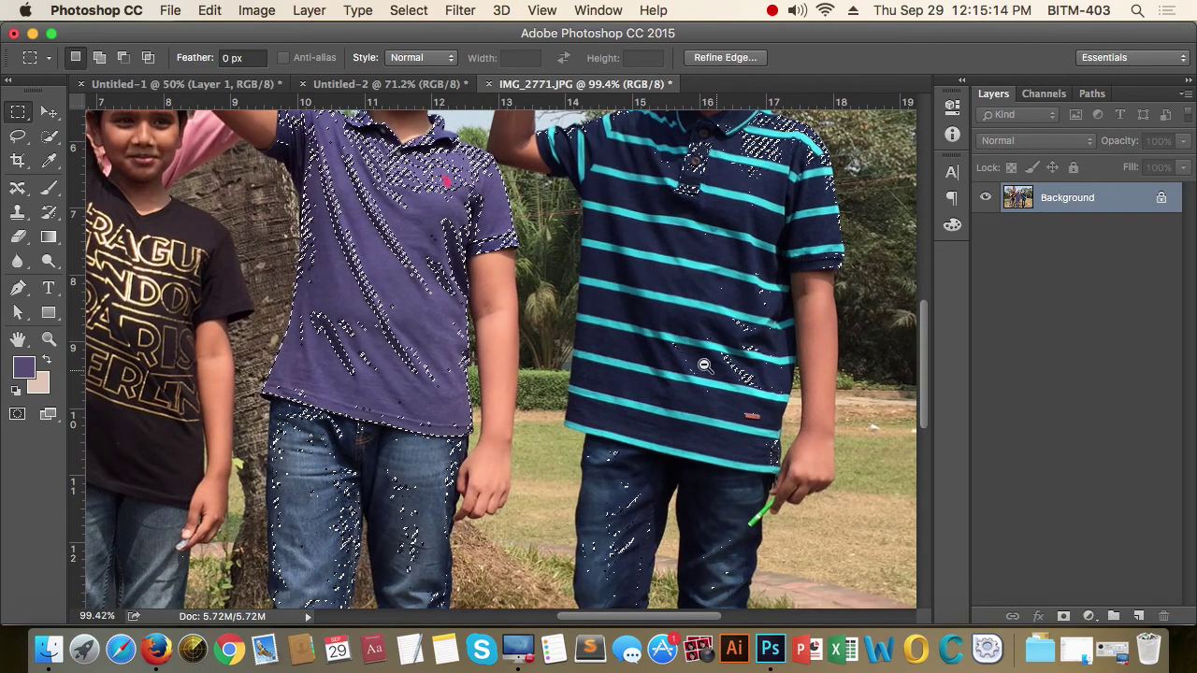
Zoom and pan to inspect the purple-shirt selection, then deselect it.
scroll(723, 386, "up", 5)
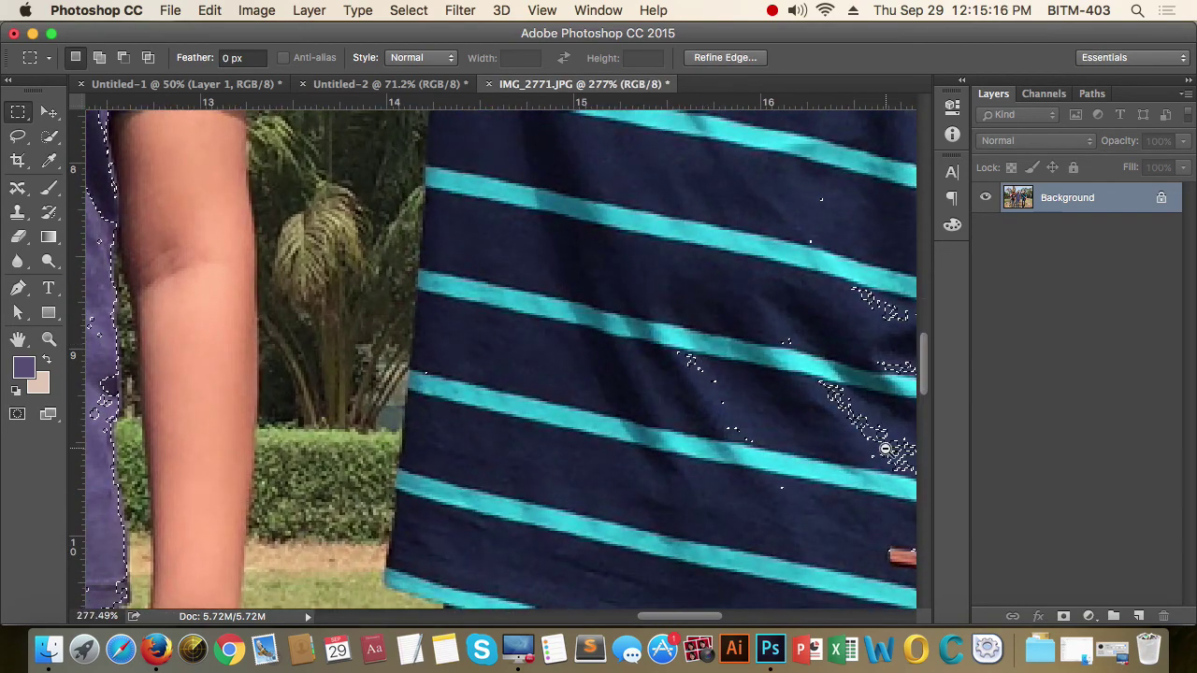
scroll(810, 459, "down", 8)
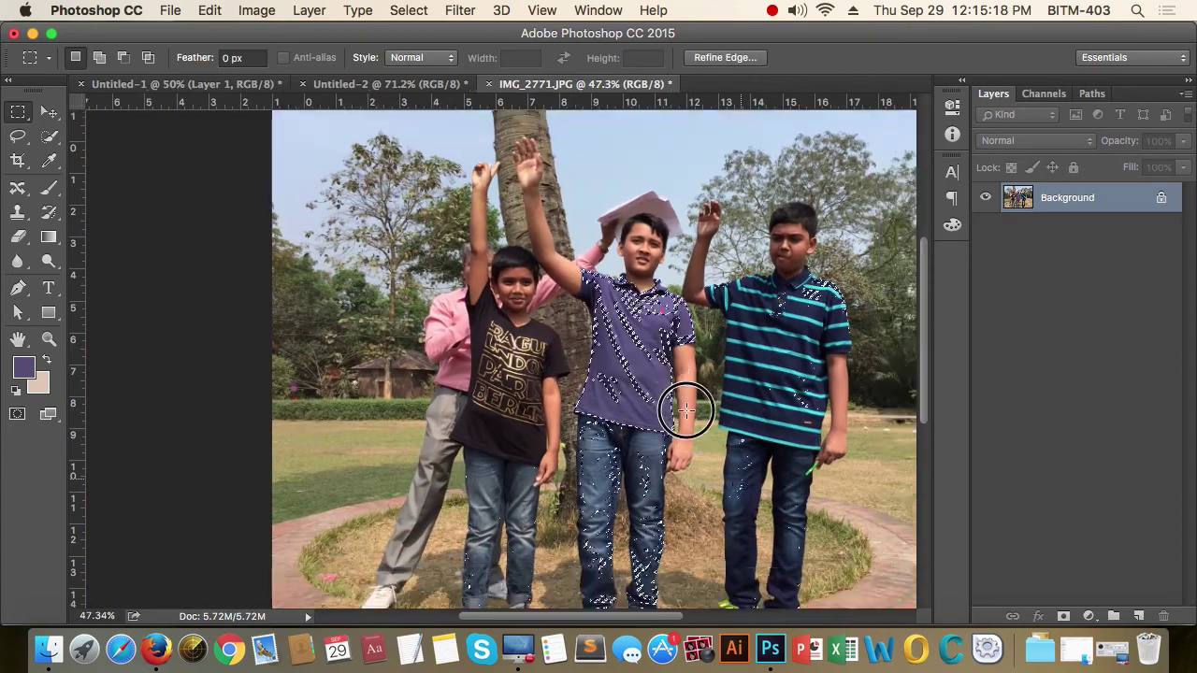
left_click_drag(689, 405, 671, 372)
scroll(588, 387, "up", 8)
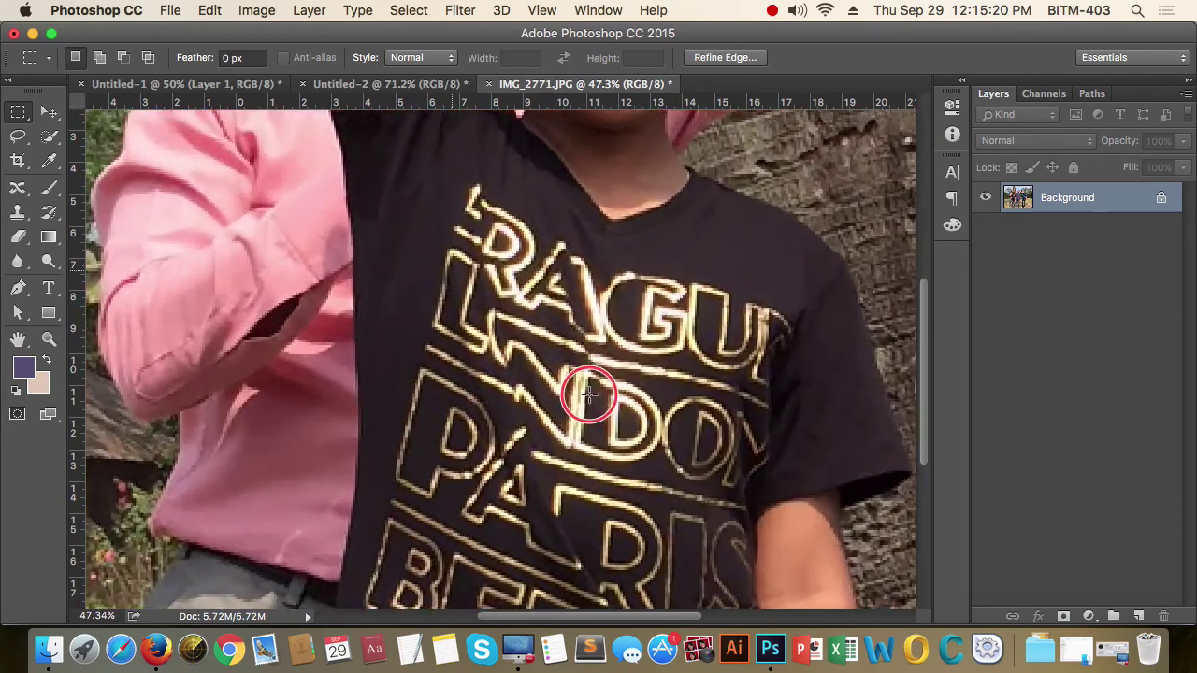
scroll(598, 312, "down", 1)
scroll(589, 374, "down", 3)
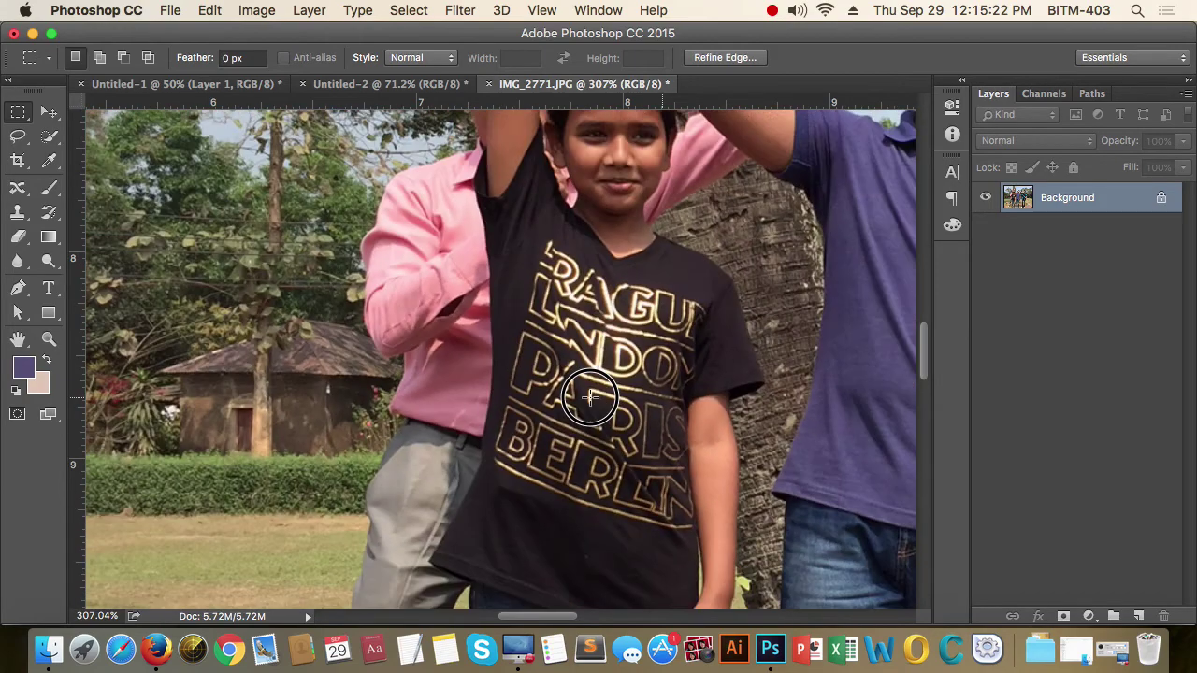
scroll(595, 367, "down", 2)
scroll(595, 366, "right", 2)
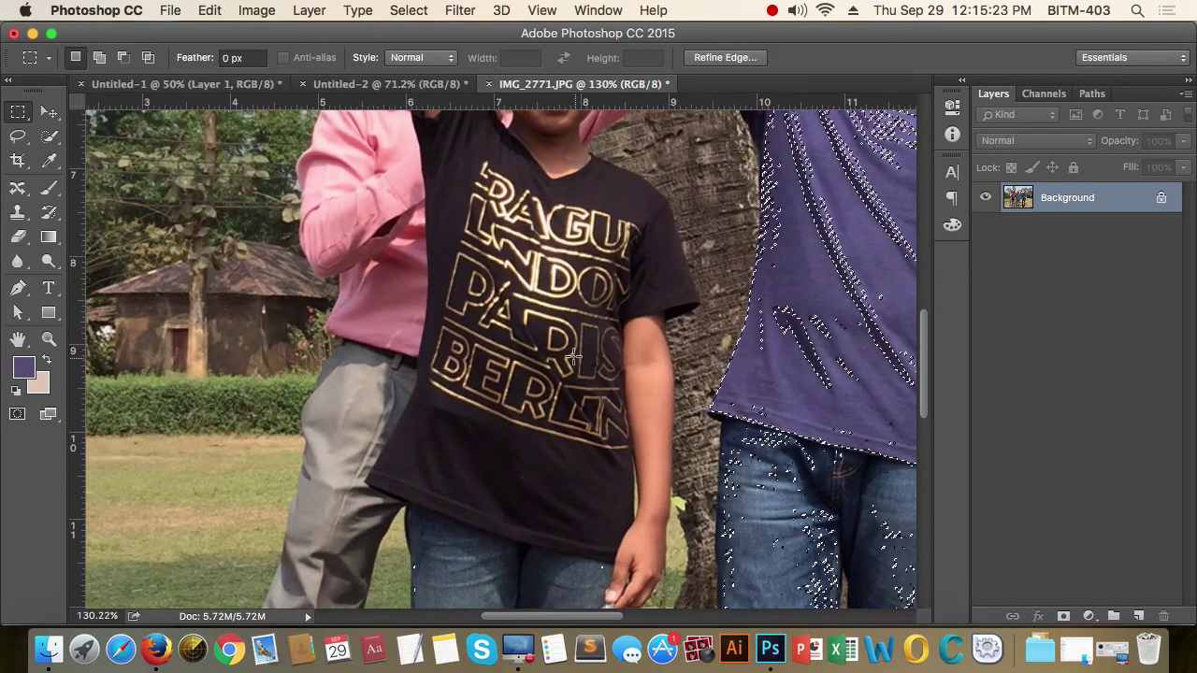
left_click(661, 408)
Open Color Range and take a first colour sample using the Image preview.
left_click(409, 11)
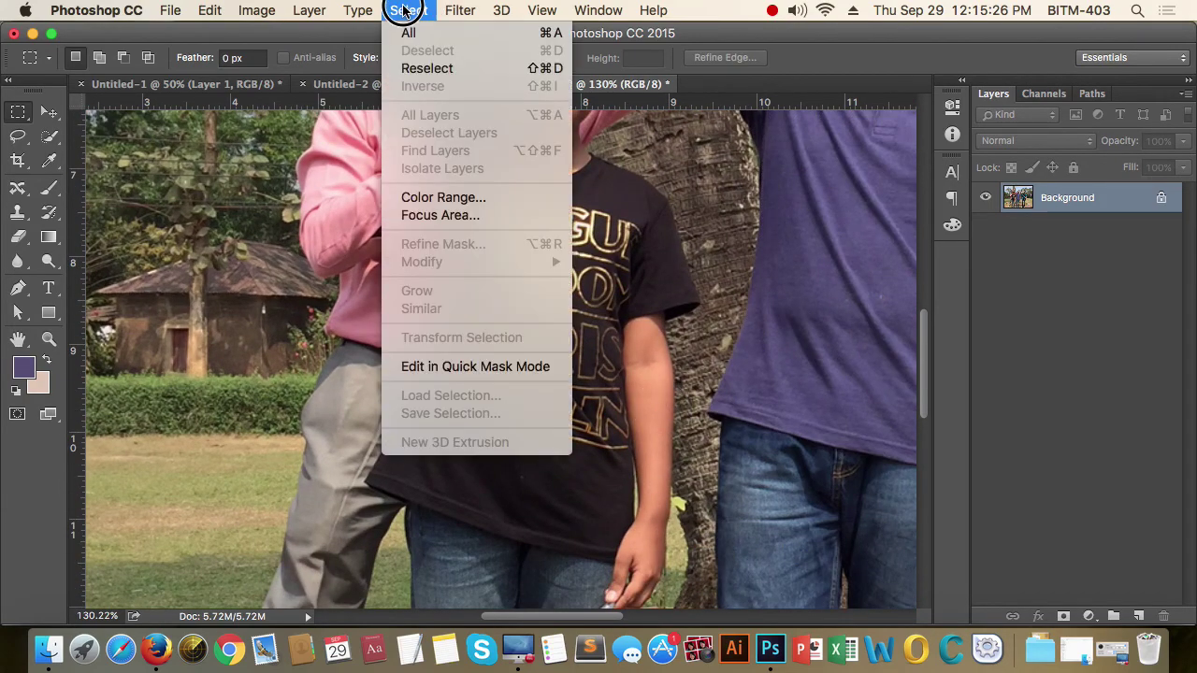
left_click(453, 197)
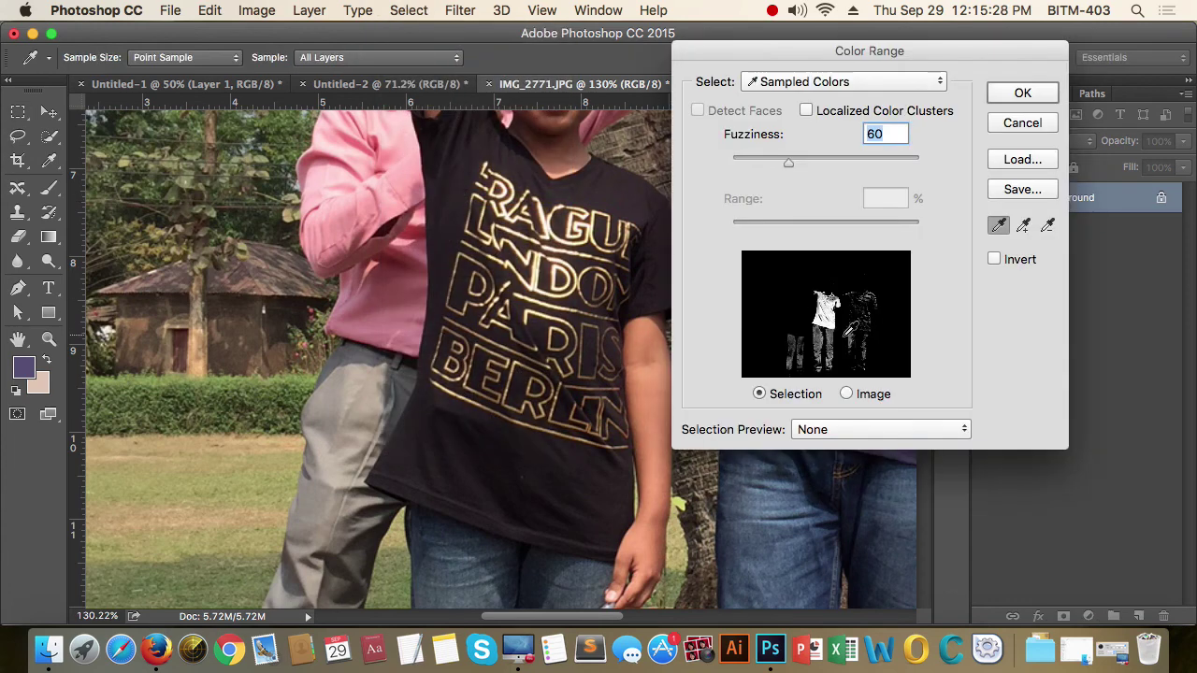
left_click(847, 395)
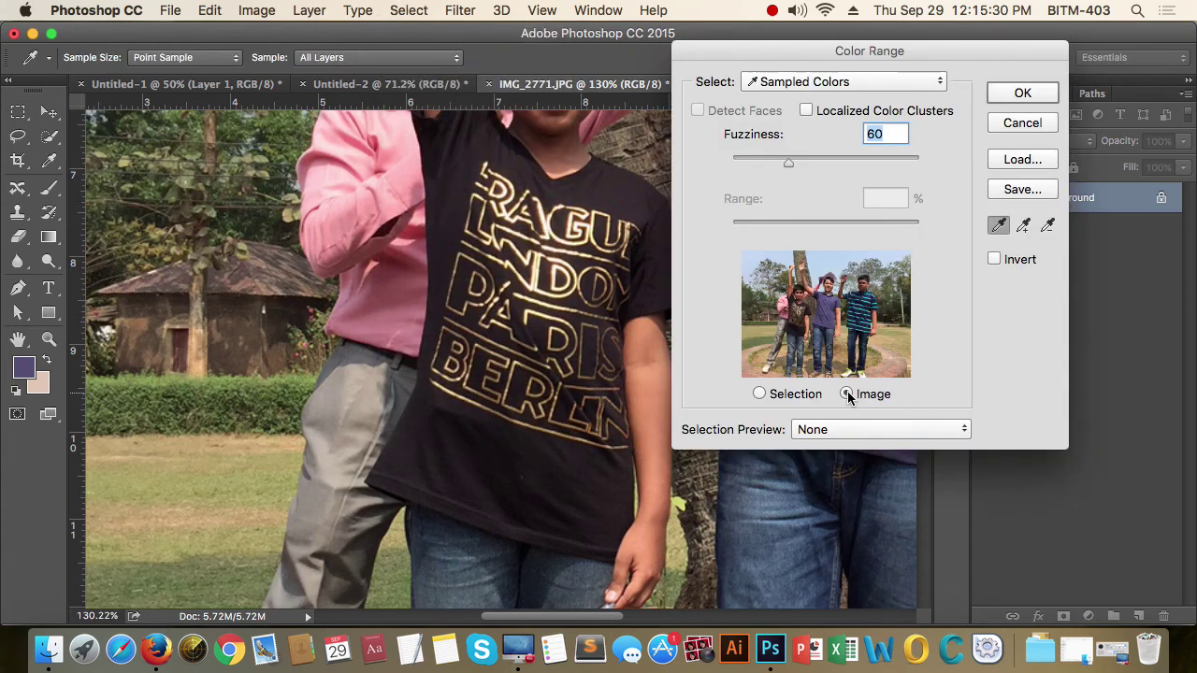
left_click(796, 311)
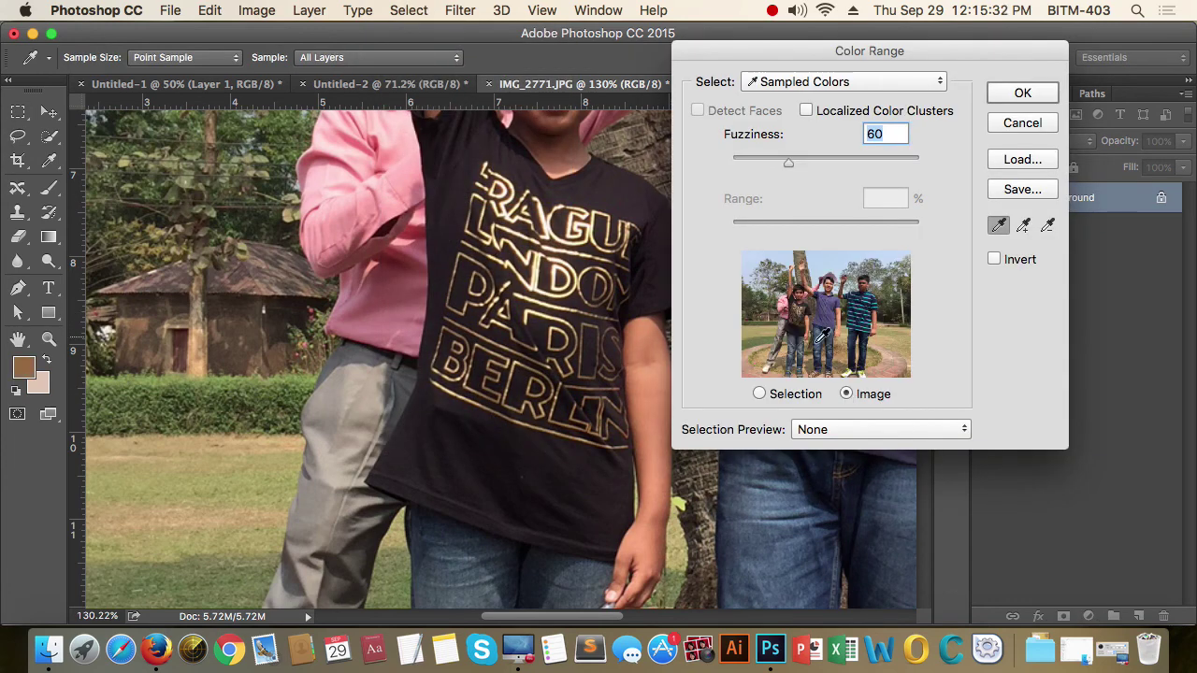
left_click(759, 393)
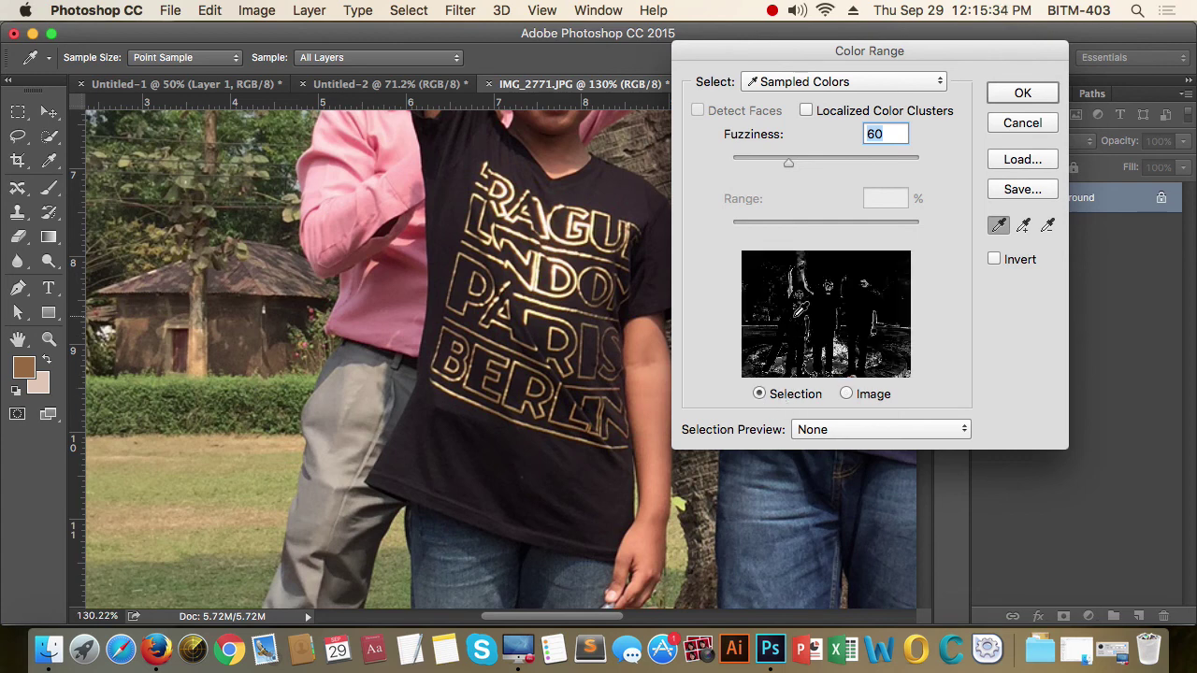
Sample dark, brown and pinkish tones, raise Fuzziness to 134, and accept the selection.
left_click_drag(802, 289, 796, 311)
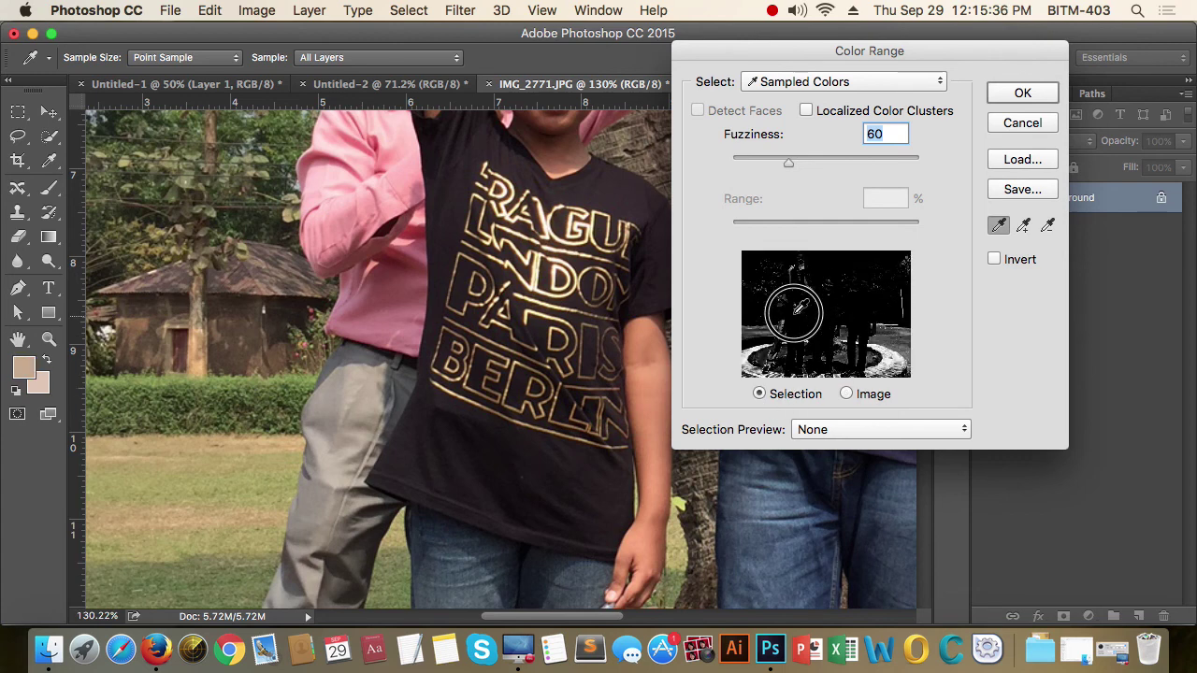
left_click(791, 302)
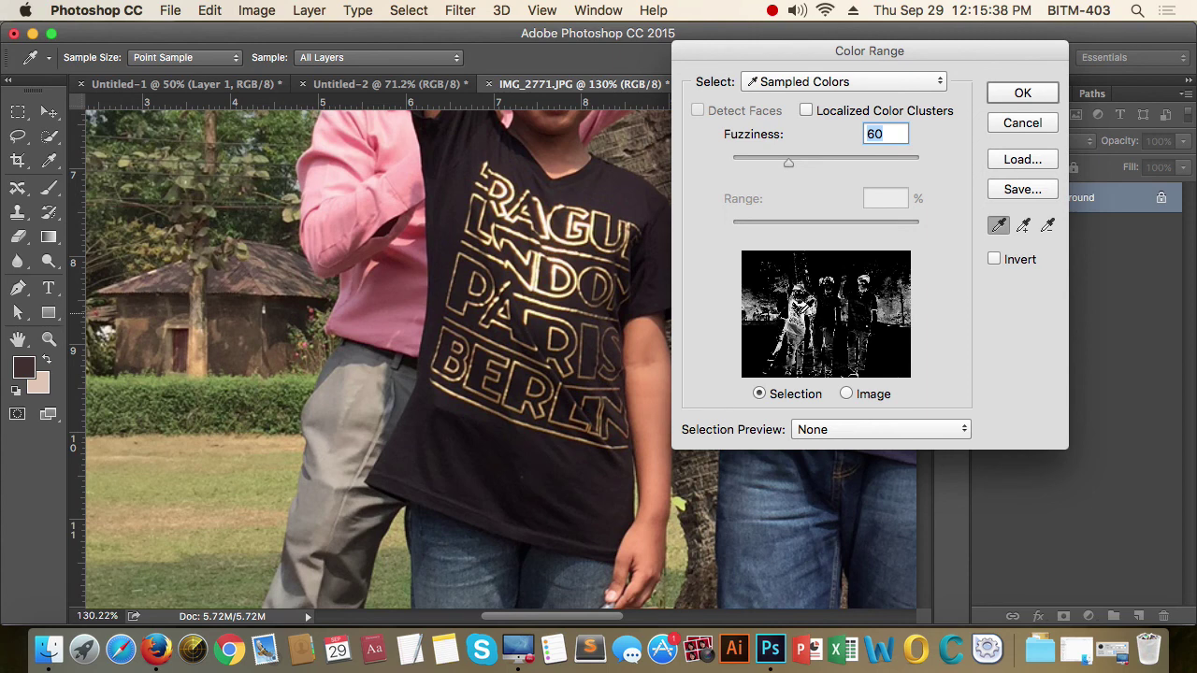
left_click(783, 315)
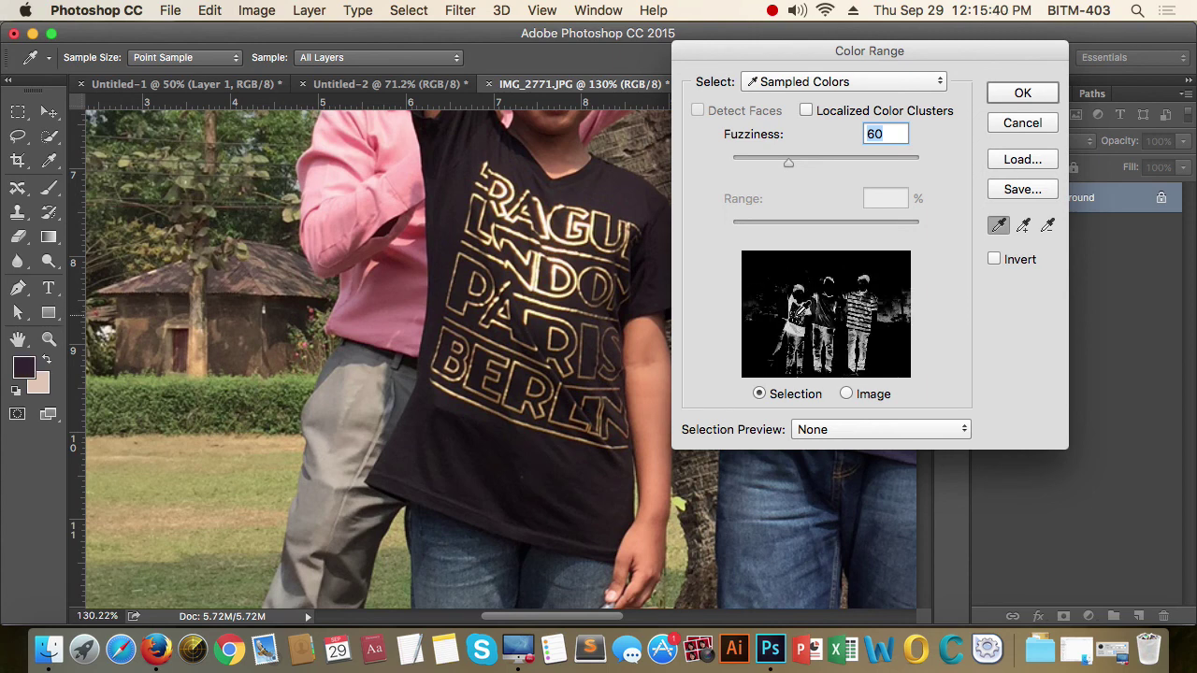
left_click(800, 307)
left_click(800, 318)
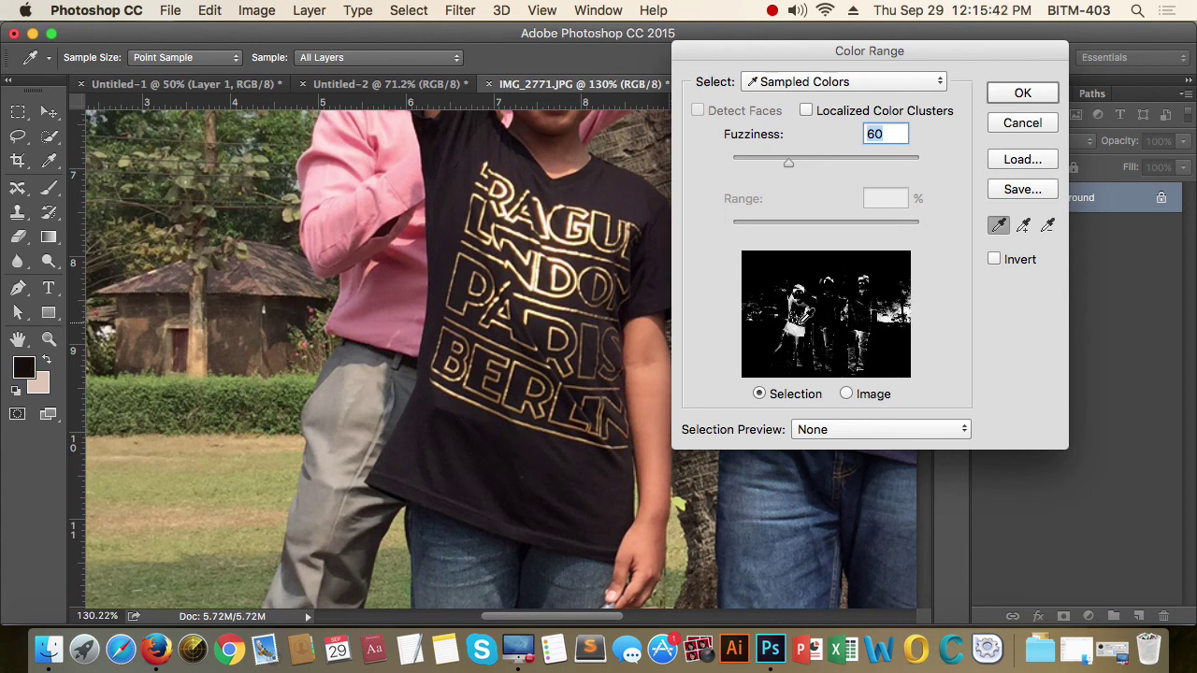
left_click(802, 314)
left_click(802, 315)
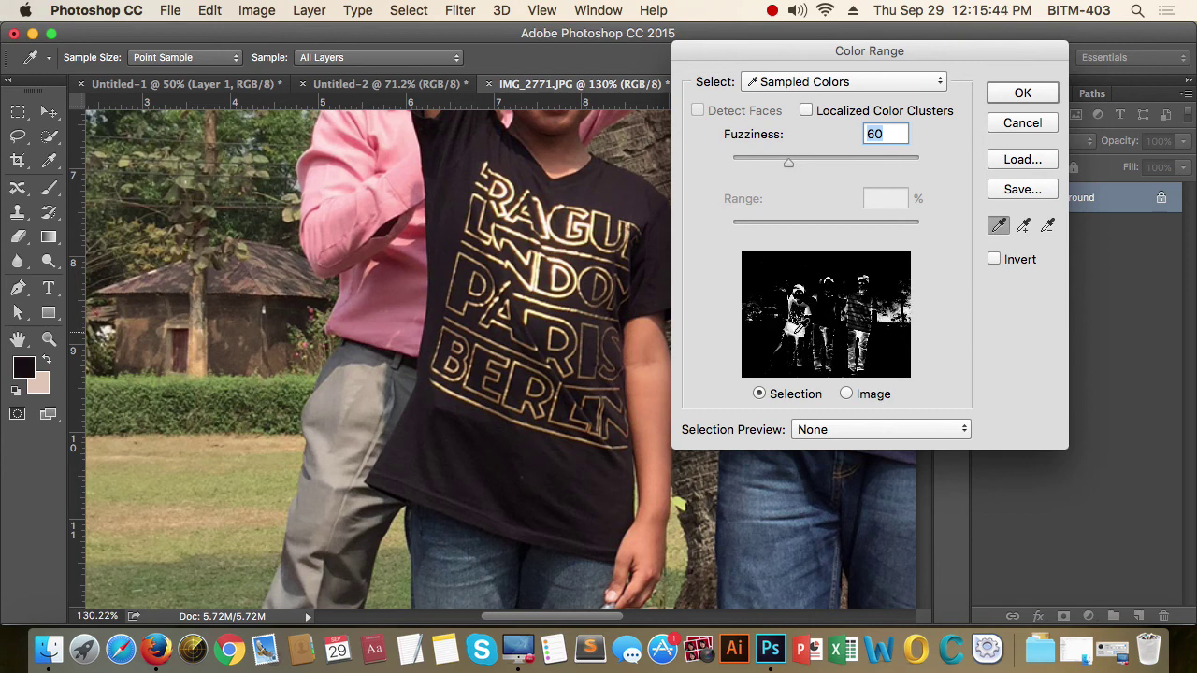
left_click(802, 314)
left_click(802, 314)
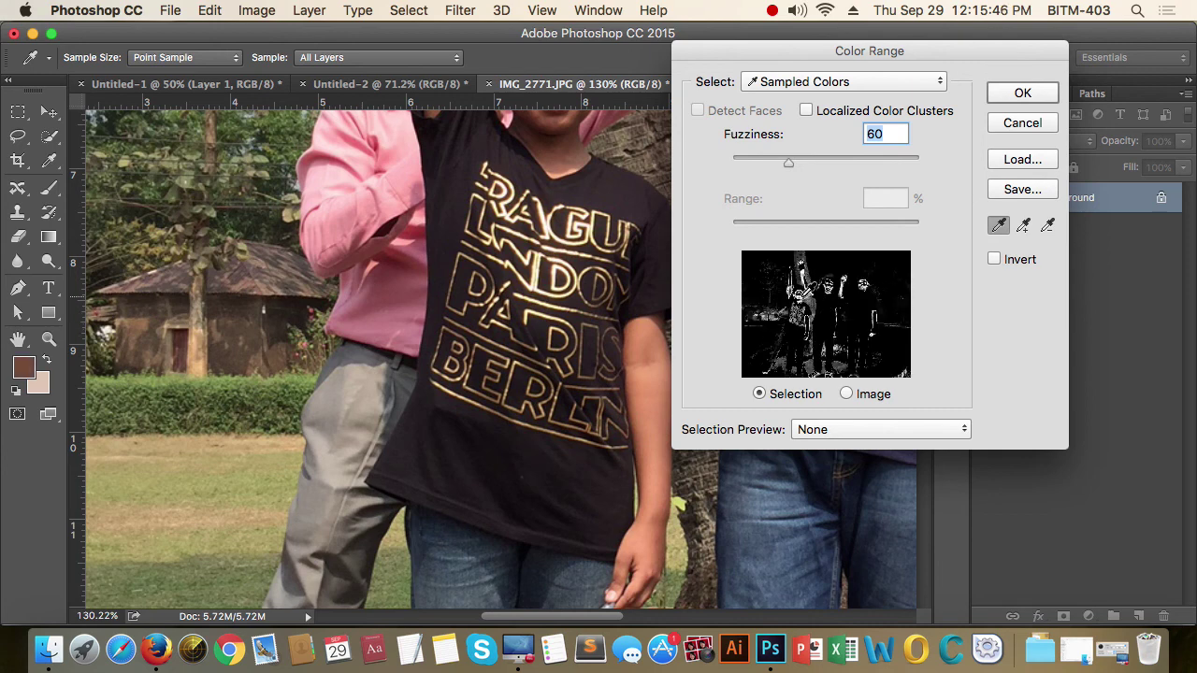
left_click(804, 297)
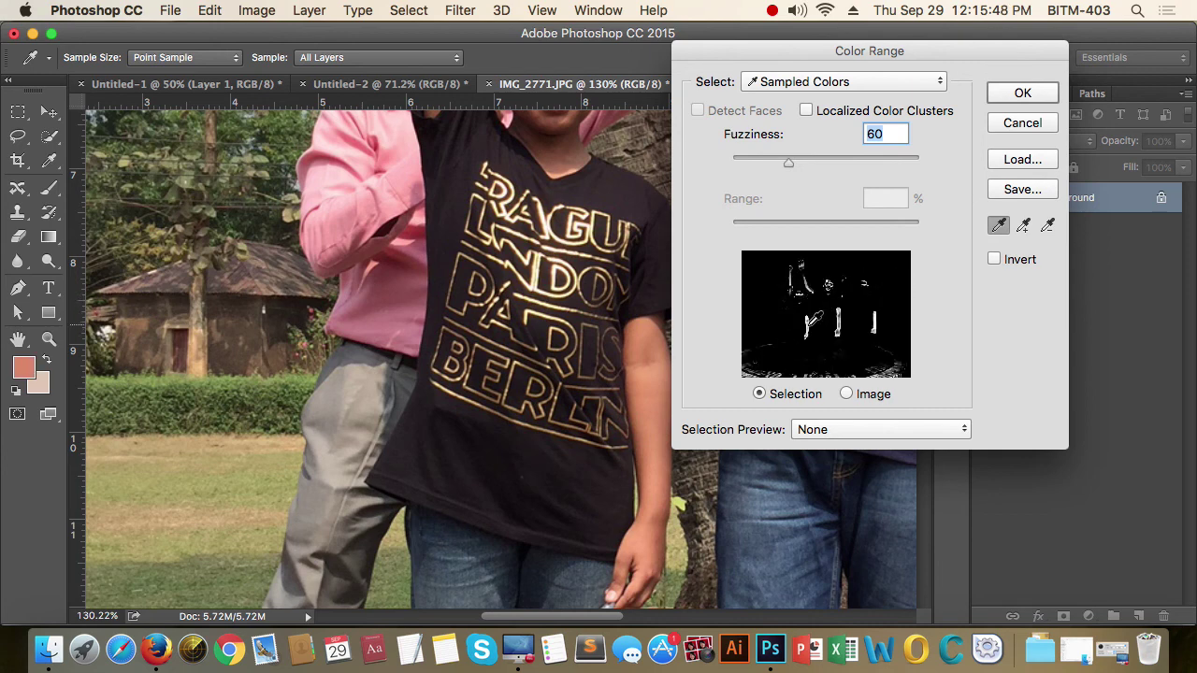
left_click_drag(790, 164, 859, 180)
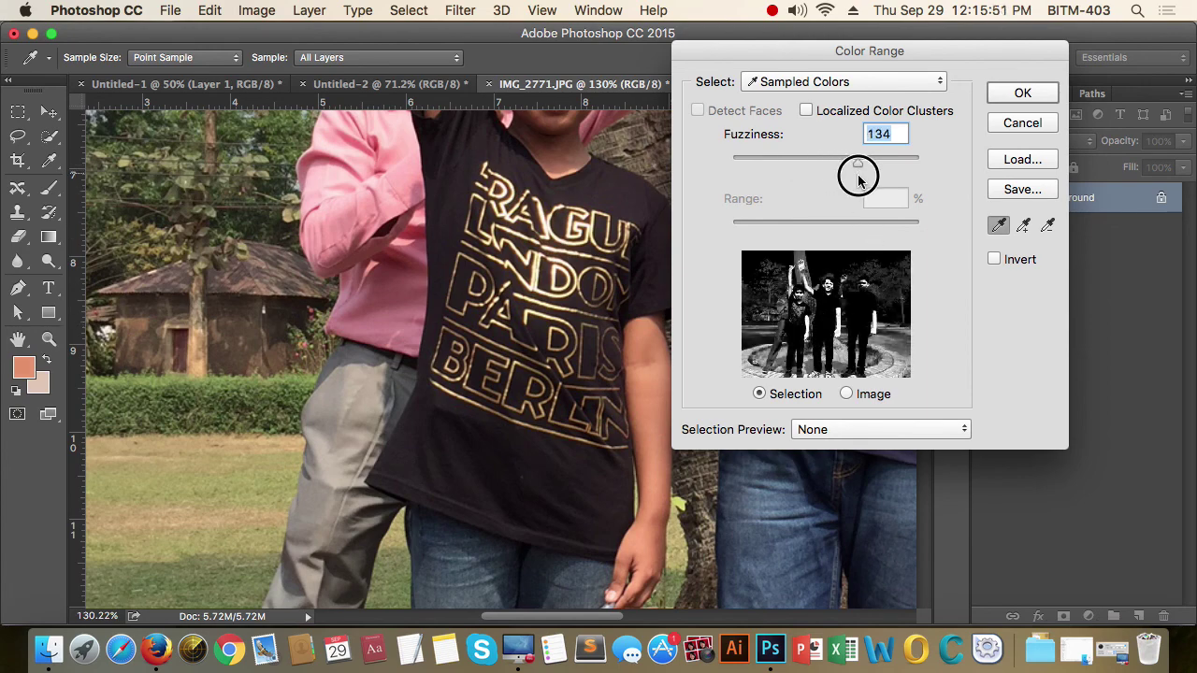
left_click(1022, 91)
Zoom out from 130% to 50% and pan until the entire group photo shows.
scroll(785, 374, "down", 3)
scroll(785, 374, "right", 3)
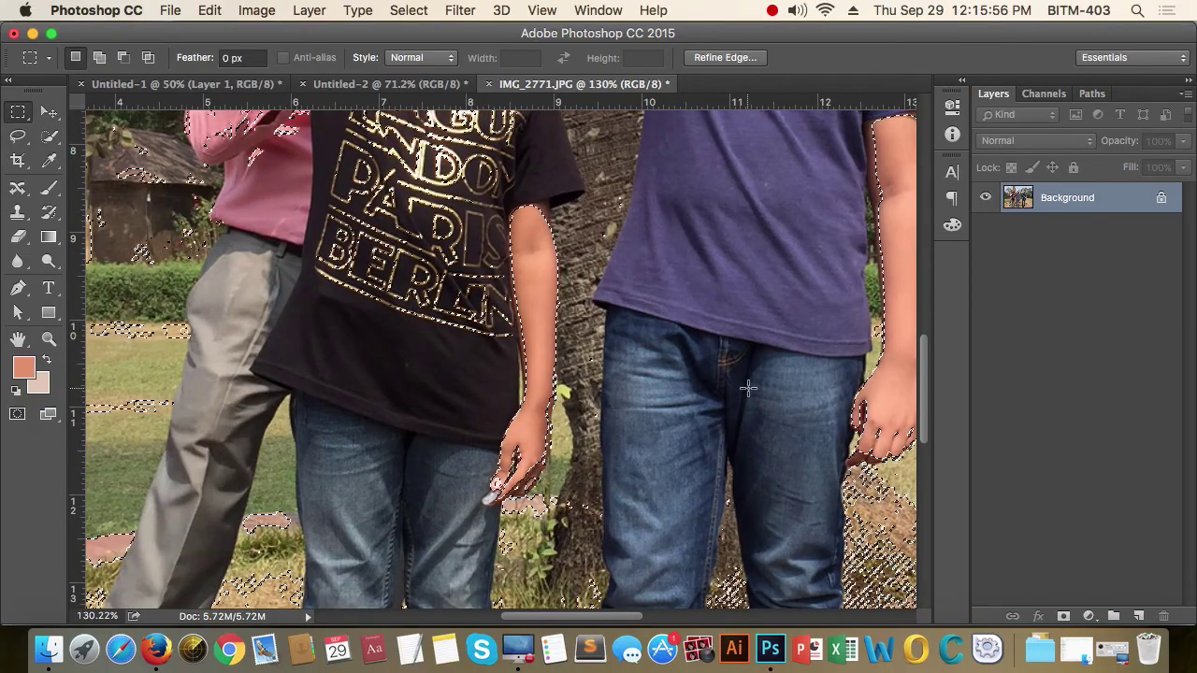
scroll(748, 388, "down", 5)
scroll(615, 347, "down", 2)
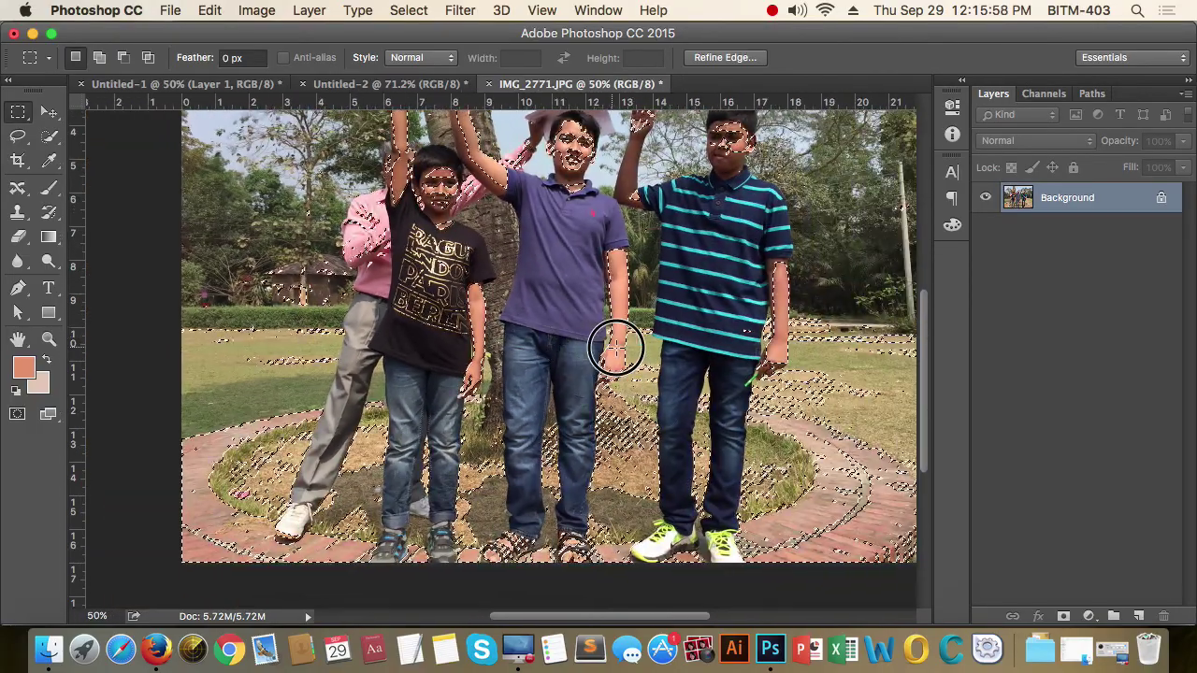
scroll(615, 348, "up", 2)
scroll(615, 347, "right", 4)
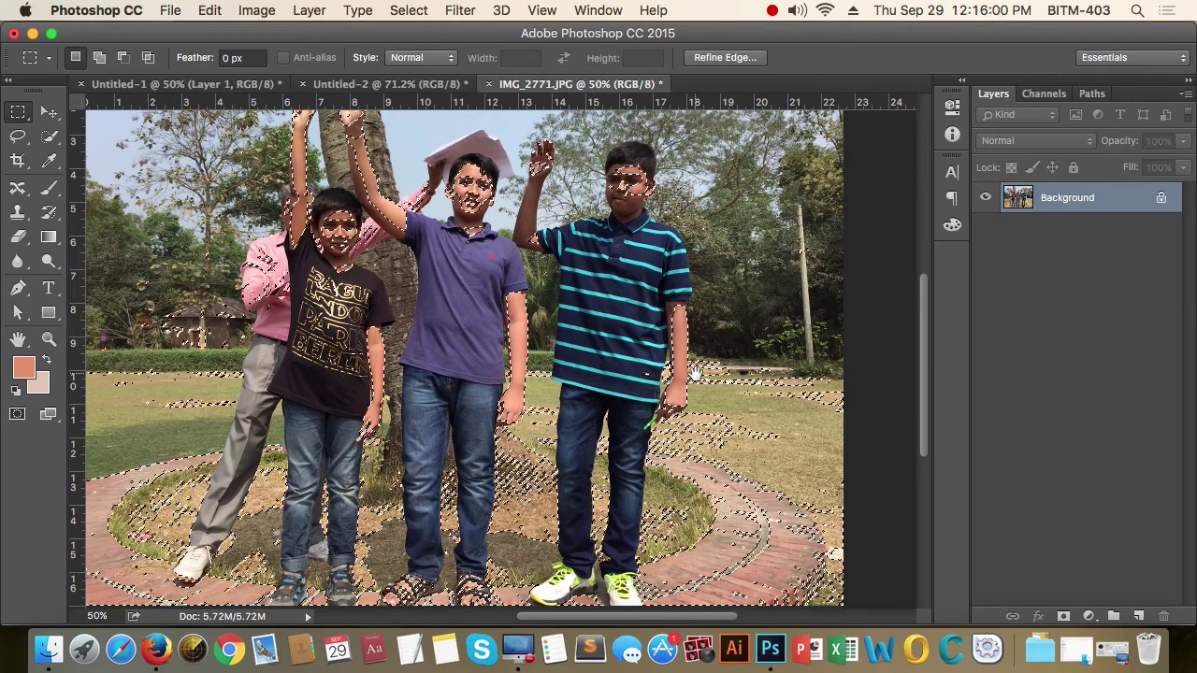
Open Complex_003.jpg from the Images folder.
key("super+o")
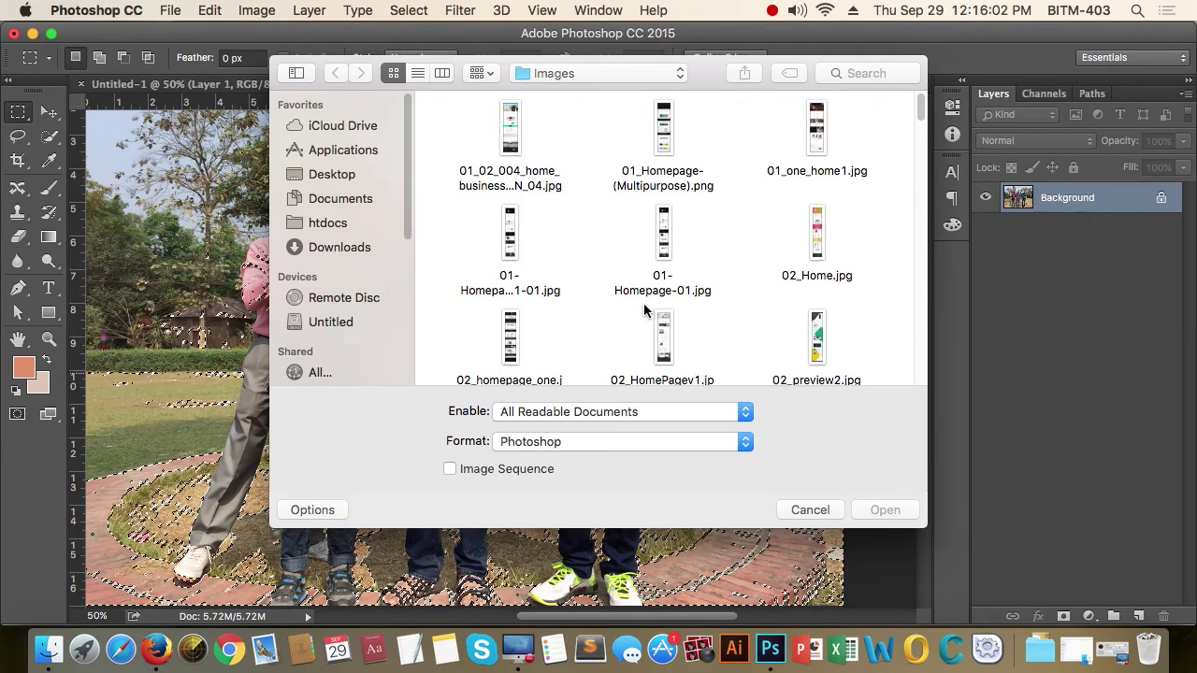
scroll(660, 229, "down", 10)
scroll(660, 229, "down", 10)
scroll(660, 229, "down", 2)
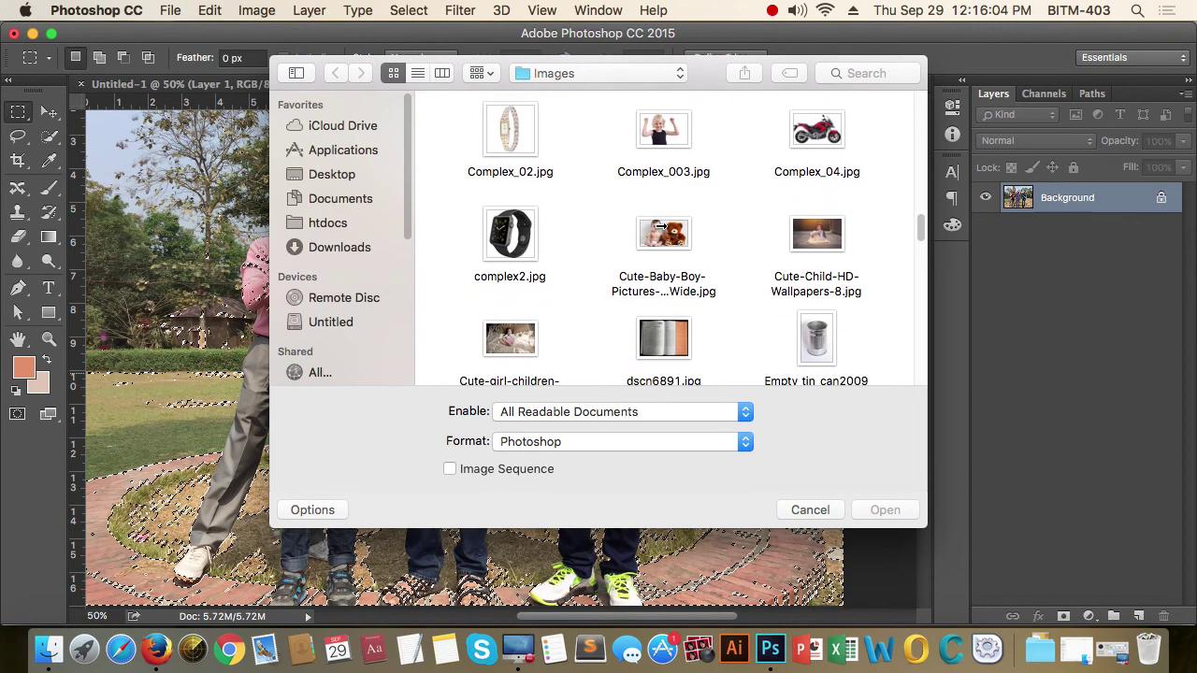
left_click(662, 134)
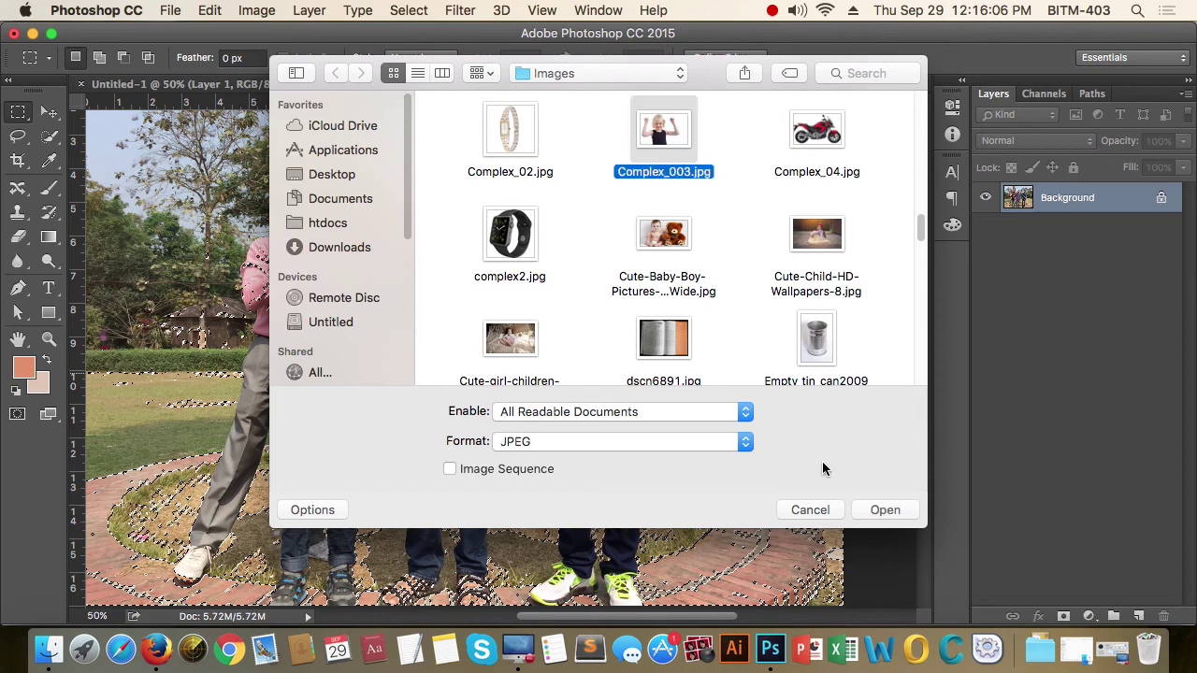
left_click(879, 510)
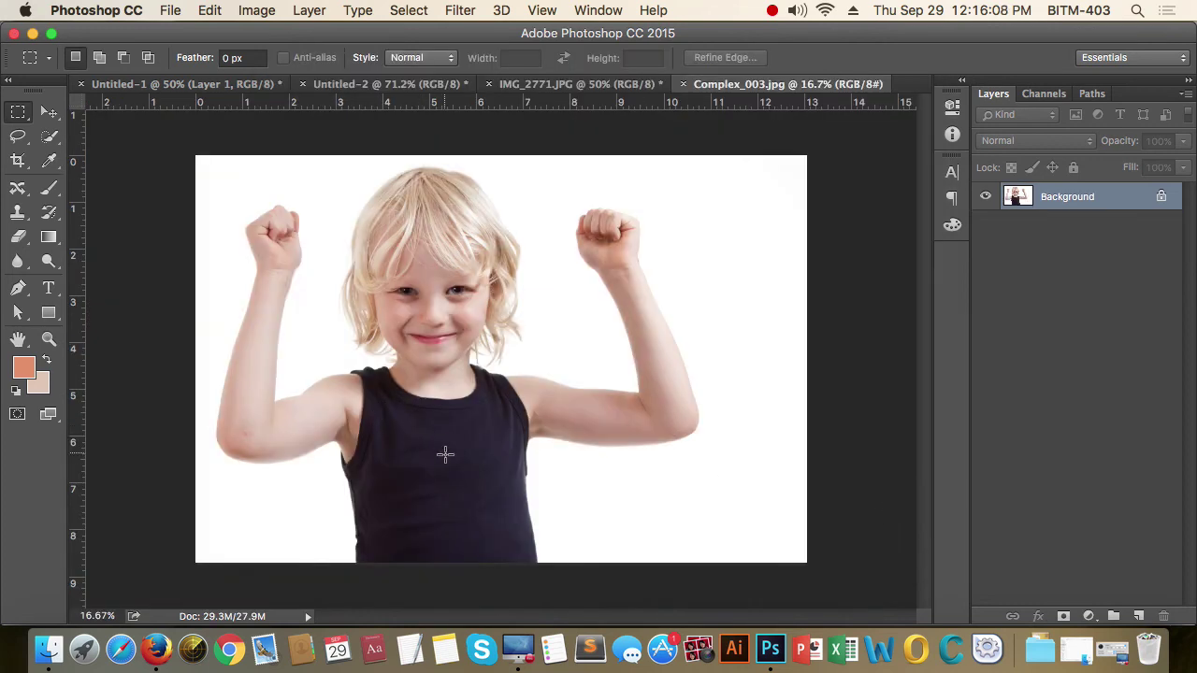
Color Range-select the dark tank top at Fuzziness 101.
left_click(460, 10)
left_click(439, 196)
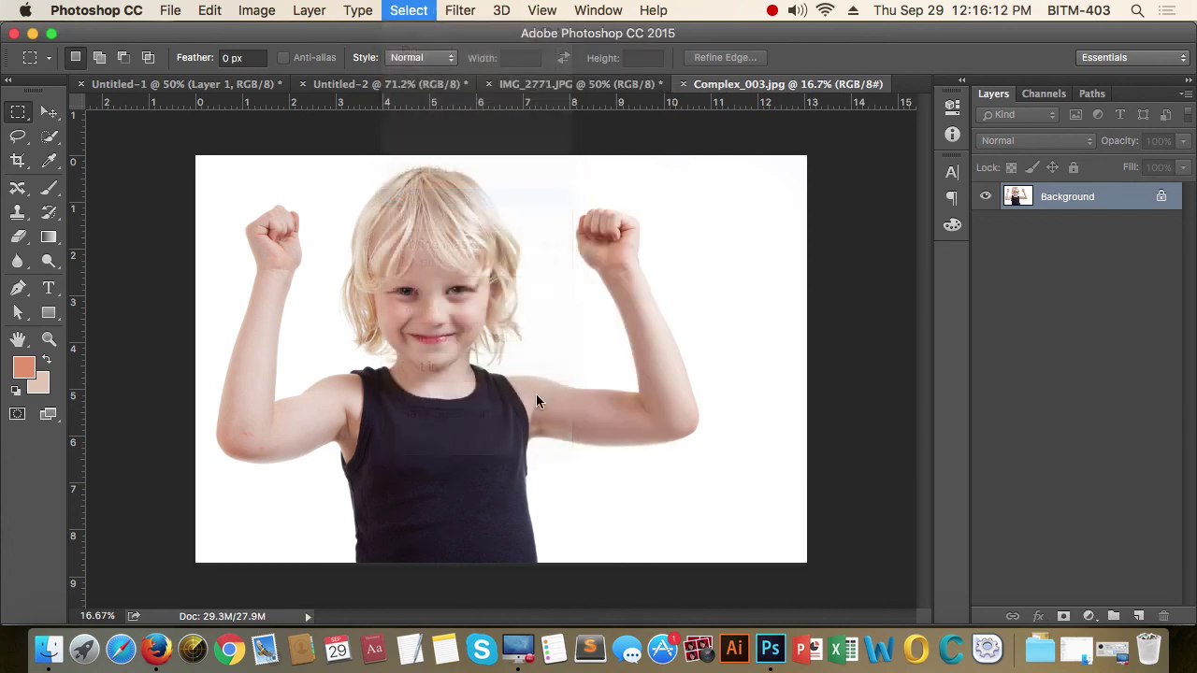
left_click(457, 487)
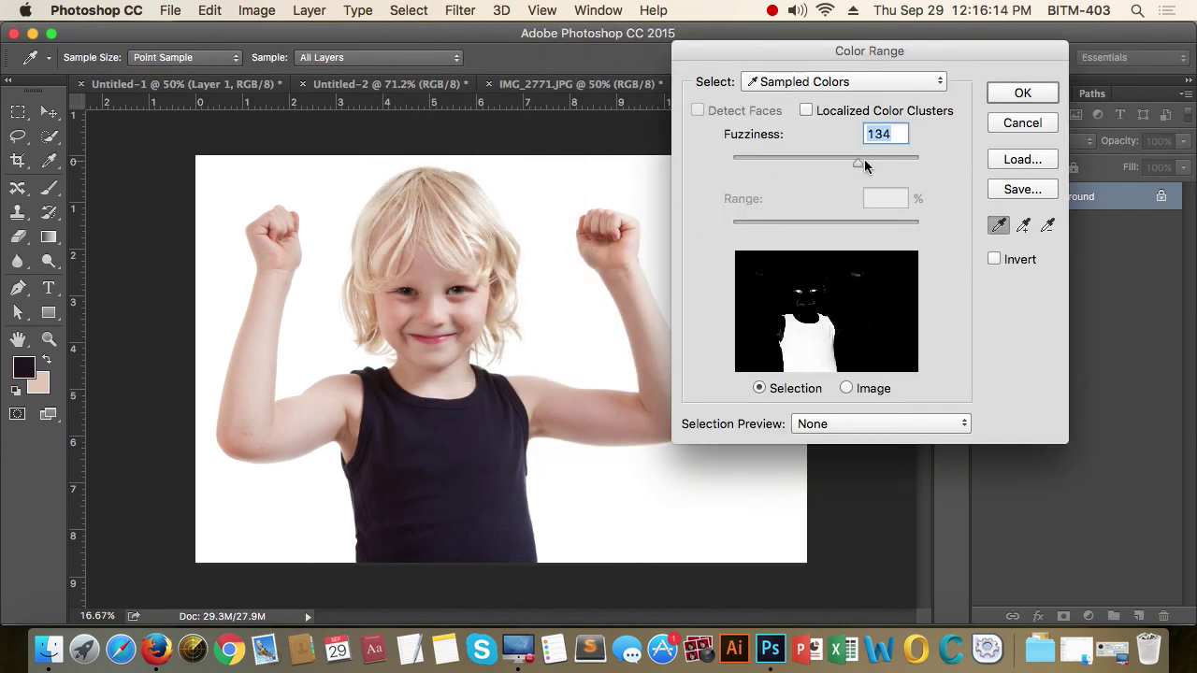
mouse_move(863, 165)
left_mouse_down()
mouse_move(886, 171)
mouse_move(820, 171)
left_mouse_up()
left_click(1022, 92)
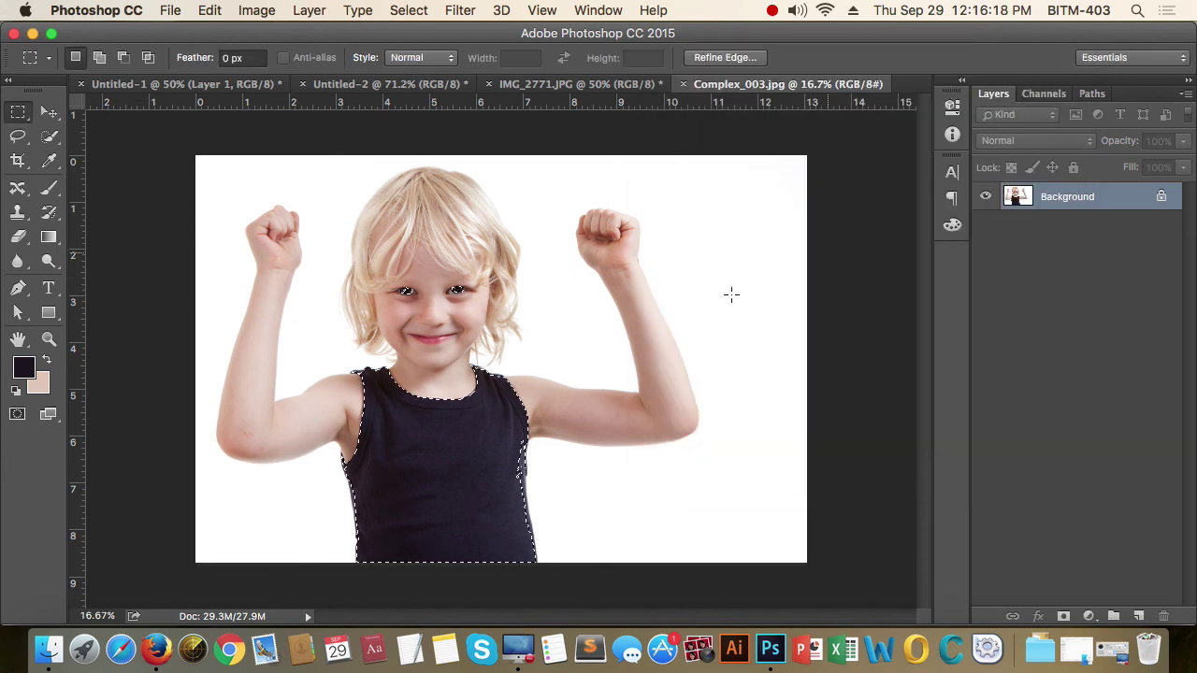
Lasso-subtract the stray selection around the eyes, then zoom out to check the shirt.
left_click_drag(412, 297, 449, 300)
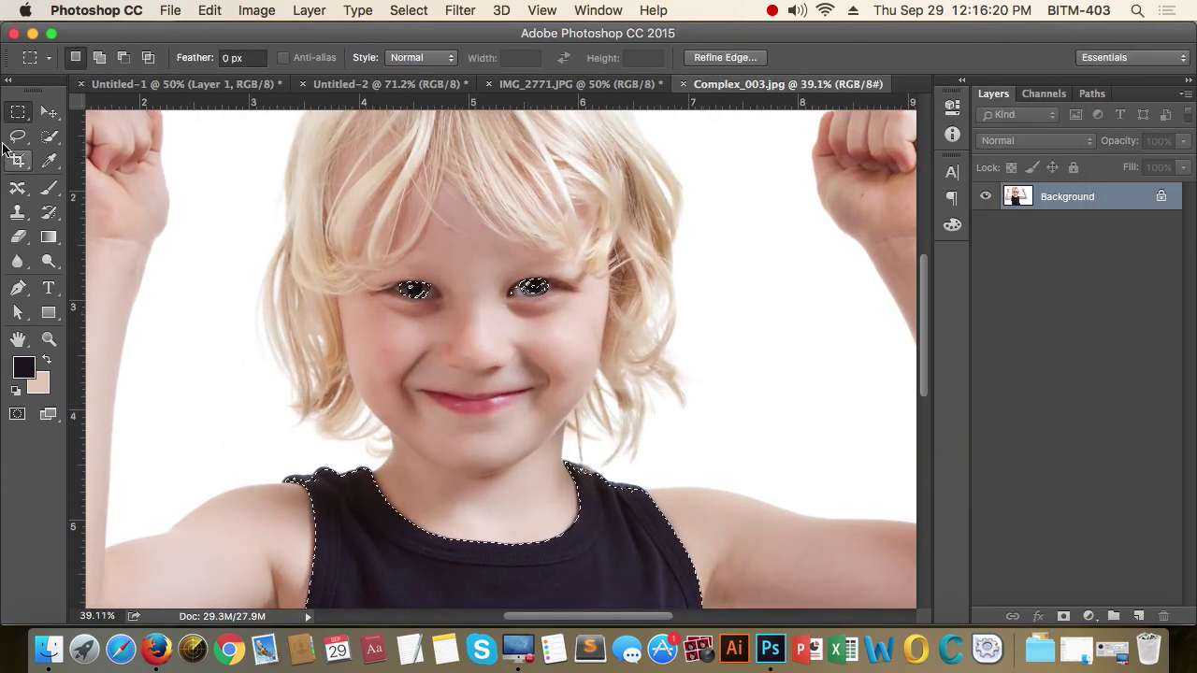
left_click(18, 137)
mouse_move(488, 226)
left_mouse_down()
mouse_move(594, 271)
mouse_move(486, 192)
left_mouse_up()
key("super+minus")
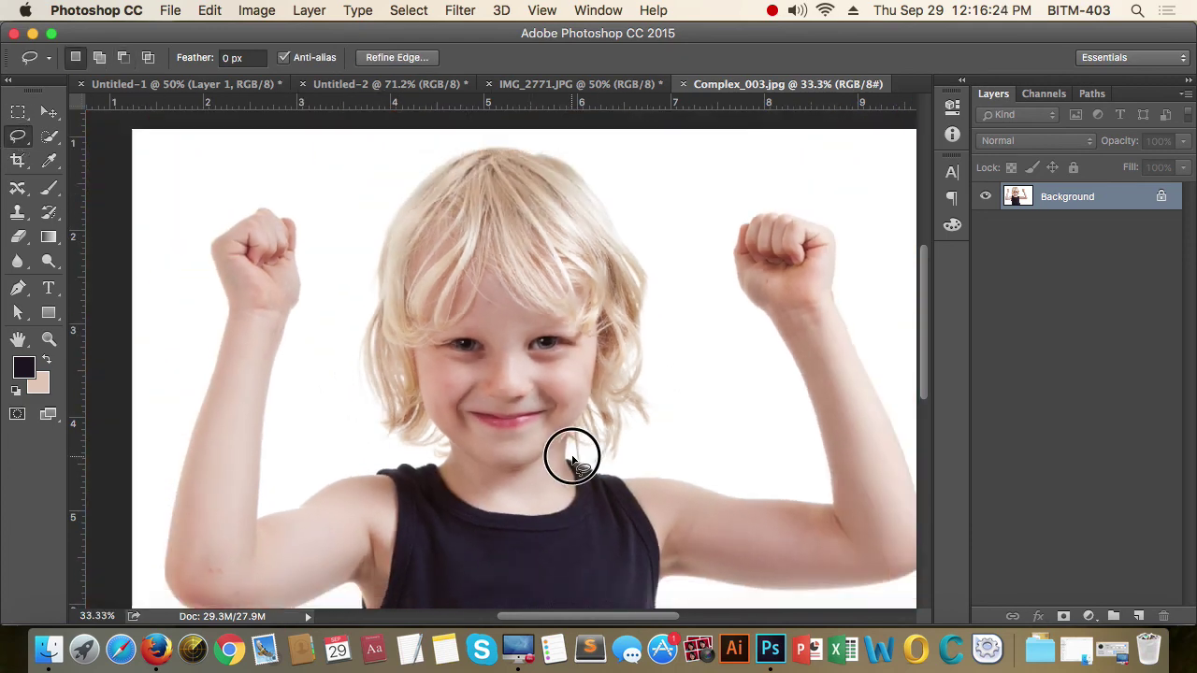
key("super+minus")
scroll(561, 448, "up", 3)
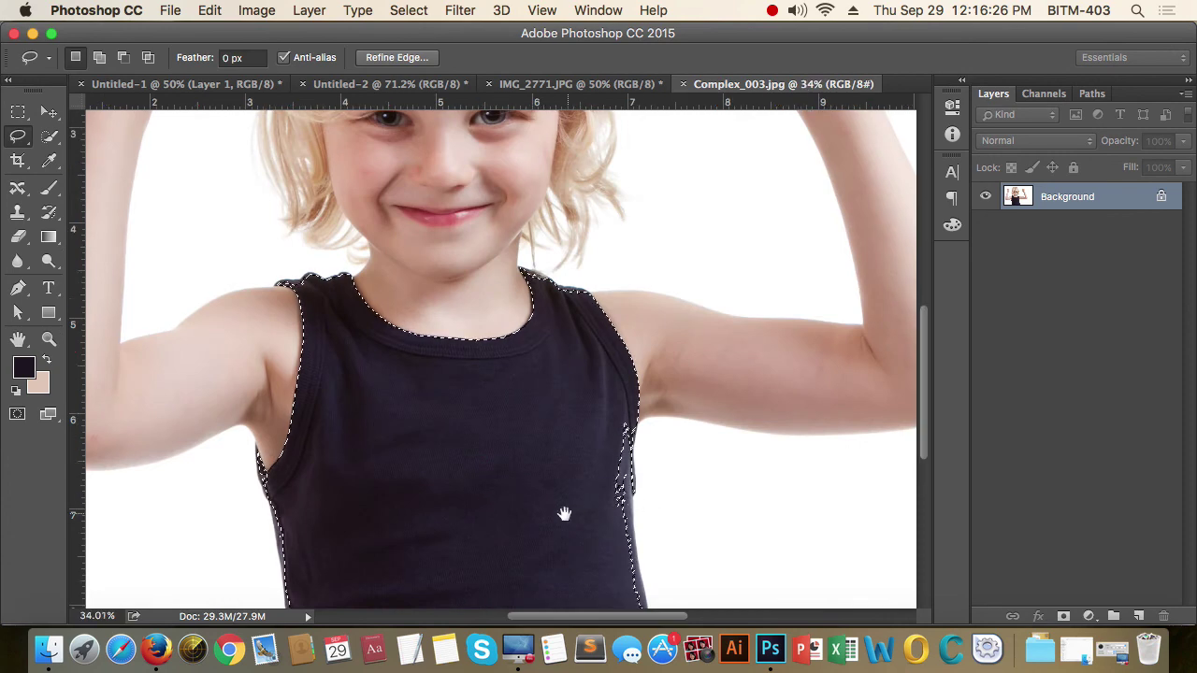
left_click_drag(564, 513, 582, 409)
scroll(489, 446, "down", 3)
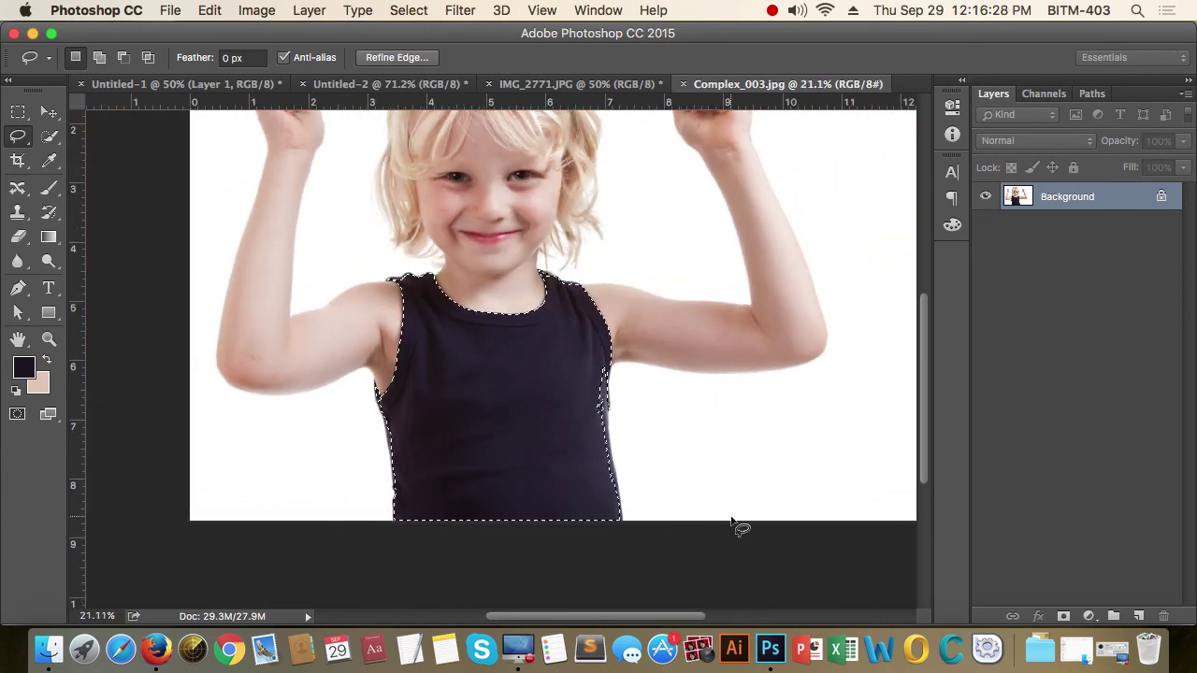
Try several hue and saturation shifts on the tank top in Hue/Saturation.
key("super+u")
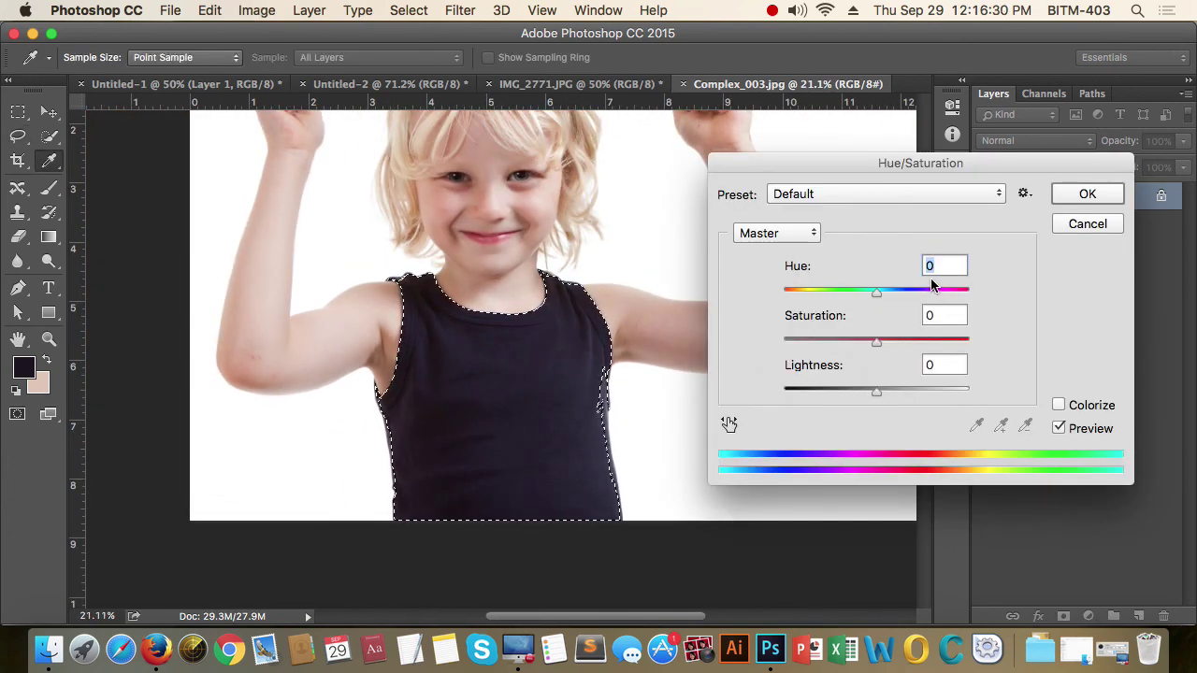
left_click_drag(877, 291, 968, 291)
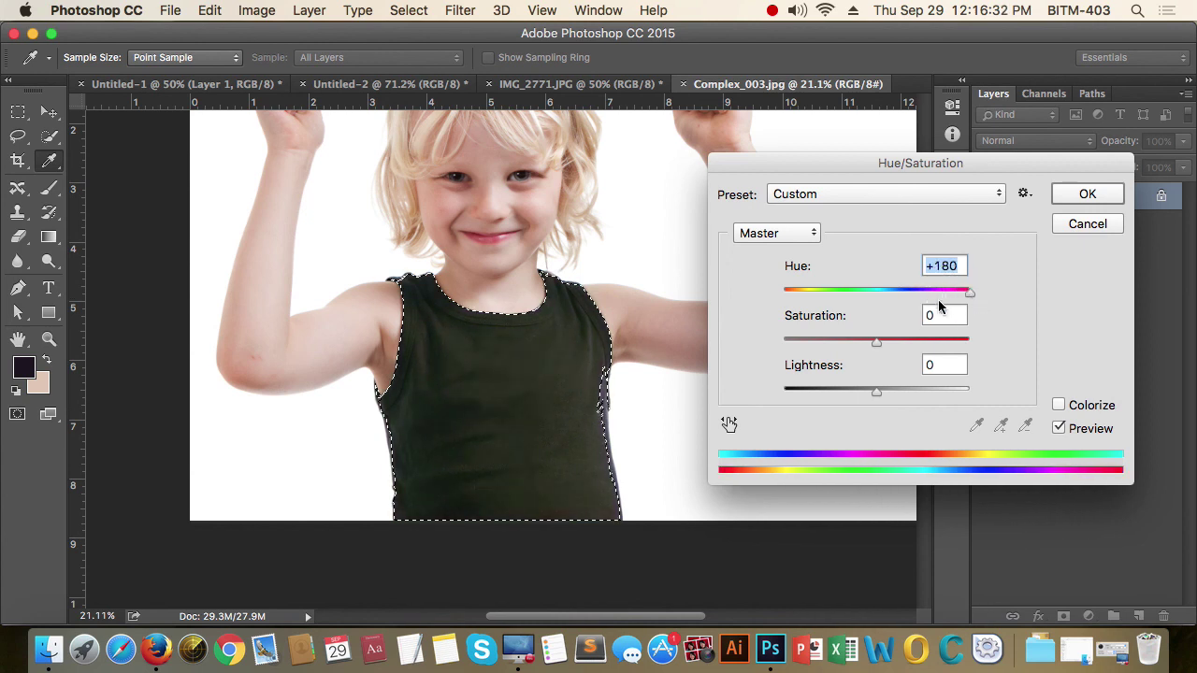
left_click_drag(876, 342, 921, 342)
mouse_move(968, 291)
left_mouse_down()
mouse_move(812, 297)
mouse_move(911, 293)
left_mouse_up()
mouse_move(879, 391)
left_mouse_down()
mouse_move(914, 393)
mouse_move(882, 393)
left_mouse_up()
mouse_move(929, 342)
left_mouse_down()
mouse_move(850, 343)
mouse_move(952, 342)
left_mouse_up()
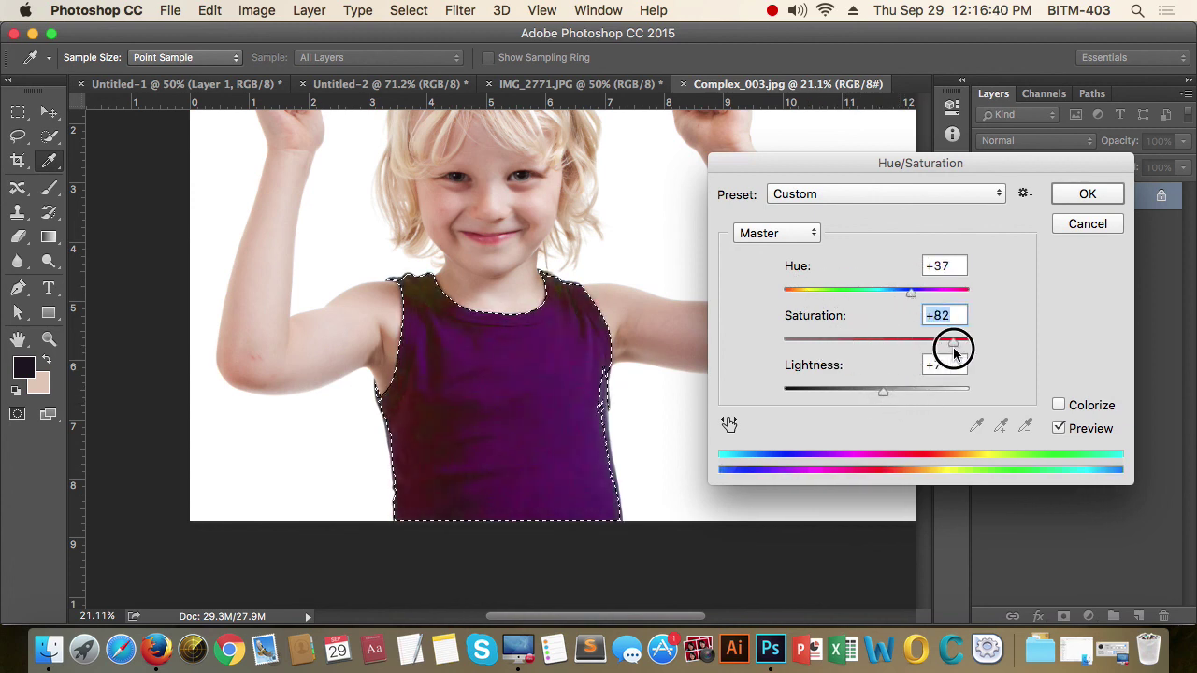
left_click_drag(846, 295, 860, 289)
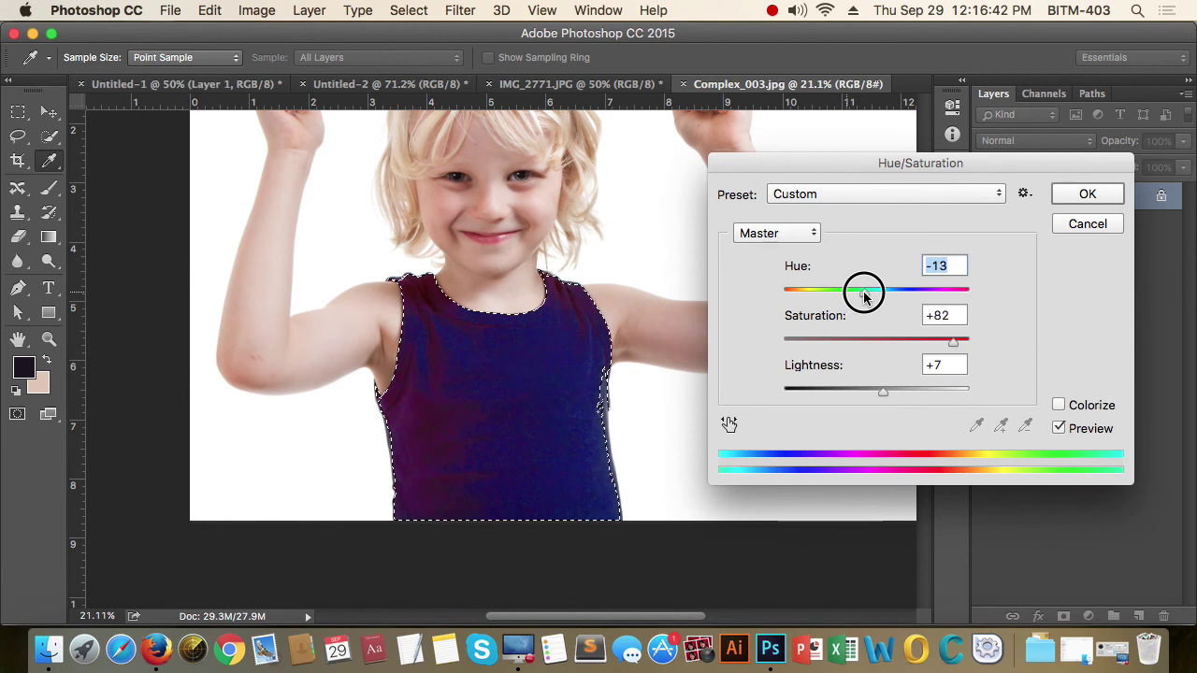
Colorize the shirt vivid green with hue 95 and saturation 98, and apply.
left_click(1059, 405)
mouse_move(933, 299)
left_mouse_down()
mouse_move(844, 289)
mouse_move(810, 299)
mouse_move(828, 293)
left_mouse_up()
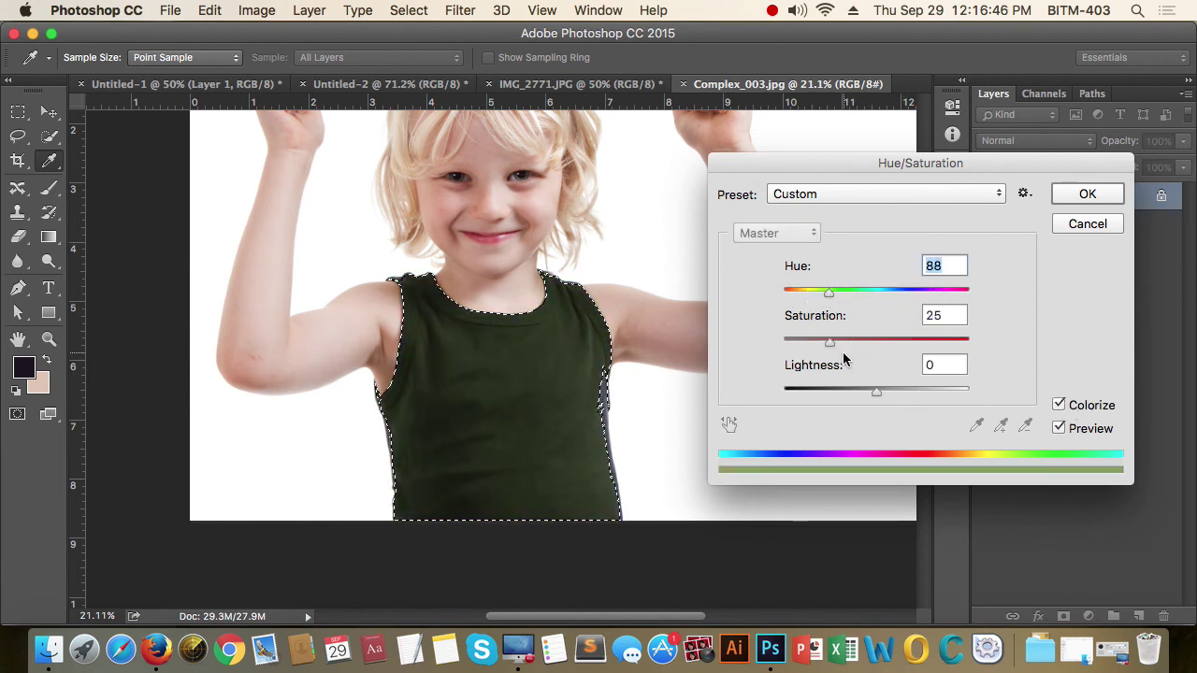
left_click_drag(829, 342, 963, 342)
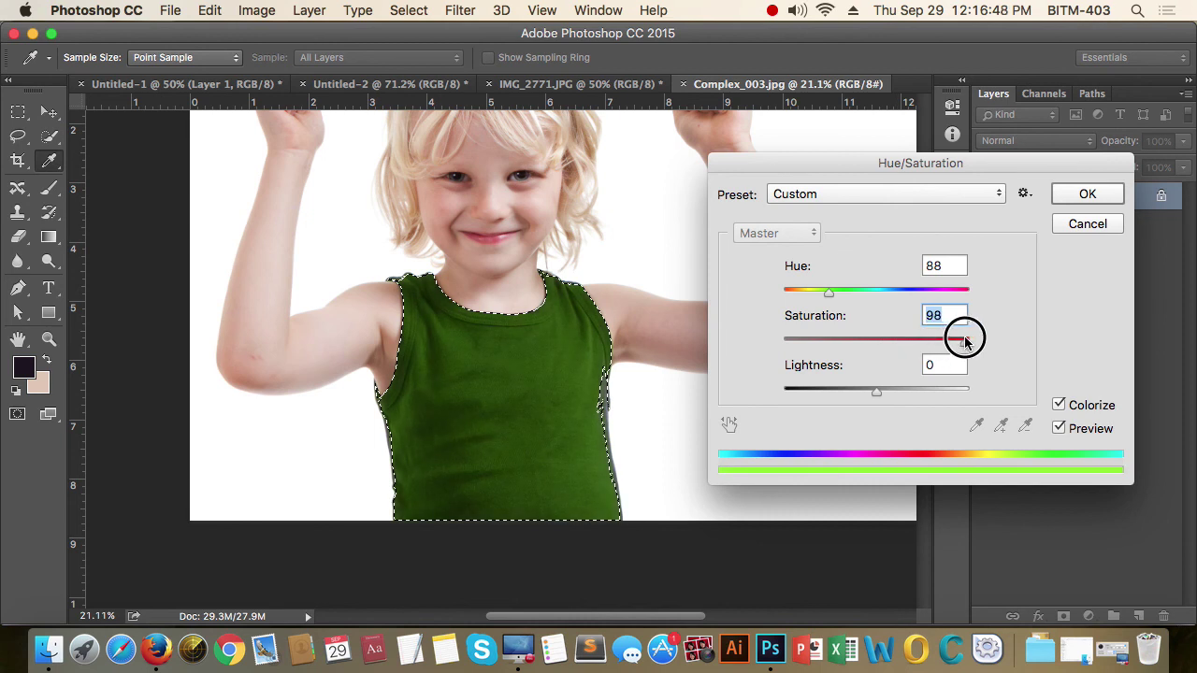
mouse_move(828, 293)
left_mouse_down()
mouse_move(814, 292)
mouse_move(825, 291)
left_mouse_up()
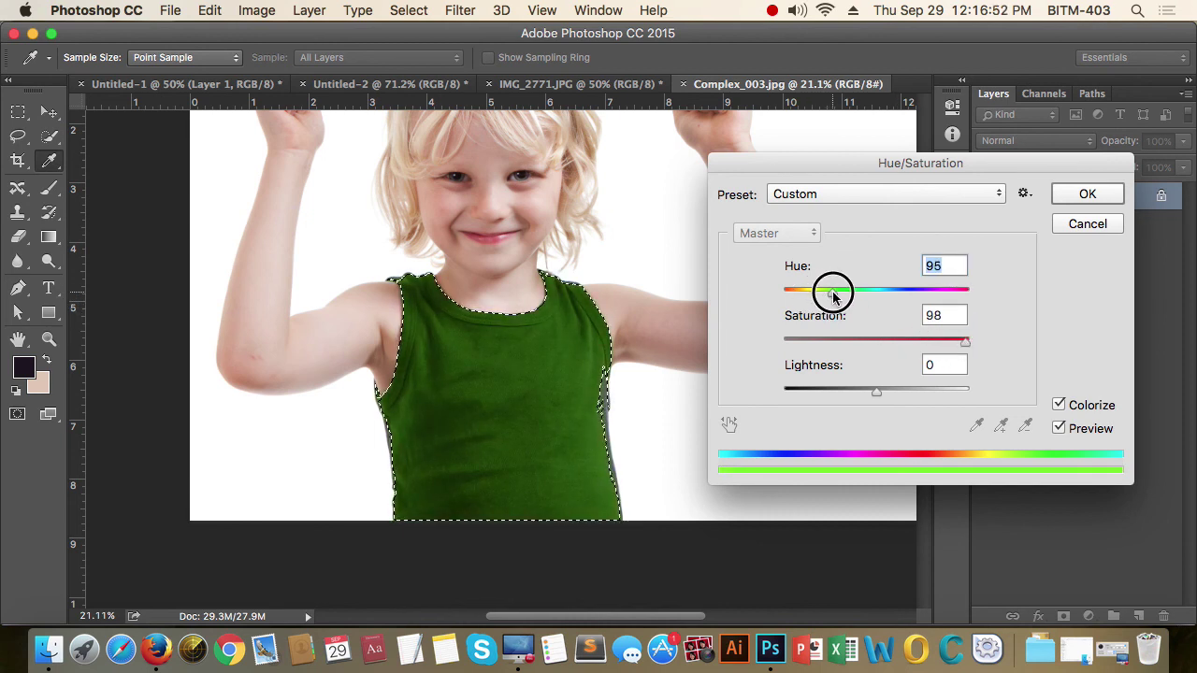
left_click(1087, 193)
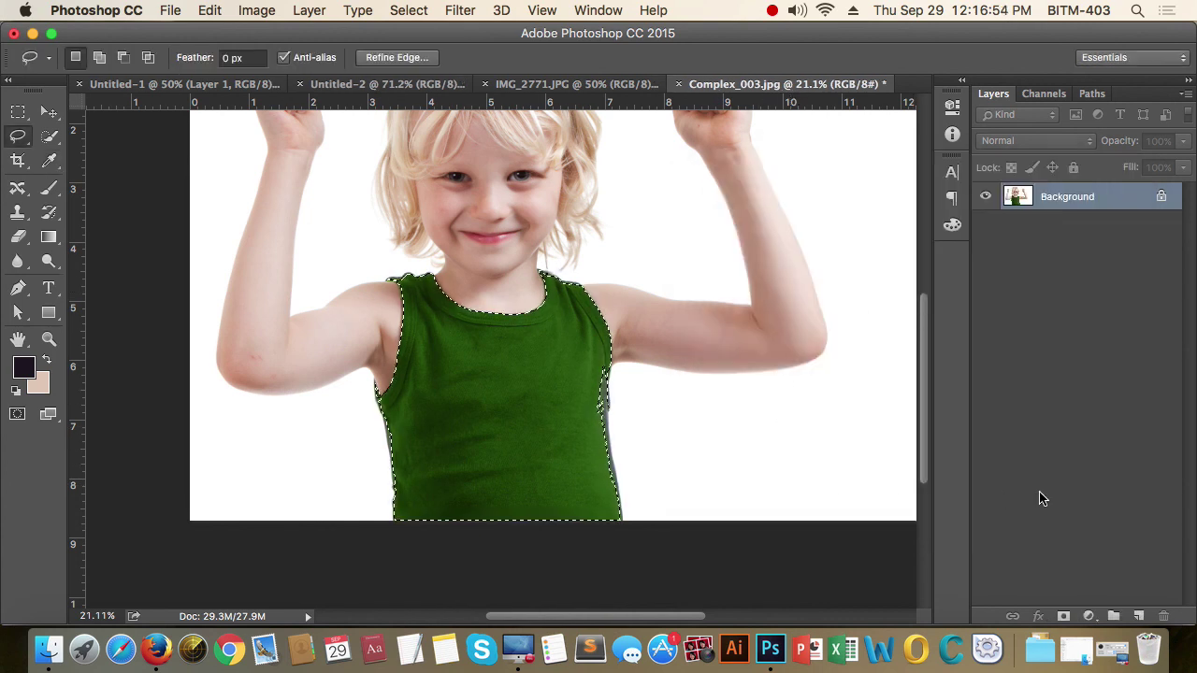
Deselect the shirt and zoom out to the whole picture.
left_click(755, 489)
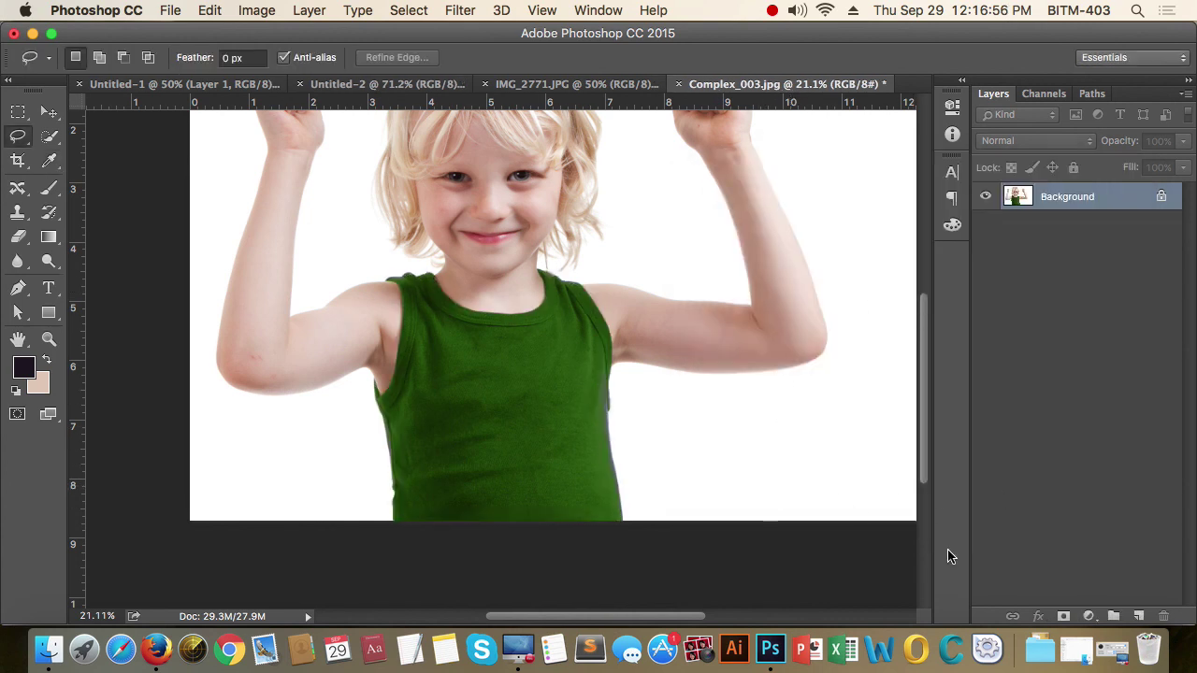
left_click(676, 387, "alt")
left_click(755, 420, "alt")
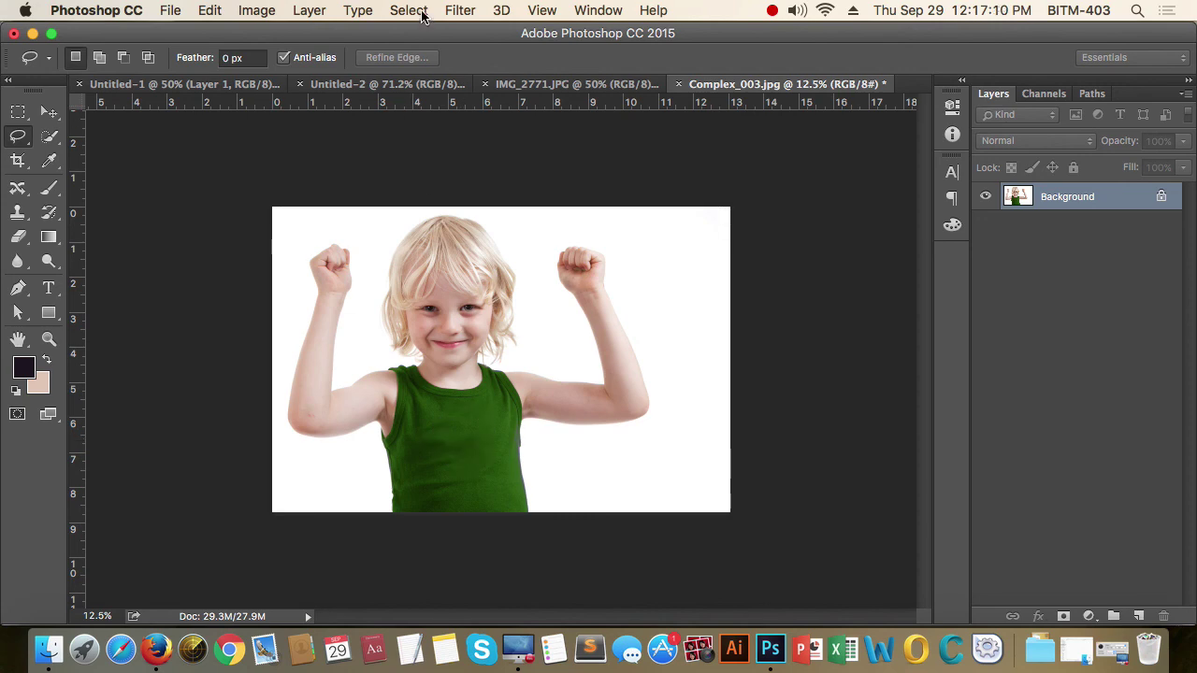
Color Range-select the green tank top at Fuzziness 141.
left_click(459, 11)
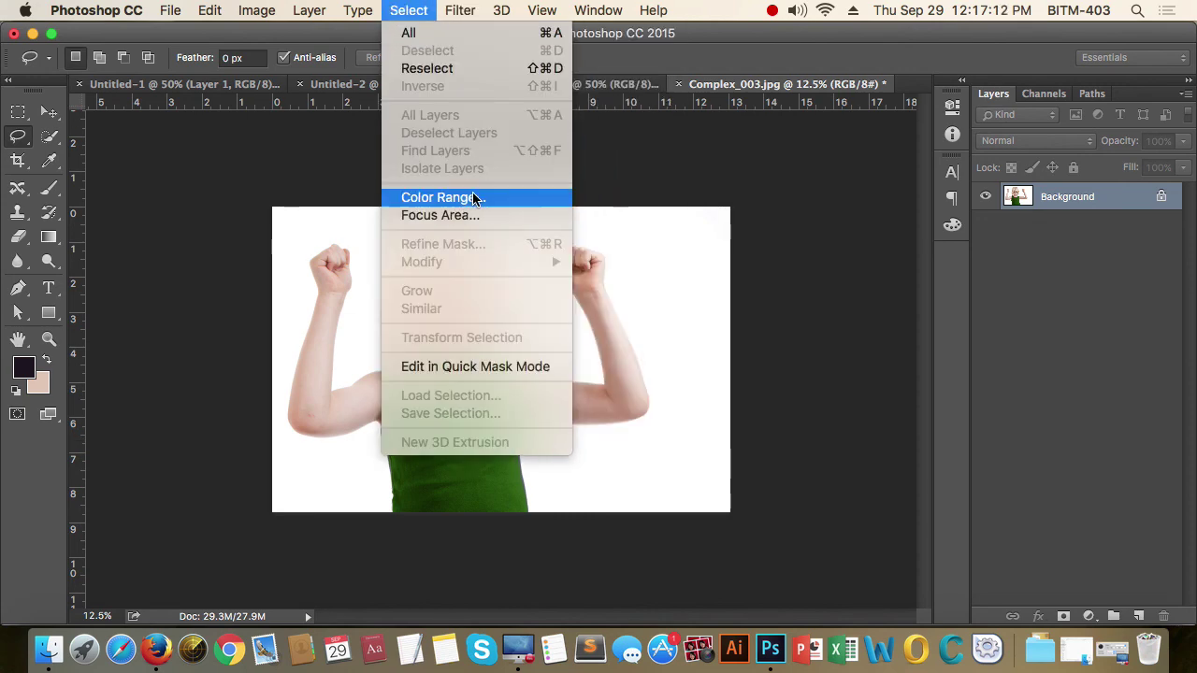
left_click(479, 196)
left_click(471, 440)
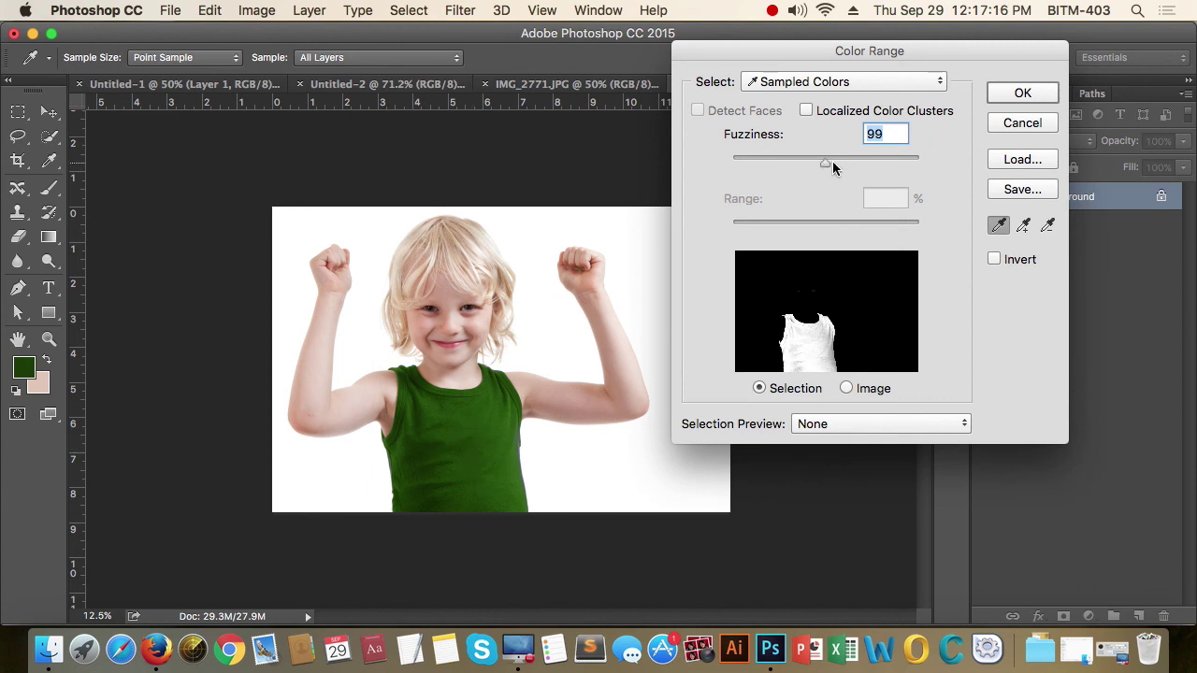
mouse_move(827, 164)
left_mouse_down()
mouse_move(865, 169)
mouse_move(810, 167)
left_mouse_up()
left_click(1043, 97)
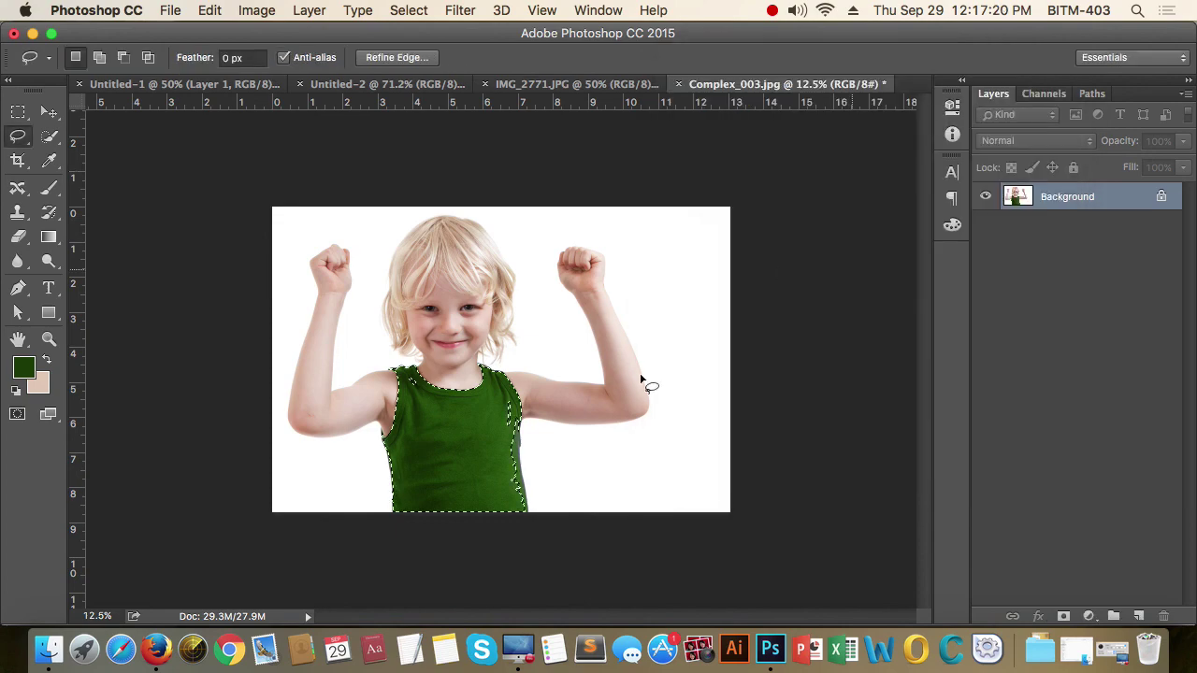